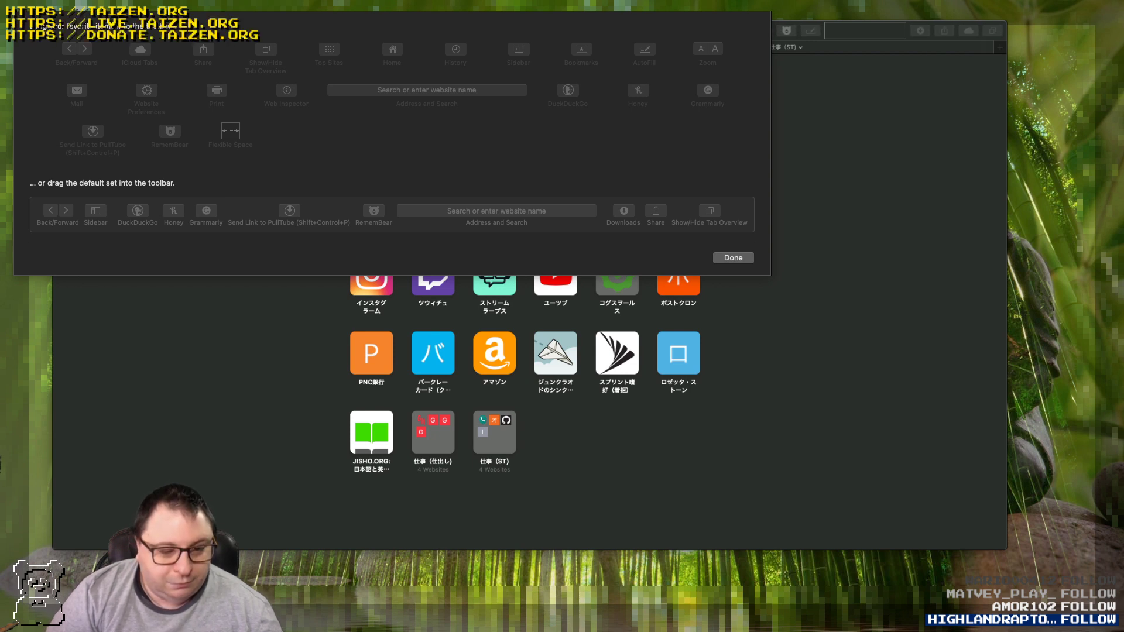
Finish customizing the browser toolbar and close its customization sheet.
key("Return")
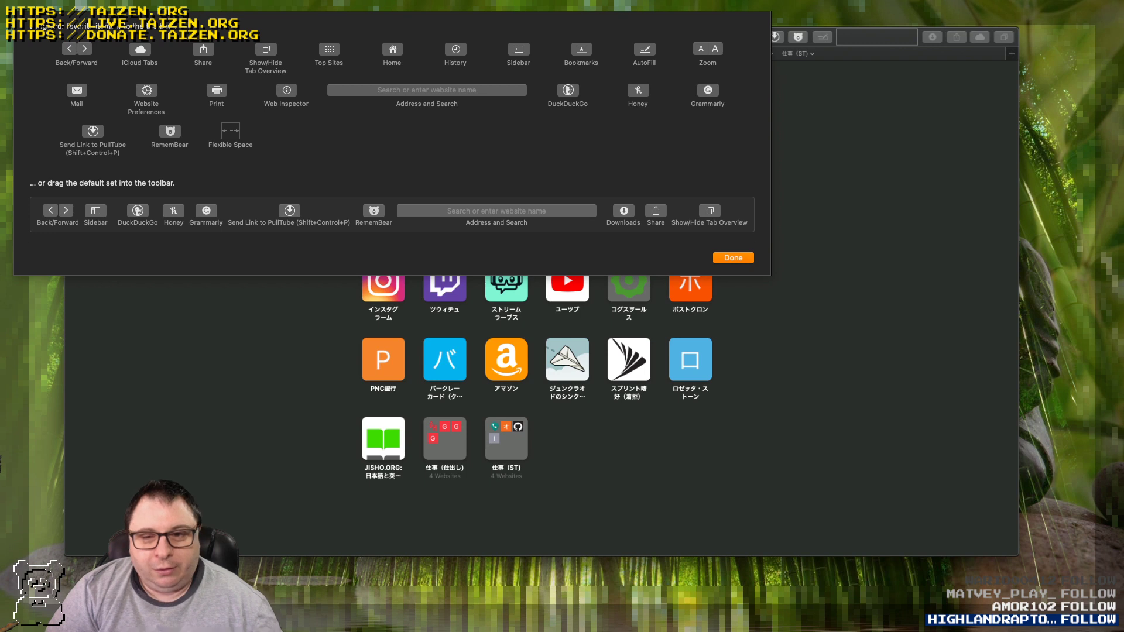
key("Return")
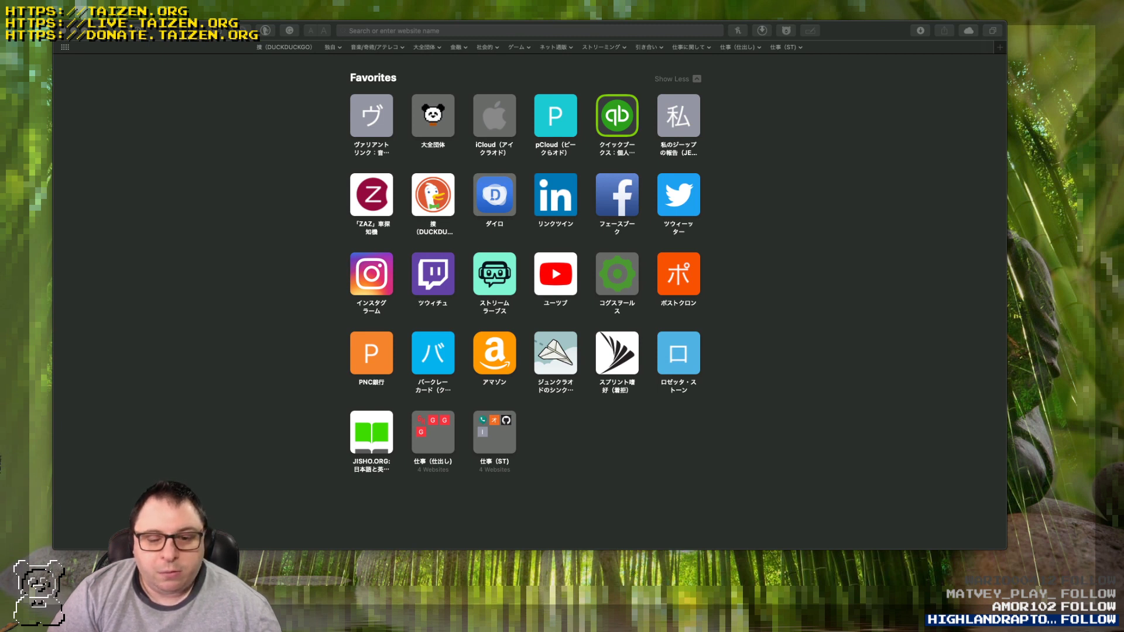
Open the general preferences and set history items to be removed after one month.
key("super+comma")
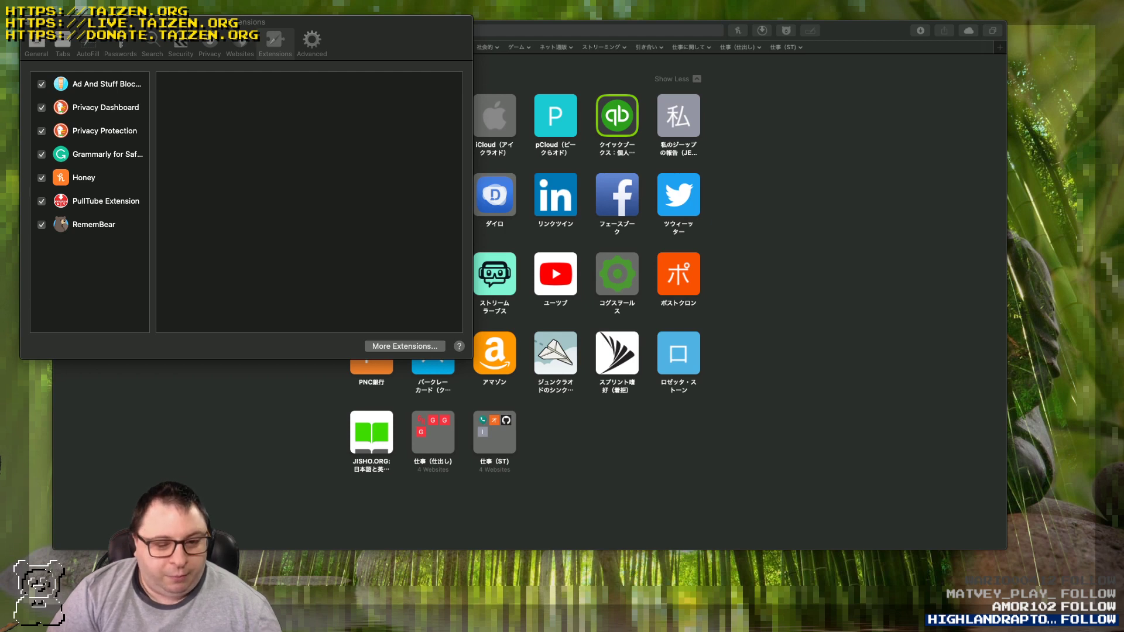
left_click_drag(351, 22, 923, 57)
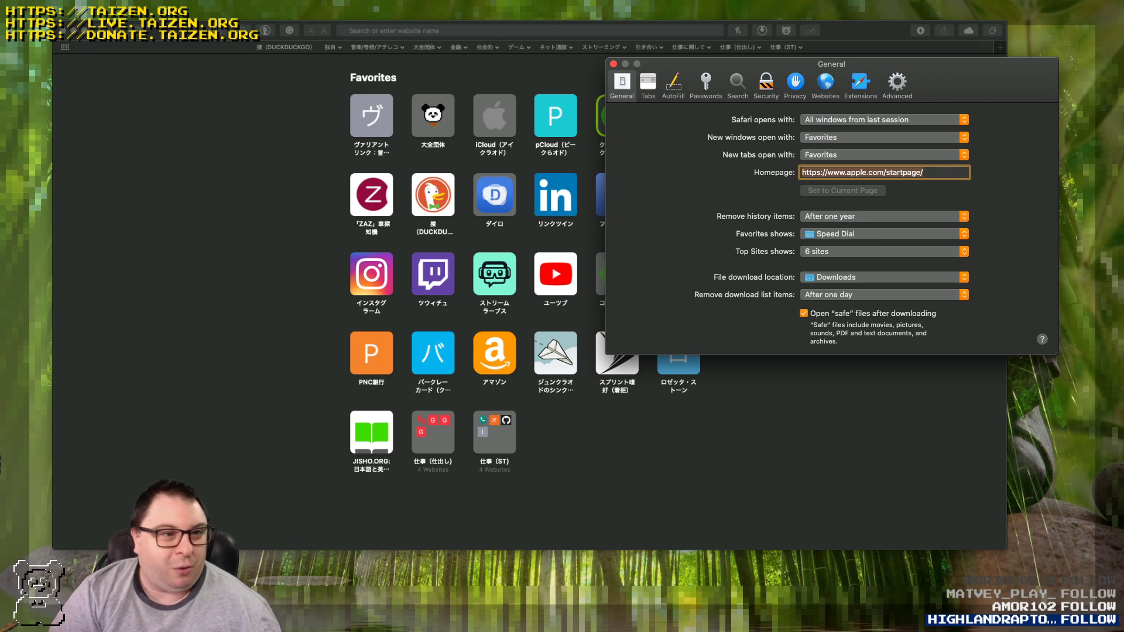
left_click(923, 172)
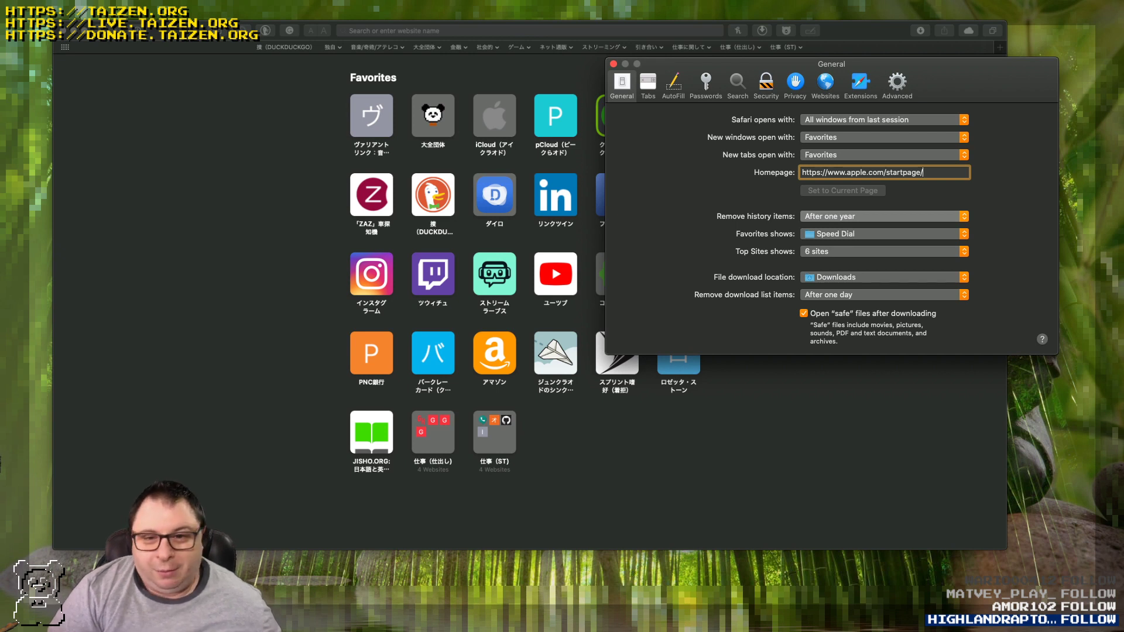
left_click_drag(881, 216, 881, 204)
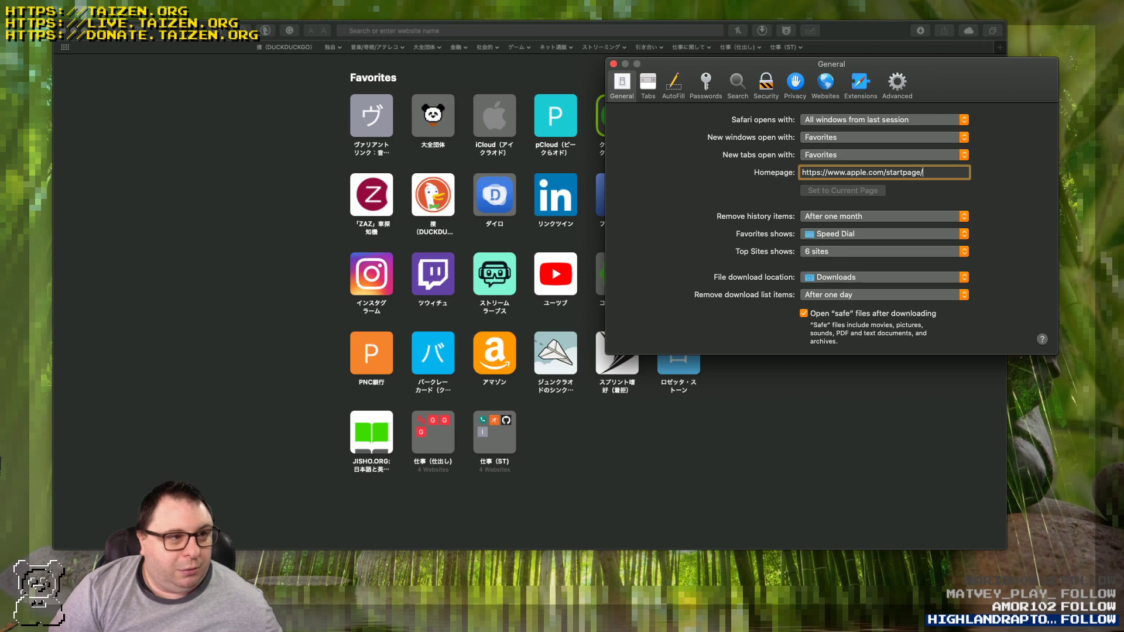
Review the Tabs, AutoFill, Passwords, Search, Security and Privacy preferences.
left_click(648, 85)
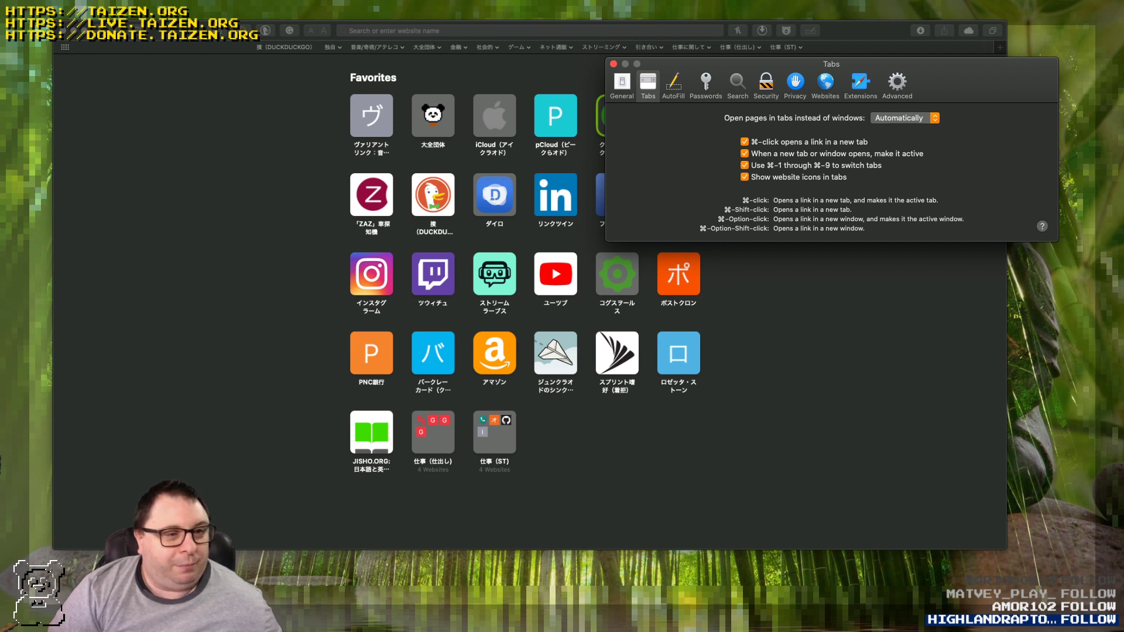
left_click(673, 85)
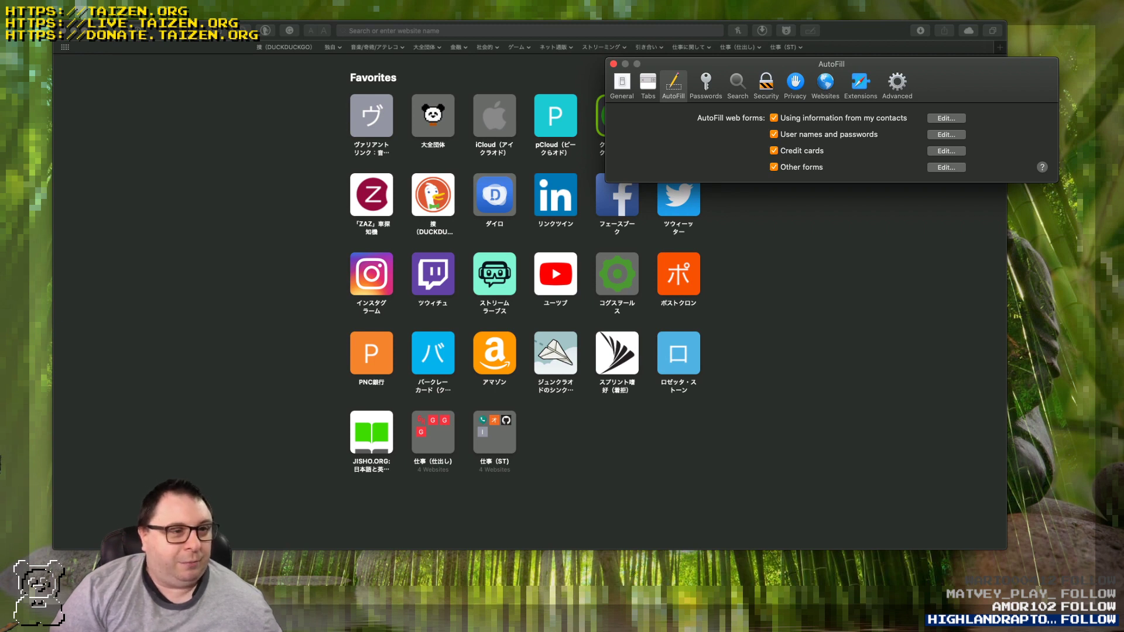
left_click(705, 85)
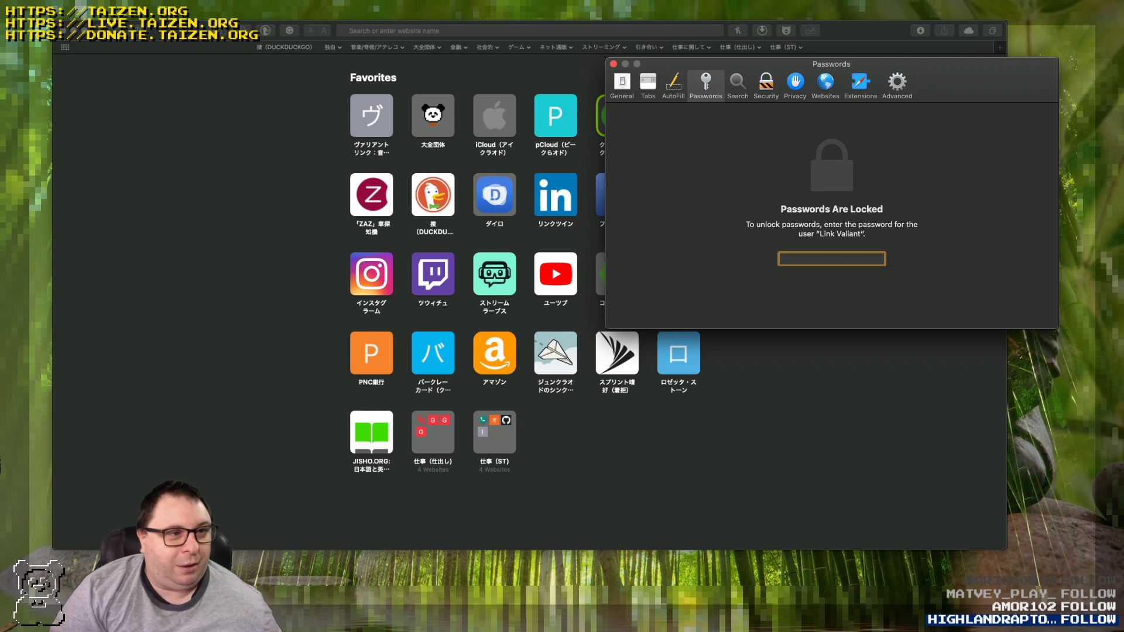
left_click(737, 85)
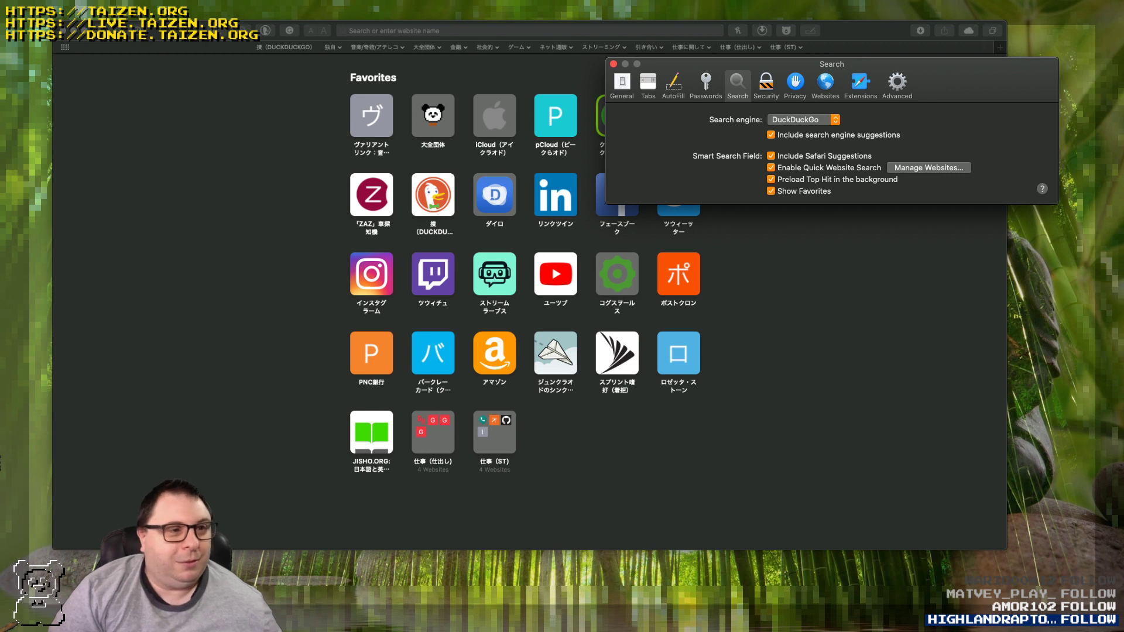
left_click(766, 85)
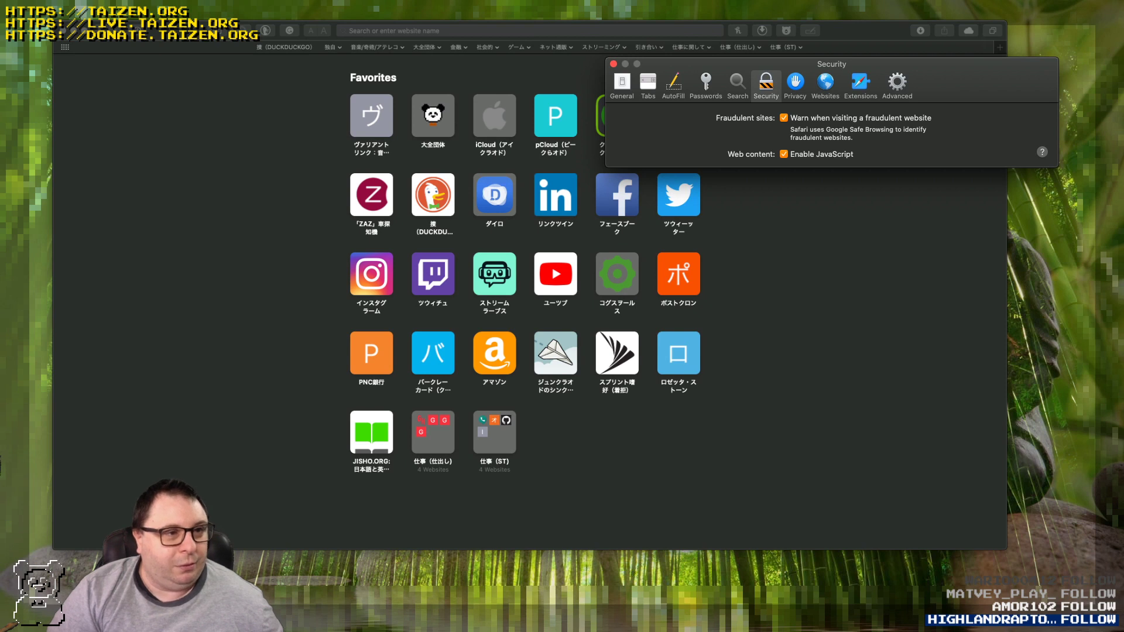
left_click(795, 84)
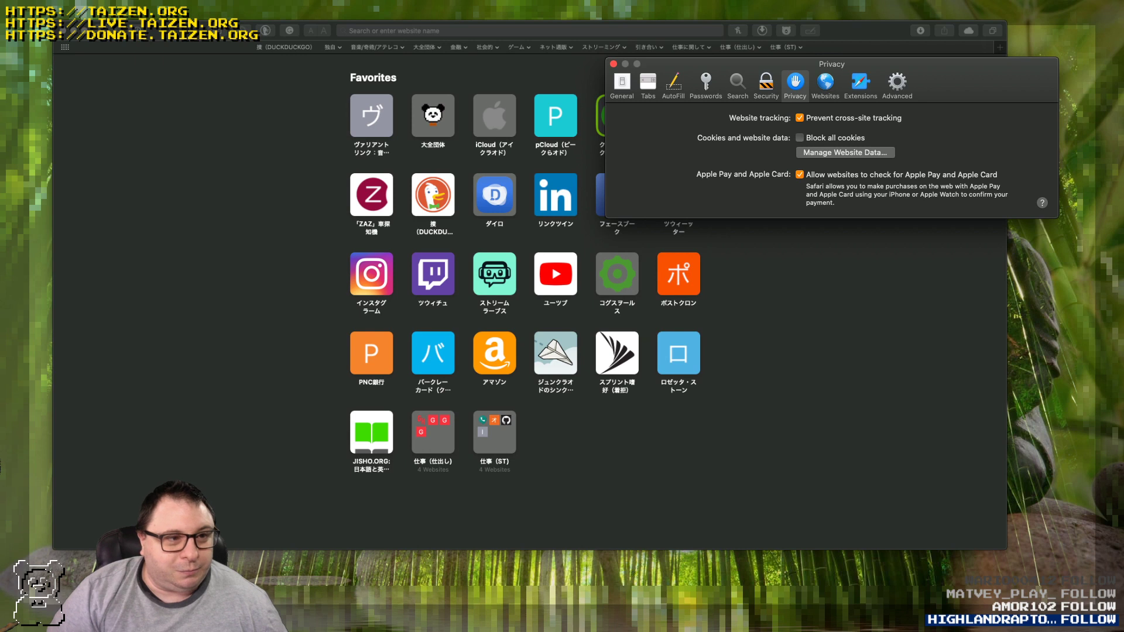
Examine the website preferences for Reader, Content Blockers, Auto-Play and Page Zoom.
left_click(826, 85)
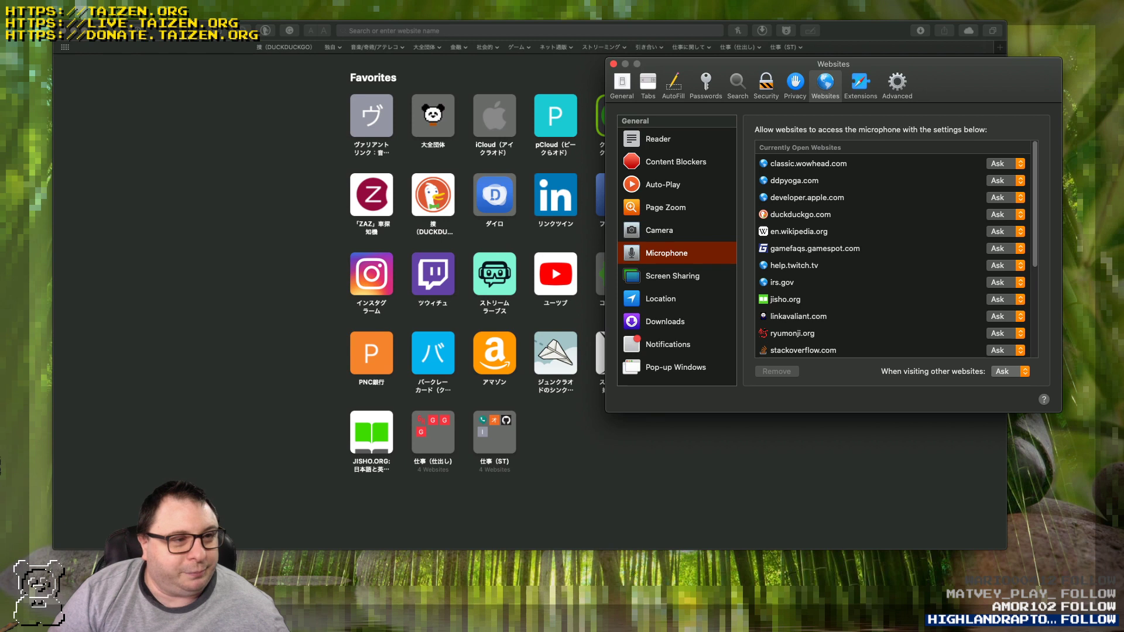
left_click(658, 139)
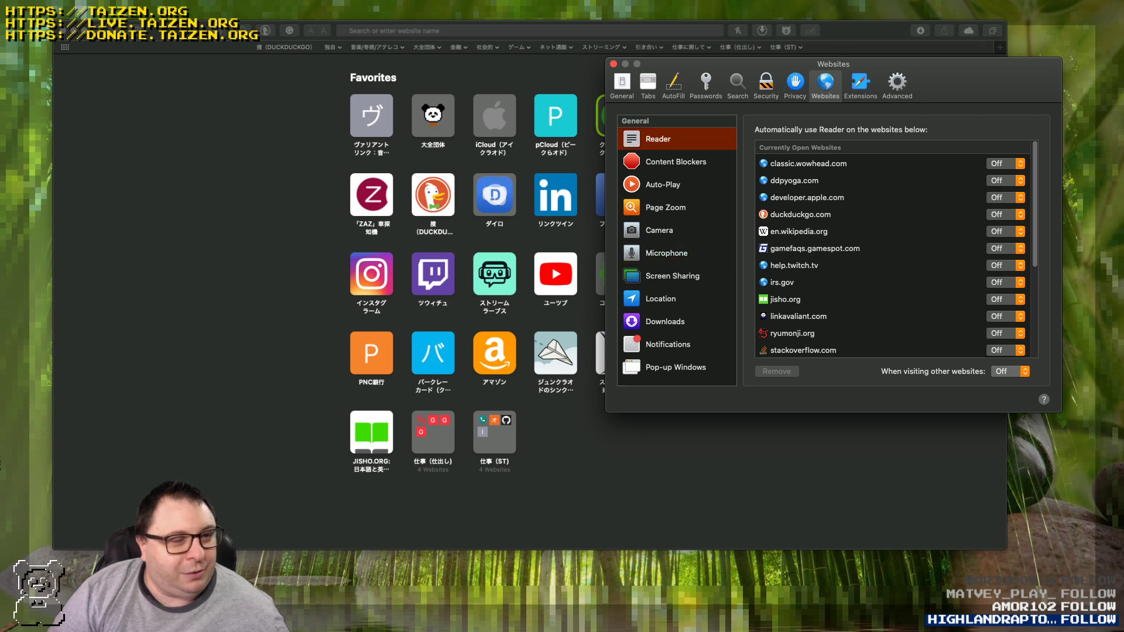
left_click(675, 162)
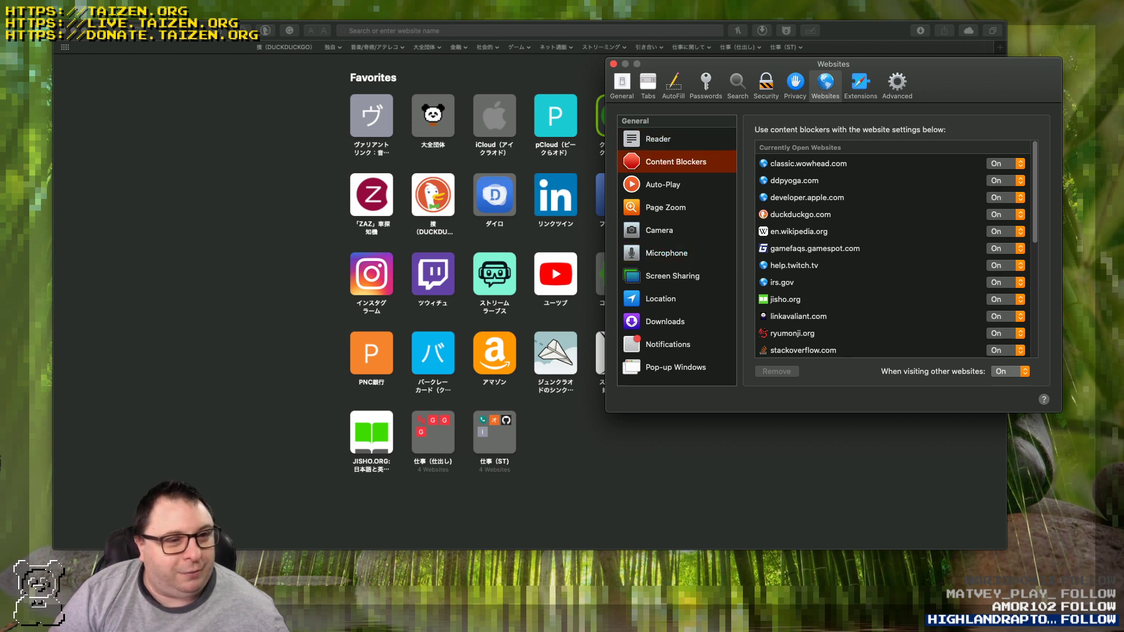
left_click(663, 185)
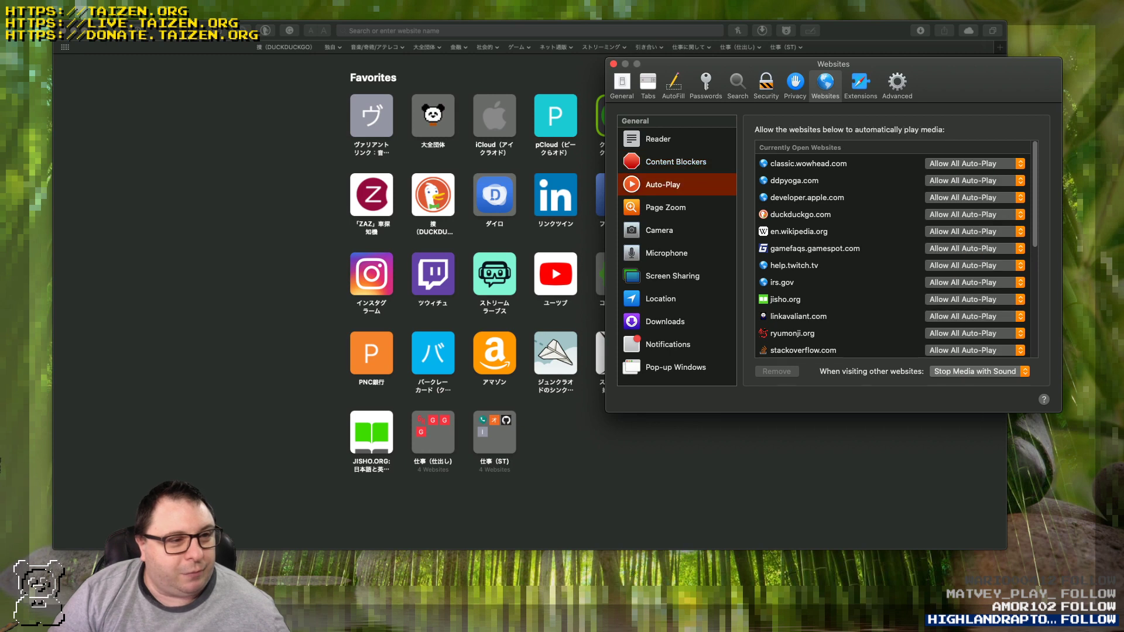
left_click(666, 207)
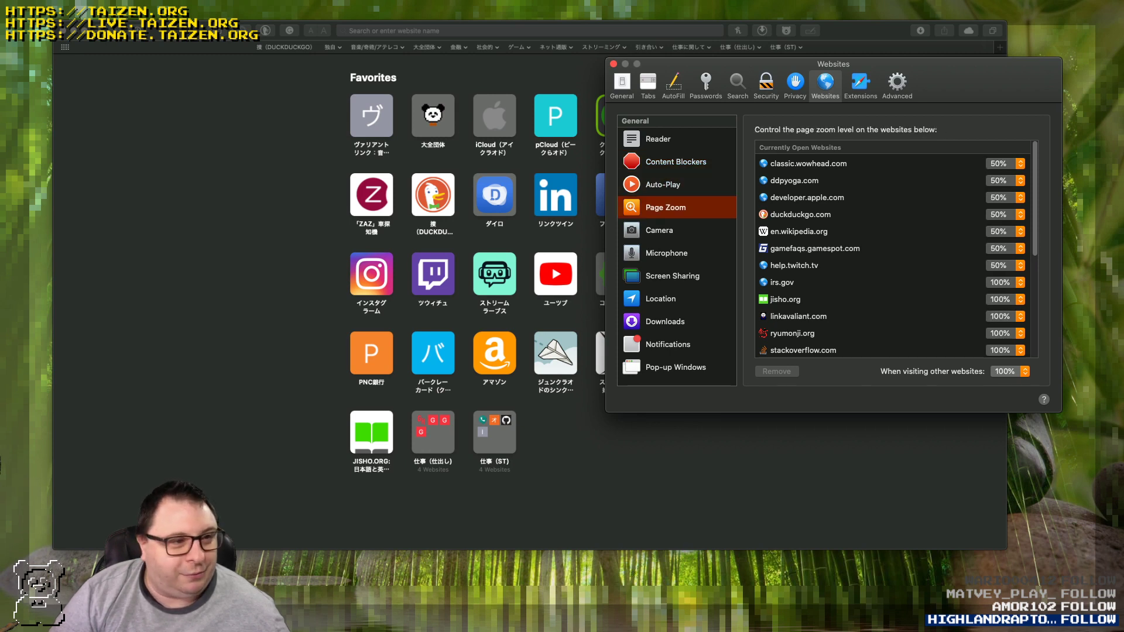
Recheck the per-website Reader, Content Blockers, Auto-Play and Page Zoom settings, including the full list of configured content blocker sites.
left_click(658, 138)
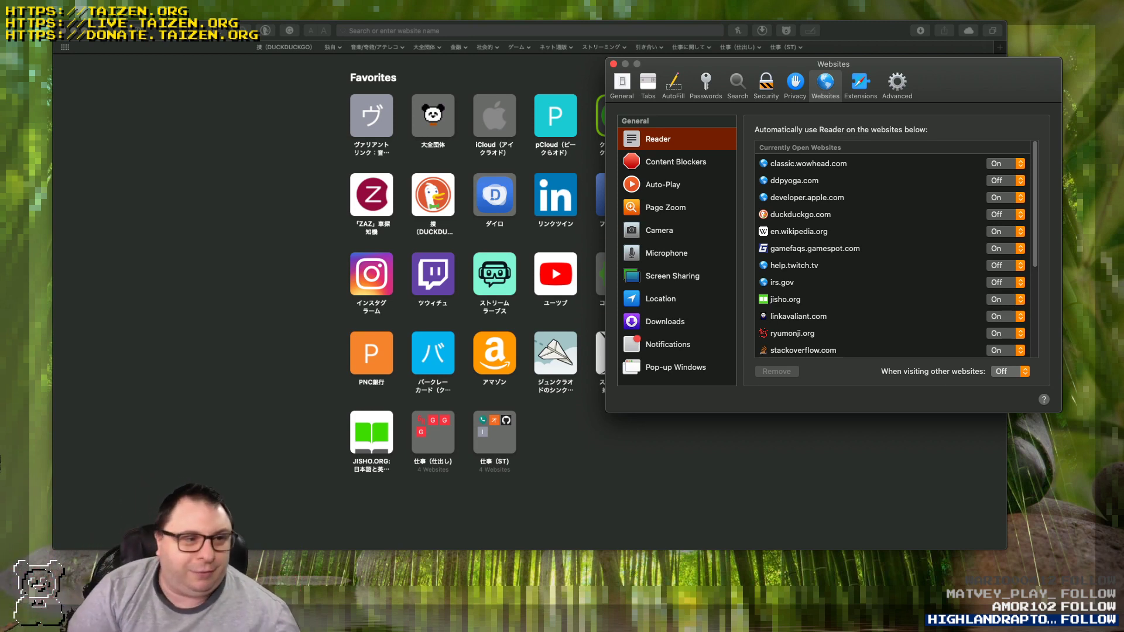
left_click(676, 161)
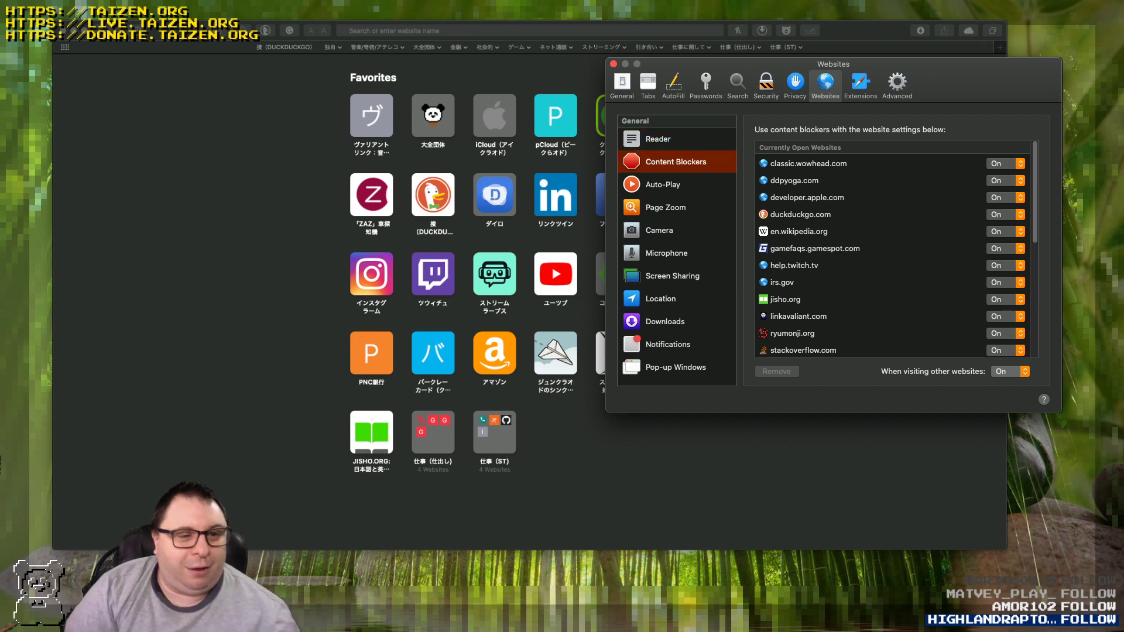
scroll(895, 256, "down", 10)
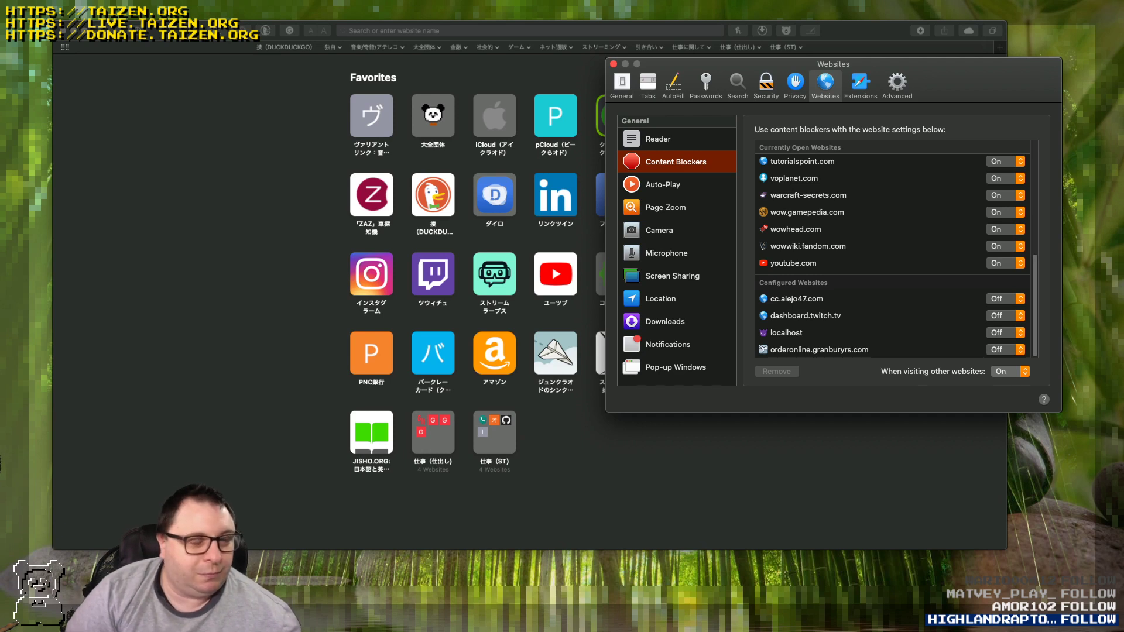
scroll(896, 252, "up", 10)
left_click(662, 185)
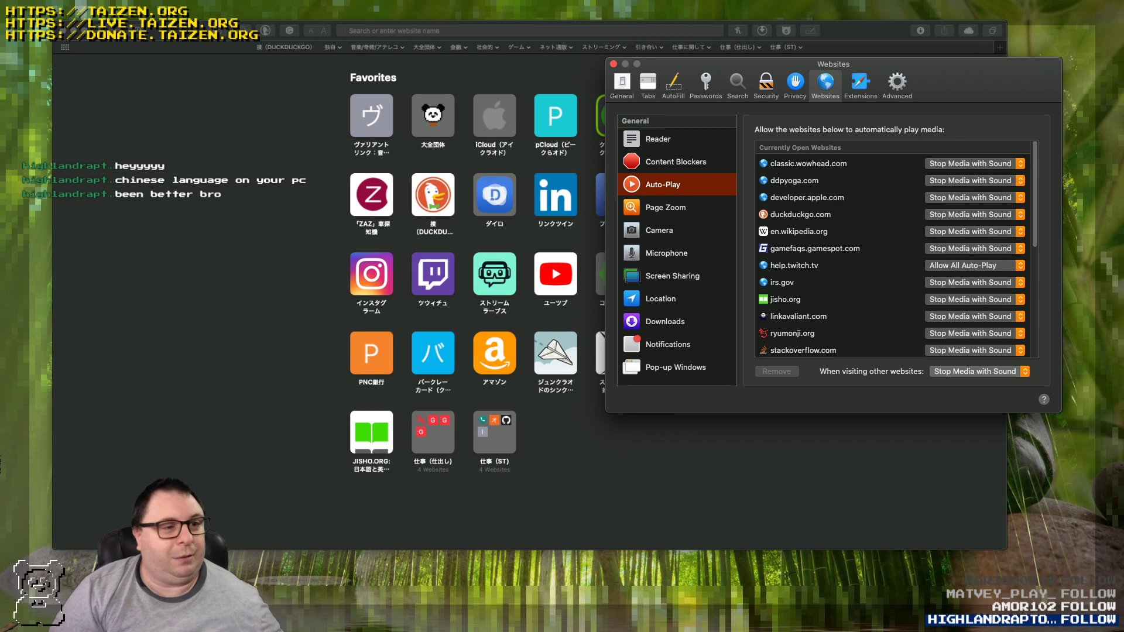
left_click(665, 207)
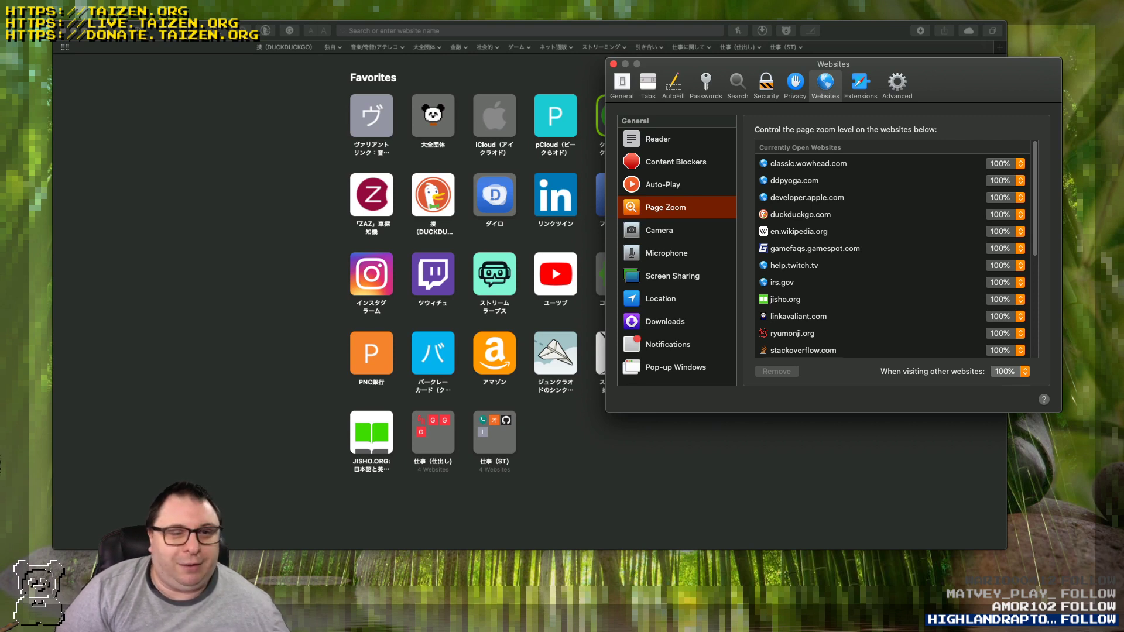
Review which websites may access the camera, microphone, screen sharing and location.
left_click(659, 230)
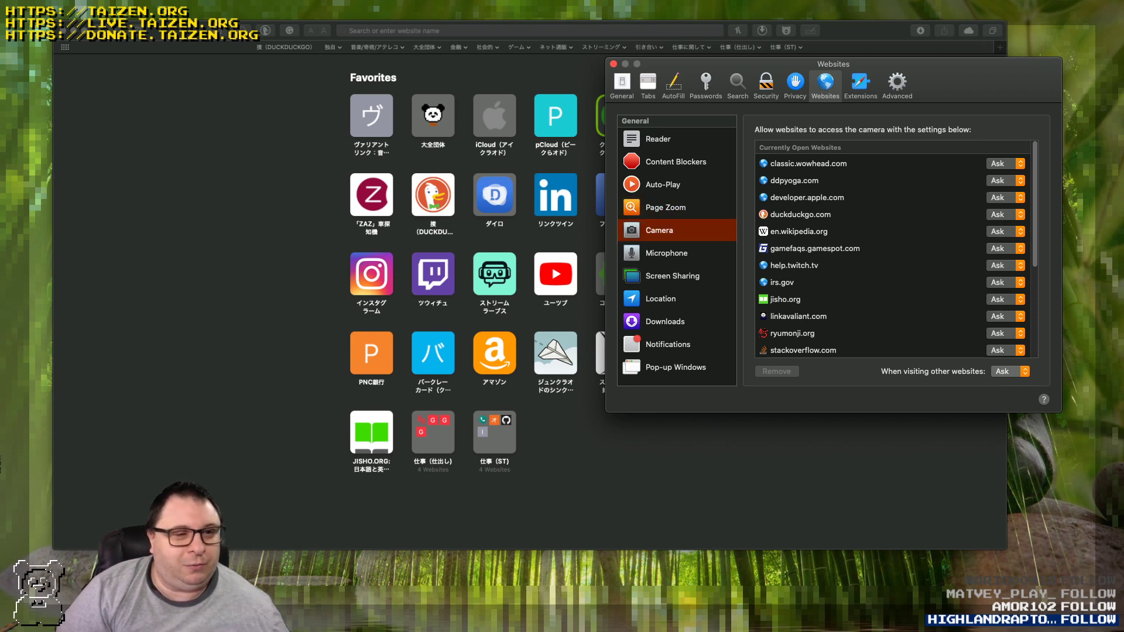
scroll(890, 257, "down", 5)
scroll(889, 258, "up", 5)
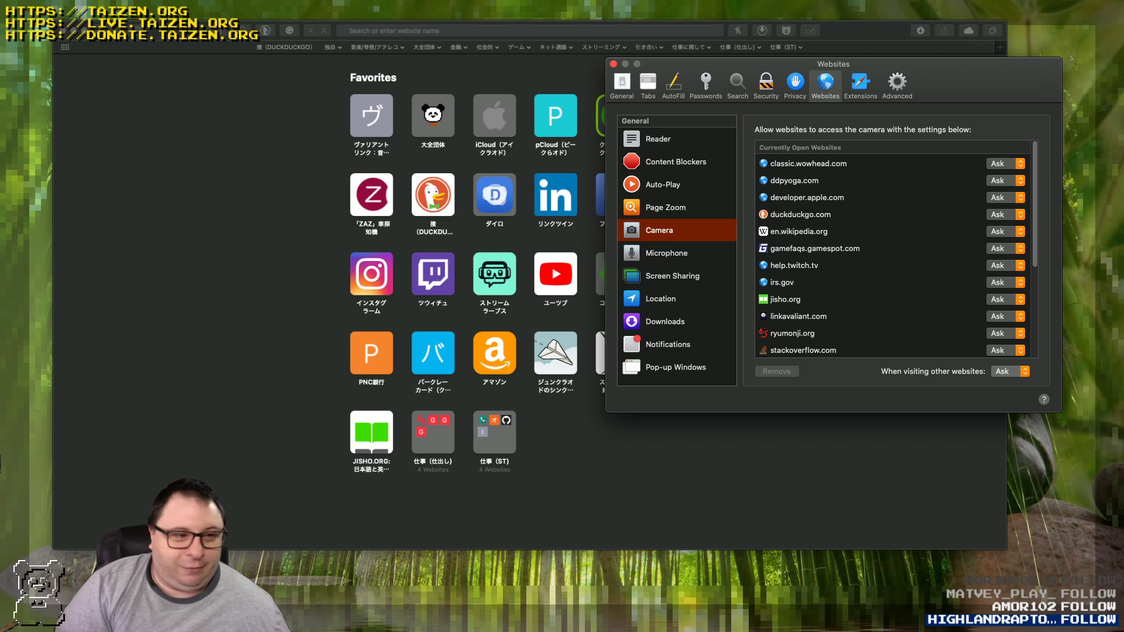
left_click(666, 253)
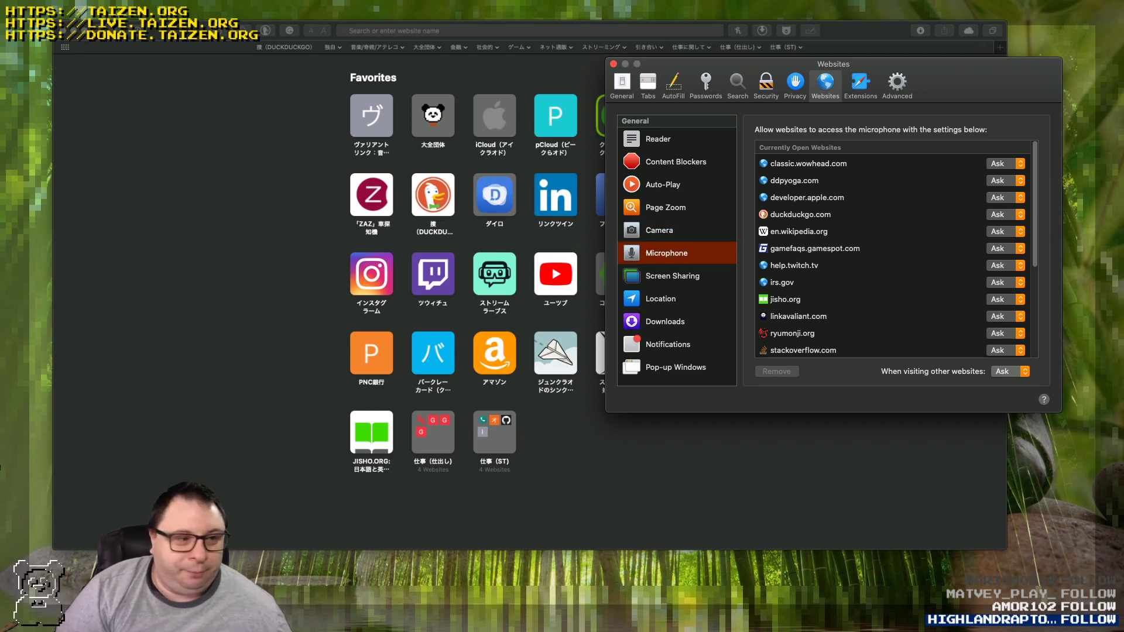
left_click(672, 276)
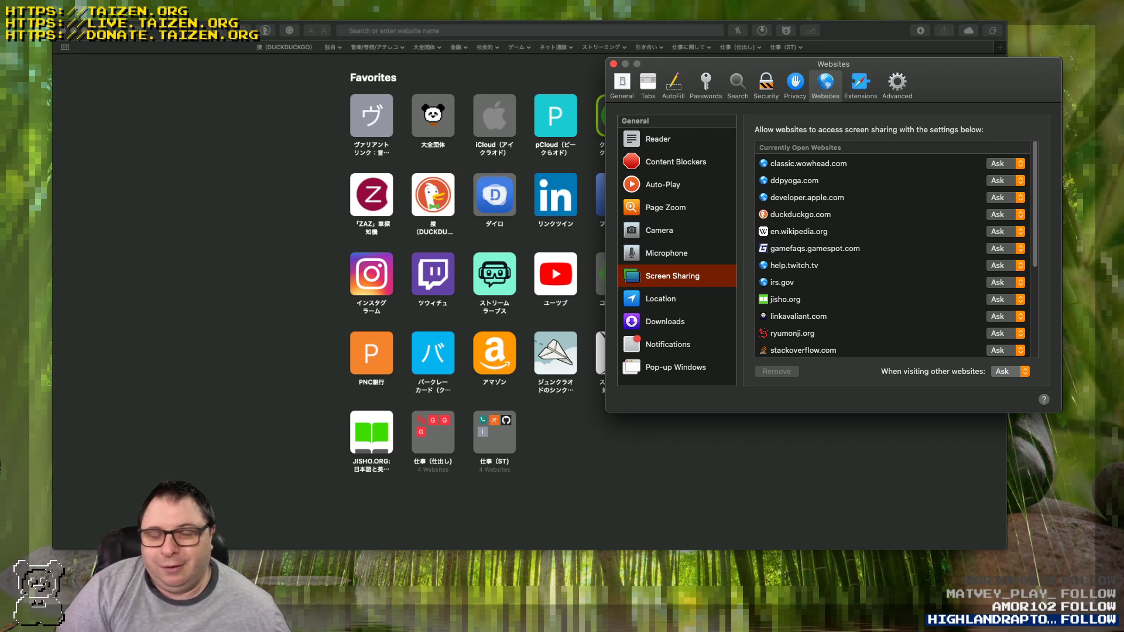
left_click(660, 299)
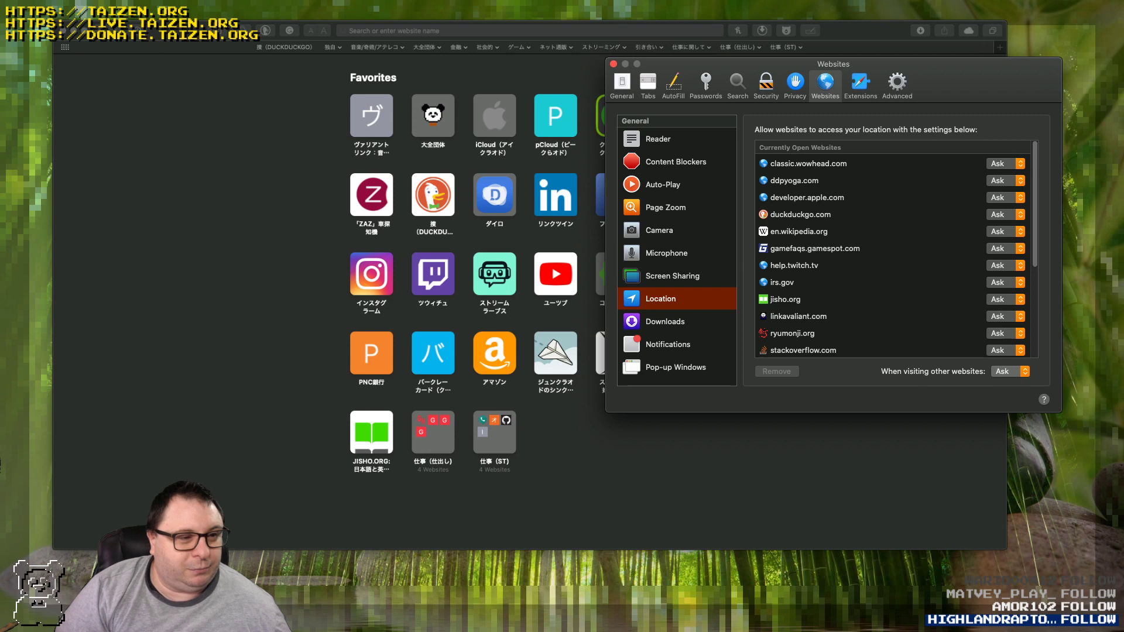
Examine the website permissions for downloads, notifications and pop-up windows.
left_click(664, 321)
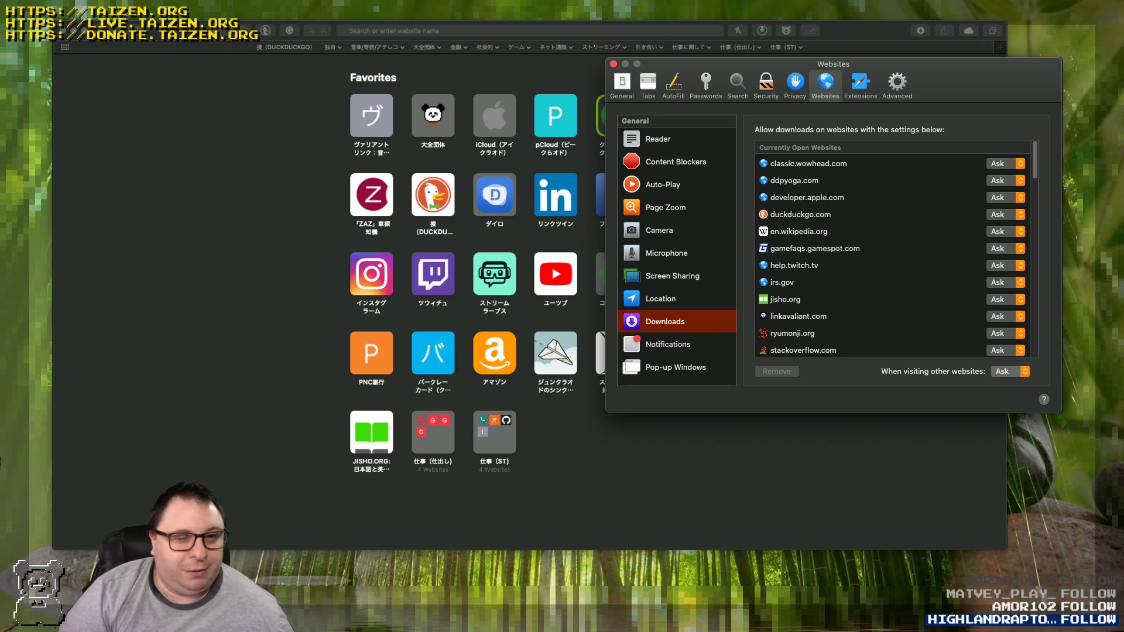
left_click(668, 345)
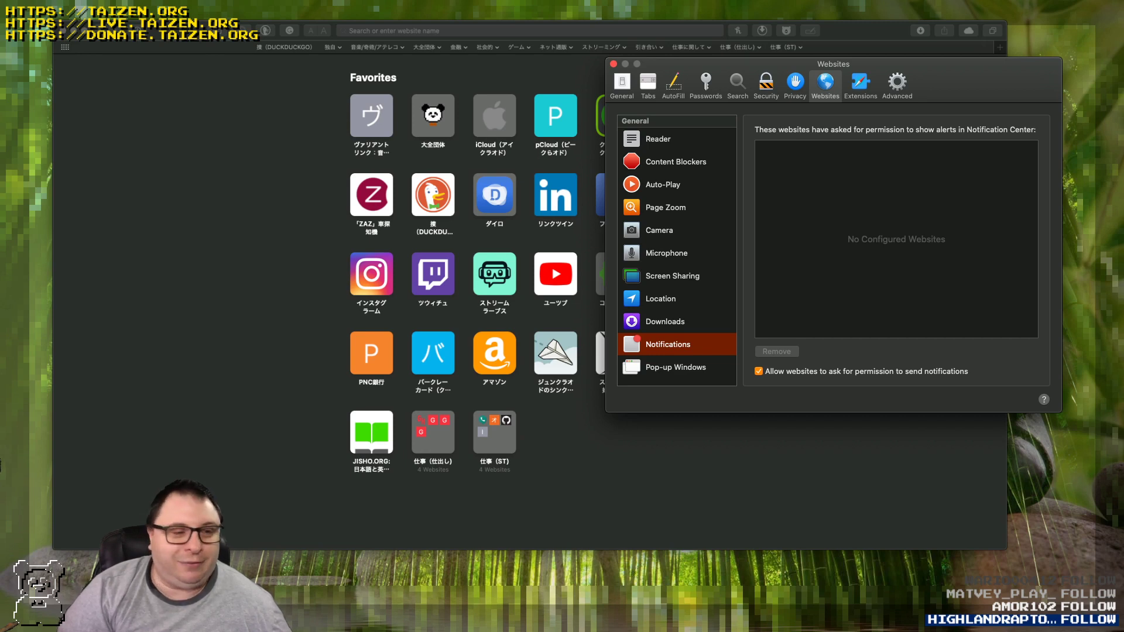
left_click(675, 367)
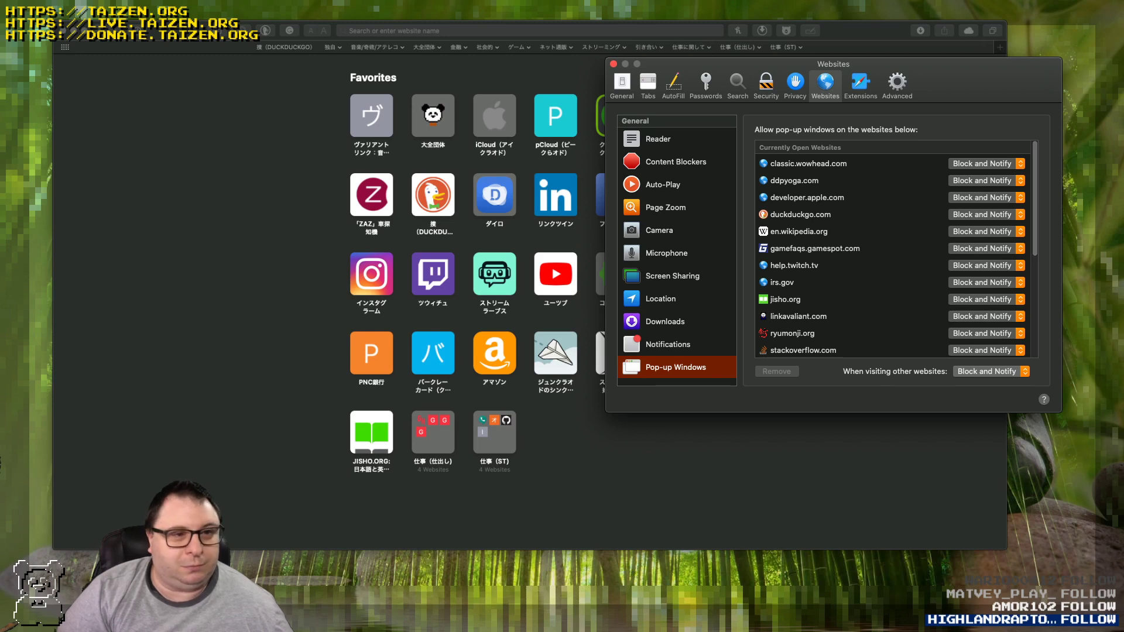
Look over the installed extensions and enable showing the Develop menu in the Advanced preferences.
left_click(861, 85)
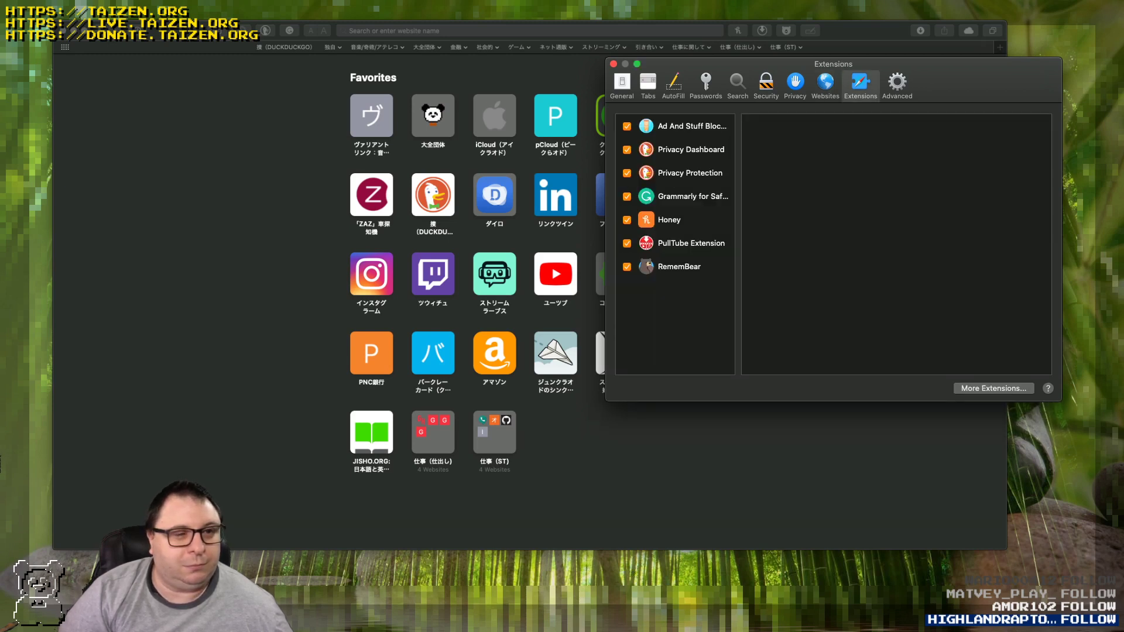
left_click(897, 85)
left_click(774, 309)
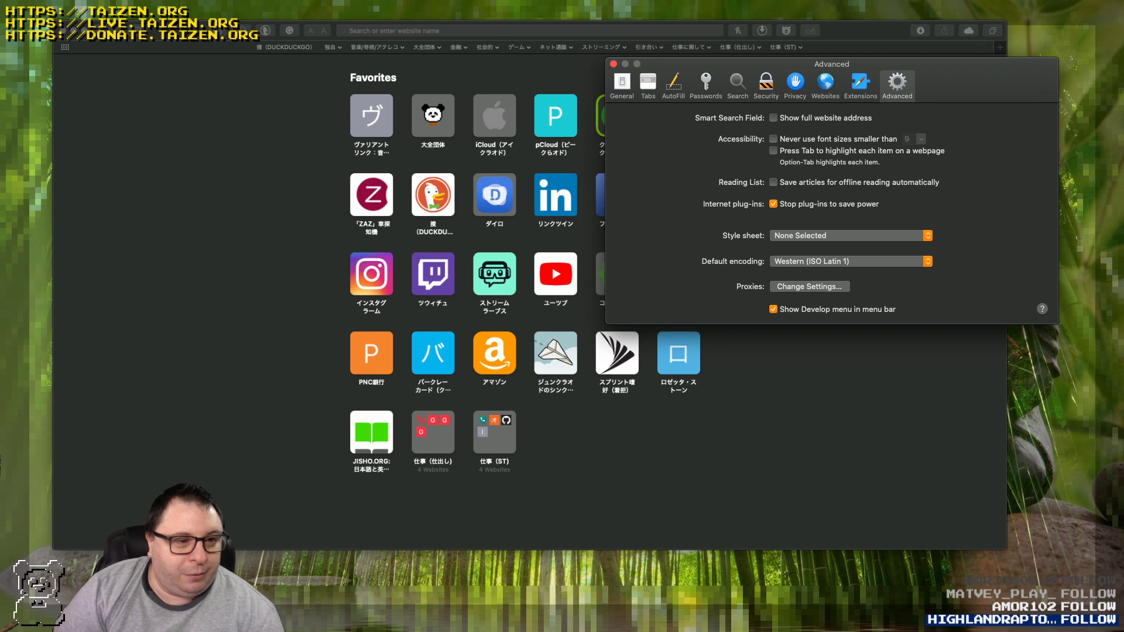
Open the proxy settings from the Advanced preferences and close the preferences window.
left_click(809, 287)
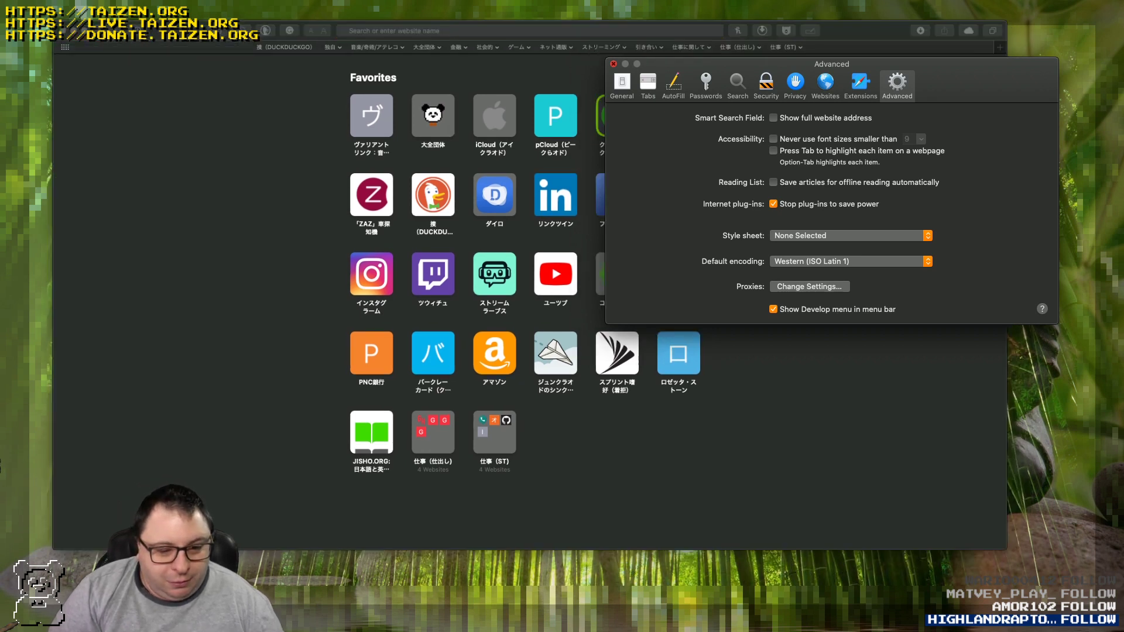
key("super+w")
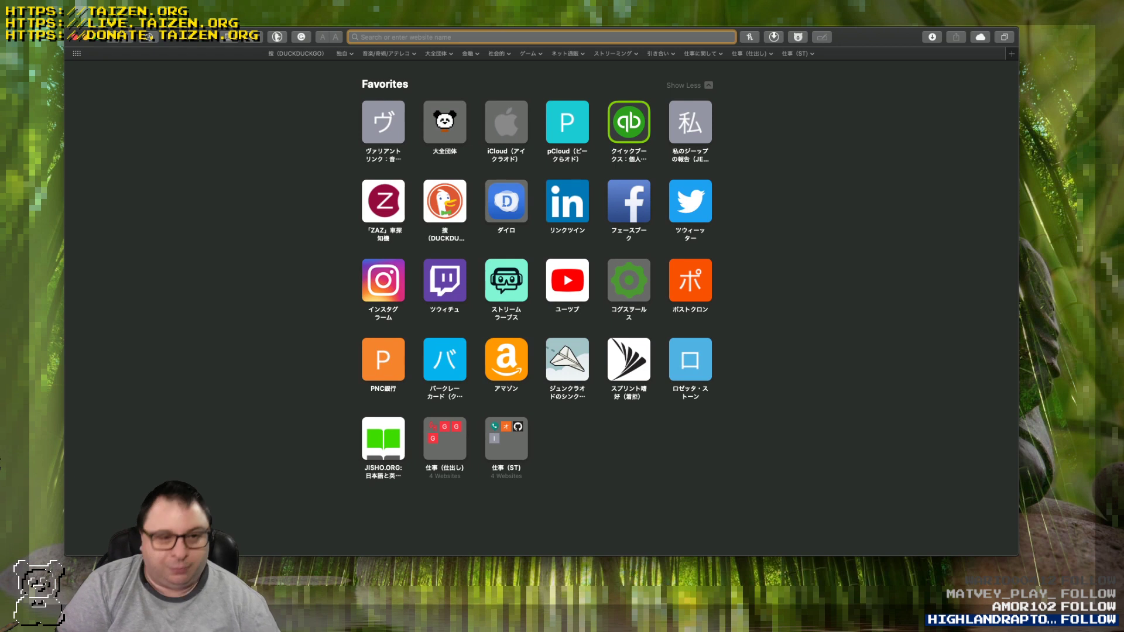
Open the Google home page and look through the list of Google apps.
type("google")
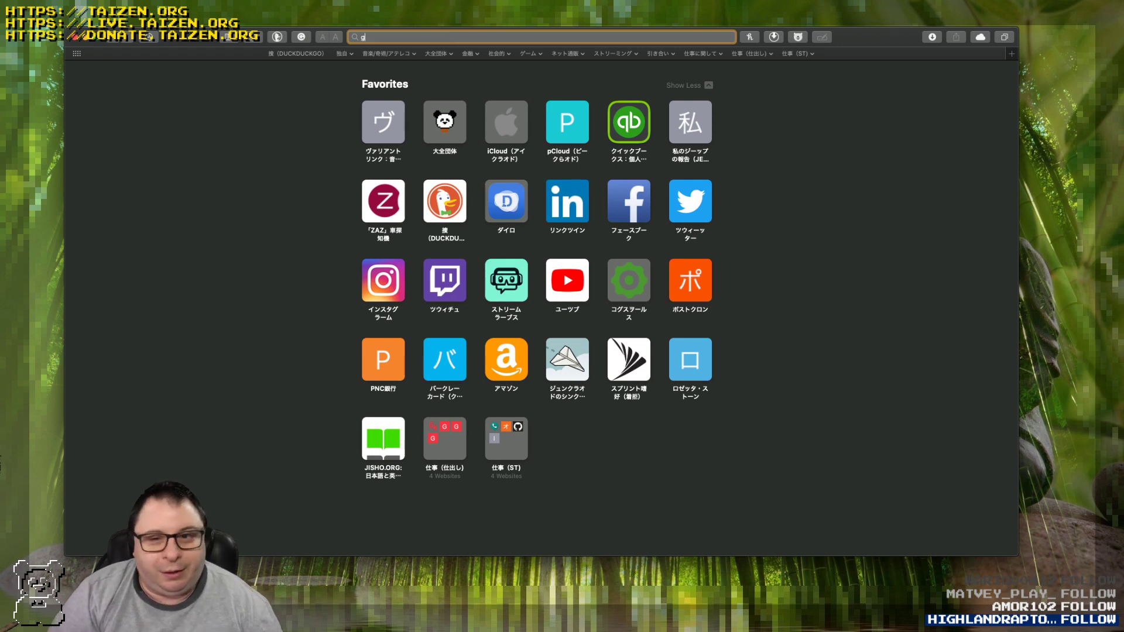
key("Return")
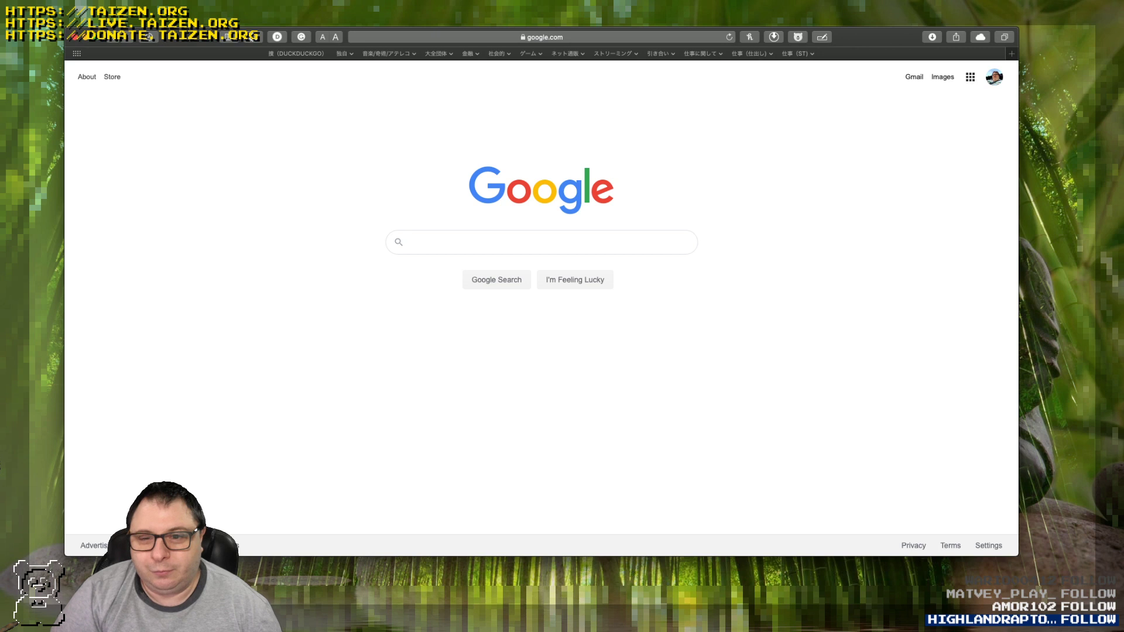
left_click(970, 76)
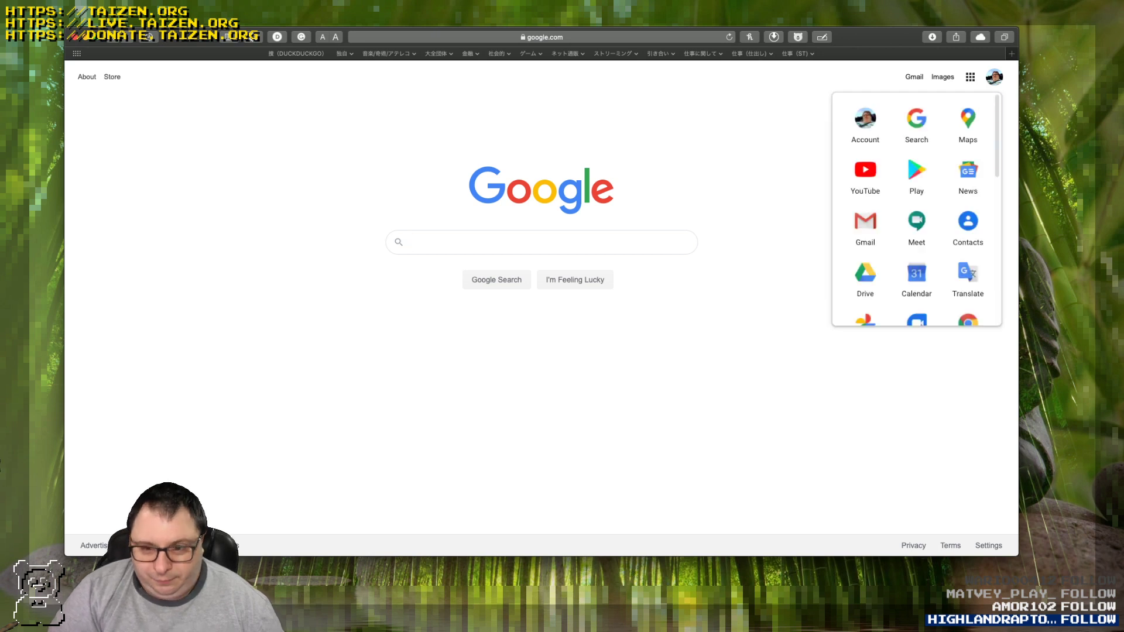
scroll(916, 209, "down", 10)
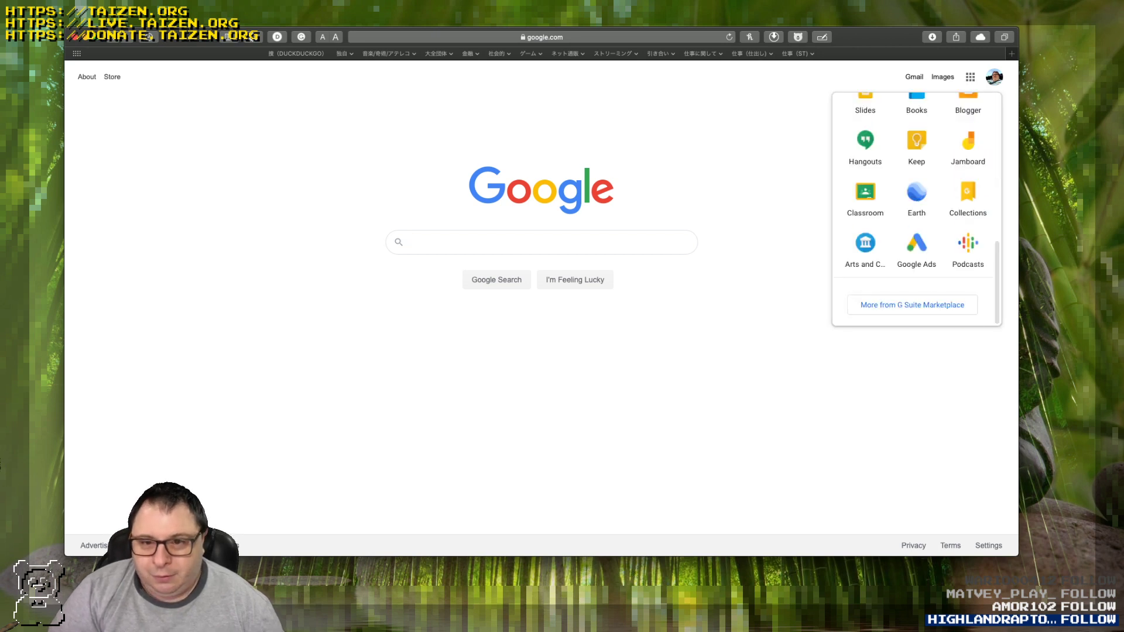
key("Escape")
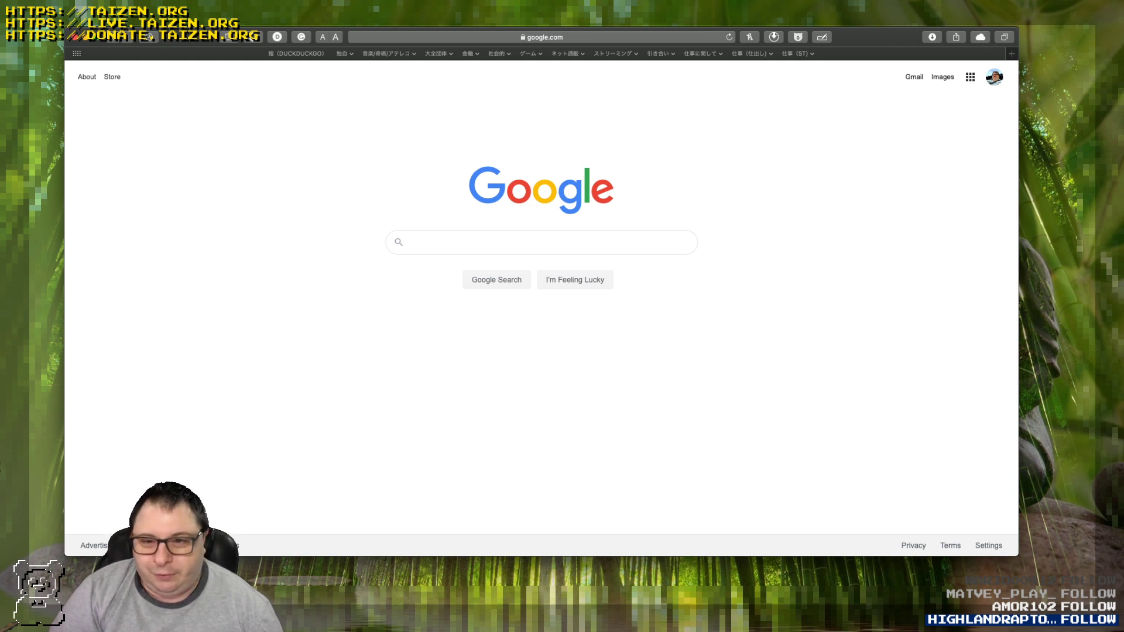
key("Return")
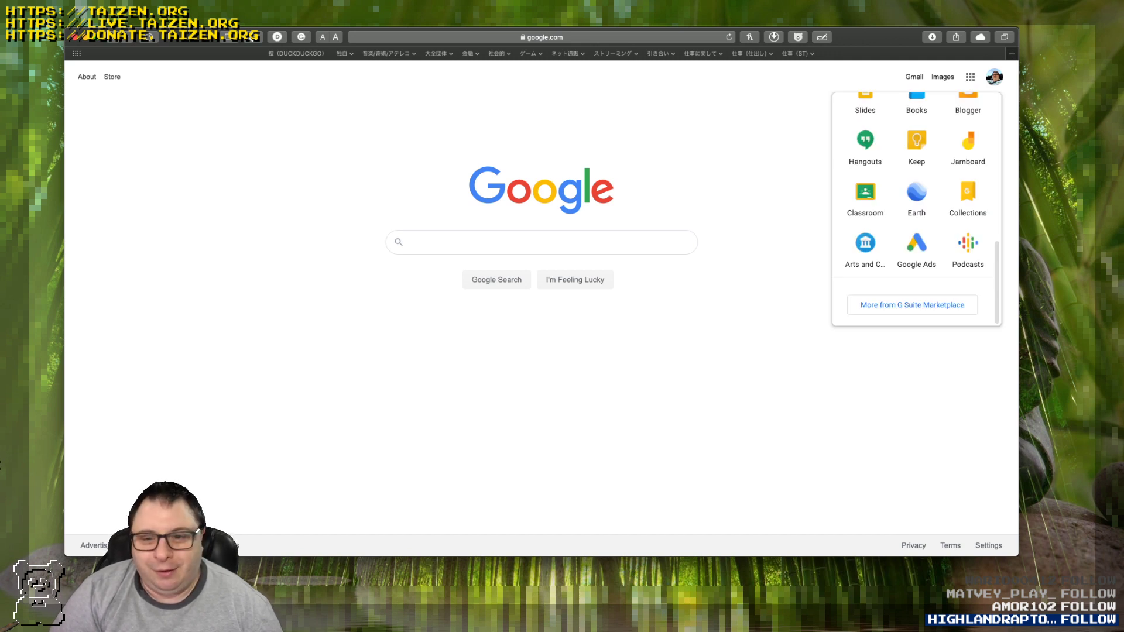
scroll(968, 226, "up", 5)
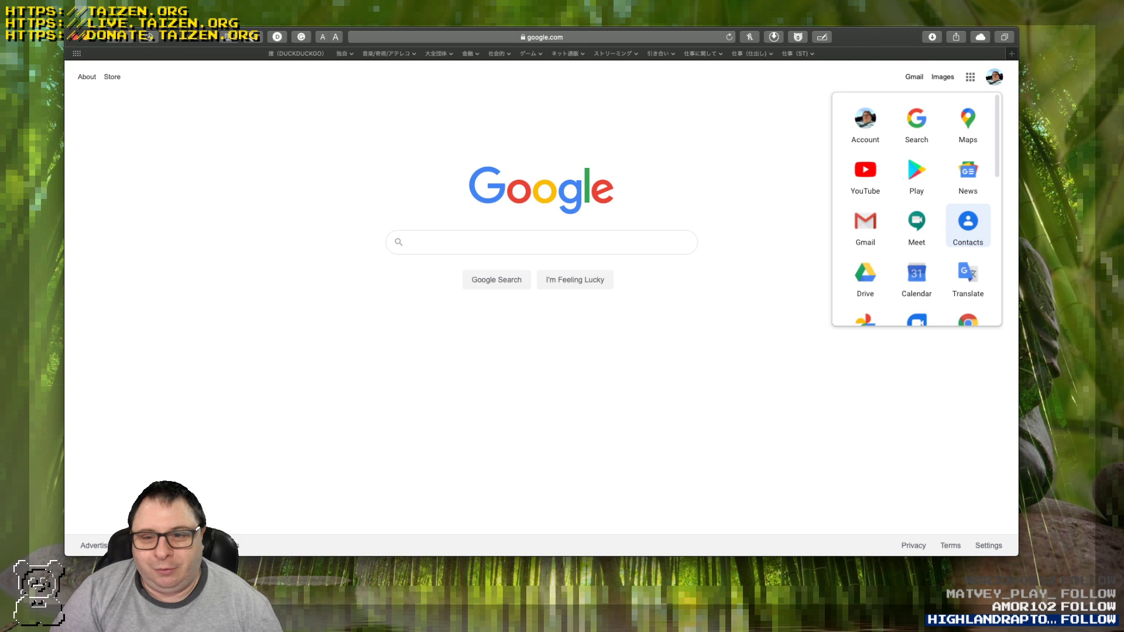
key("Escape")
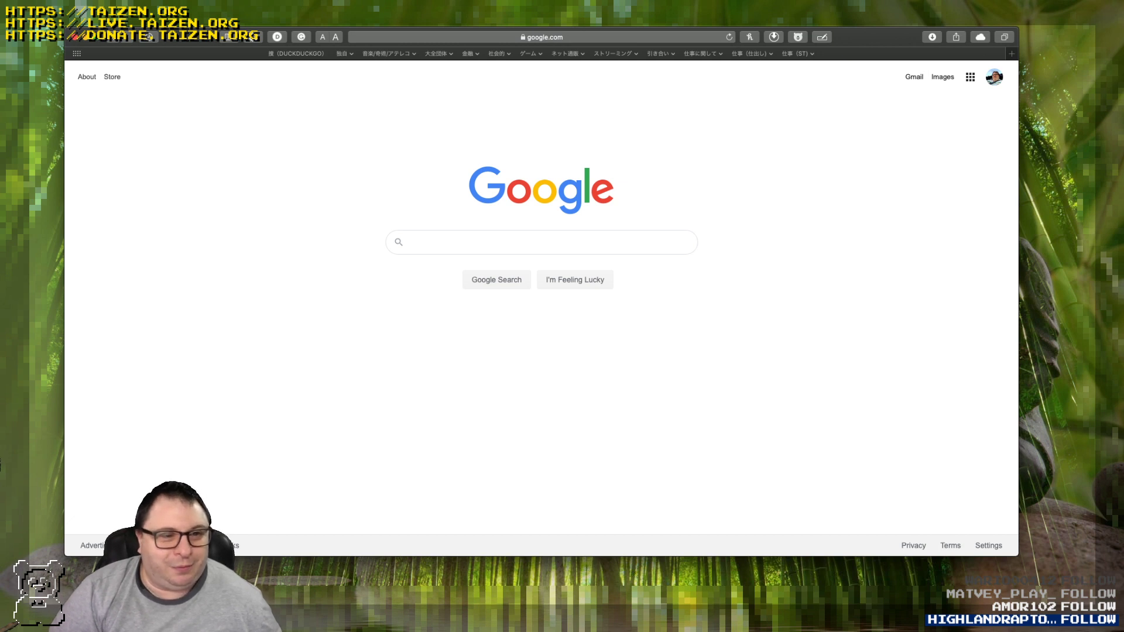
Load taizen.org and look through the posts on its home page from start to end.
key("super+l")
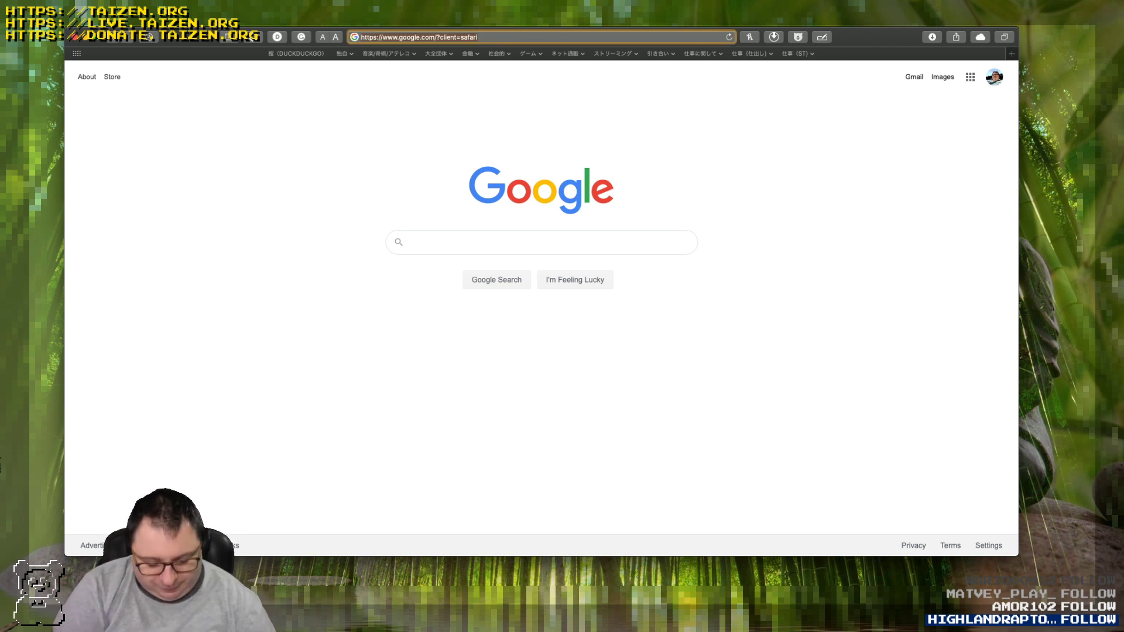
type("taizen.org")
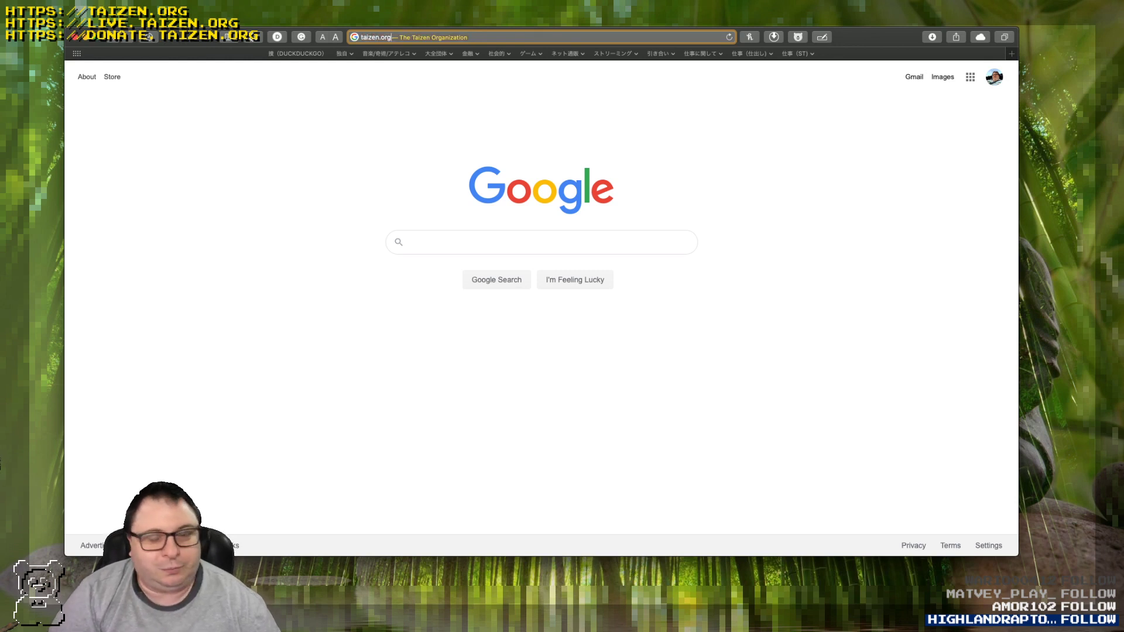
key("Return")
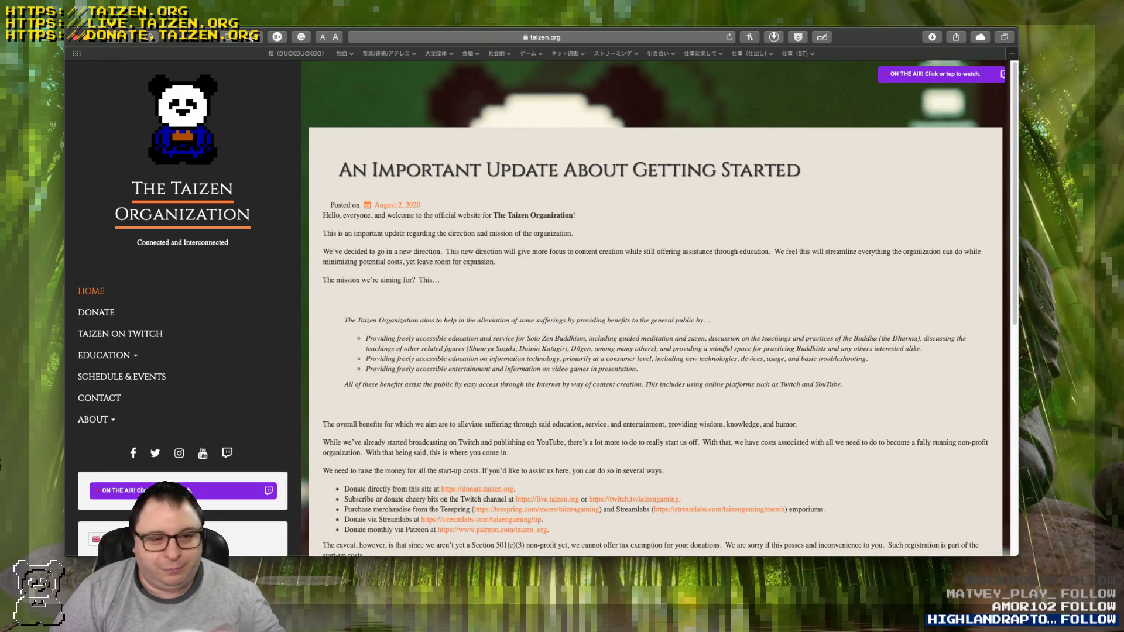
scroll(655, 310, "down", 5)
scroll(655, 310, "up", 5)
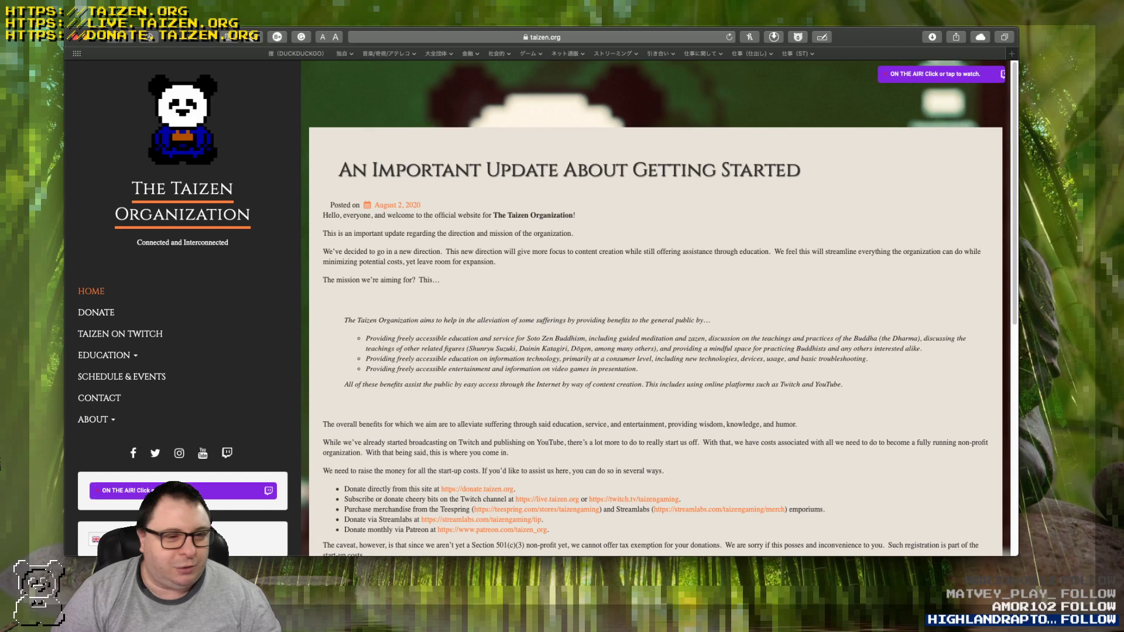
left_click_drag(493, 215, 572, 215)
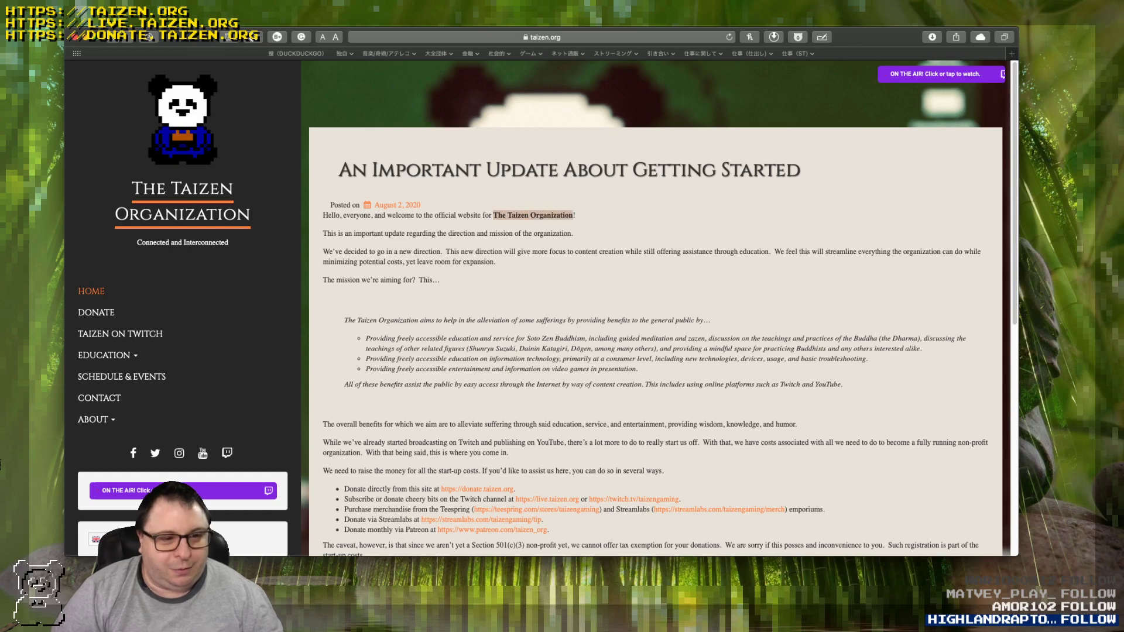
key("super+Tab")
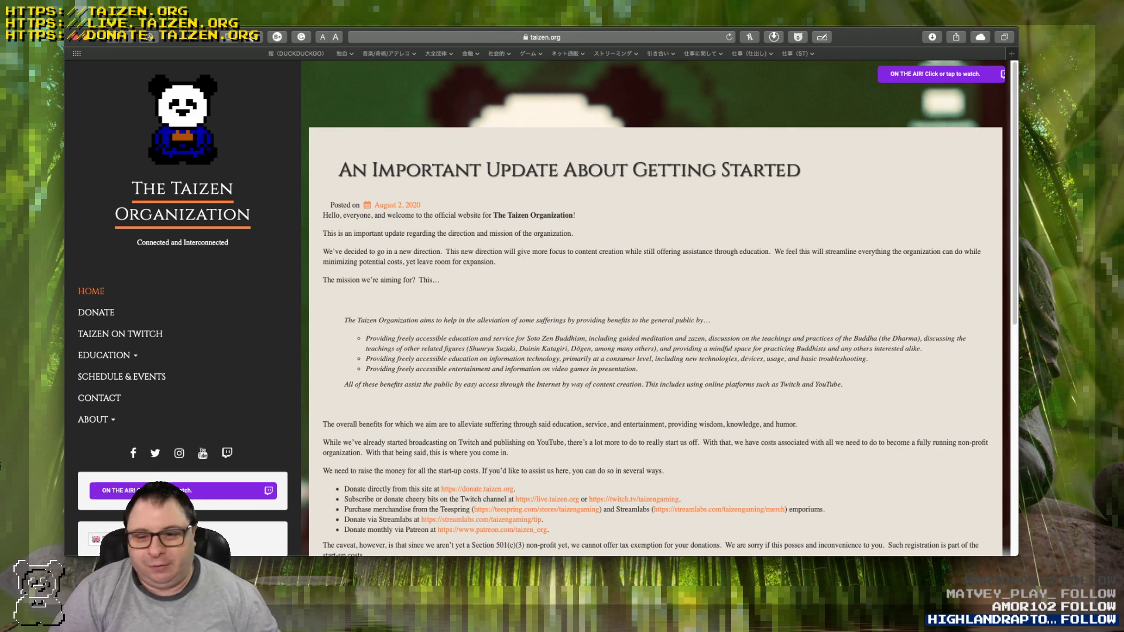
scroll(656, 310, "down", 7)
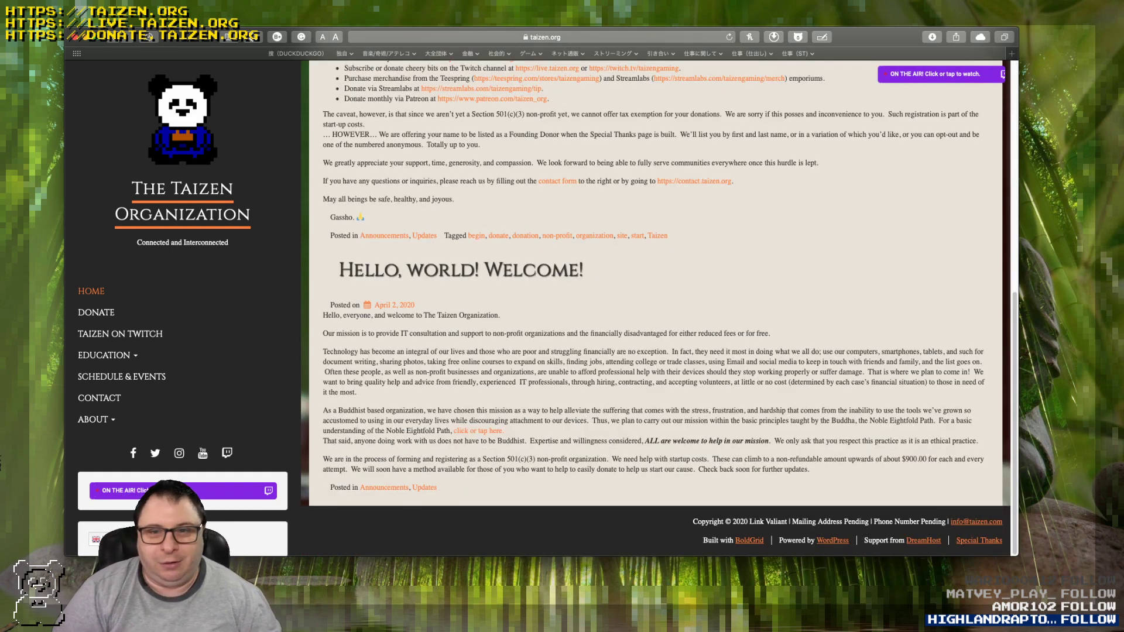
scroll(656, 310, "up", 7)
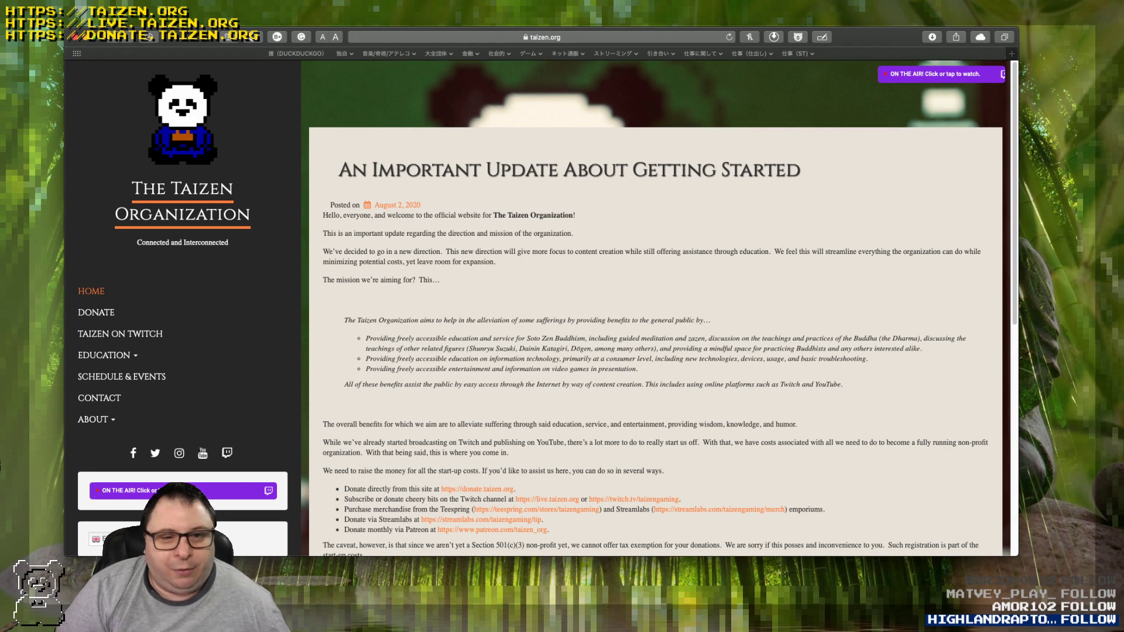
Open Twitter from the Favorites in a new tab.
key("super+t")
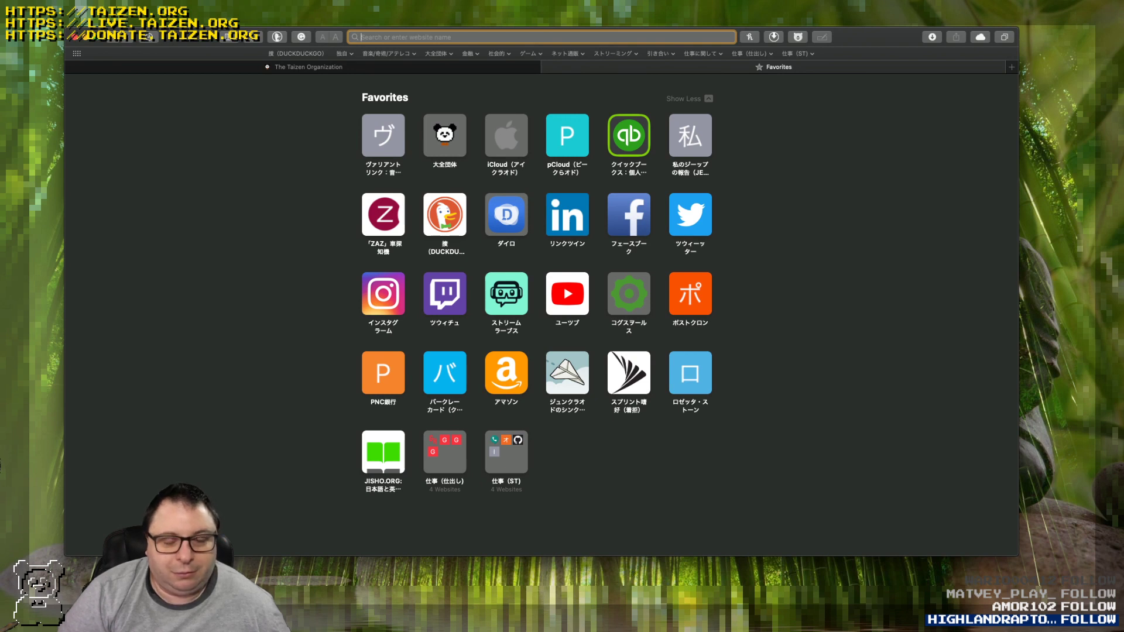
left_click(690, 214)
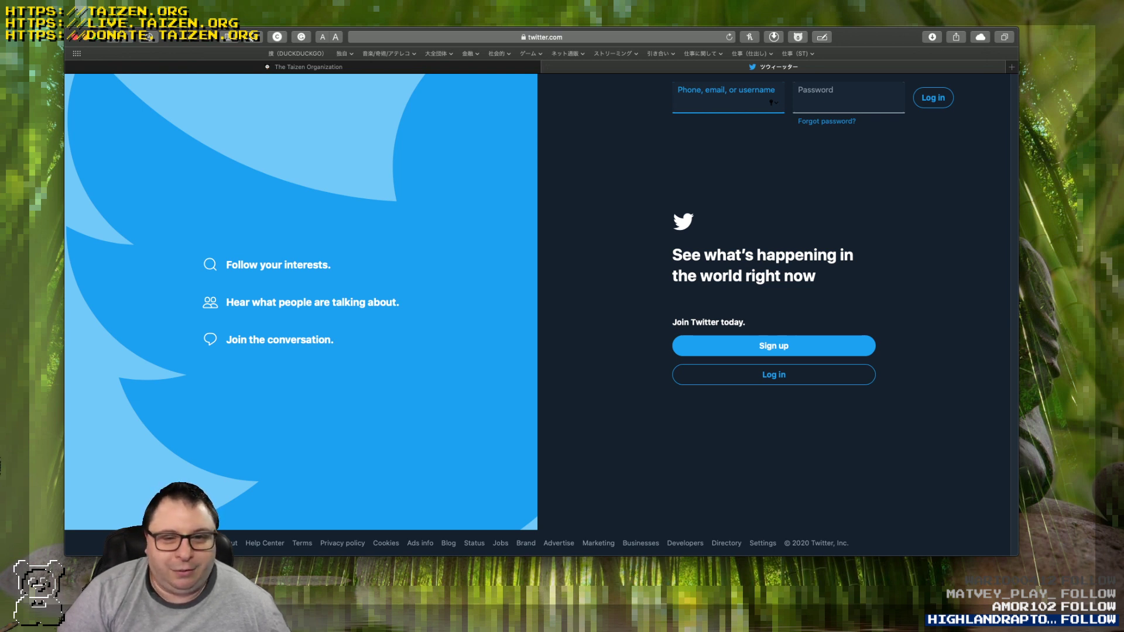
key("super+Tab")
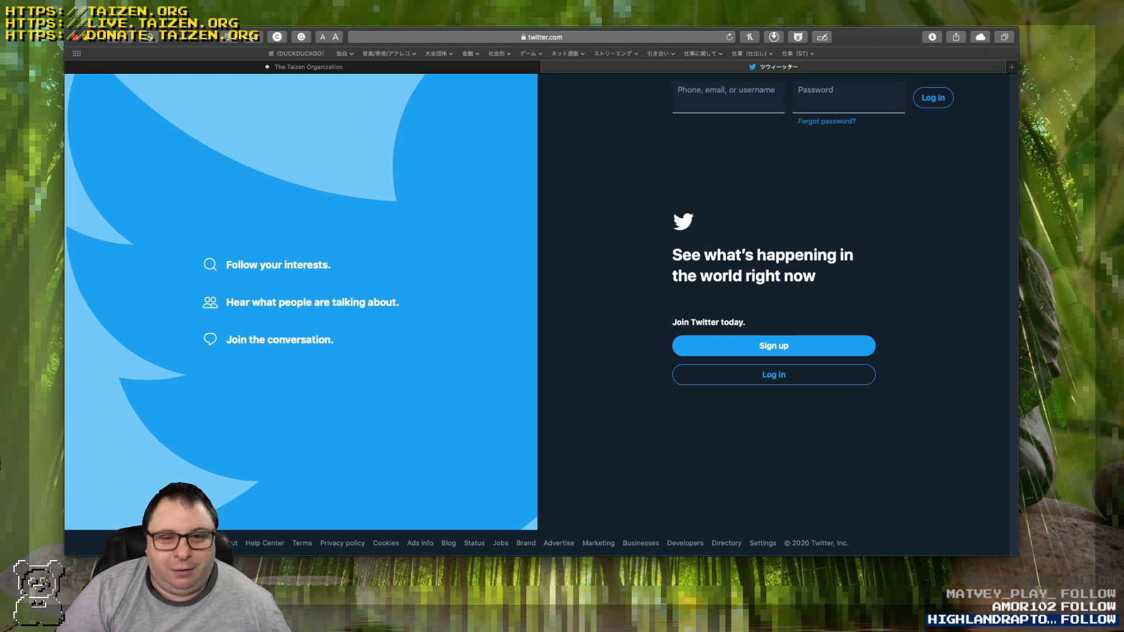
key("super+Tab")
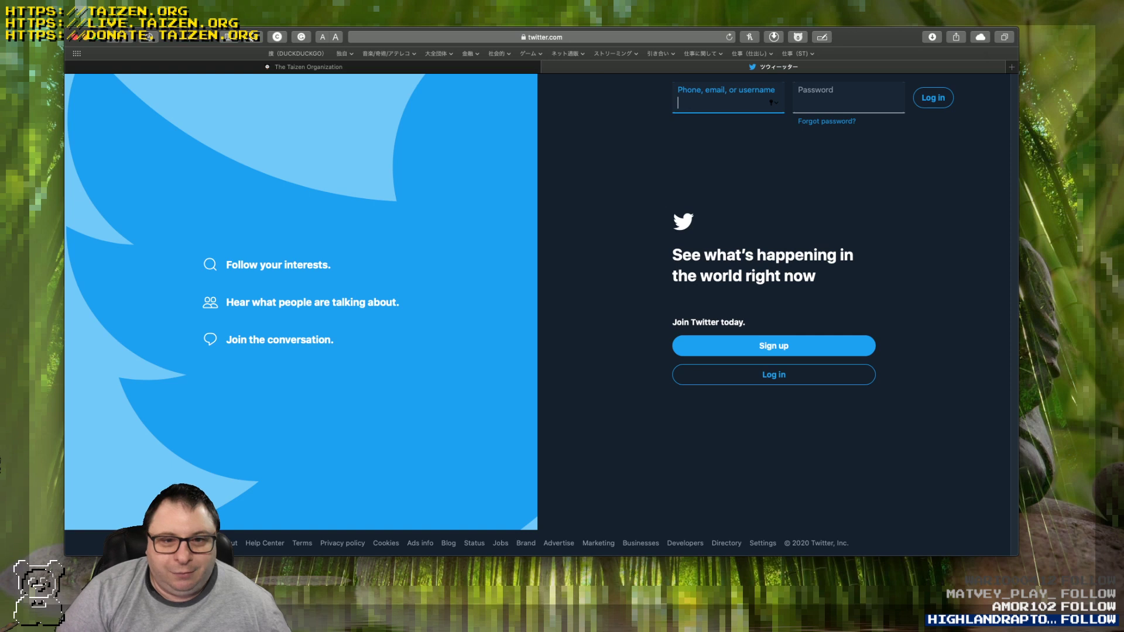
key("super+Tab")
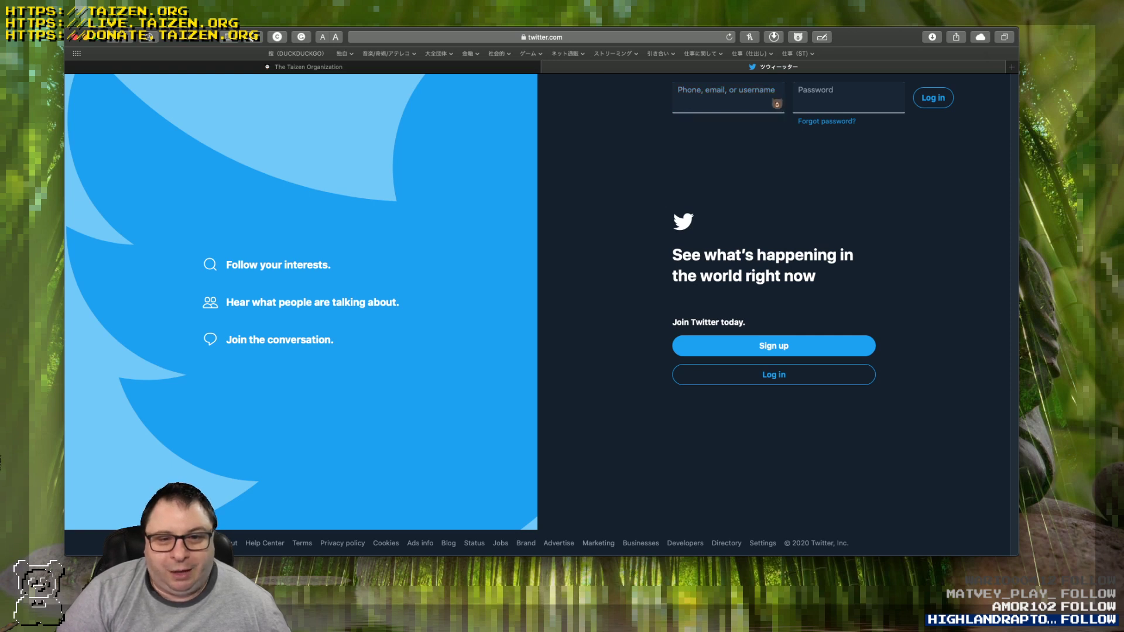
key("super+Tab")
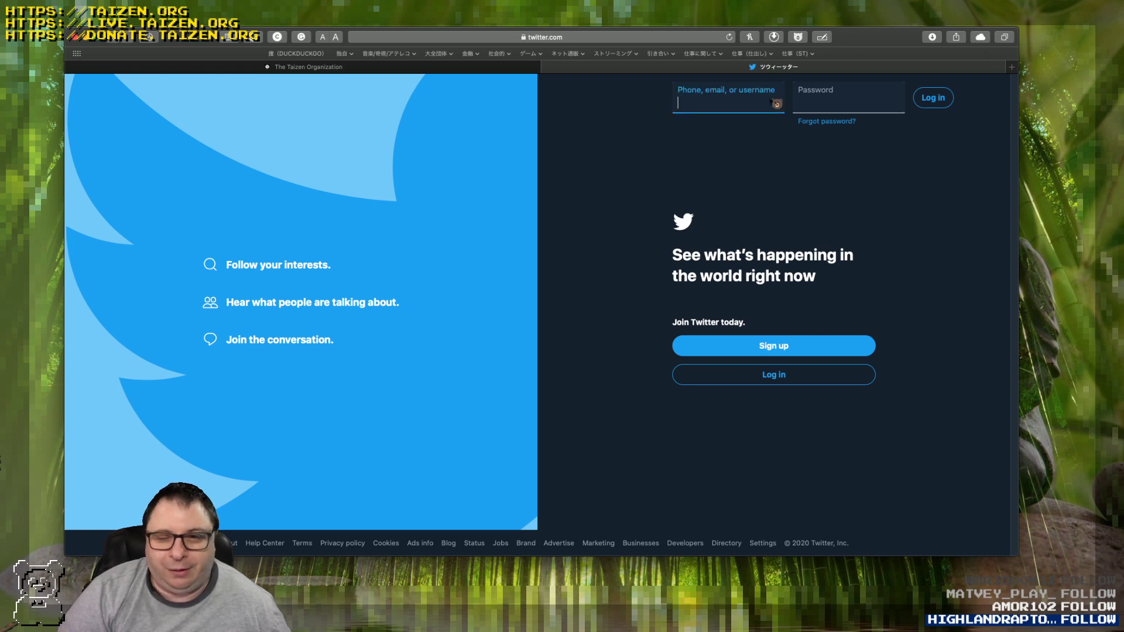
key("super+Tab")
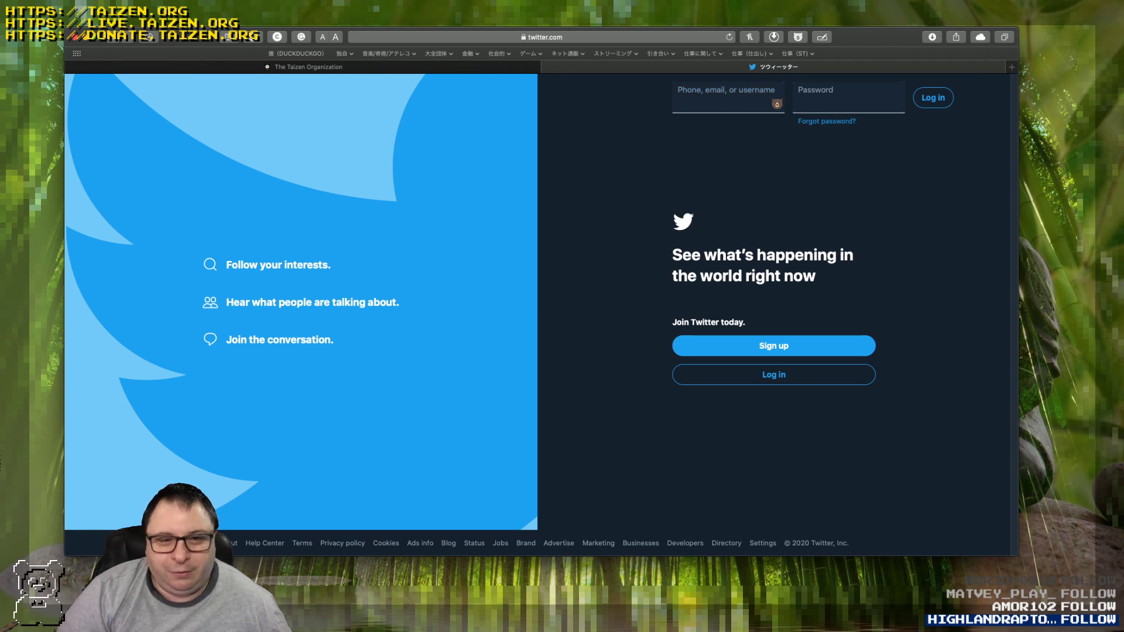
key("super+Tab")
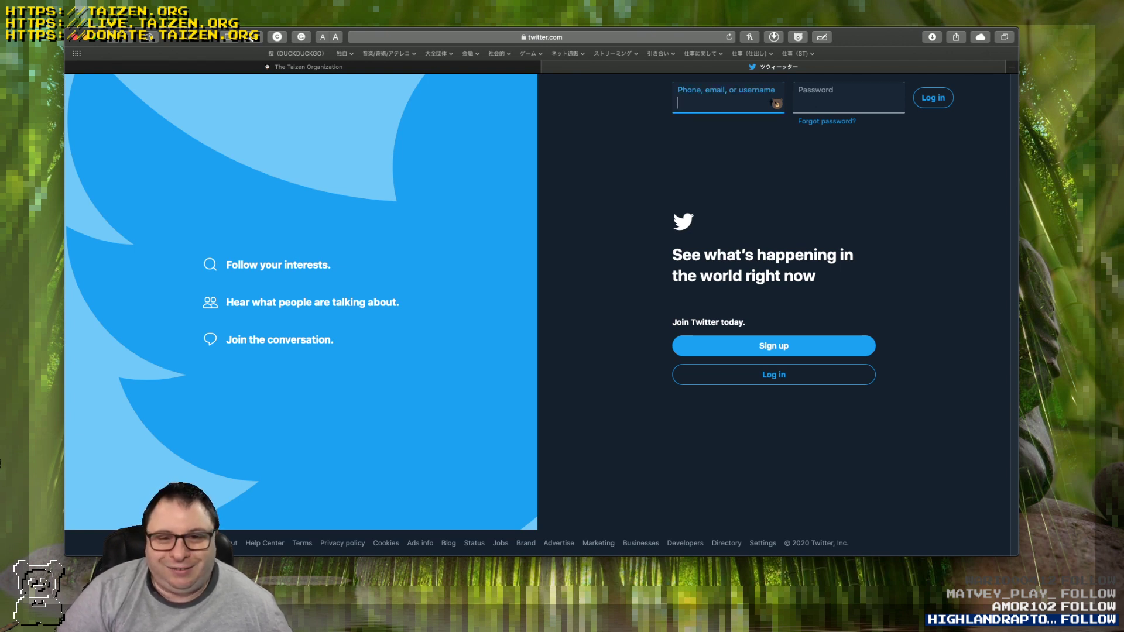
key("super+Tab")
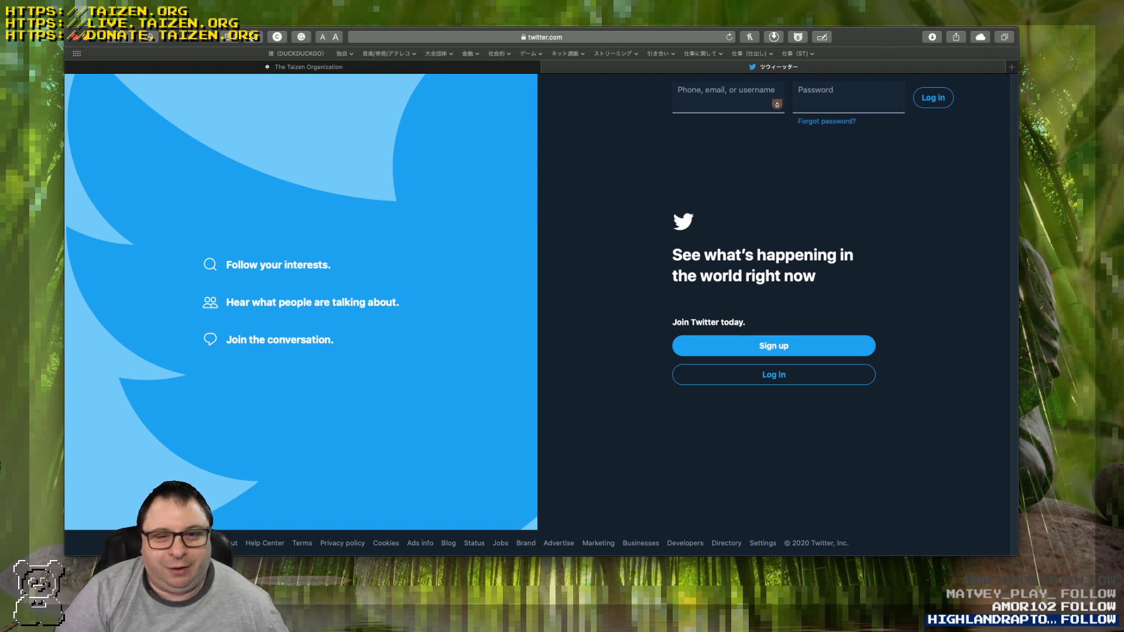
key("super+Tab")
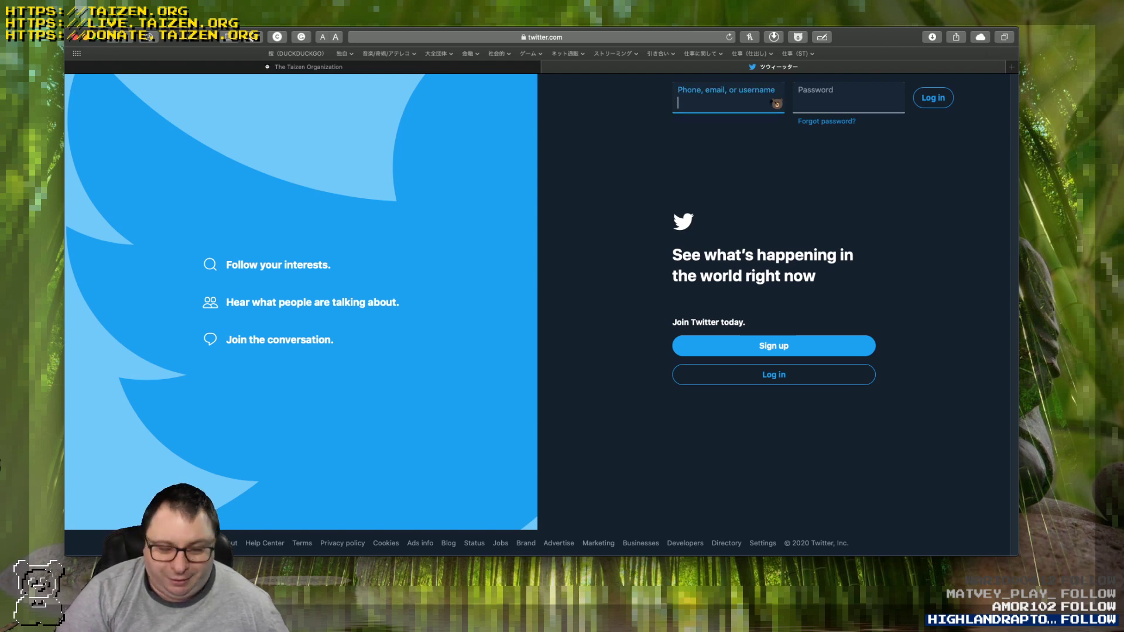
key("super+Tab")
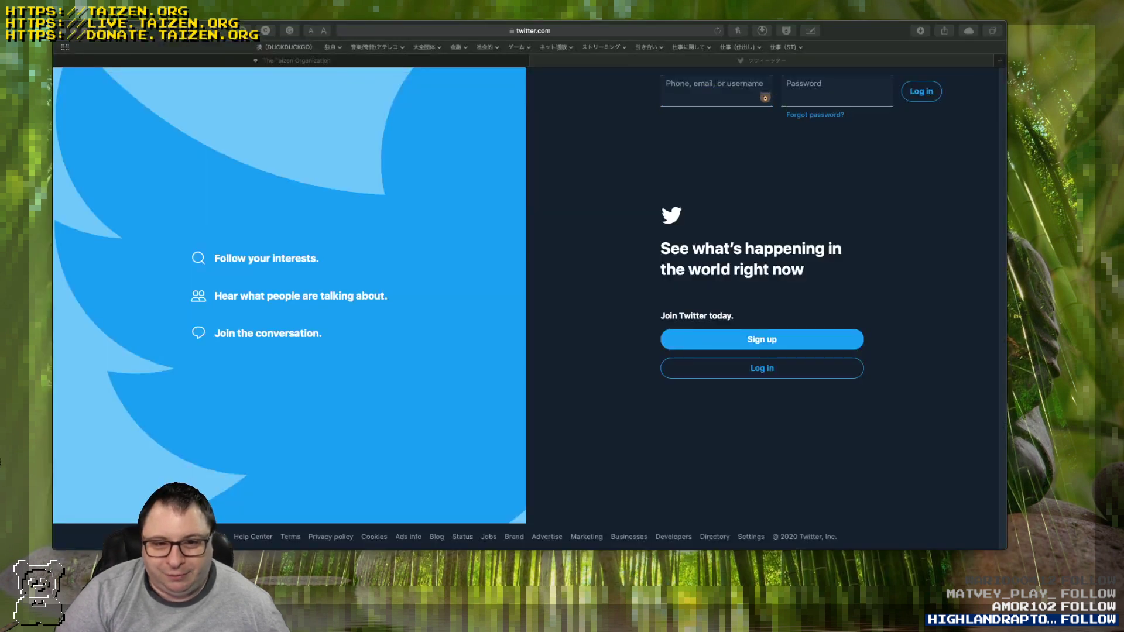
key("super+Tab")
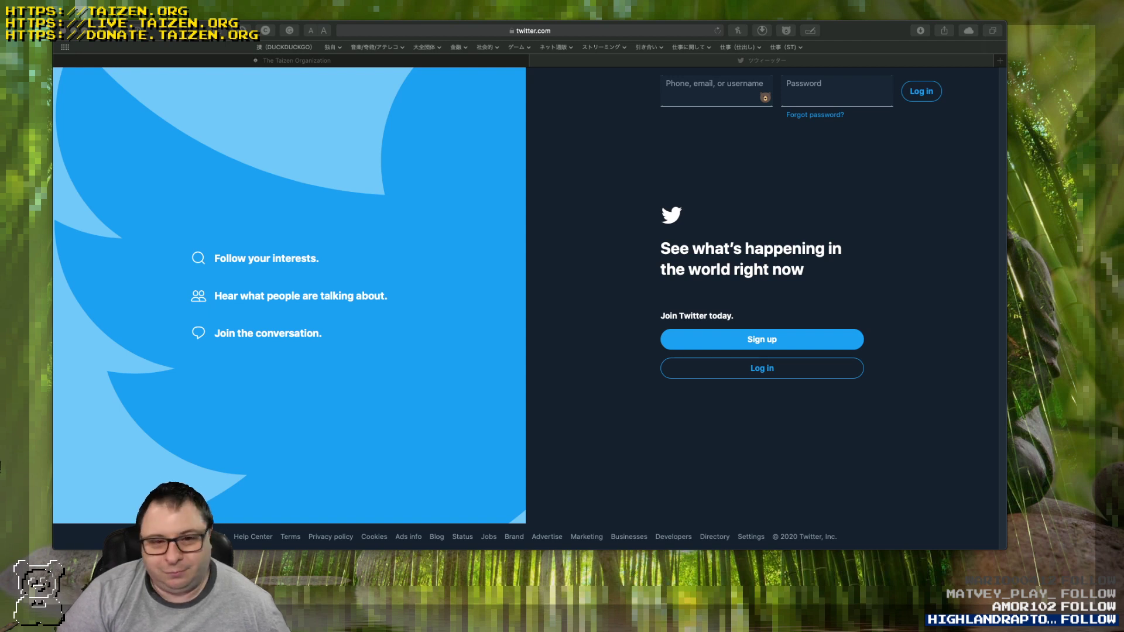
Log in to Twitter with the saved username and password, completing the authentication code check.
left_click(668, 96)
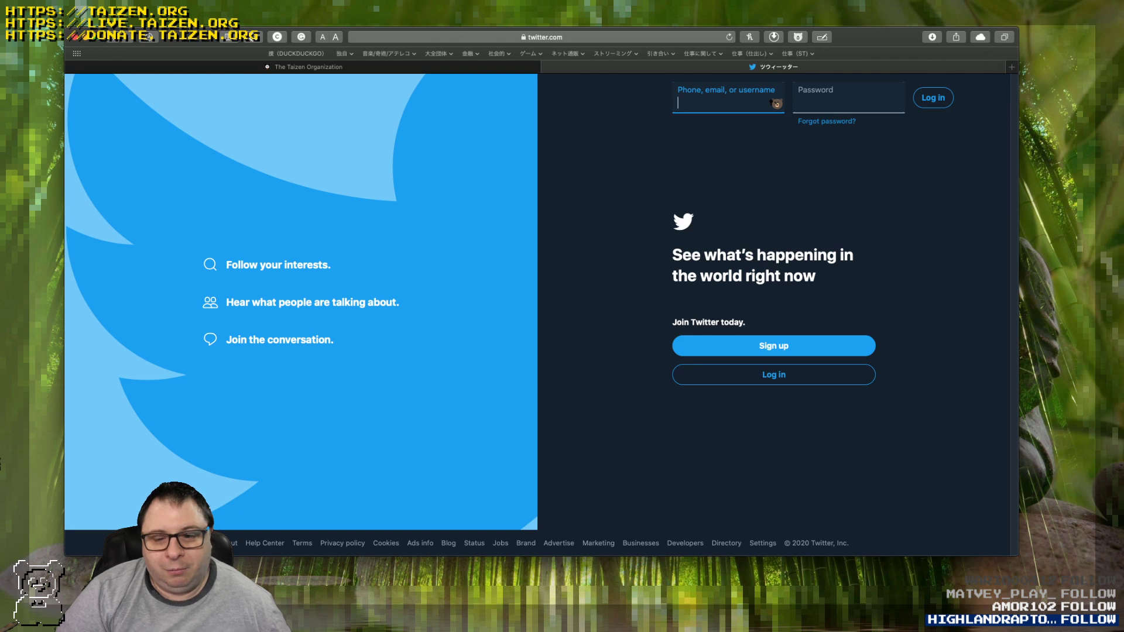
key("super+backslash")
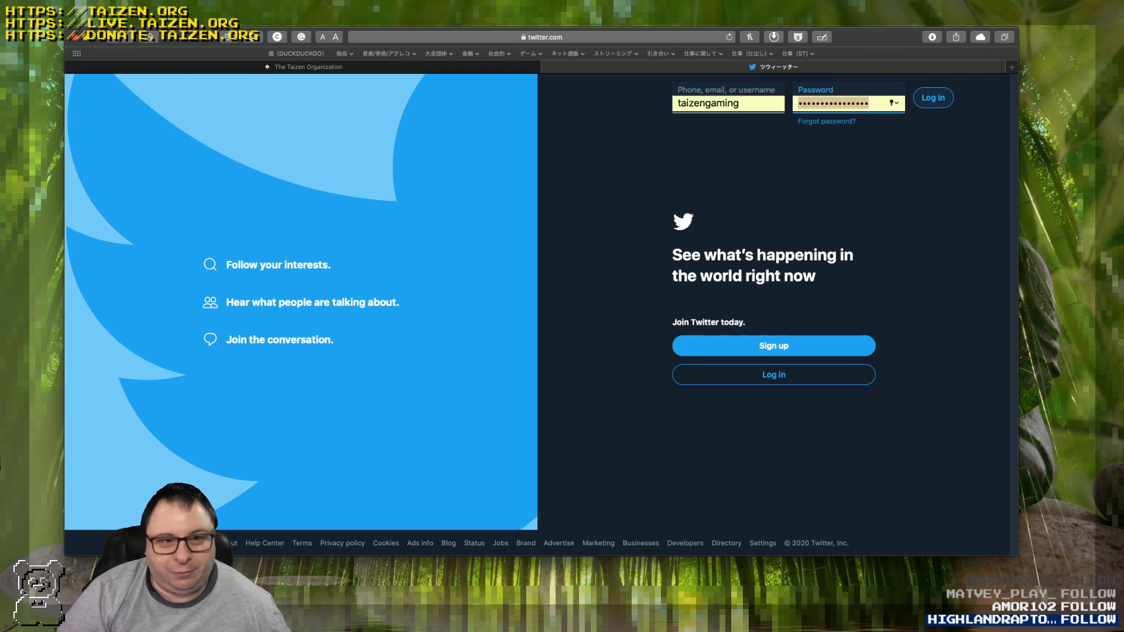
key("Return")
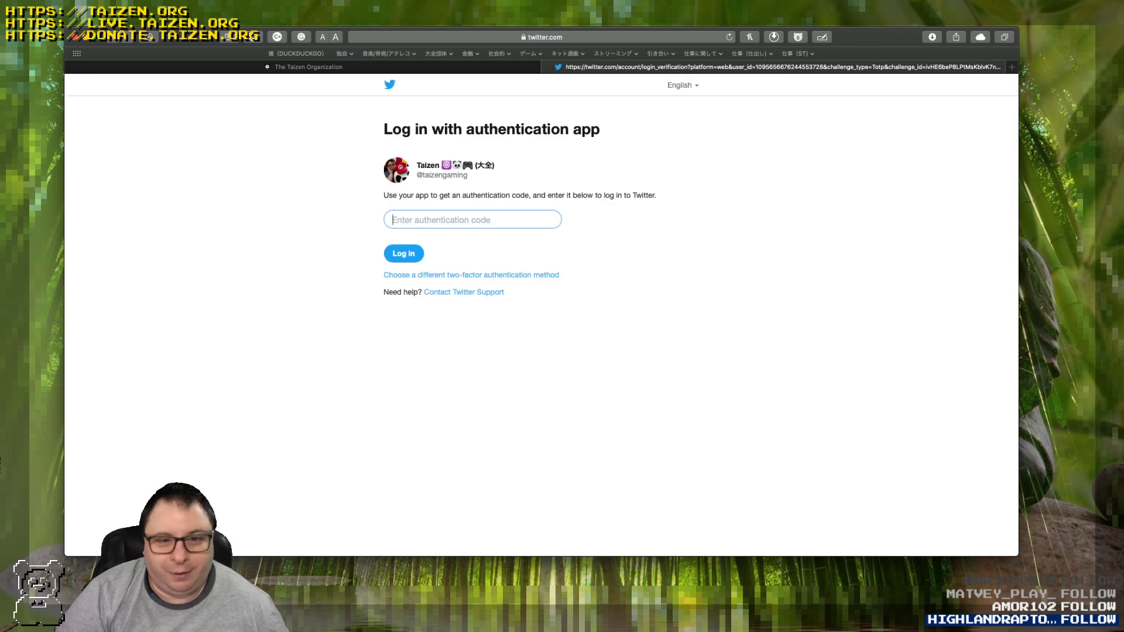
key("super+Tab")
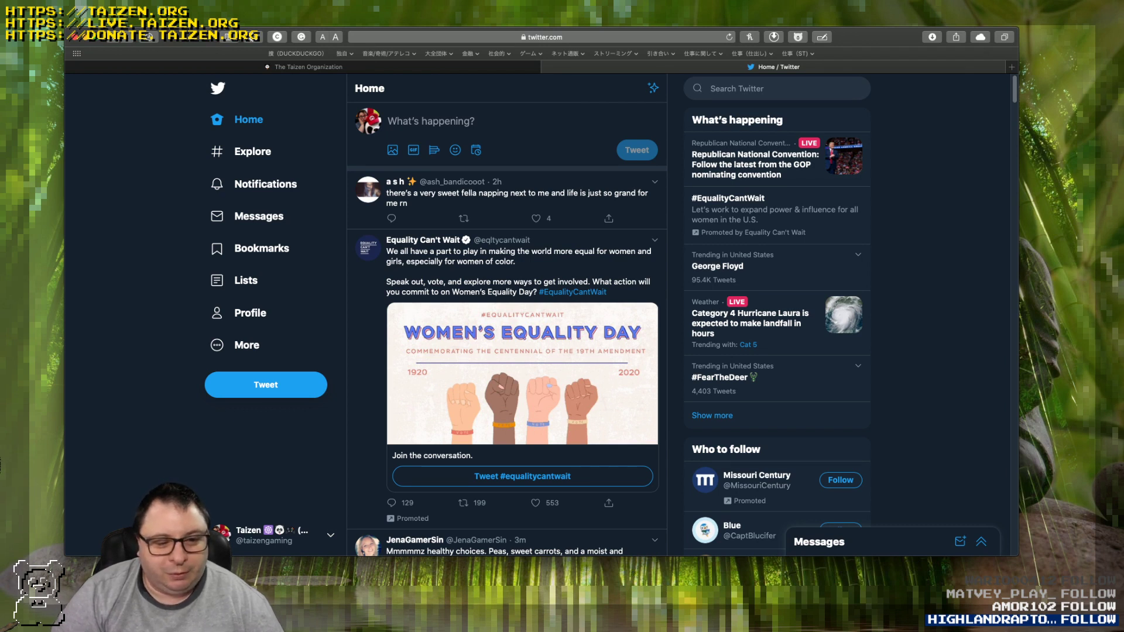
Look over the posts in the Twitter home timeline.
scroll(507, 328, "down", 3)
scroll(507, 327, "up", 3)
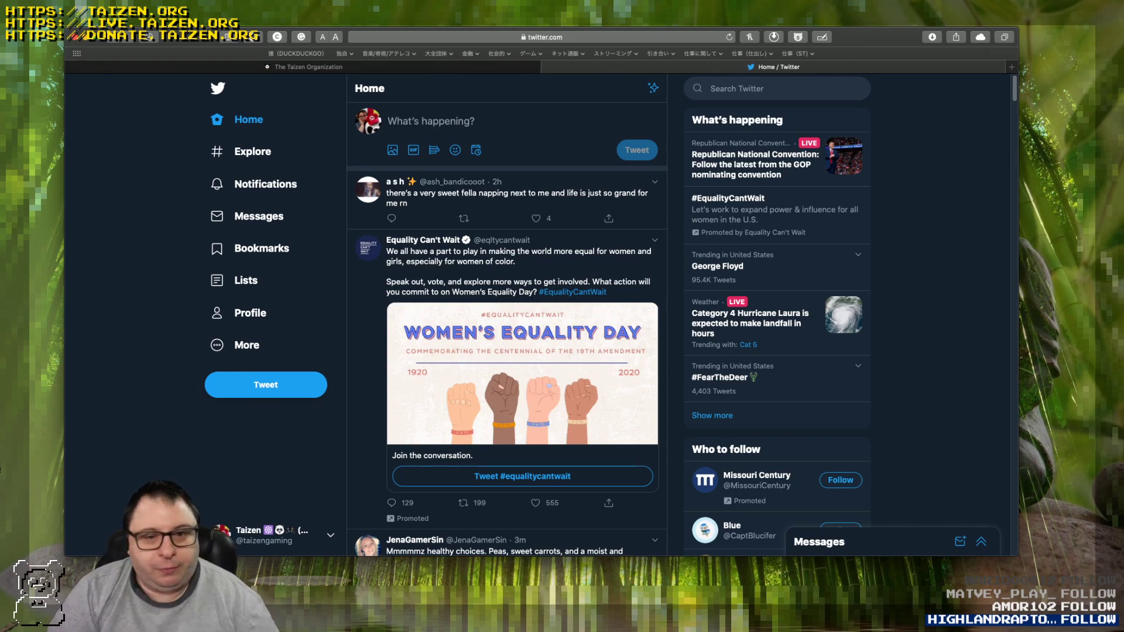
scroll(507, 327, "down", 3)
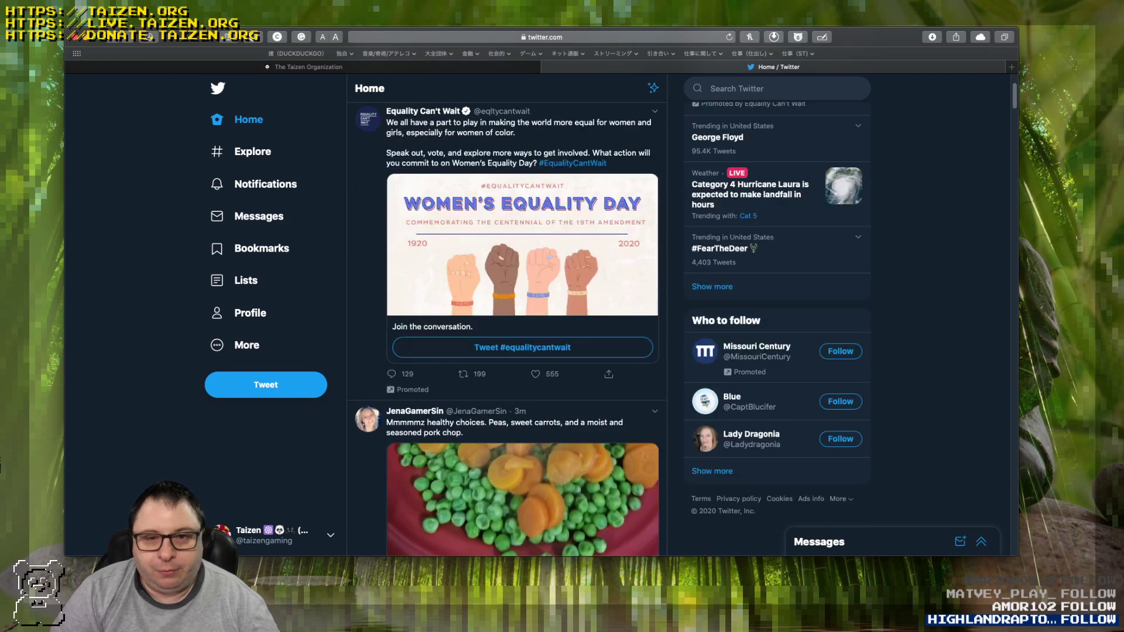
scroll(507, 328, "up", 3)
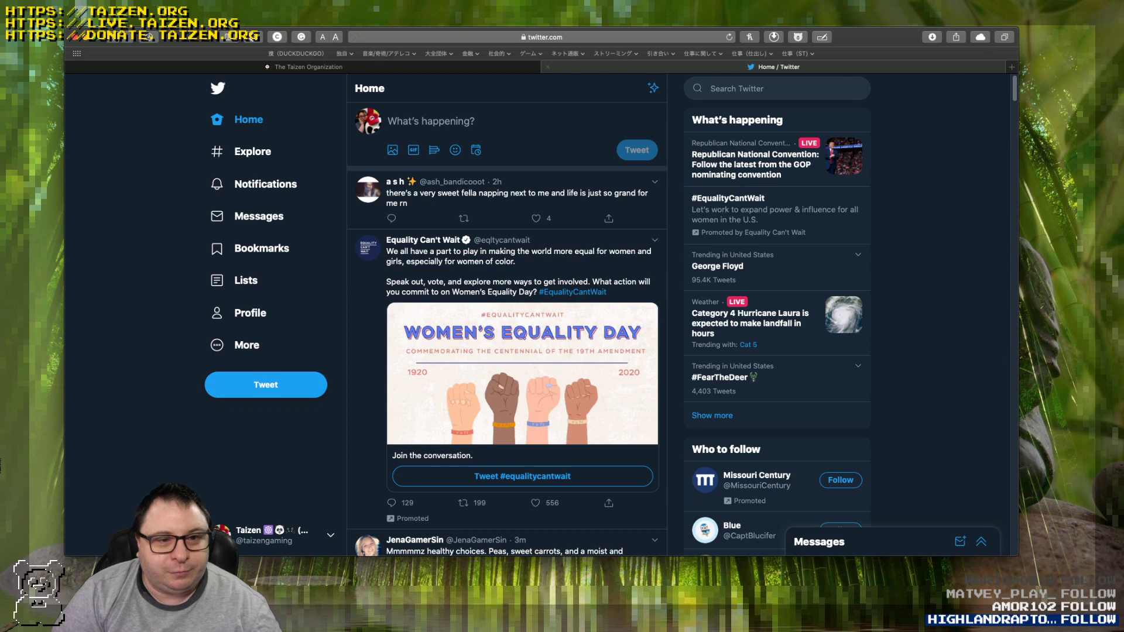
Load reuters.com in the current tab and look through the top news on its home page.
key("super+l")
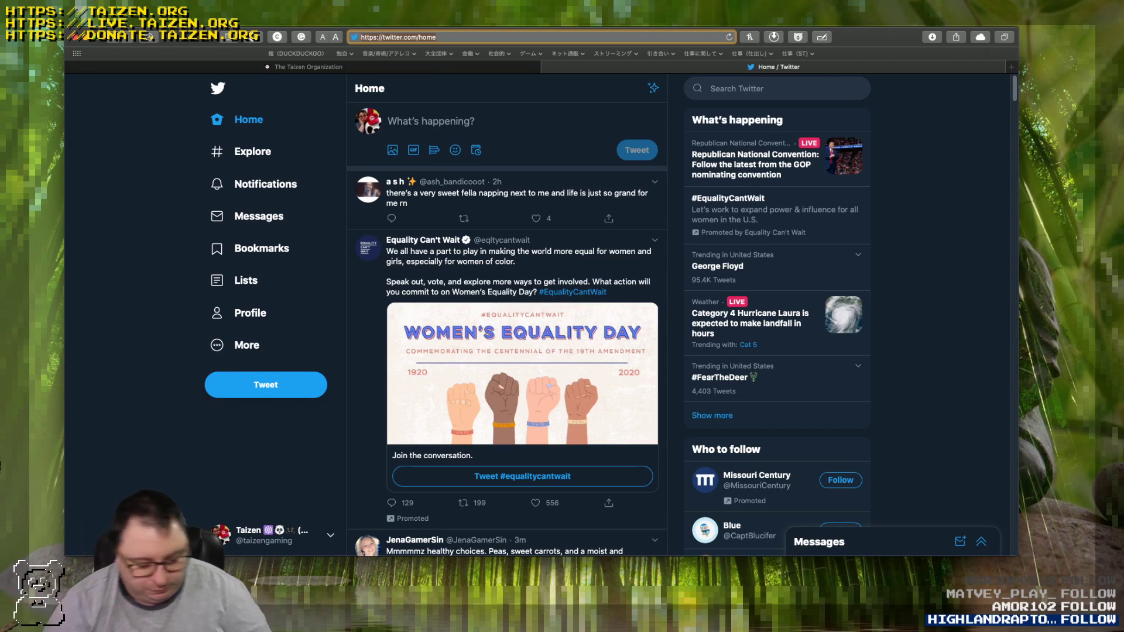
type("euters")
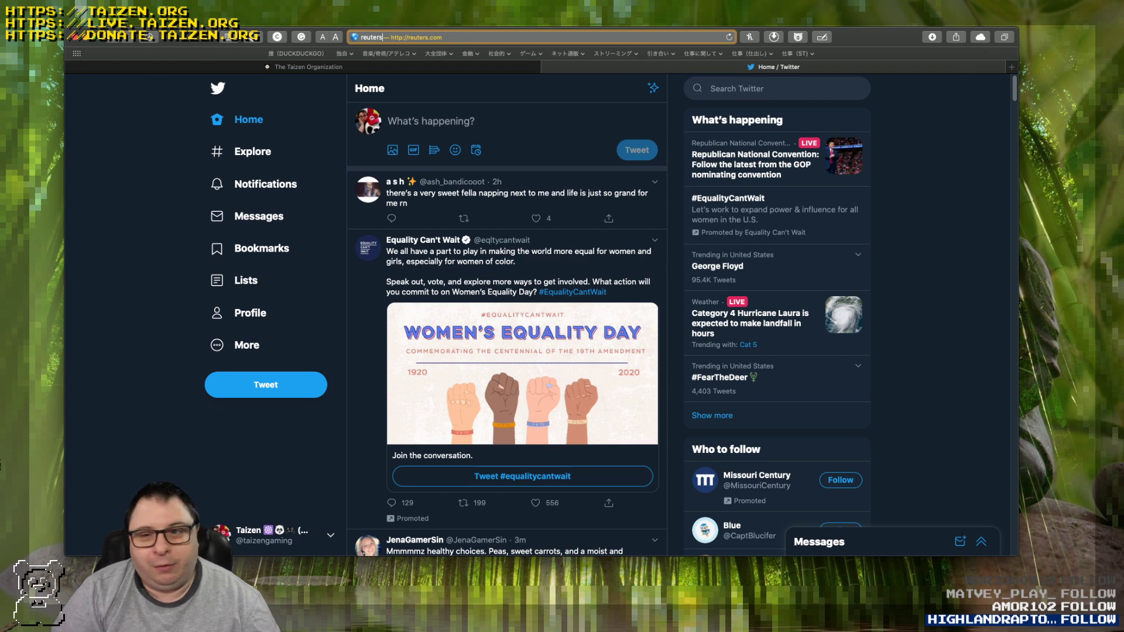
key("Return")
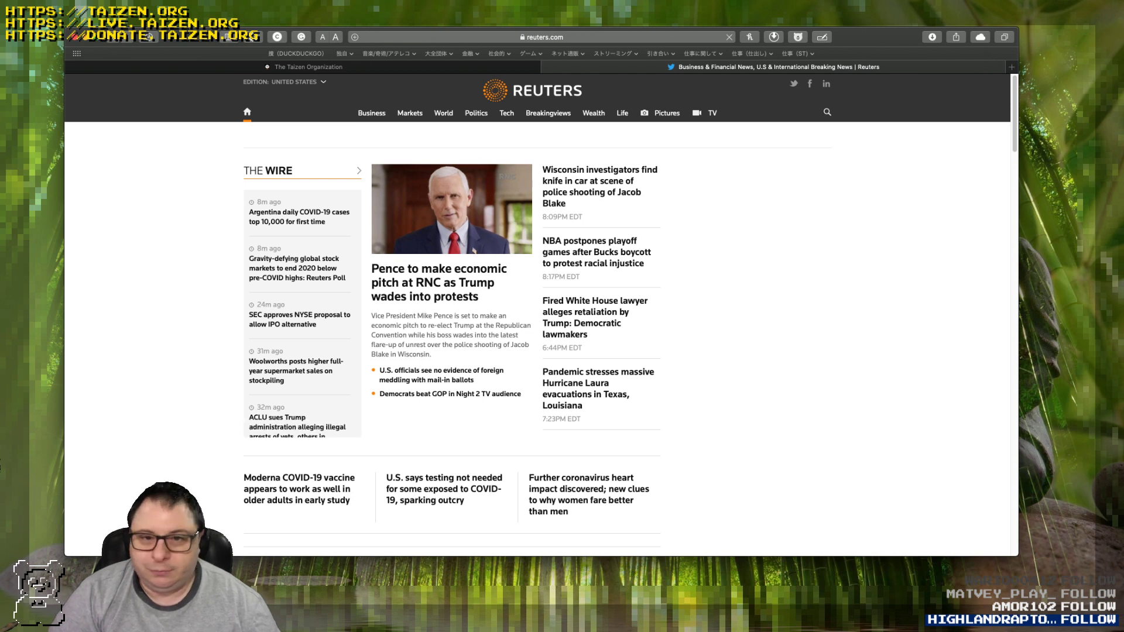
key("super+l")
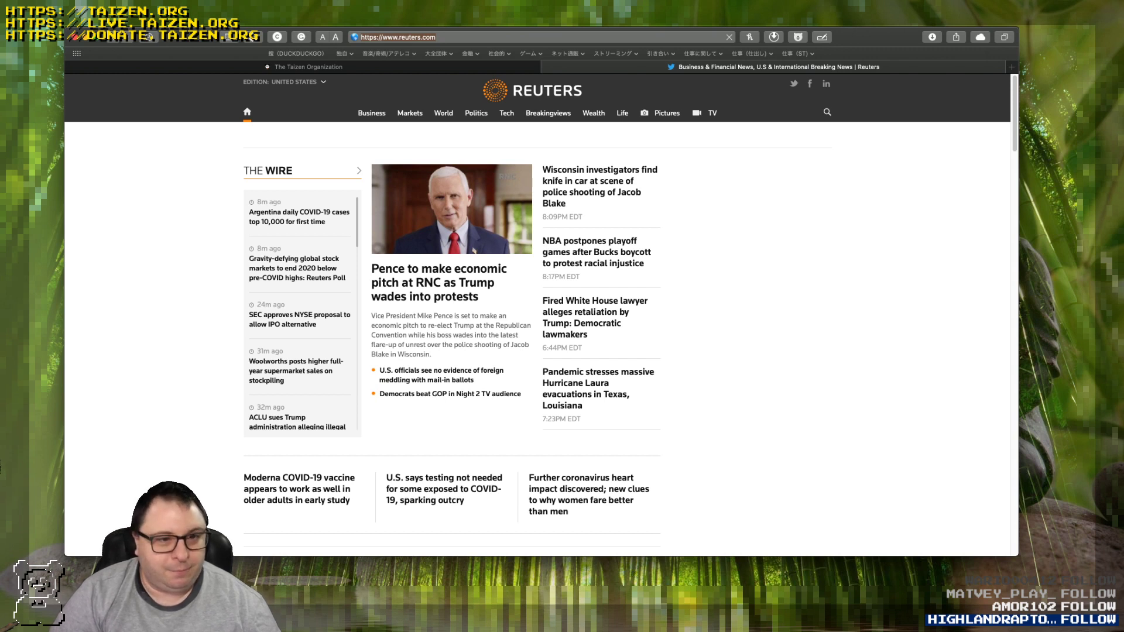
key("Escape")
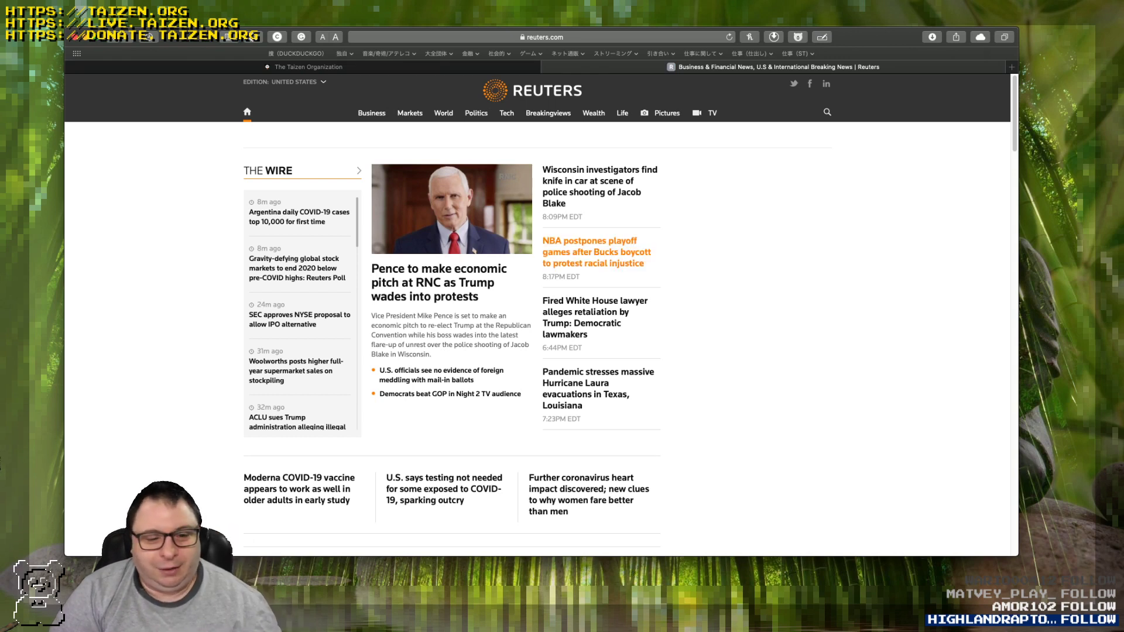
scroll(451, 322, "down", 15)
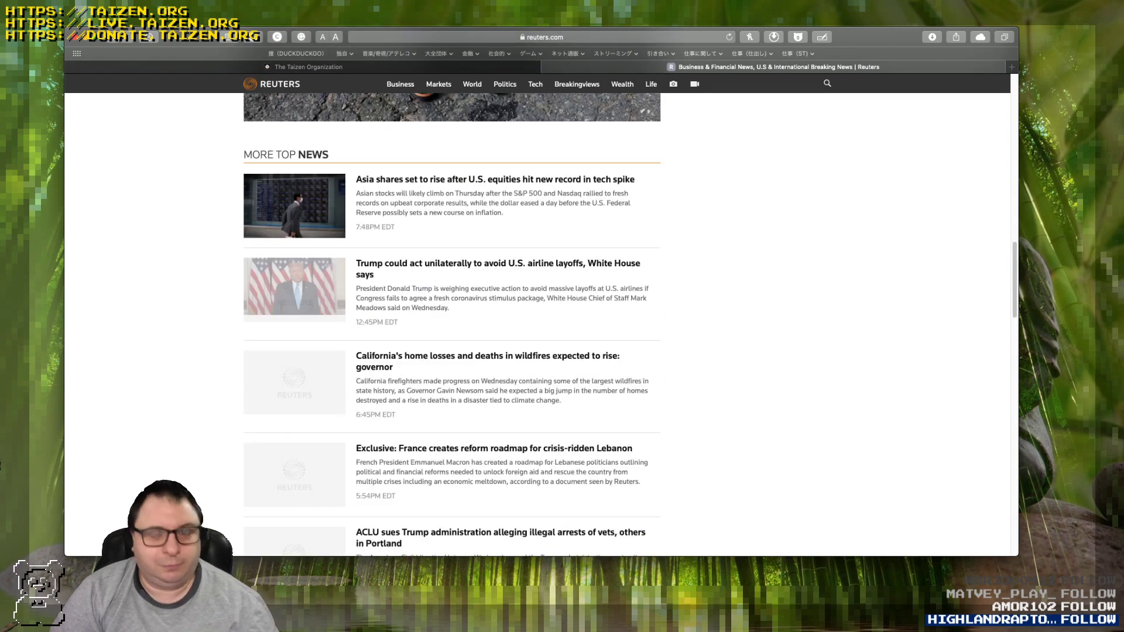
scroll(450, 322, "up", 20)
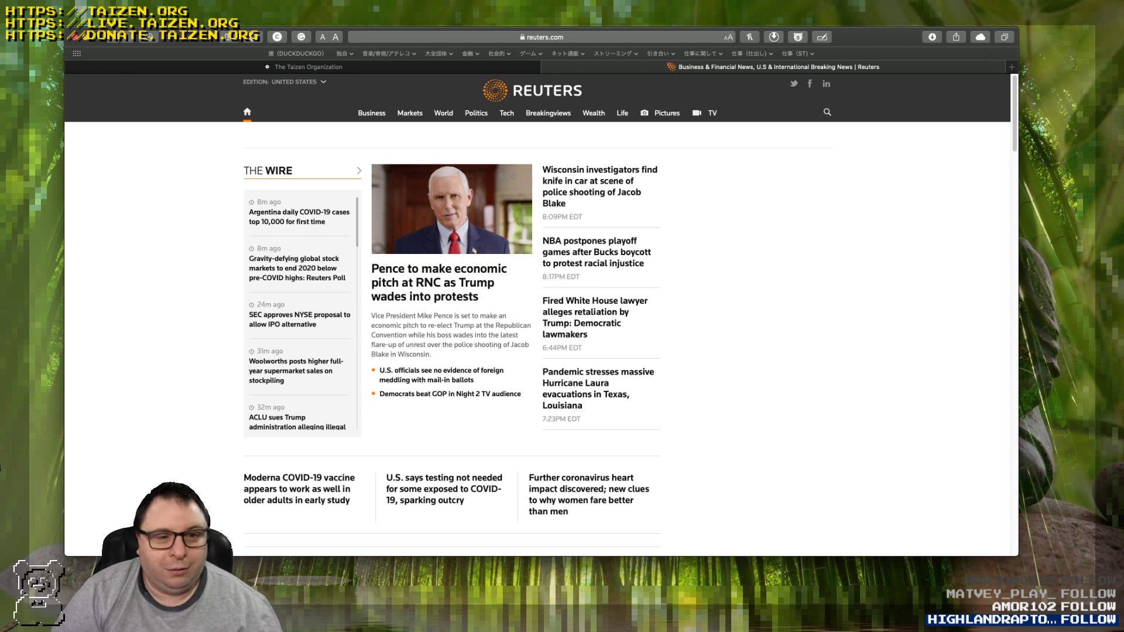
Try Reader view on the Reuters home page and return to the regular page.
key("super+shift+r")
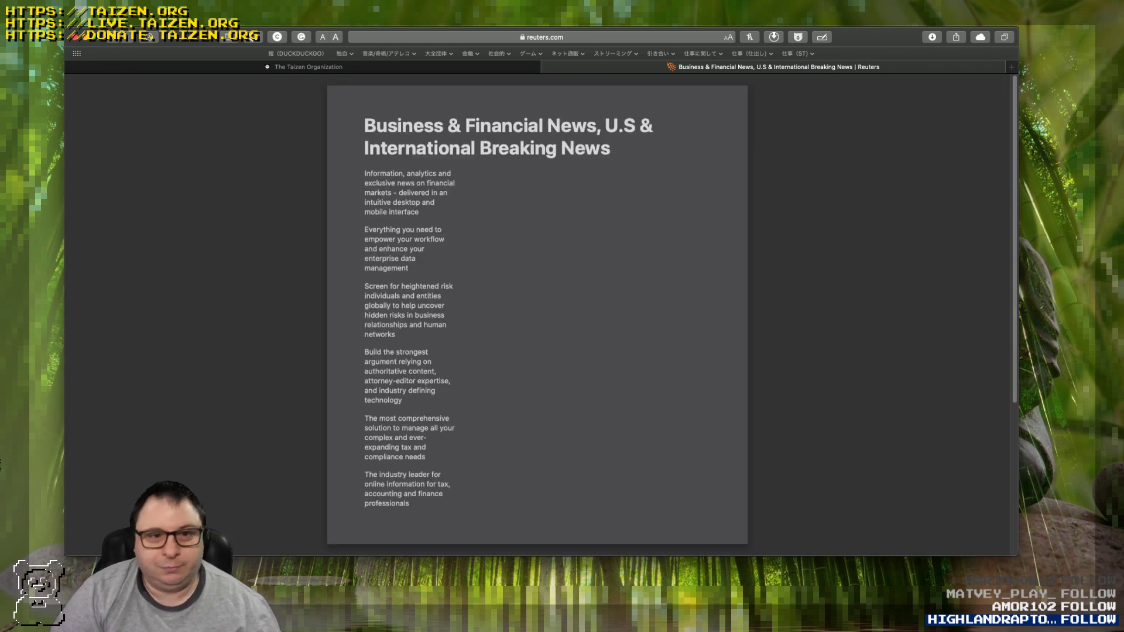
scroll(538, 316, "down", 3)
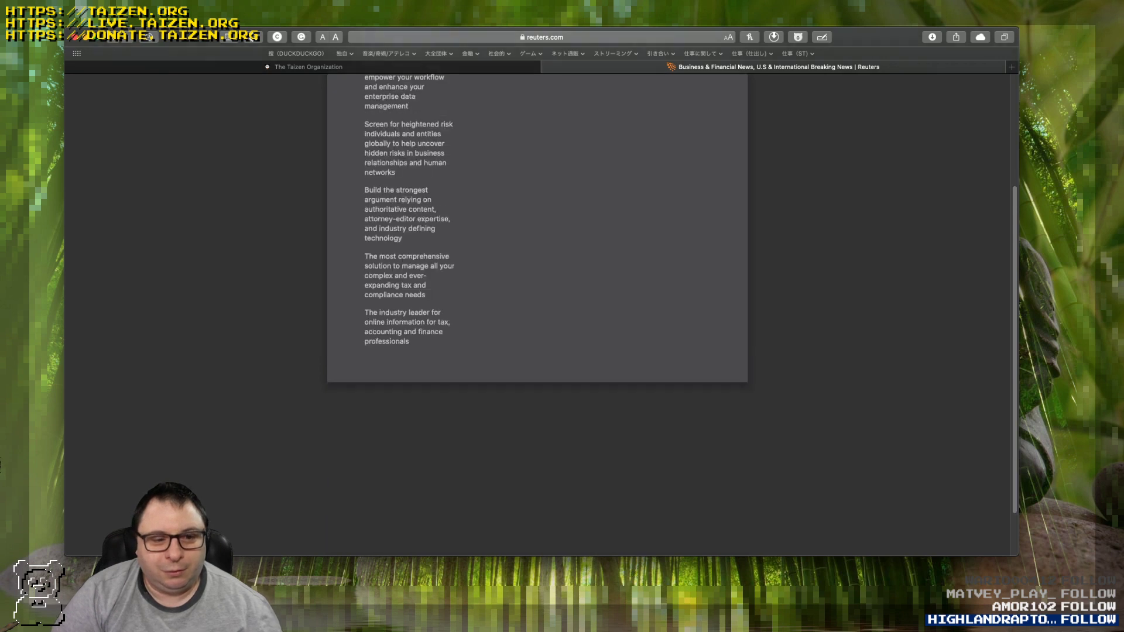
scroll(537, 316, "up", 3)
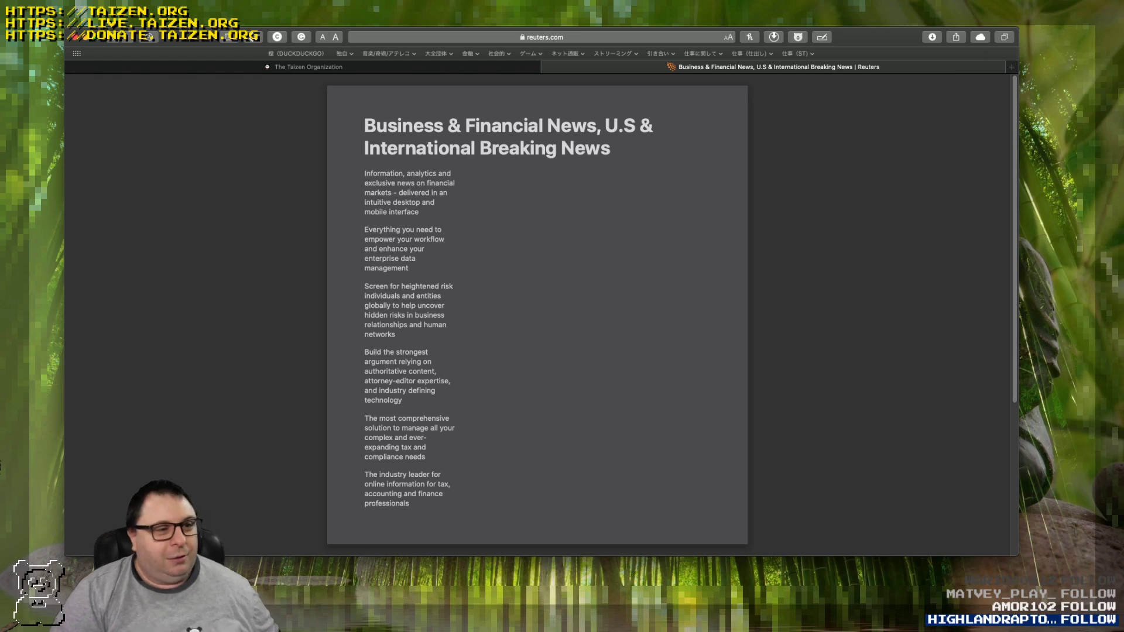
key("super+1")
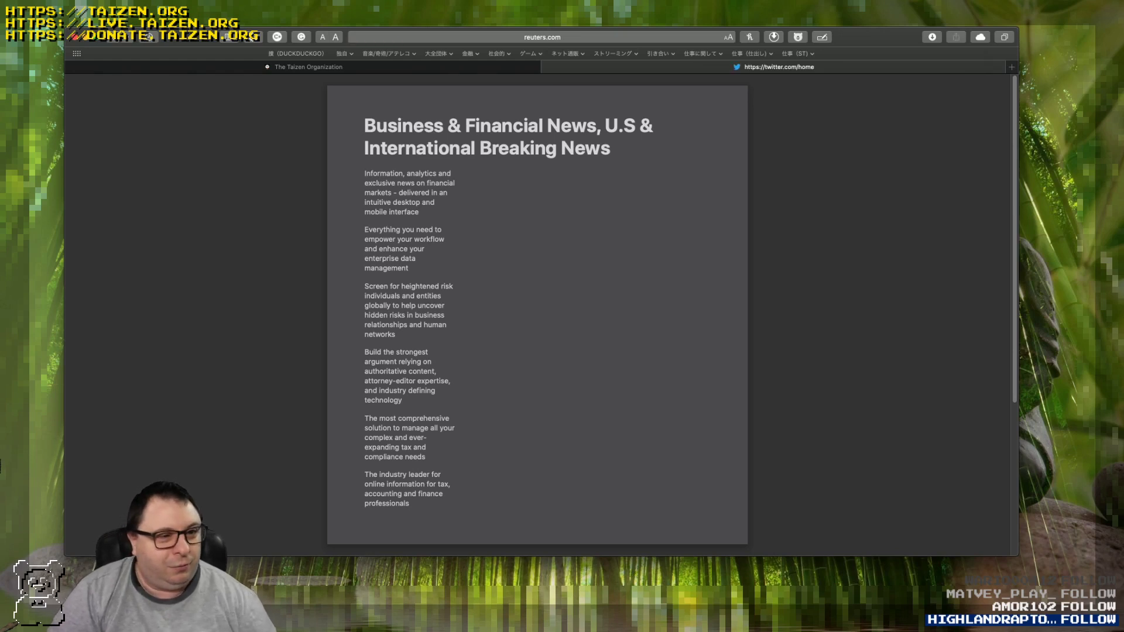
key("super+1")
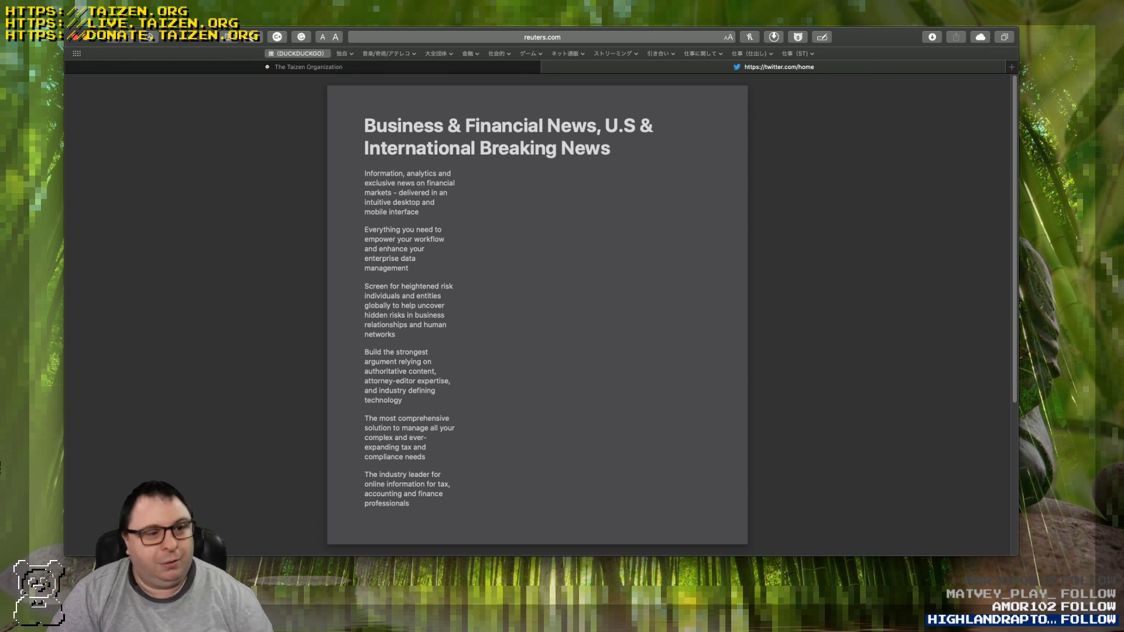
key("super+r")
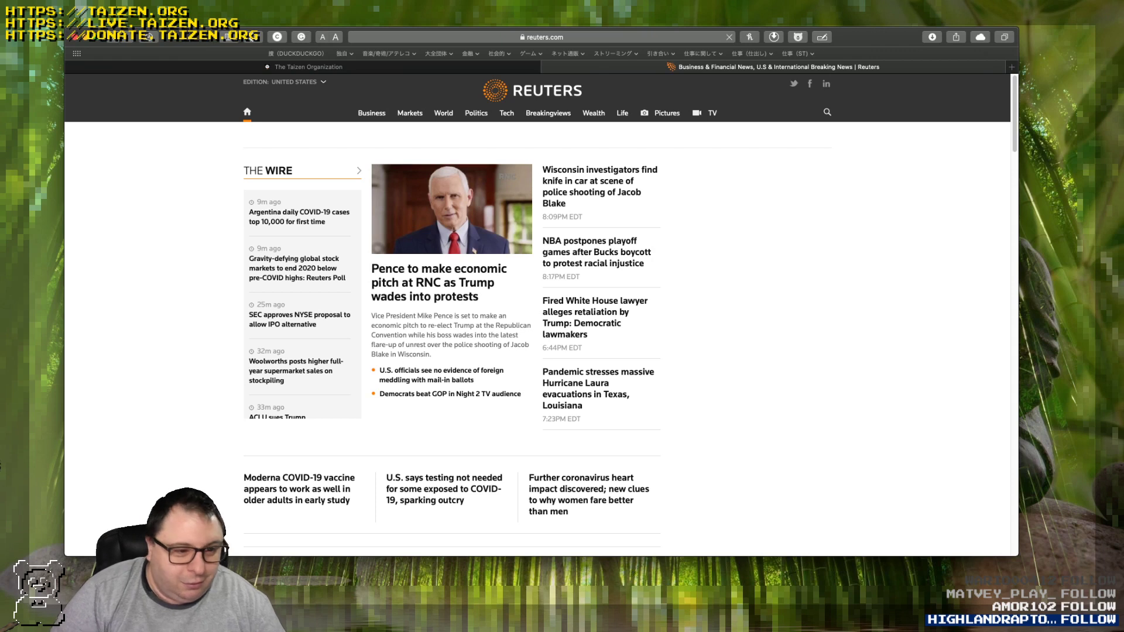
Open the article "Argentina daily COVID-19 cases top 10,000 for first time" from The Wire on the Reuters home page.
scroll(538, 299, "down", 1)
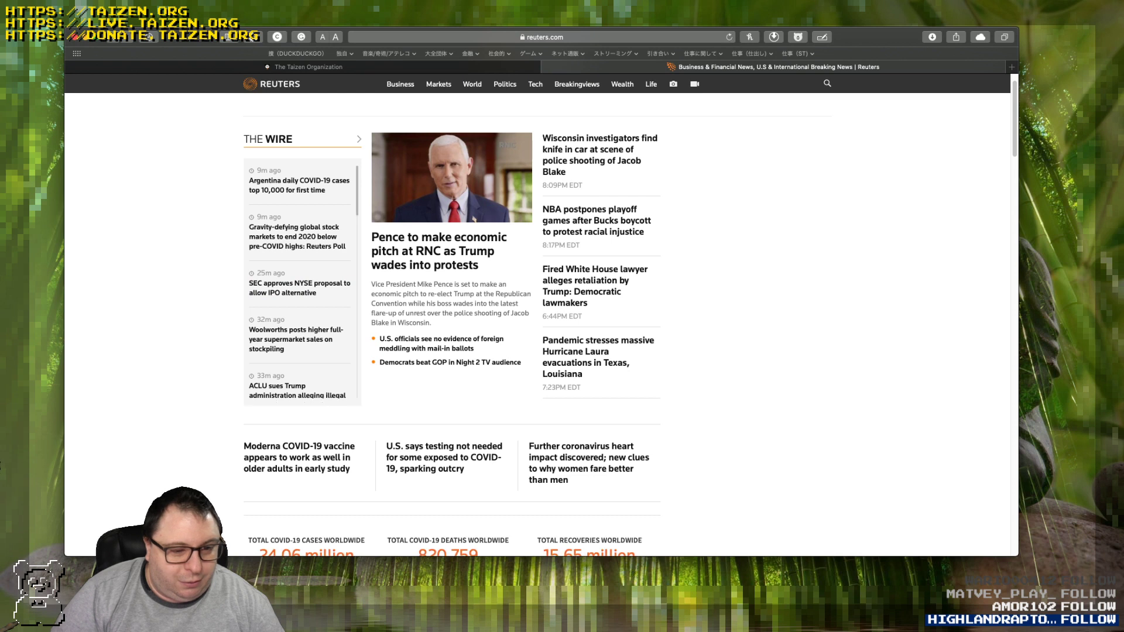
scroll(450, 322, "down", 2)
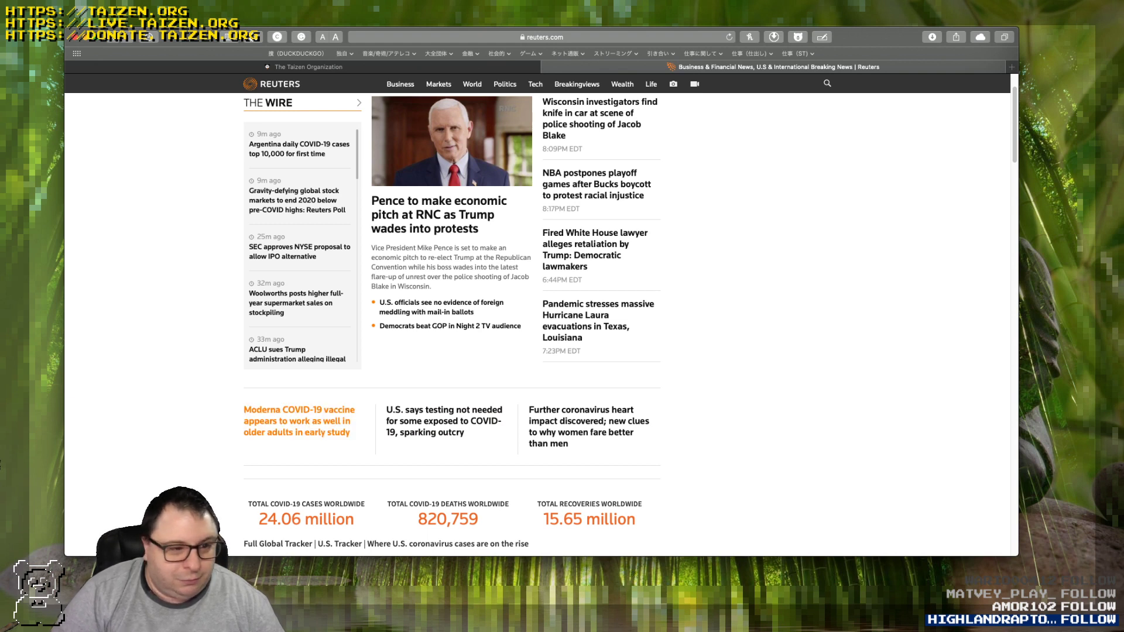
scroll(298, 421, "up", 2)
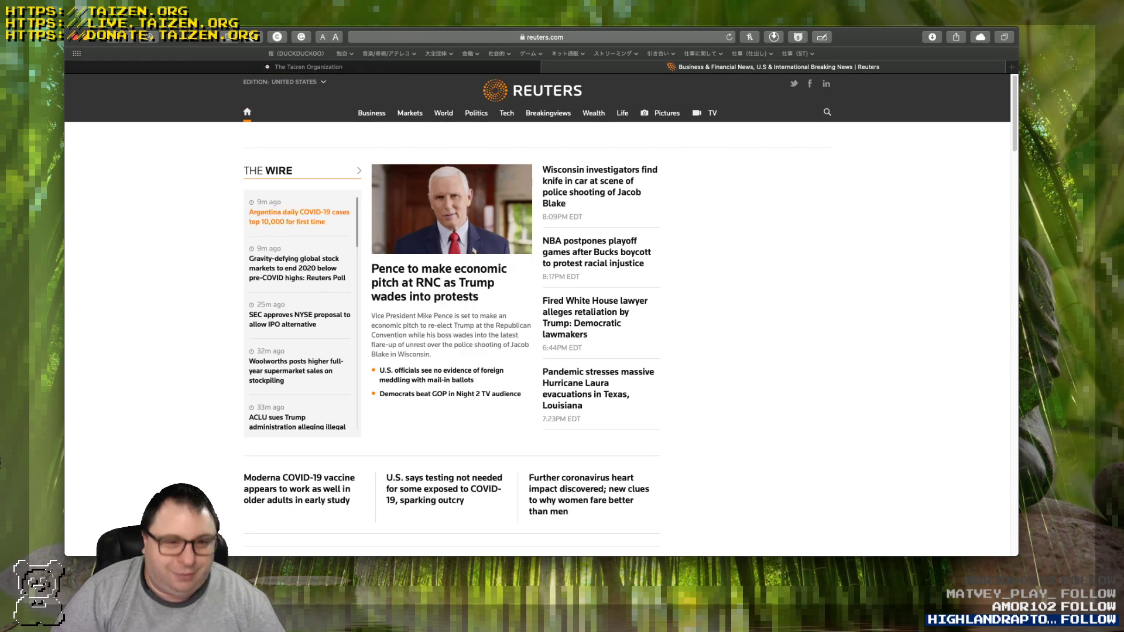
left_click(299, 216)
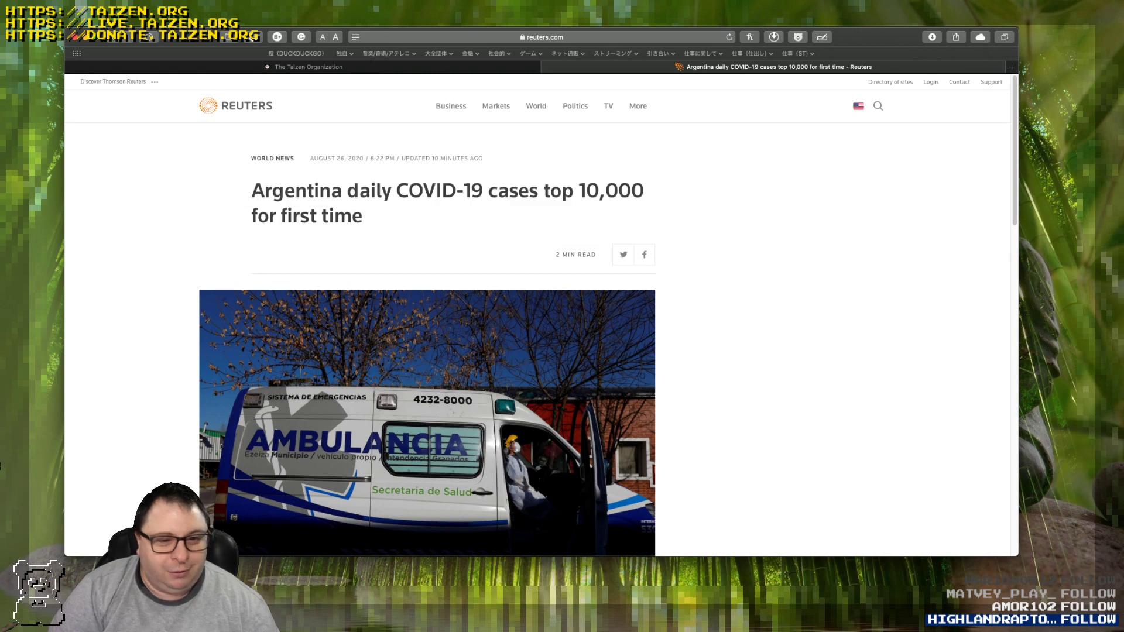
Look through the Argentina COVID-19 article from its headline to the infections chart and page footer.
scroll(539, 293, "down", 1)
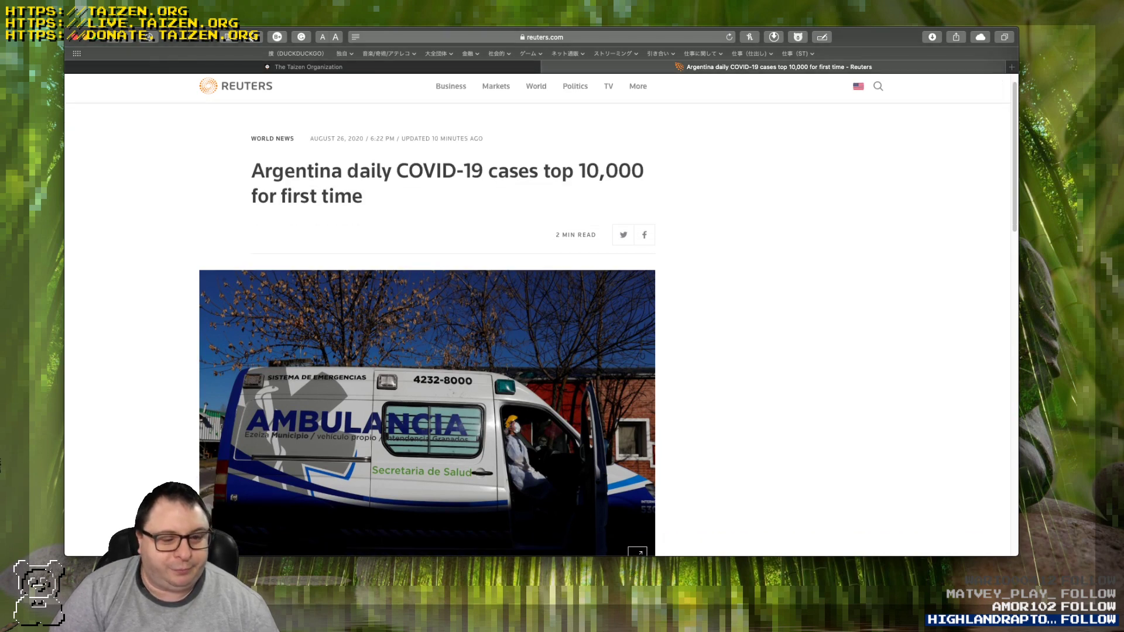
scroll(538, 316, "down", 10)
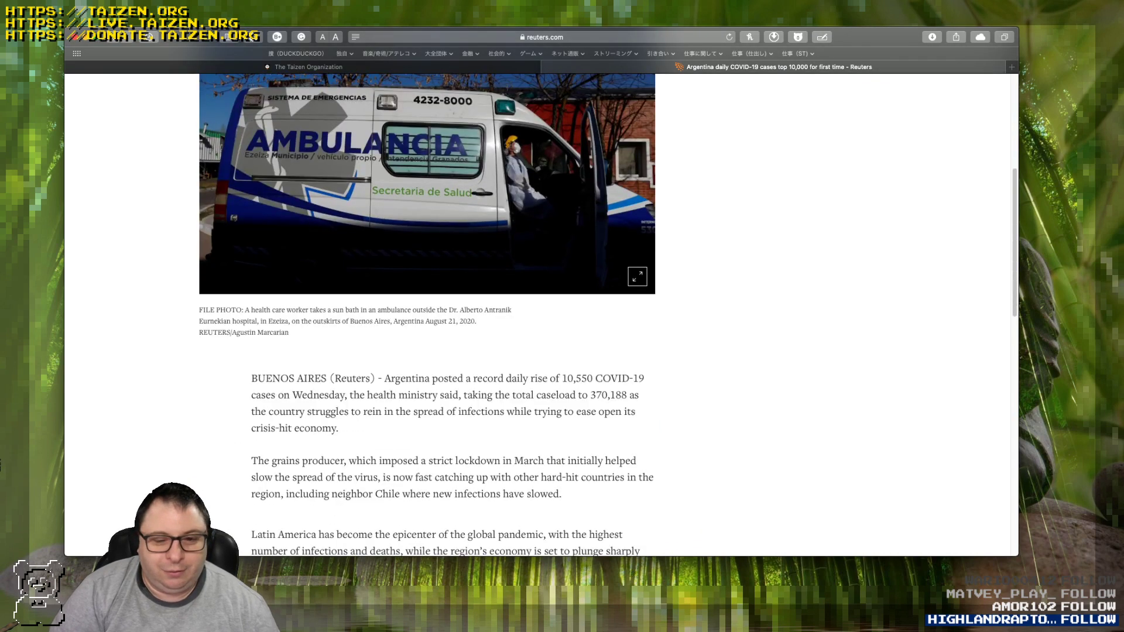
scroll(538, 317, "down", 1)
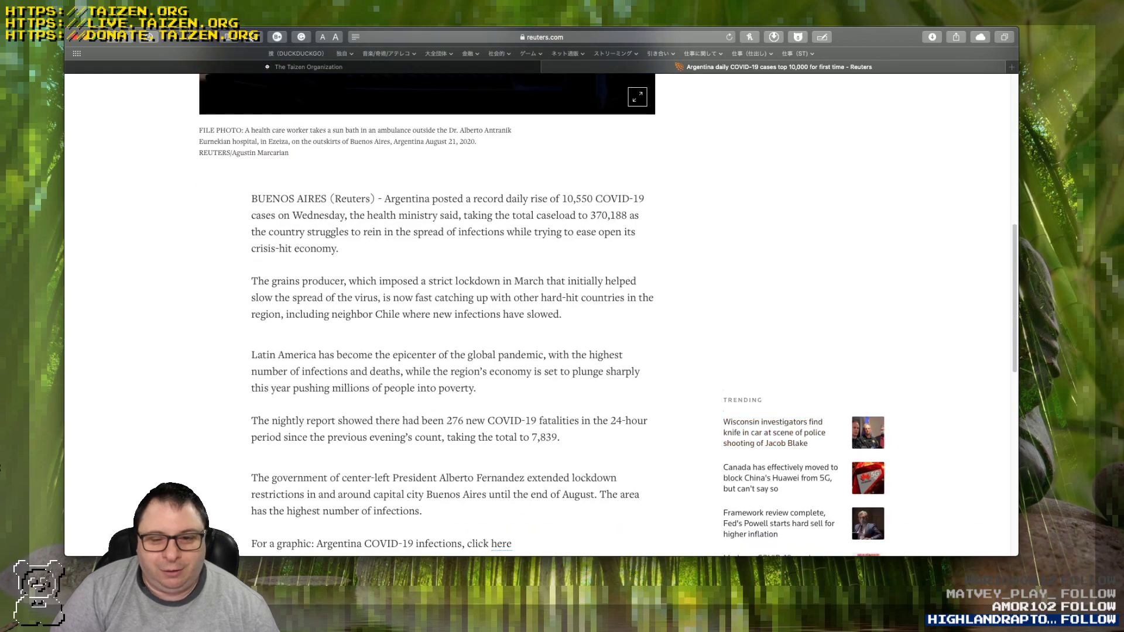
scroll(773, 430, "down", 10)
scroll(773, 430, "up", 11)
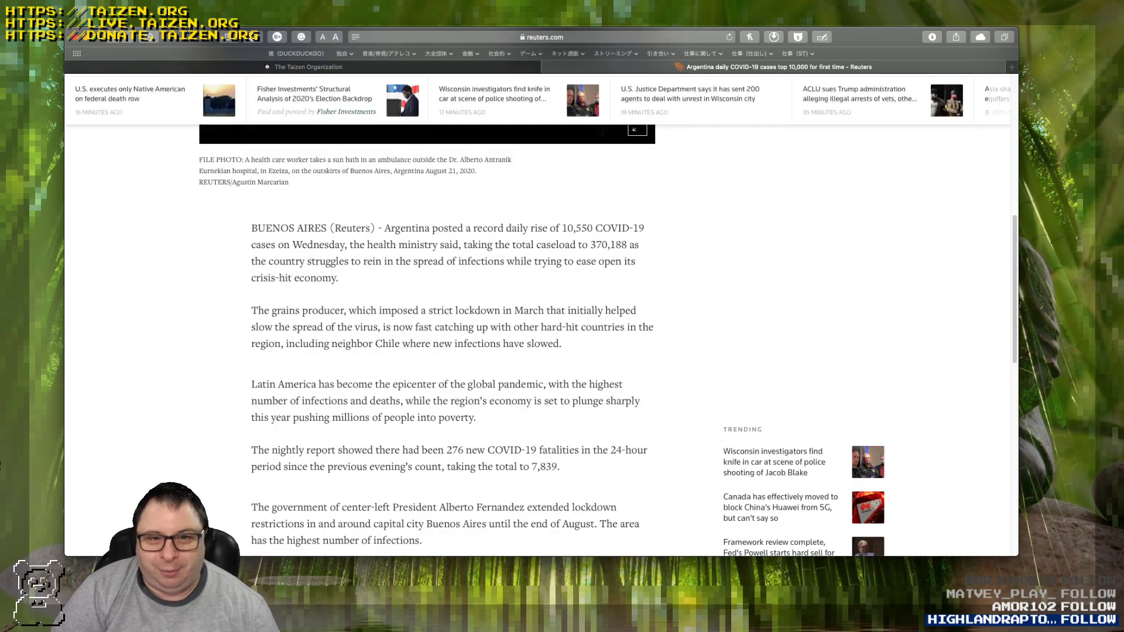
scroll(539, 317, "up", 7)
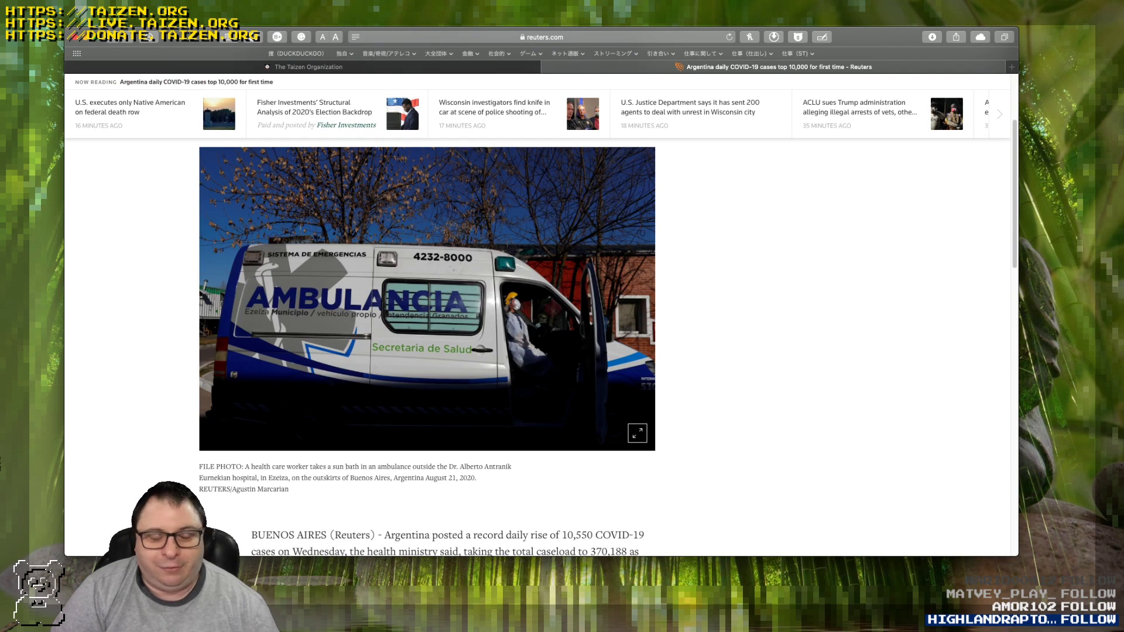
scroll(538, 316, "down", 8)
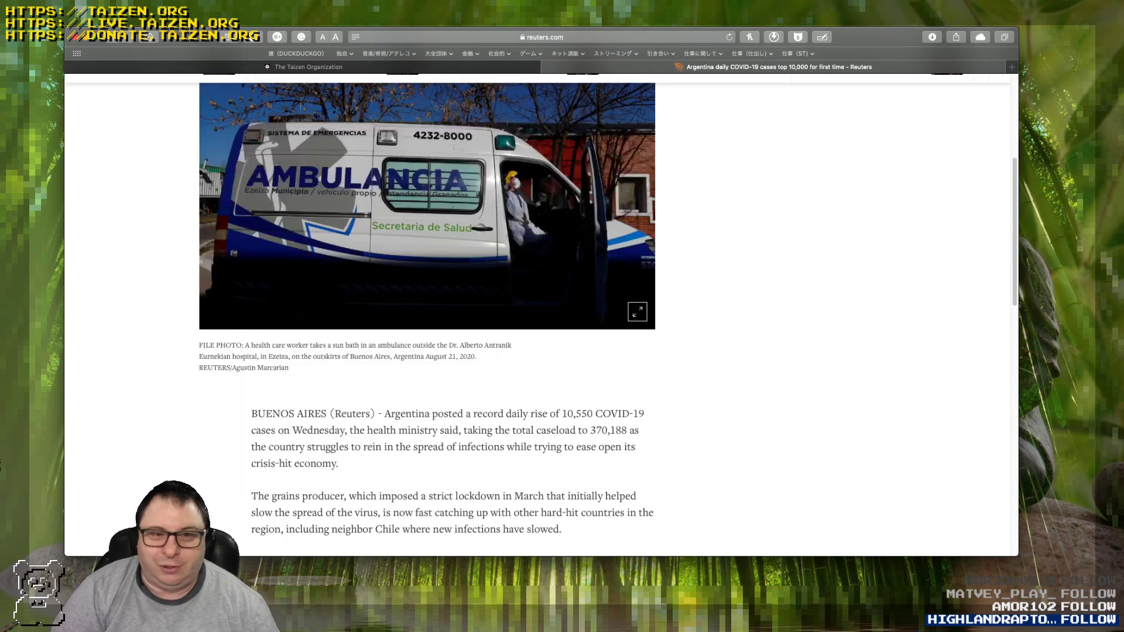
scroll(539, 316, "up", 10)
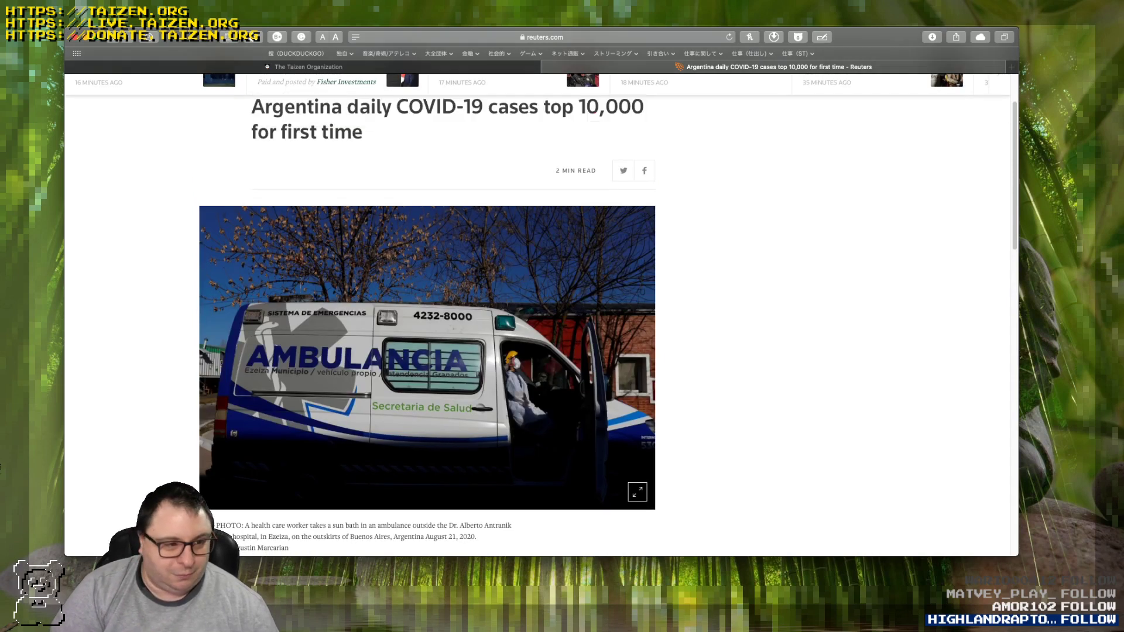
scroll(538, 316, "down", 6)
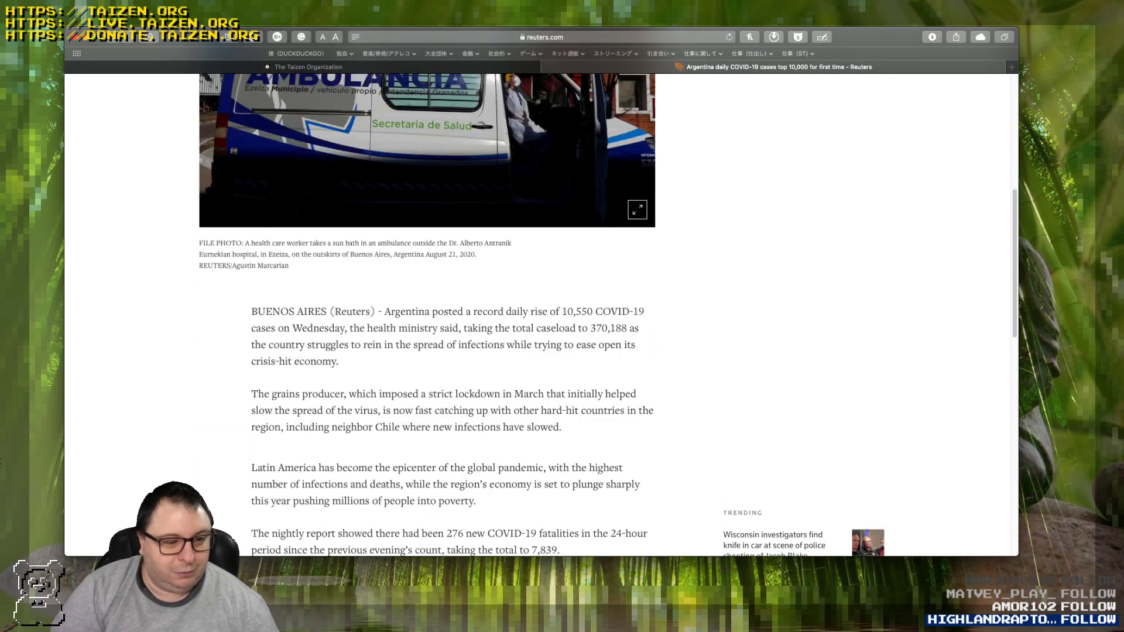
scroll(538, 316, "down", 6)
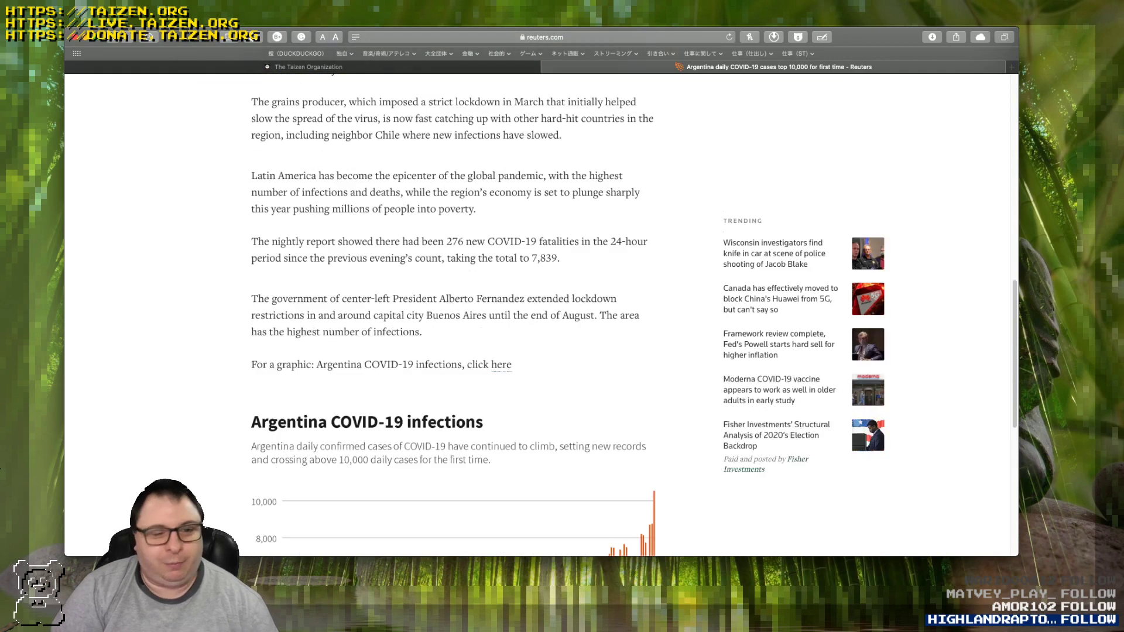
scroll(539, 316, "down", 2)
scroll(539, 316, "down", 5)
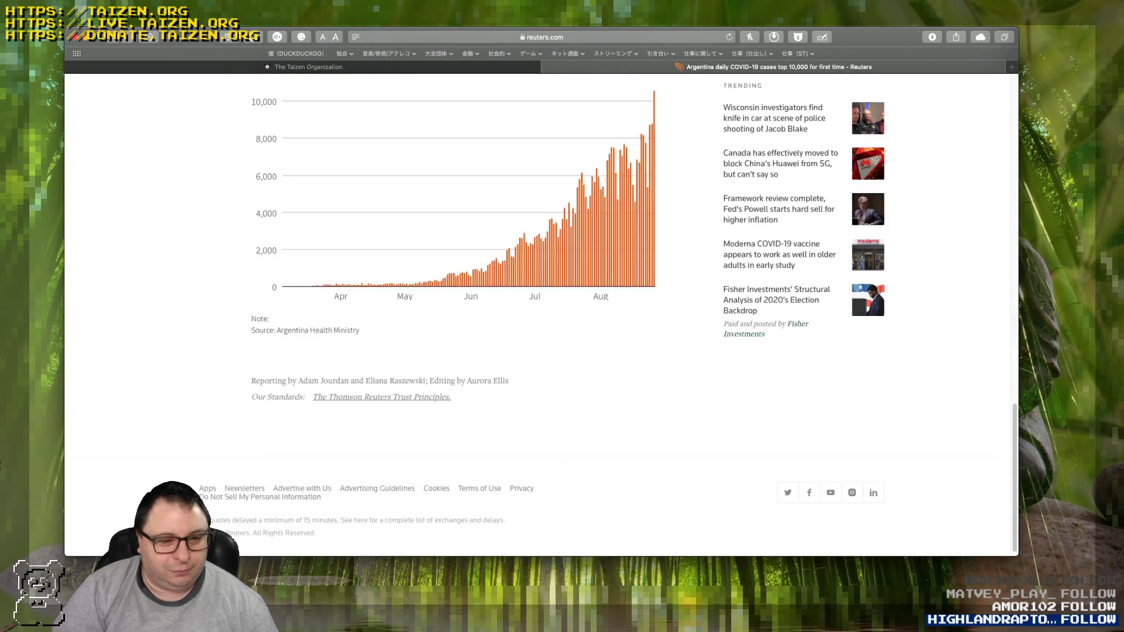
scroll(538, 316, "up", 13)
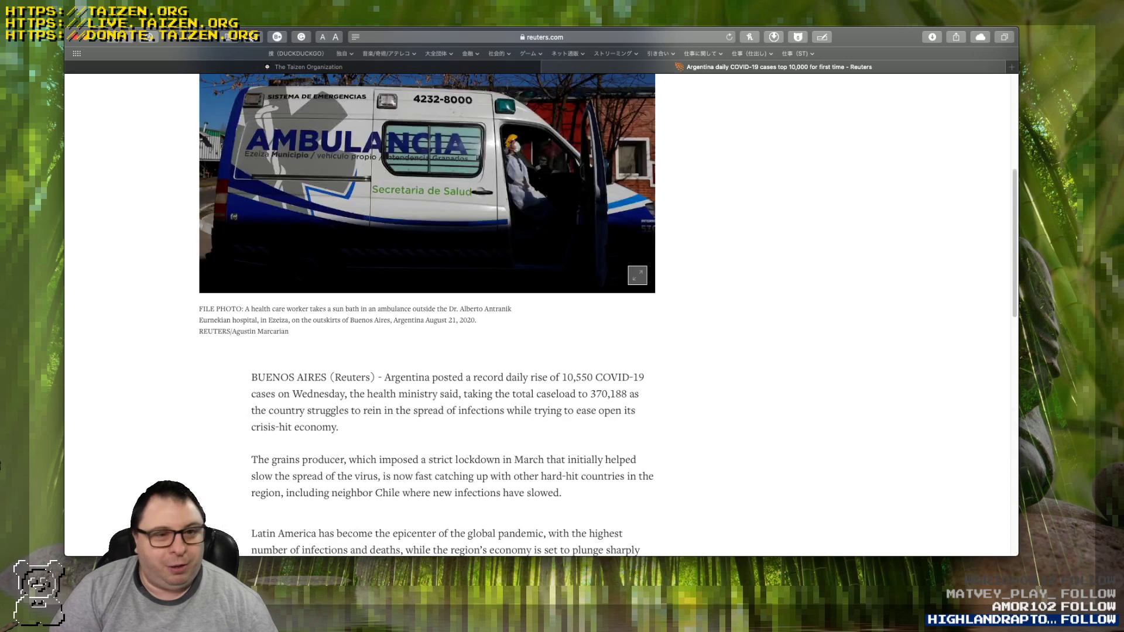
View the whole Argentina article in Reader view, then restore the regular page at its headline.
key("super+shift+r")
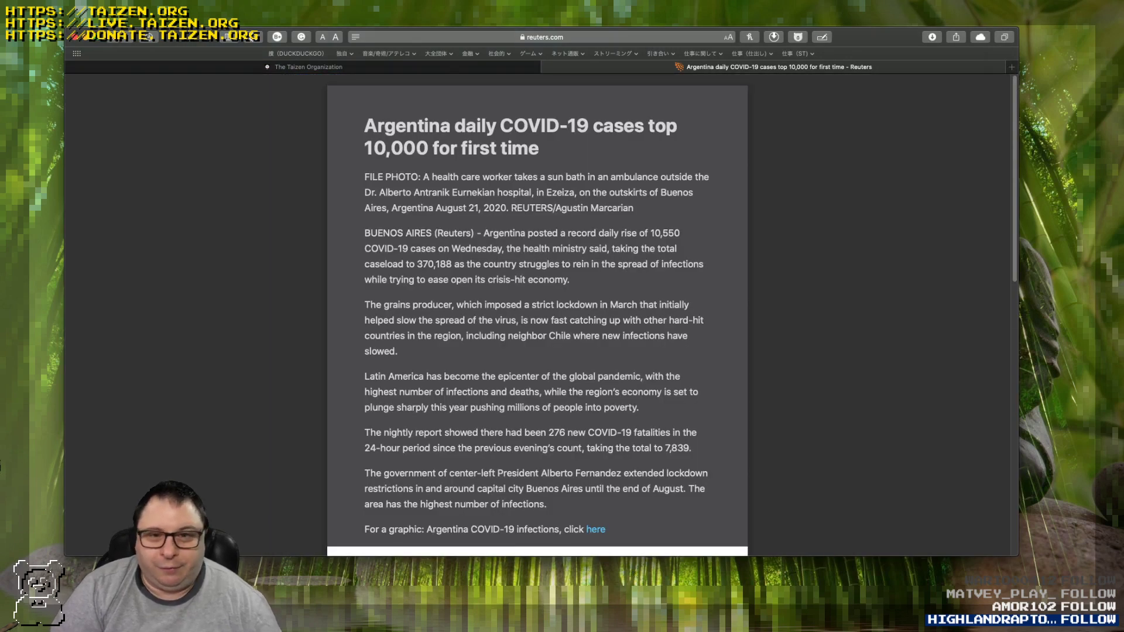
scroll(538, 314, "down", 5)
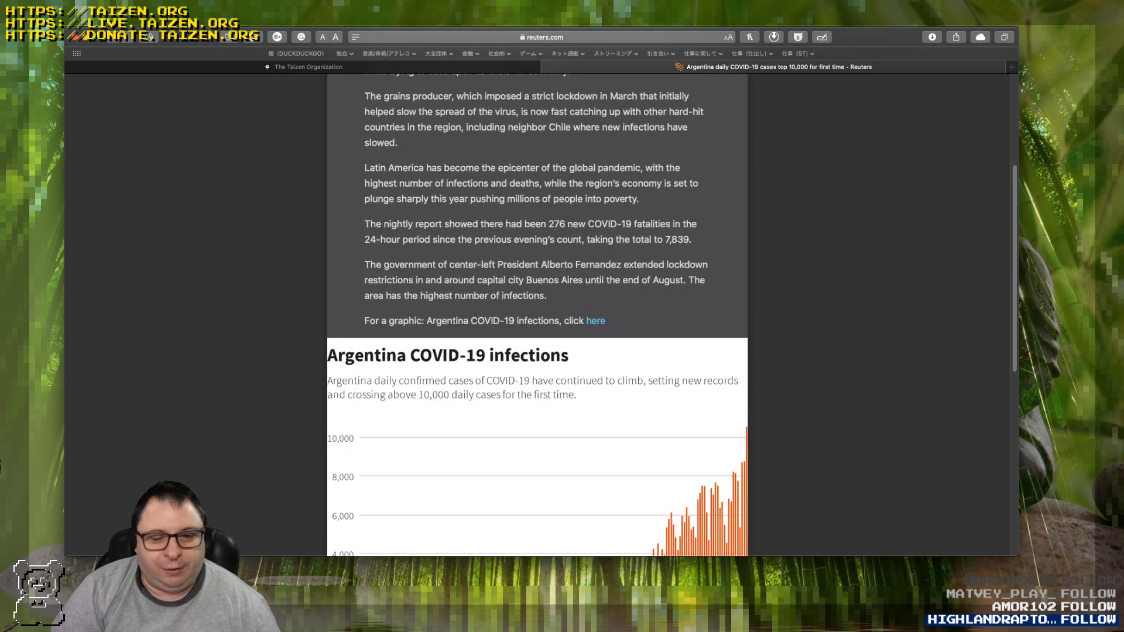
scroll(537, 315, "down", 8)
scroll(537, 314, "up", 12)
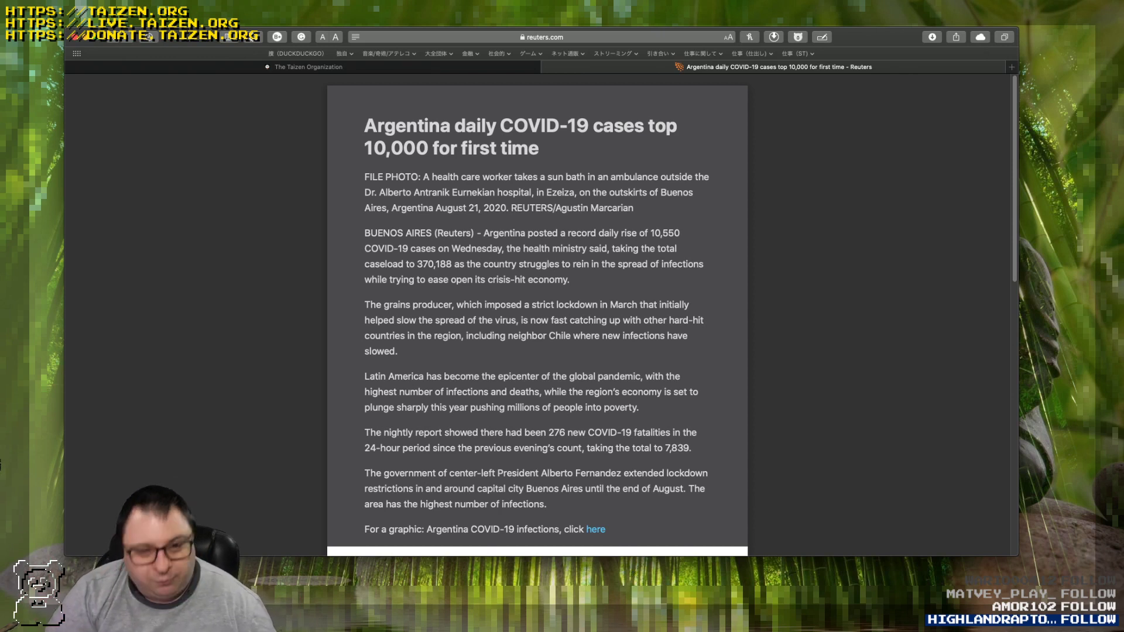
key("super+shift+r")
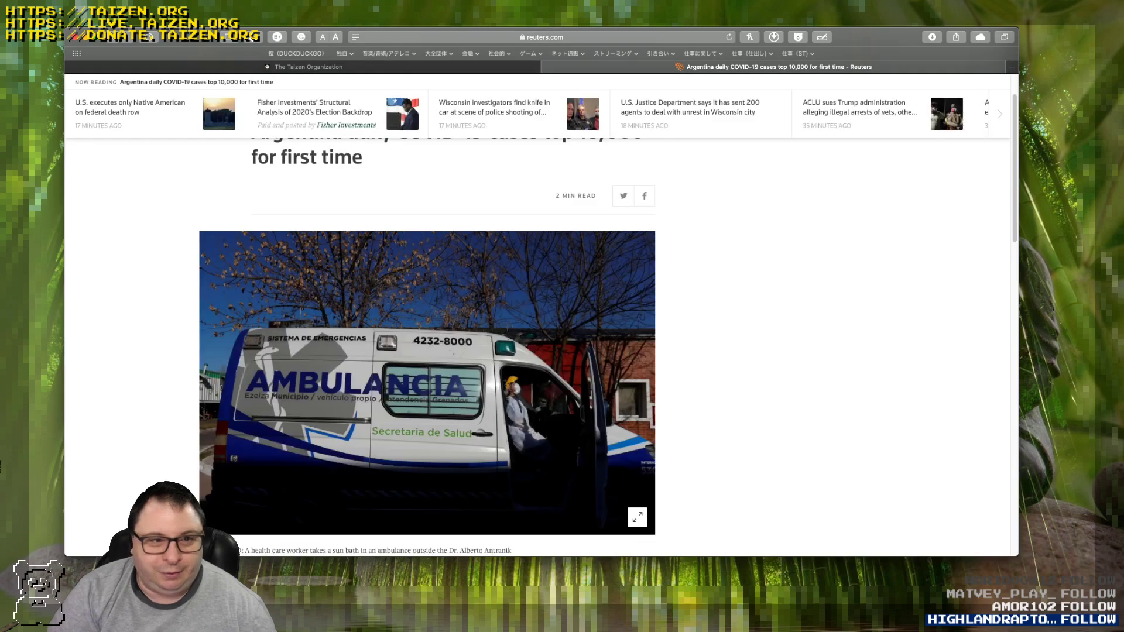
scroll(427, 351, "up", 2)
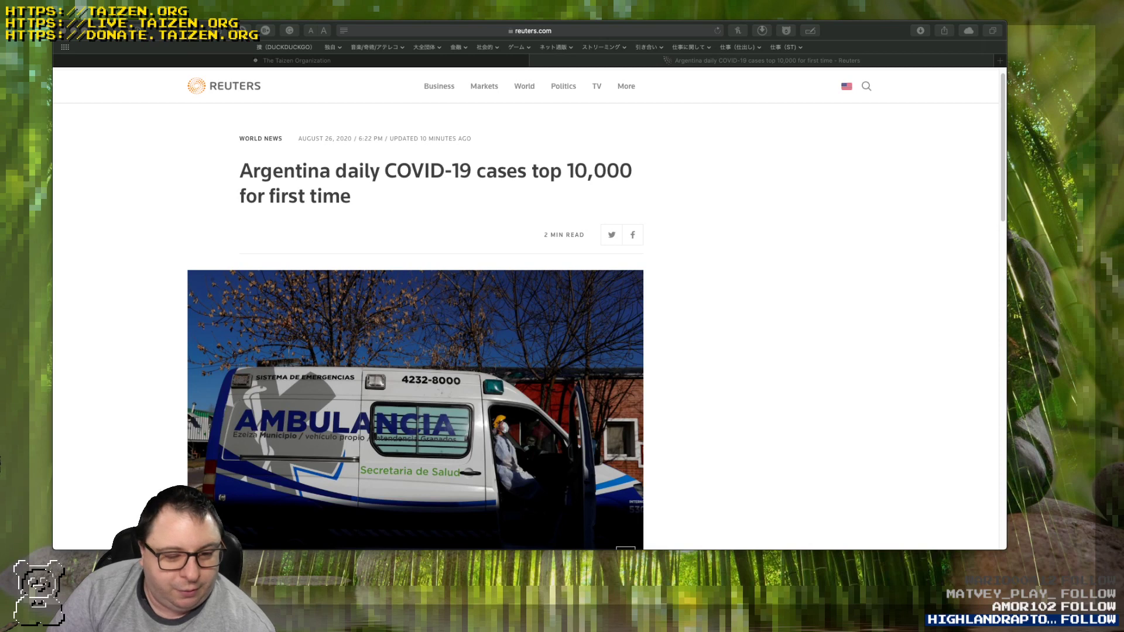
Open the browser preferences and show the Security settings for fraudulent sites and JavaScript.
key("super+comma")
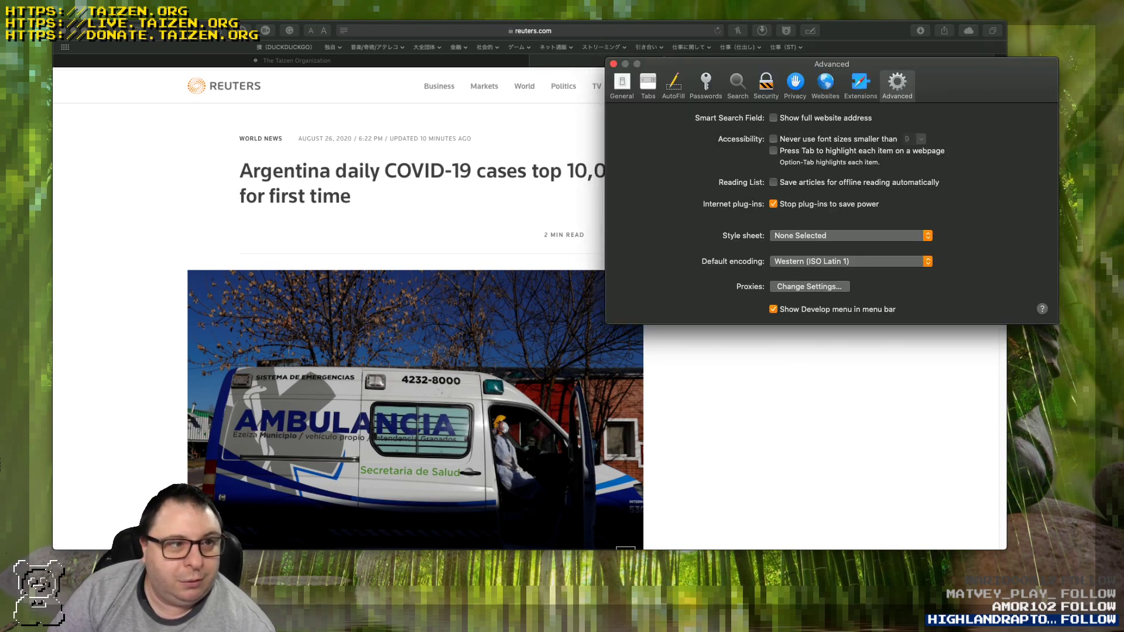
left_click(766, 85)
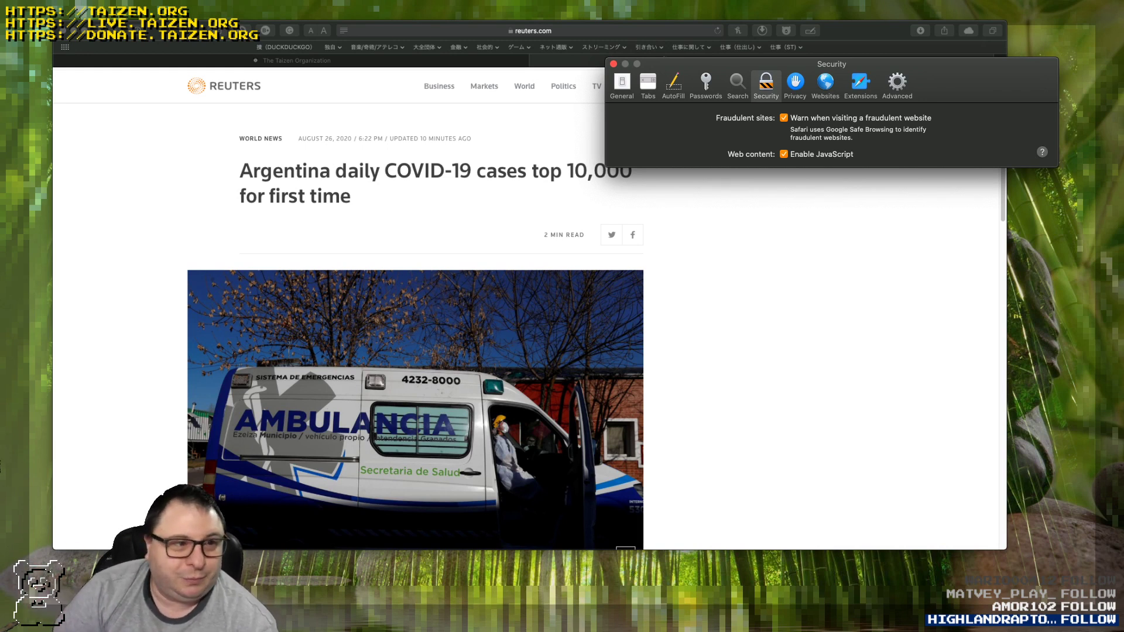
Show the Privacy, Websites and Extensions preferences, including the details of the Ad And Stuff Blocker extension.
left_click(795, 87)
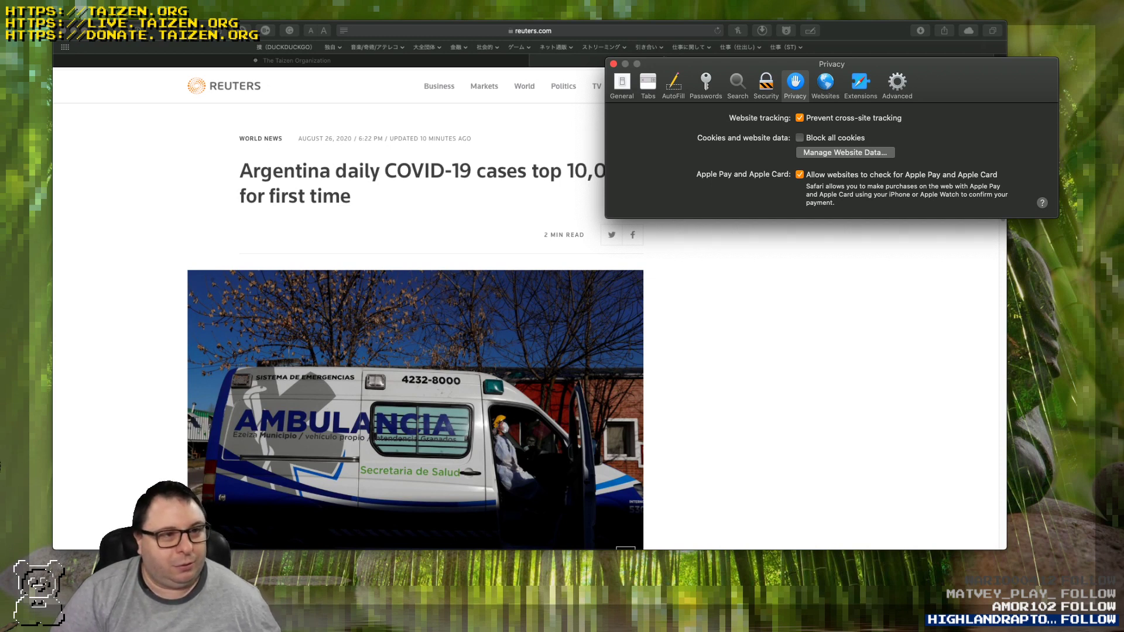
left_click(826, 84)
left_click(860, 85)
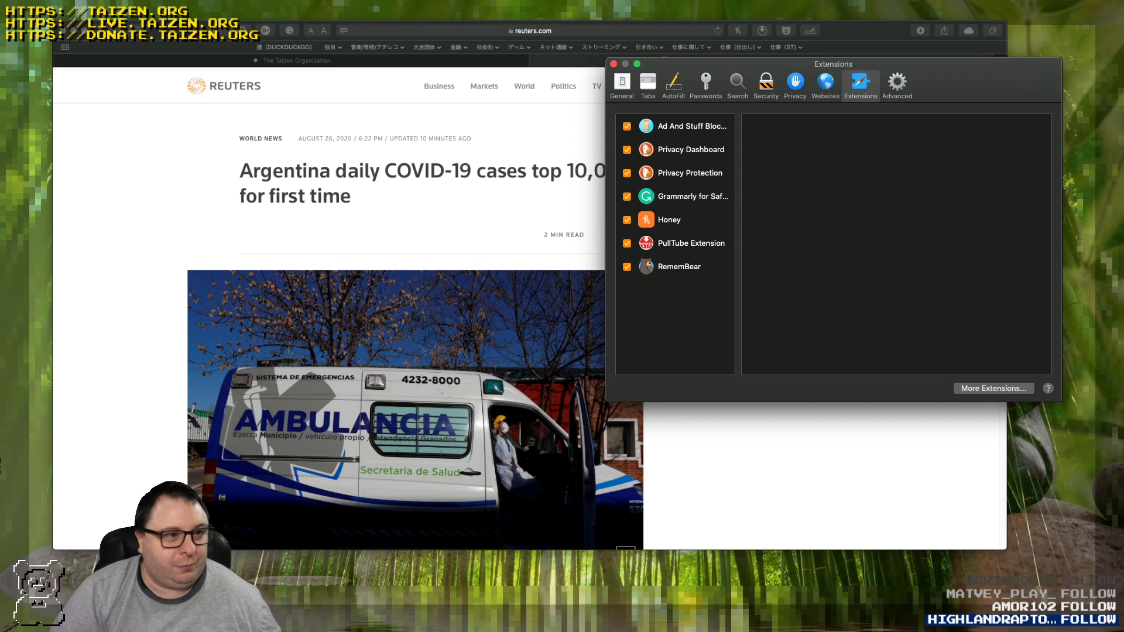
left_click(690, 125)
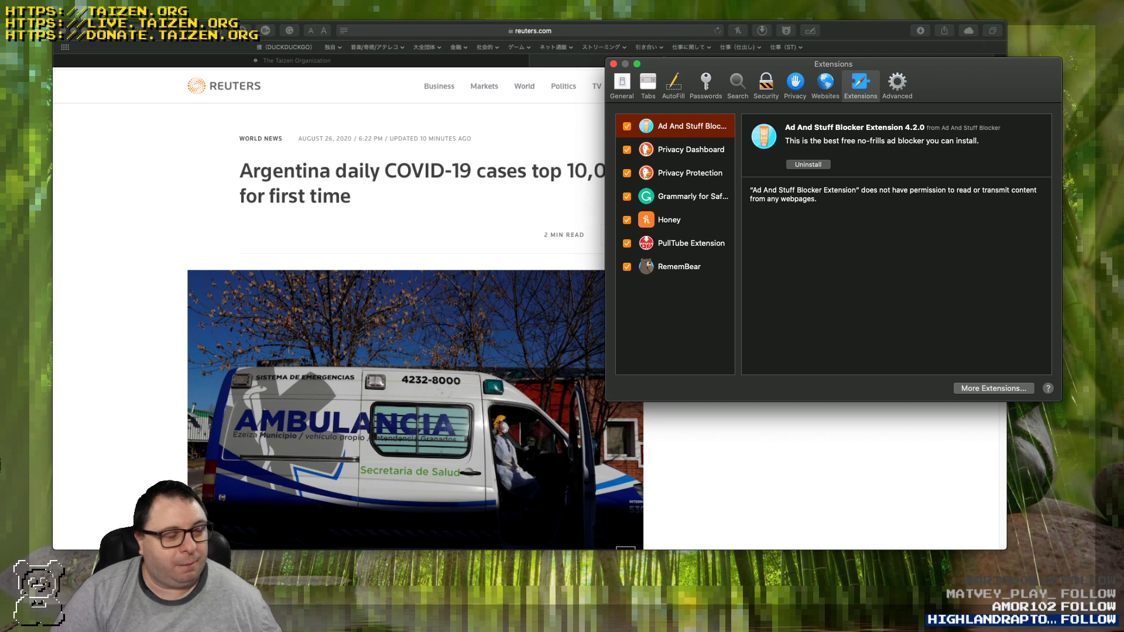
Show the Passwords and Advanced preferences, and close the preferences window over the Reuters article.
left_click(705, 85)
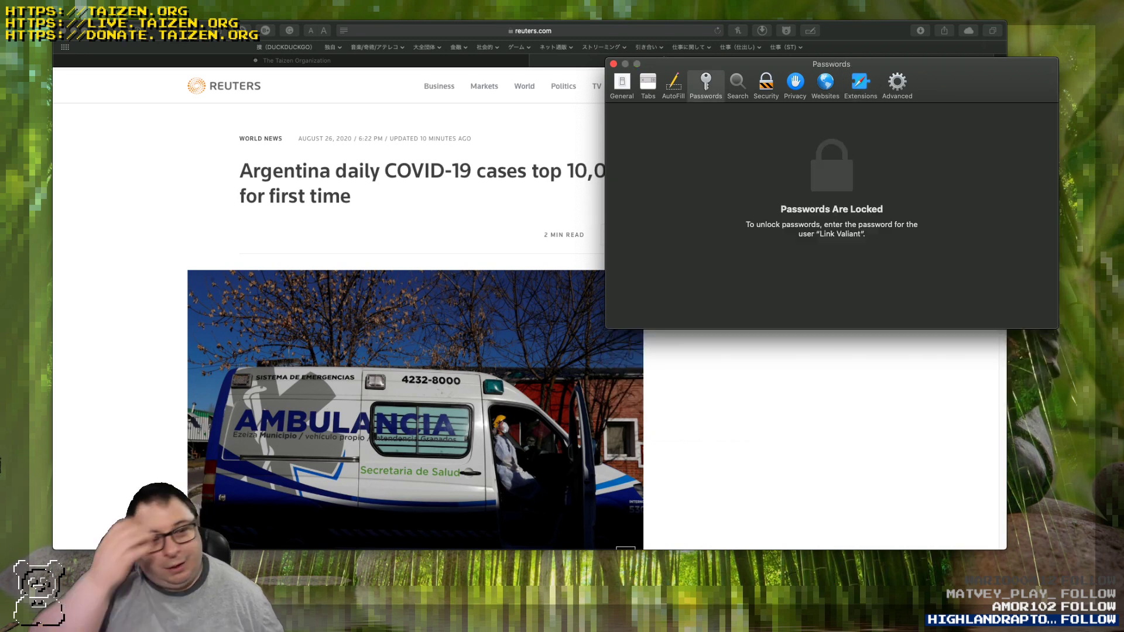
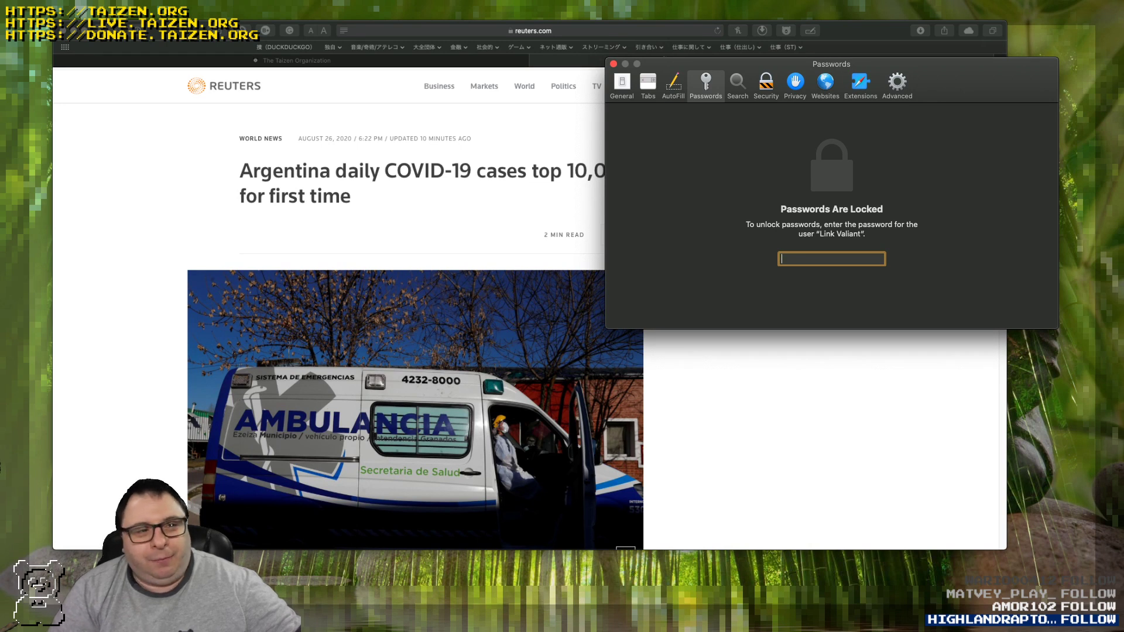
left_click(897, 85)
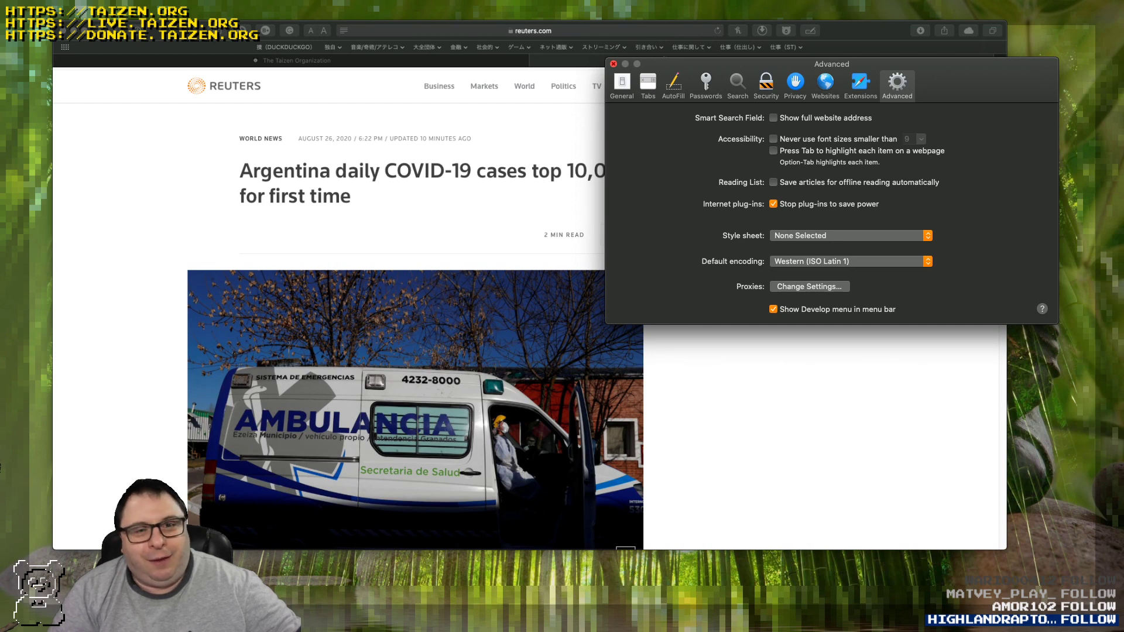
left_click_drag(484, 60, 496, 67)
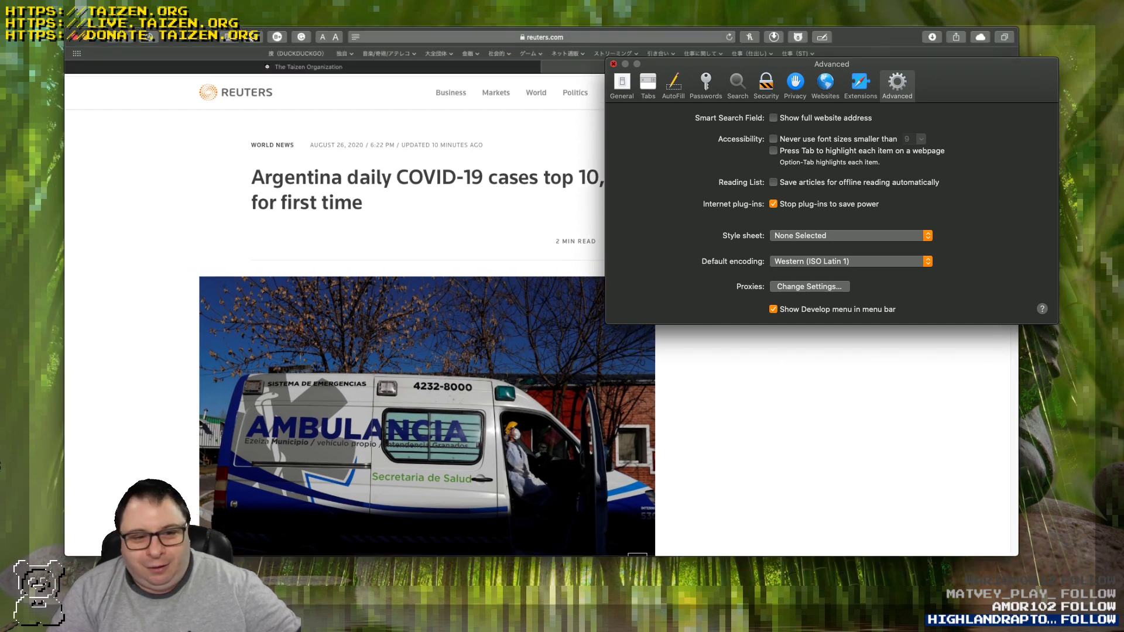
mouse_move(496, 92)
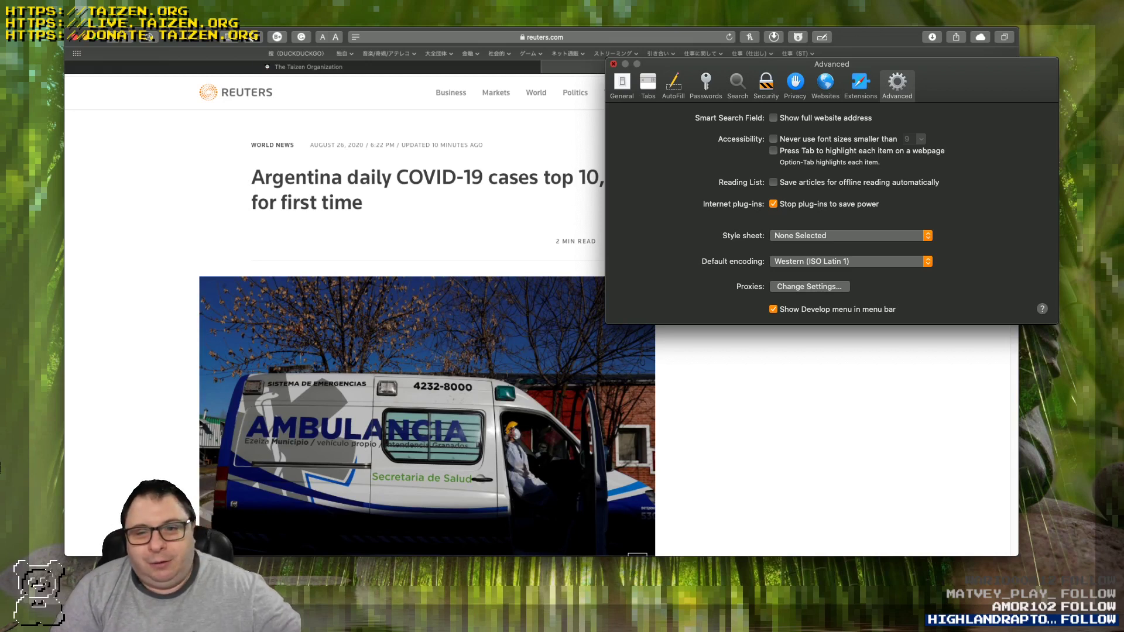
key("super+w")
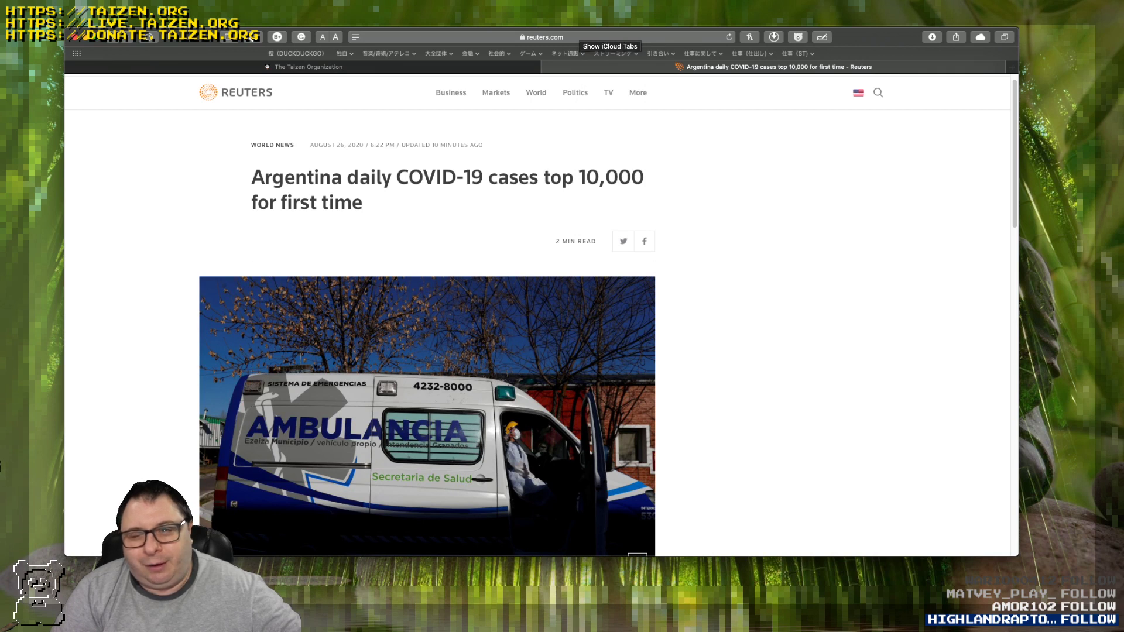
Look through the iCloud Tabs list of pages open on the iPhone and iPad, and close the list.
left_click(981, 37)
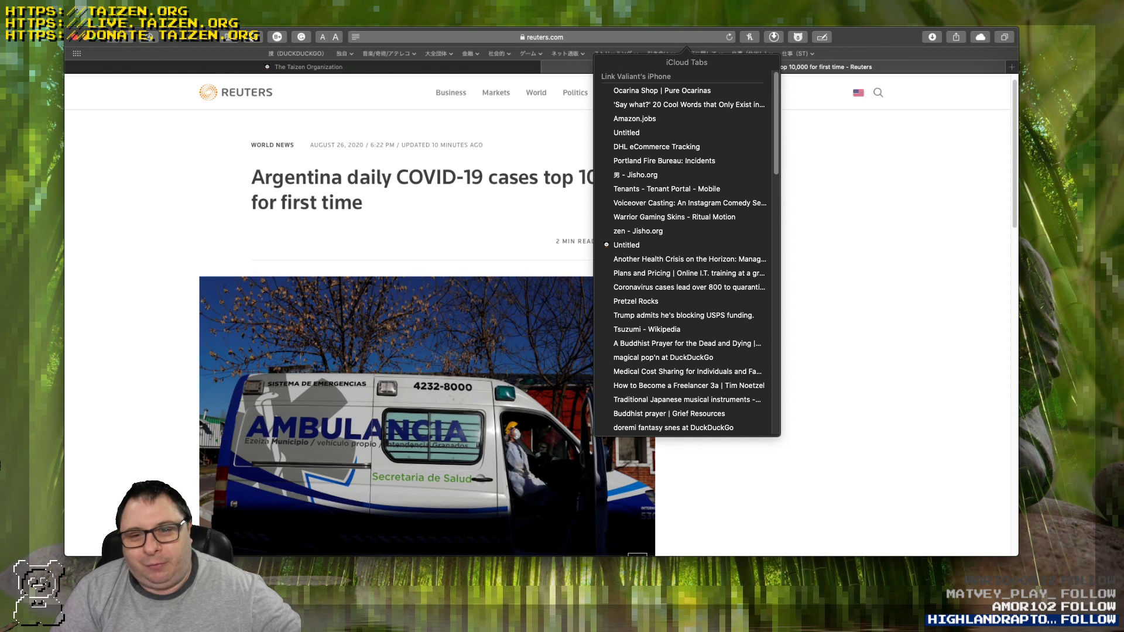
scroll(686, 246, "down", 10)
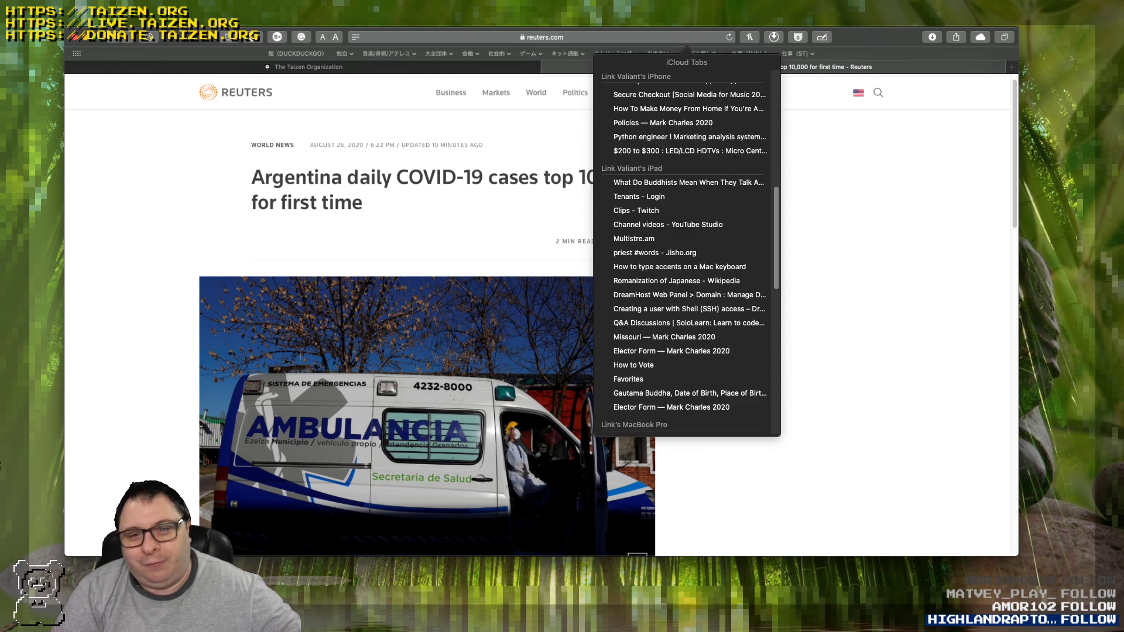
scroll(686, 245, "up", 10)
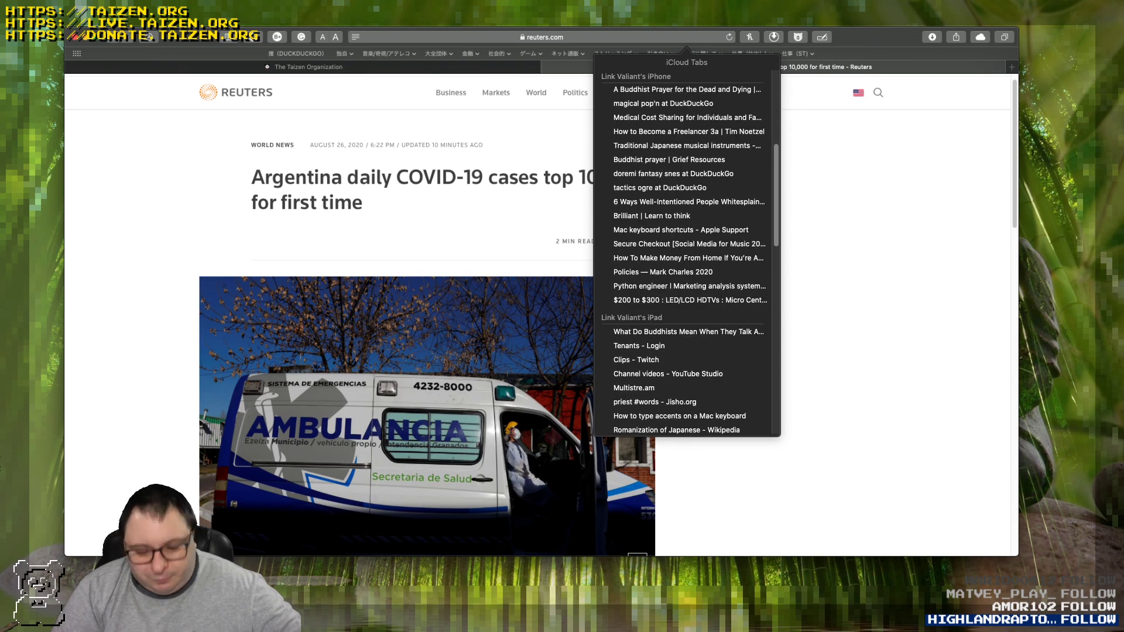
key("Escape")
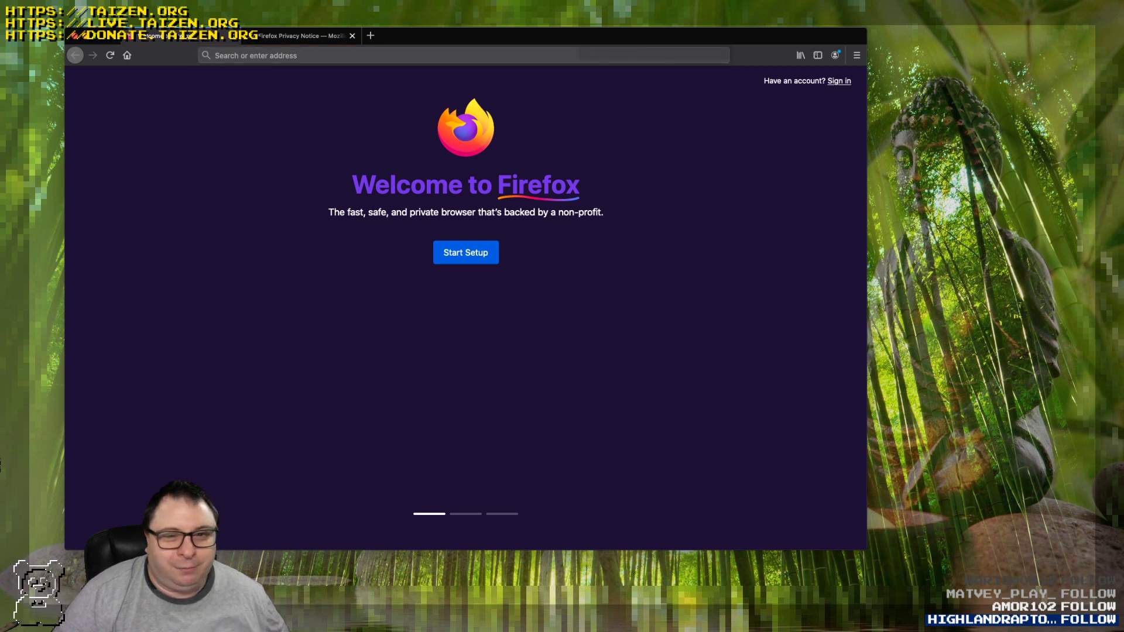
Switch to the Firefox Privacy Notice tab and look through it to the "Firefox by default shares data to" section.
key("ctrl+Tab")
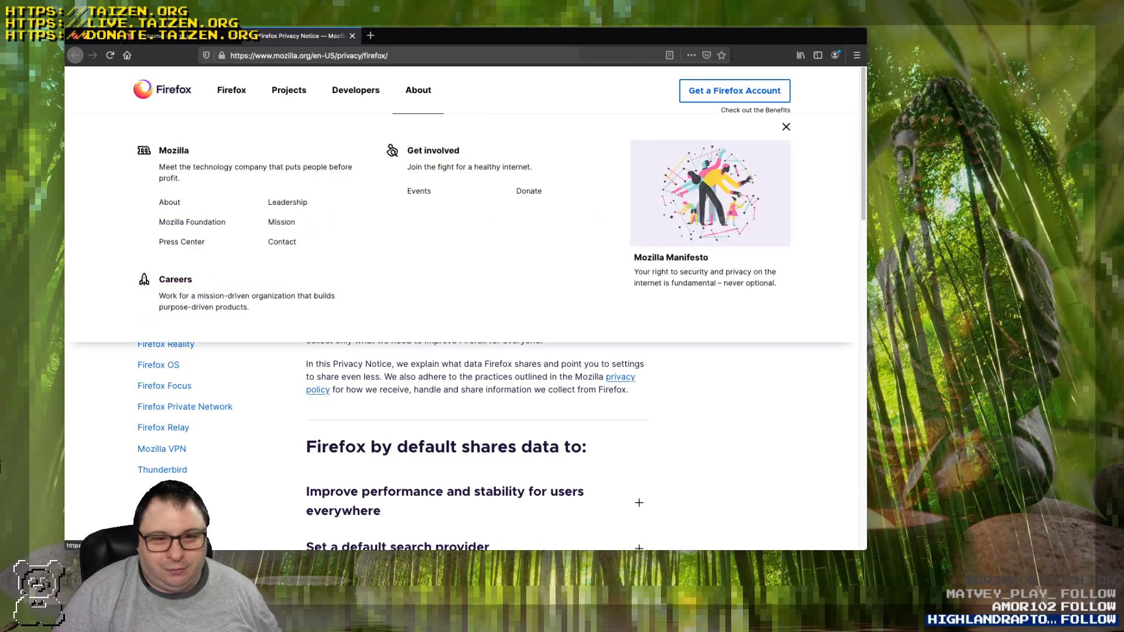
mouse_move(355, 90)
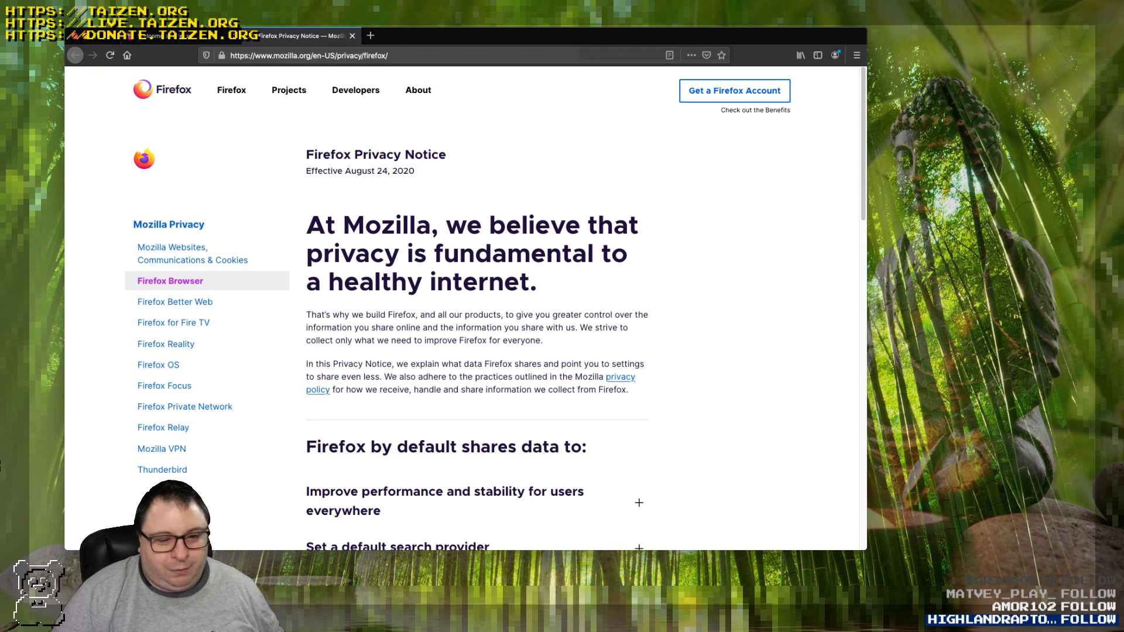
scroll(462, 327, "down", 3)
scroll(462, 307, "down", 6)
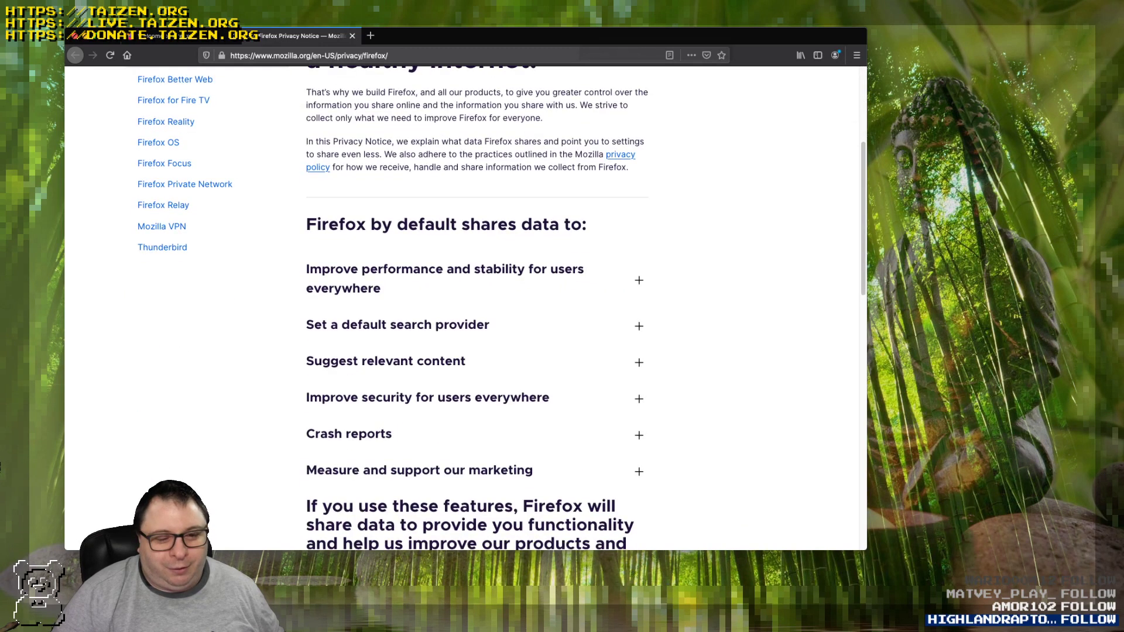
scroll(463, 307, "down", 2)
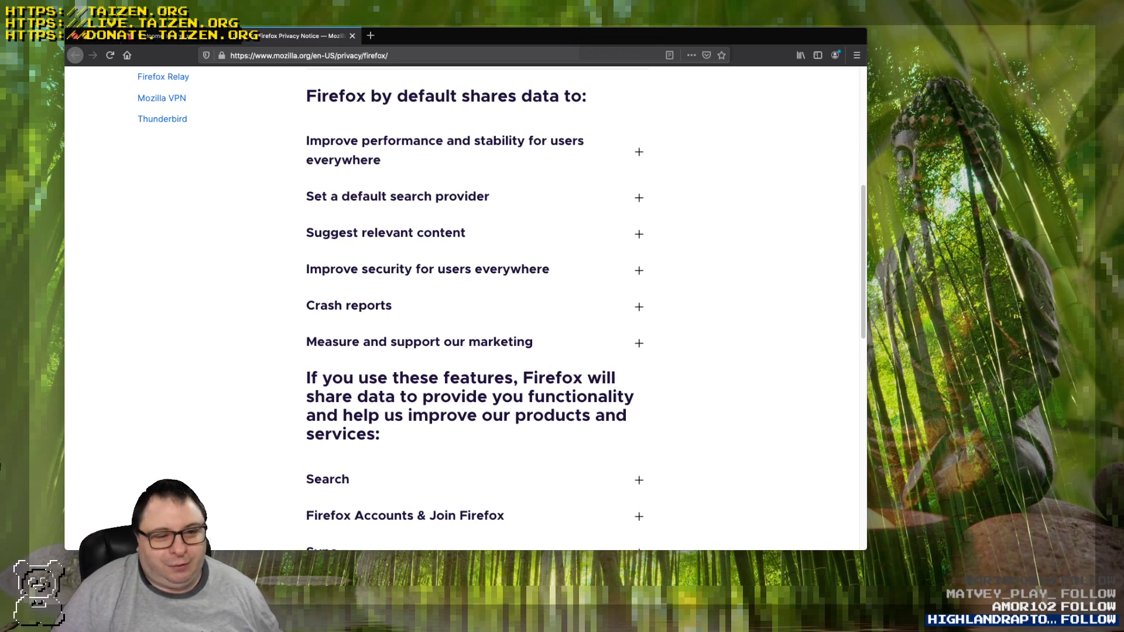
Expand and collapse "Set a default search provider" and "Suggest relevant content", and view the notice's feature data section.
key("Return")
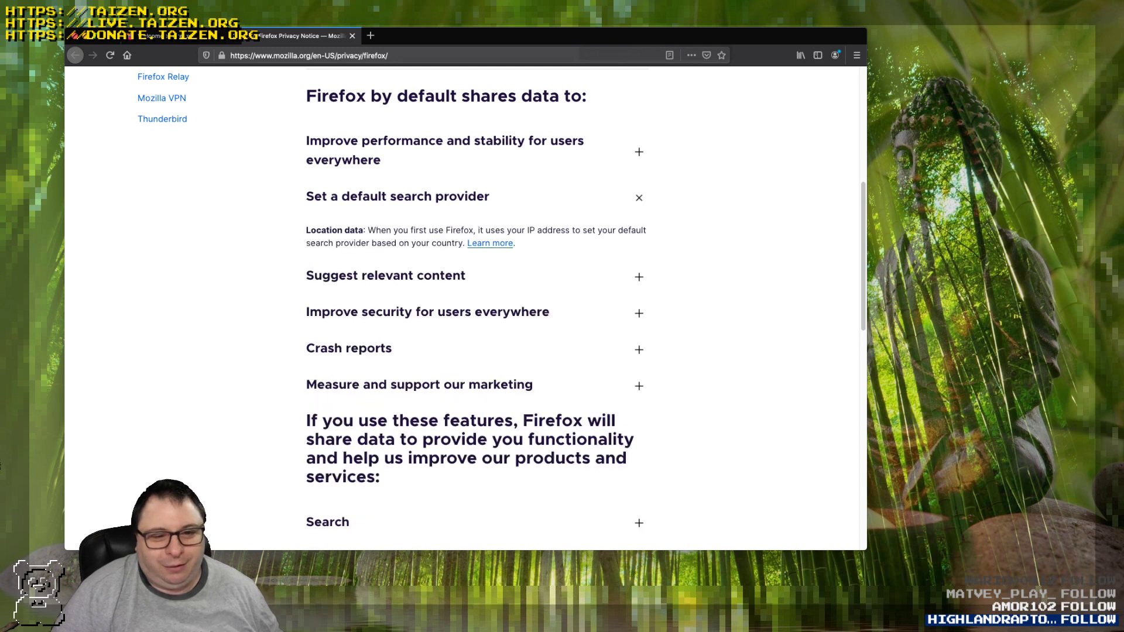
key("Return")
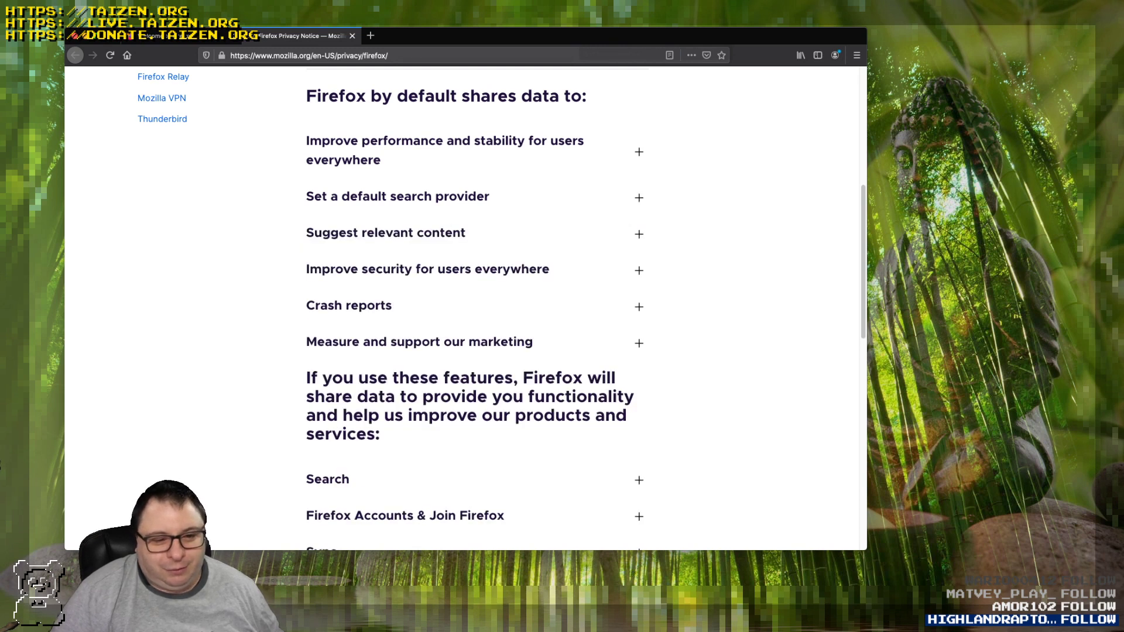
key("Return")
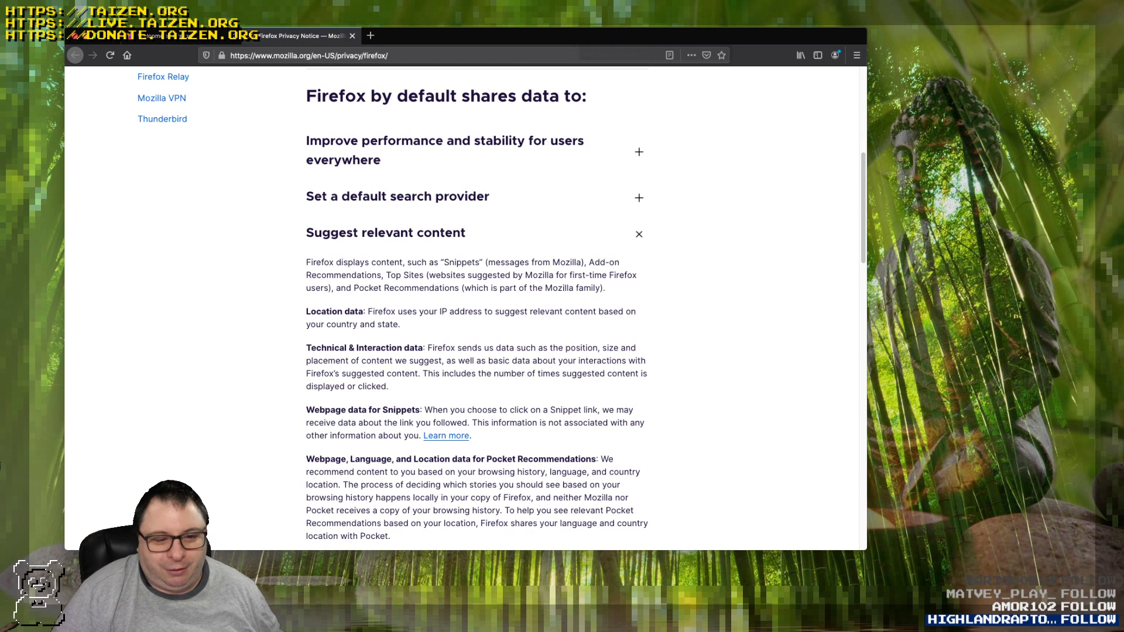
key("Return")
scroll(466, 310, "down", 4)
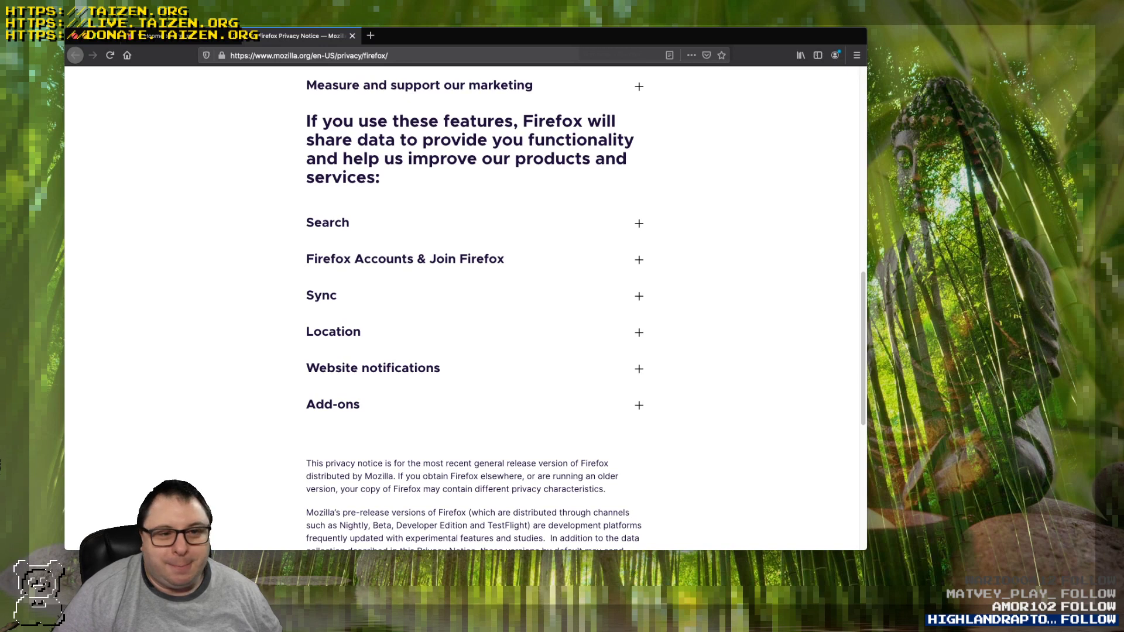
Open the Firefox preferences and look over the General settings from Startup to Firefox Updates and Performance.
key("super+comma")
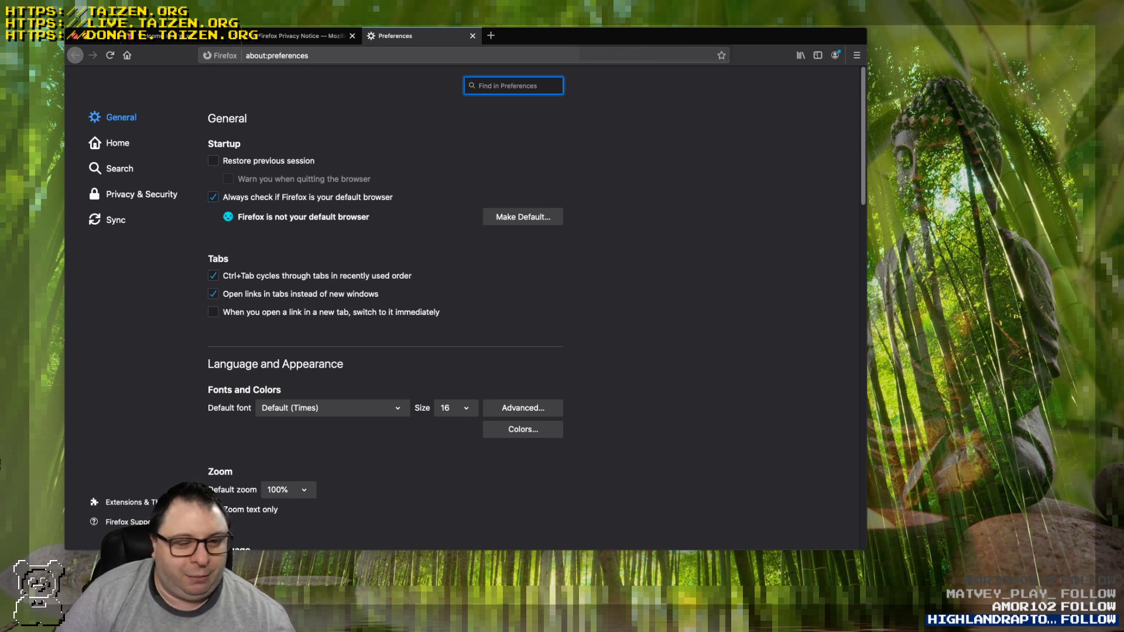
scroll(526, 309, "down", 15)
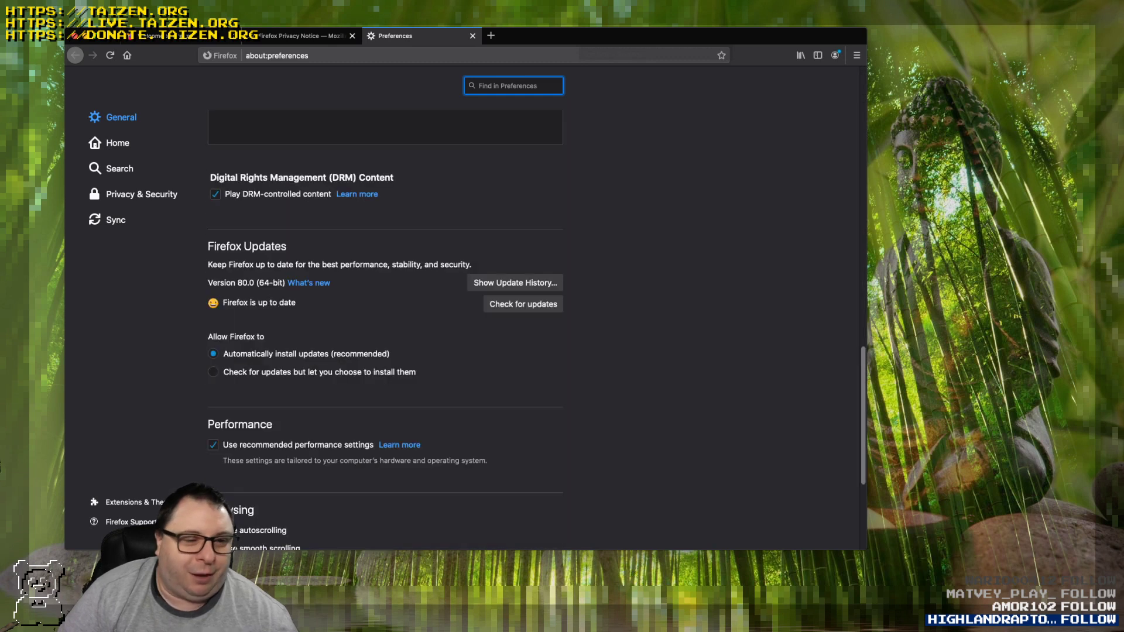
scroll(527, 309, "up", 15)
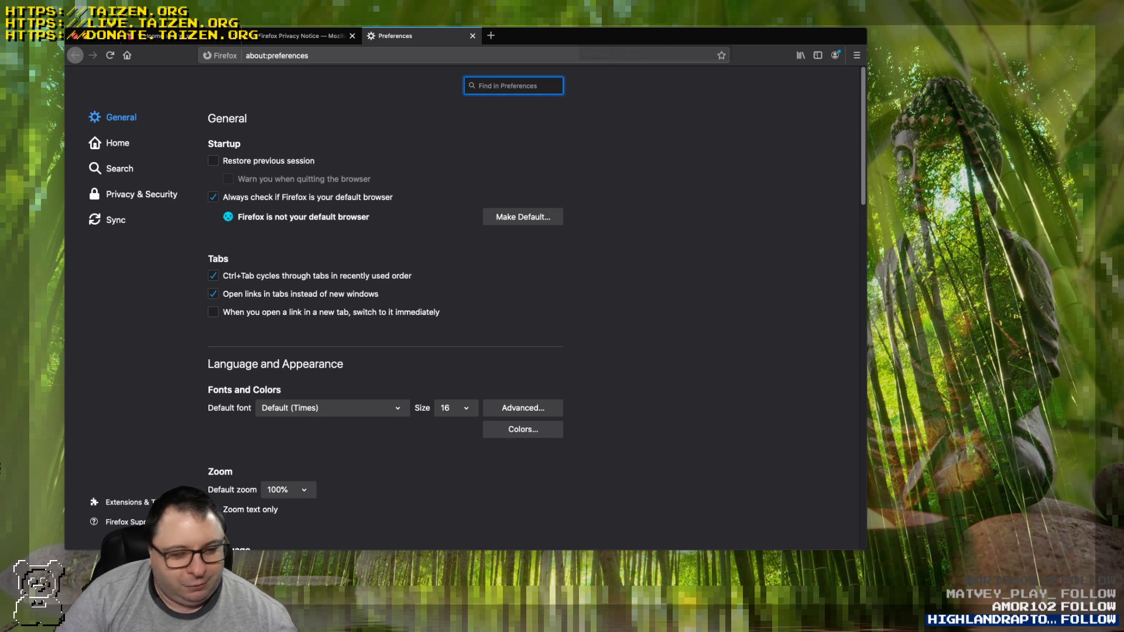
scroll(526, 309, "down", 1)
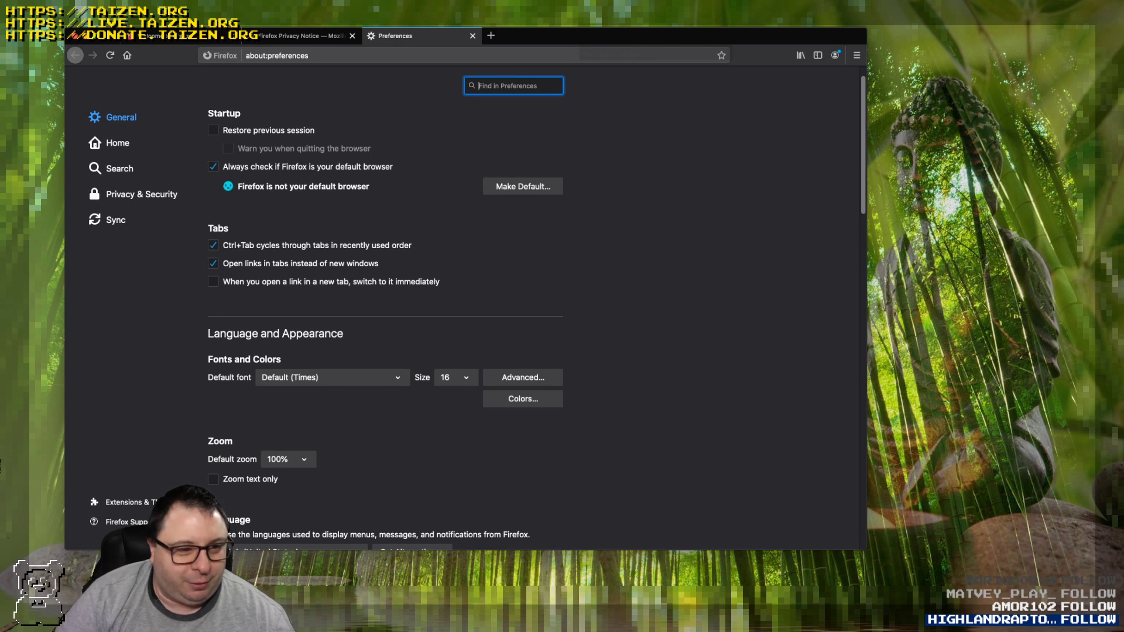
scroll(462, 309, "up", 1)
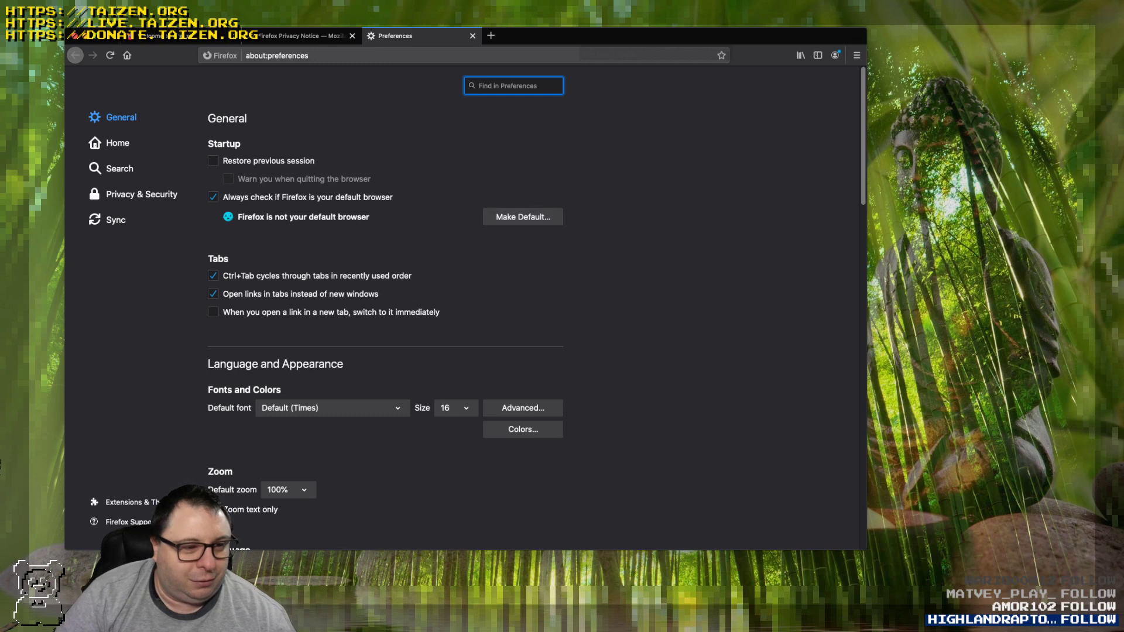
Examine the General settings for tabs, fonts and colors, zoom, language, download location and file-type applications.
scroll(214, 241, "down", 3)
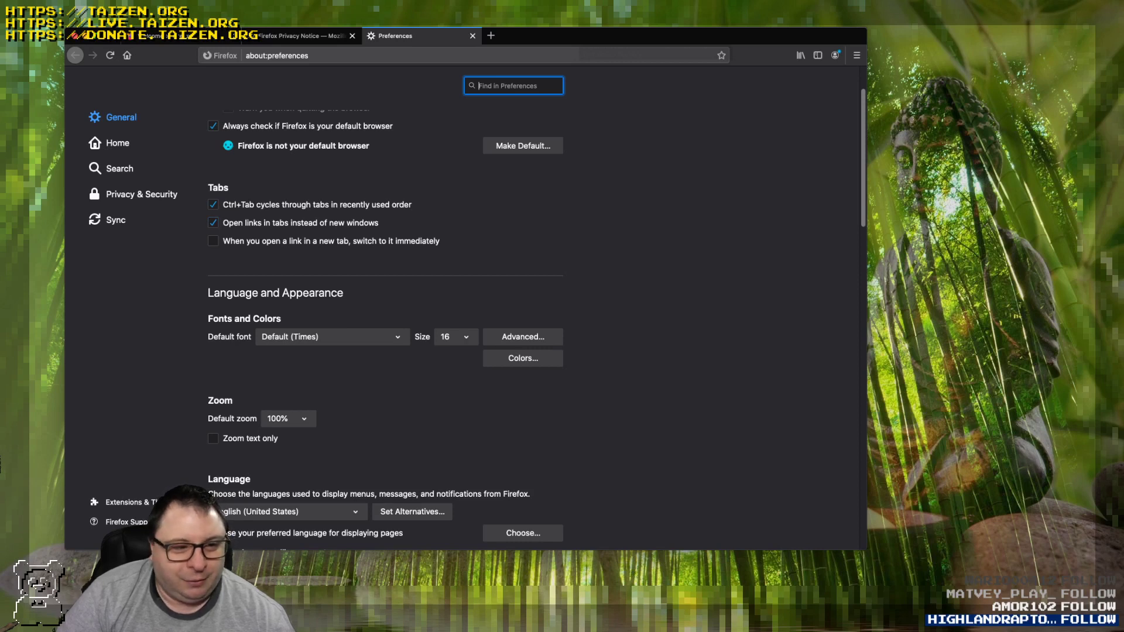
scroll(386, 332, "down", 3)
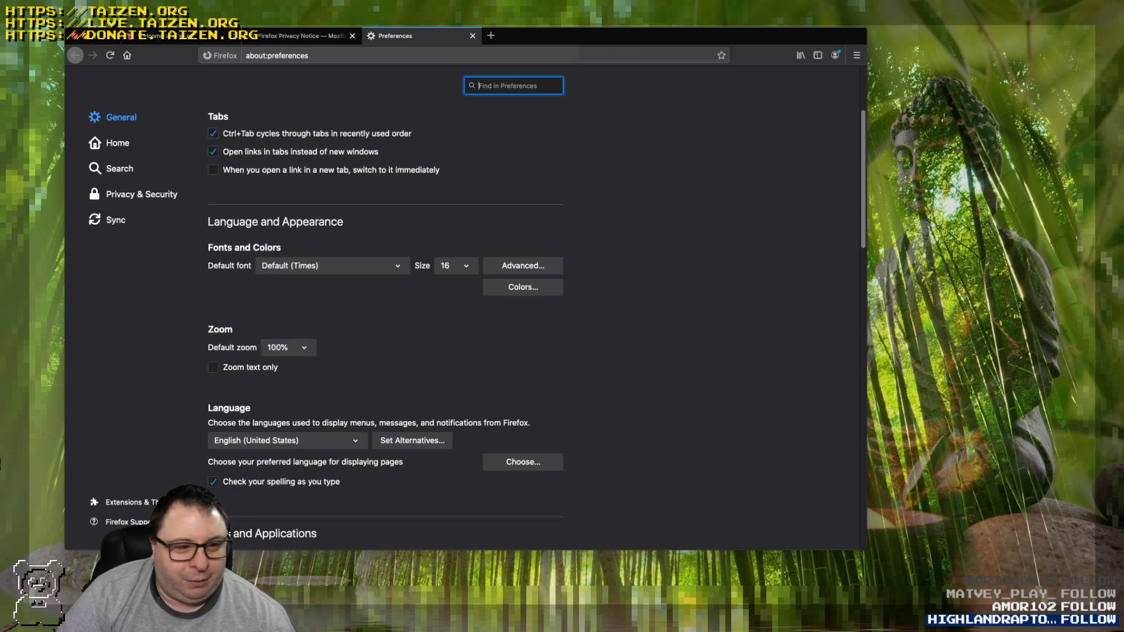
scroll(385, 332, "down", 3)
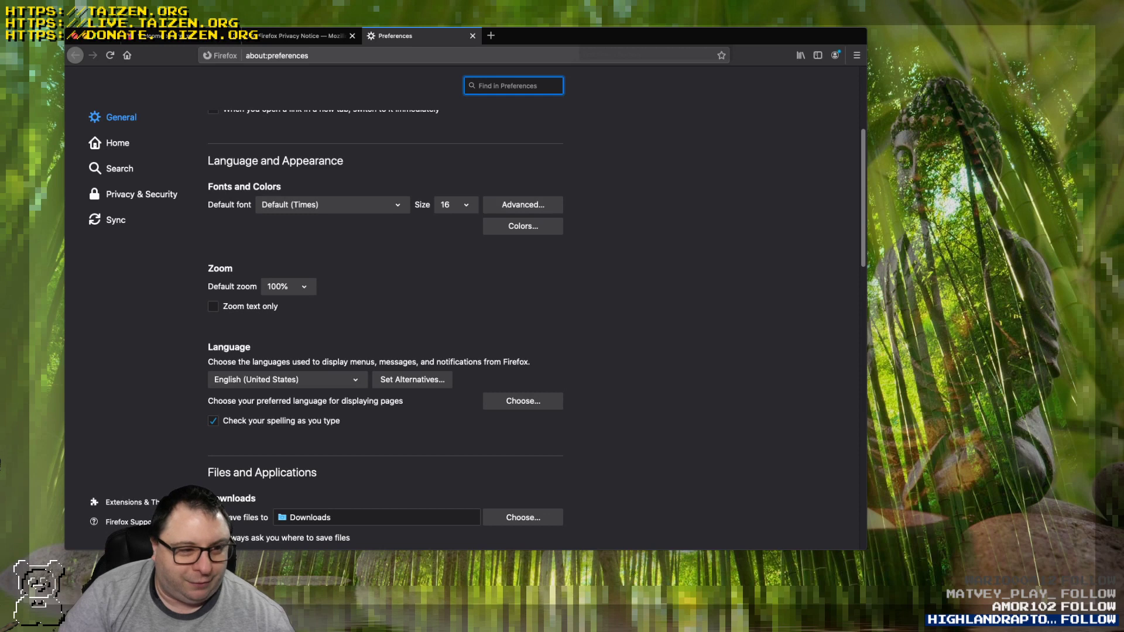
scroll(536, 330, "down", 2)
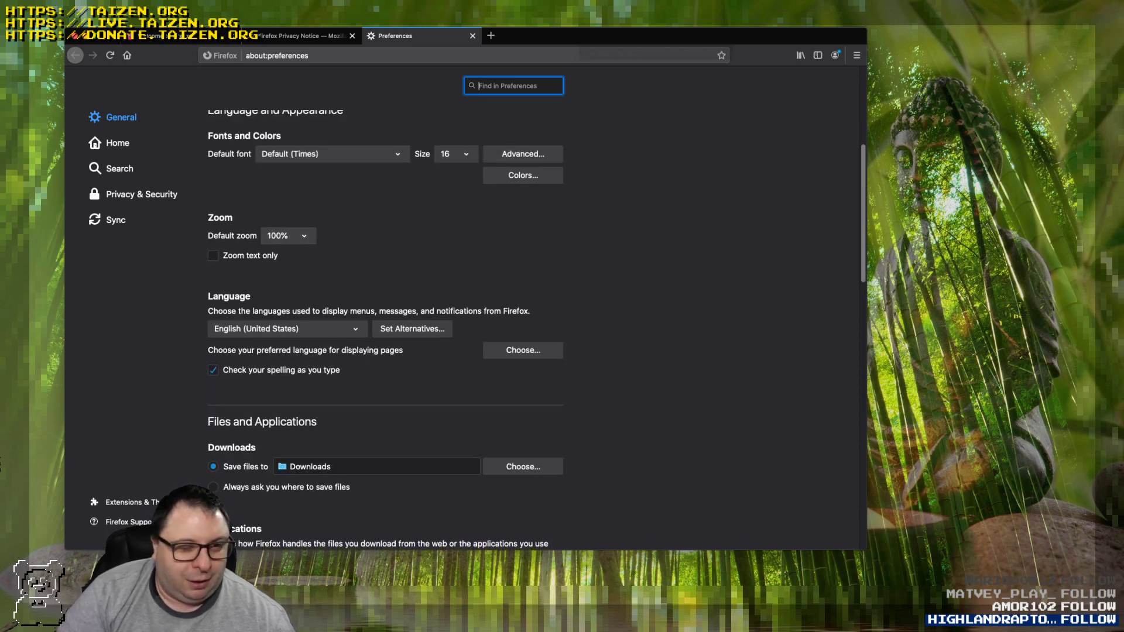
scroll(536, 330, "down", 3)
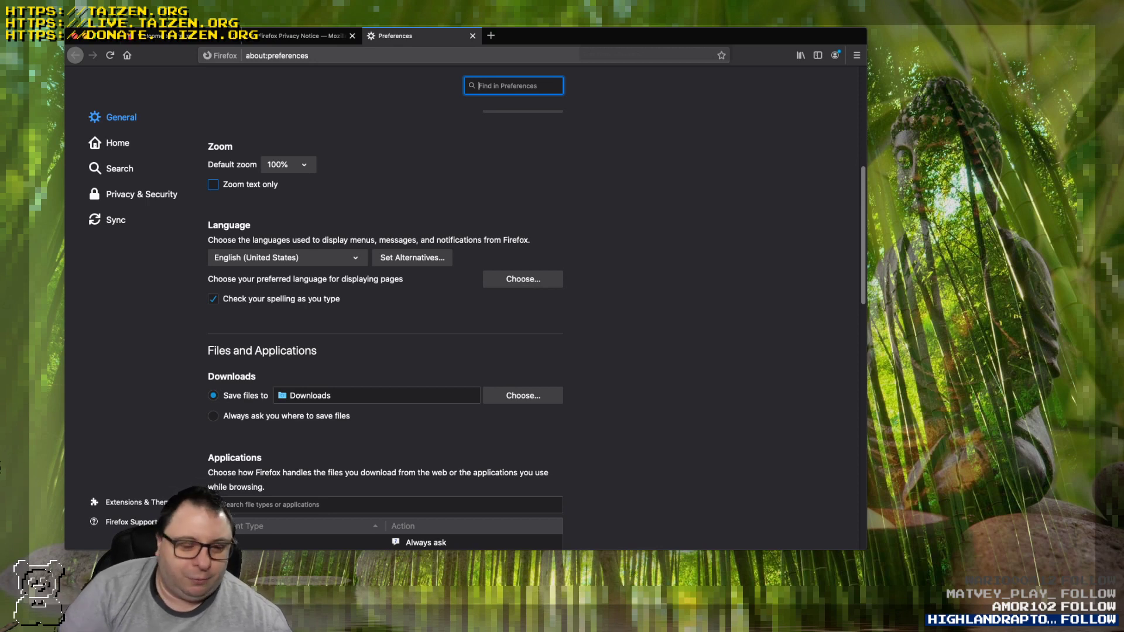
scroll(385, 316, "down", 2)
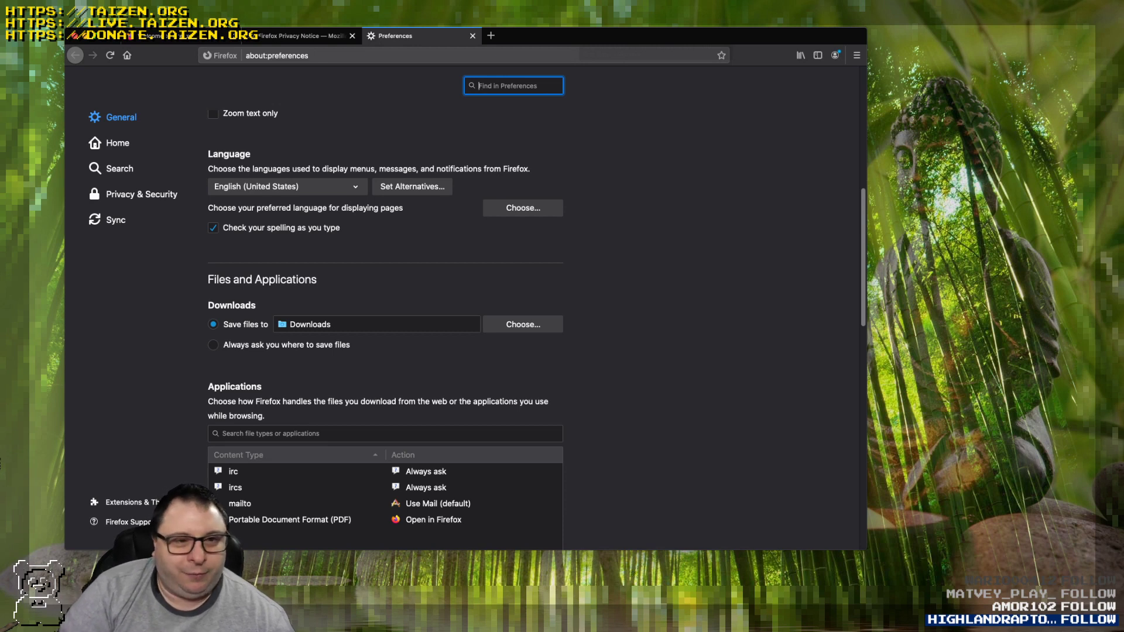
scroll(536, 317, "down", 1)
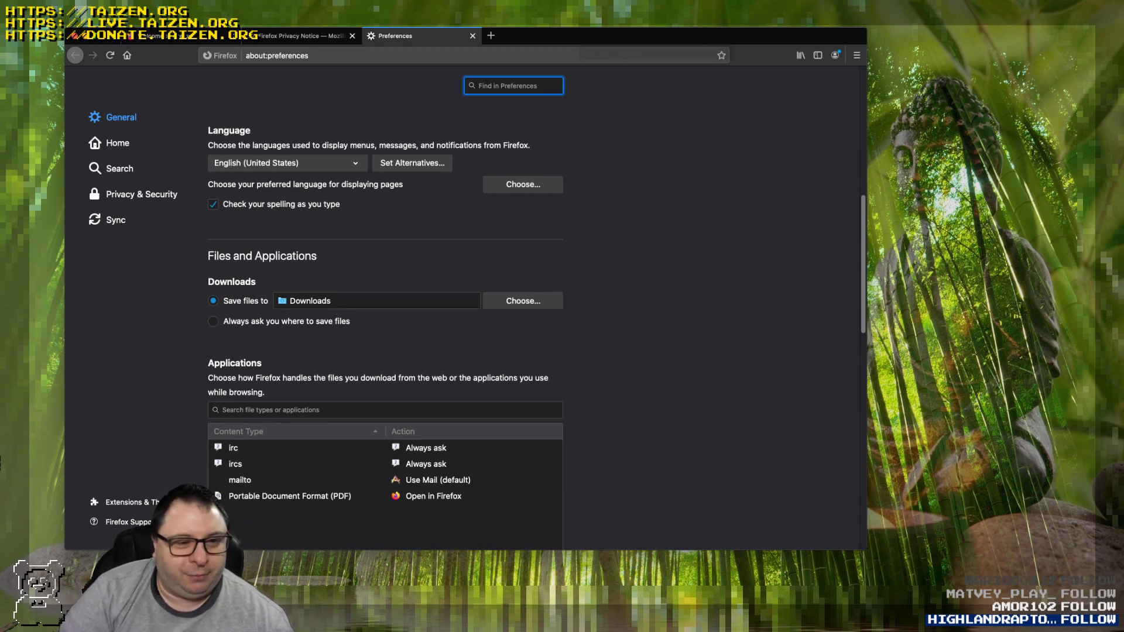
scroll(536, 317, "up", 2)
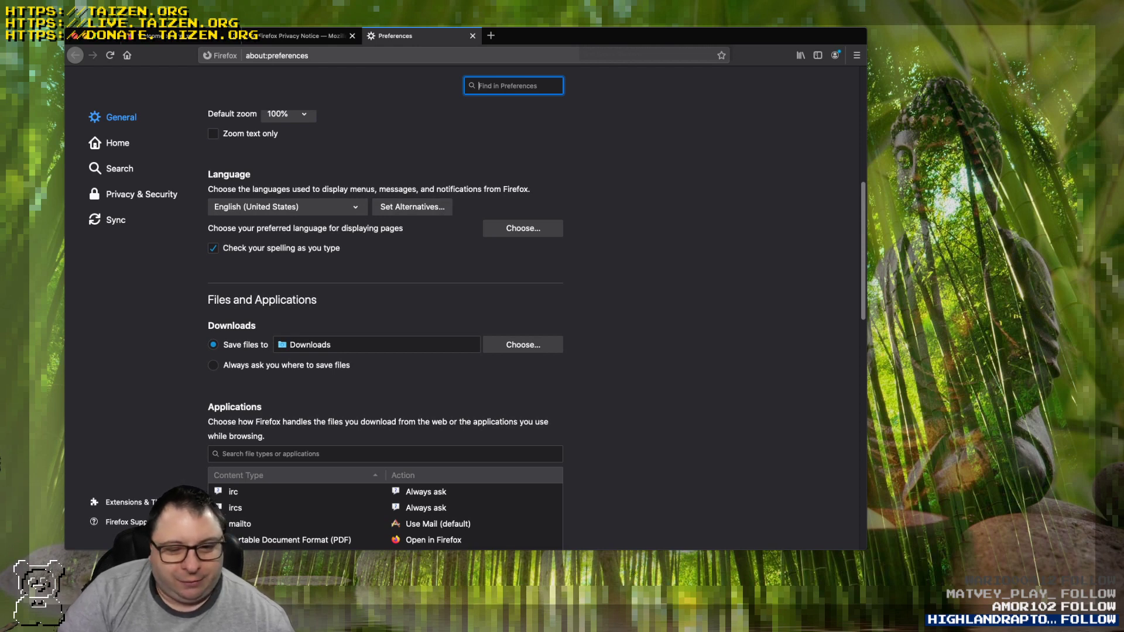
scroll(536, 316, "down", 5)
scroll(536, 316, "up", 4)
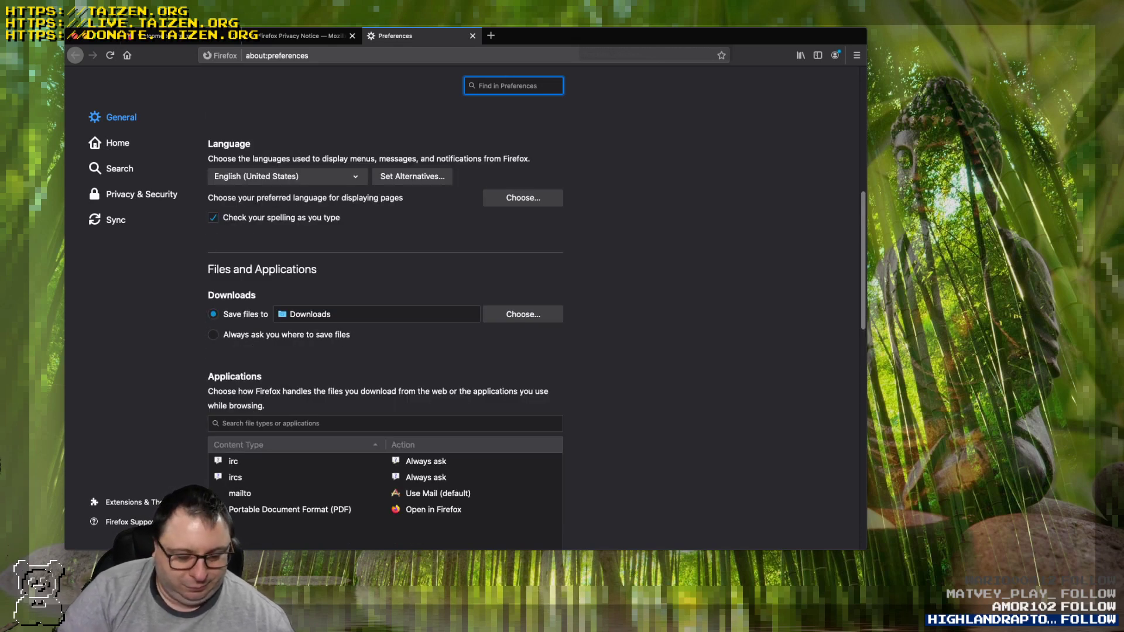
Examine the Downloads and Applications settings, selecting the mailto and Portable Document Format (PDF) content types in the list.
scroll(536, 317, "down", 2)
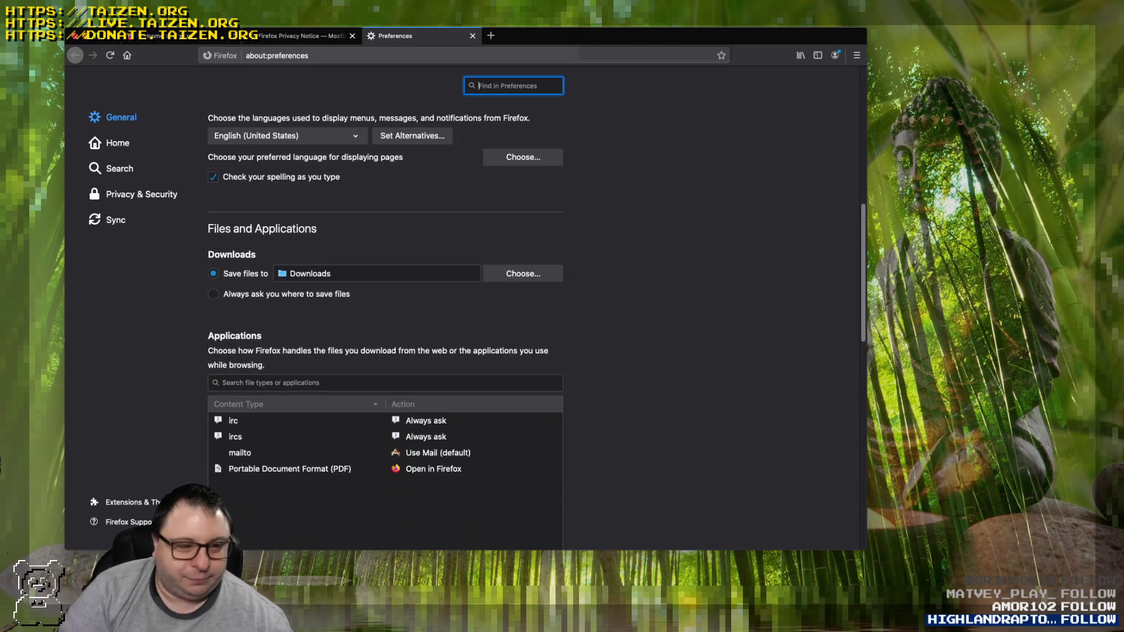
scroll(536, 292, "down", 3)
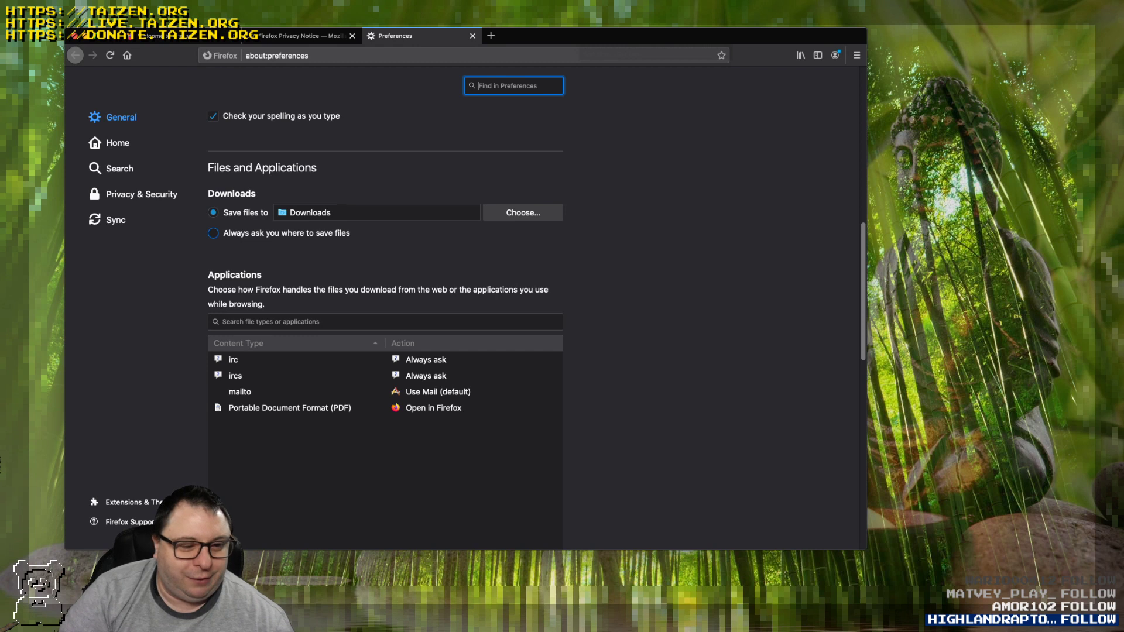
scroll(386, 331, "down", 6)
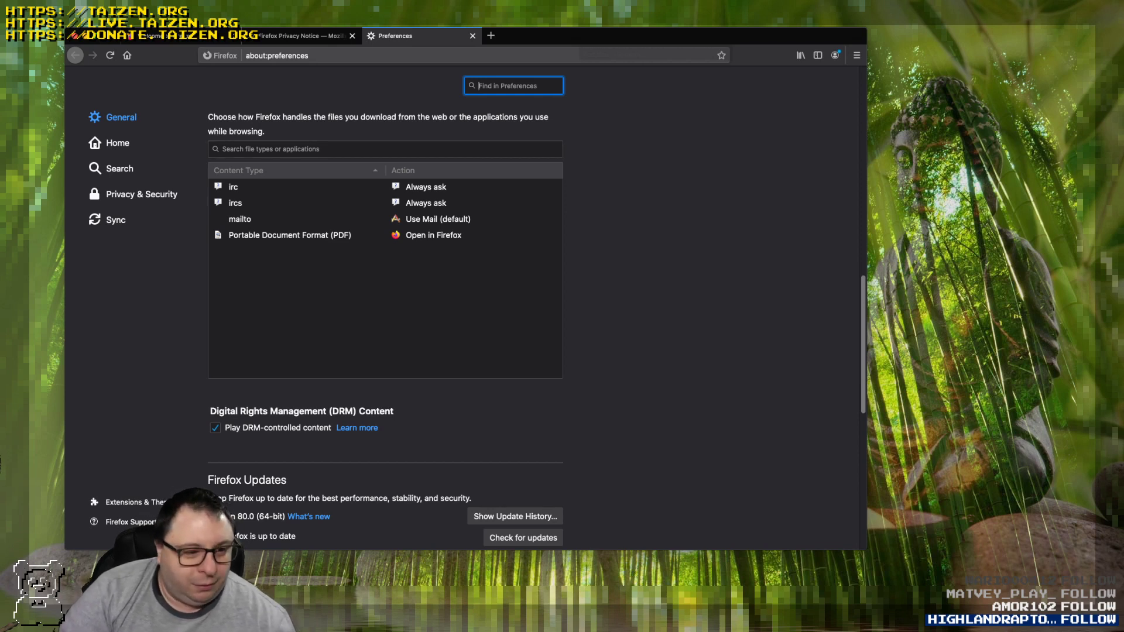
scroll(385, 310, "down", 3)
scroll(385, 311, "up", 8)
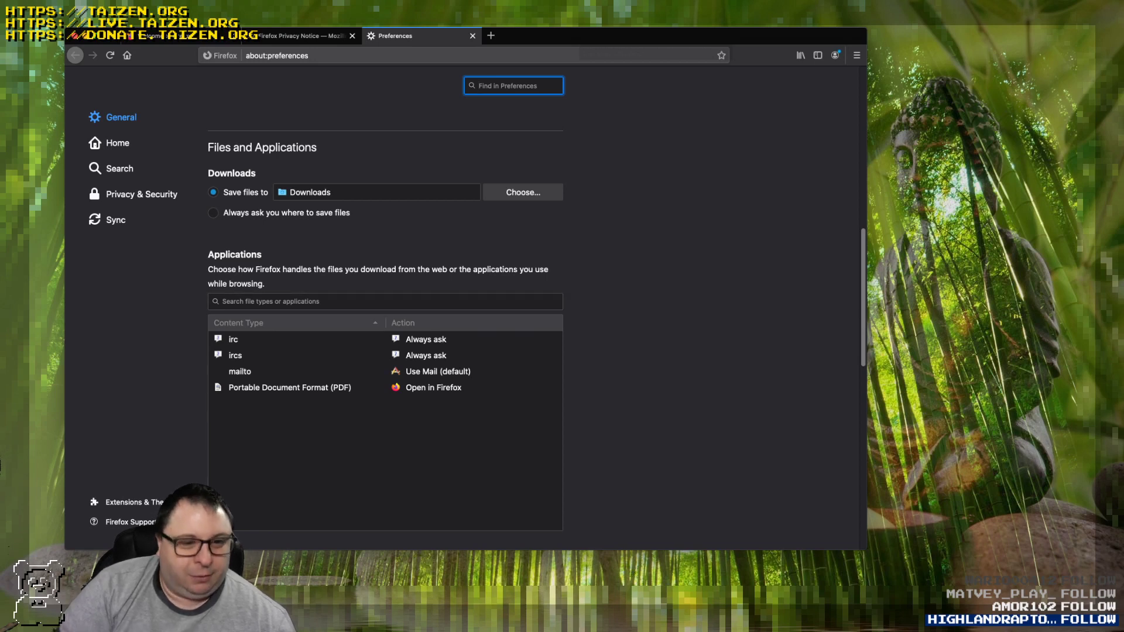
scroll(385, 311, "down", 3)
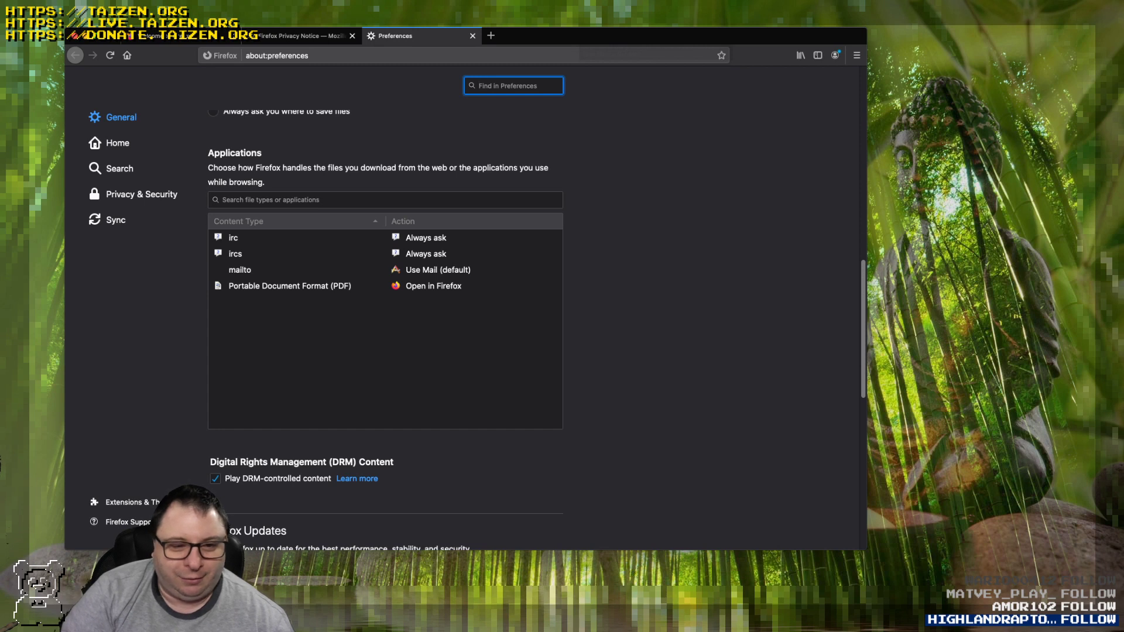
left_click(293, 269)
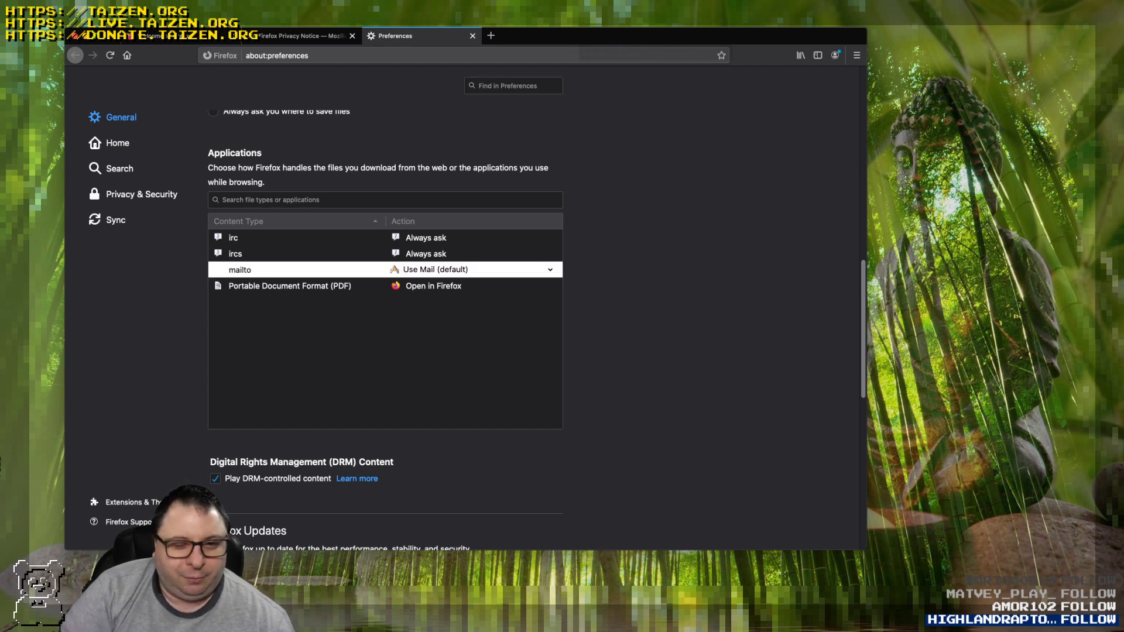
key("Tab")
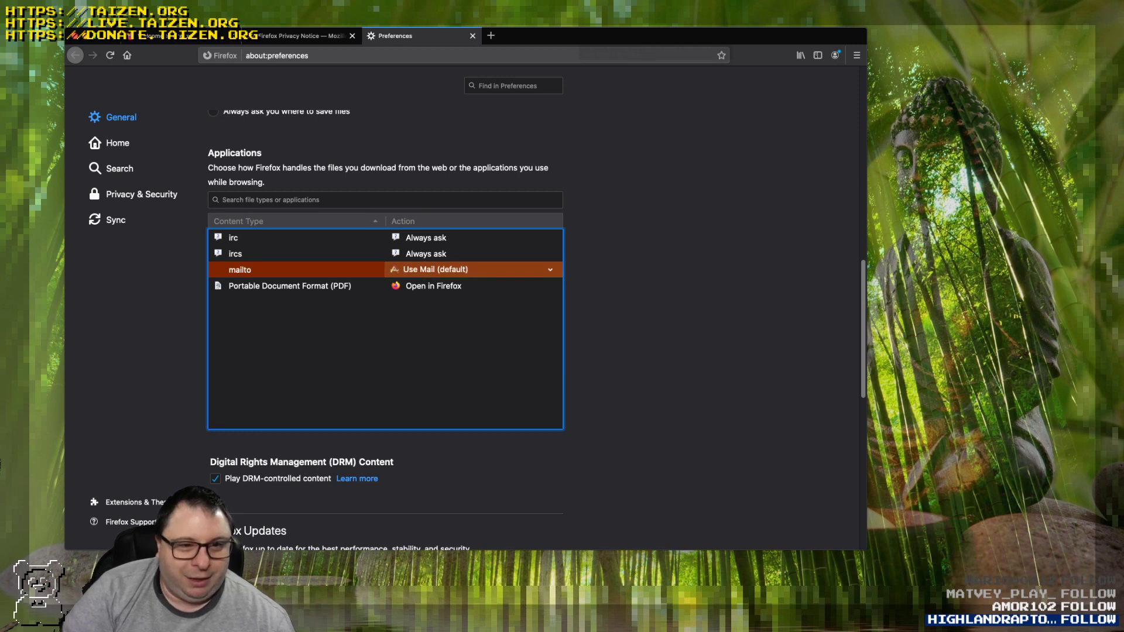
left_click(290, 285)
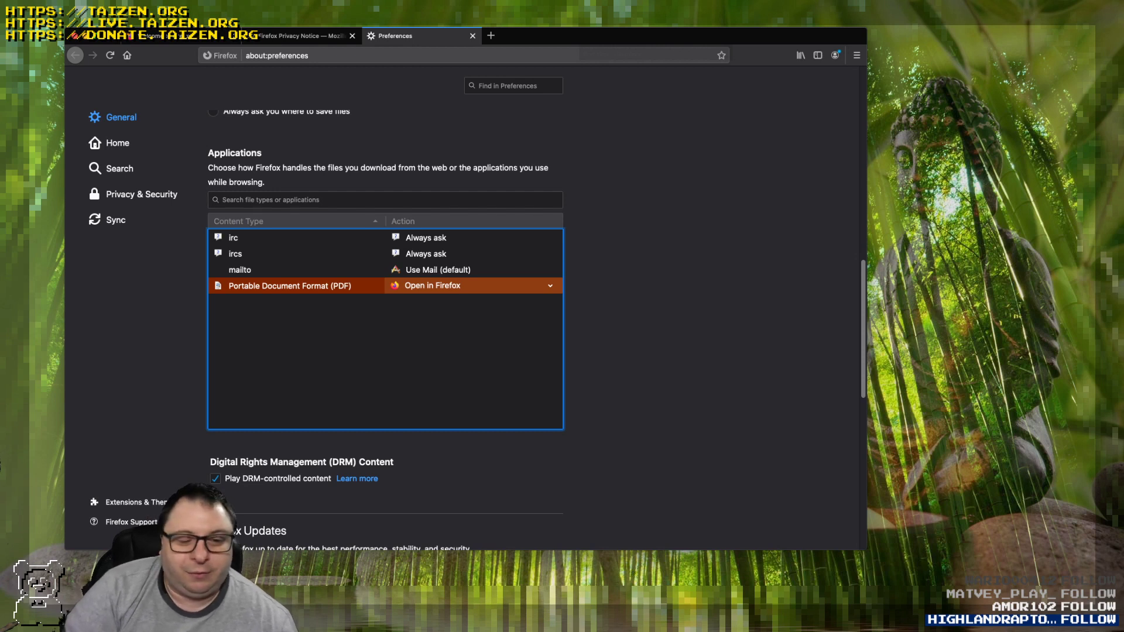
Examine the Digital Rights Management (DRM) Content and Firefox Updates sections of the General settings.
scroll(385, 327, "down", 5)
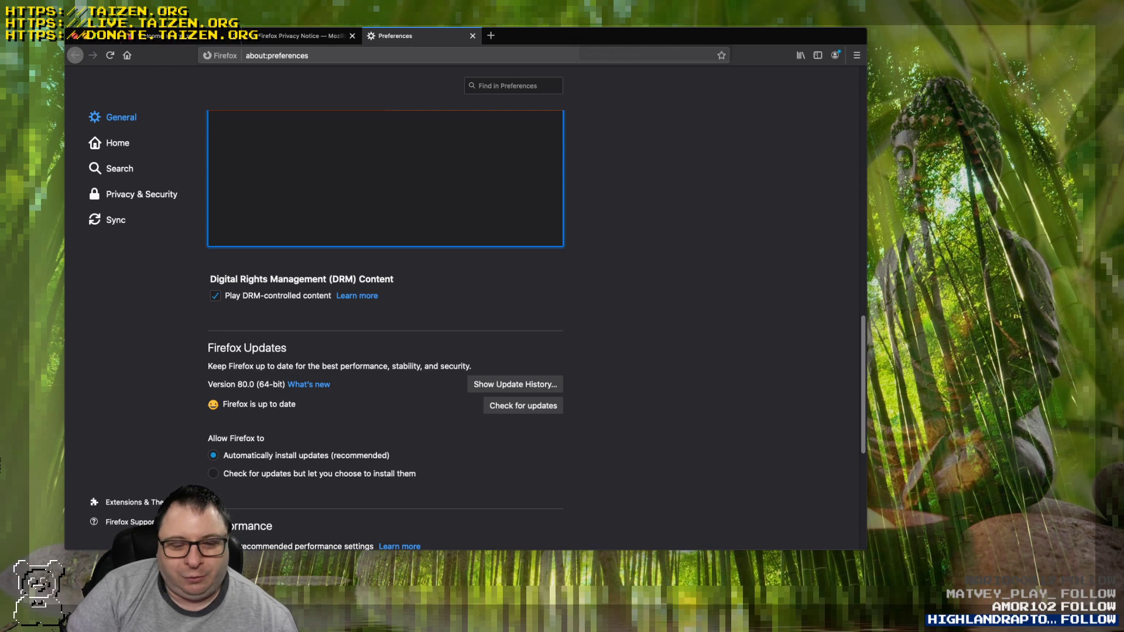
scroll(385, 205, "up", 3)
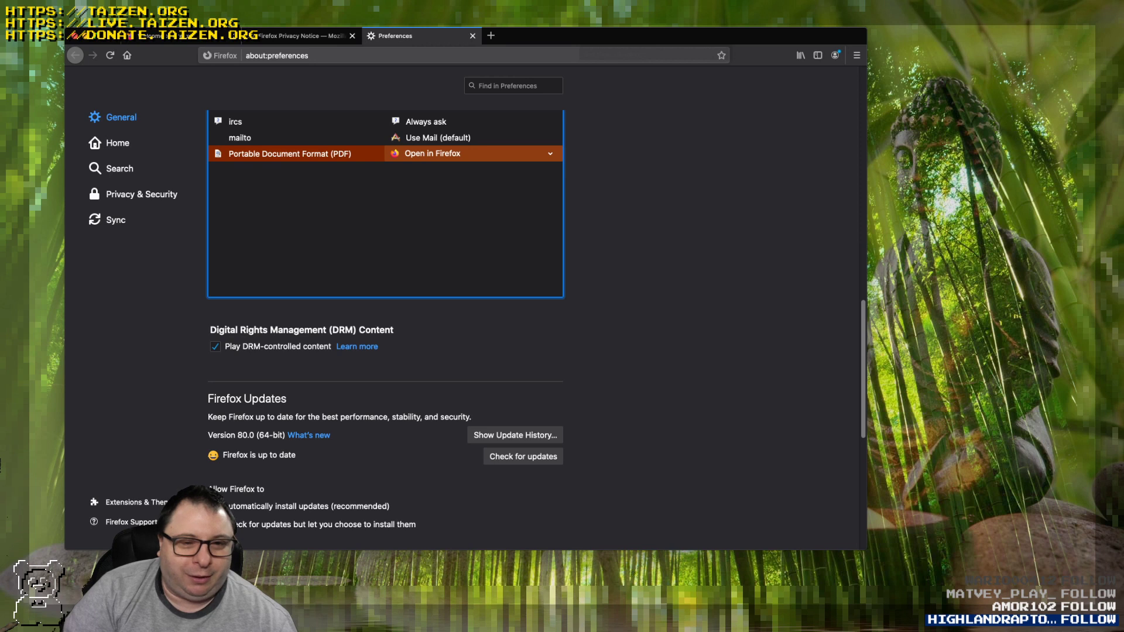
scroll(386, 328, "down", 2)
scroll(387, 327, "up", 2)
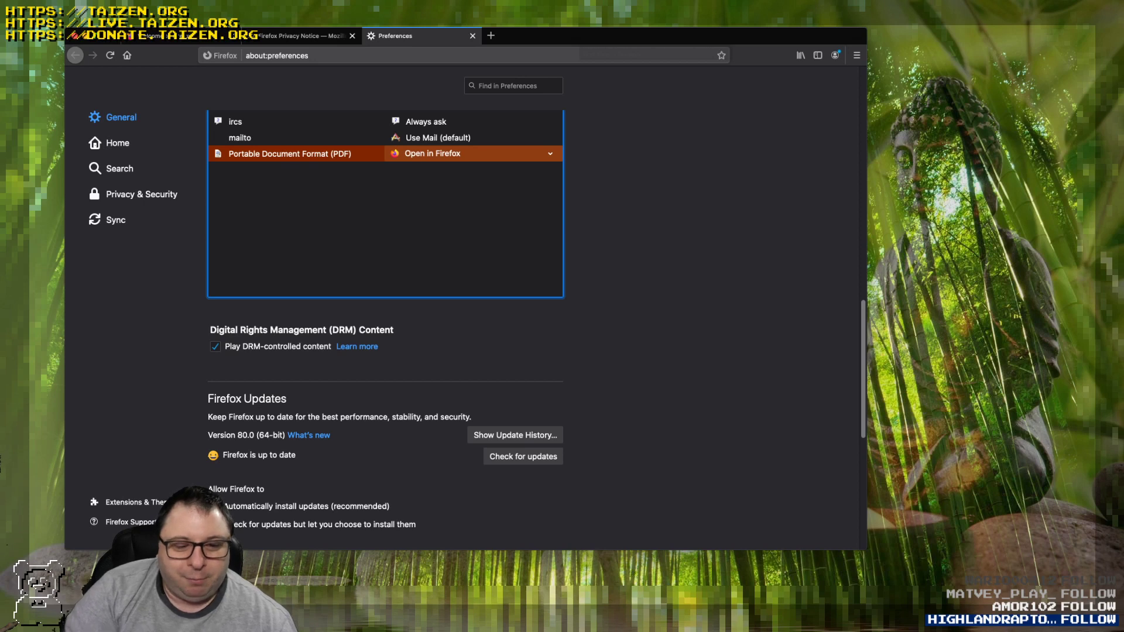
scroll(387, 328, "down", 1)
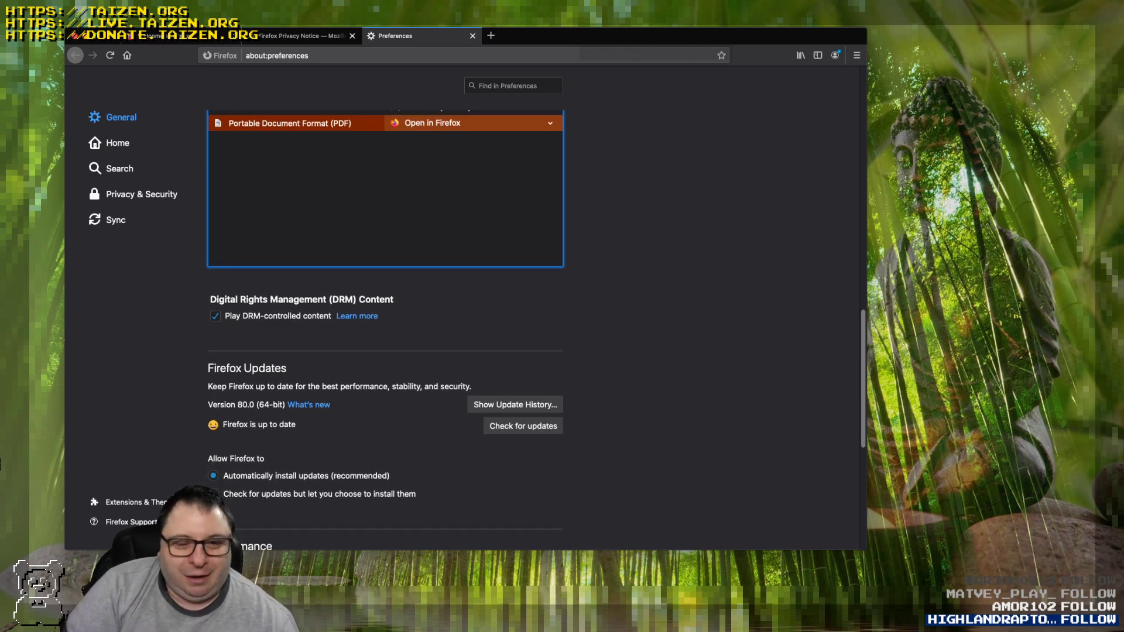
scroll(386, 327, "down", 2)
scroll(387, 328, "up", 3)
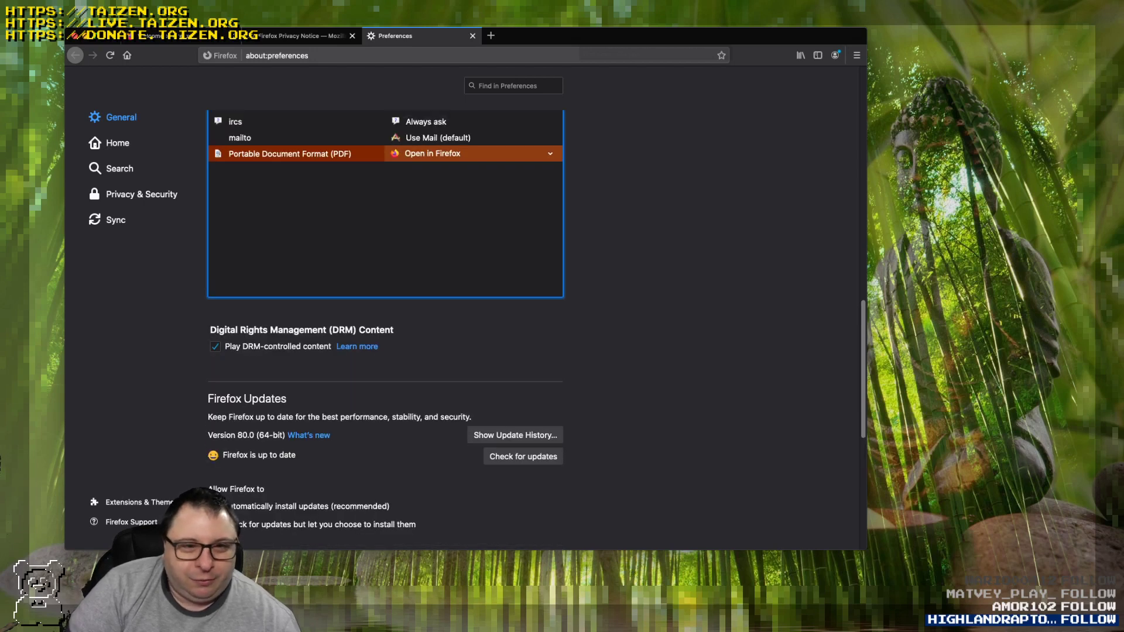
scroll(386, 328, "down", 1)
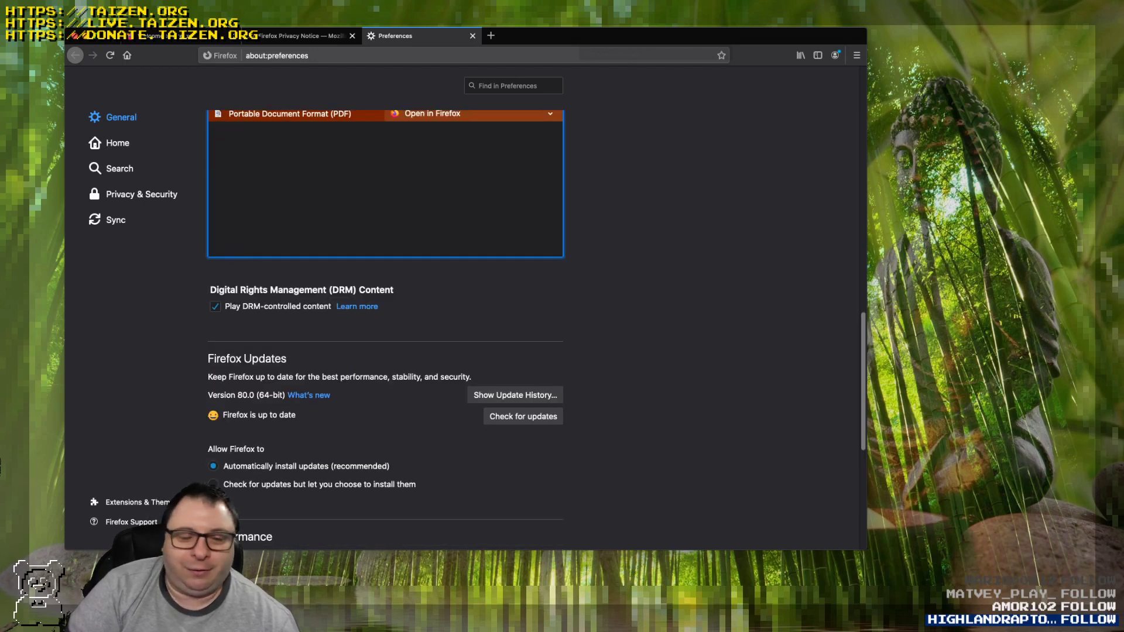
scroll(386, 328, "up", 2)
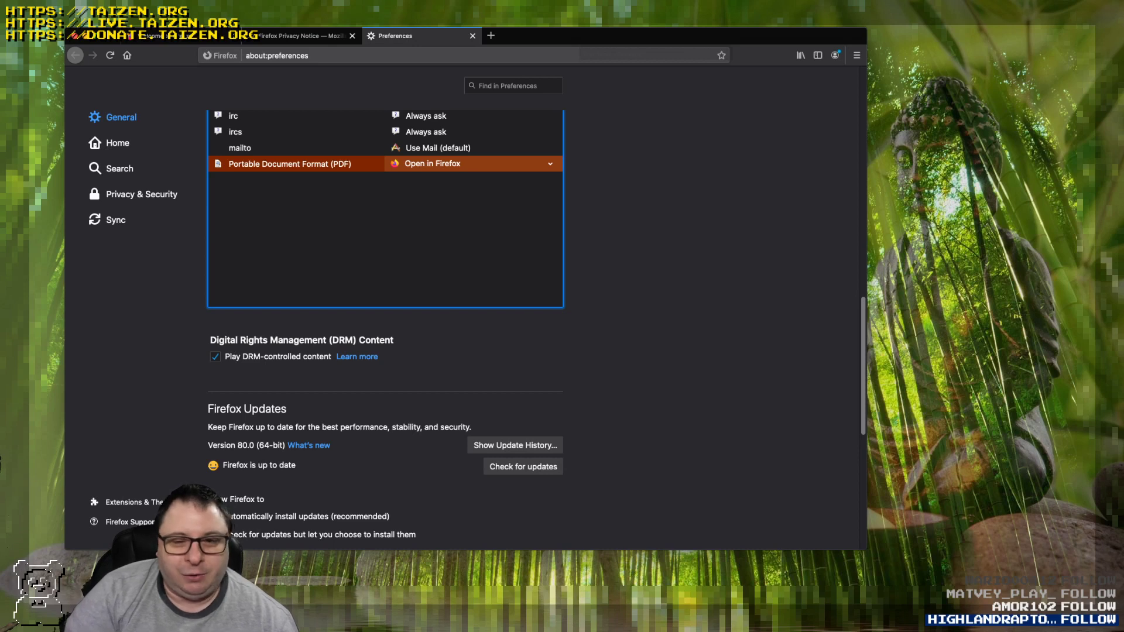
scroll(385, 328, "down", 5)
scroll(385, 328, "up", 4)
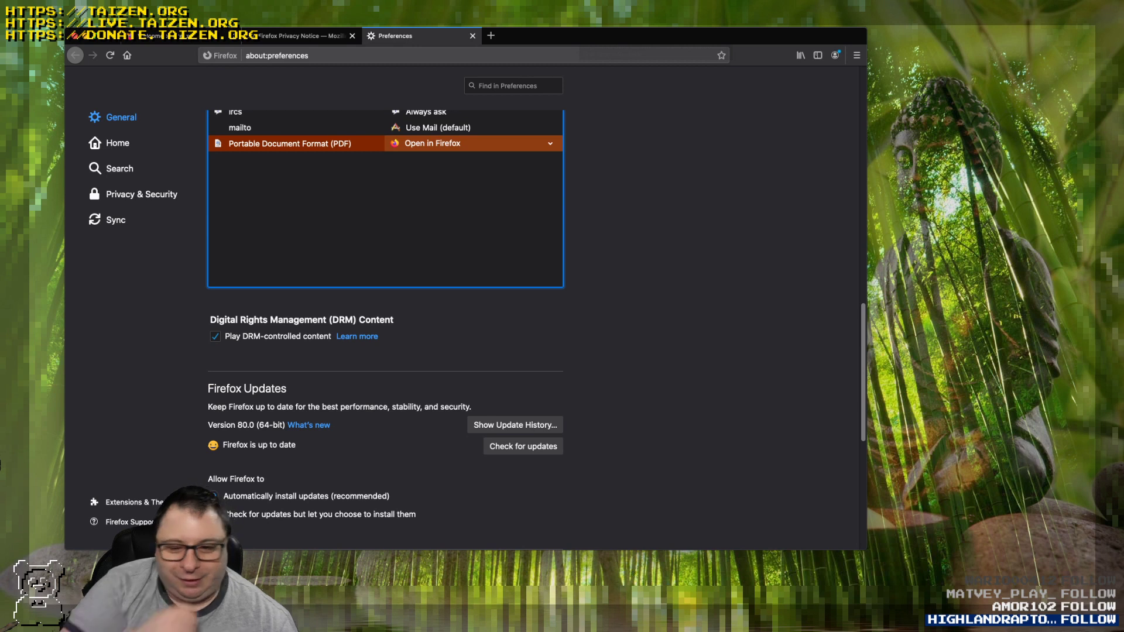
scroll(385, 327, "down", 2)
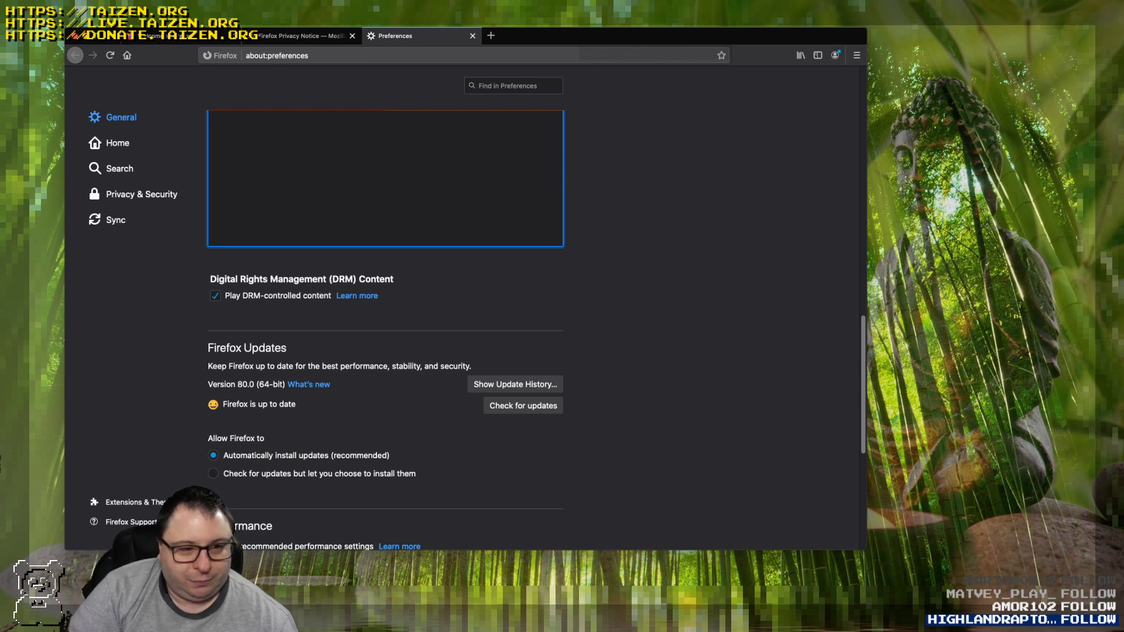
Look over the Performance, Browsing and Network Settings sections at the end of the General preferences.
scroll(385, 328, "down", 5)
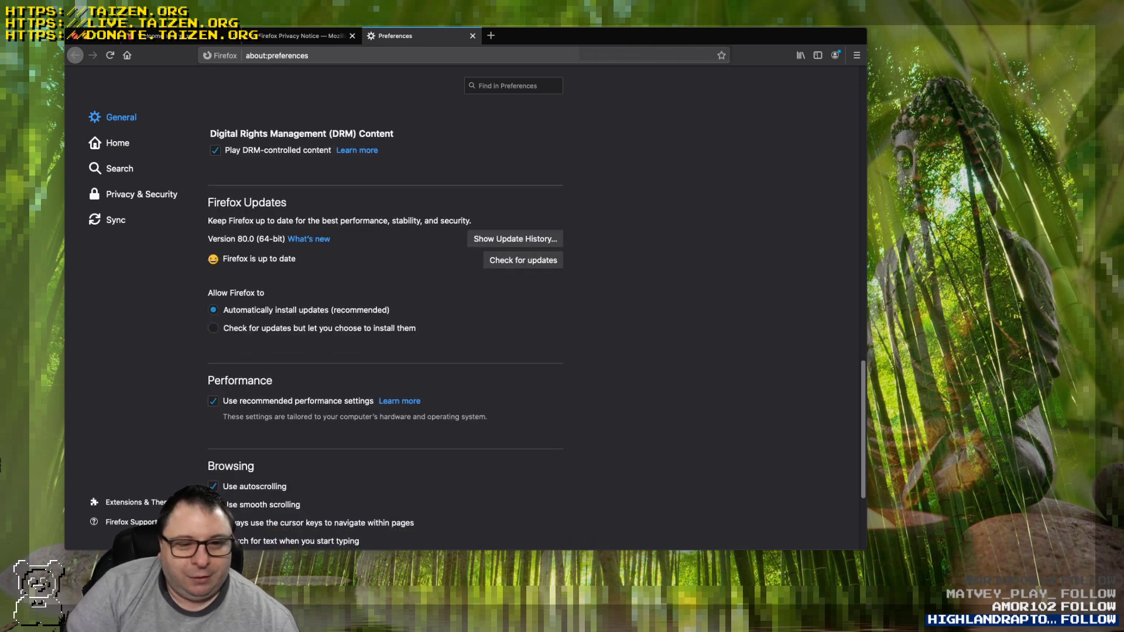
scroll(385, 328, "up", 1)
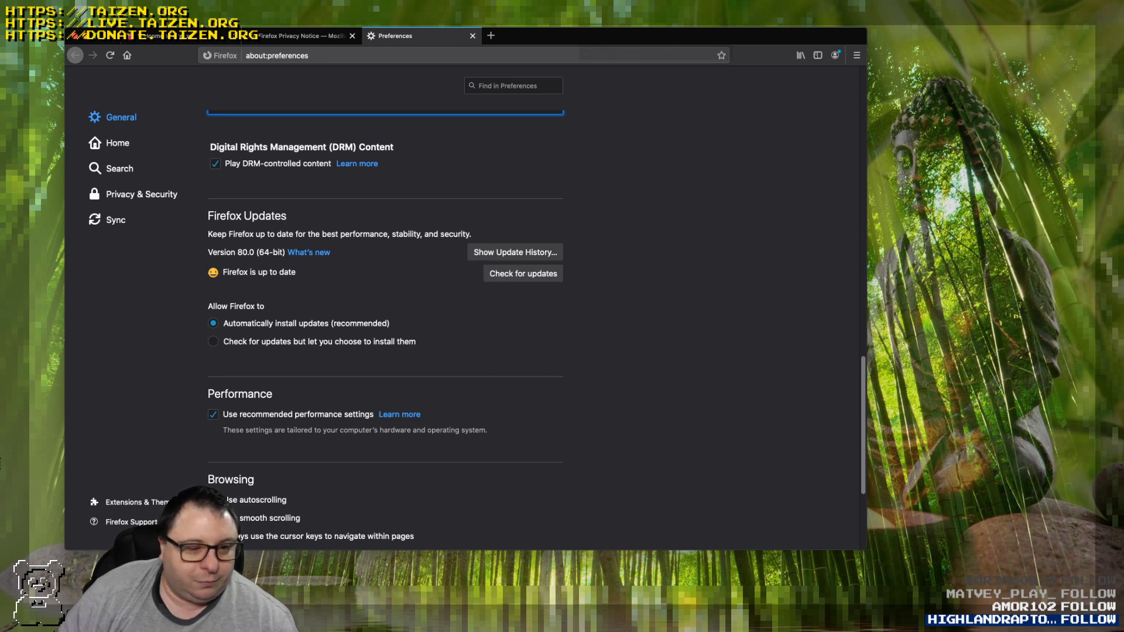
scroll(385, 327, "down", 3)
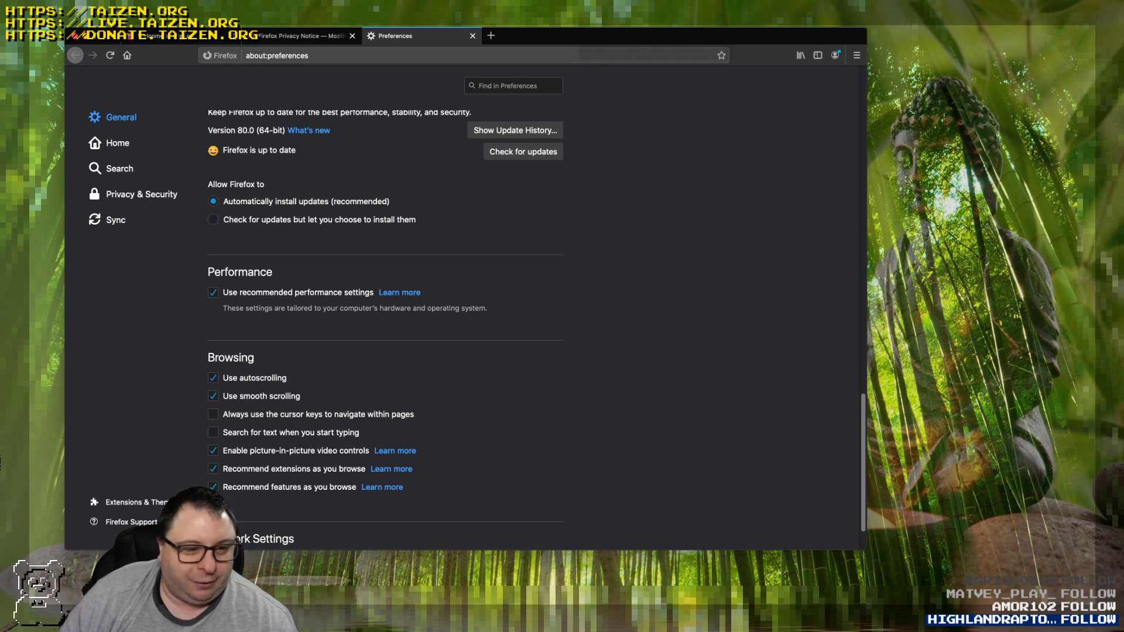
scroll(385, 327, "down", 2)
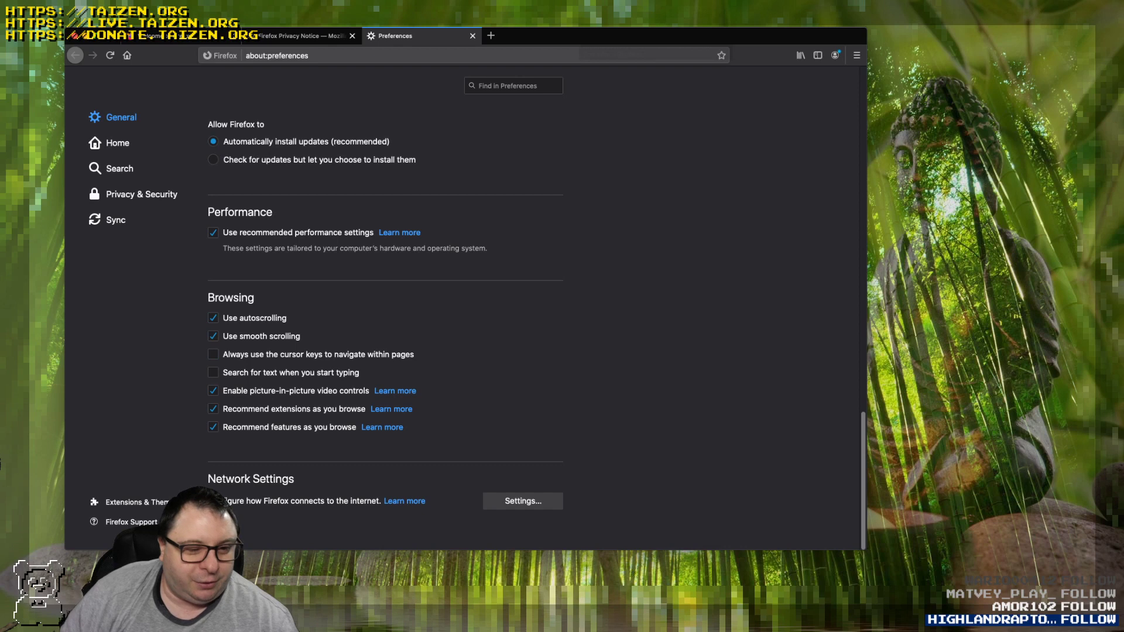
Open the network connection settings, view the proxy and DNS over HTTPS options, and close them without changes.
key("Tab")
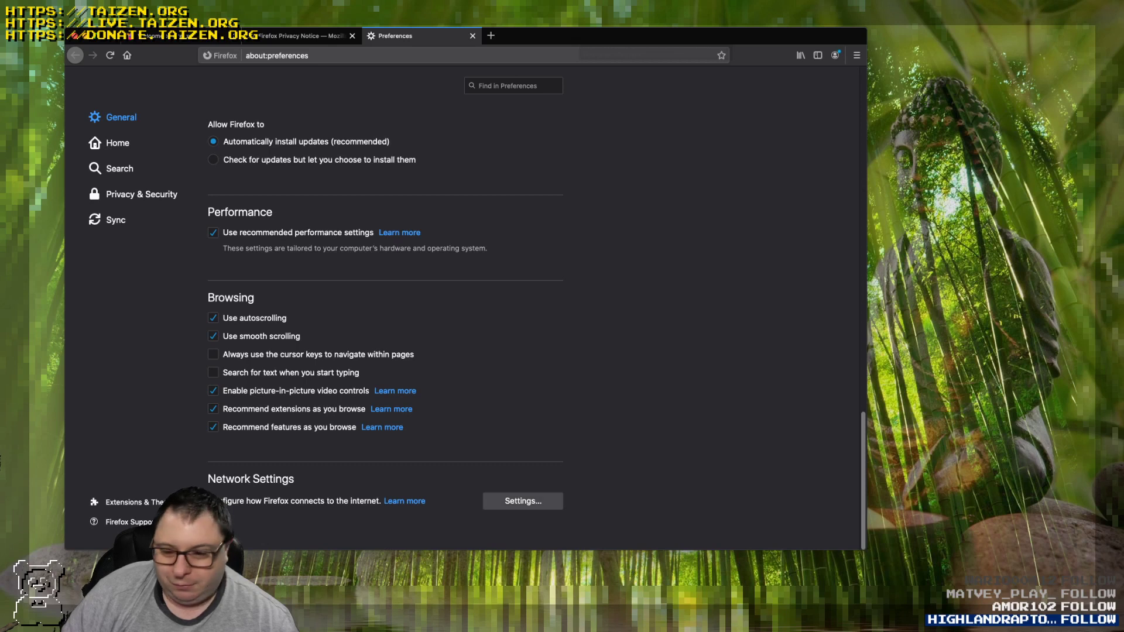
key("Return")
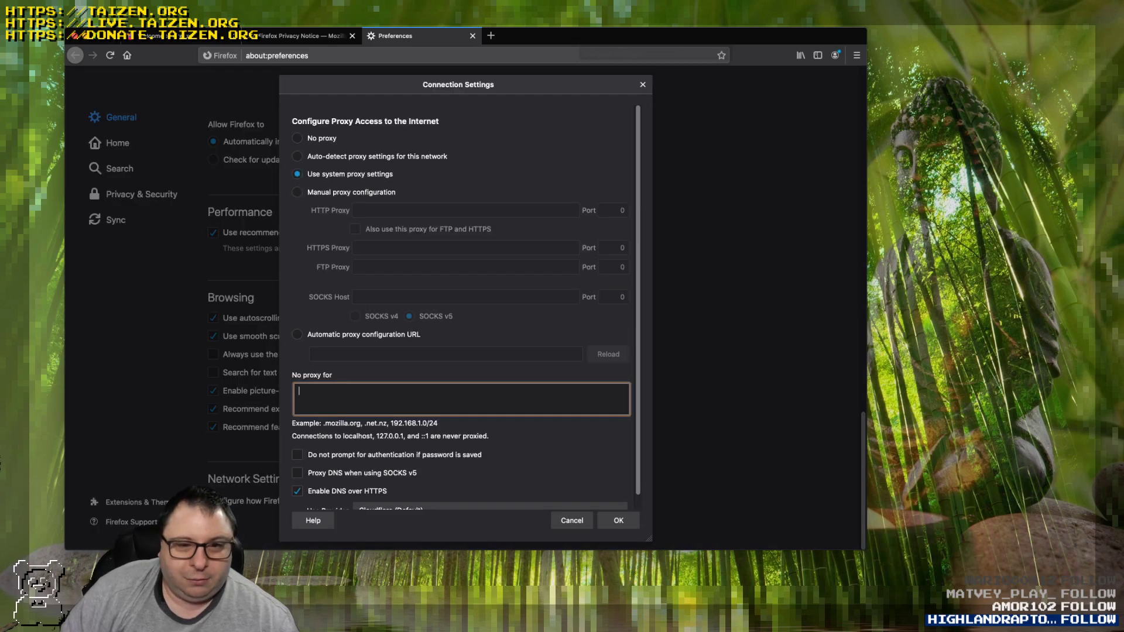
scroll(459, 304, "down", 1)
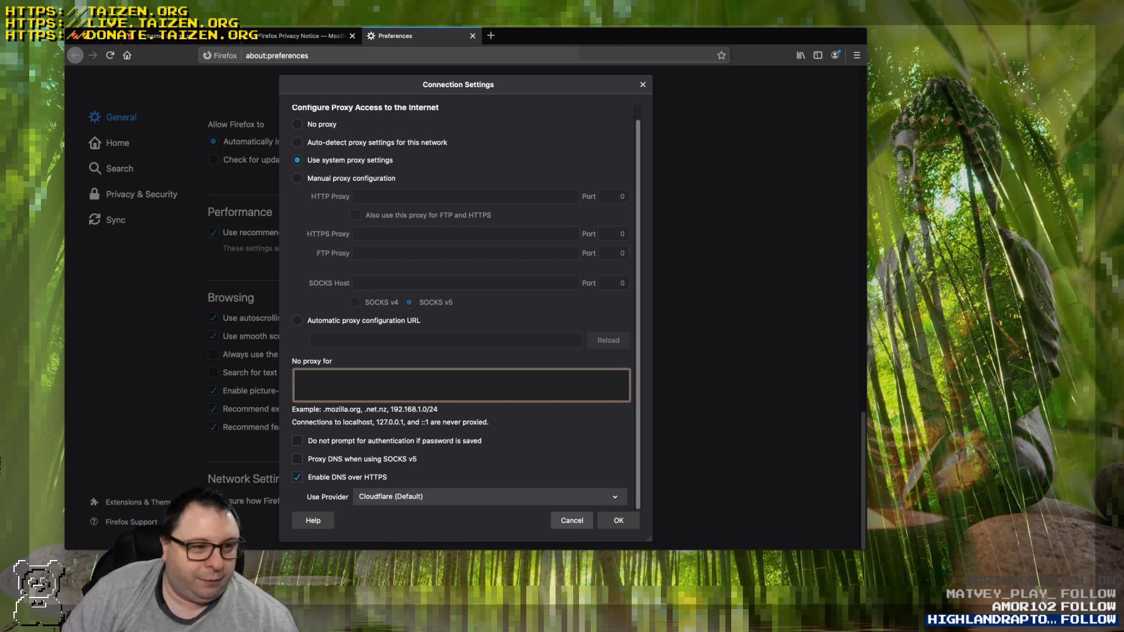
key("Escape")
View the Home preferences for new windows, tabs and Firefox Home content, and switch to the Search preferences.
scroll(385, 325, "up", 5)
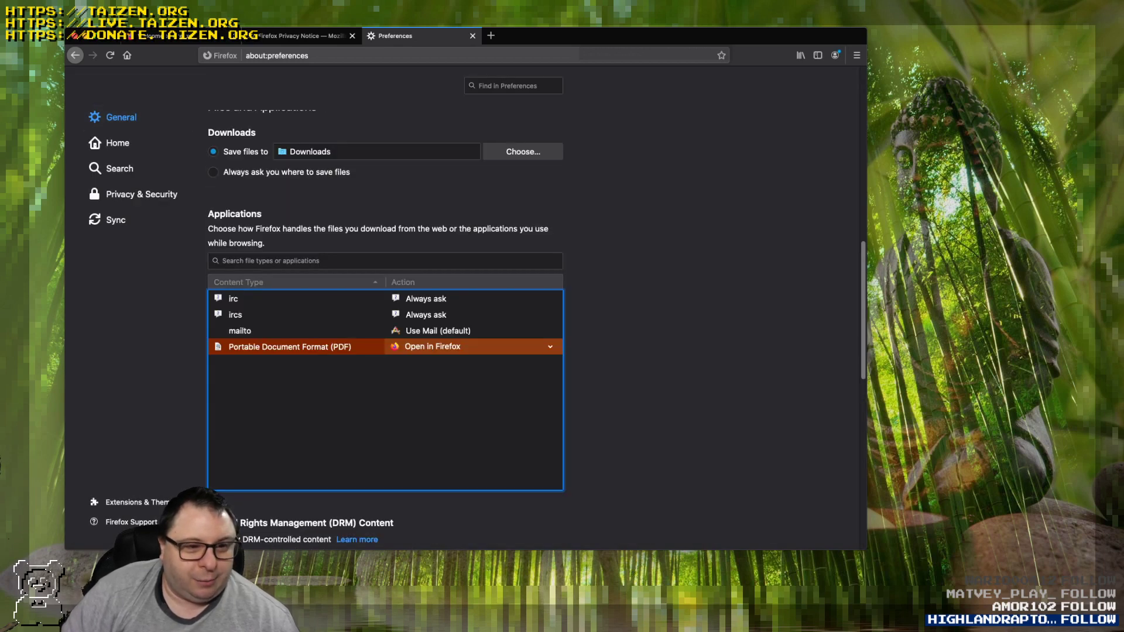
left_click(118, 143)
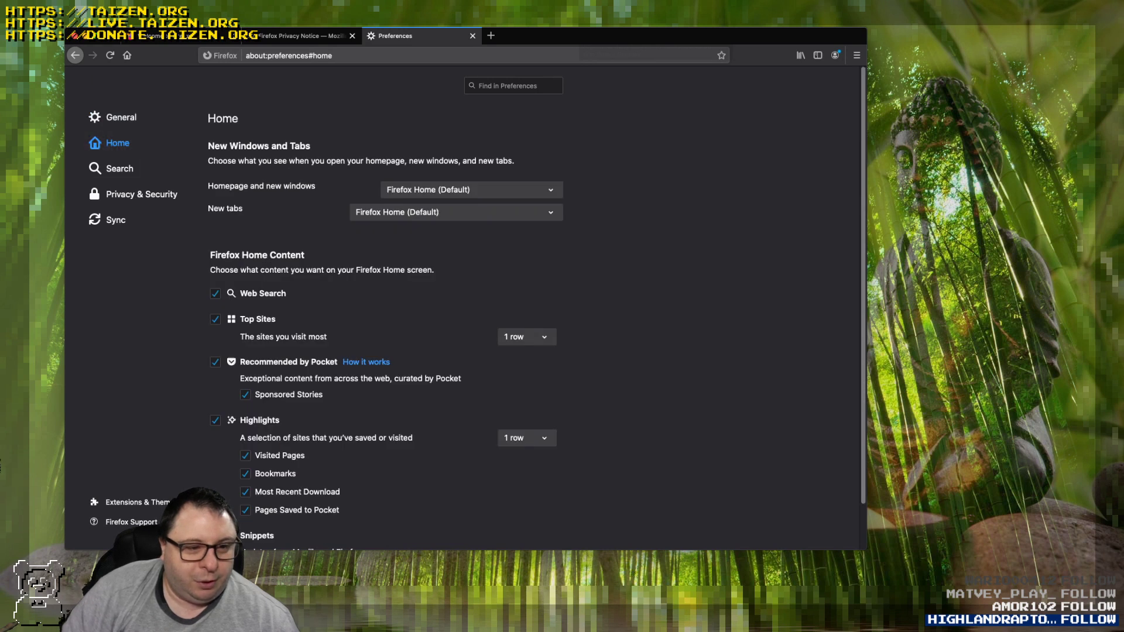
scroll(462, 345, "down", 2)
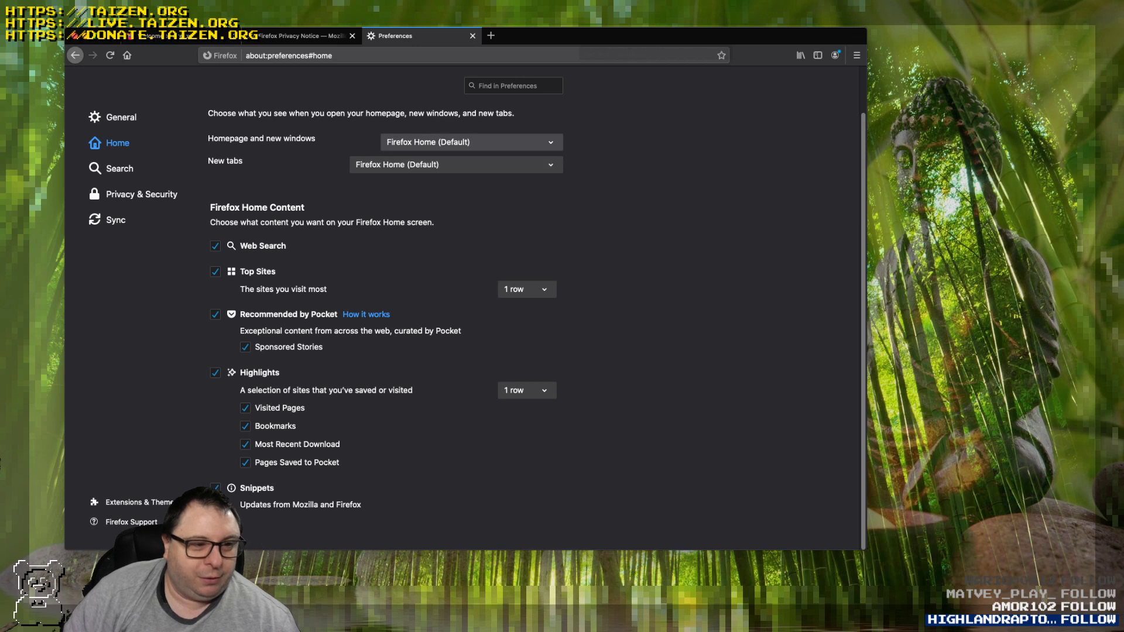
left_click(119, 168)
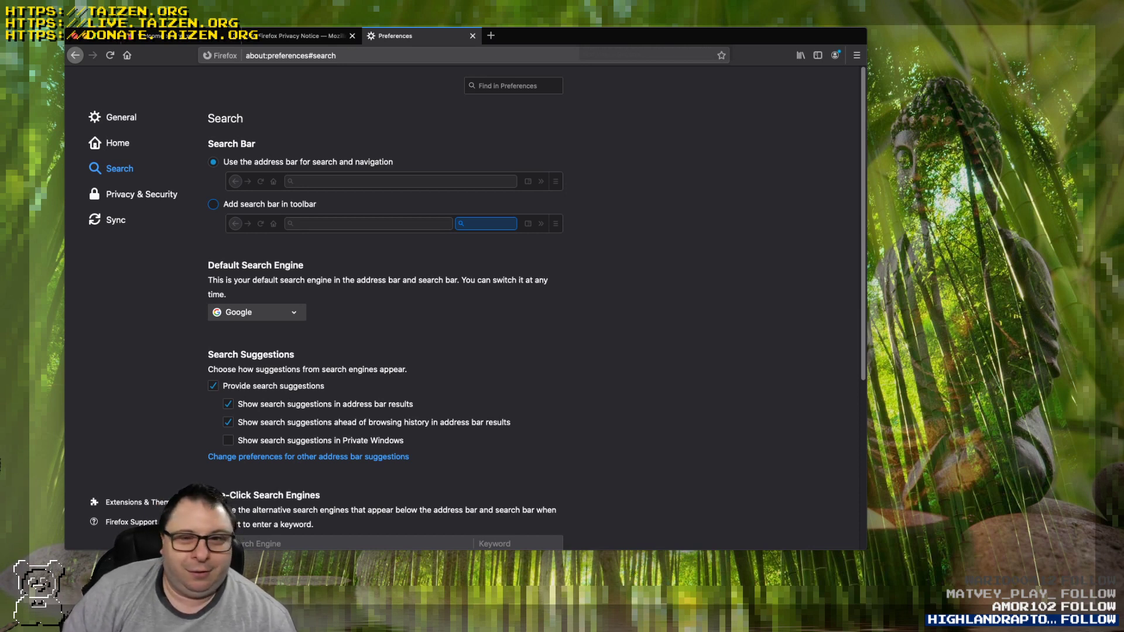
Try the separate search bar in the toolbar, and return to using the address bar for search and navigation.
left_click(213, 204)
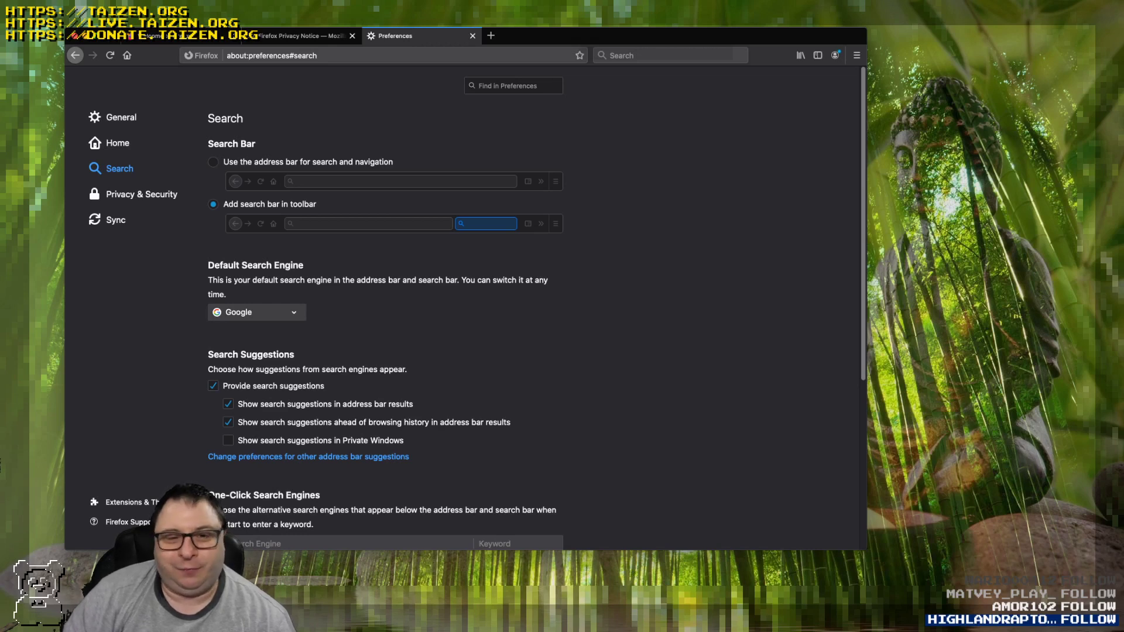
left_click(670, 55)
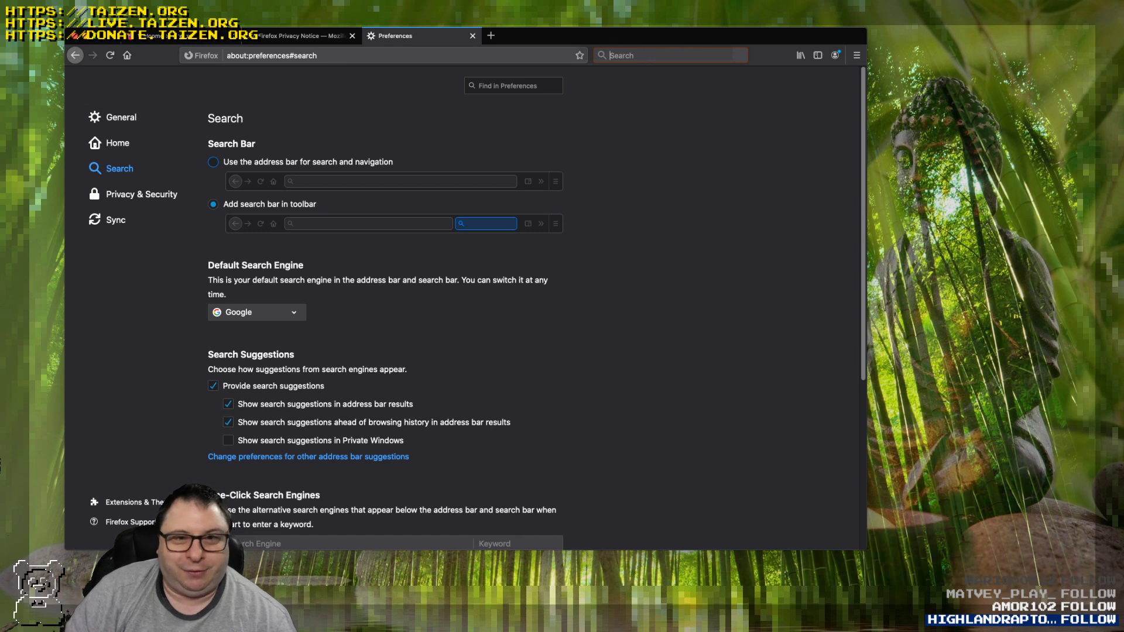
left_click(213, 162)
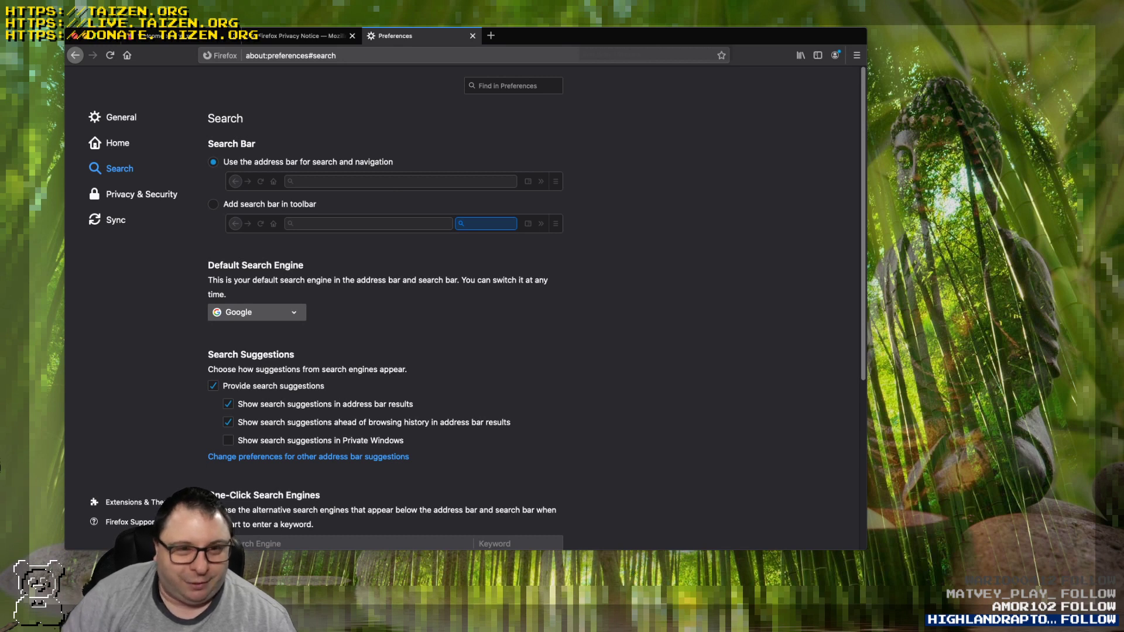
Set the default search engine to DuckDuckGo, and open the add-ons page for finding more search engines.
key("d")
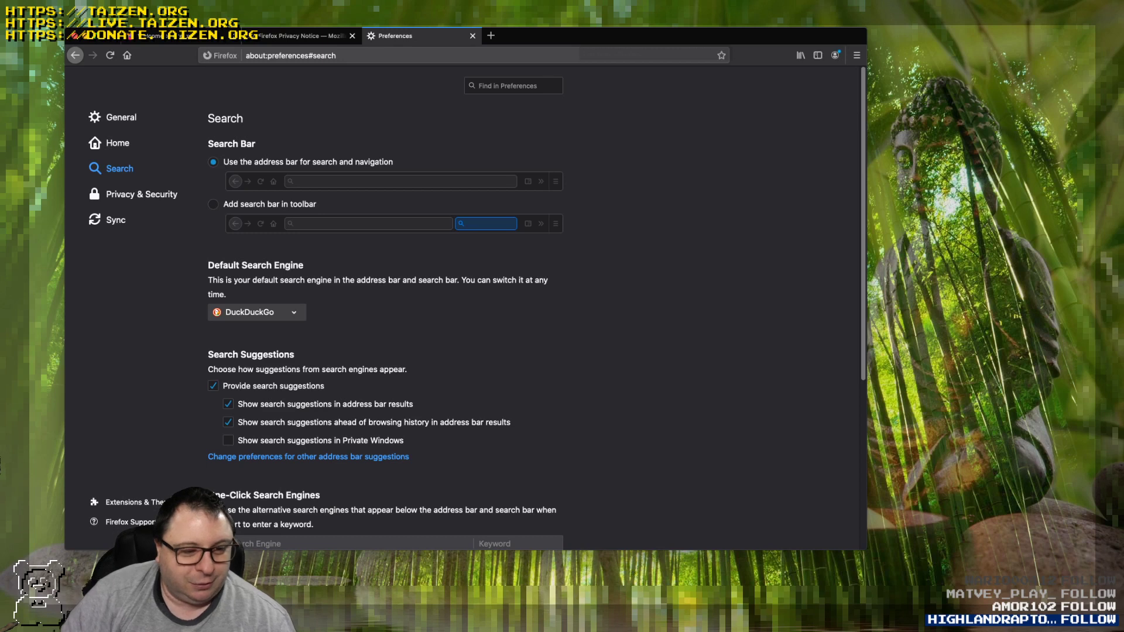
scroll(536, 310, "down", 5)
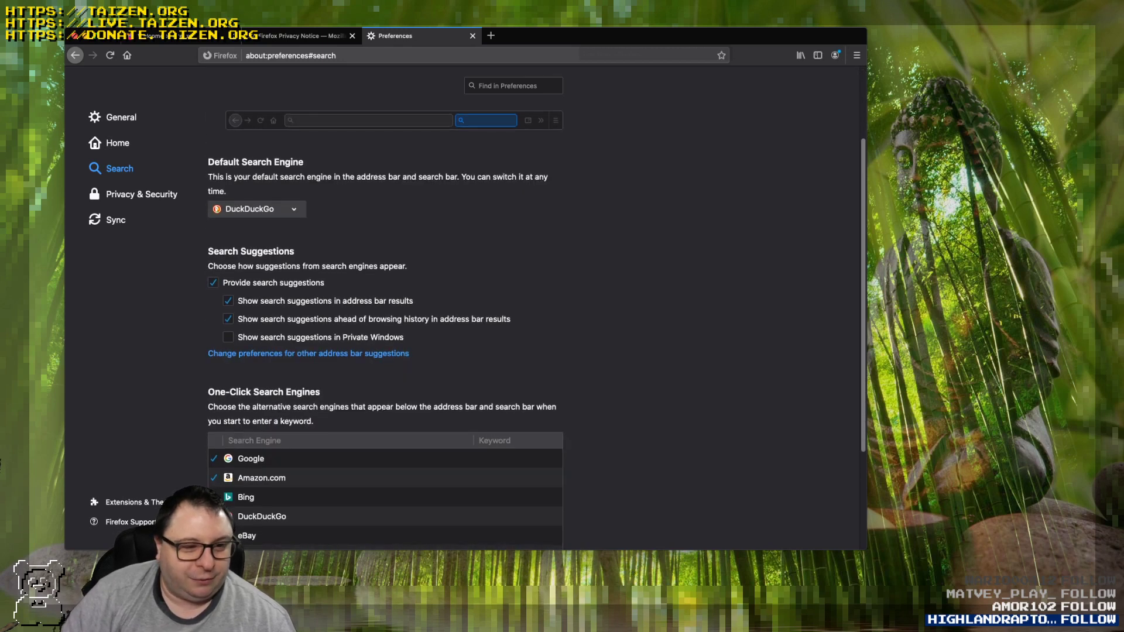
scroll(386, 310, "down", 3)
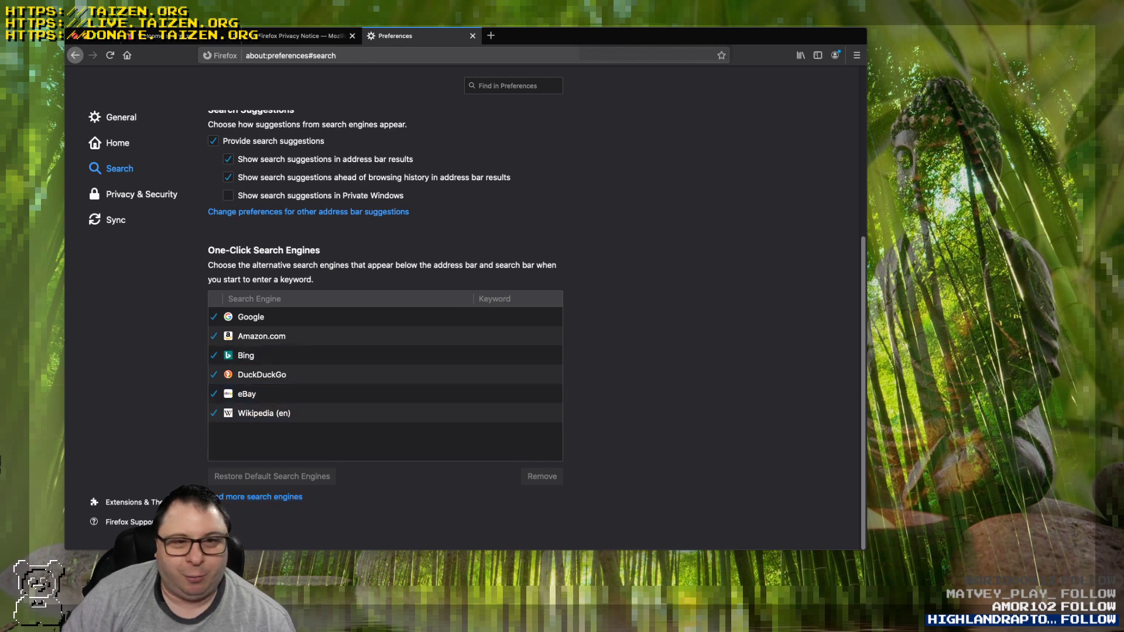
left_click(290, 497)
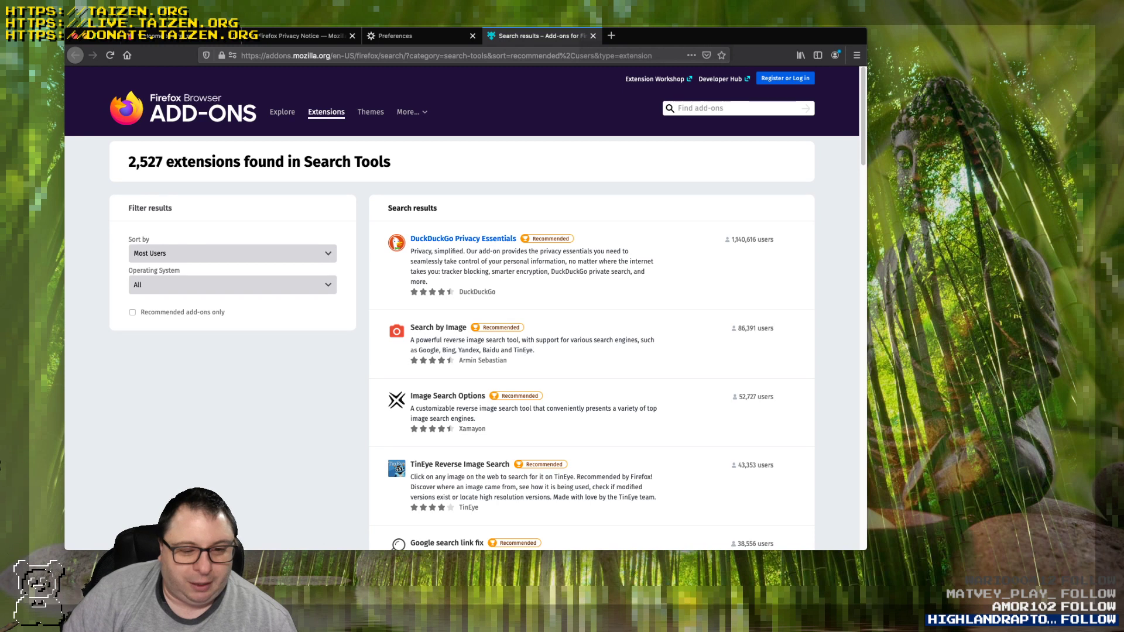
Browse the list of Search Tools extensions on the add-ons page, and close the page to return to the preferences.
scroll(463, 308, "down", 1)
scroll(462, 211, "down", 5)
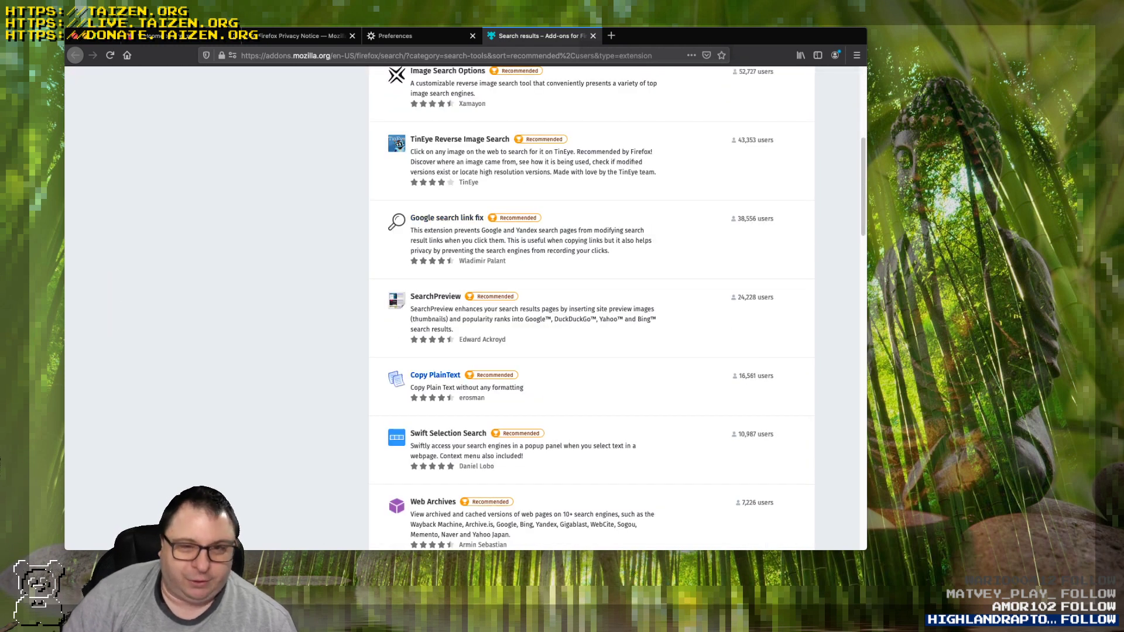
scroll(436, 375, "down", 1)
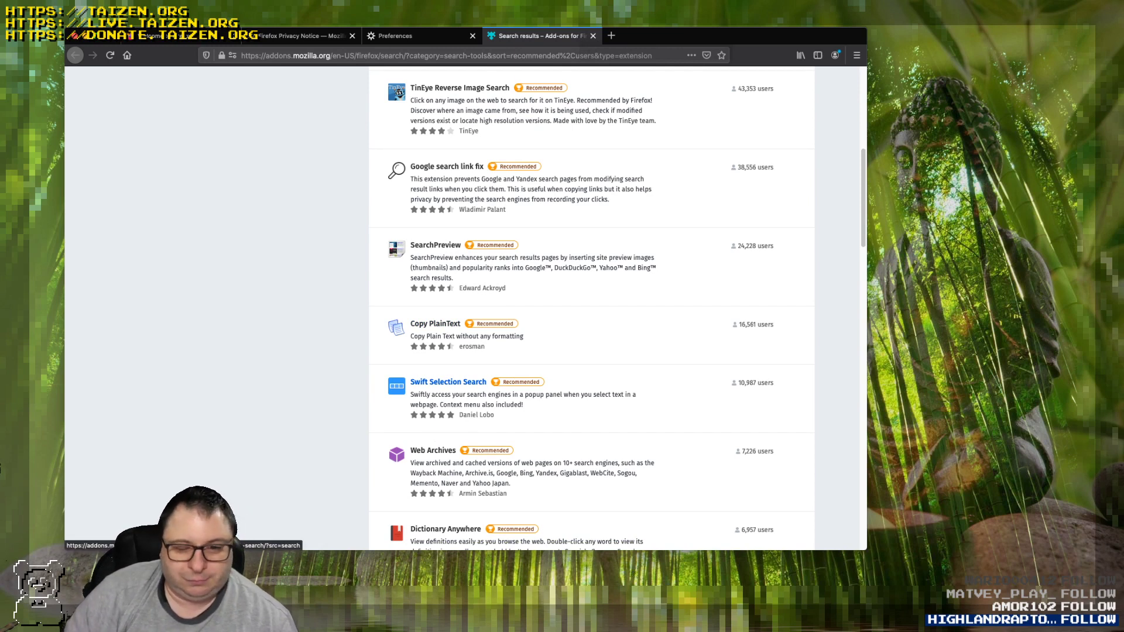
scroll(436, 357, "down", 3)
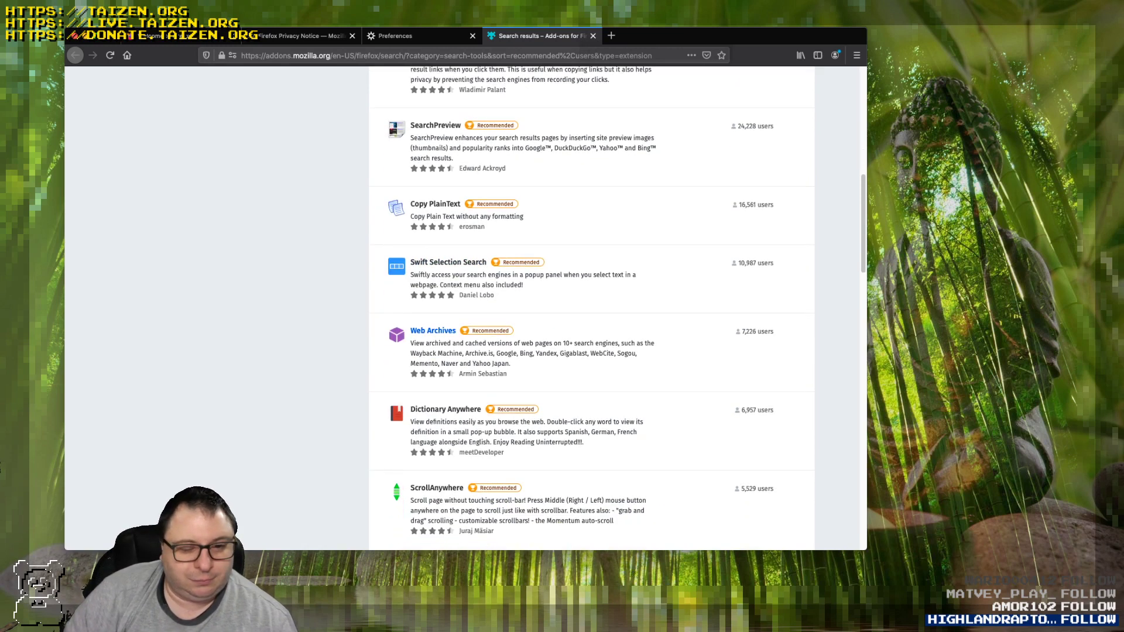
scroll(436, 352, "down", 3)
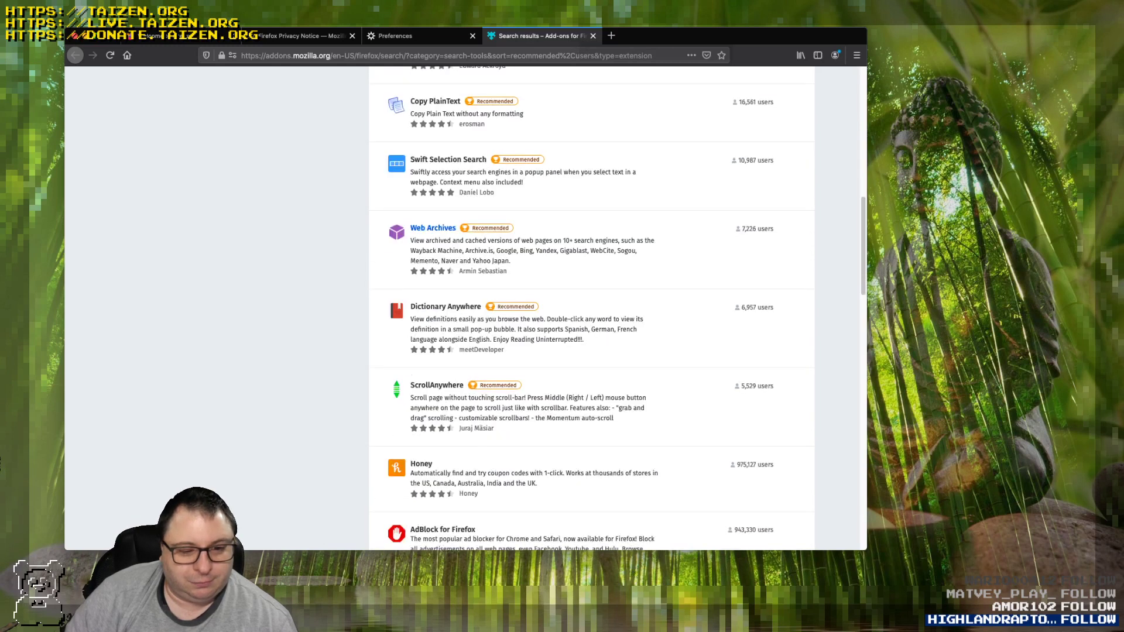
scroll(424, 312, "down", 3)
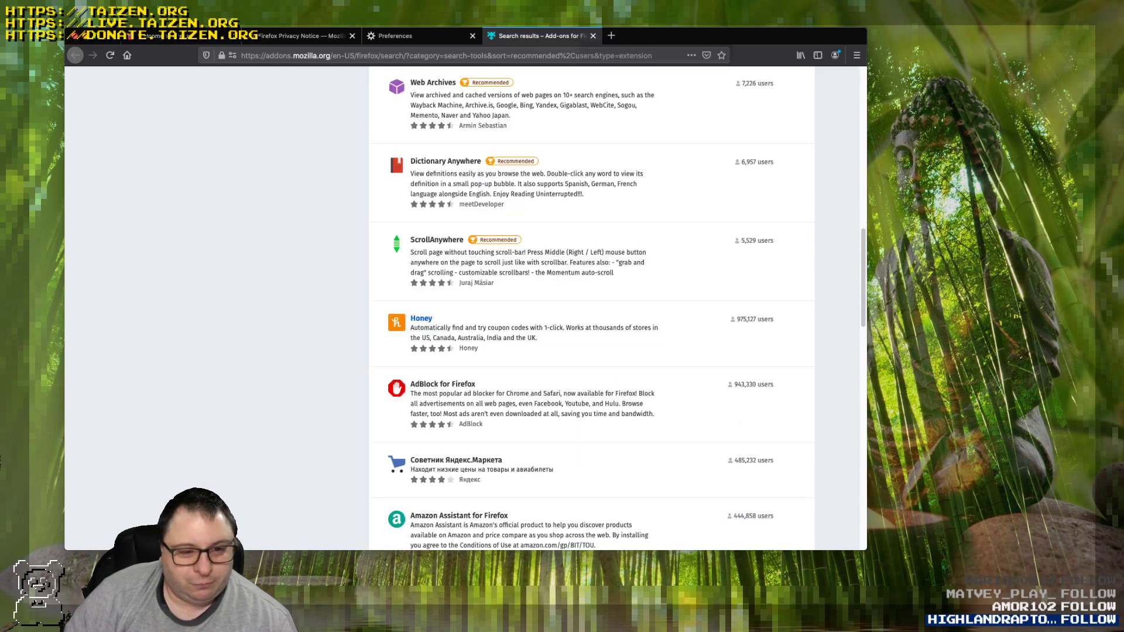
scroll(425, 327, "down", 3)
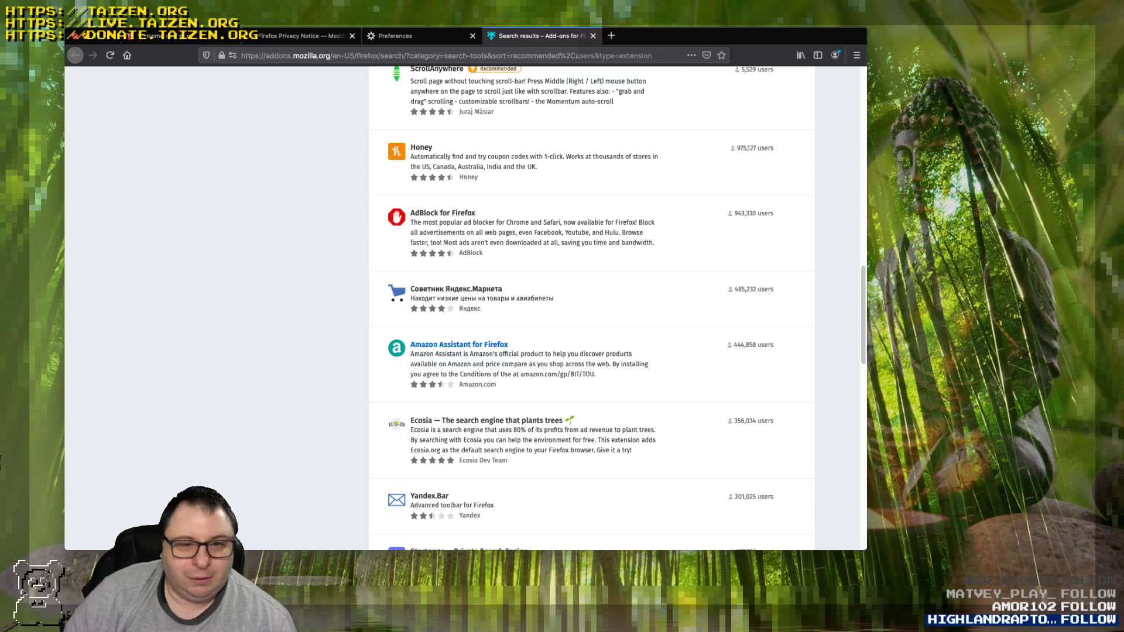
scroll(436, 337, "up", 15)
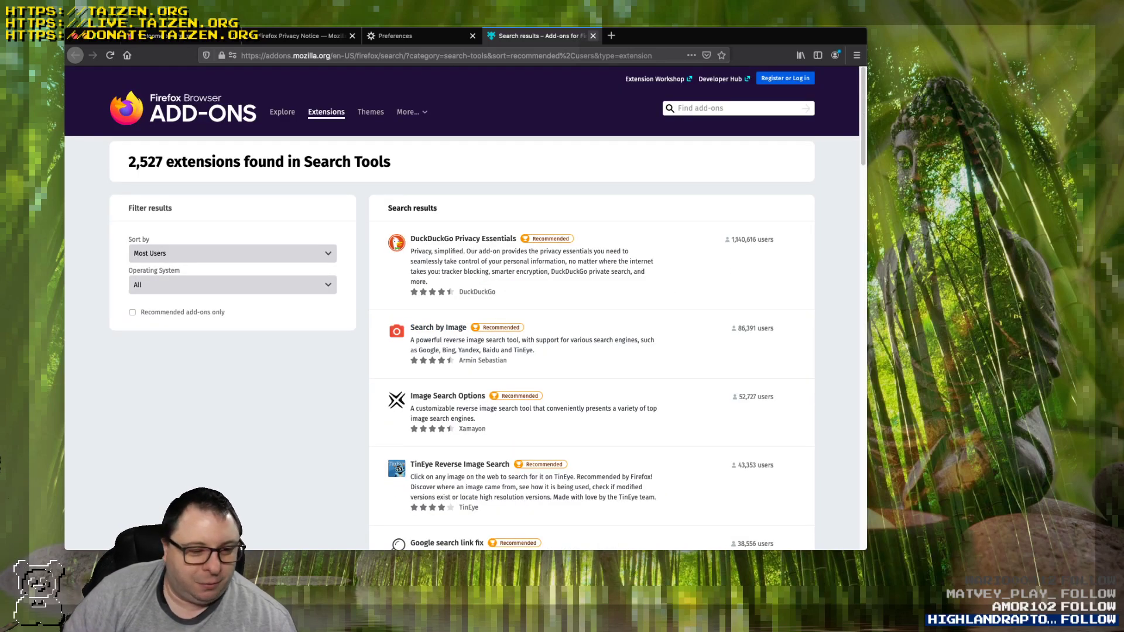
left_click(593, 35)
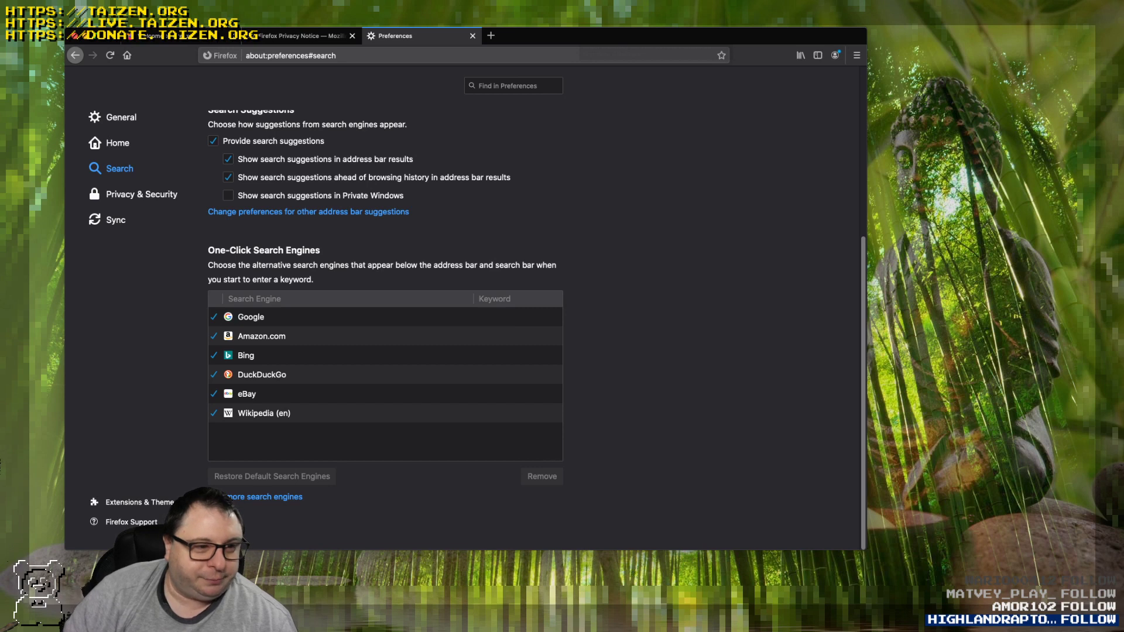
Open the Privacy & Security preferences and review the Enhanced Tracking Protection levels and the Do Not Track options.
scroll(385, 328, "up", 1)
left_click(141, 194)
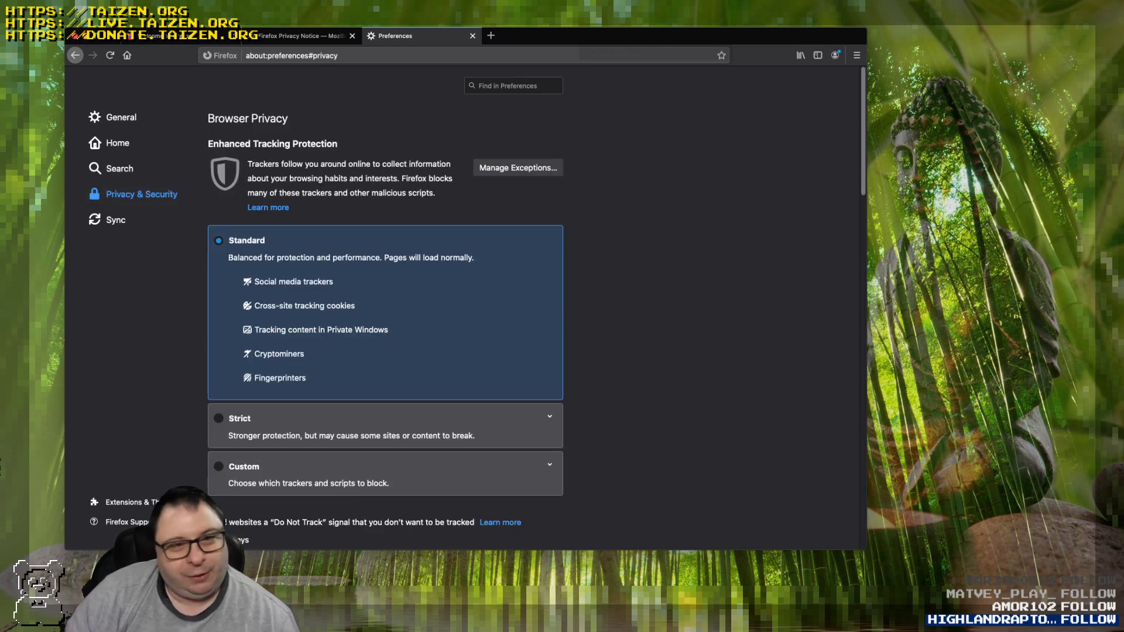
scroll(385, 305, "down", 5)
scroll(385, 305, "up", 5)
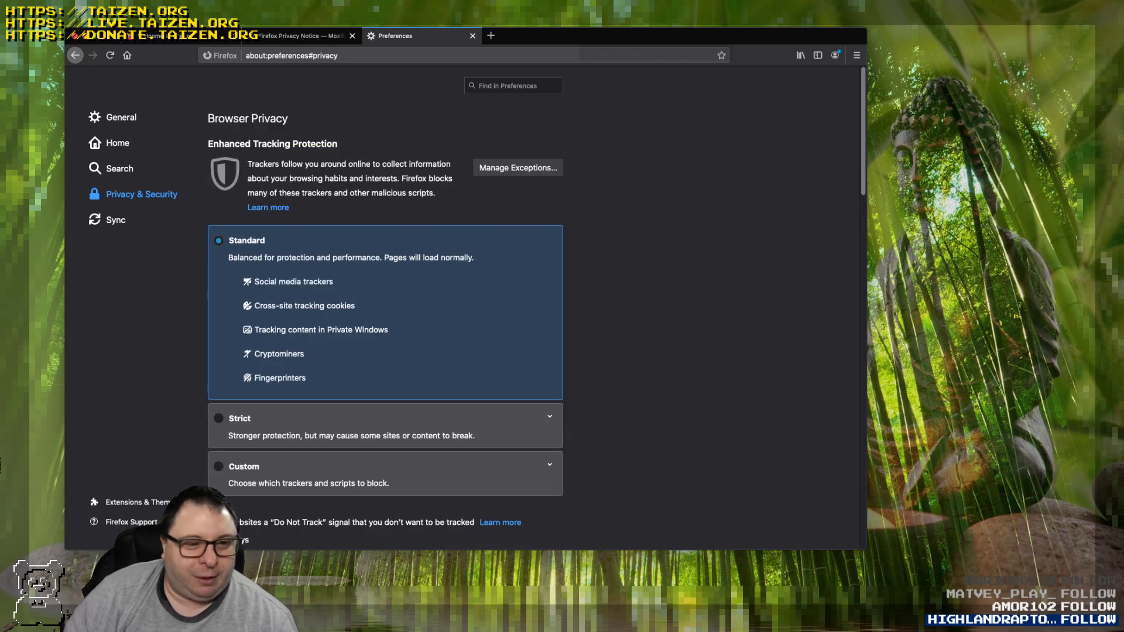
scroll(385, 304, "down", 3)
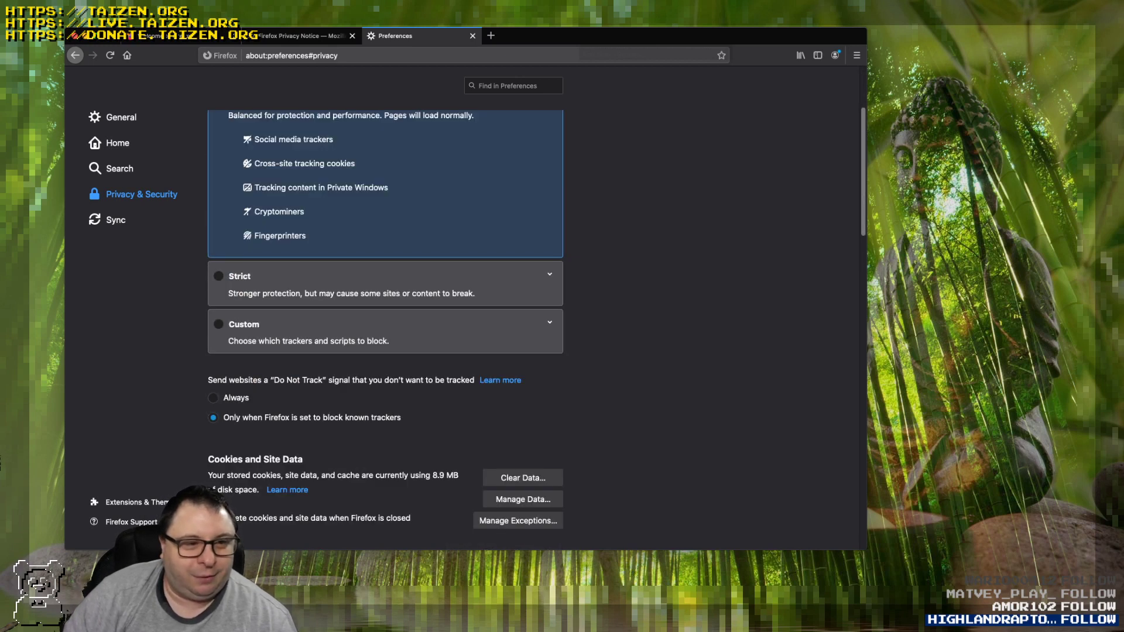
scroll(385, 304, "up", 3)
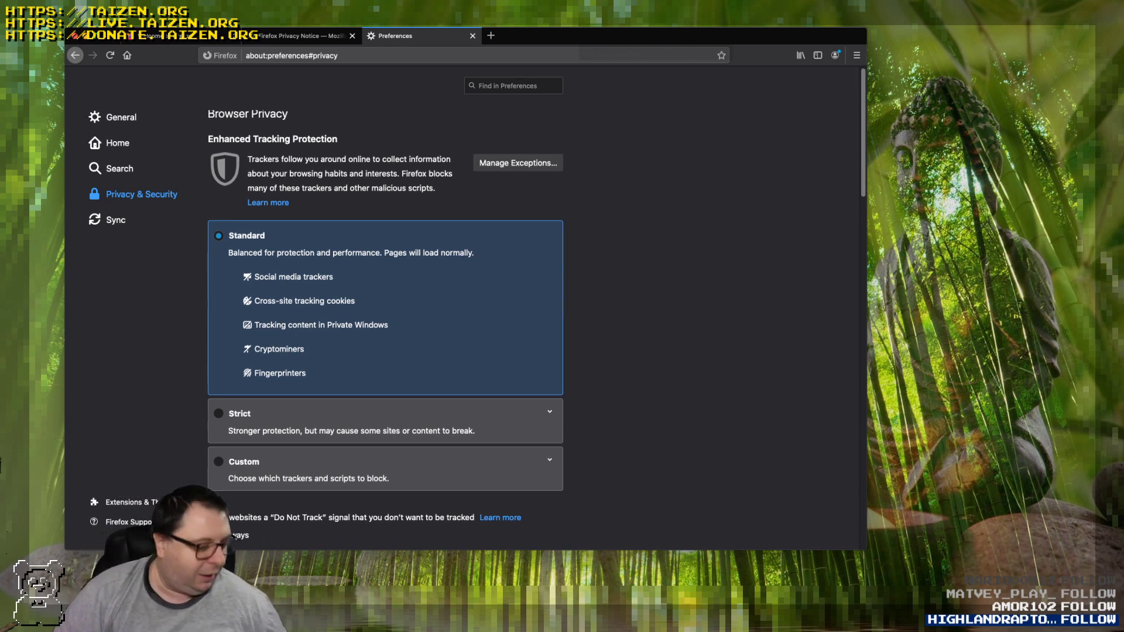
scroll(224, 534, "down", 3)
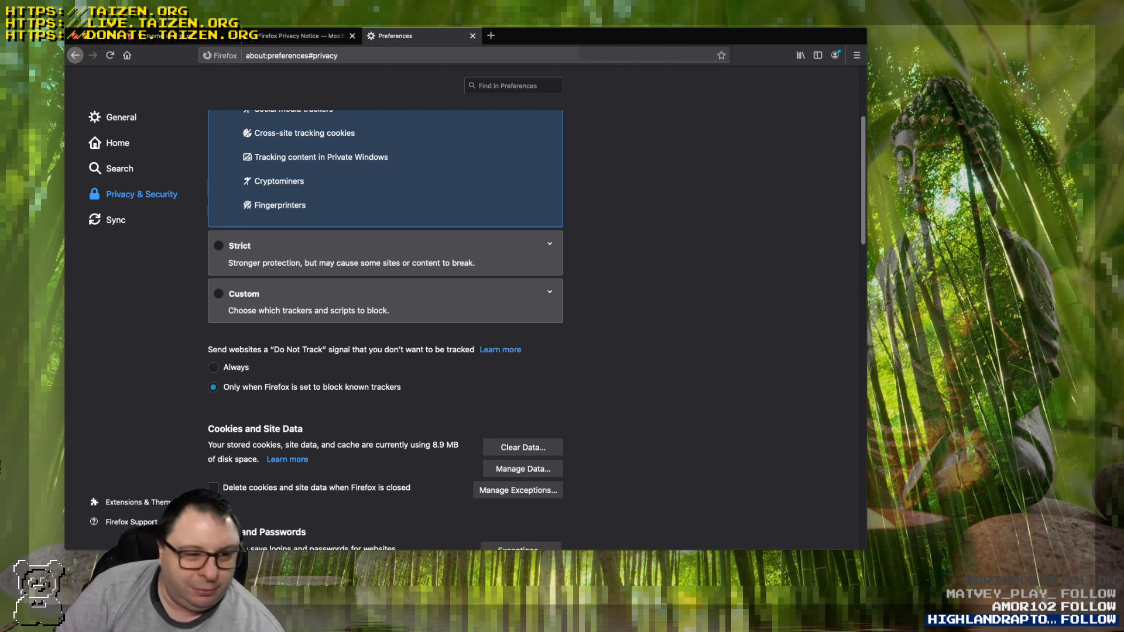
scroll(386, 328, "up", 3)
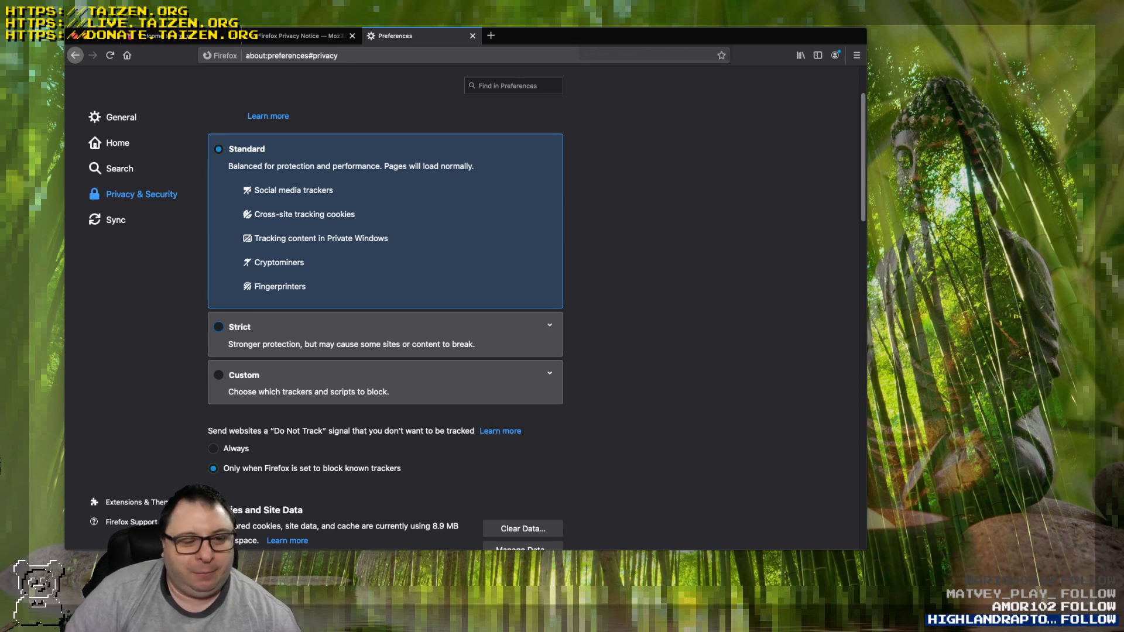
Set Enhanced Tracking Protection to Strict and review what that level blocks.
left_click(234, 326)
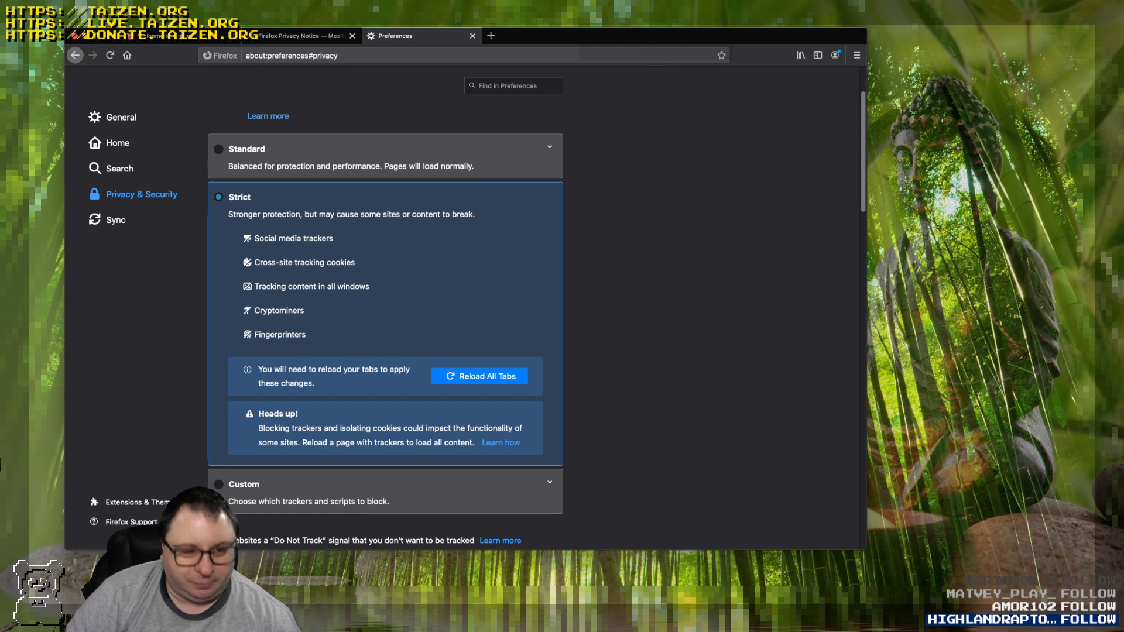
scroll(385, 322, "down", 4)
scroll(385, 322, "up", 4)
scroll(385, 322, "up", 1)
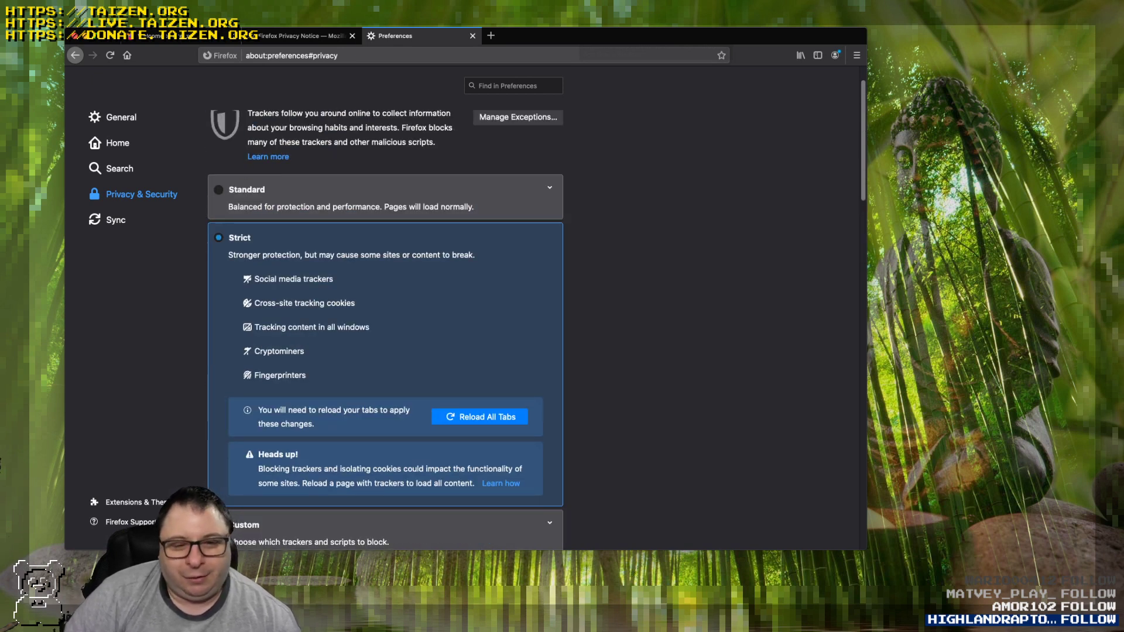
scroll(385, 321, "down", 4)
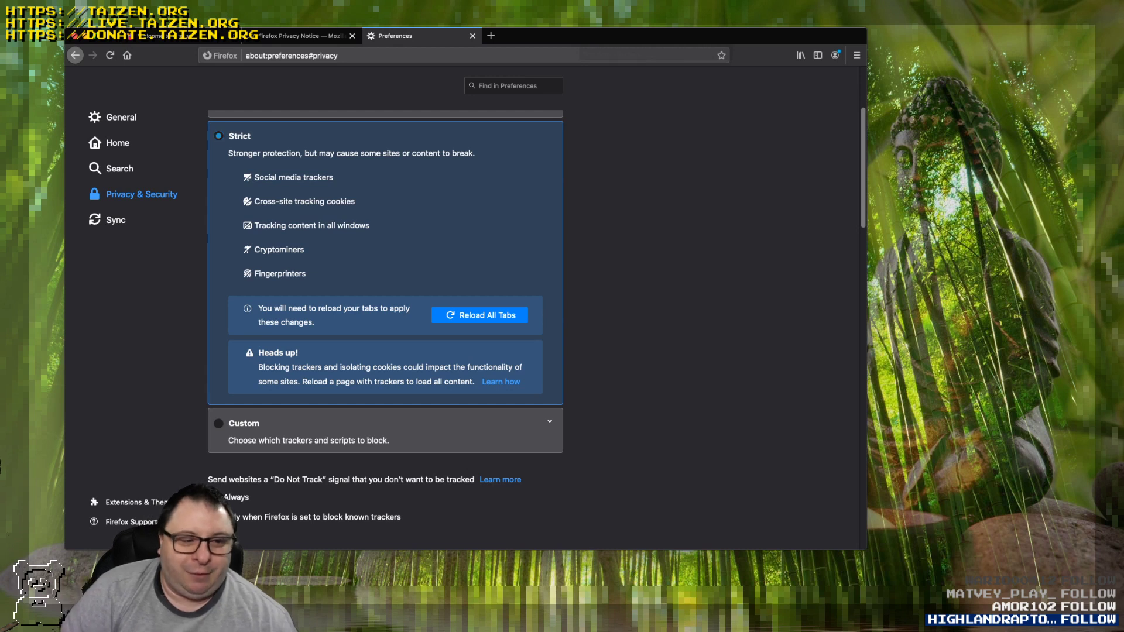
scroll(385, 328, "down", 5)
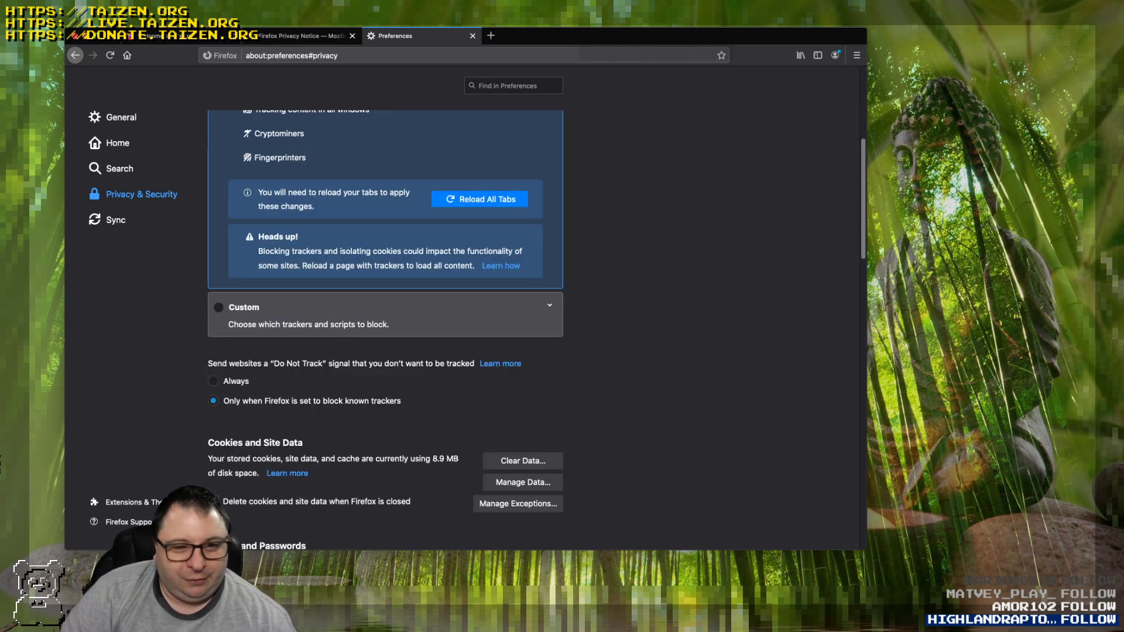
scroll(385, 328, "up", 8)
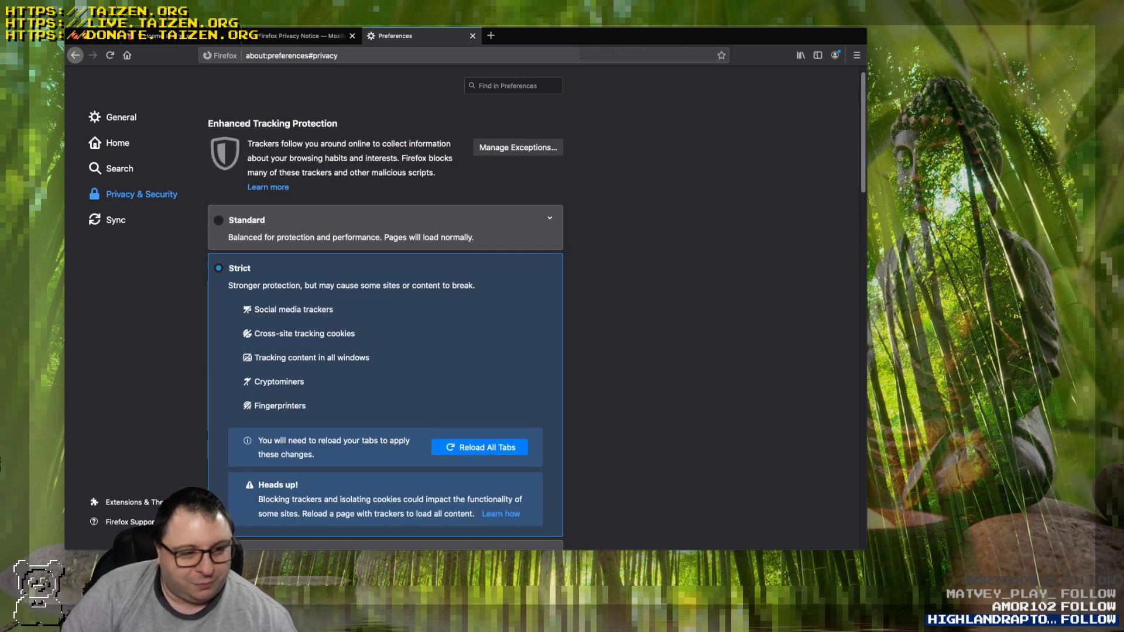
Try the Custom tracking protection level, and set Enhanced Tracking Protection back to Standard.
scroll(385, 327, "down", 6)
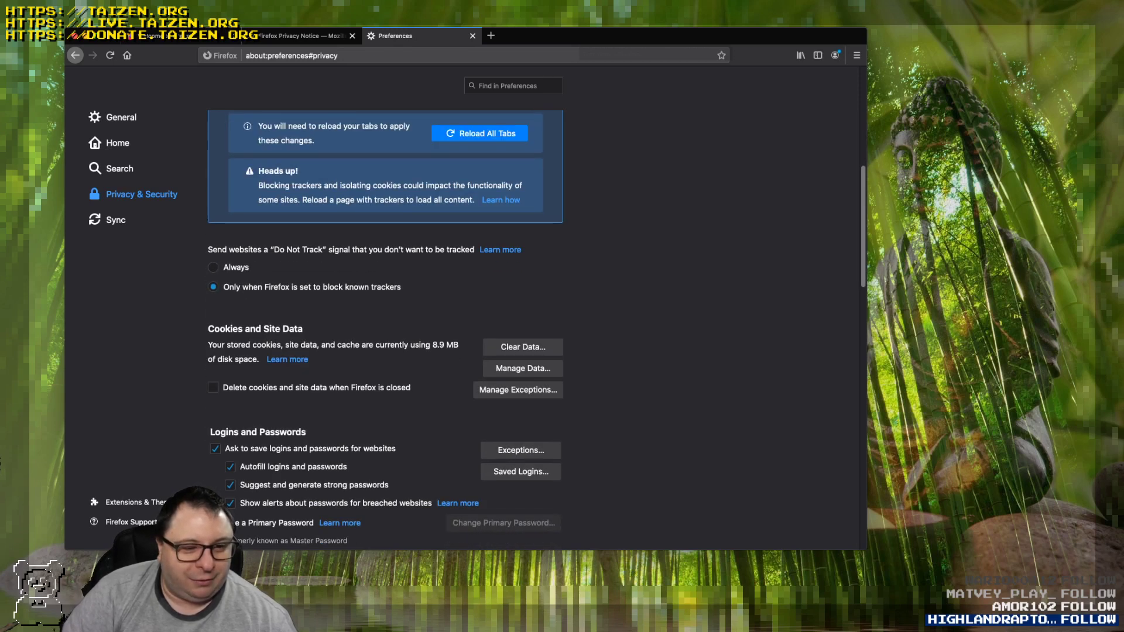
scroll(385, 328, "up", 6)
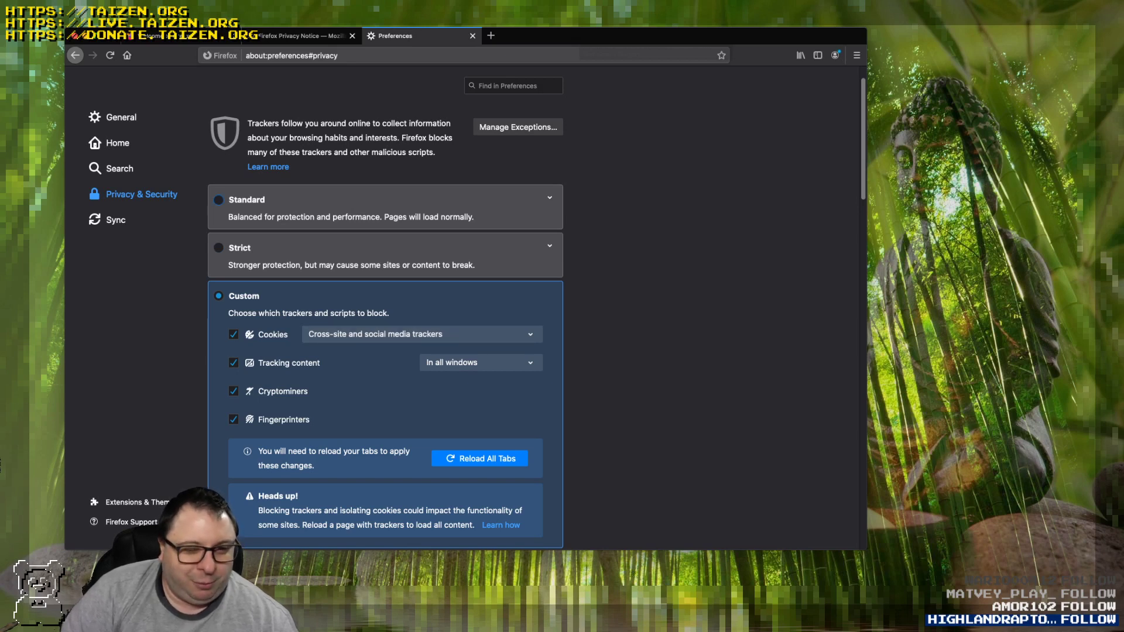
left_click(218, 199)
scroll(385, 322, "down", 1)
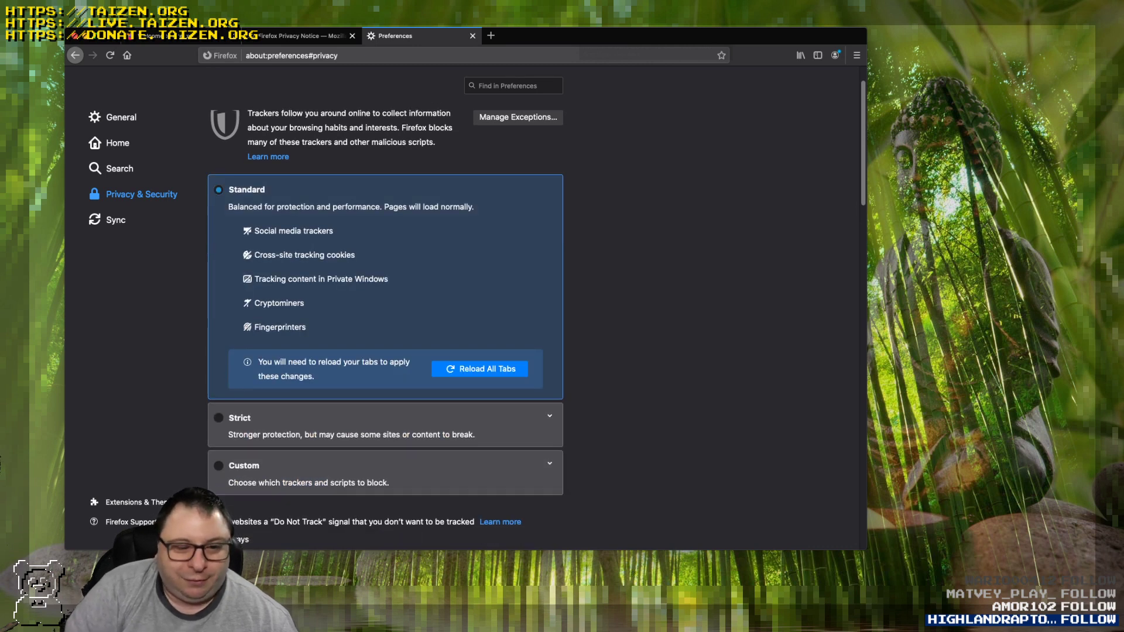
Review the Cookies and Site Data and Logins and Passwords preferences, and view the Primary Password setup without setting one.
scroll(385, 322, "down", 10)
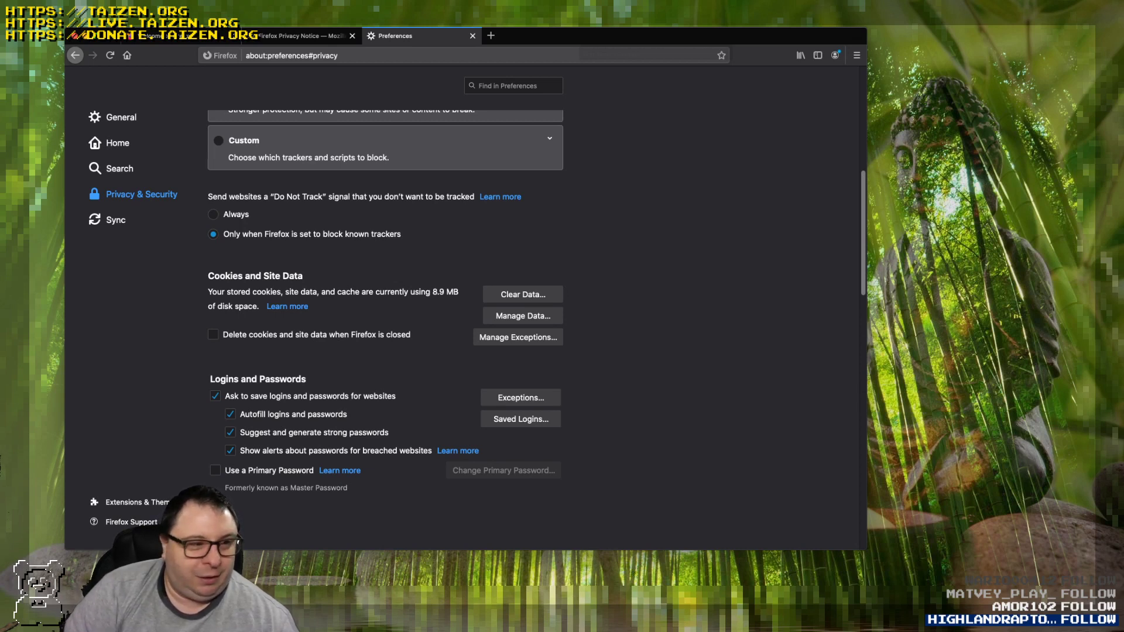
scroll(536, 374, "down", 3)
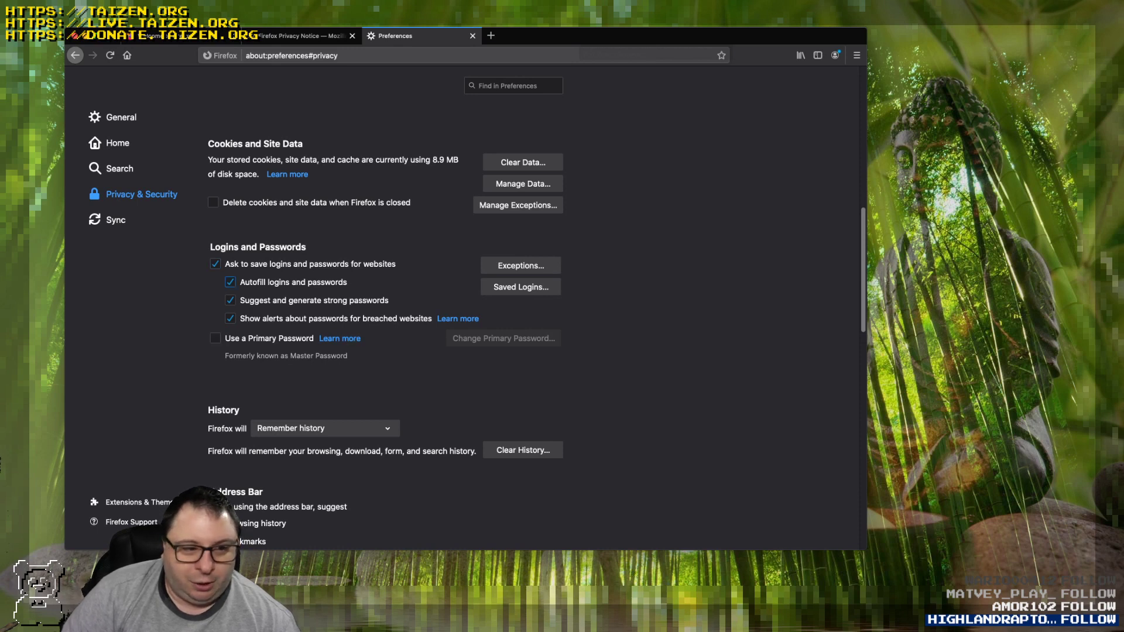
scroll(462, 304, "down", 2)
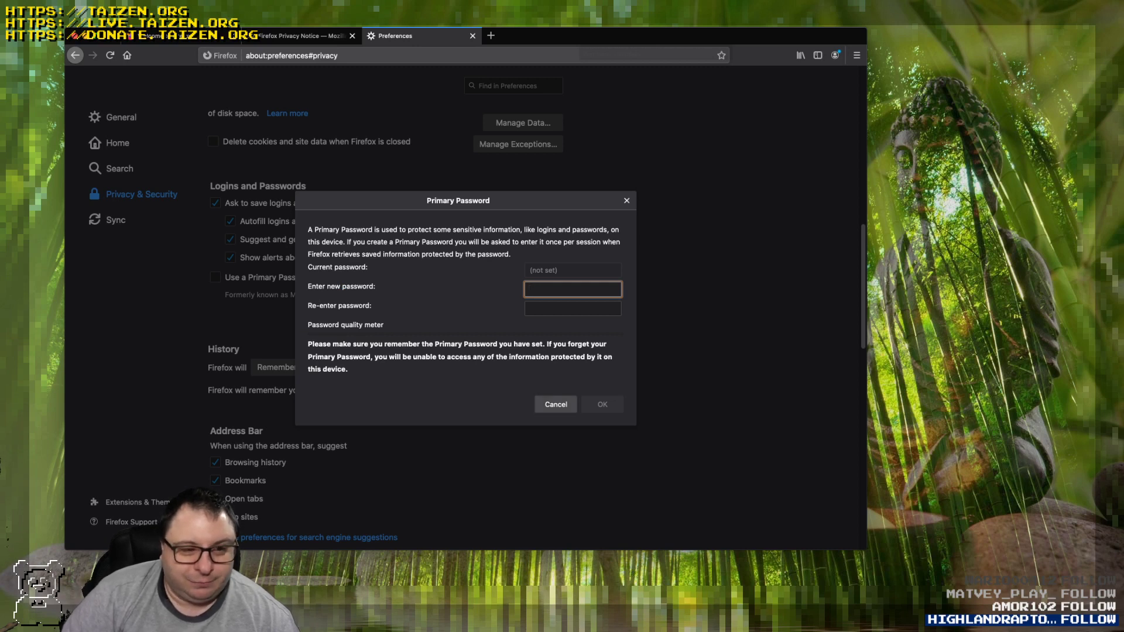
key("Escape")
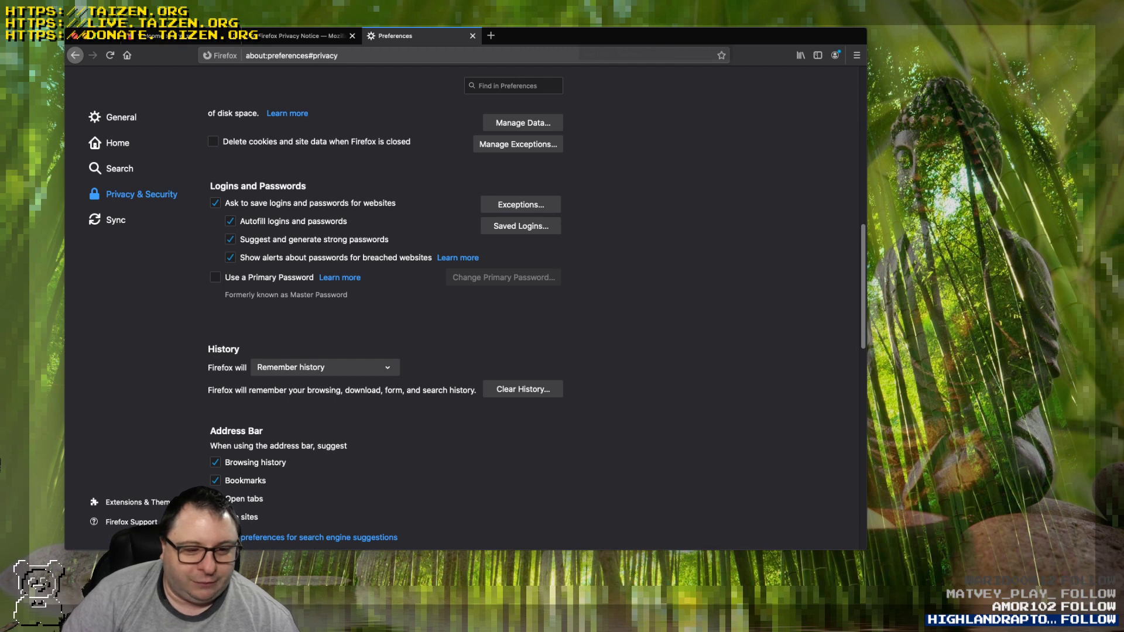
Review the History, Address Bar, Permissions and Firefox Data Collection and Use preferences.
scroll(385, 326, "down", 4)
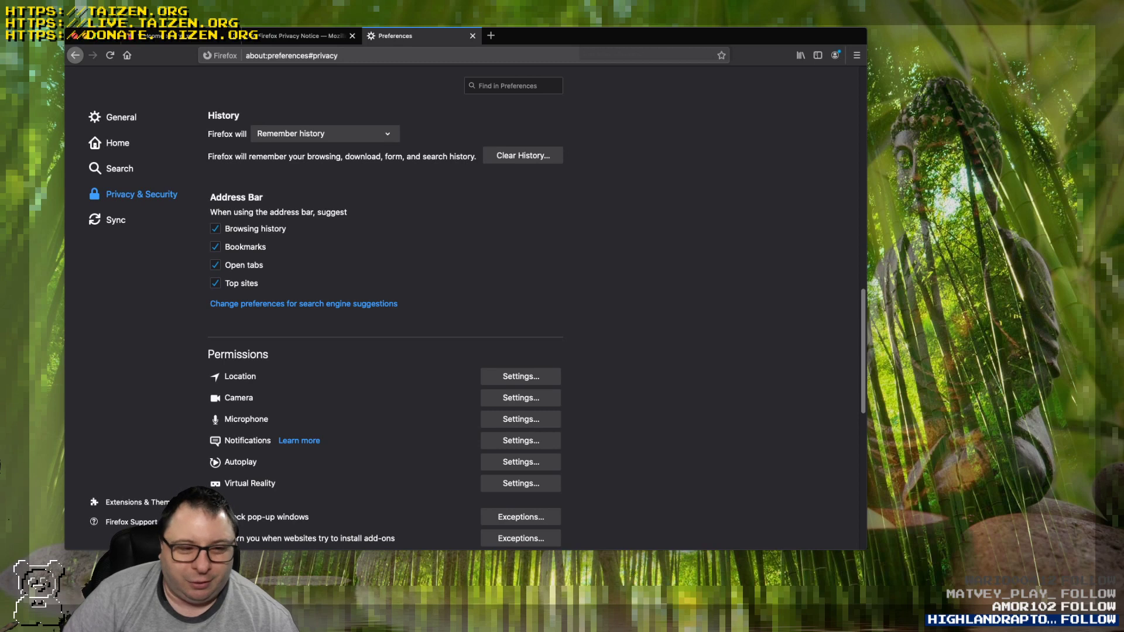
scroll(537, 329, "down", 1)
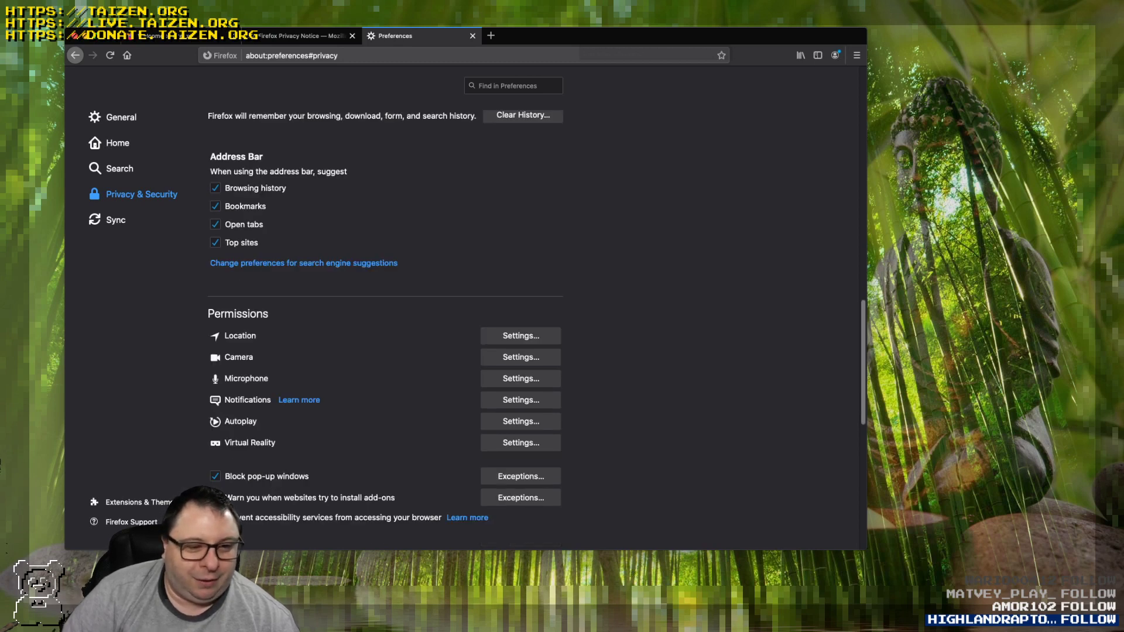
scroll(386, 307, "down", 2)
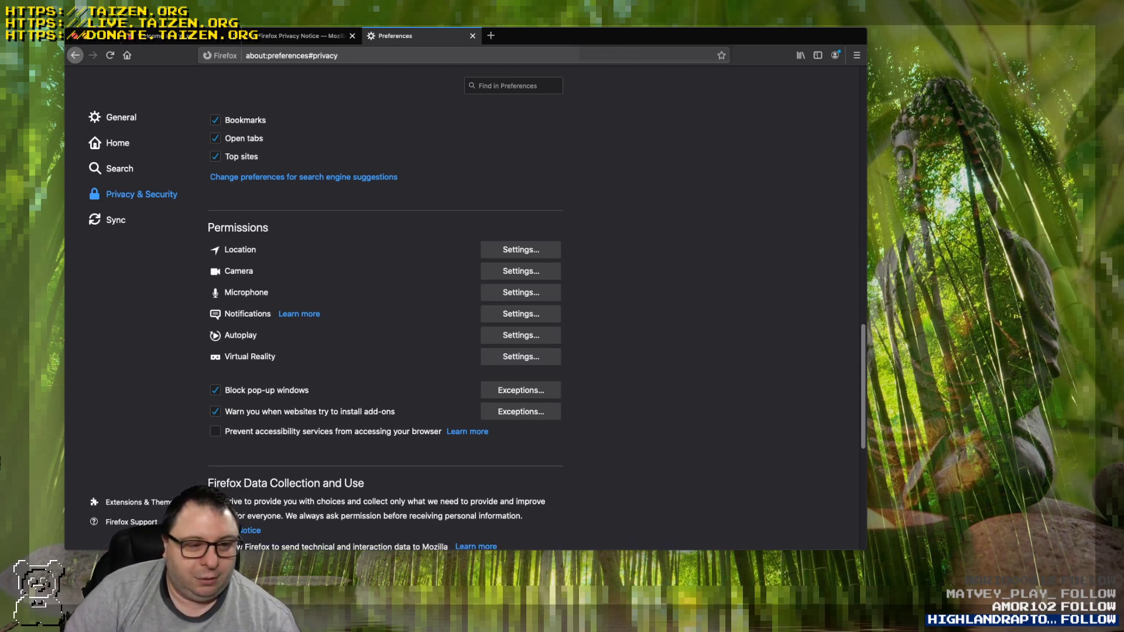
scroll(387, 327, "down", 4)
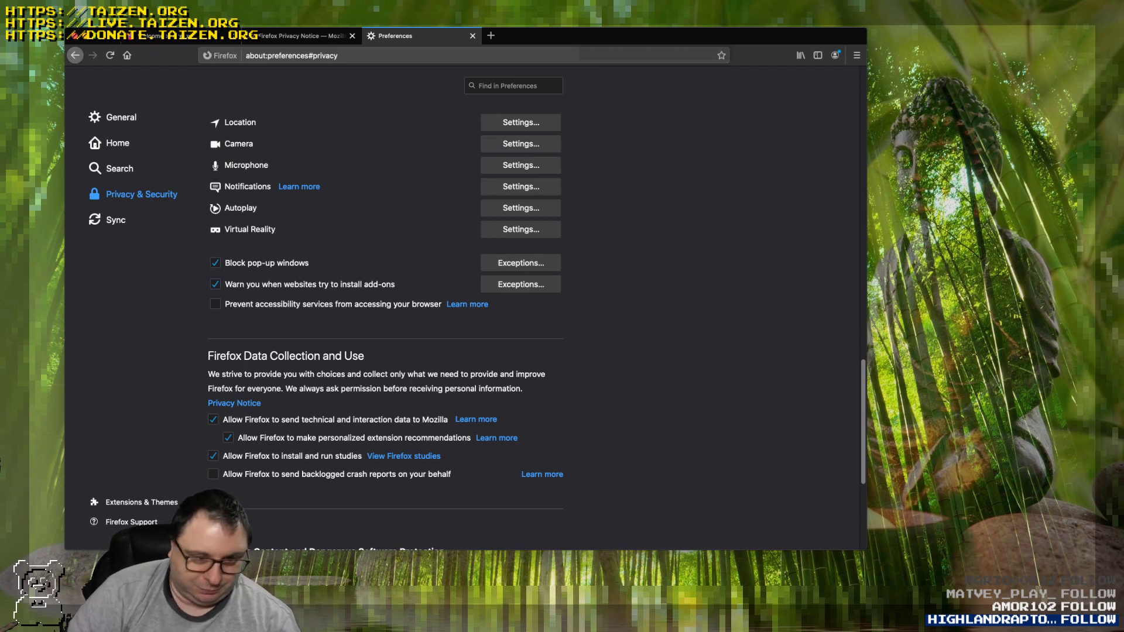
scroll(387, 327, "down", 1)
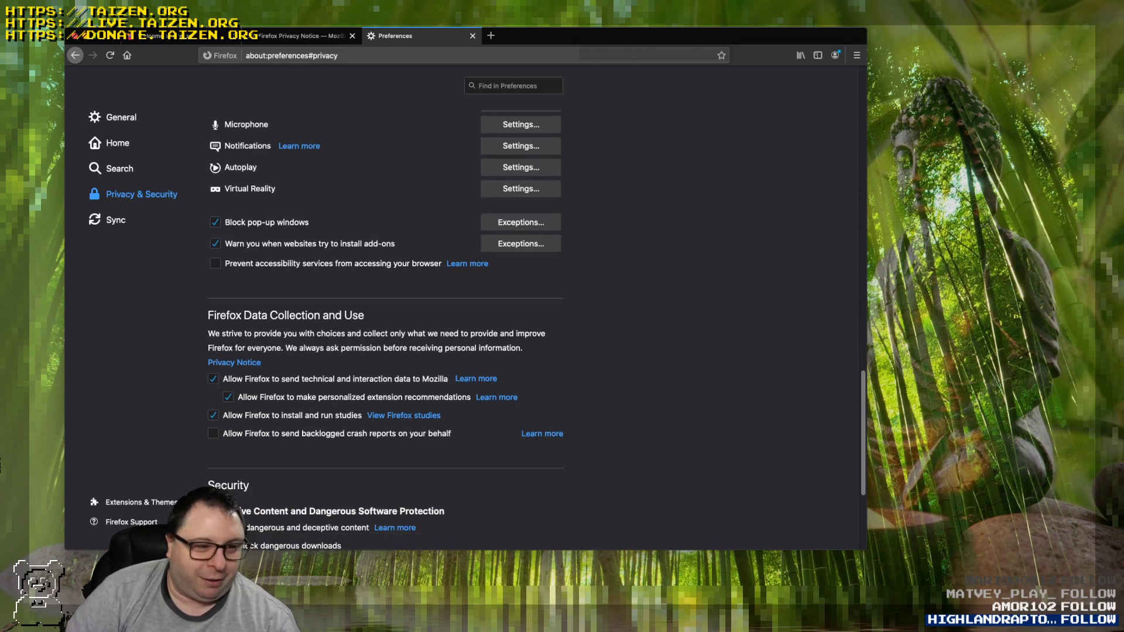
scroll(387, 328, "down", 1)
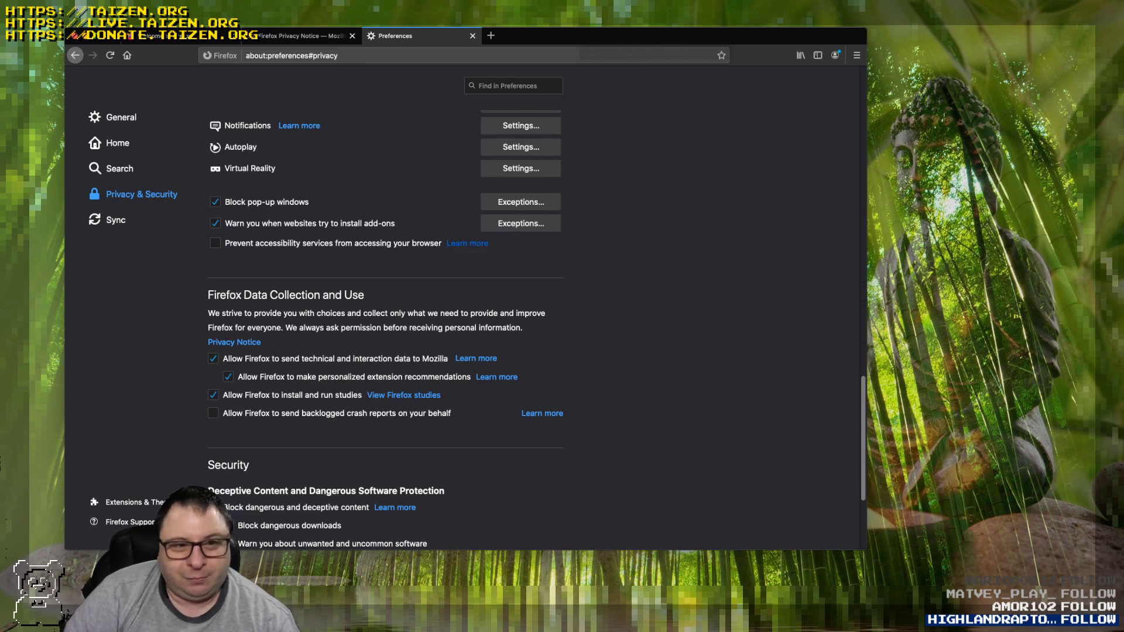
Open the support article about preventing accessibility services from accessing the browser, and read its explanation of Firefox Accessibility Service.
left_click(467, 242)
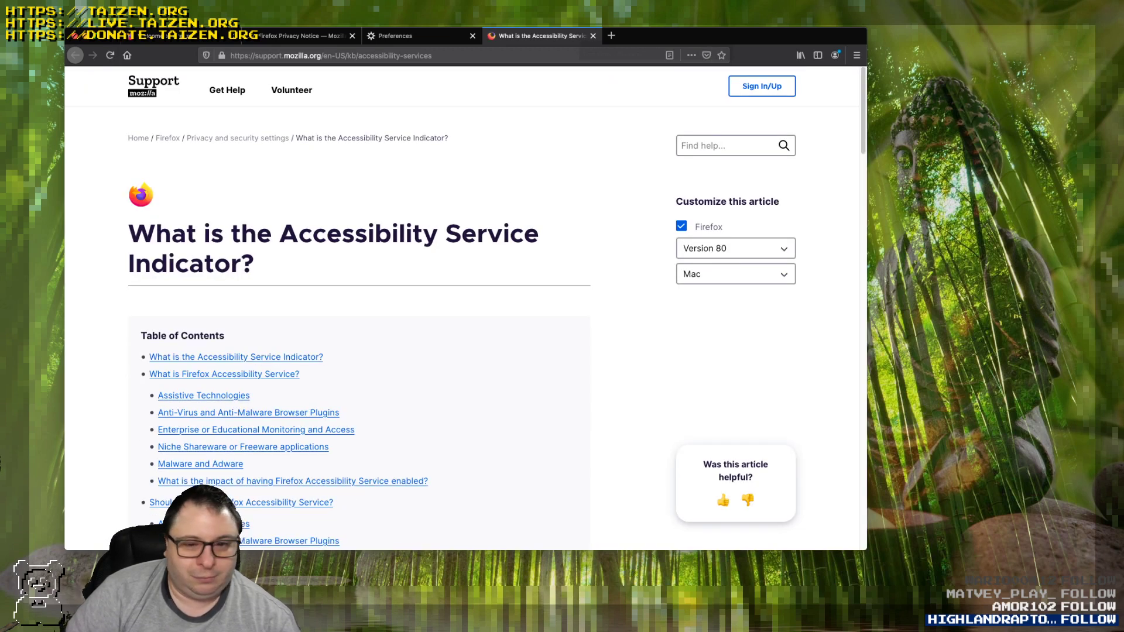
scroll(465, 307, "down", 3)
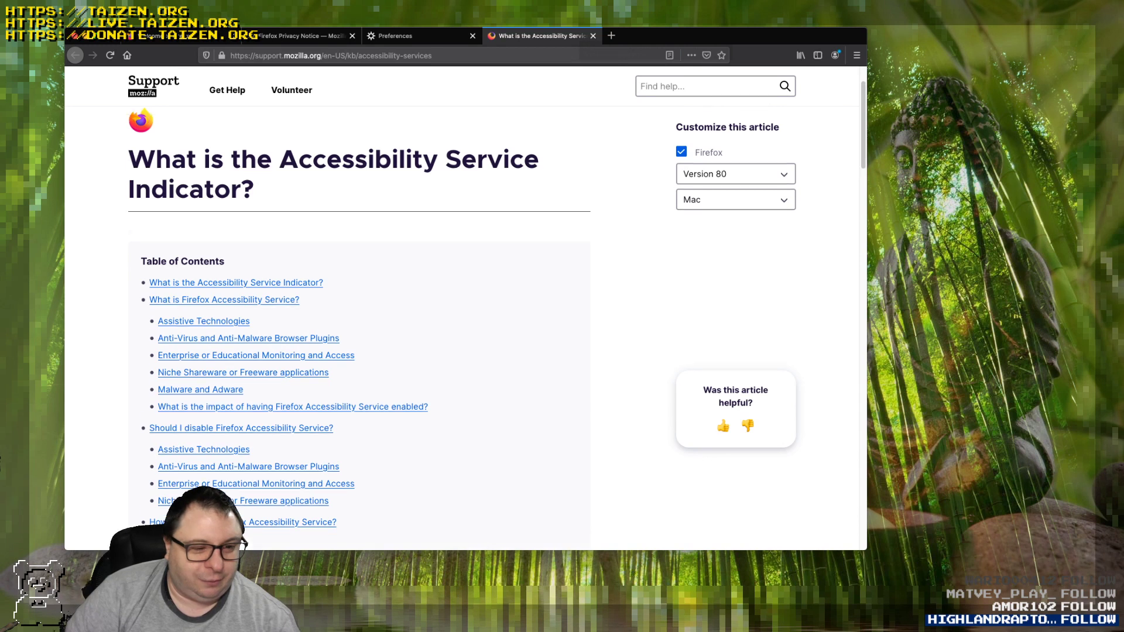
scroll(465, 307, "down", 4)
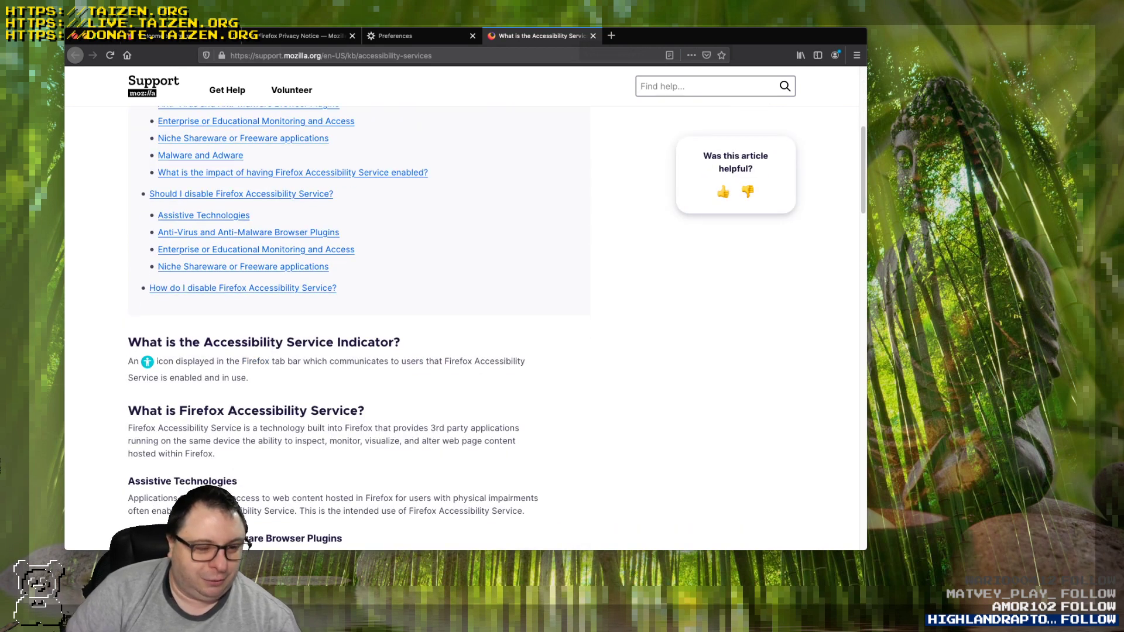
Read the accessibility article's sections on Firefox Accessibility Service, assistive technologies and anti-virus plugins, and close the article.
scroll(465, 307, "up", 2)
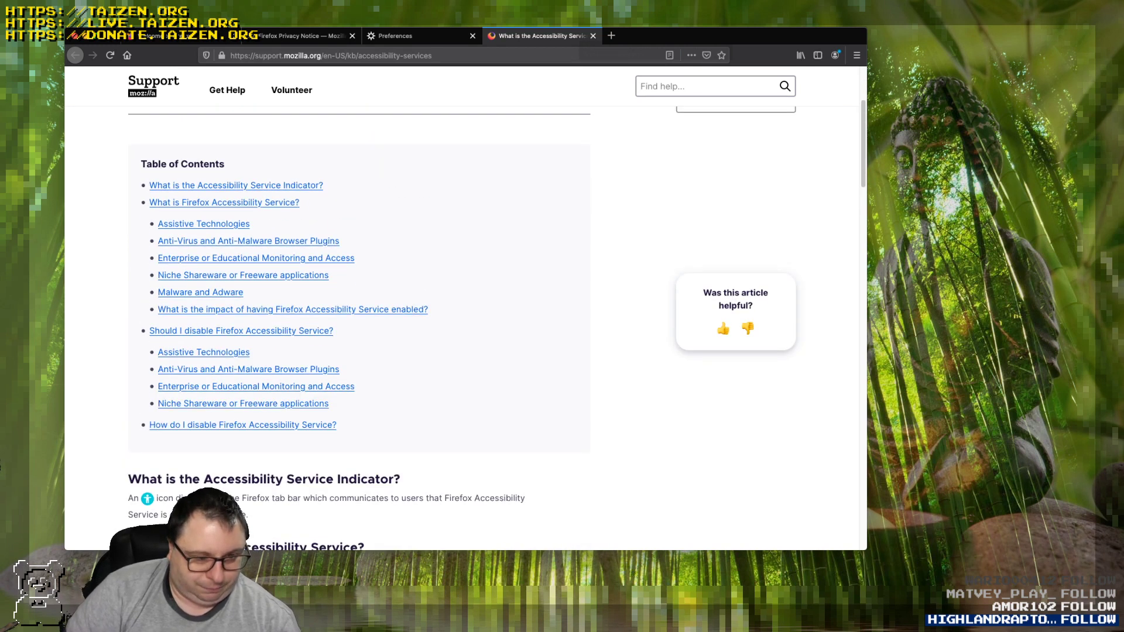
scroll(465, 307, "down", 3)
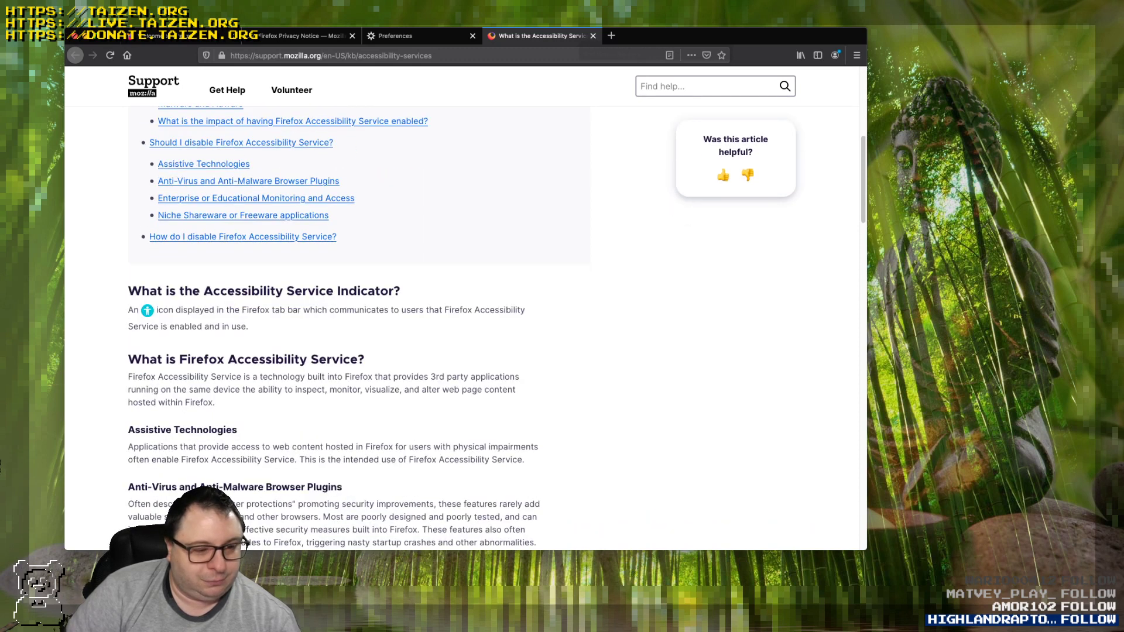
scroll(465, 307, "down", 2)
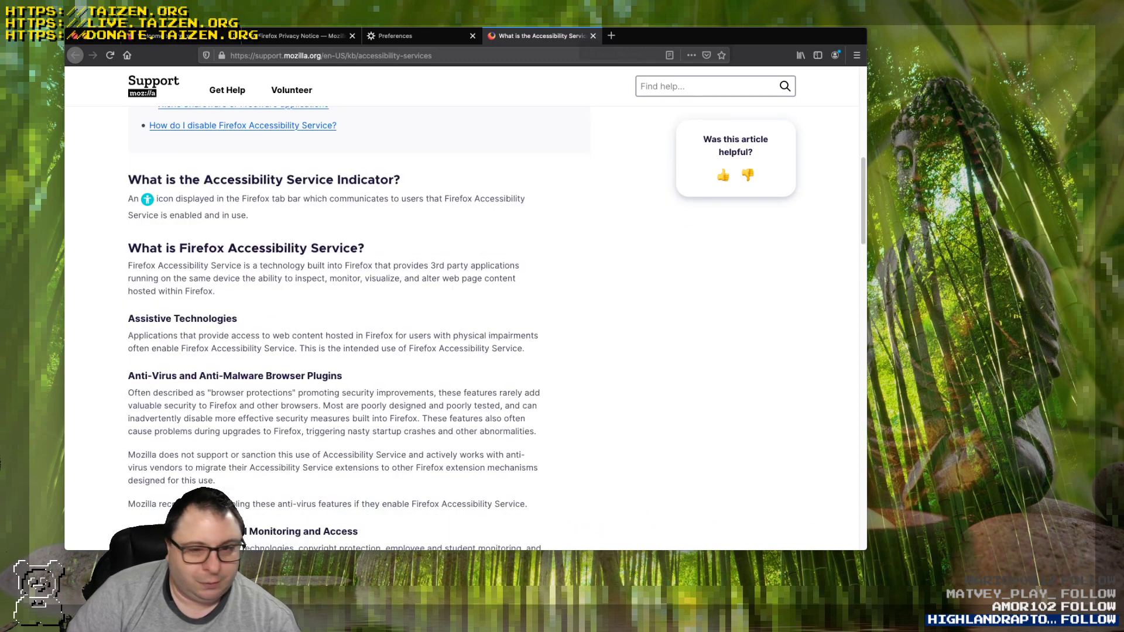
scroll(335, 328, "down", 2)
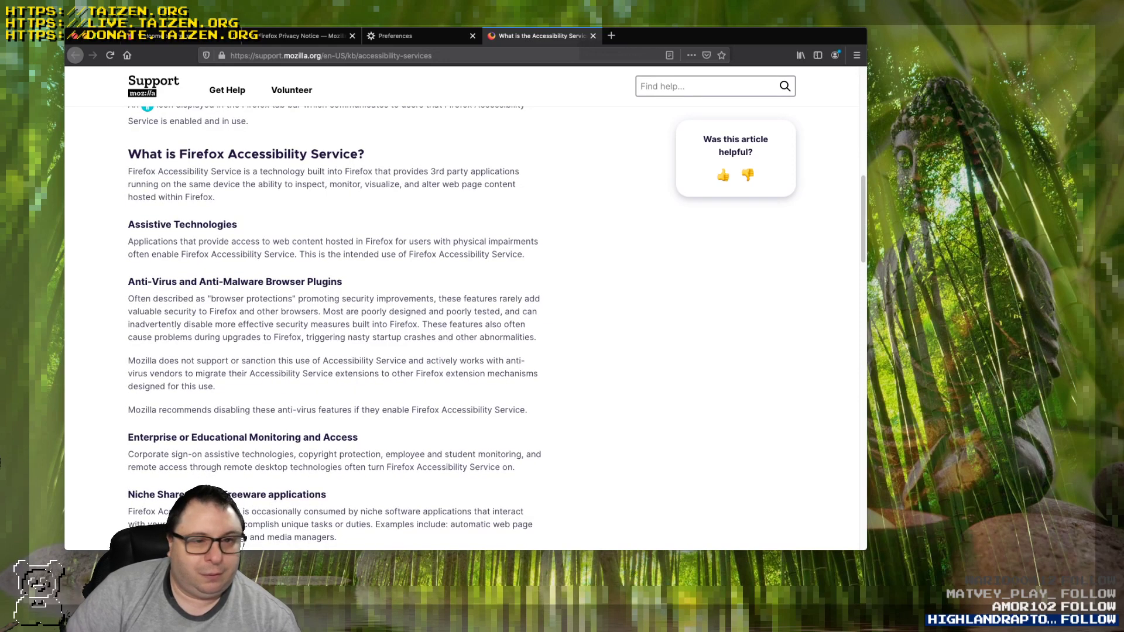
scroll(465, 328, "up", 10)
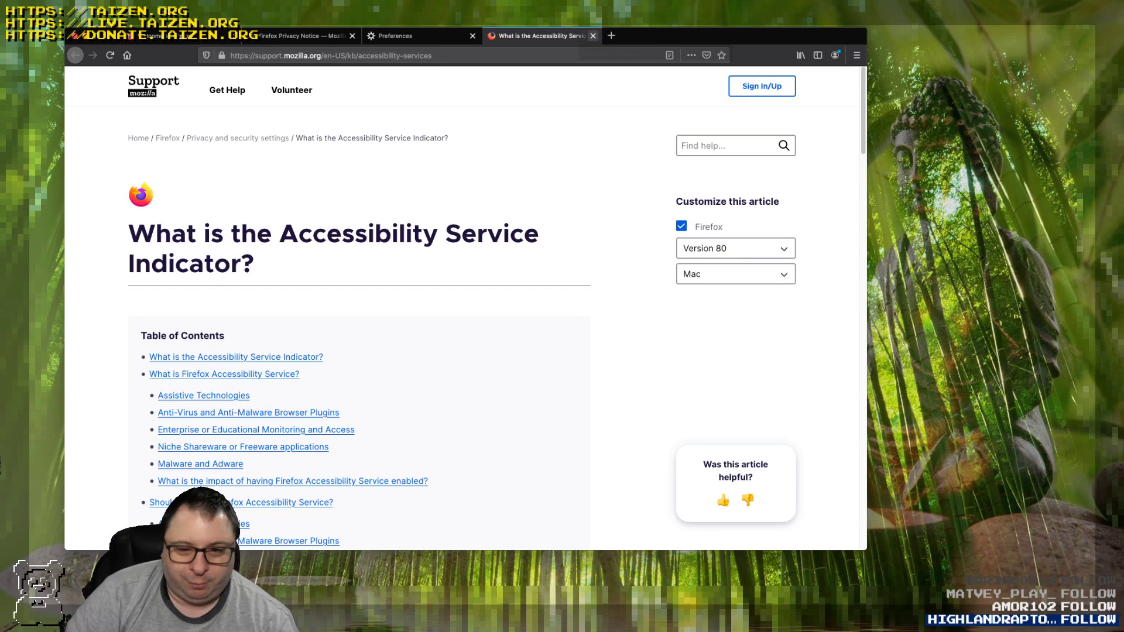
left_click(593, 36)
Review the Security and Certificates preferences, and look over the whole Privacy & Security page once more from Enhanced Tracking Protection down.
scroll(387, 328, "down", 5)
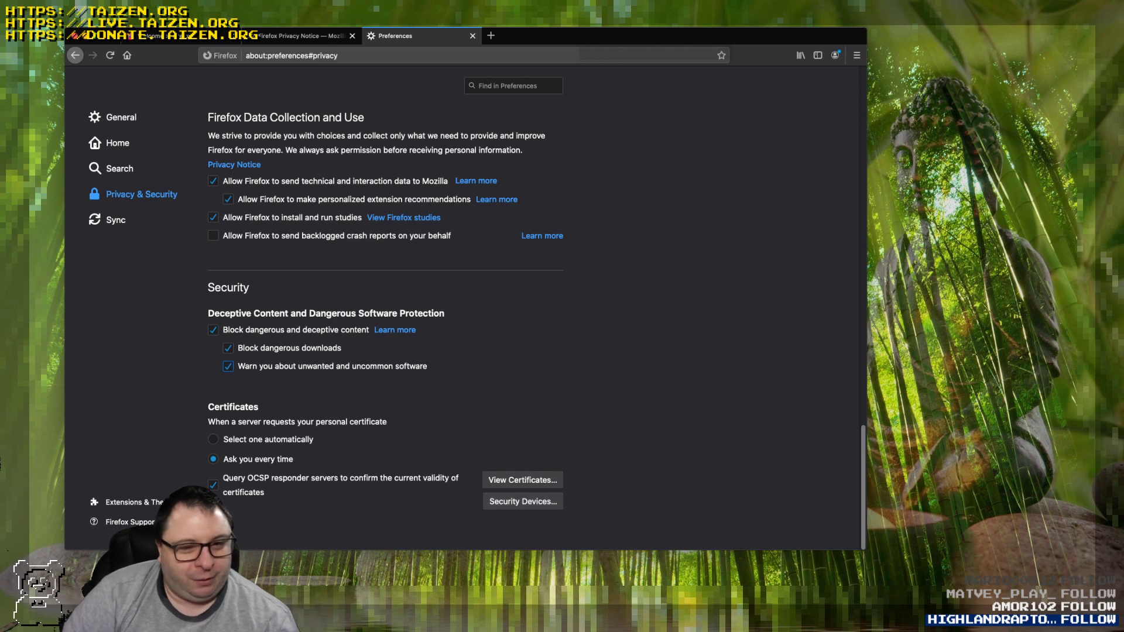
scroll(387, 316, "up", 10)
scroll(386, 316, "up", 1)
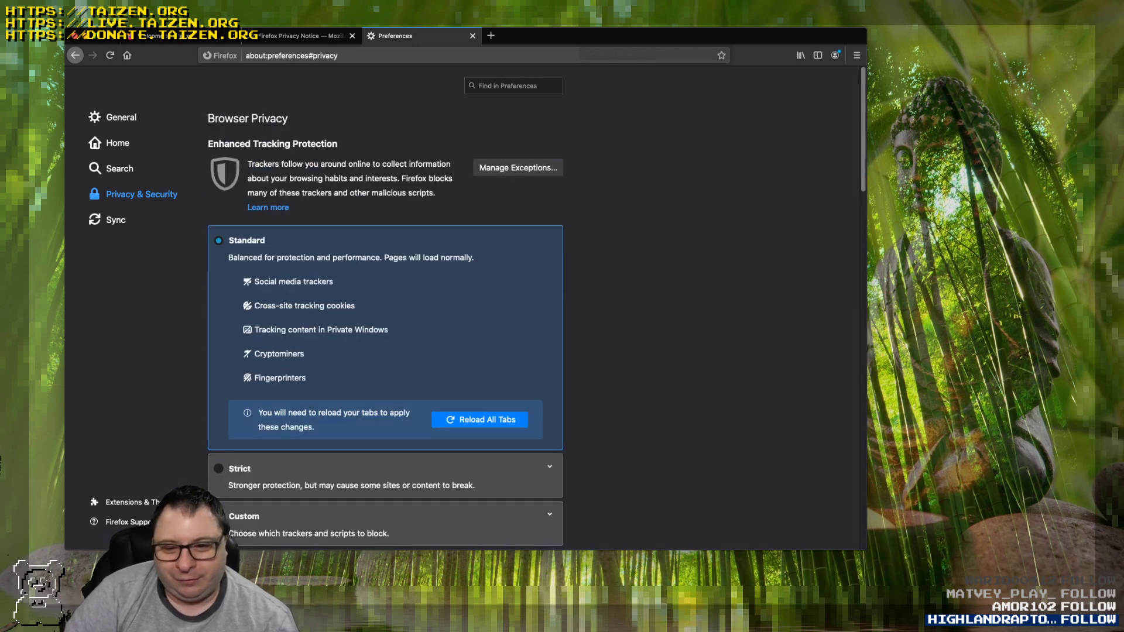
scroll(386, 316, "down", 20)
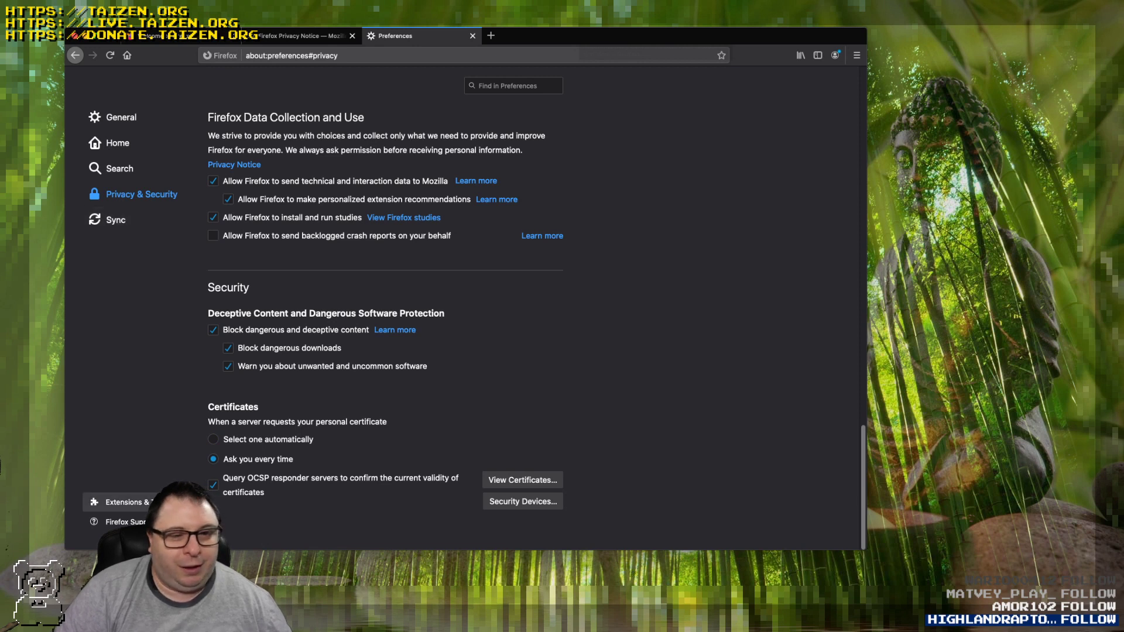
Open the Sync preferences and review the description of what can be synchronized across devices.
left_click(115, 219)
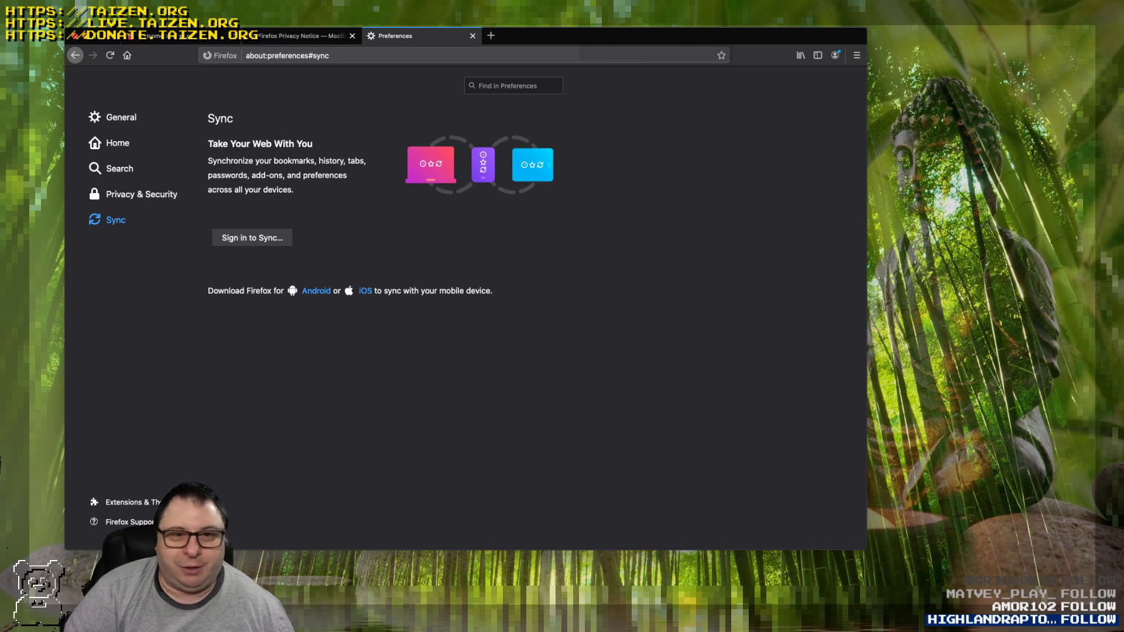
double_click(326, 175)
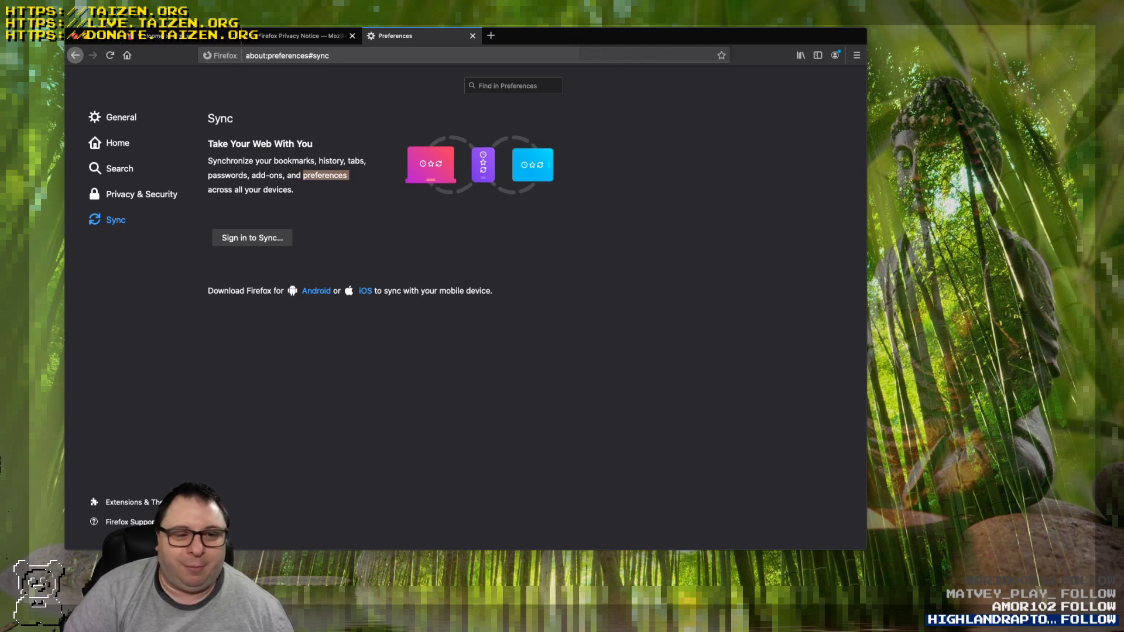
left_click(325, 175)
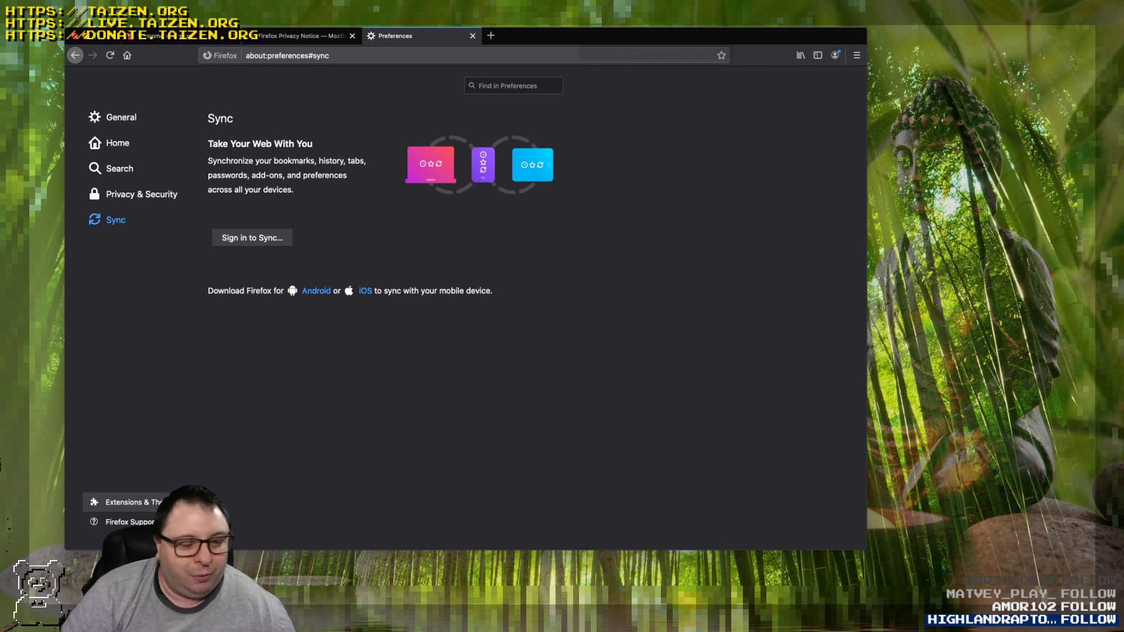
Open the add-ons manager, browse its recommended extensions and themes, and install the Northern Lake theme.
left_click(123, 502)
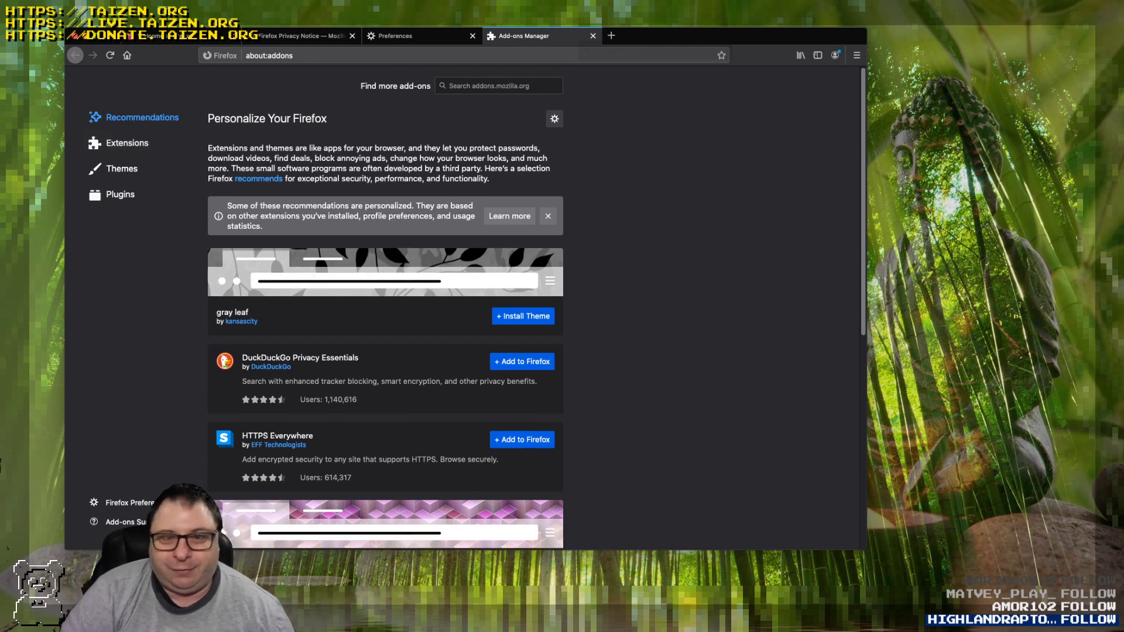
scroll(385, 339, "down", 4)
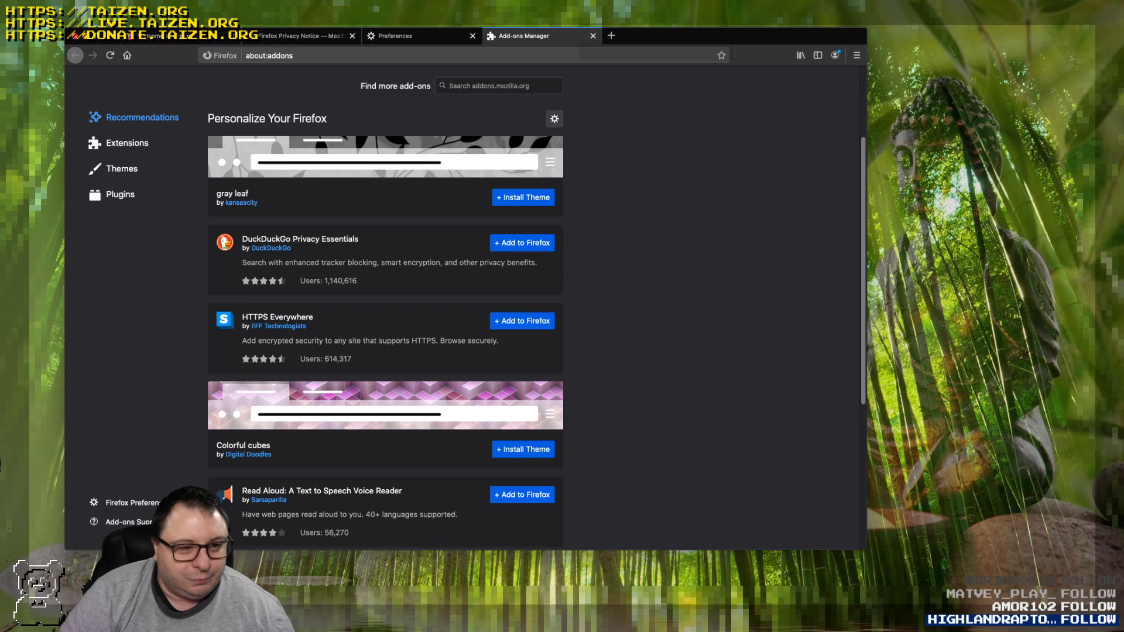
scroll(385, 339, "down", 8)
scroll(385, 339, "up", 12)
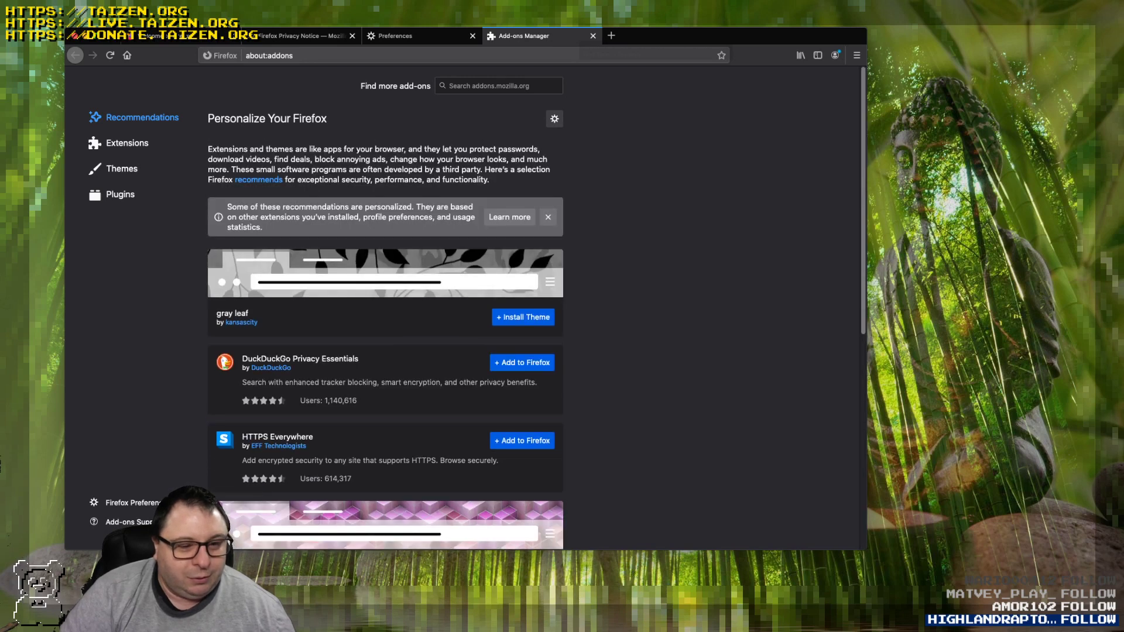
scroll(385, 342, "down", 10)
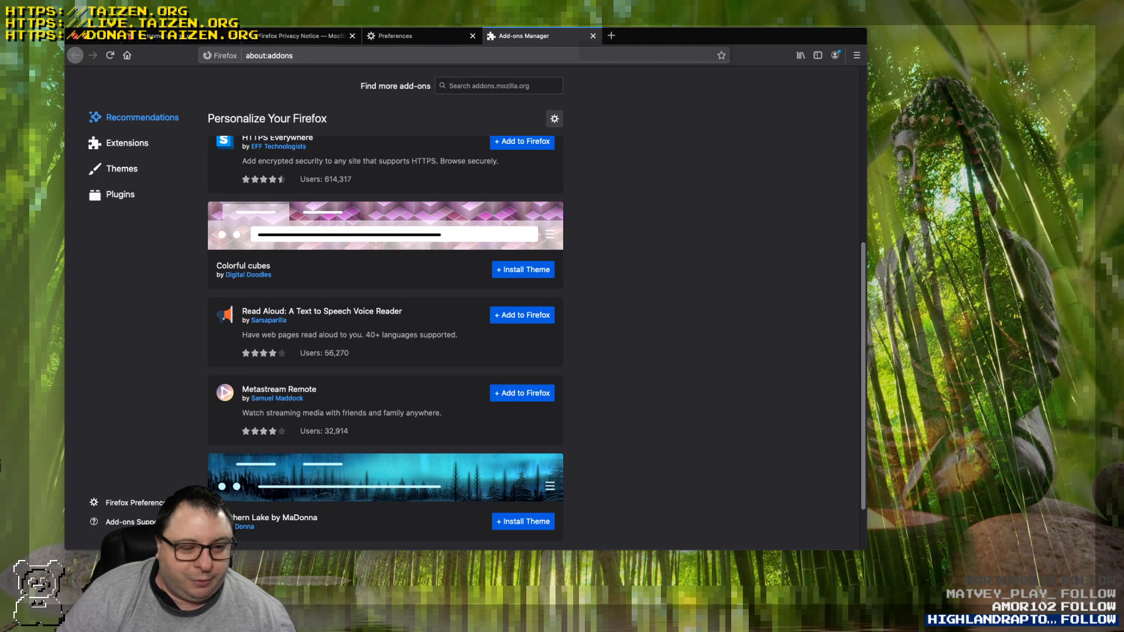
scroll(385, 337, "down", 3)
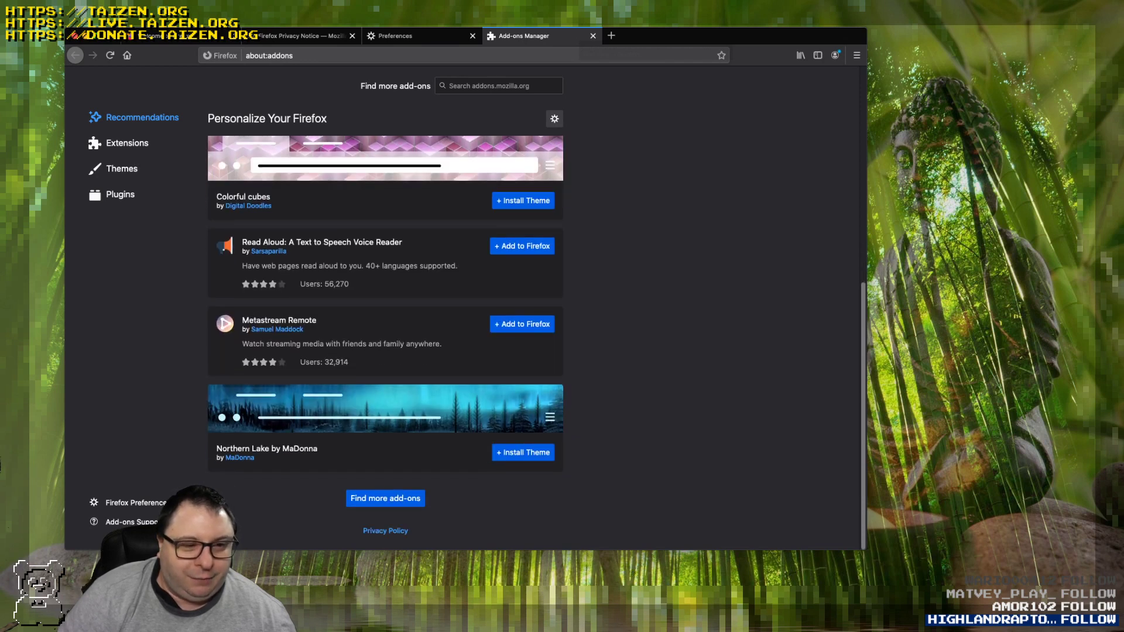
scroll(385, 337, "up", 5)
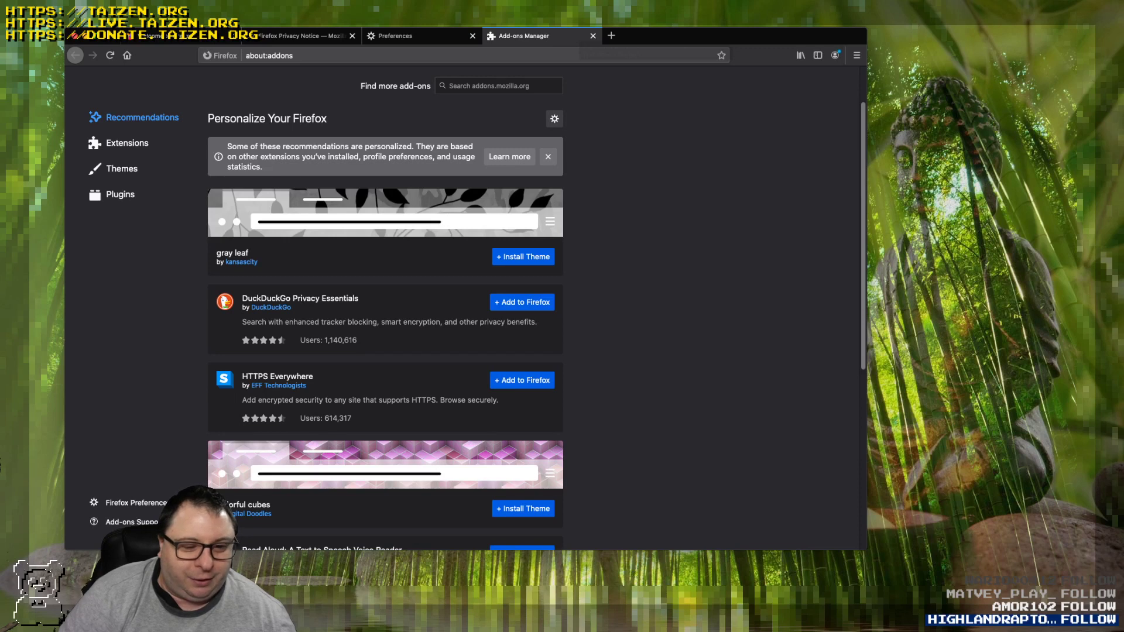
scroll(385, 337, "down", 3)
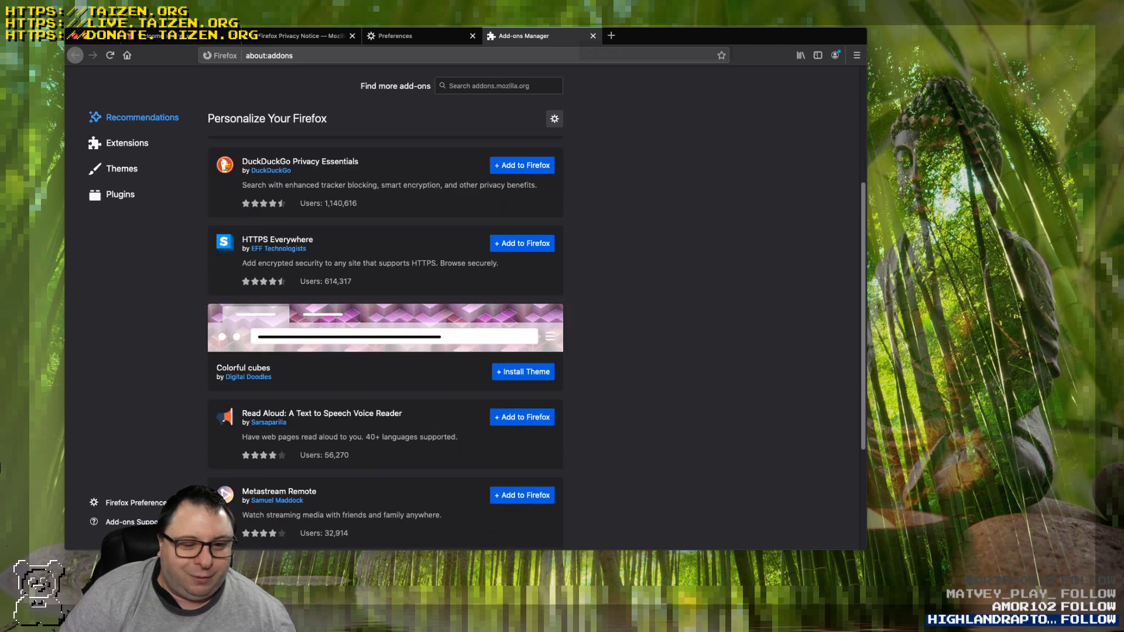
scroll(385, 337, "down", 3)
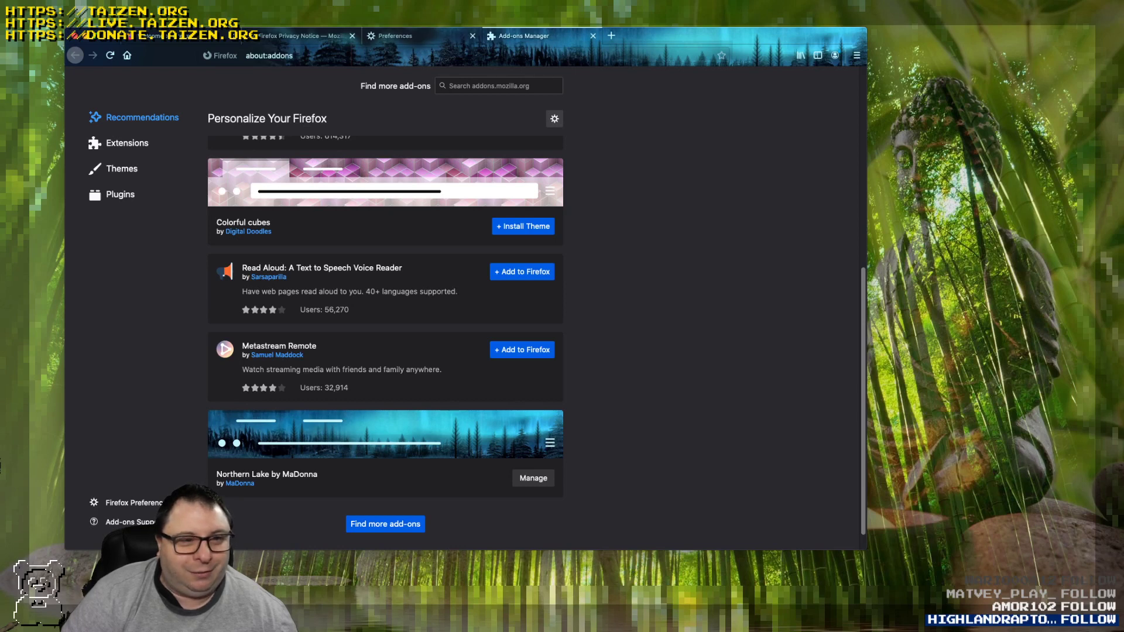
Check how the Northern Lake theme looks on the Preferences page, a new tab and the home page, and return to the add-ons manager.
left_click(418, 36)
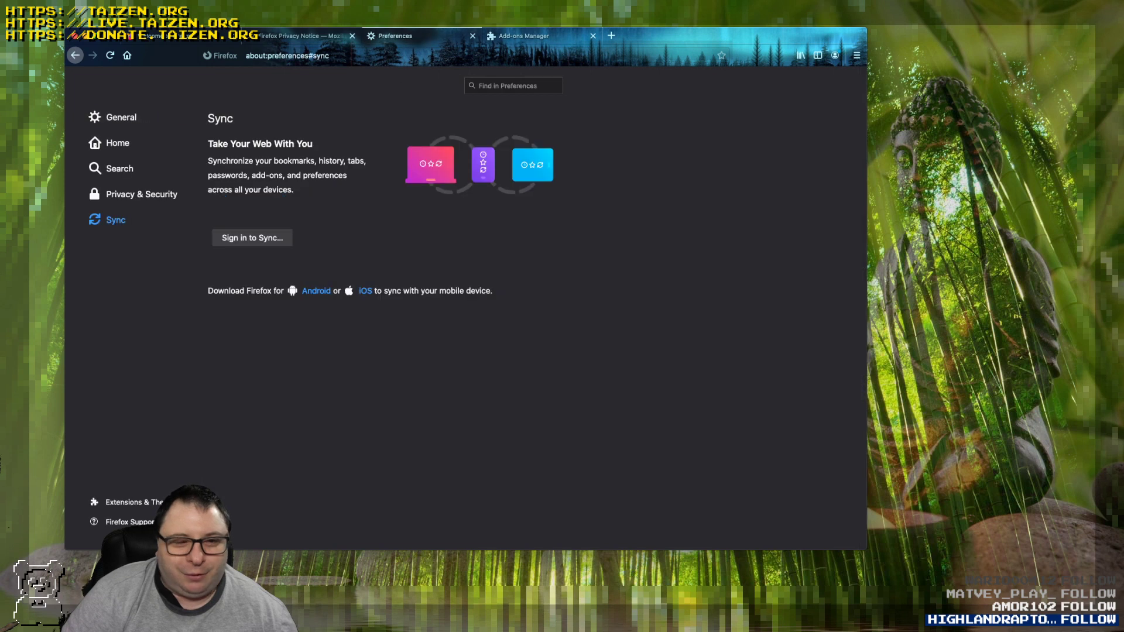
left_click(527, 35)
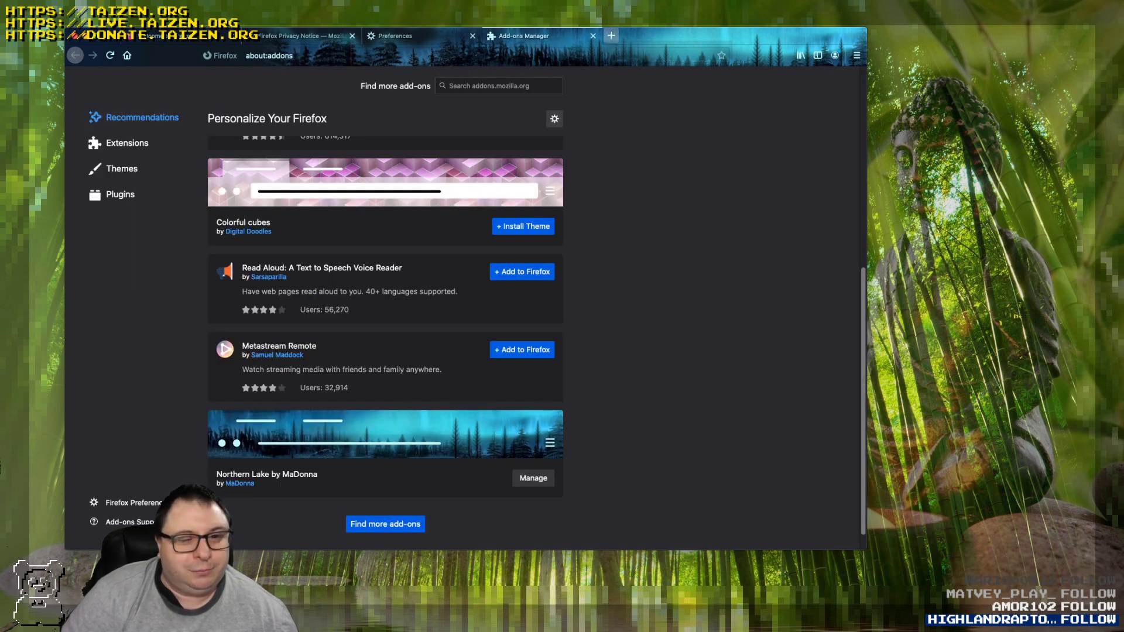
left_click(611, 36)
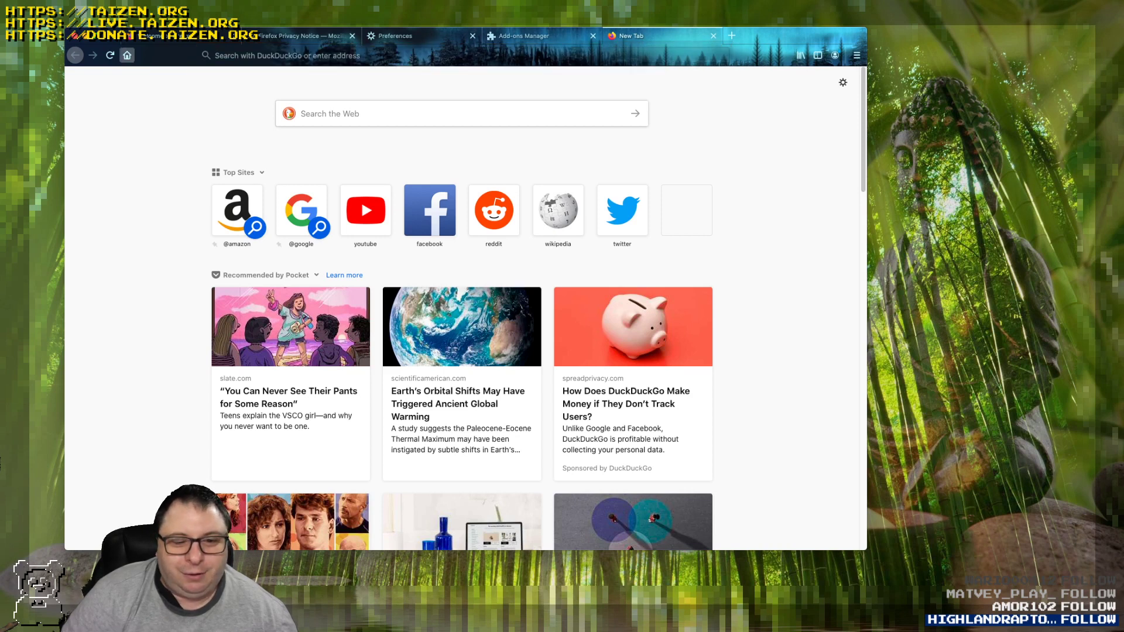
left_click(127, 55)
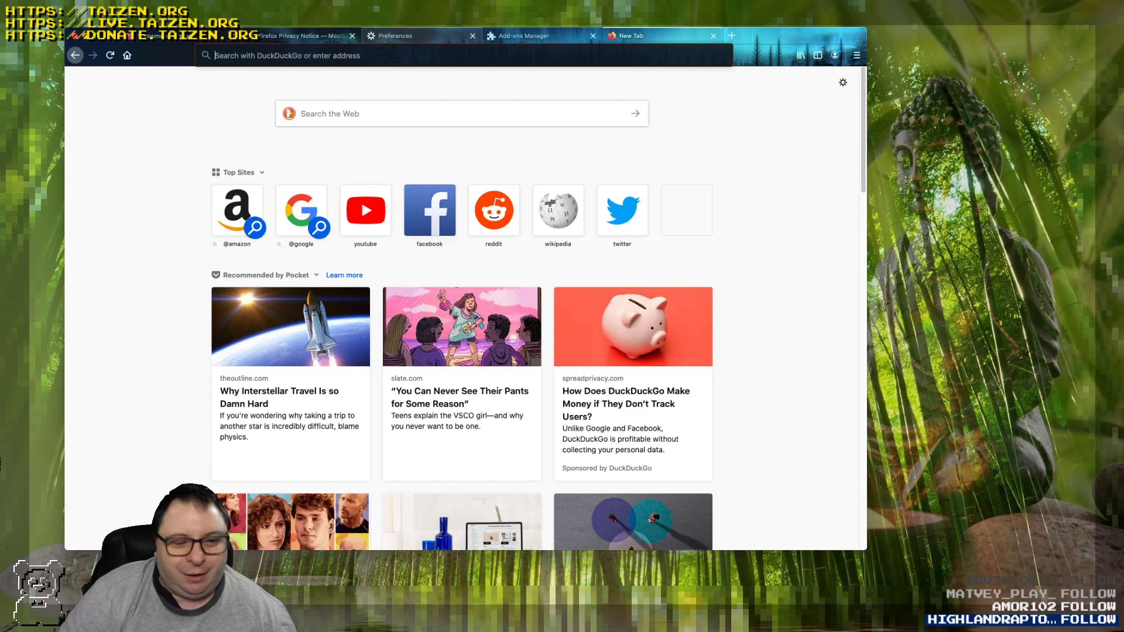
left_click(395, 36)
left_click(524, 35)
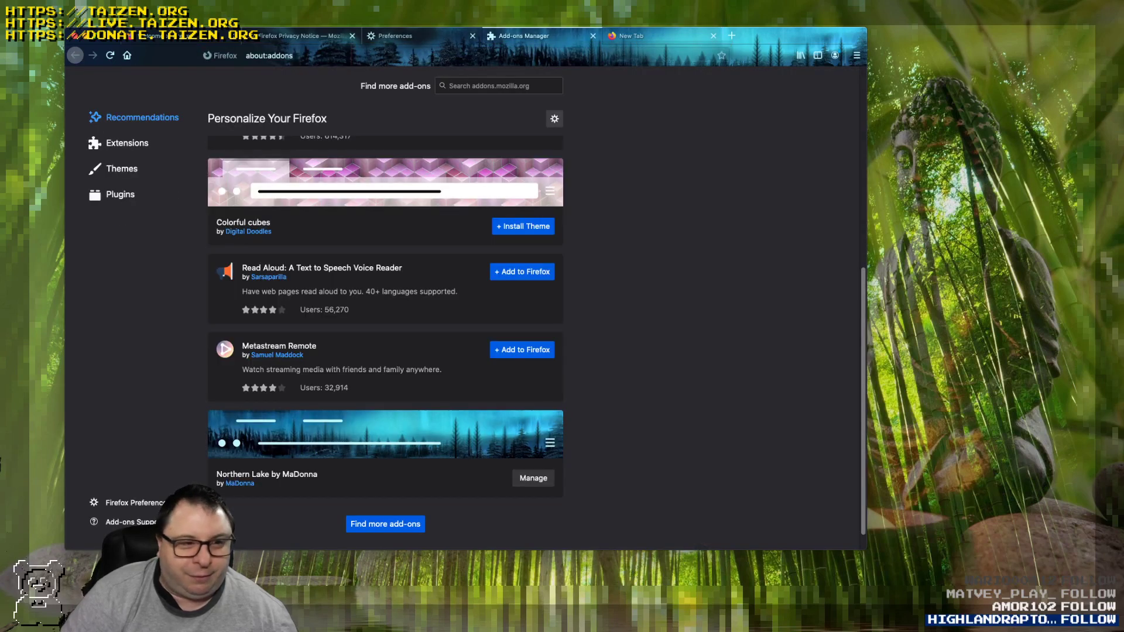
Browse the recommended extensions on the extensions management page and add DuckDuckGo Privacy Essentials.
scroll(385, 342, "down", 1)
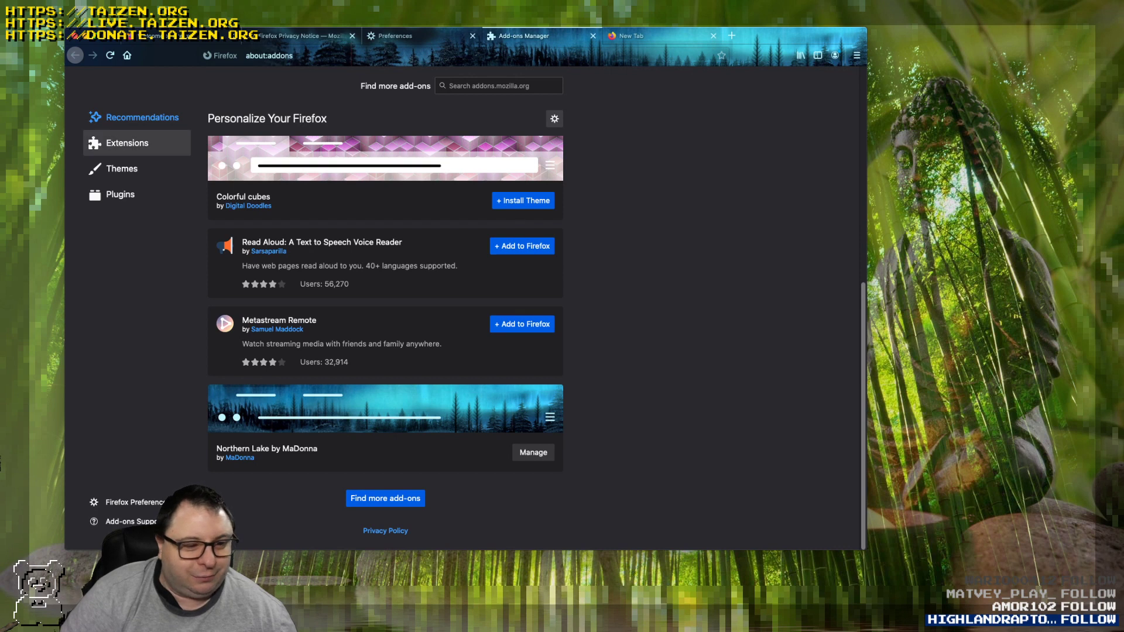
left_click(127, 143)
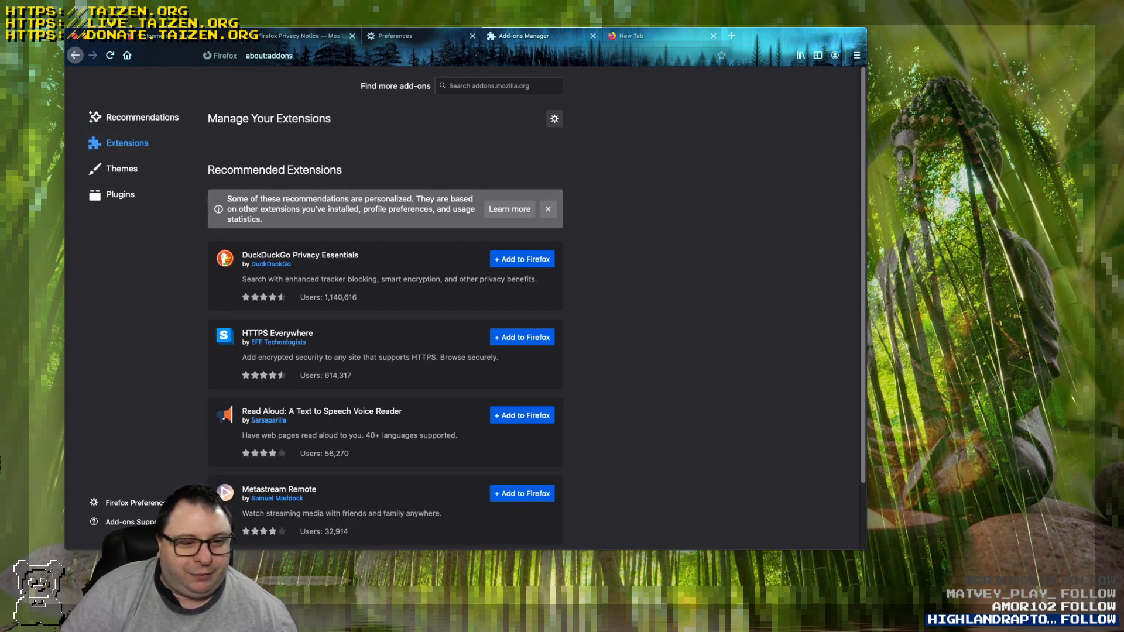
scroll(385, 333, "down", 3)
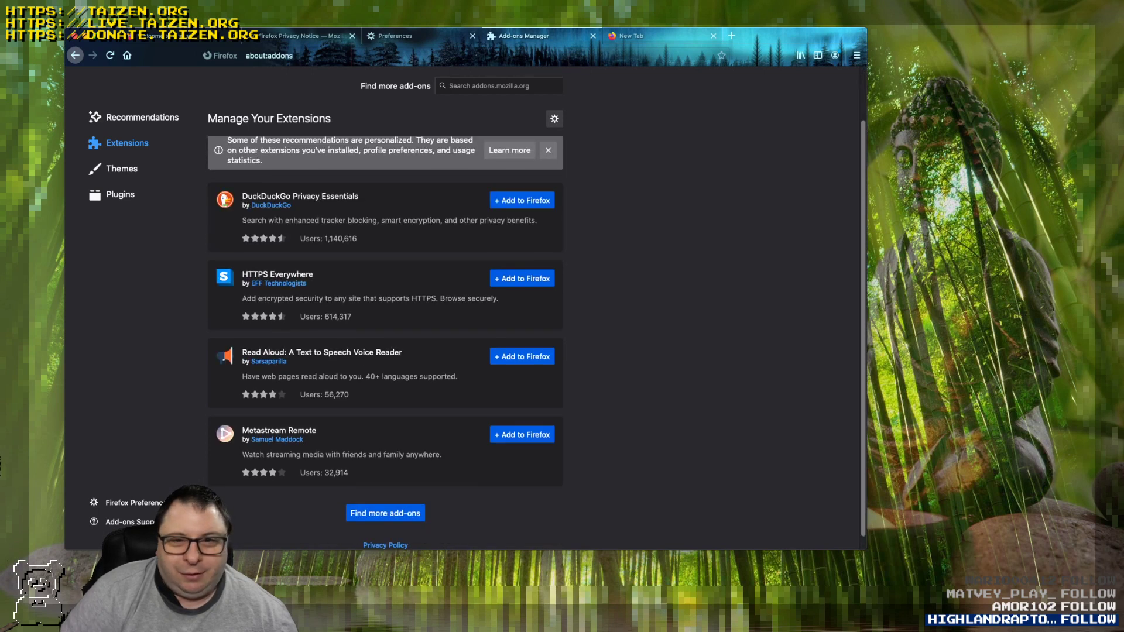
scroll(385, 333, "up", 3)
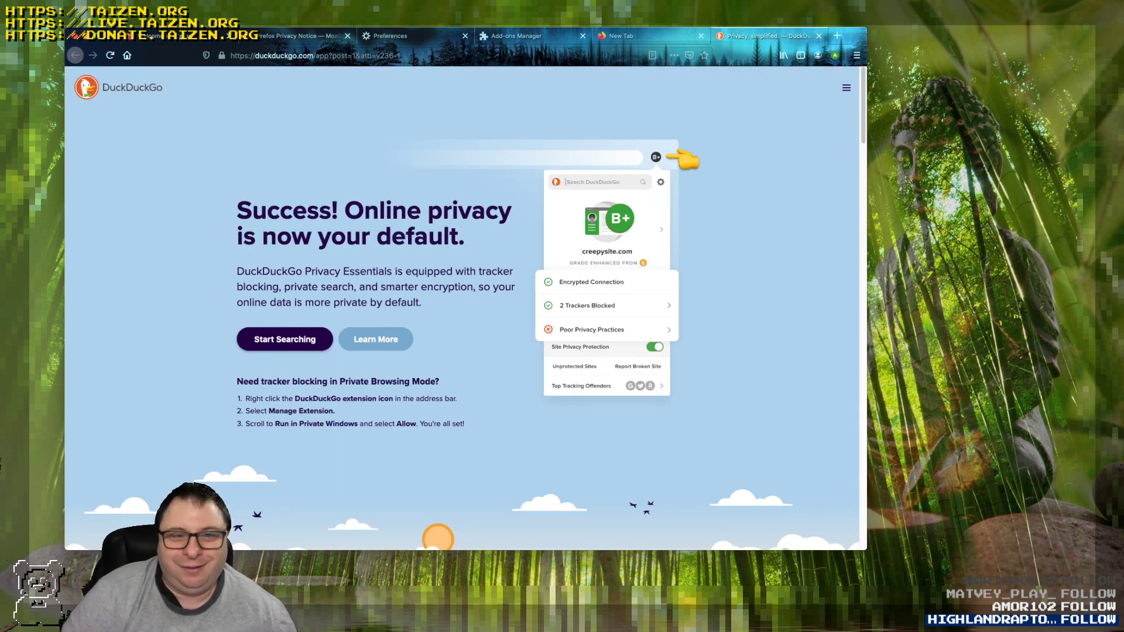
Close the DuckDuckGo welcome page and inspect the added extension in the add-ons manager and across the other open tabs.
key("ctrl+w")
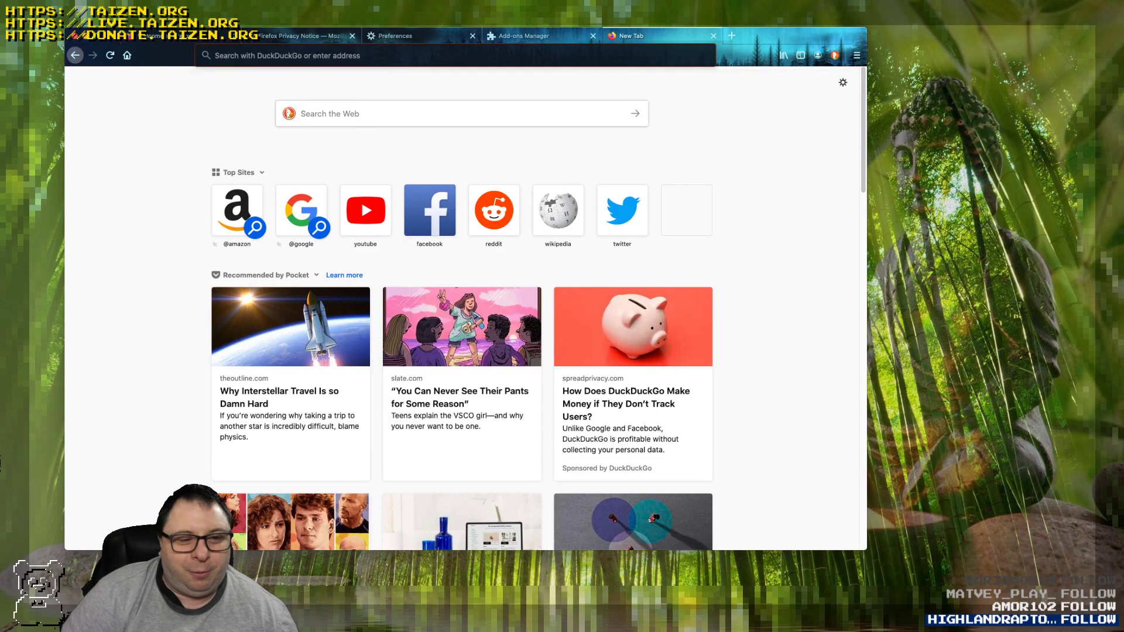
key("ctrl+shift+Tab")
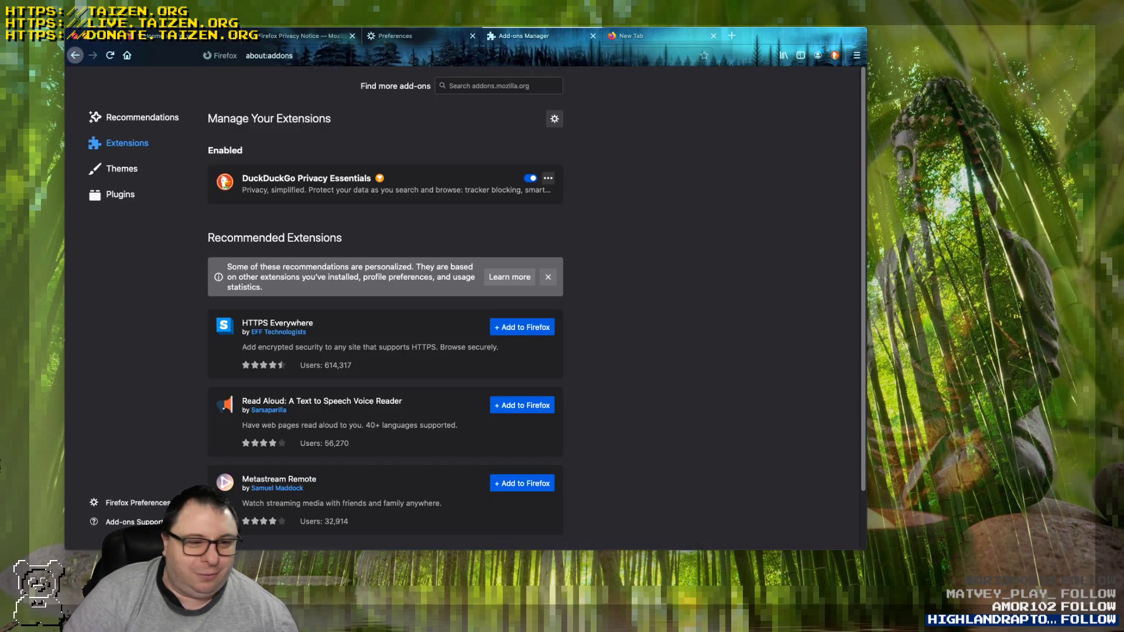
key("ctrl+Tab")
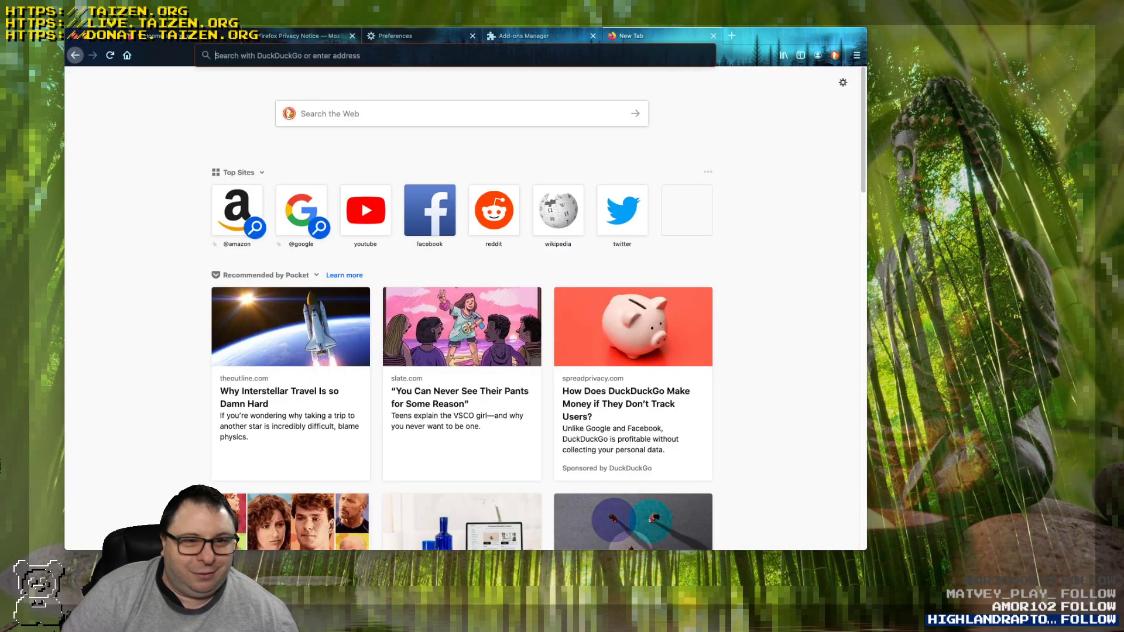
key("ctrl+shift+Tab")
key("ctrl+shift+Tab")
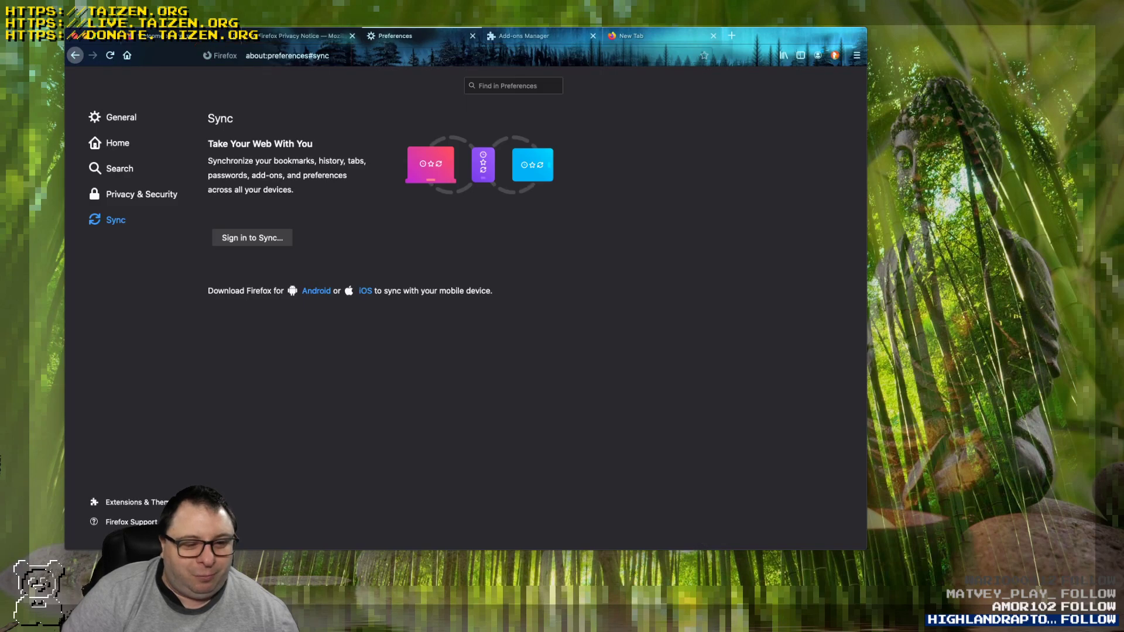
key("ctrl+Tab")
Look over the remaining recommended extensions, and review the enabled, disabled and recommended themes on the themes management page.
scroll(385, 305, "down", 2)
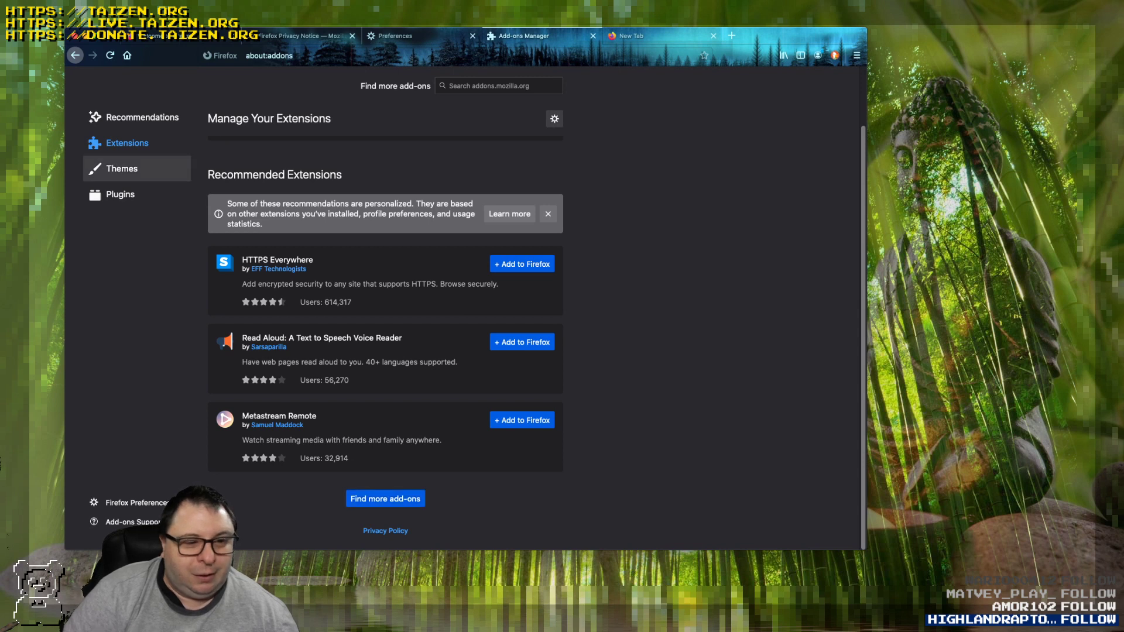
left_click(121, 168)
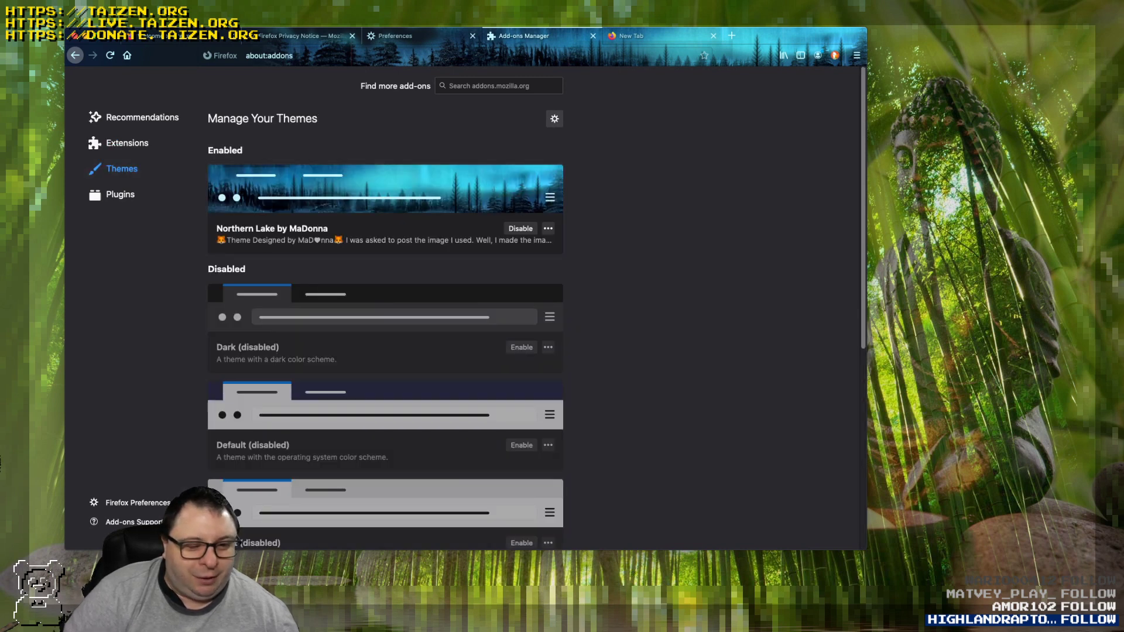
scroll(536, 307, "down", 8)
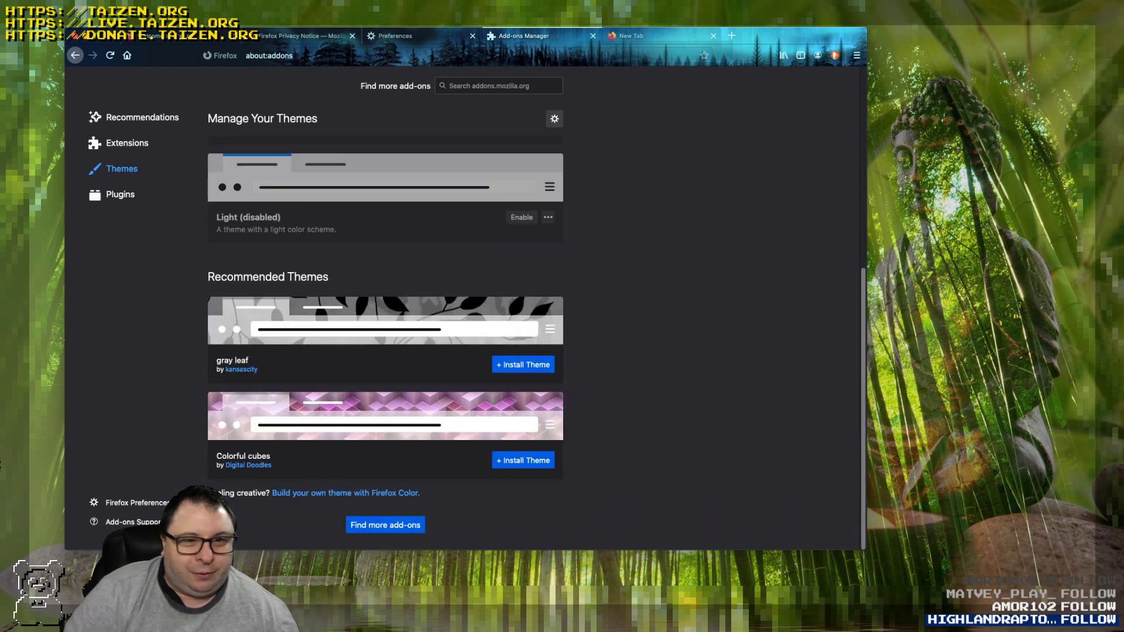
Open the Firefox add-ons website from the themes management page, view its privacy products page, and close that page.
scroll(385, 316, "up", 8)
scroll(385, 317, "down", 8)
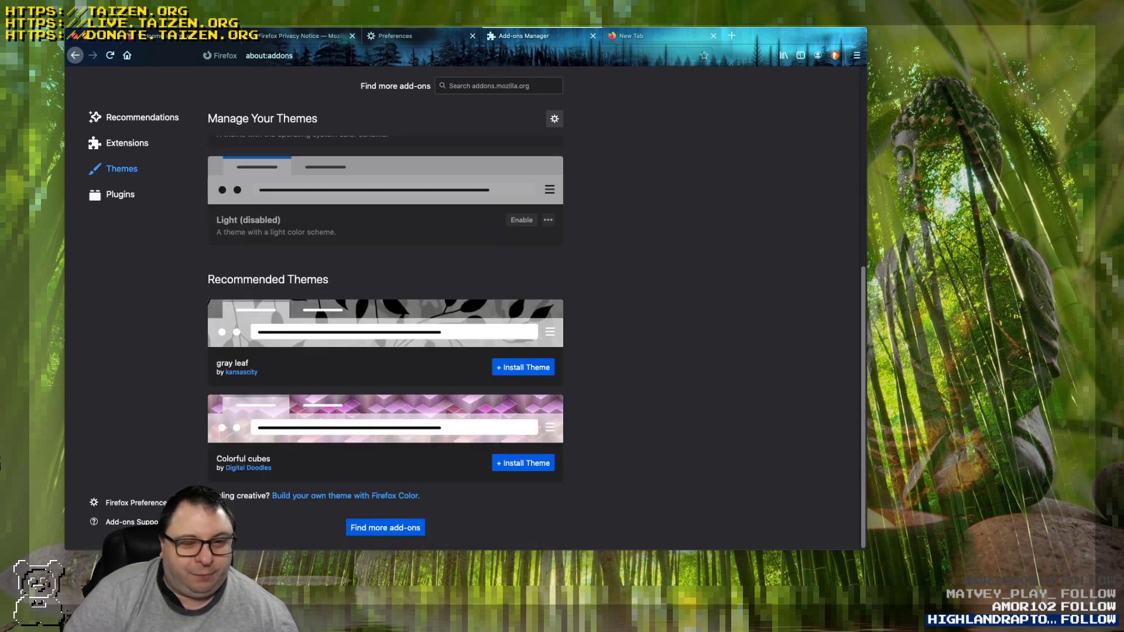
left_click(385, 525)
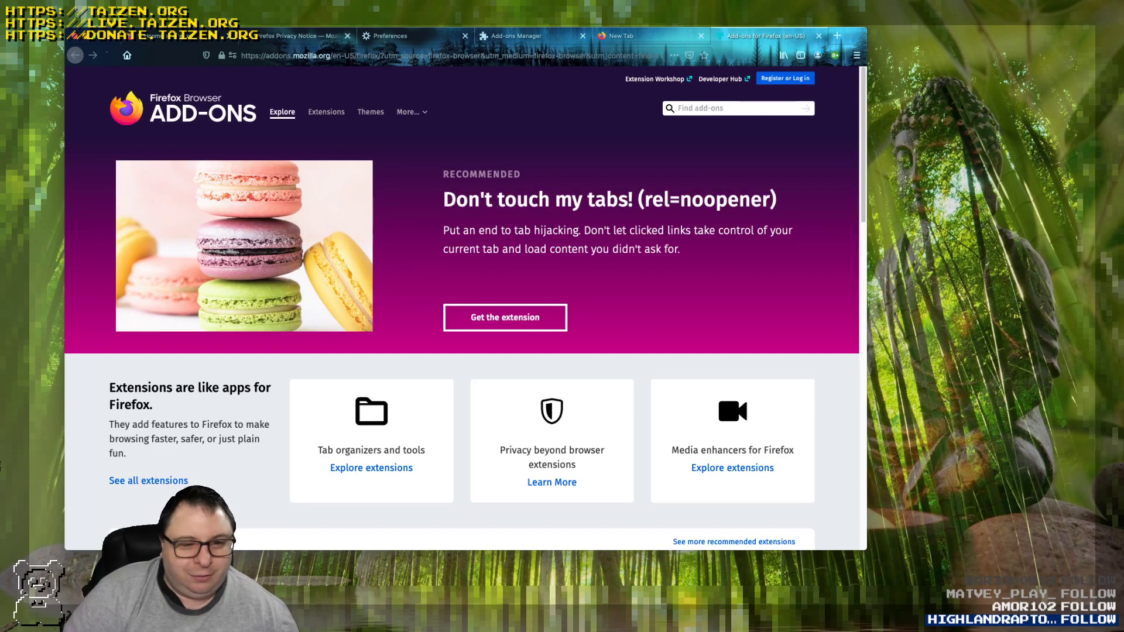
scroll(462, 307, "down", 5)
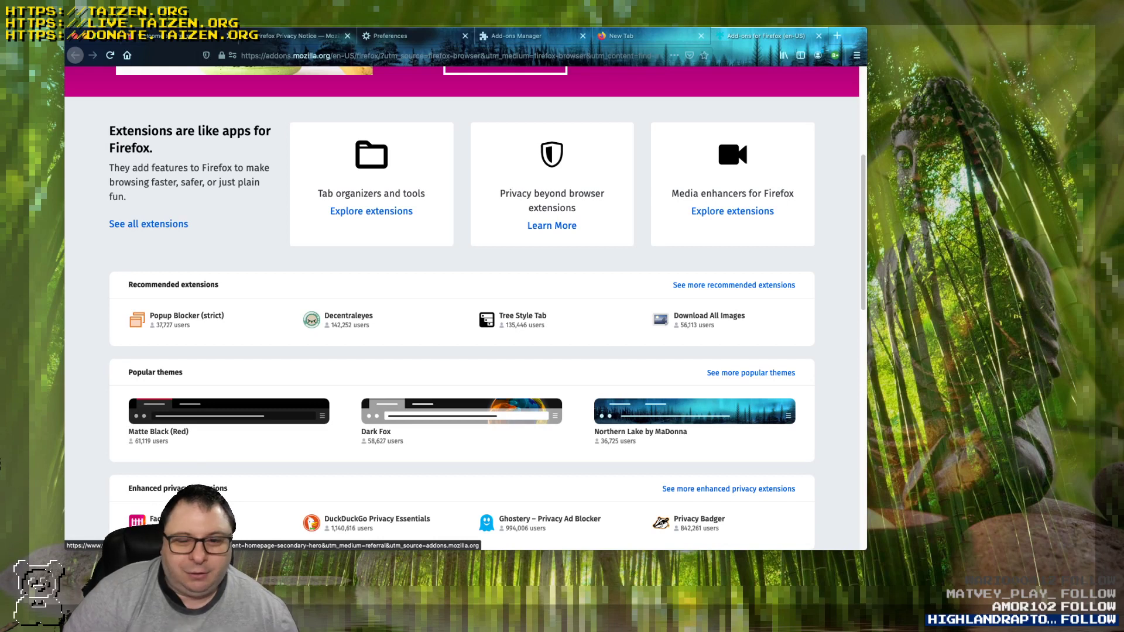
left_click(552, 226)
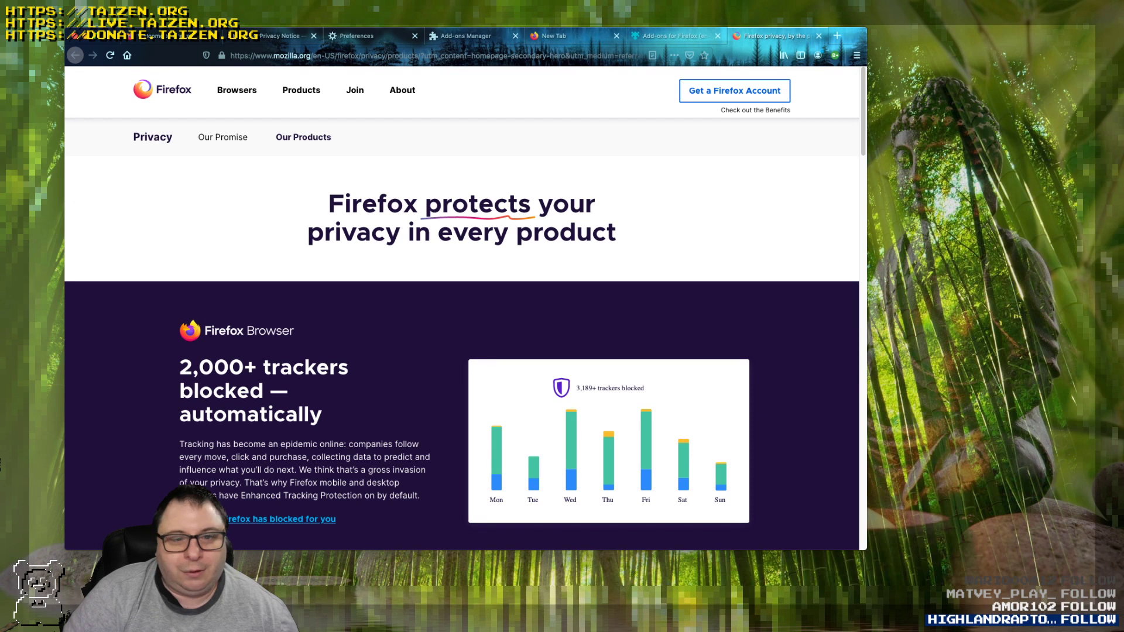
key("ctrl+w")
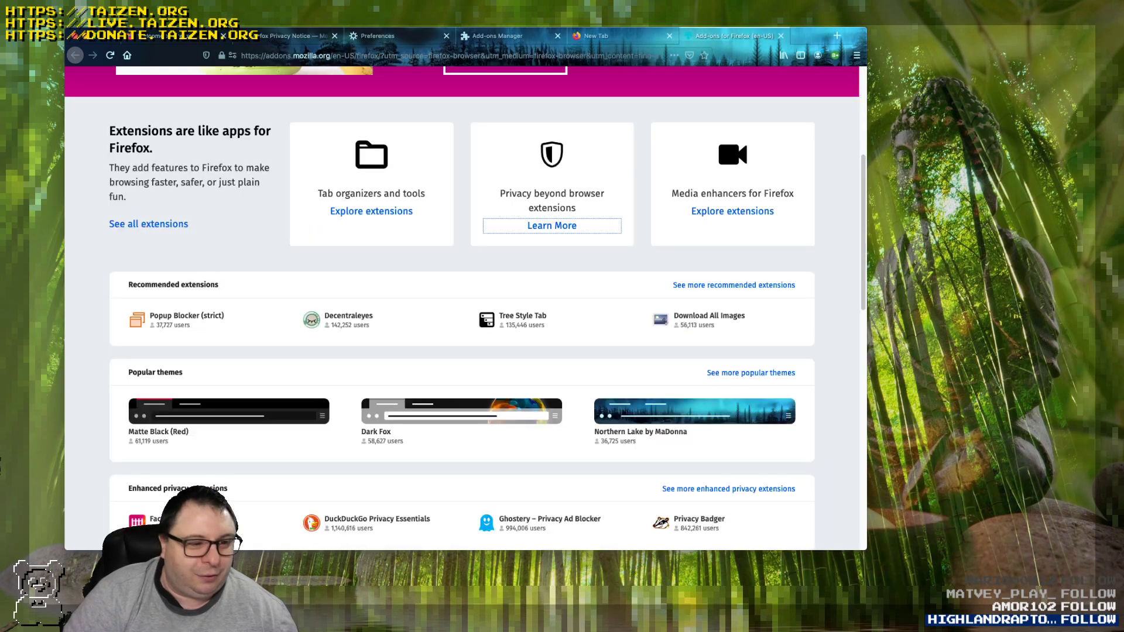
Look through the add-ons website's recommended and popular extensions, themes, enhanced privacy extensions and password managers, and glance at the new tab page.
scroll(464, 304, "down", 1)
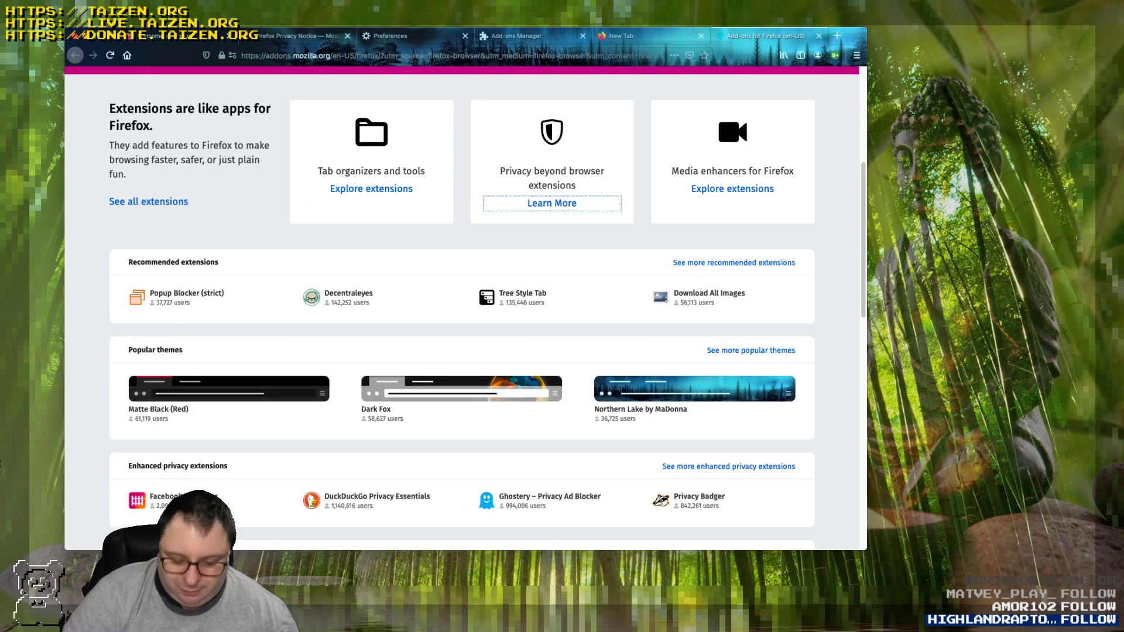
scroll(464, 304, "down", 3)
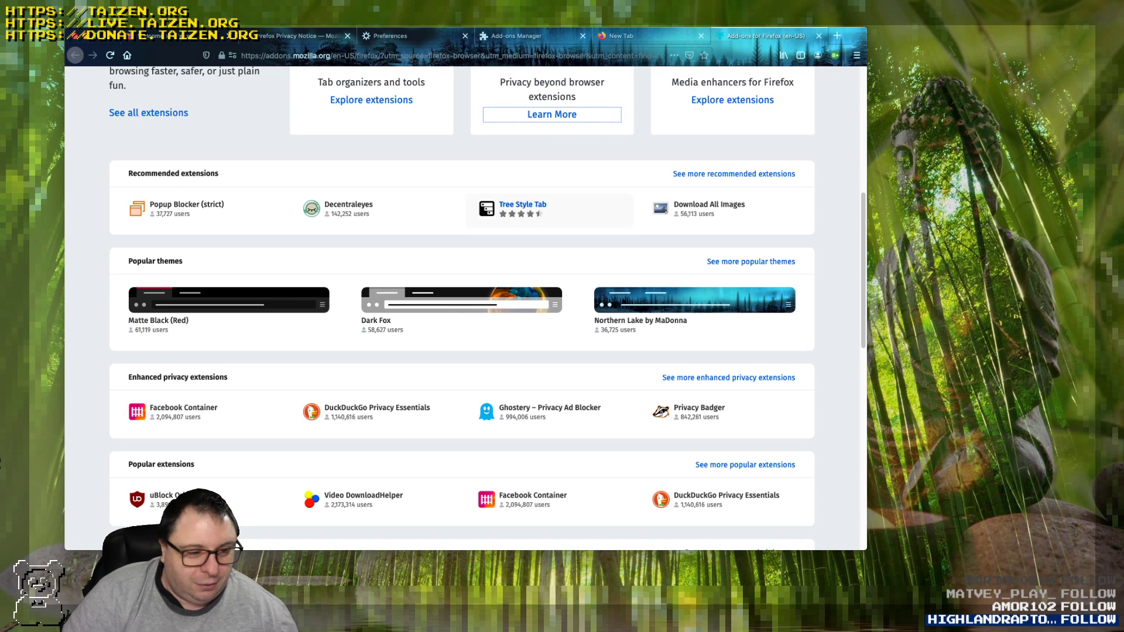
scroll(464, 304, "down", 3)
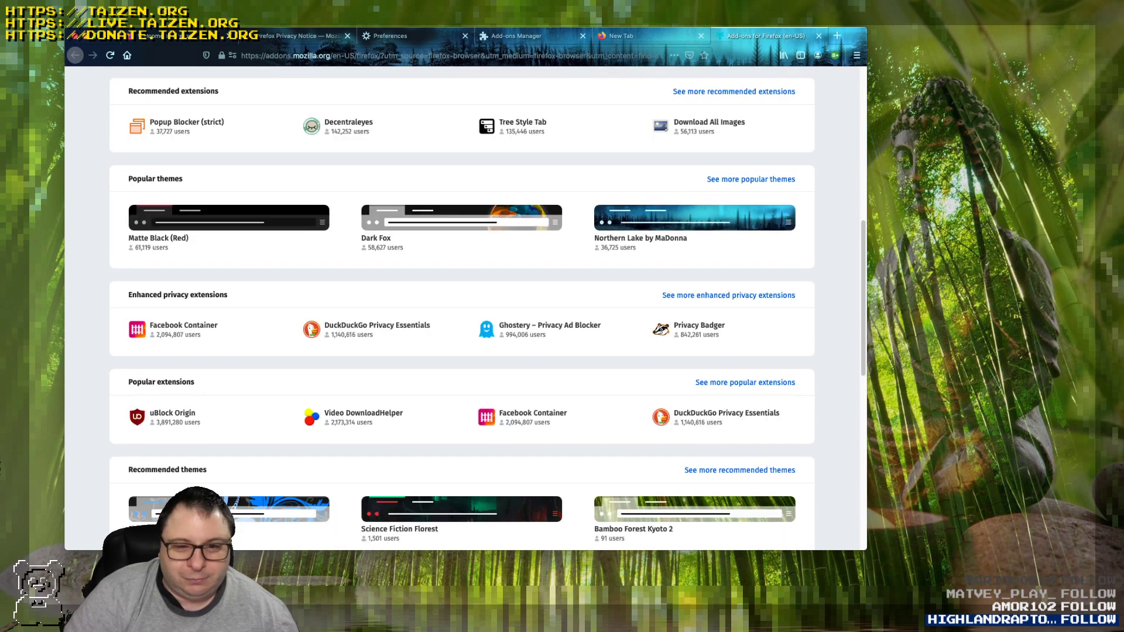
scroll(464, 304, "down", 3)
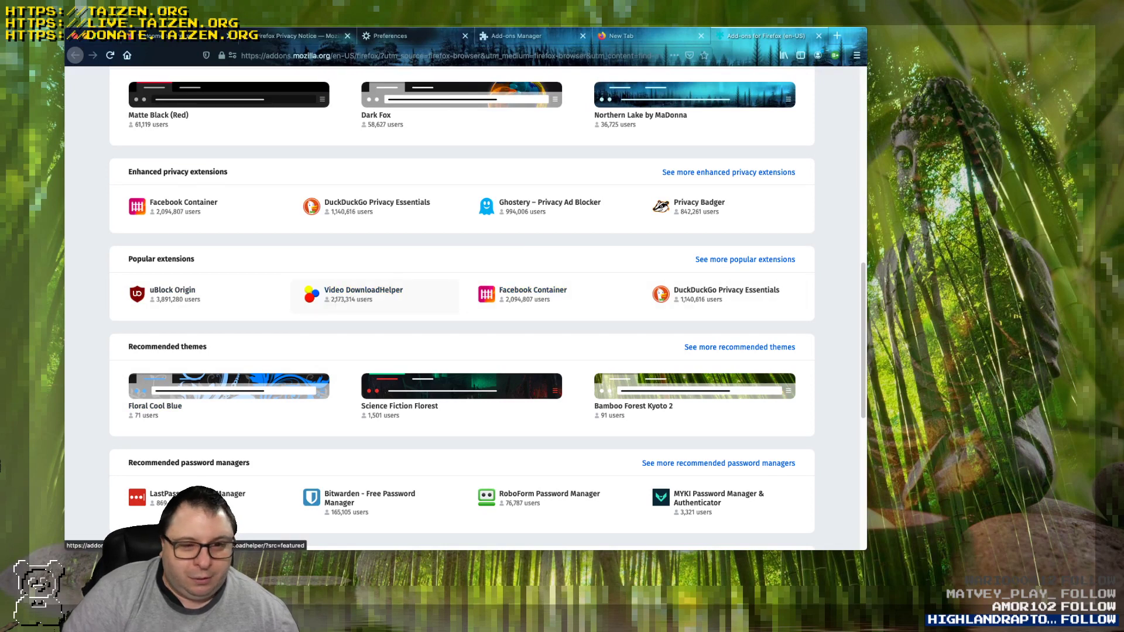
scroll(375, 295, "down", 5)
scroll(199, 281, "up", 2)
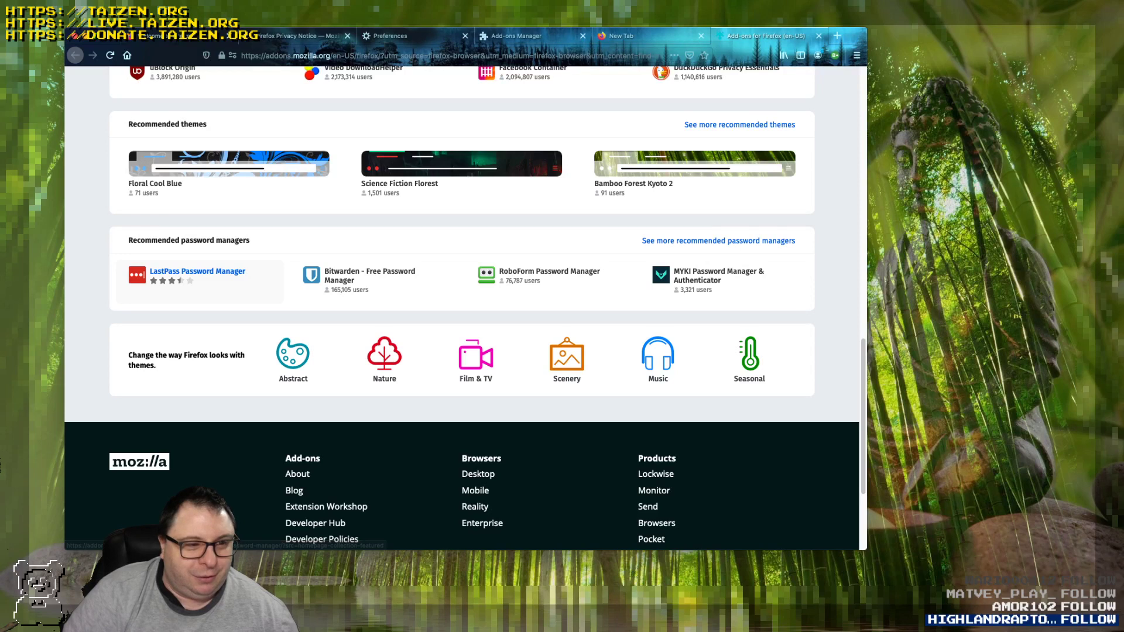
scroll(199, 305, "up", 1)
scroll(199, 263, "up", 2)
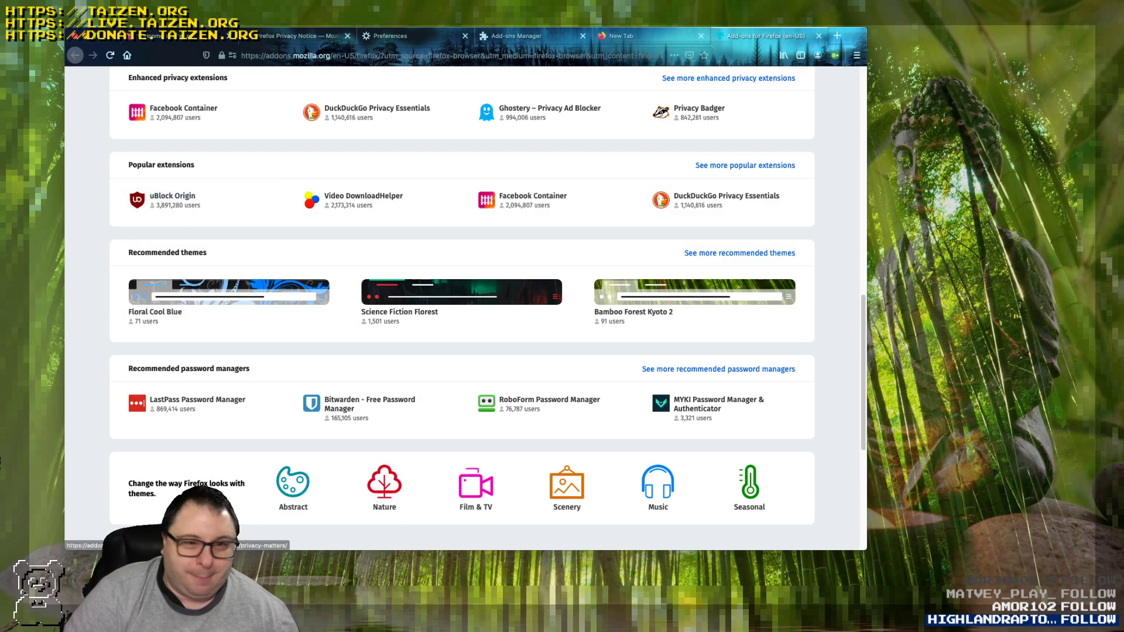
left_click(644, 36)
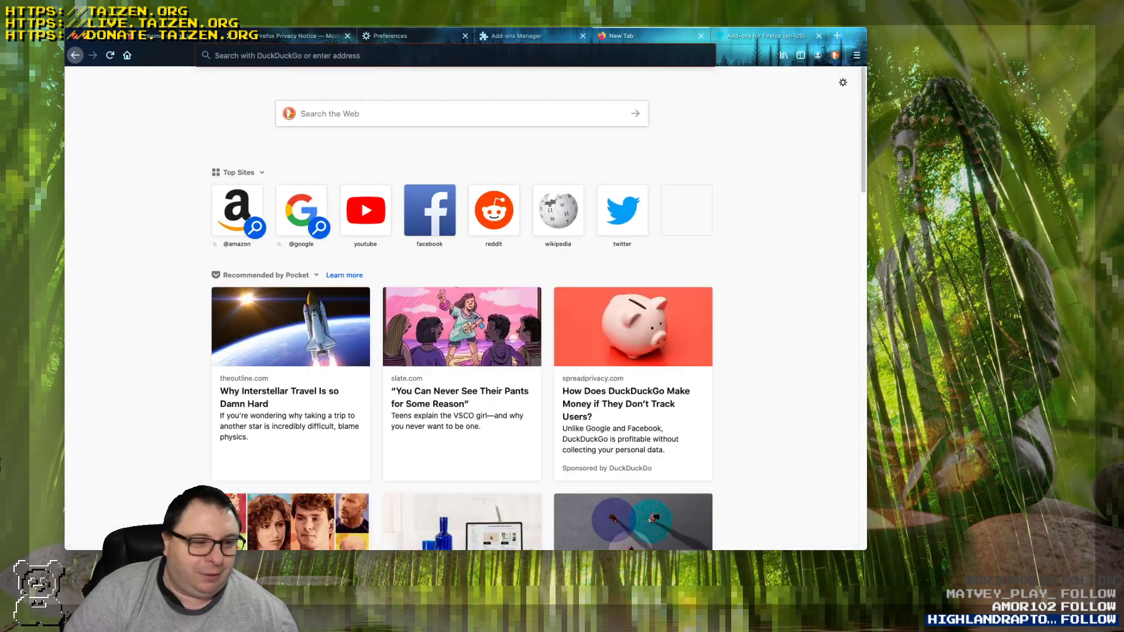
left_click(766, 36)
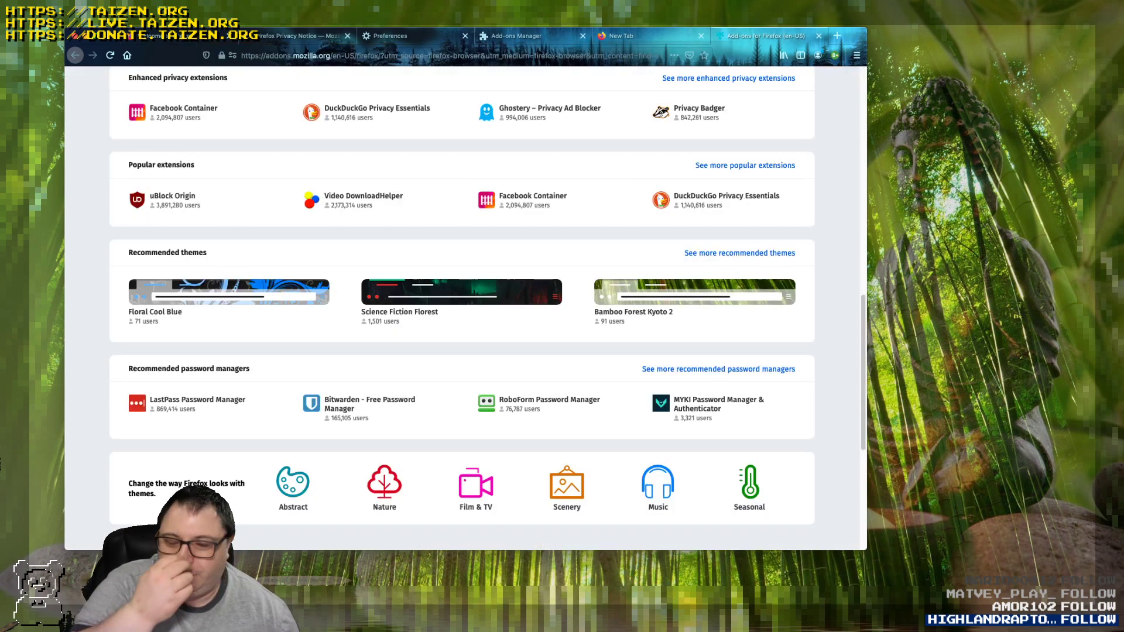
Add the uBlock Origin extension to Firefox, close its page and return to the add-ons manager.
left_click(172, 195)
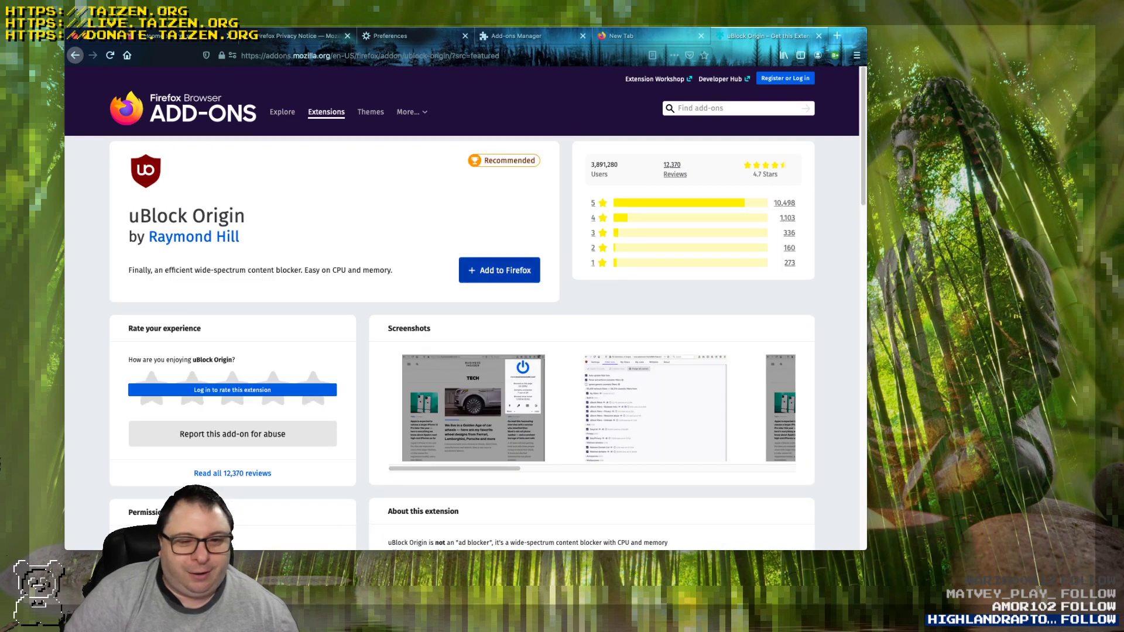
left_click(499, 270)
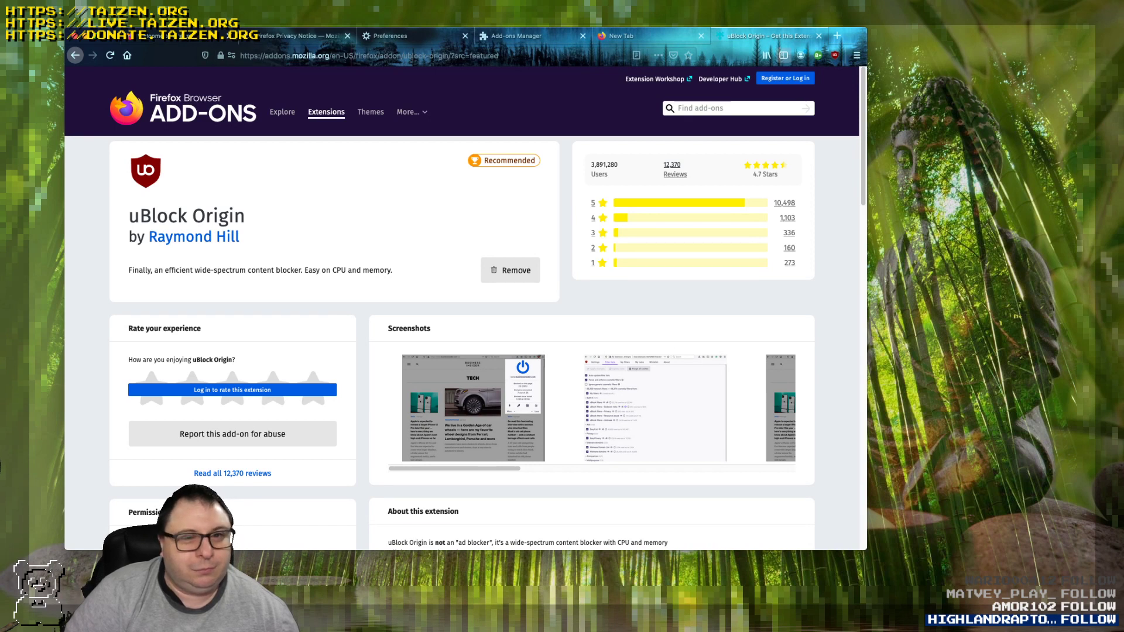
key("ctrl+w")
key("ctrl+shift+Tab")
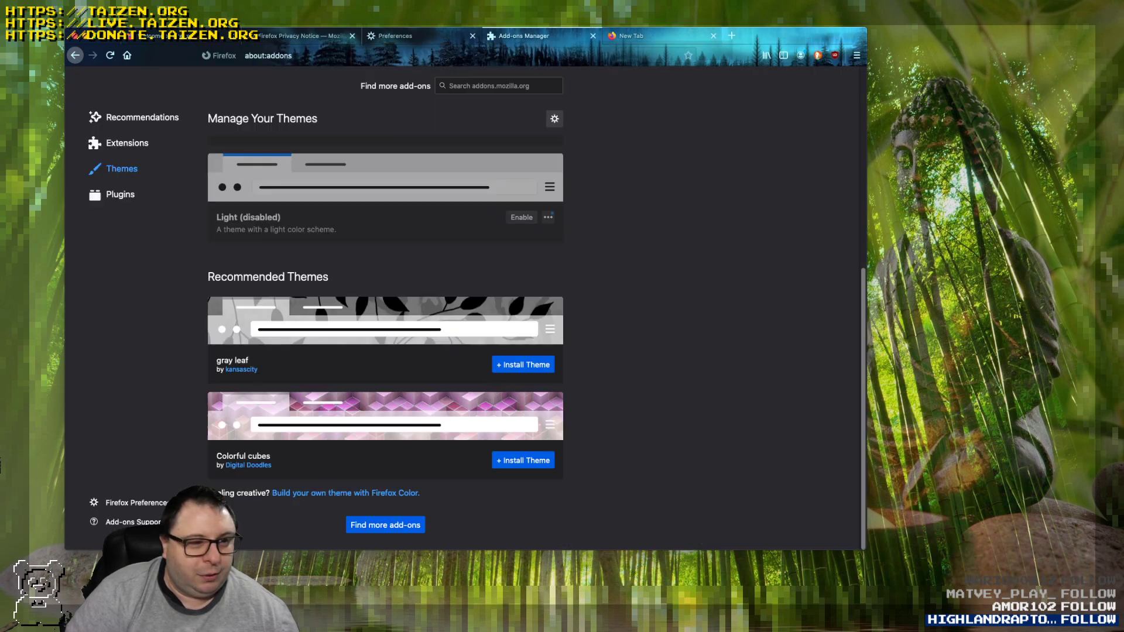
Review the plugins and extensions management pages, including the activation options of the OpenH264 Video Codec plugin and the general add-on tools.
left_click(120, 195)
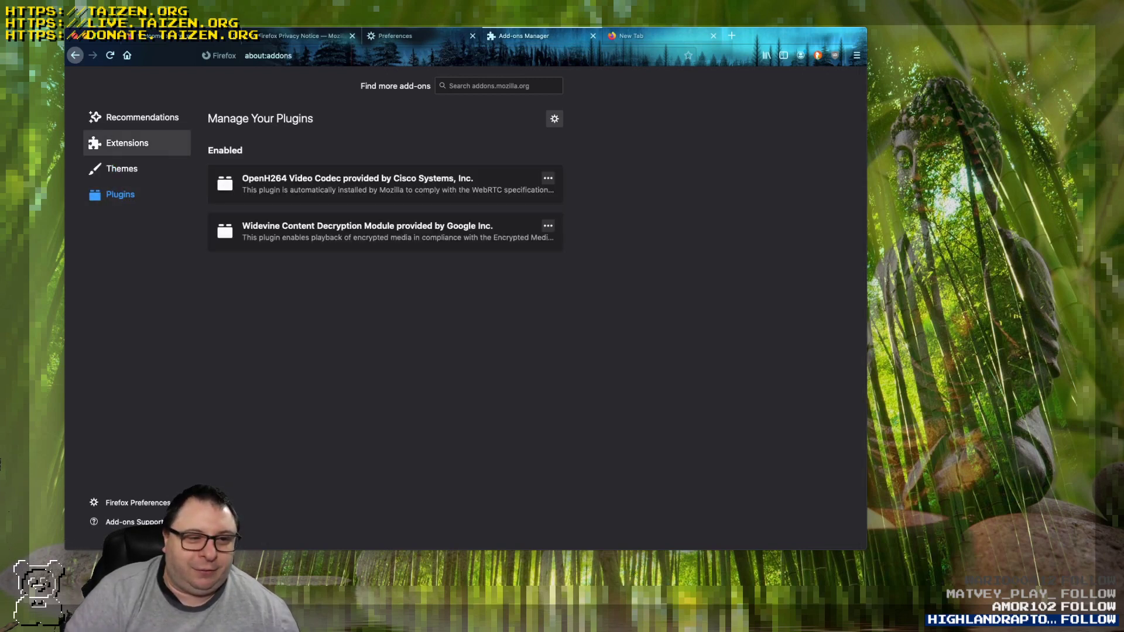
left_click(127, 143)
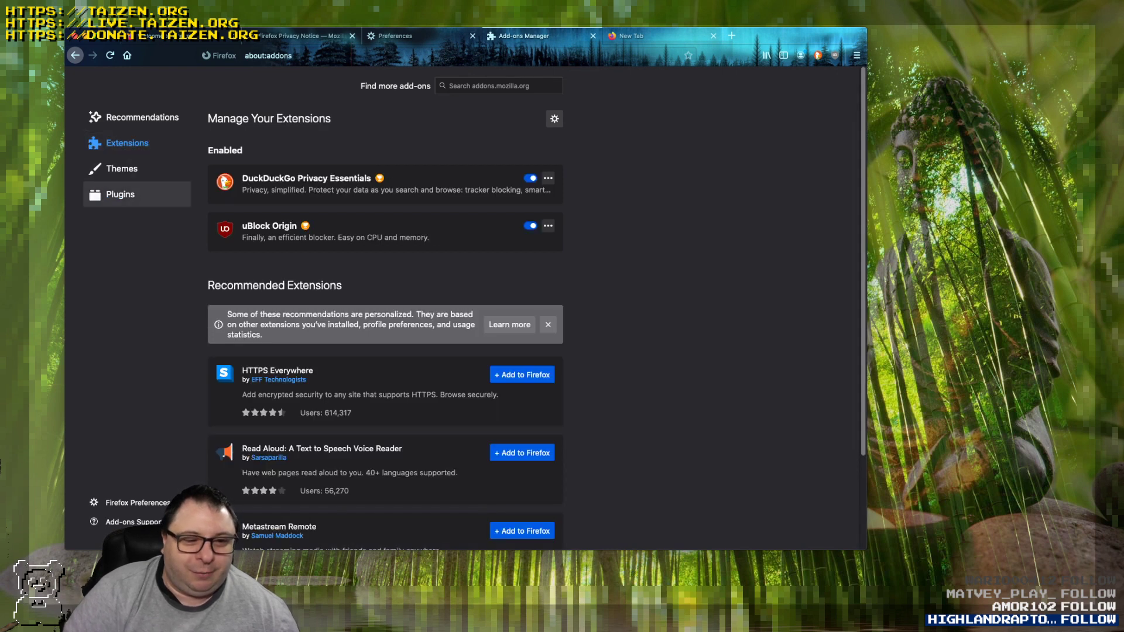
left_click(120, 194)
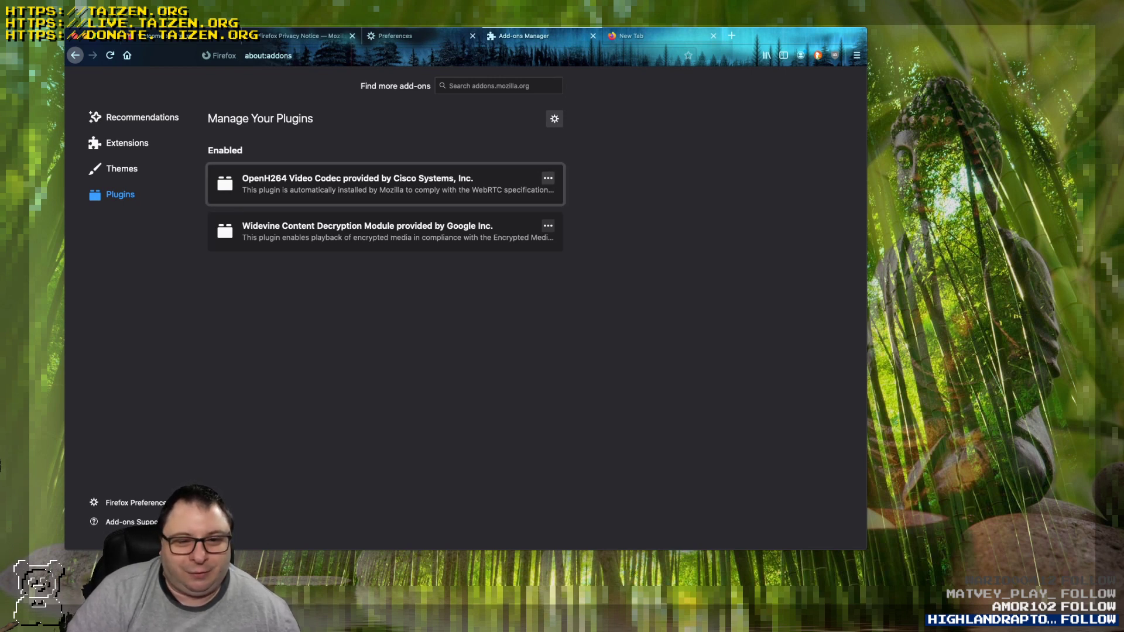
left_click(548, 178)
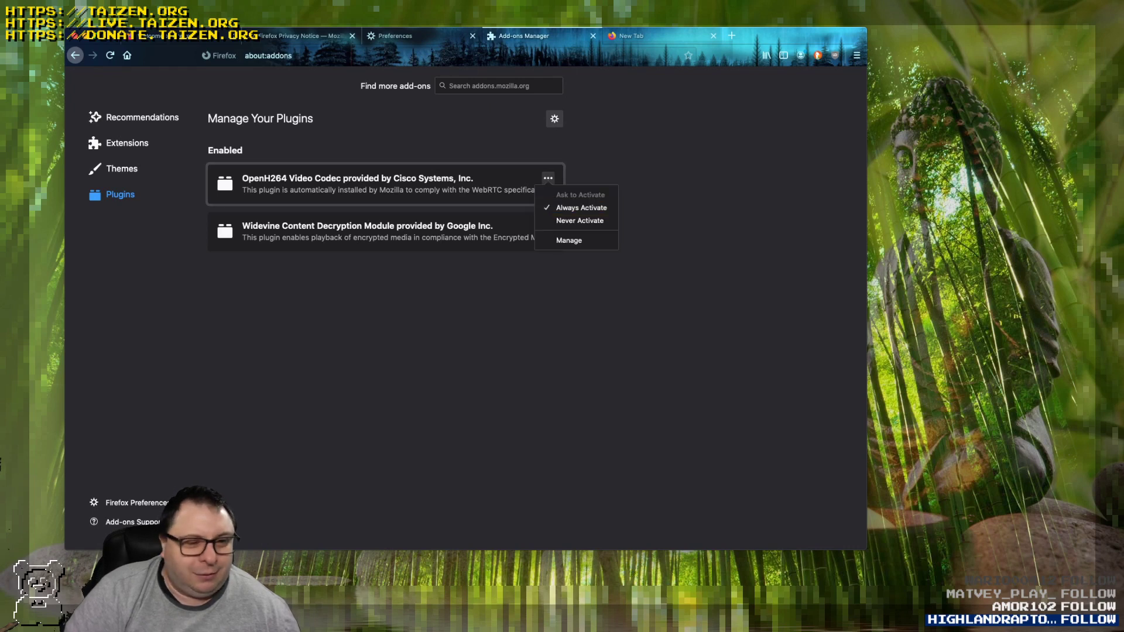
key("Escape")
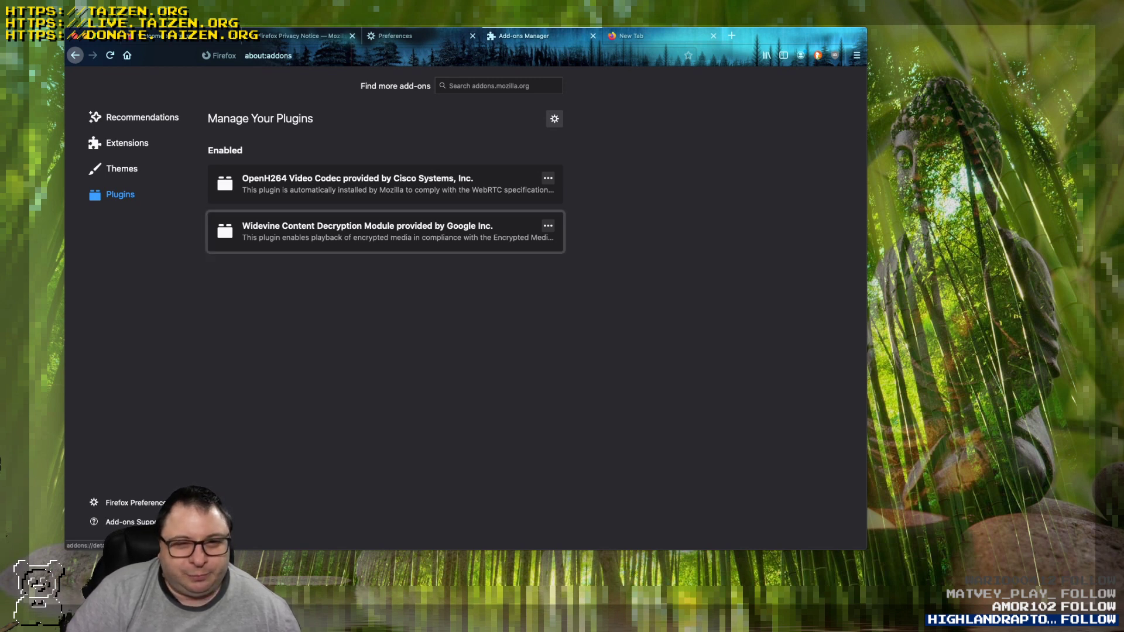
left_click(554, 119)
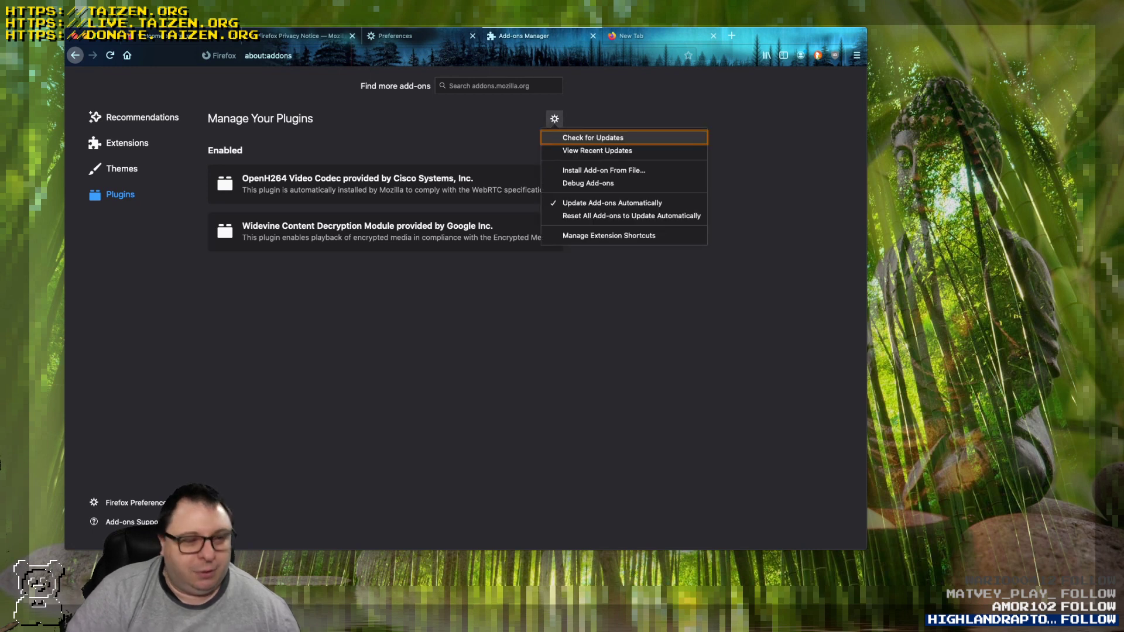
key("Escape")
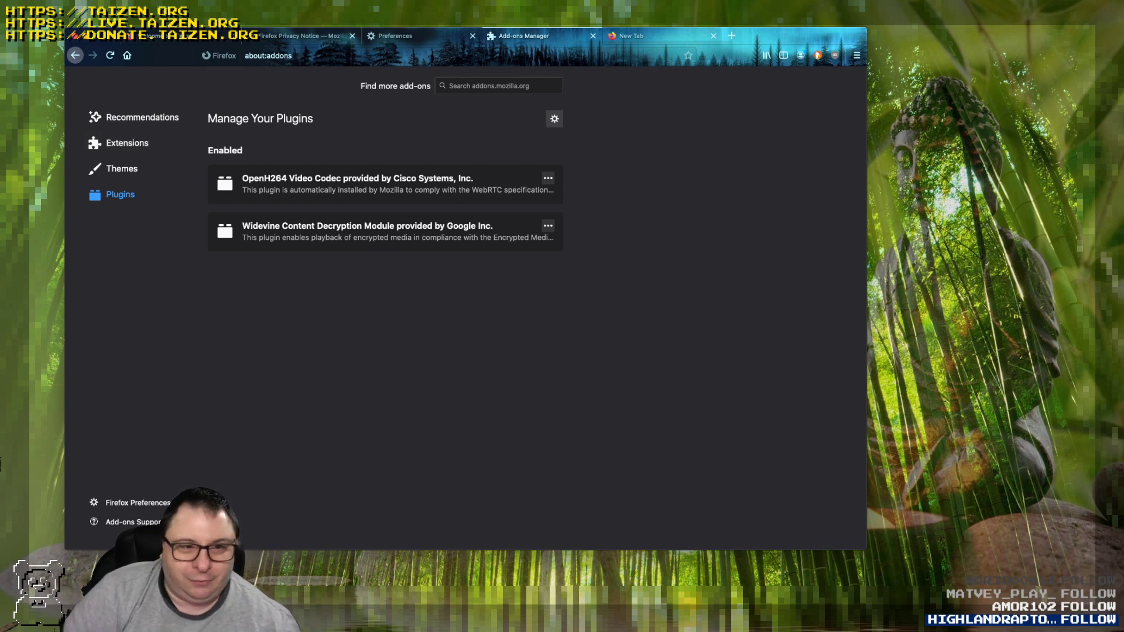
Check the new tab page, read the Manage add-ons support article list, and close it to return to the add-ons manager.
key("ctrl+Tab")
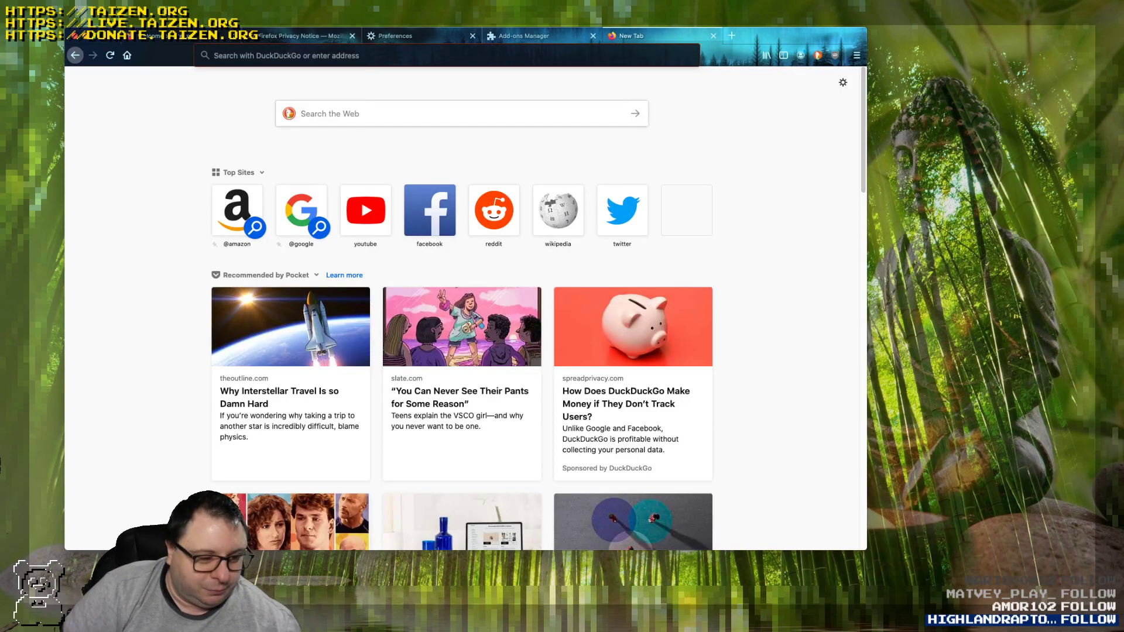
key("ctrl+shift+Tab")
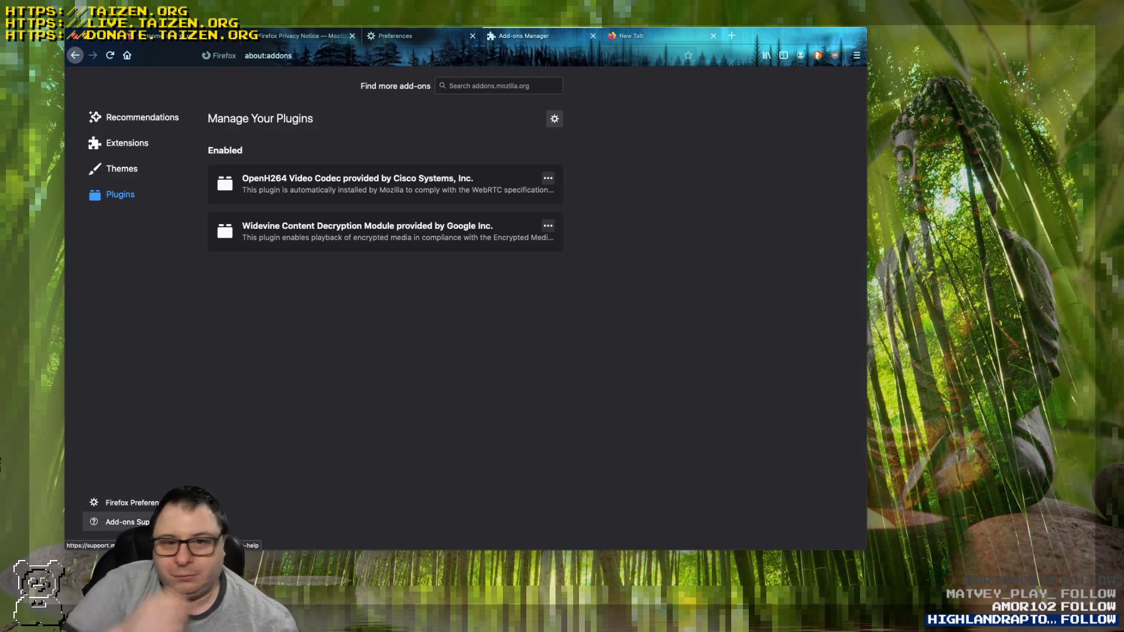
left_click(123, 522)
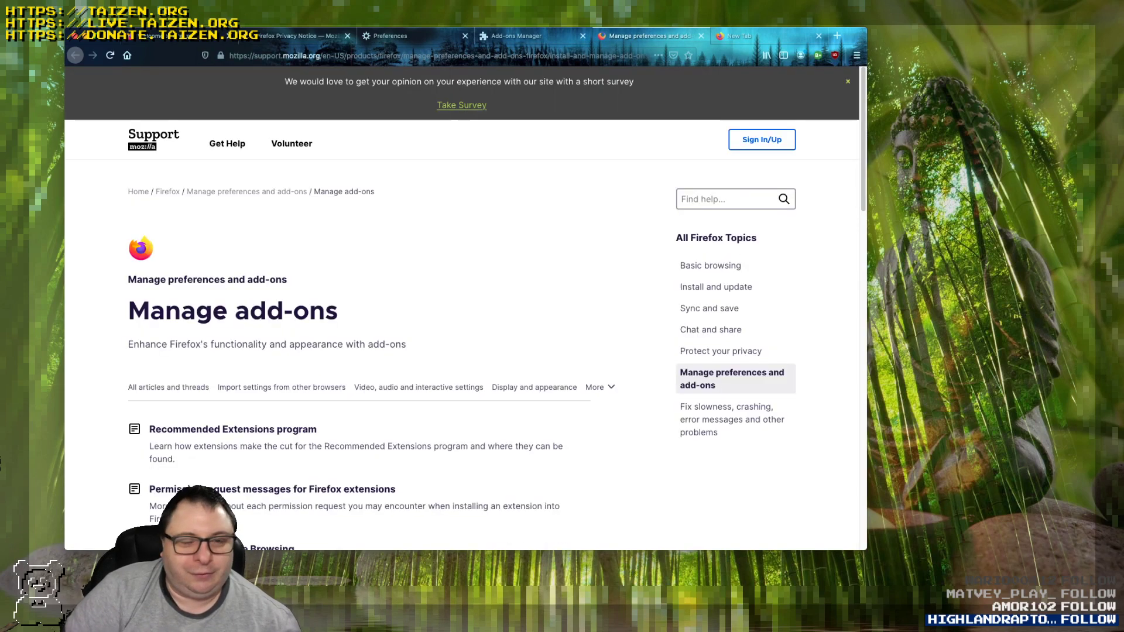
scroll(462, 307, "down", 5)
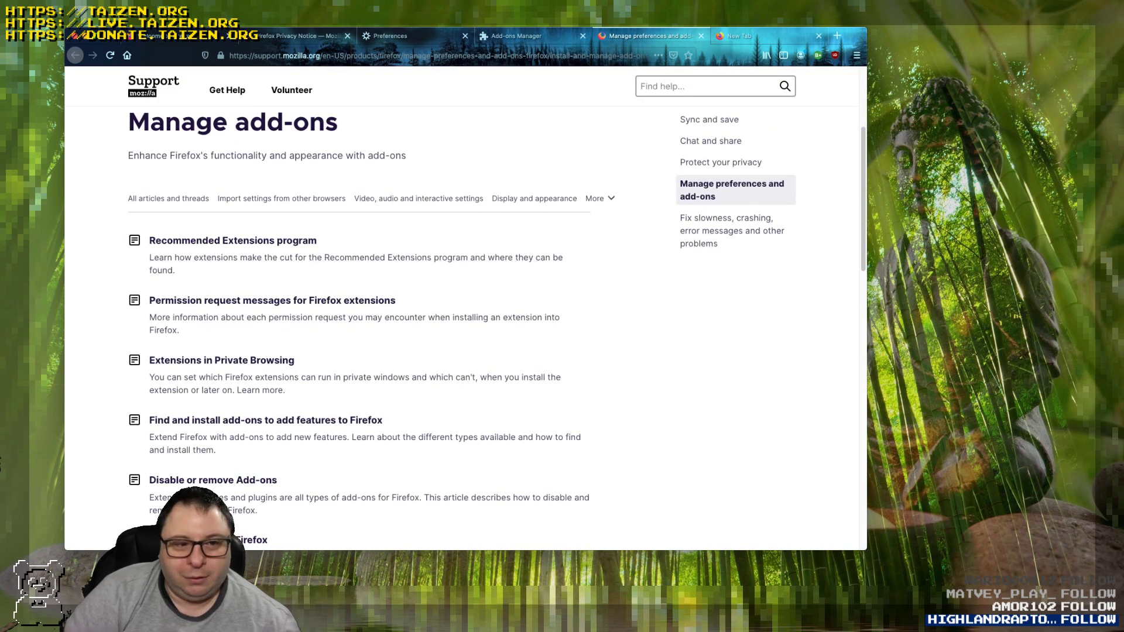
key("super+w")
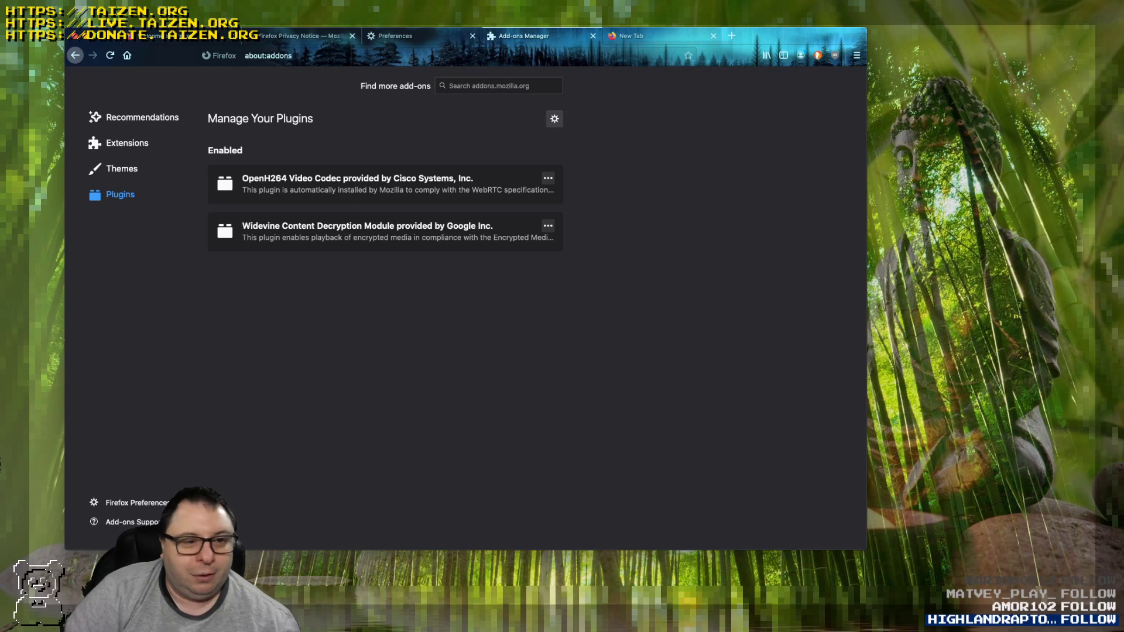
Return to the Firefox preferences and review the Privacy & Security settings from tracking protection down to permissions.
left_click(138, 502)
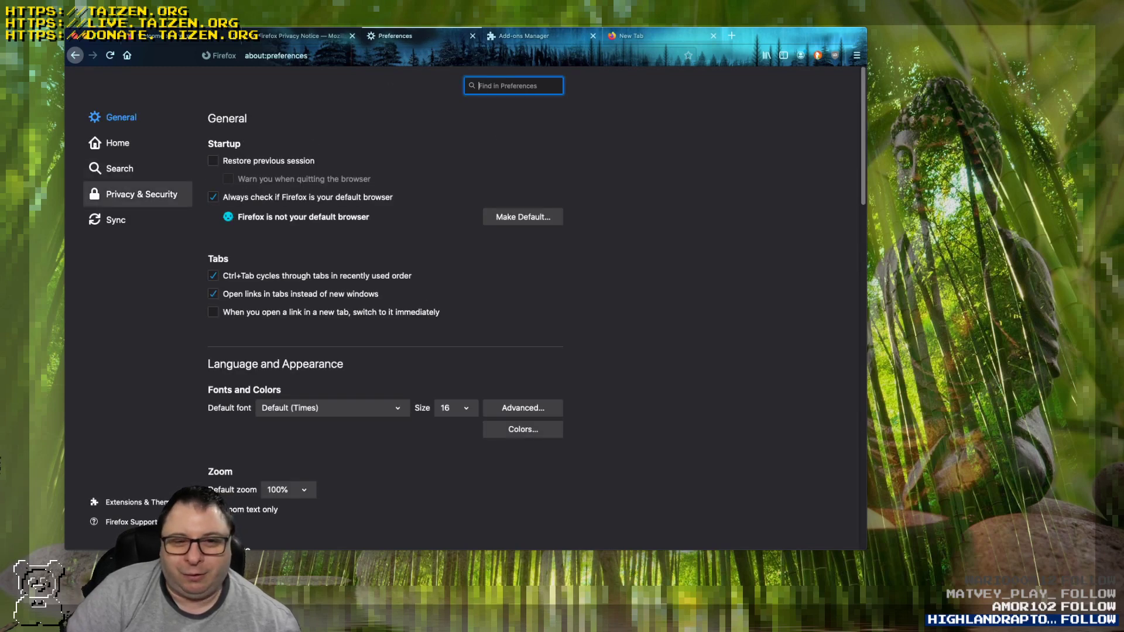
left_click(141, 194)
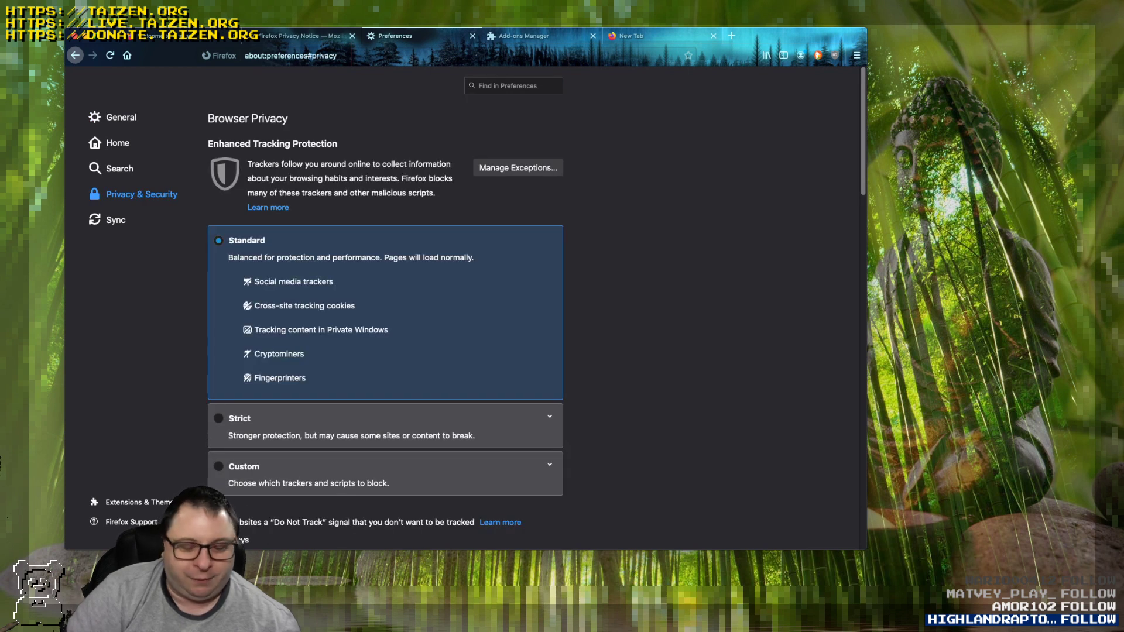
scroll(385, 298, "down", 15)
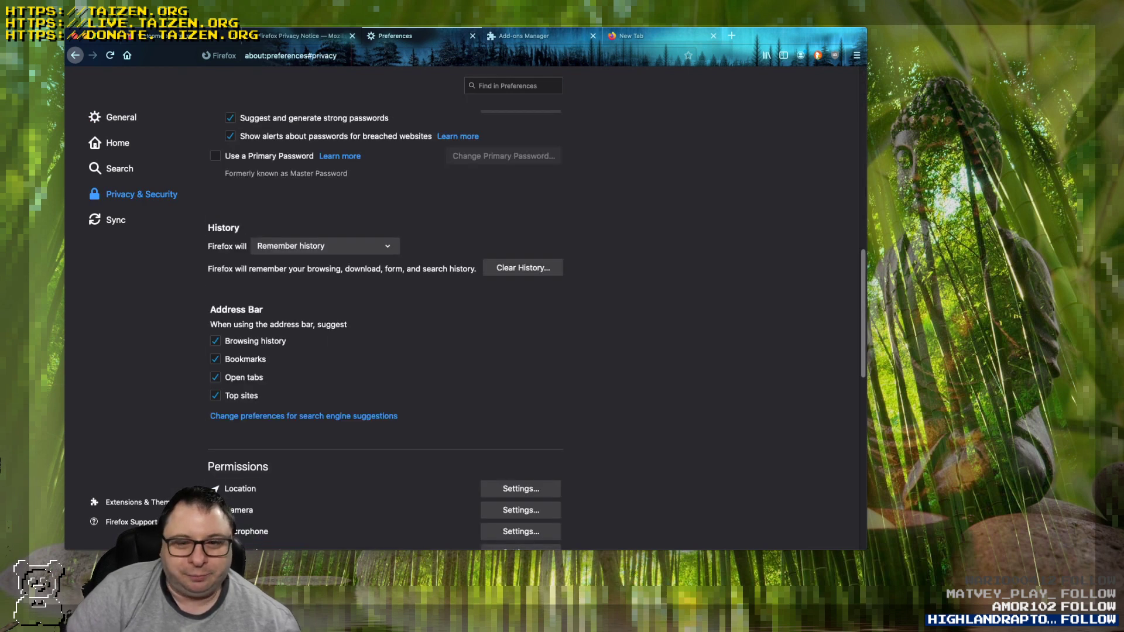
scroll(385, 304, "down", 10)
scroll(385, 304, "up", 15)
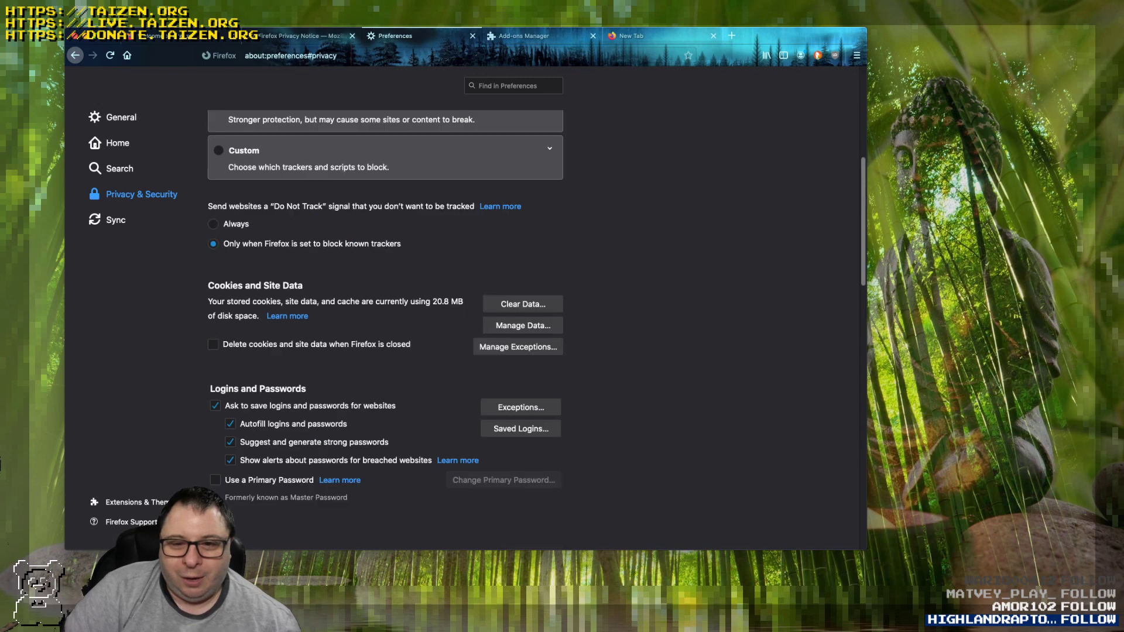
scroll(385, 305, "up", 6)
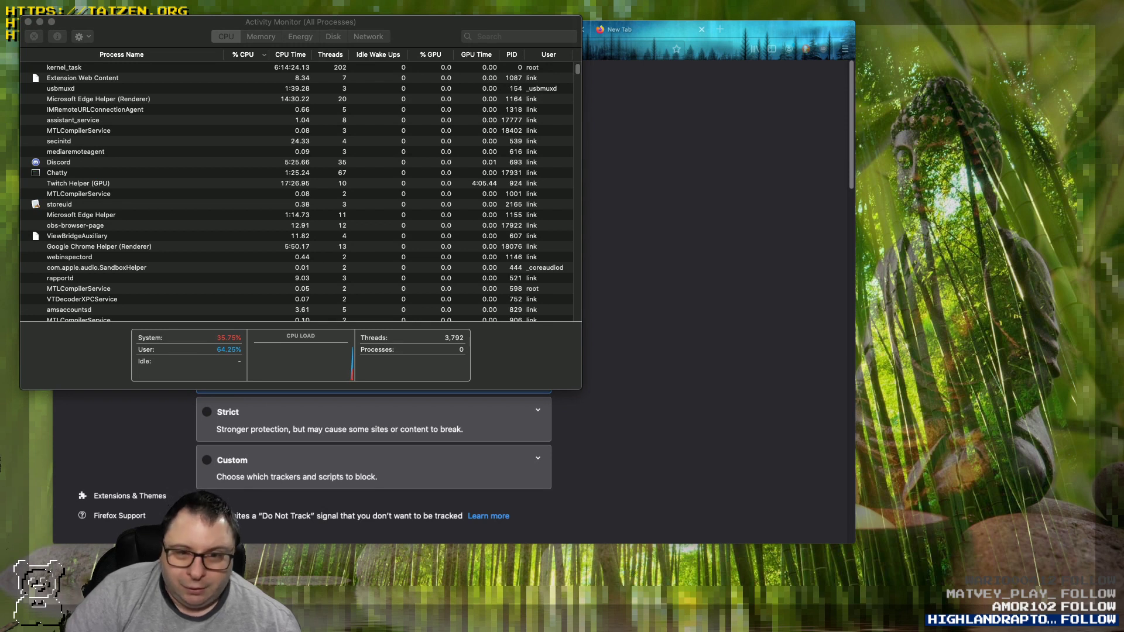
Switch to Activity Monitor and move its window beside the Firefox preferences so both can be read.
left_click_drag(175, 21, 698, 22)
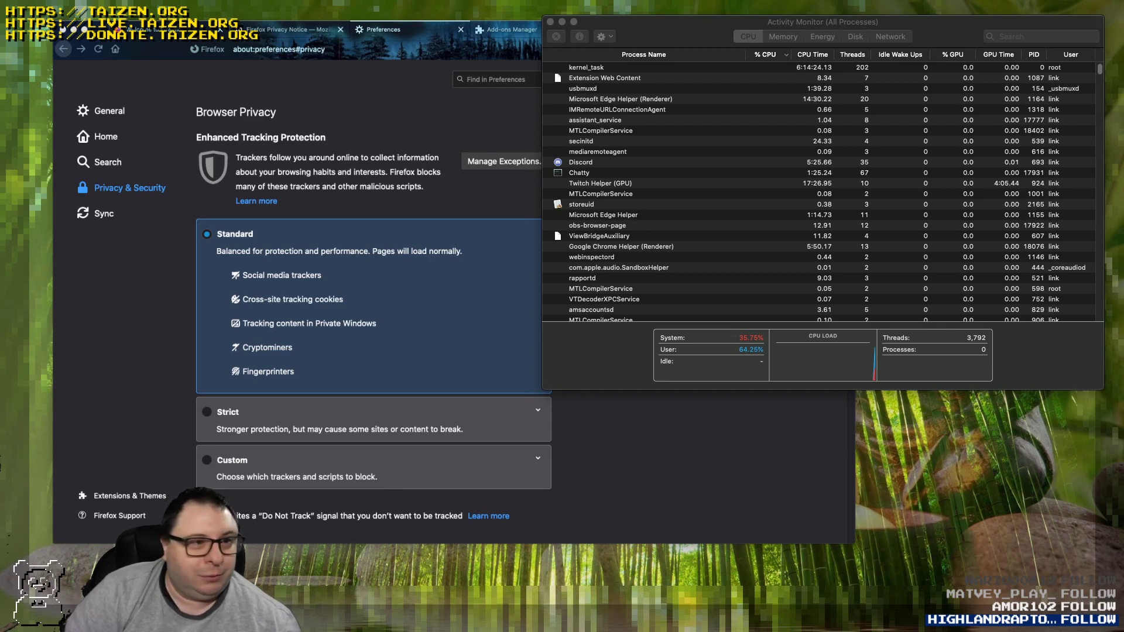
left_click_drag(703, 22, 716, 29)
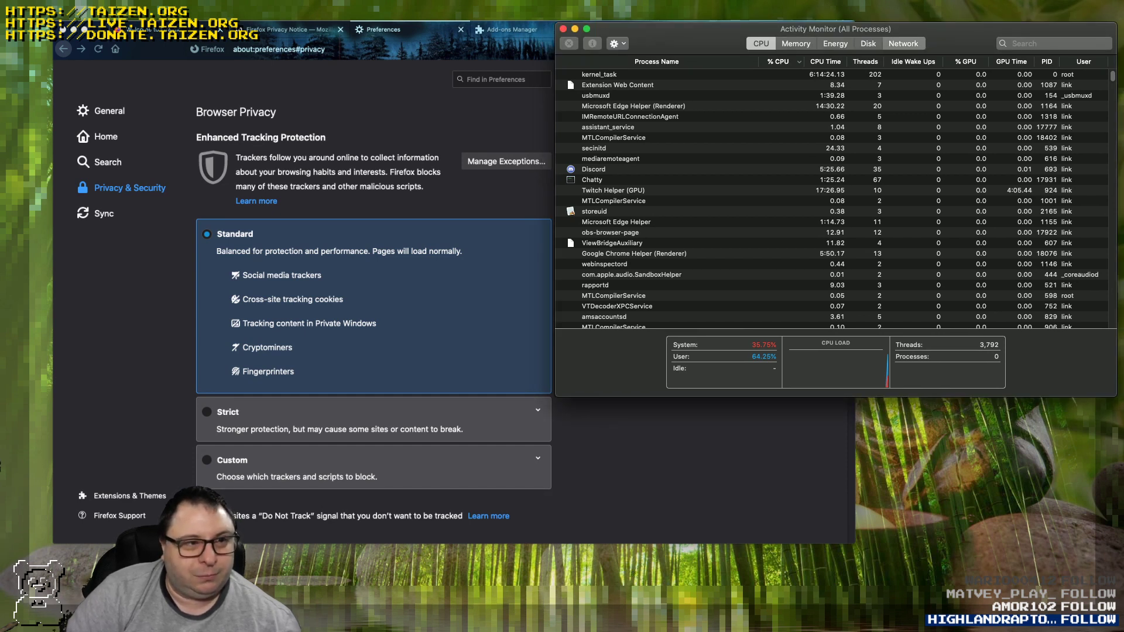
Check the network traffic overview, and show the memory use of all processes sorted from highest to lowest.
left_click(904, 43)
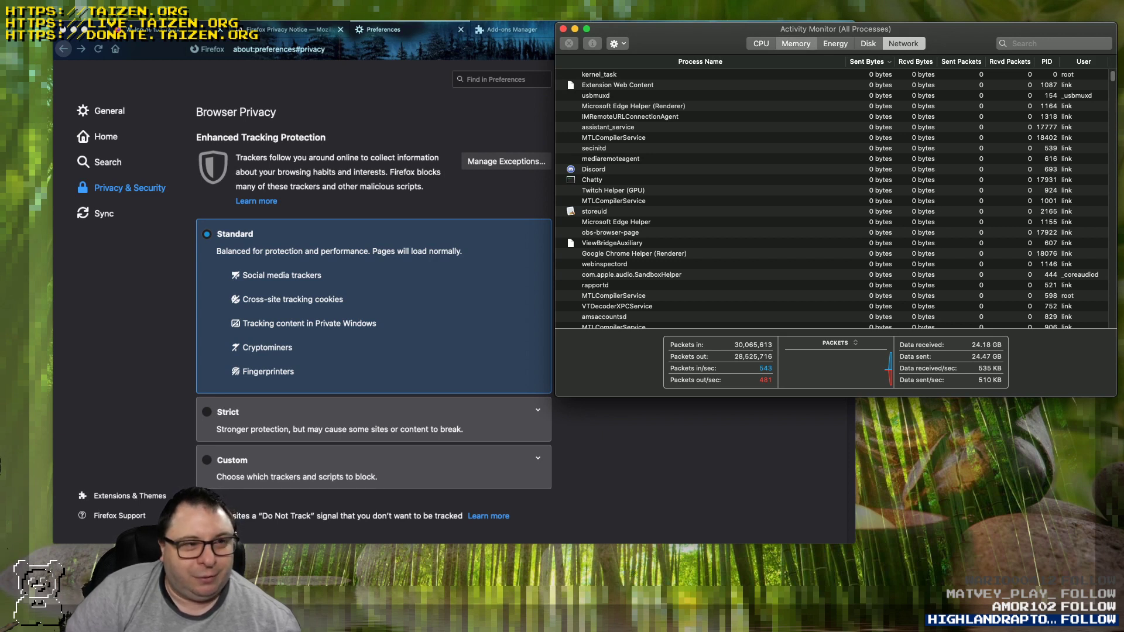
left_click(796, 43)
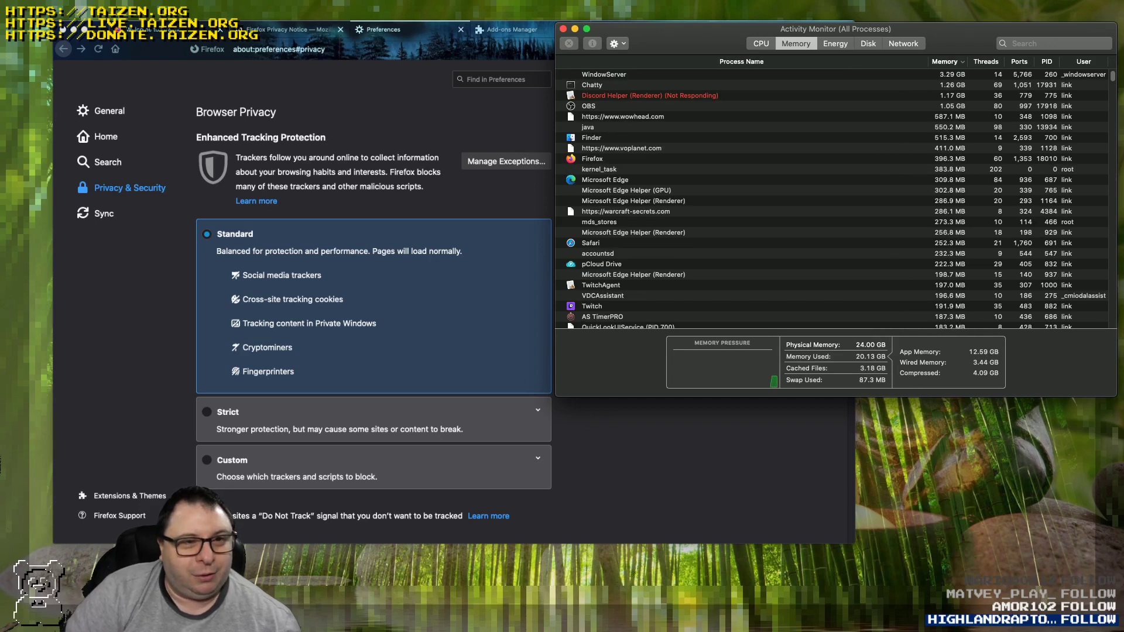
left_click(944, 62)
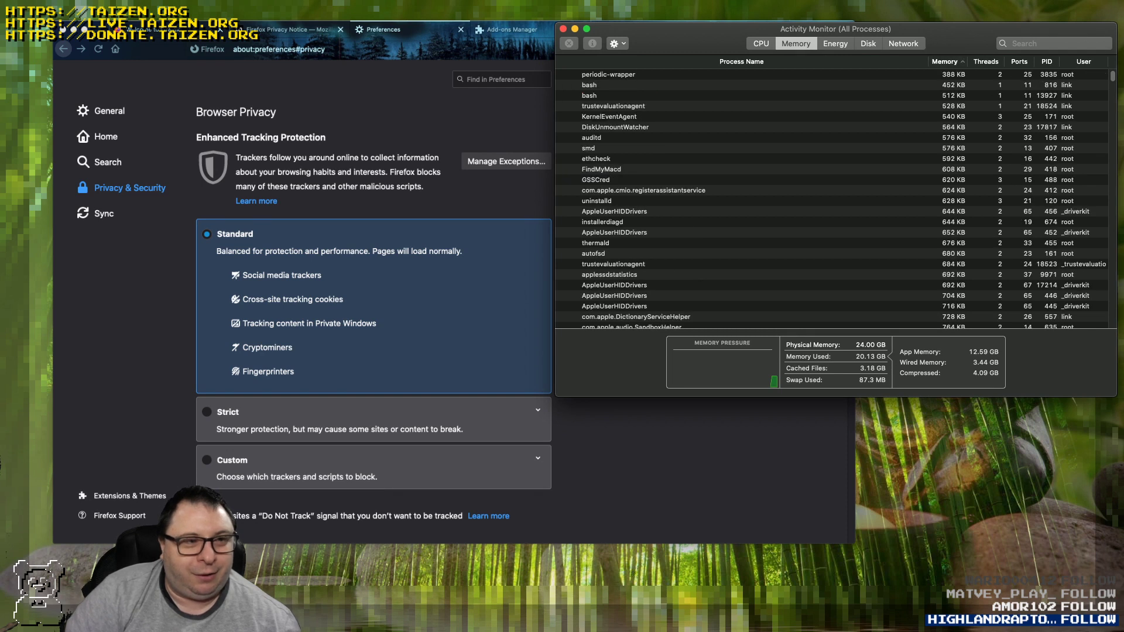
left_click(945, 61)
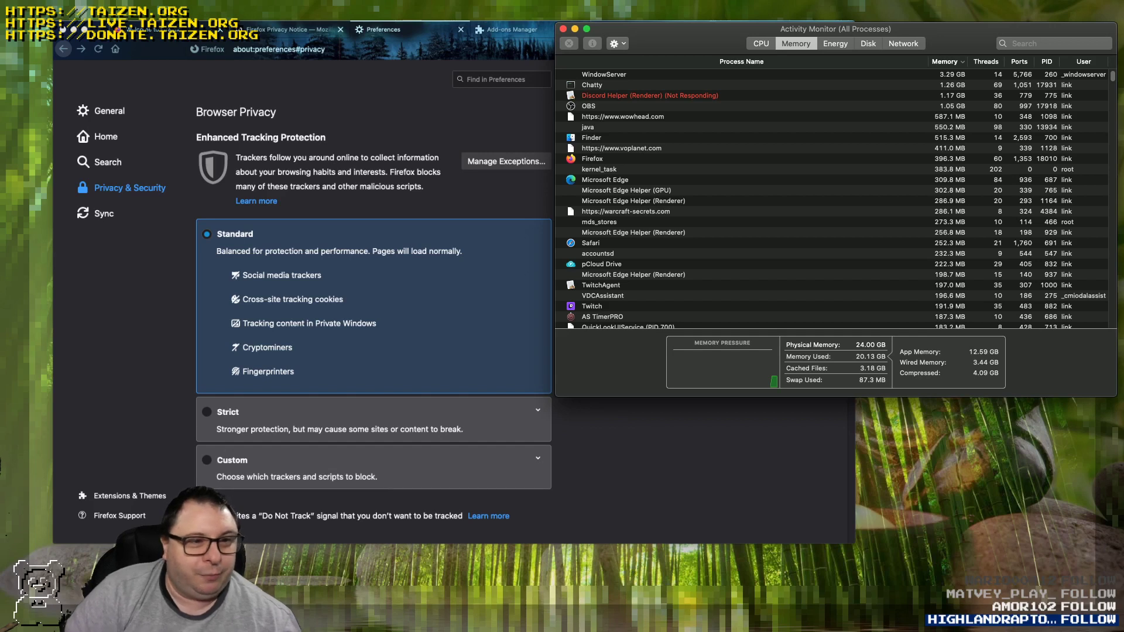
Compare the memory use of the Firefox process with Safari and the other browser processes in the list.
left_click(592, 159)
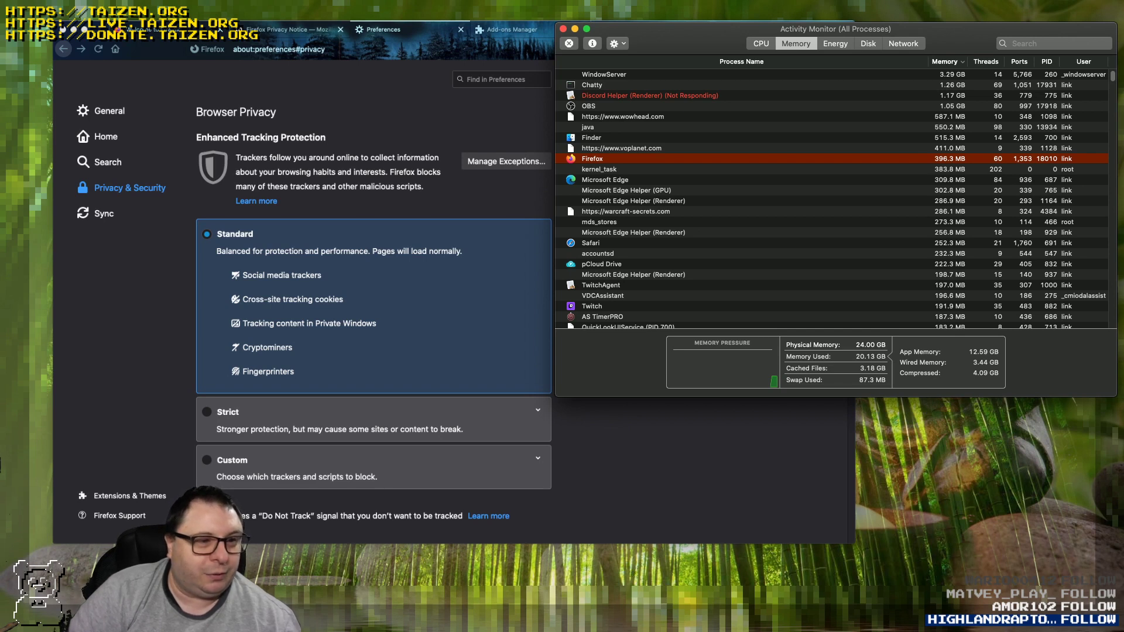
scroll(831, 199, "down", 1)
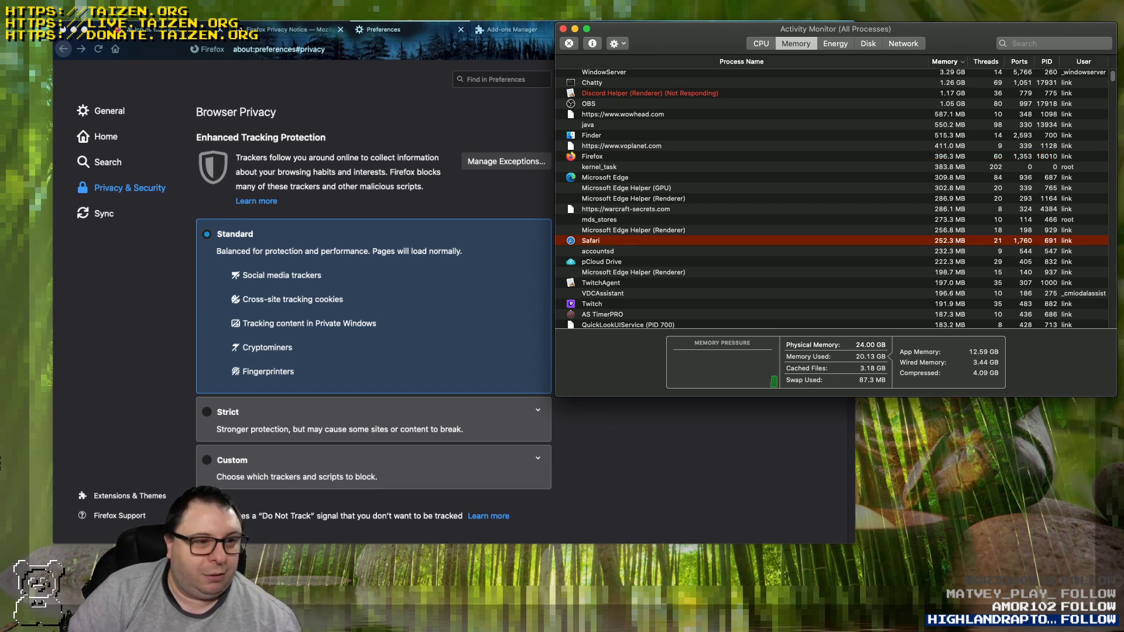
scroll(831, 199, "down", 10)
scroll(831, 199, "up", 8)
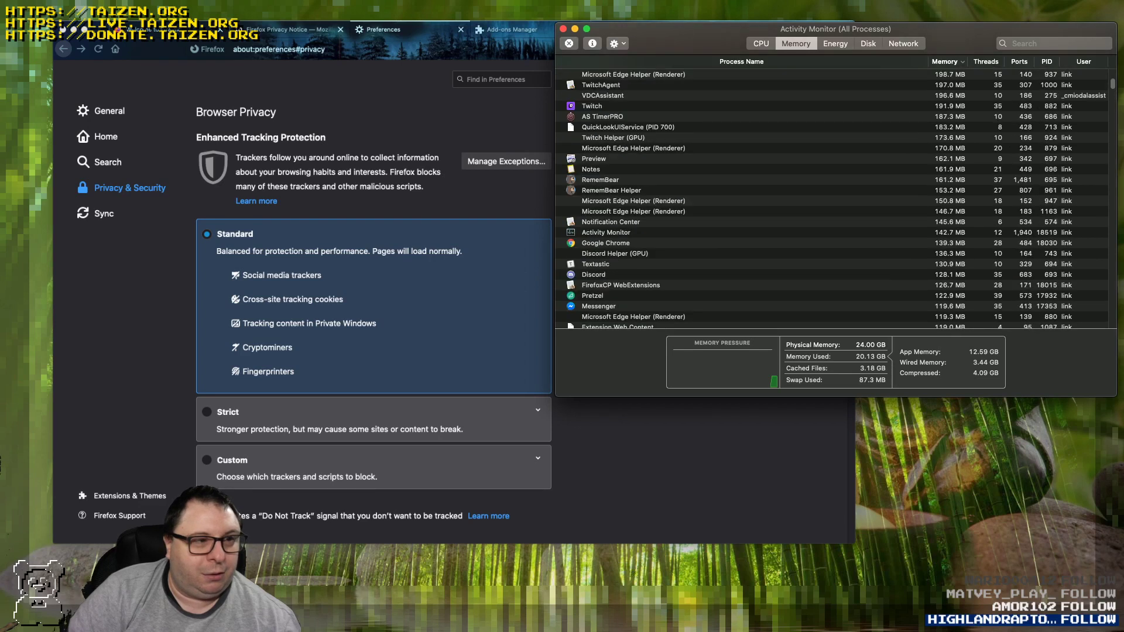
scroll(831, 199, "up", 2)
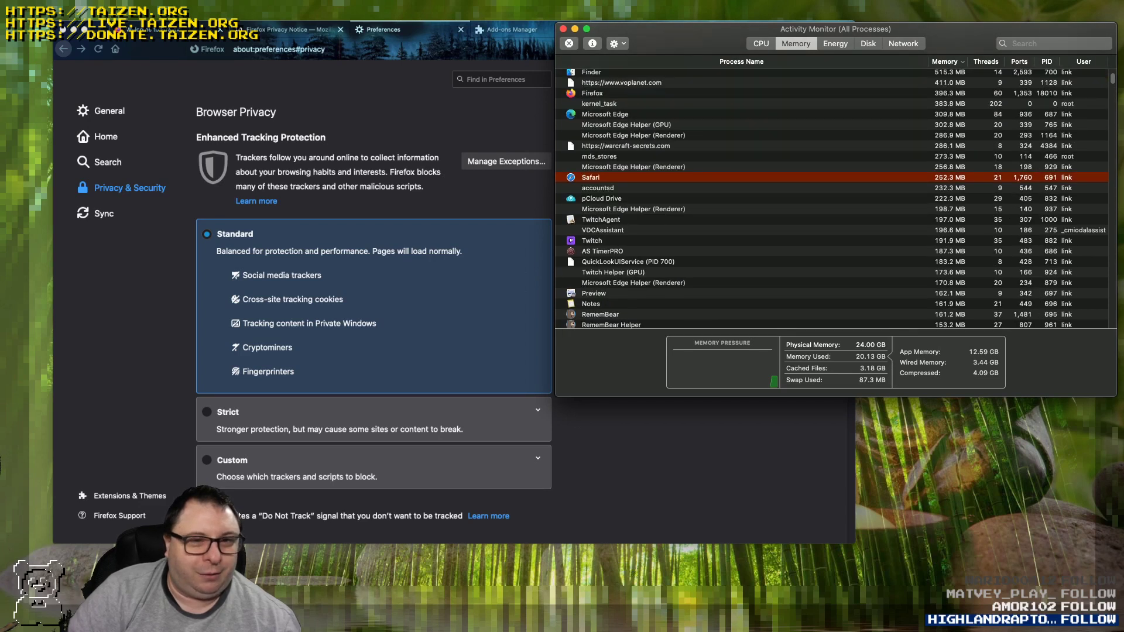
scroll(831, 199, "up", 2)
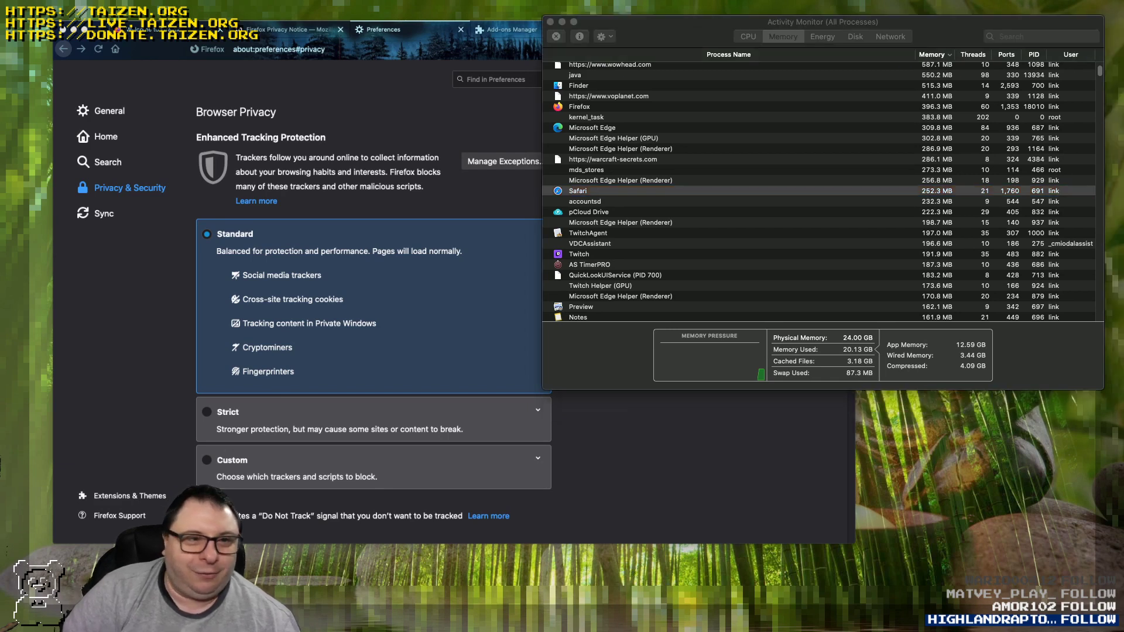
key("super+Tab")
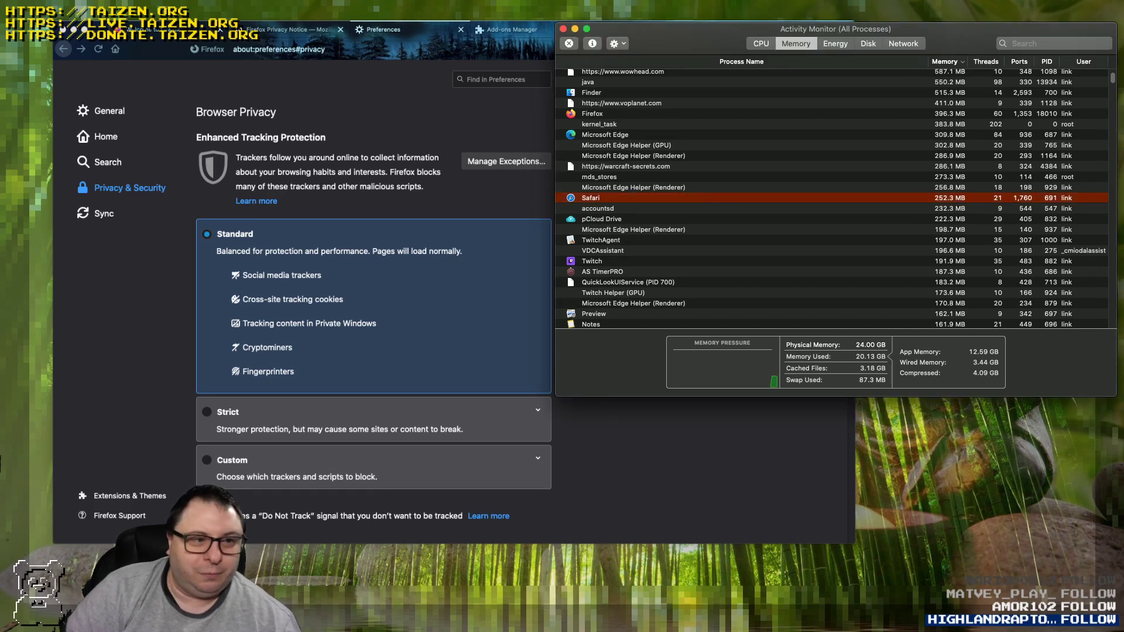
scroll(831, 197, "up", 3)
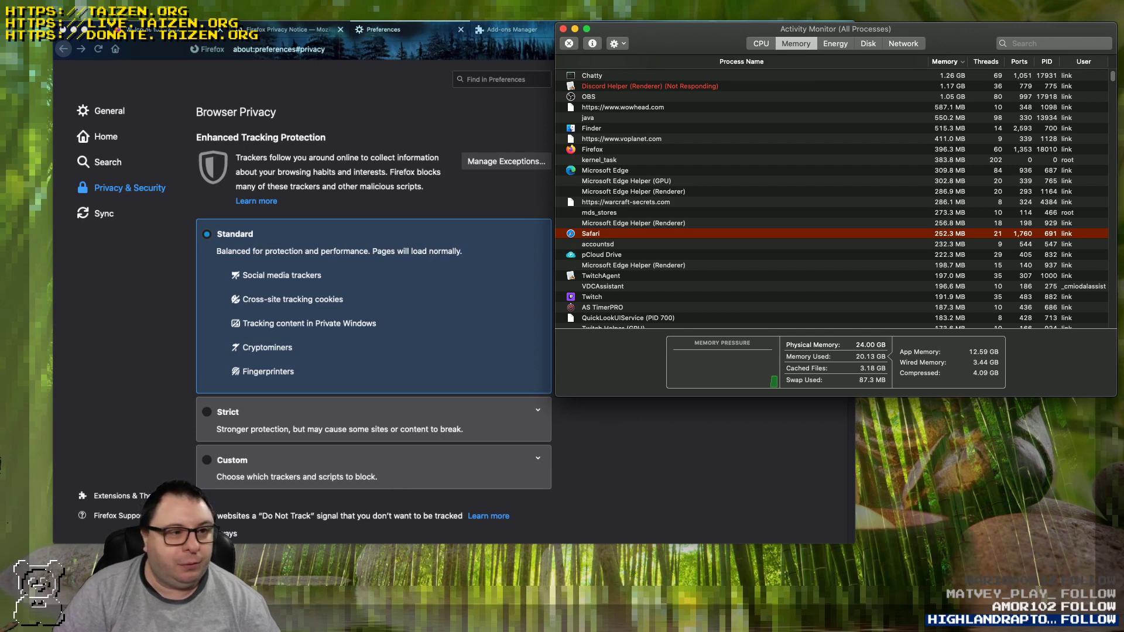
Select the Firefox process and look further down the memory list for its FirefoxCP helpers and the Google Chrome processes.
left_click(592, 149)
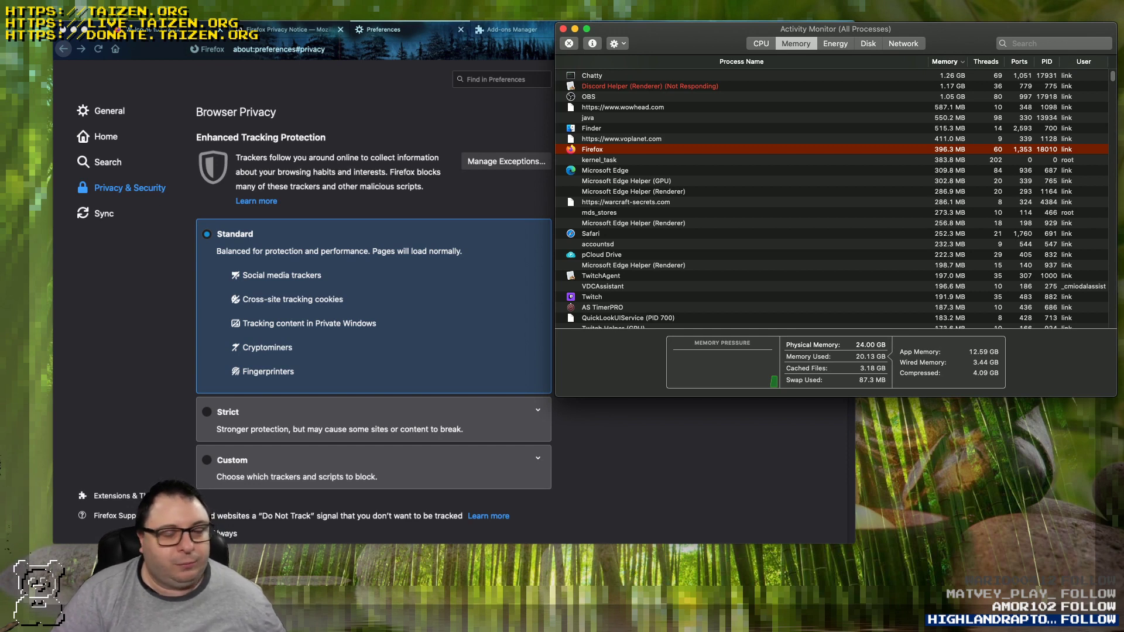
scroll(831, 198, "down", 5)
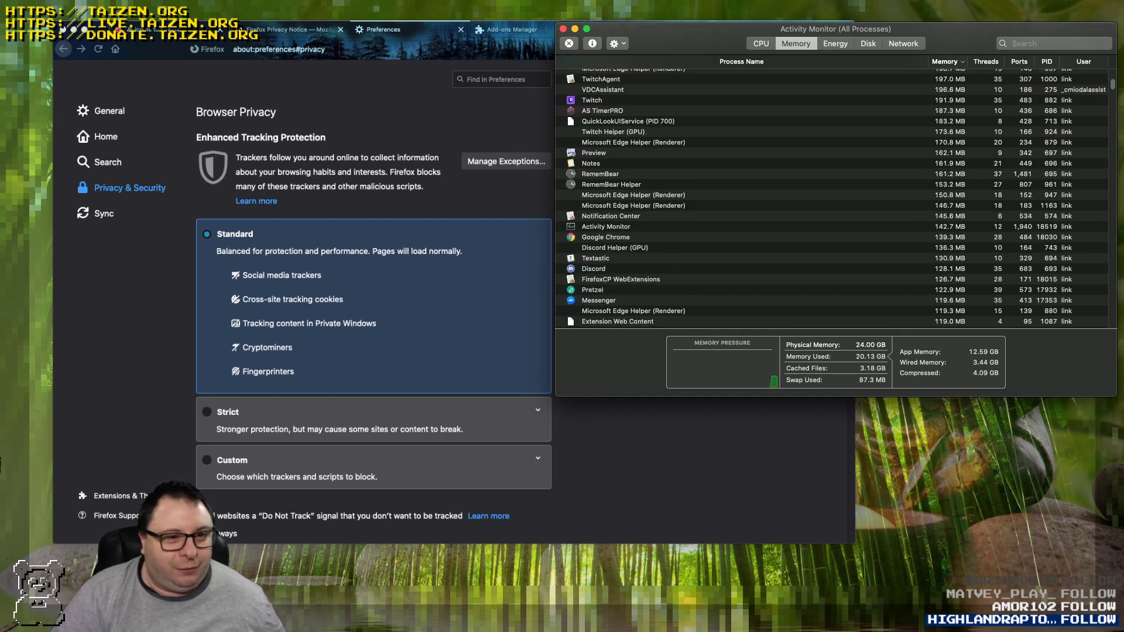
scroll(831, 199, "up", 3)
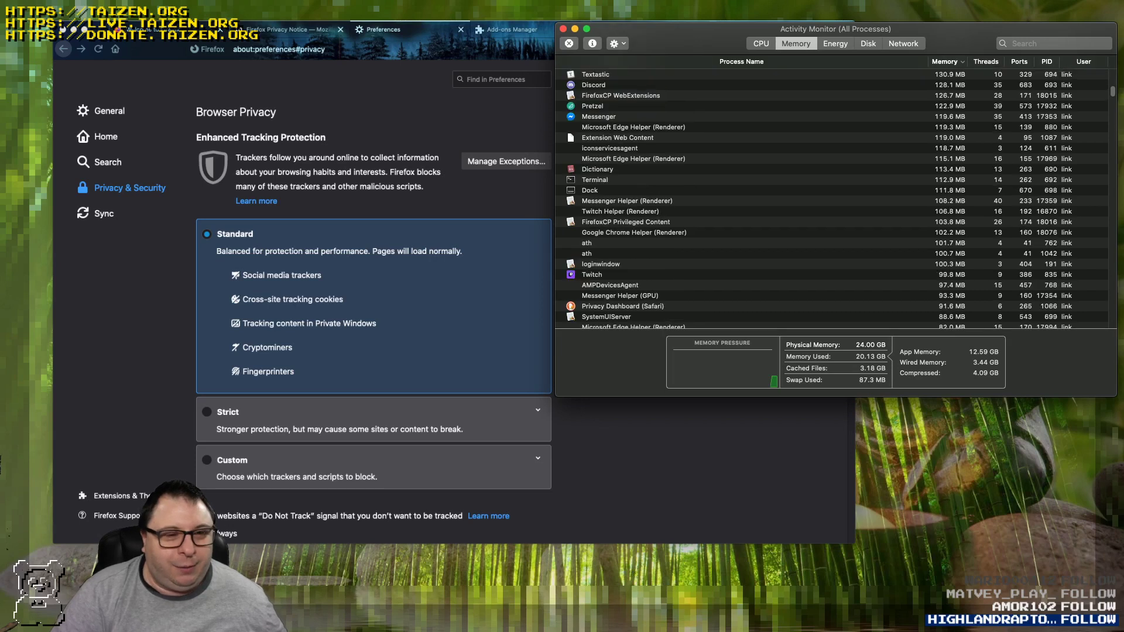
scroll(831, 199, "up", 3)
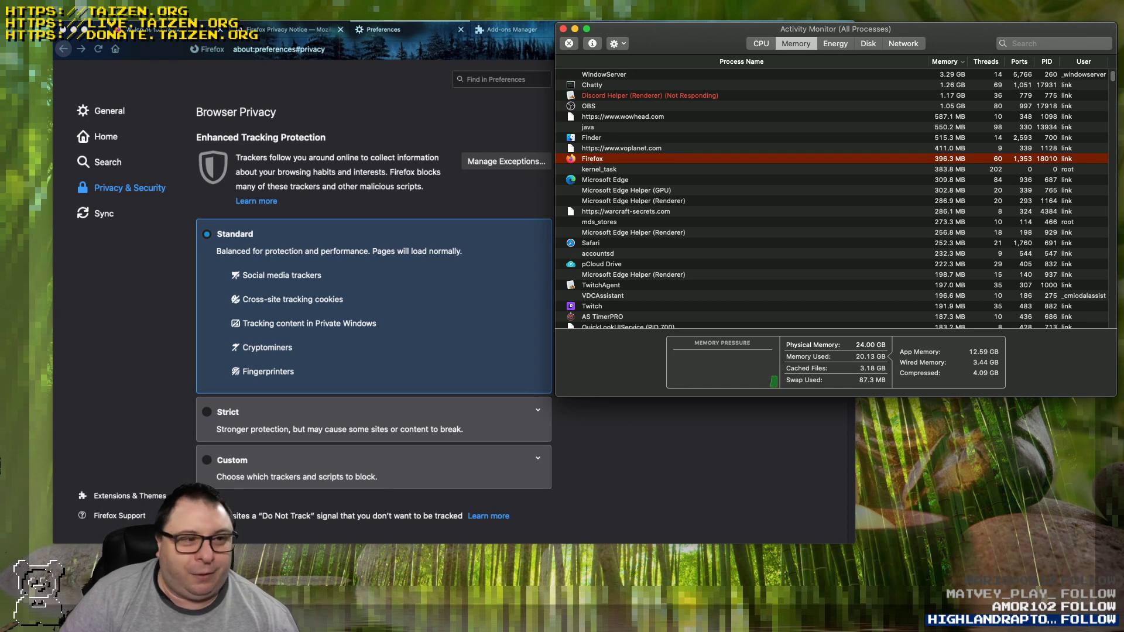
Examine the memory use of the separate voplanet.com and wowhead.com website processes and the smaller processes below them.
left_click(621, 148)
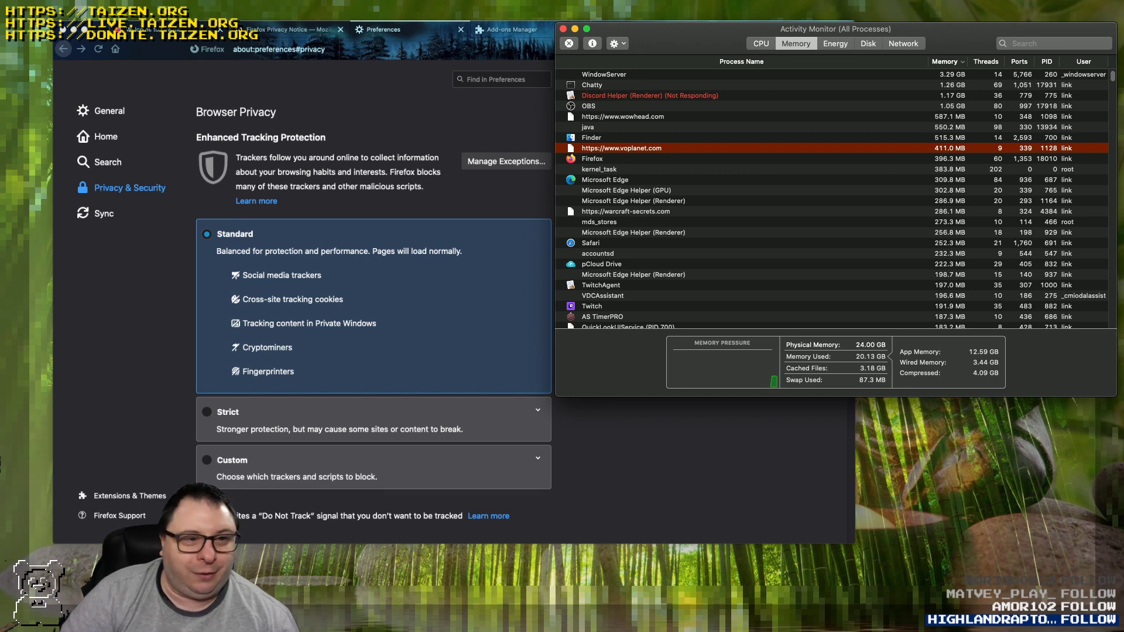
left_click(623, 116)
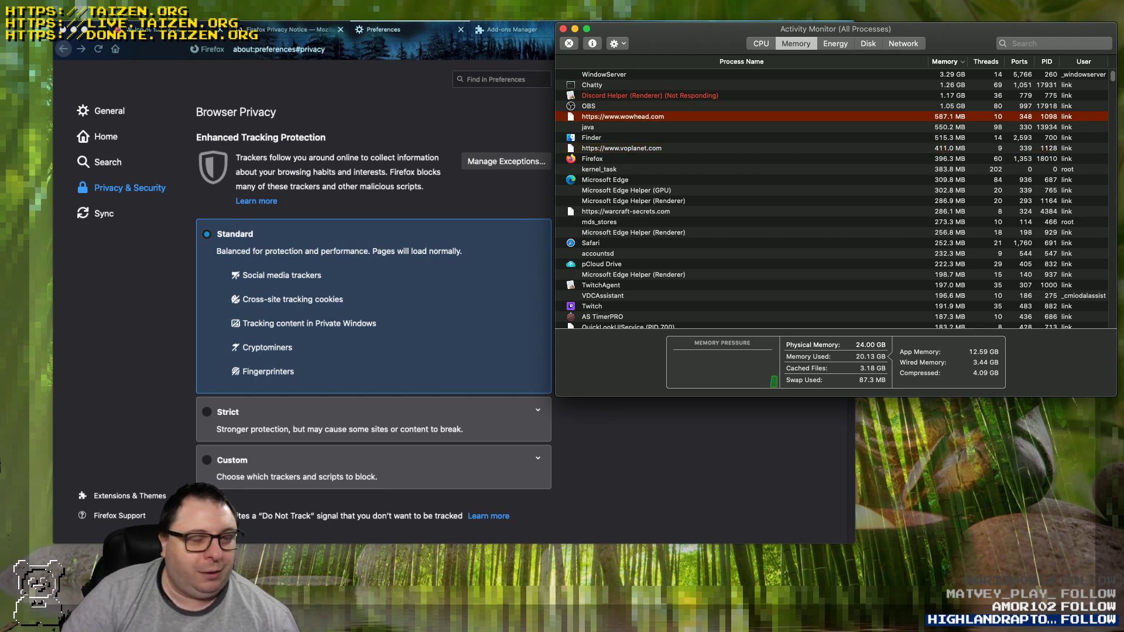
scroll(831, 199, "down", 5)
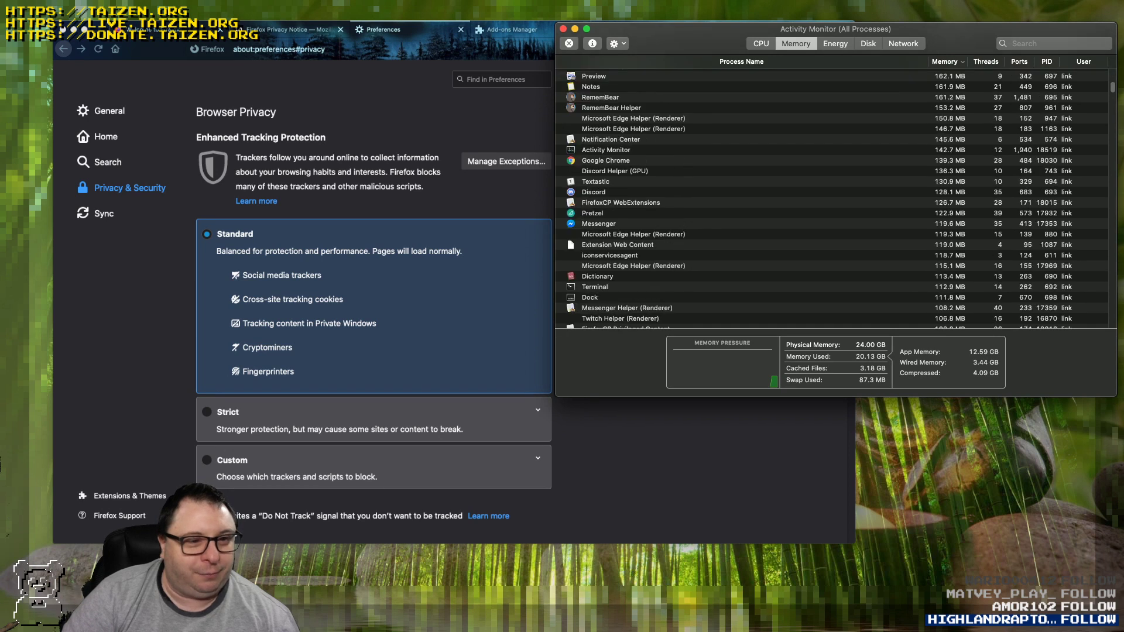
Examine the memory use of the Safari and Firefox processes in Activity Monitor's process list.
scroll(831, 199, "up", 5)
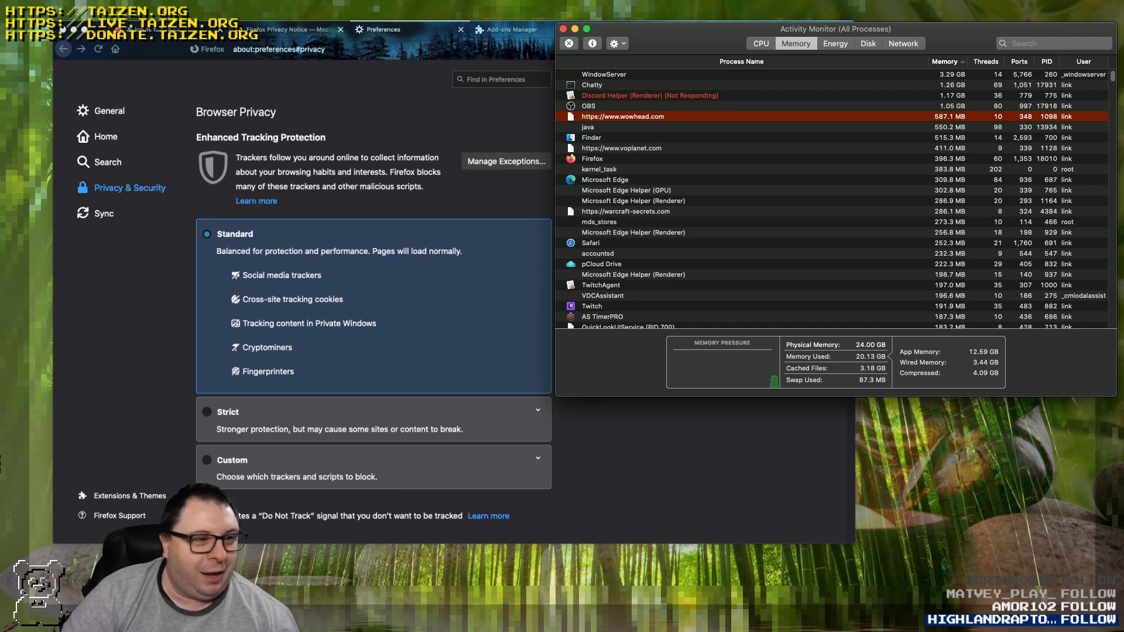
scroll(831, 199, "down", 2)
left_click(590, 201)
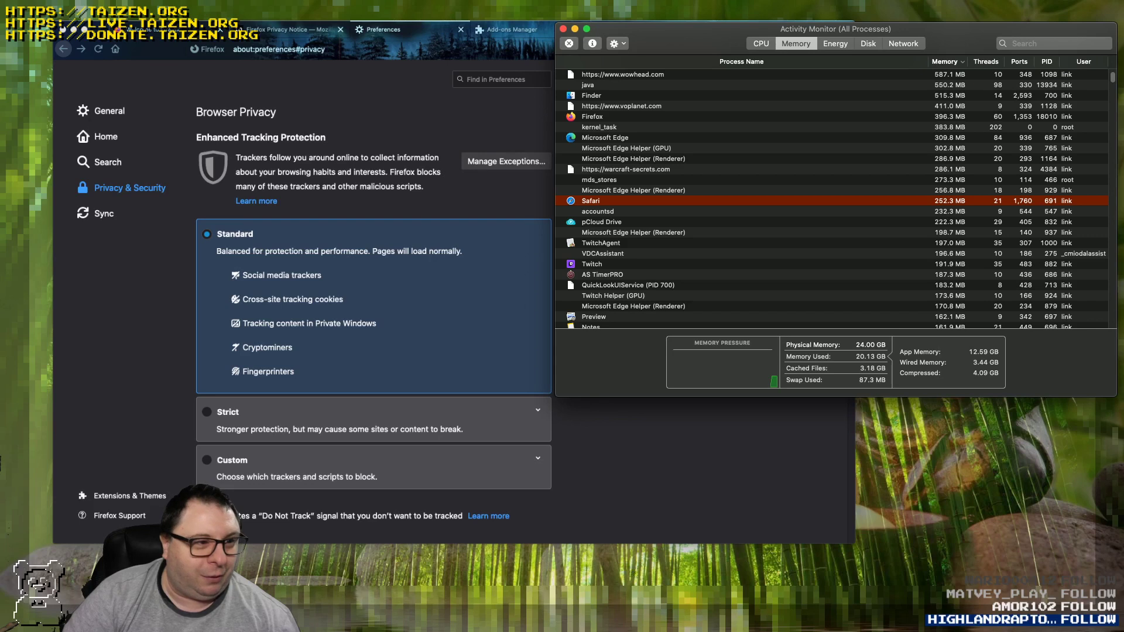
scroll(831, 199, "up", 2)
left_click(593, 159)
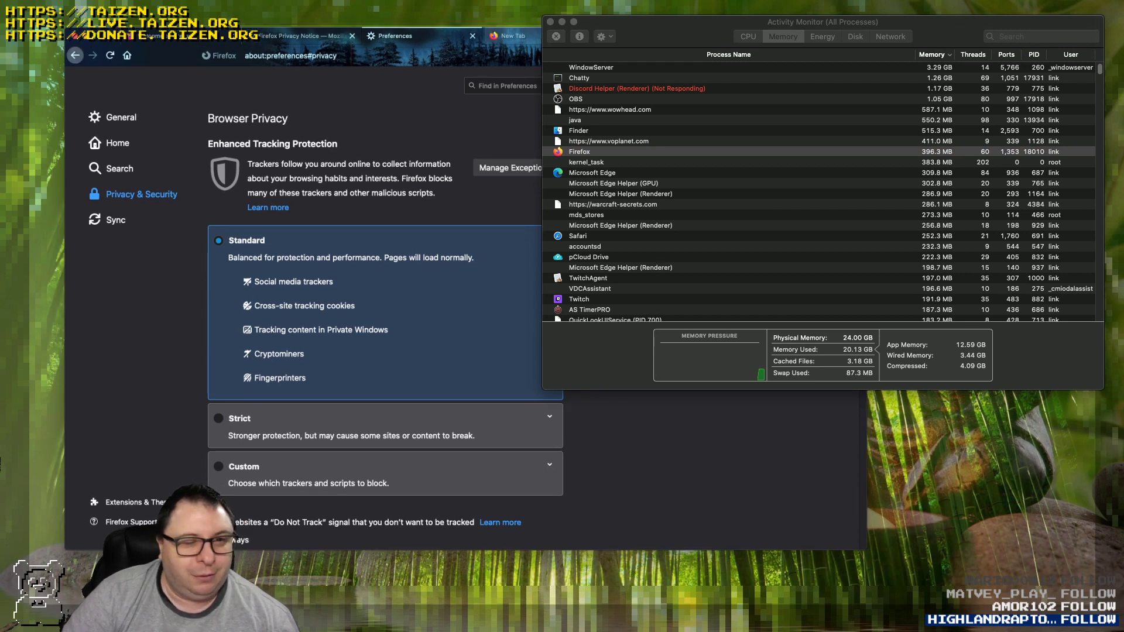
Close the Preferences tab in Firefox and return to Activity Monitor.
key("super+w")
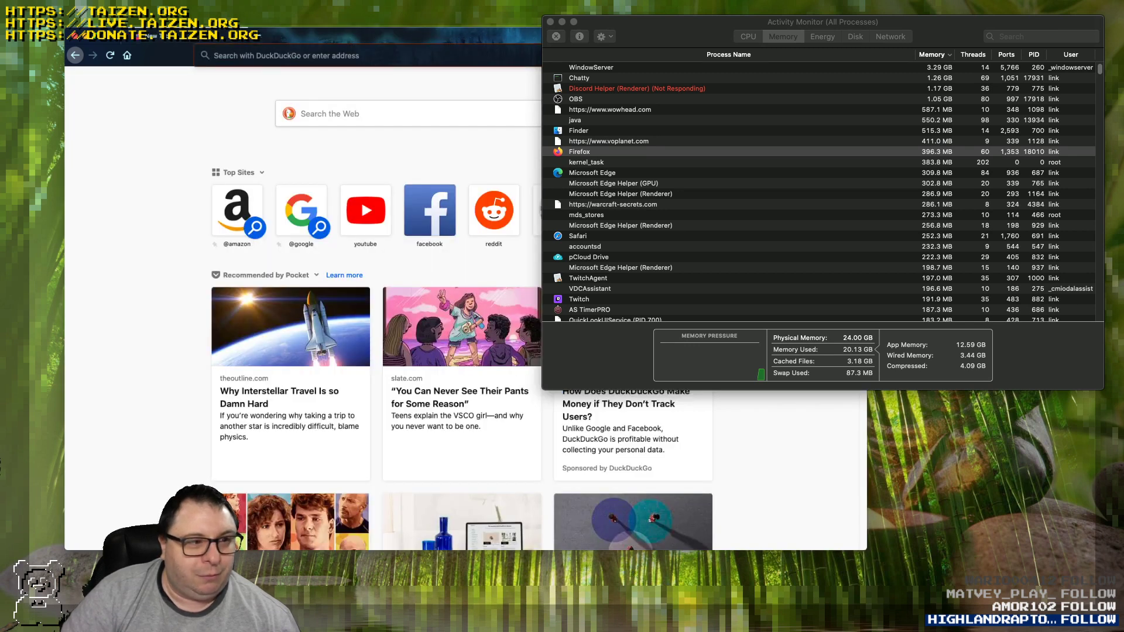
left_click_drag(673, 21, 686, 28)
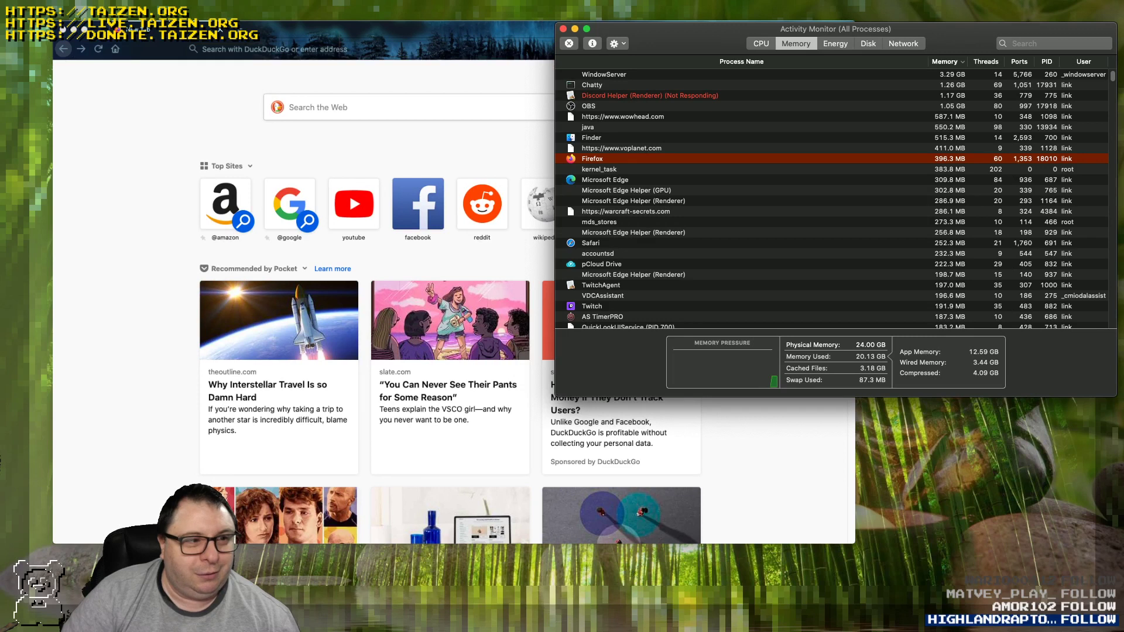
Compare the memory use of the voplanet.com and wowhead.com page processes with the other browser processes.
left_click(621, 148)
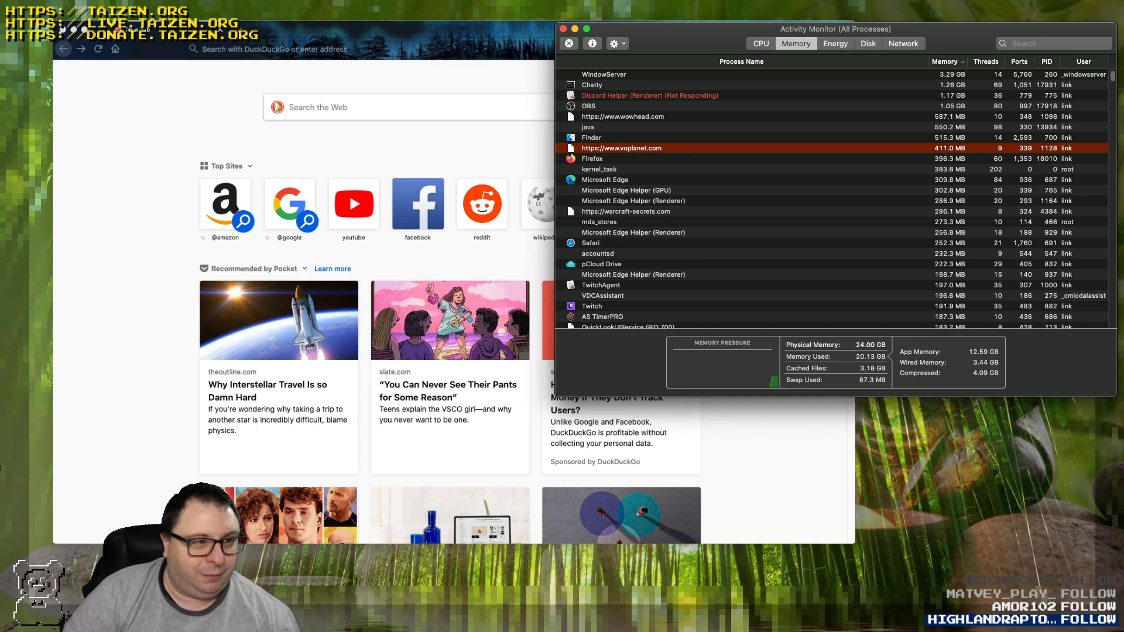
left_click(623, 116)
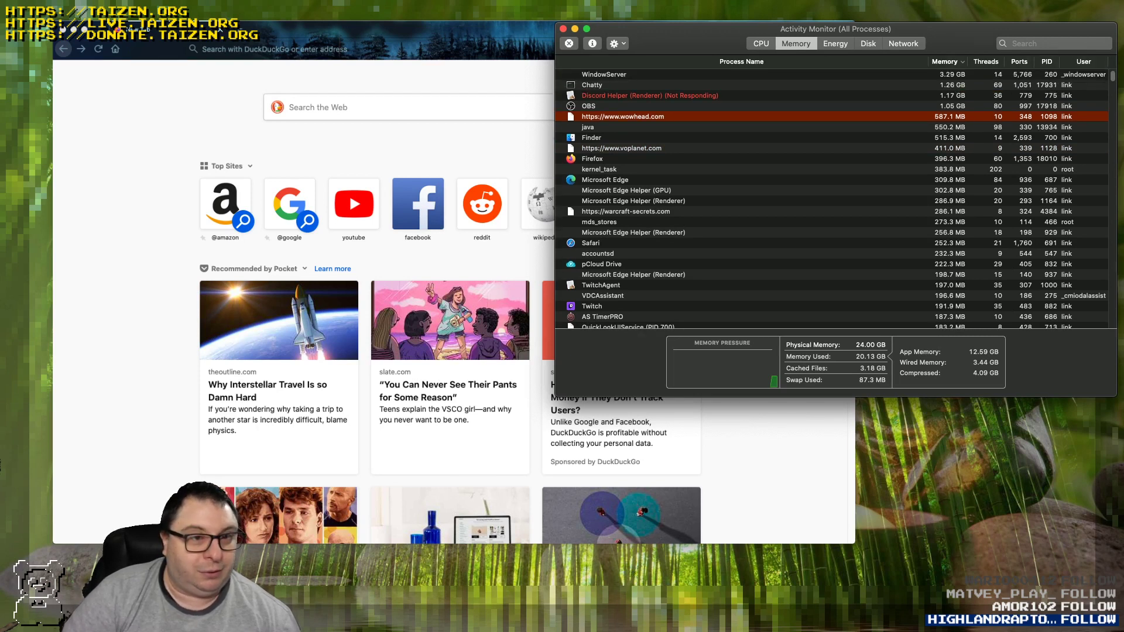
scroll(831, 198, "down", 3)
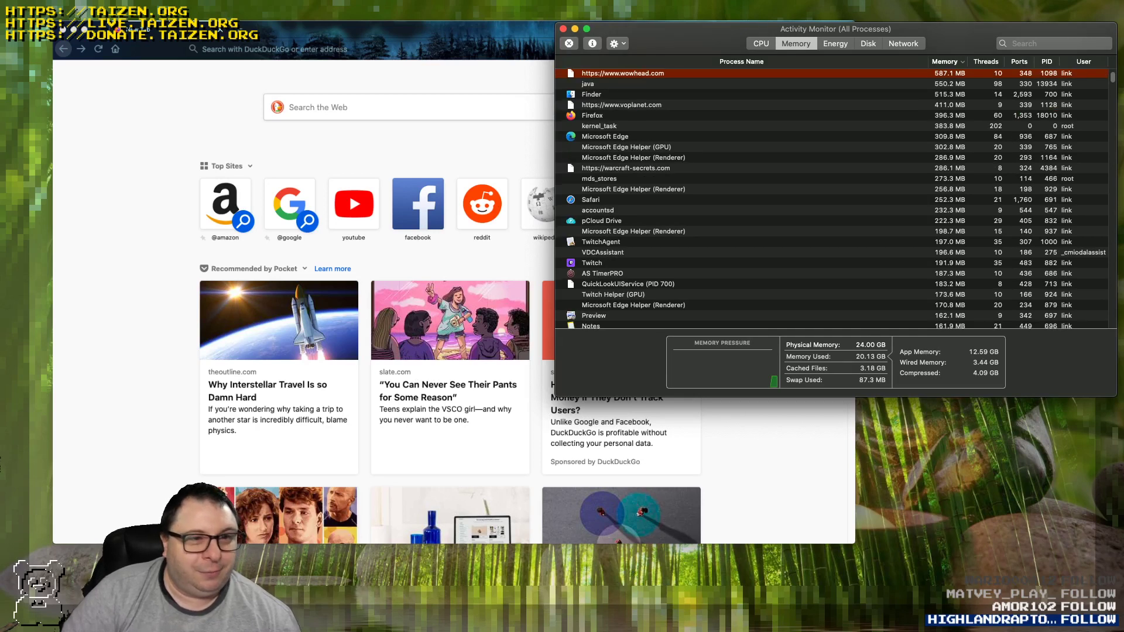
scroll(831, 198, "up", 3)
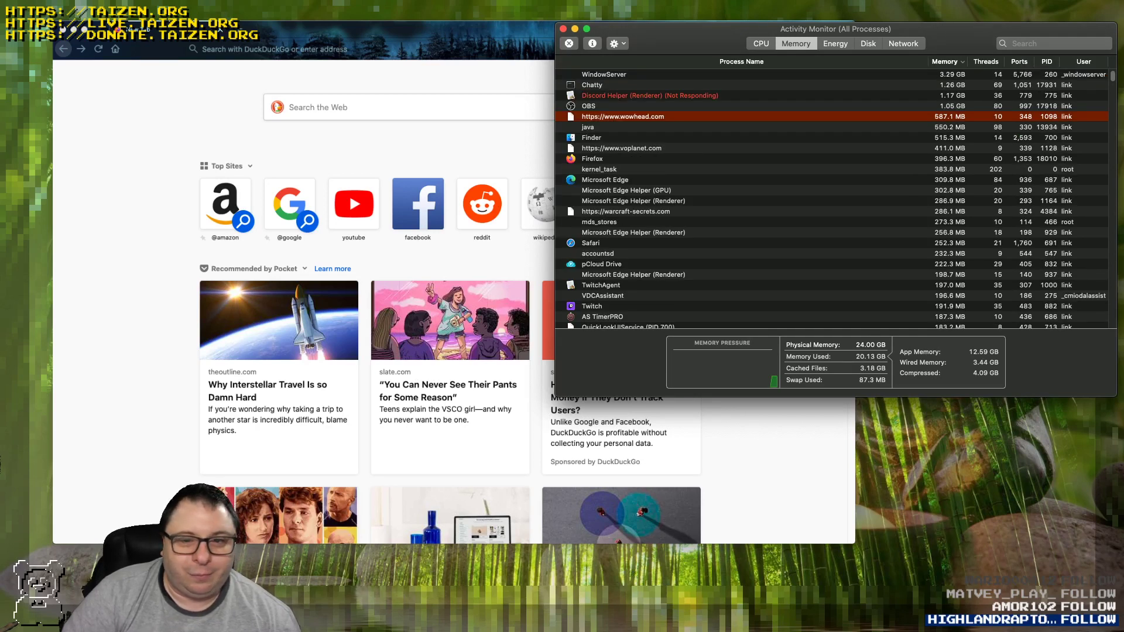
Switch to Google Chrome and close the Activity Monitor window.
key("super+Tab")
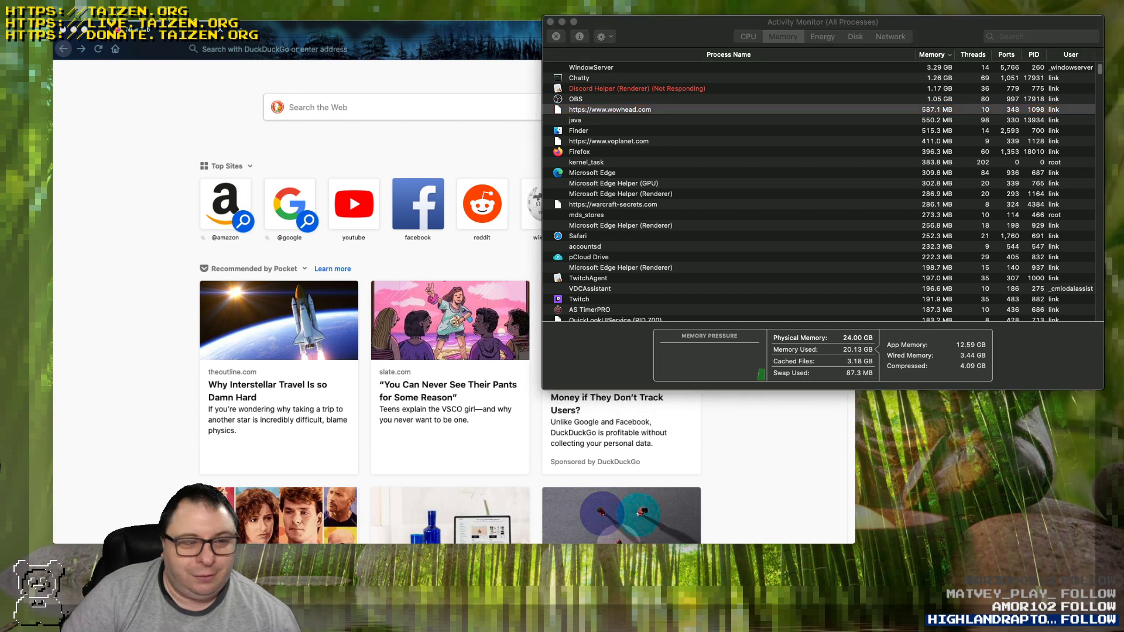
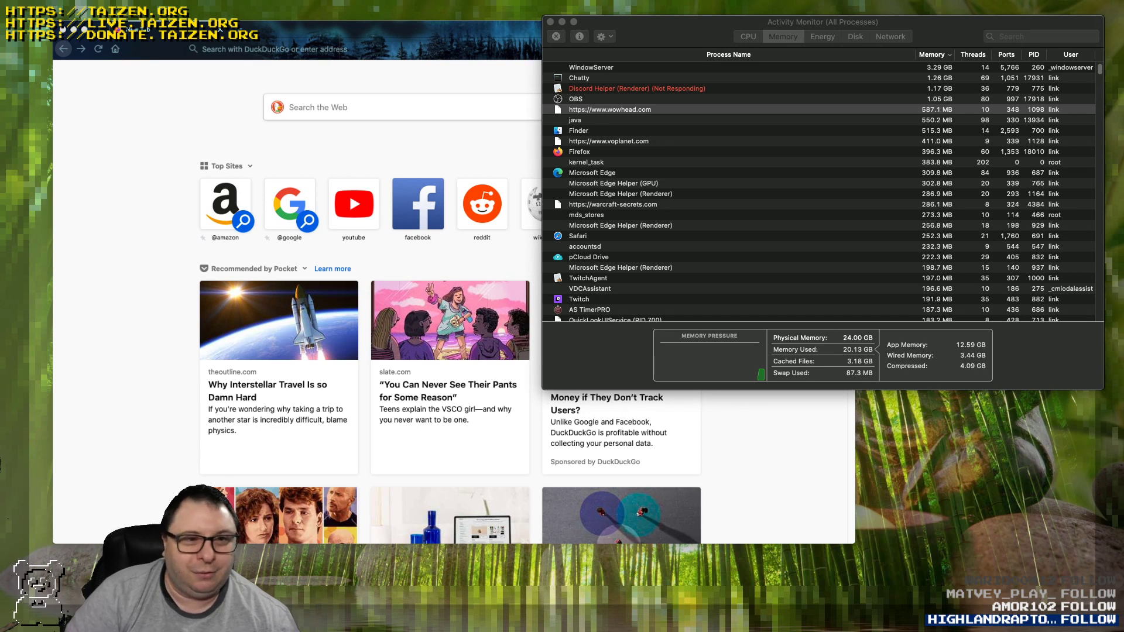
left_click_drag(673, 22, 686, 28)
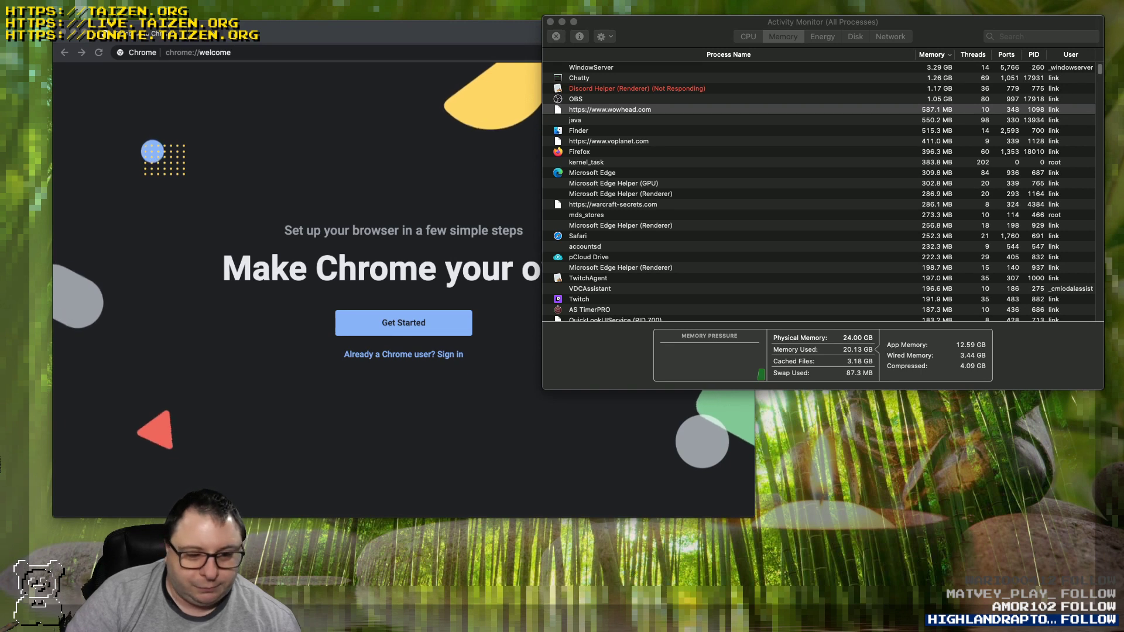
key("super+w")
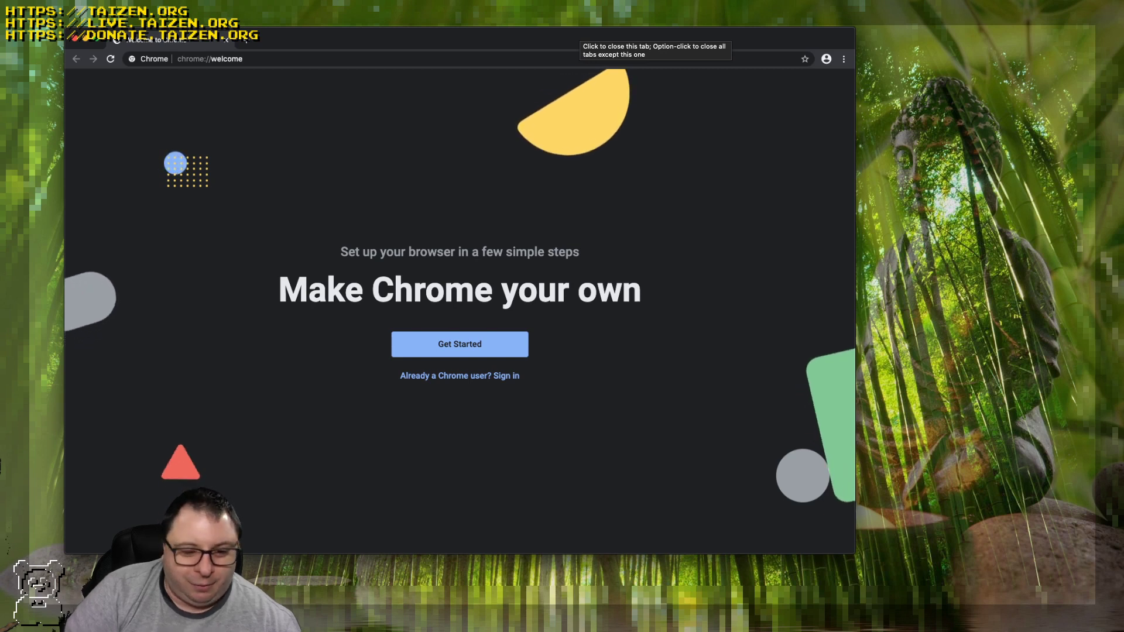
Open Chrome's settings page from the welcome page.
left_click_drag(155, 40, 144, 34)
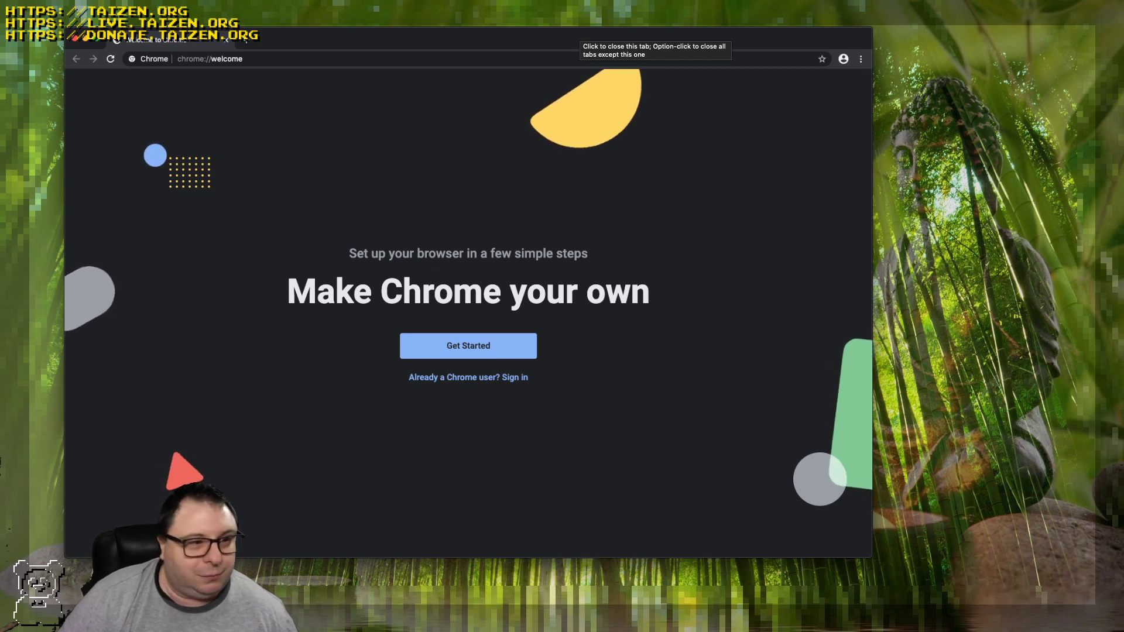
key("super+l")
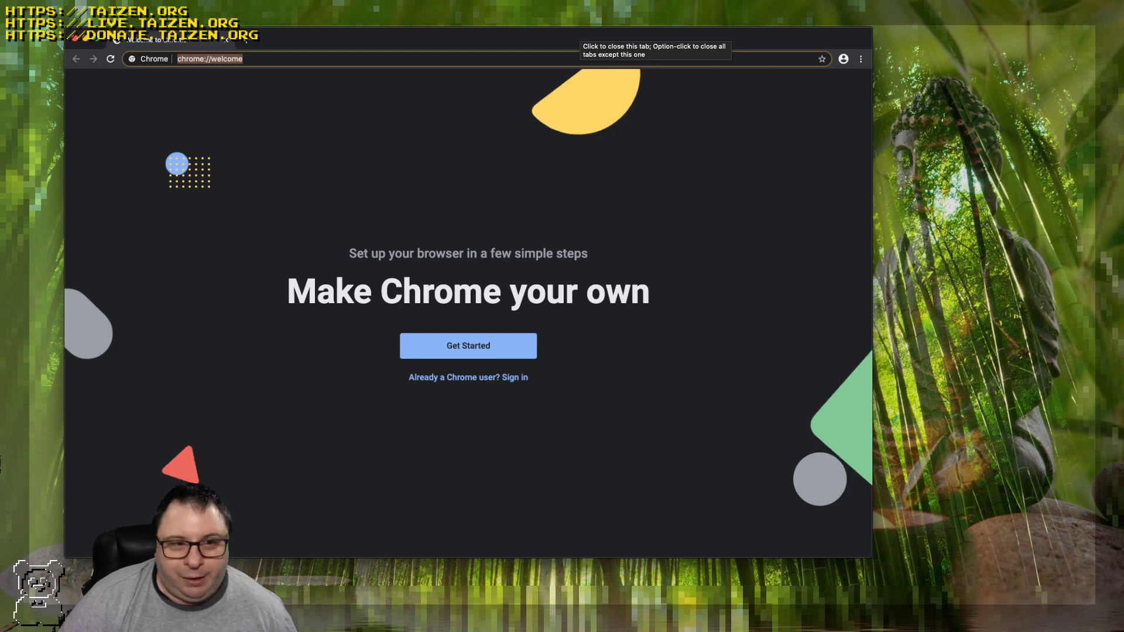
key("super+comma")
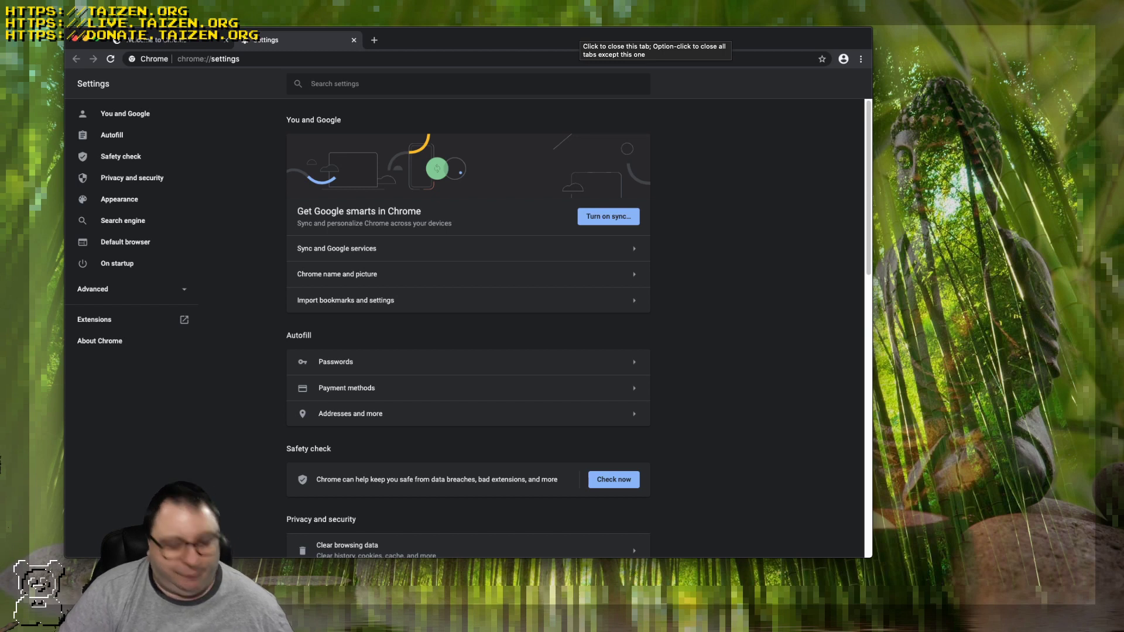
Review the main settings sections from You and Google through Autofill, Privacy and security, and Appearance.
key("Page_Down")
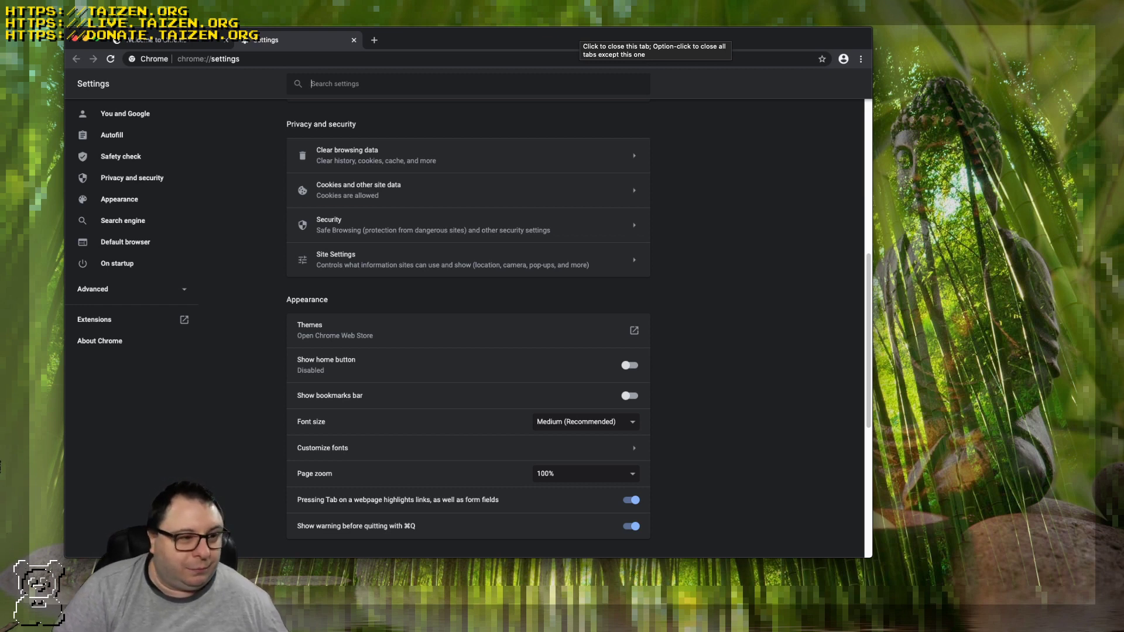
scroll(468, 328, "up", 5)
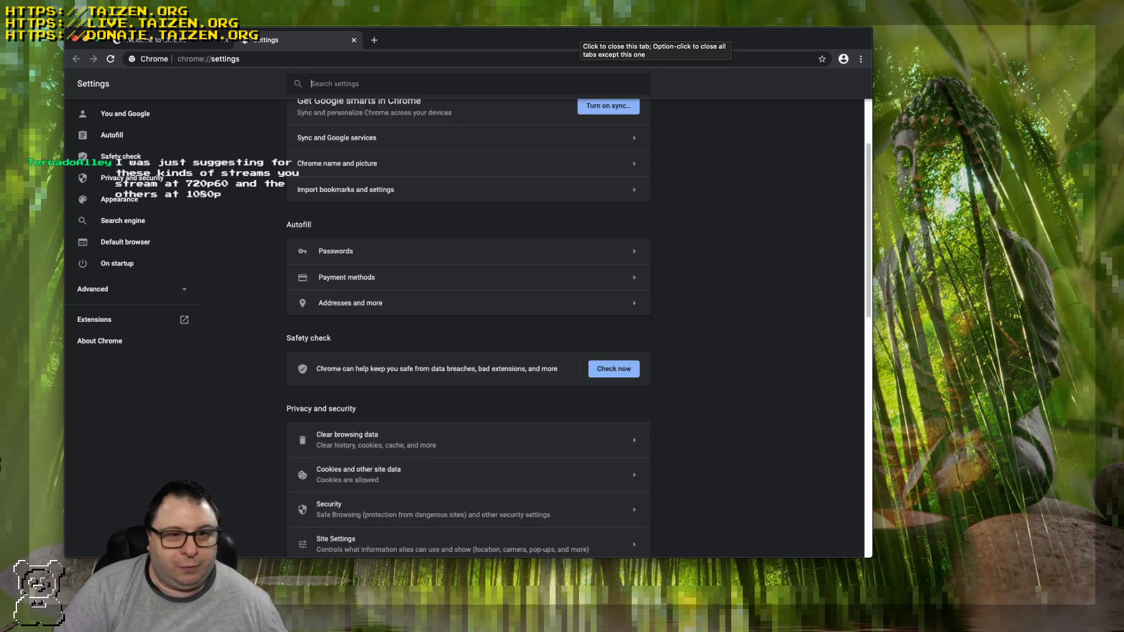
scroll(468, 328, "up", 2)
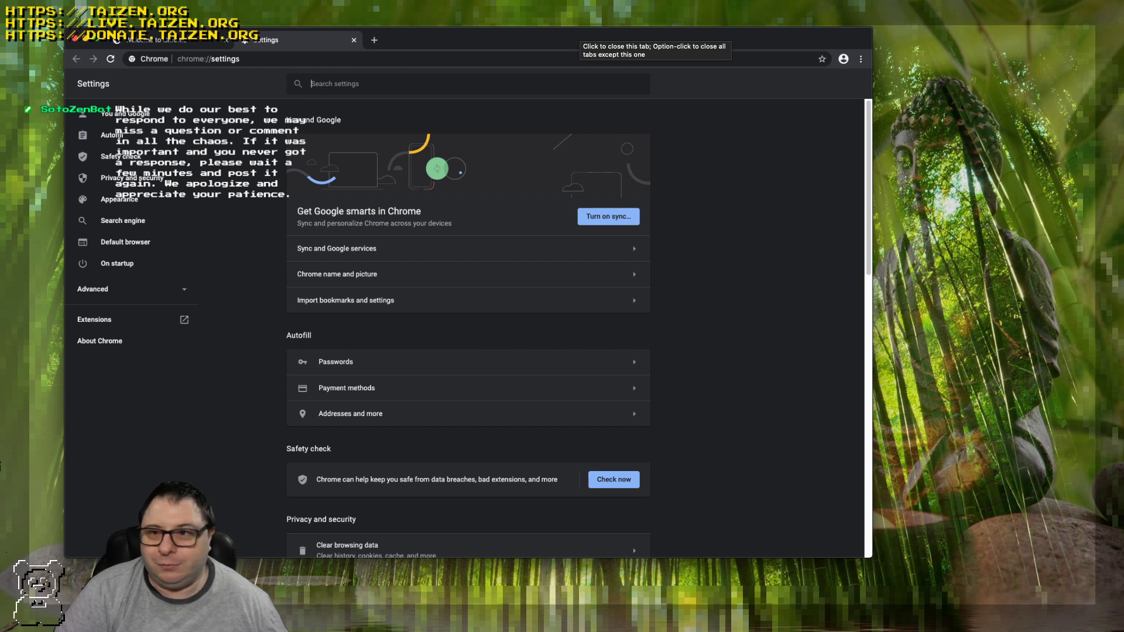
scroll(469, 328, "down", 3)
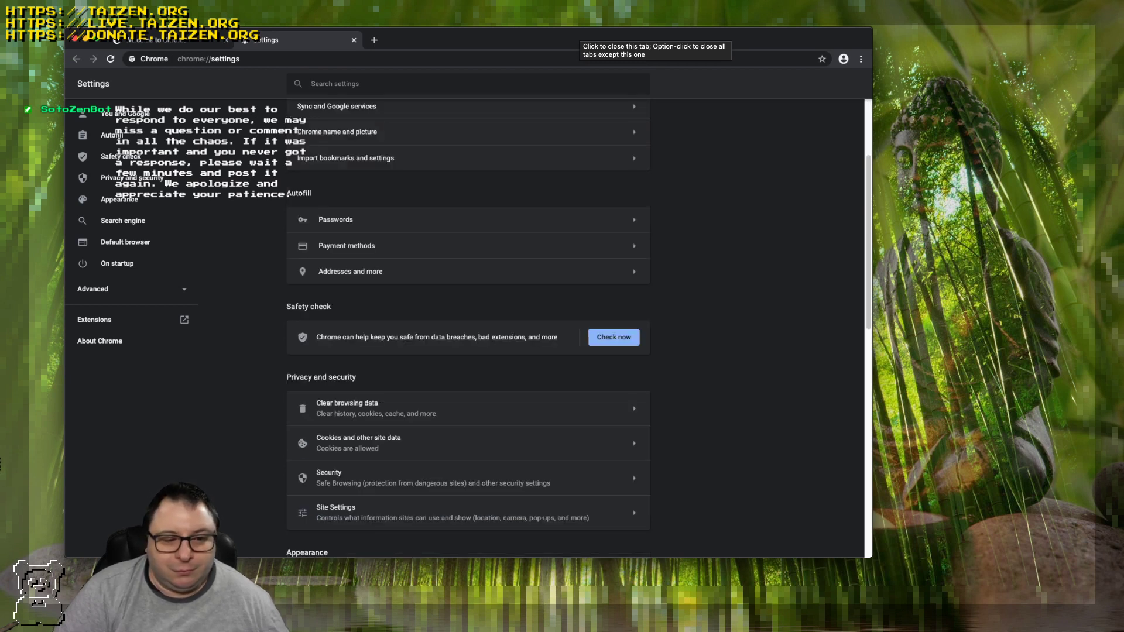
scroll(468, 328, "up", 3)
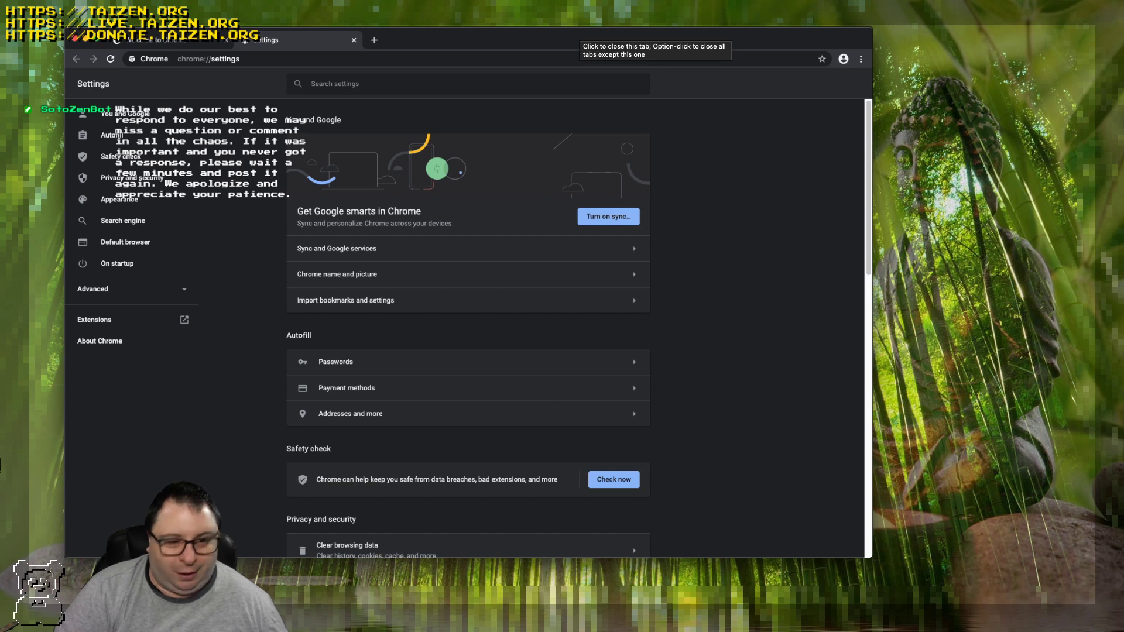
Run the browser's safety check.
scroll(468, 327, "down", 4)
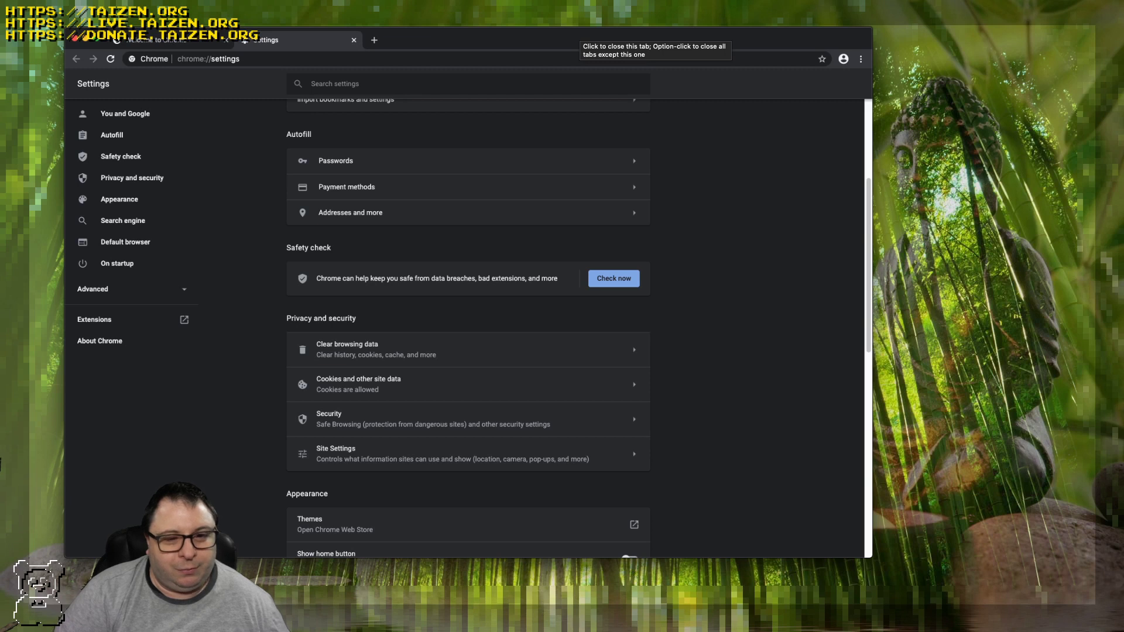
left_click(613, 278)
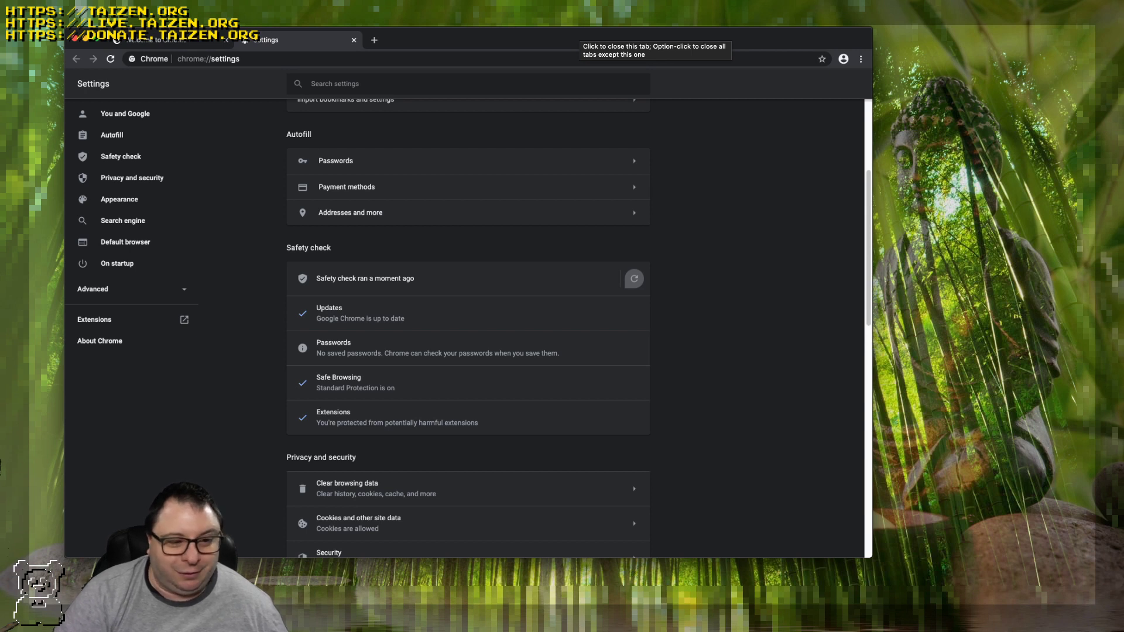
Open Site Settings under Privacy and security and review the permission and content defaults.
scroll(469, 328, "down", 3)
scroll(468, 327, "down", 2)
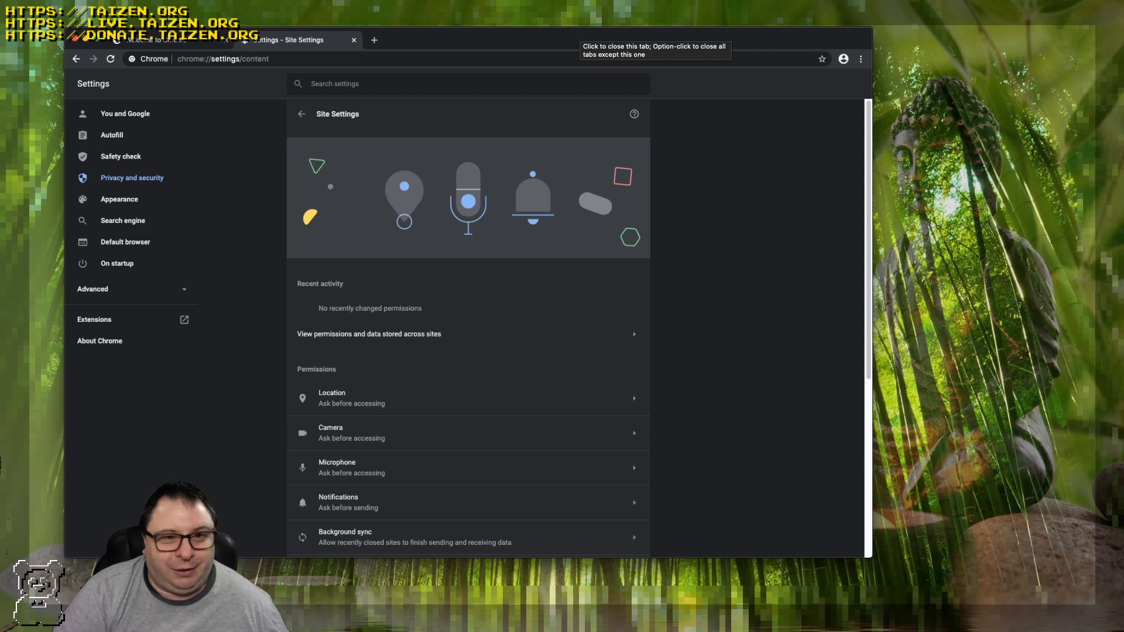
scroll(468, 328, "down", 3)
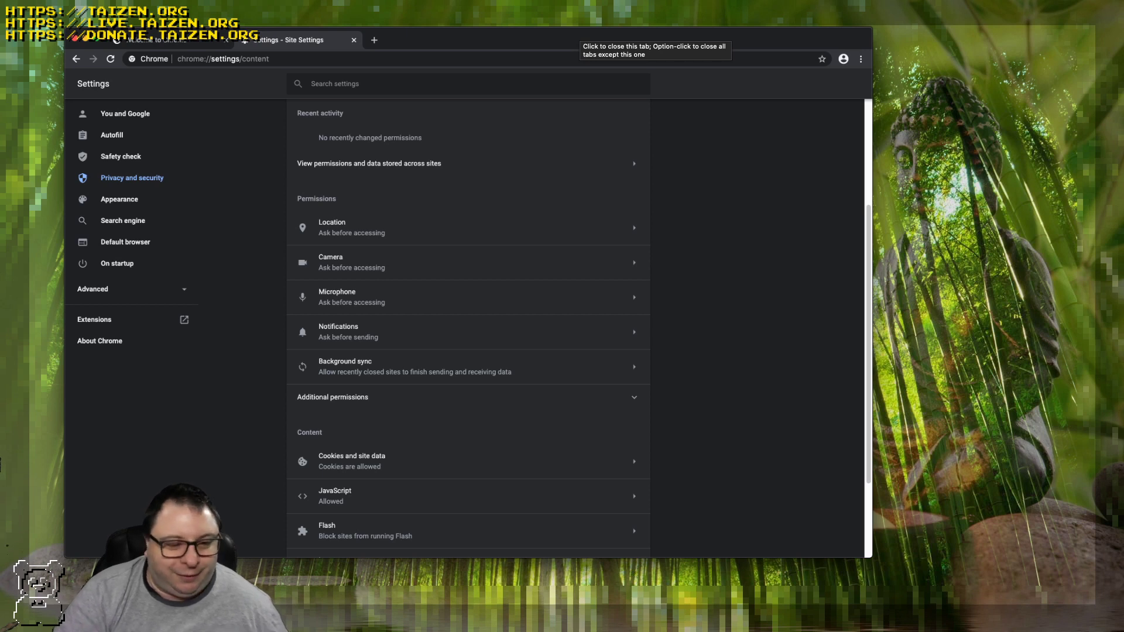
scroll(468, 328, "down", 3)
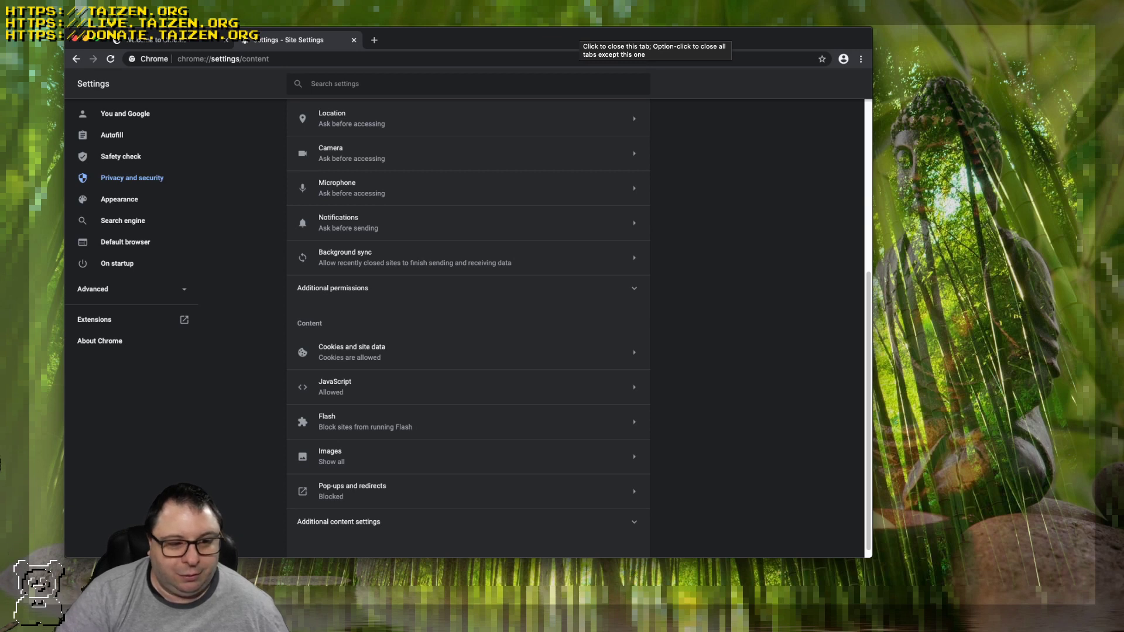
scroll(469, 327, "down", 1)
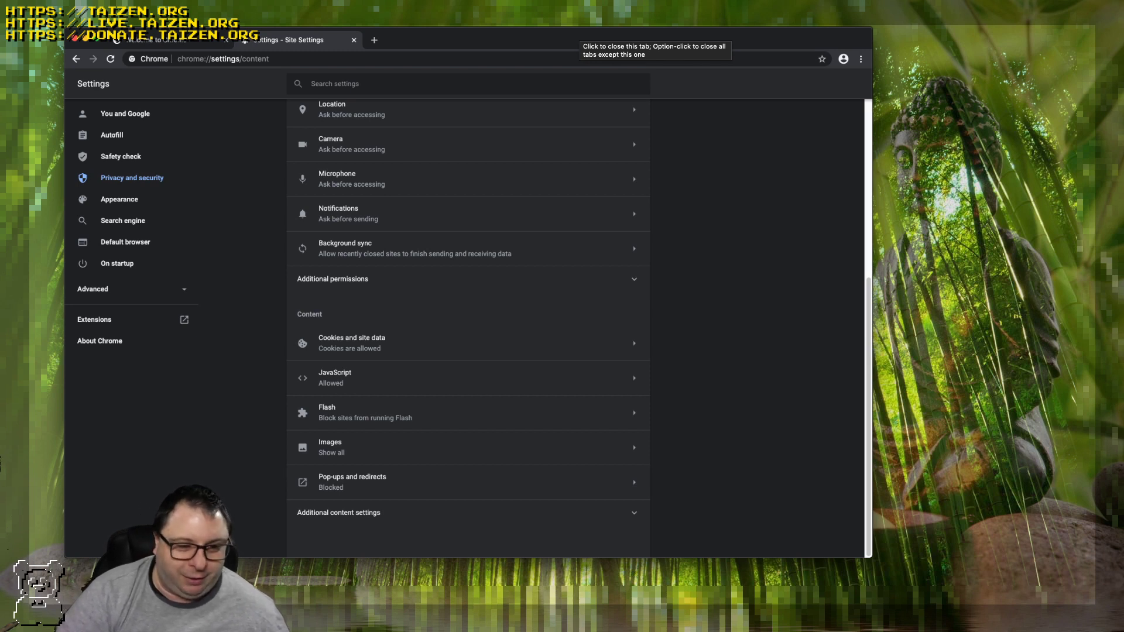
Inspect the Flash settings, return to Site Settings, and check the additional permissions.
left_click(327, 412)
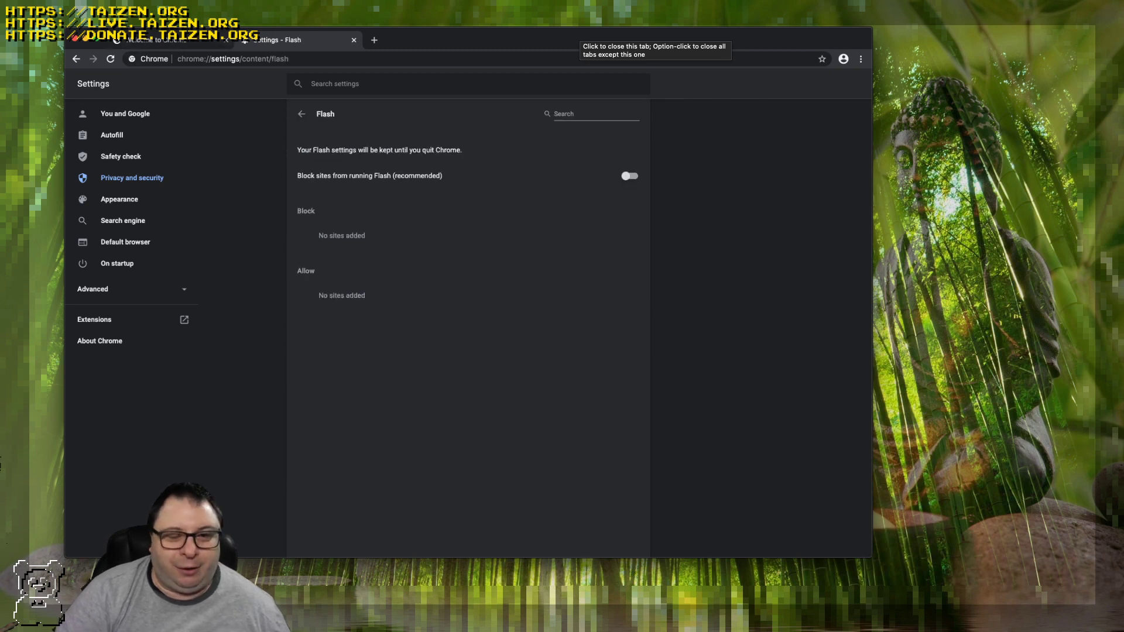
key("super+bracketleft")
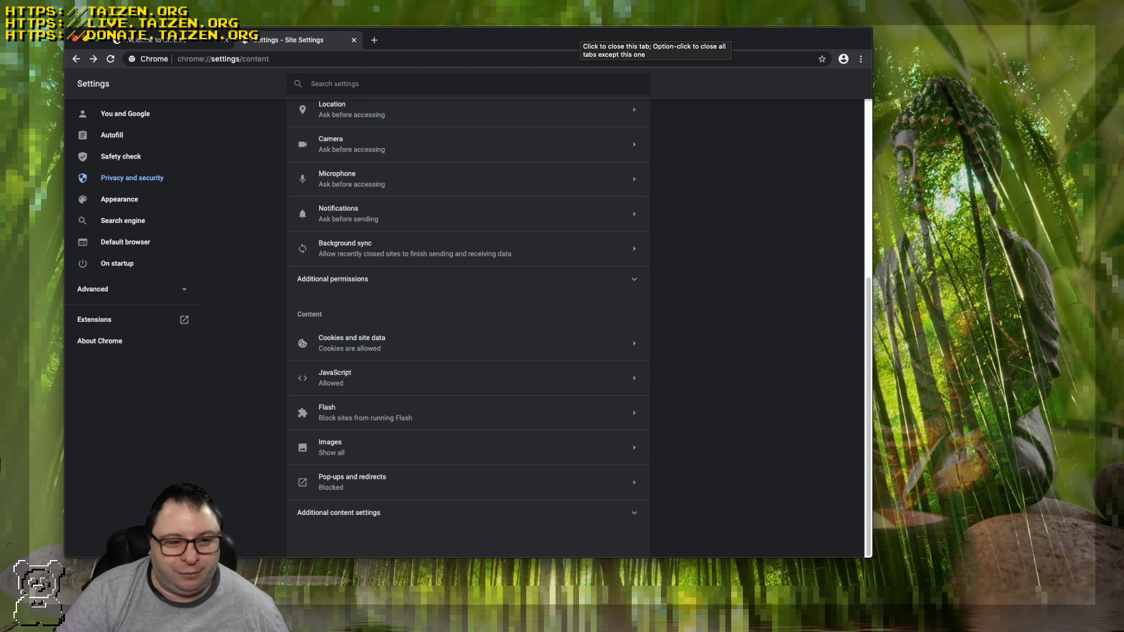
left_click(634, 278)
left_click(633, 279)
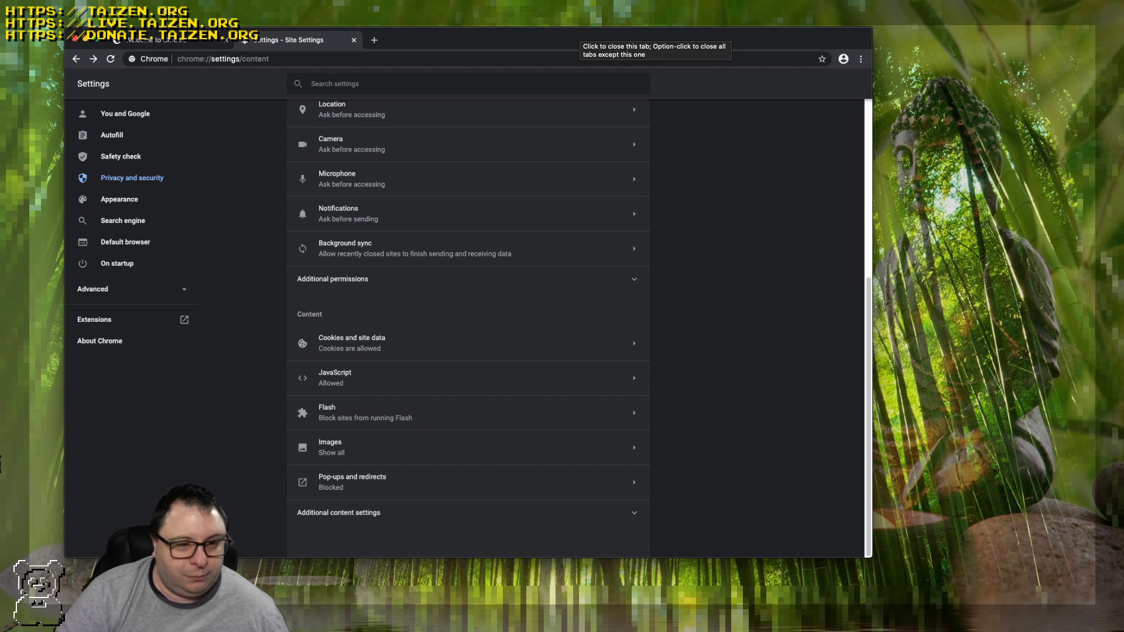
scroll(469, 328, "up", 3)
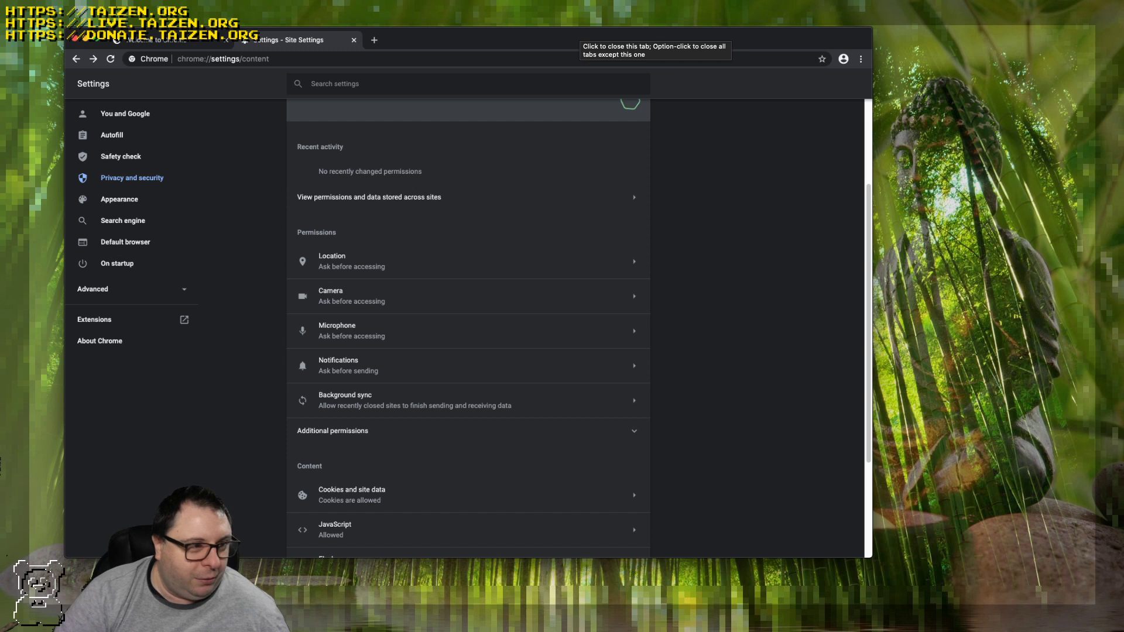
scroll(468, 328, "up", 3)
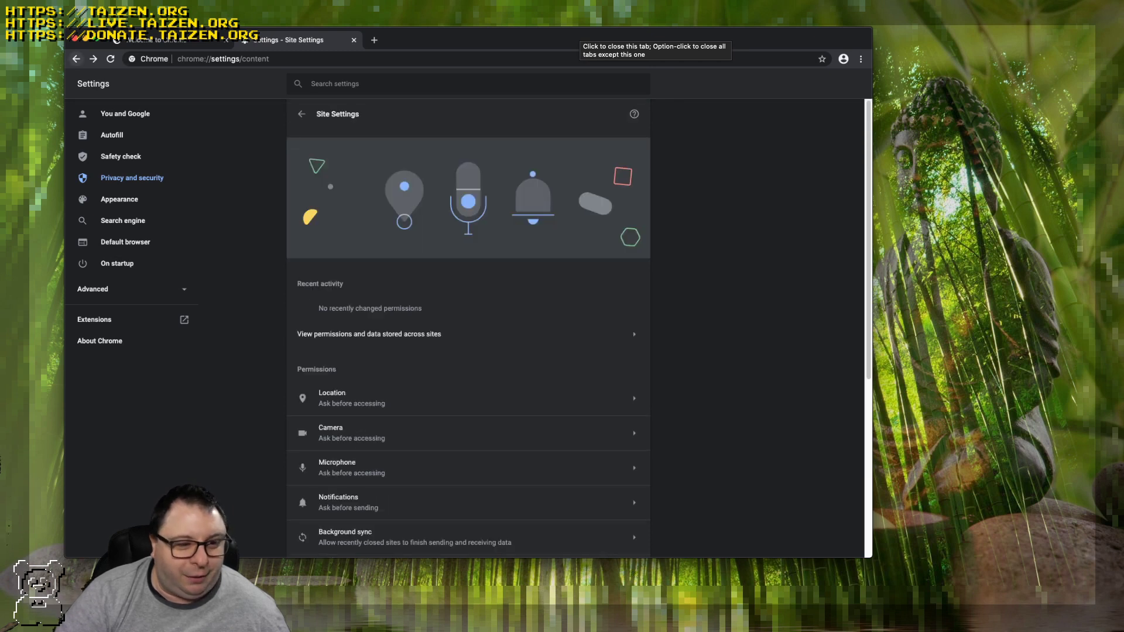
Open the Security page under Privacy and security and review the Safe Browsing and advanced options.
key("super+bracketleft")
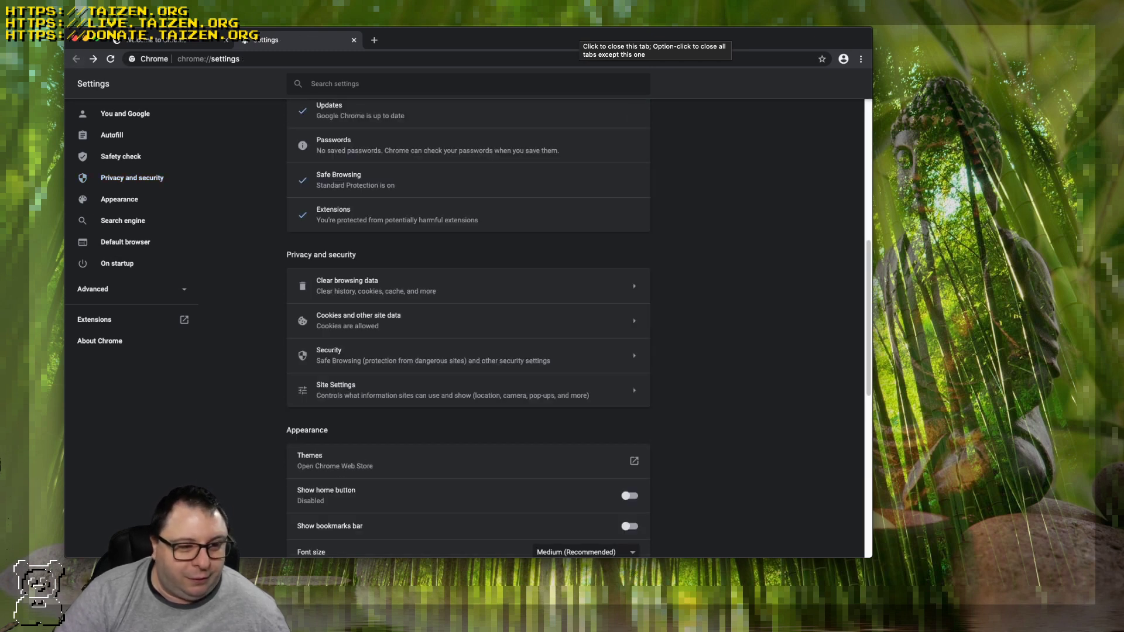
key("super+bracketright")
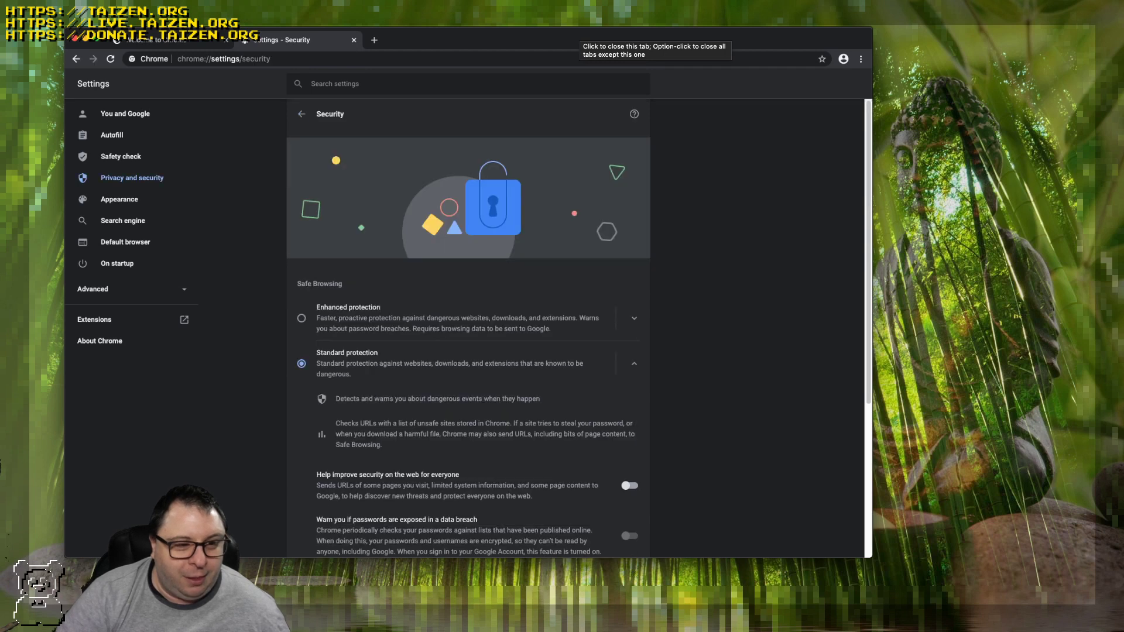
scroll(468, 328, "down", 4)
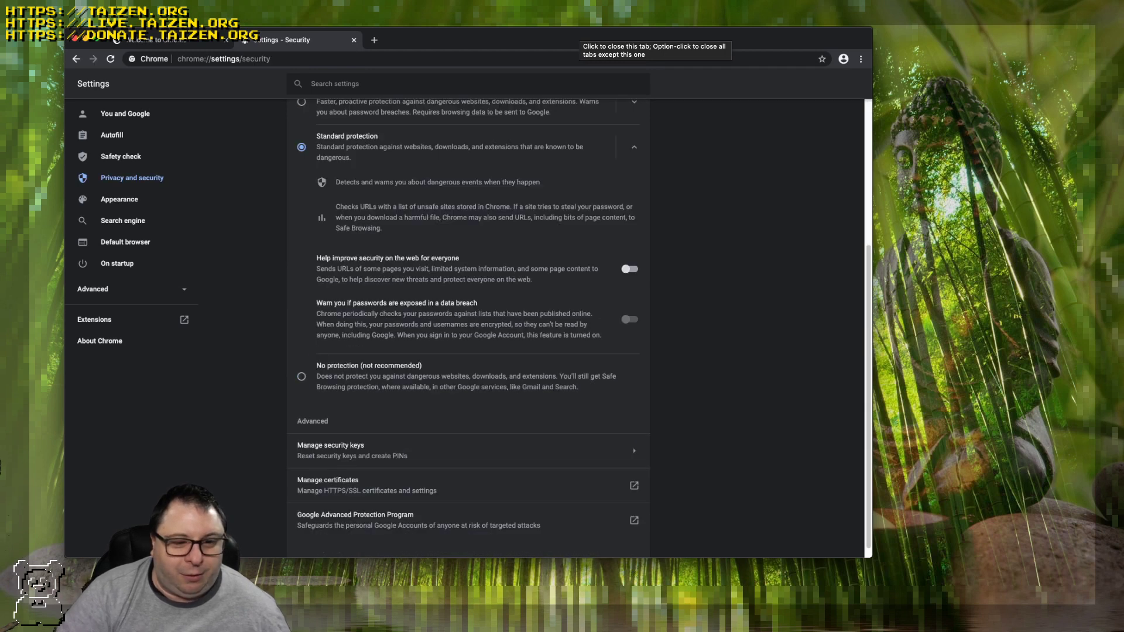
Compare the Safe Browsing levels by switching to Enhanced protection and back to Standard protection.
scroll(468, 328, "up", 3)
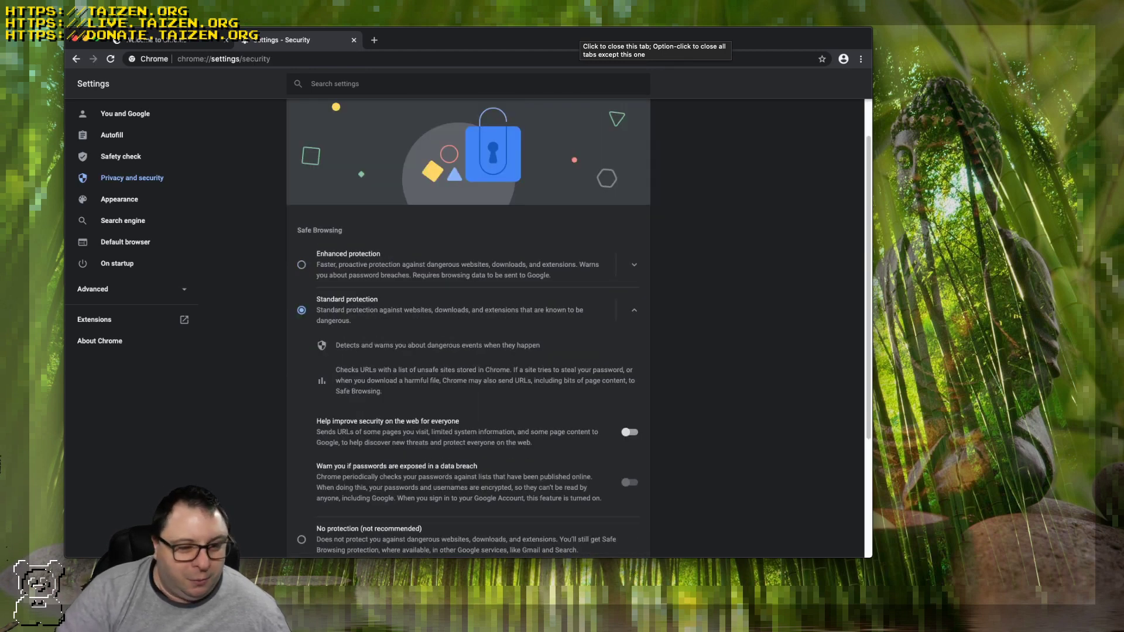
scroll(469, 328, "down", 1)
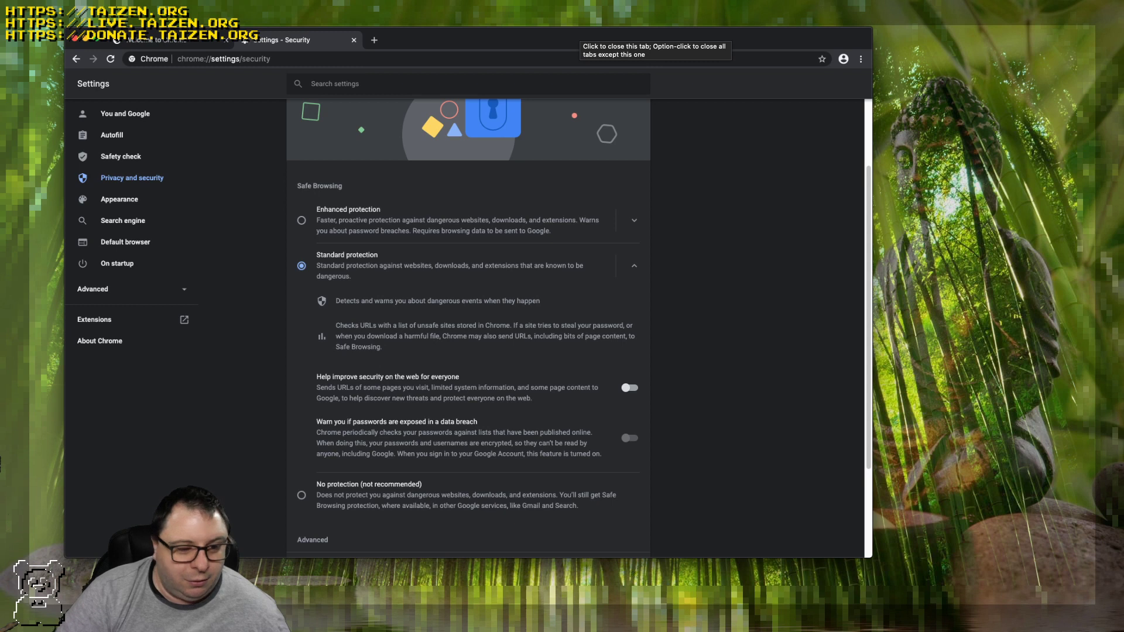
scroll(469, 328, "down", 3)
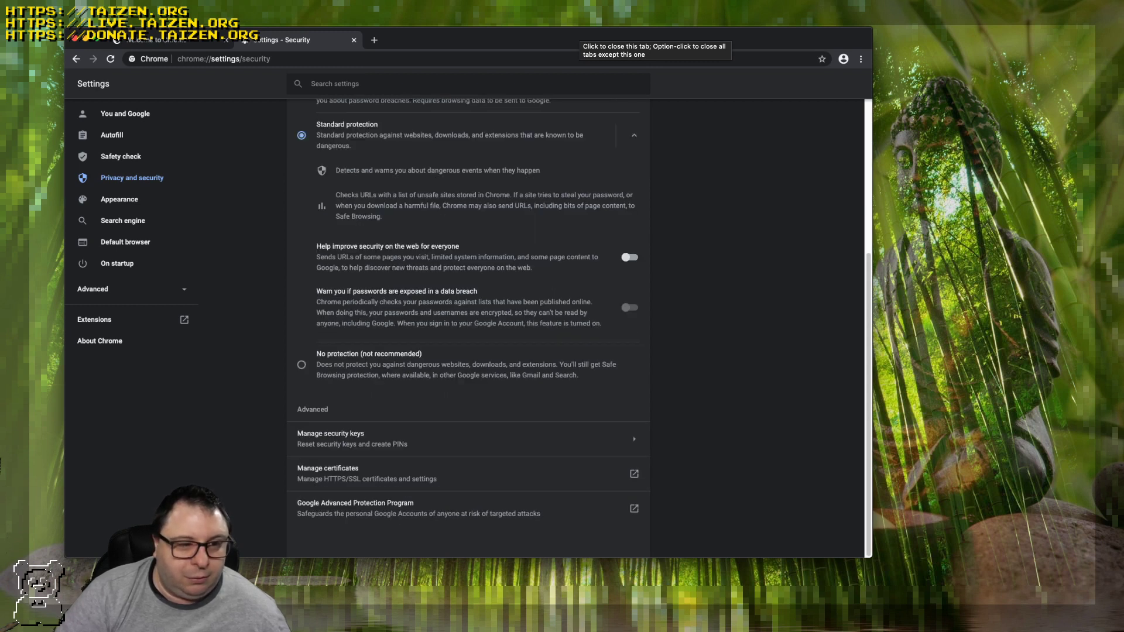
scroll(468, 328, "up", 3)
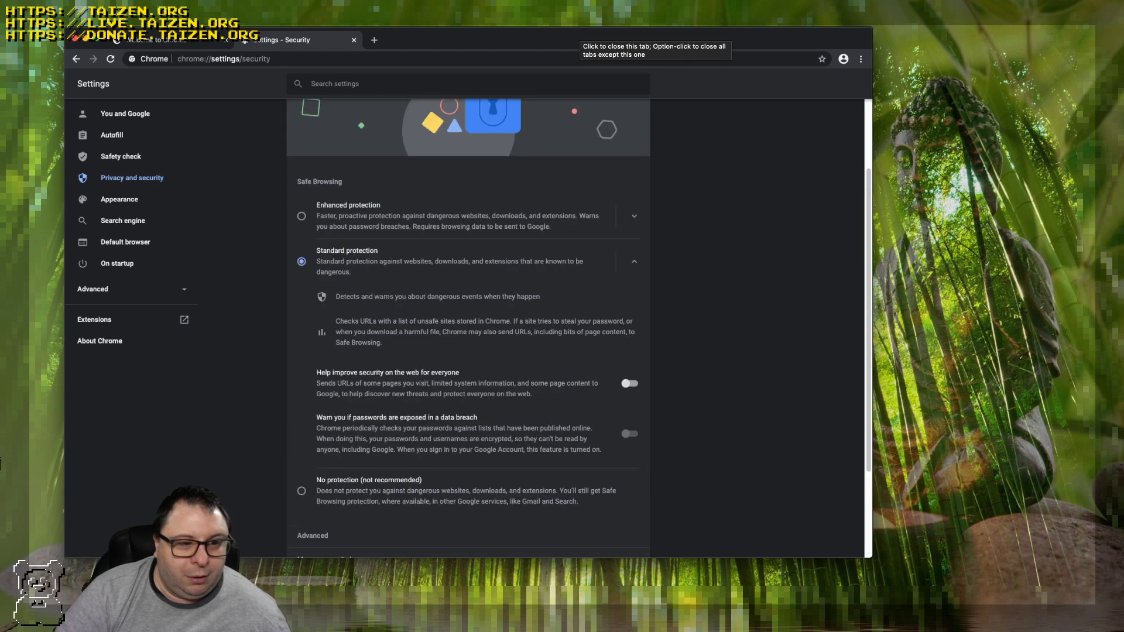
left_click(301, 216)
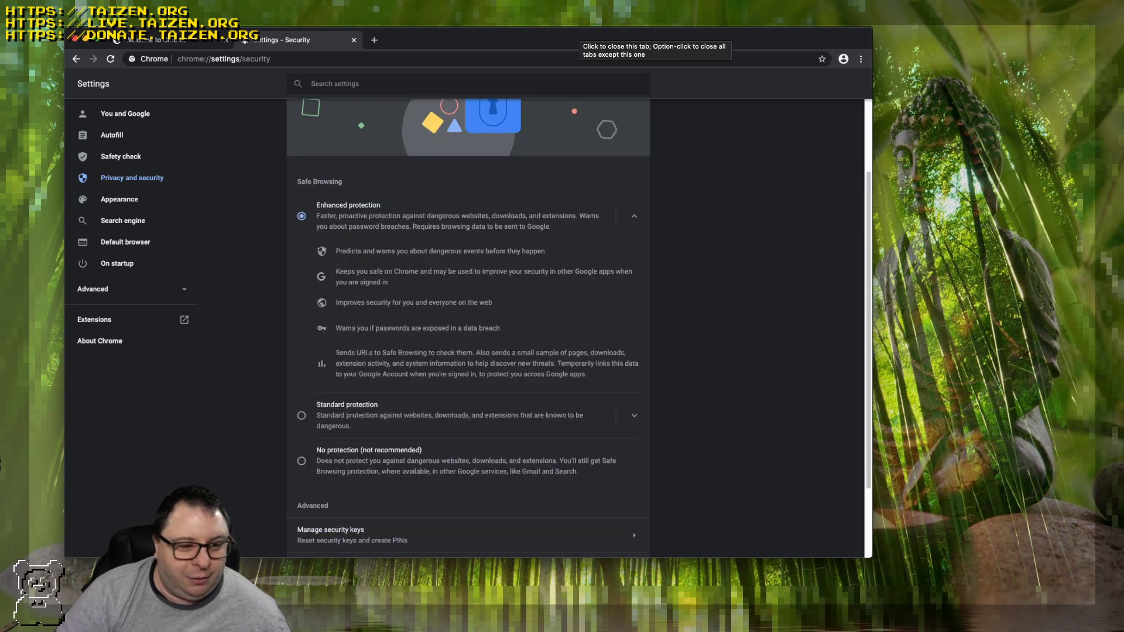
left_click(301, 415)
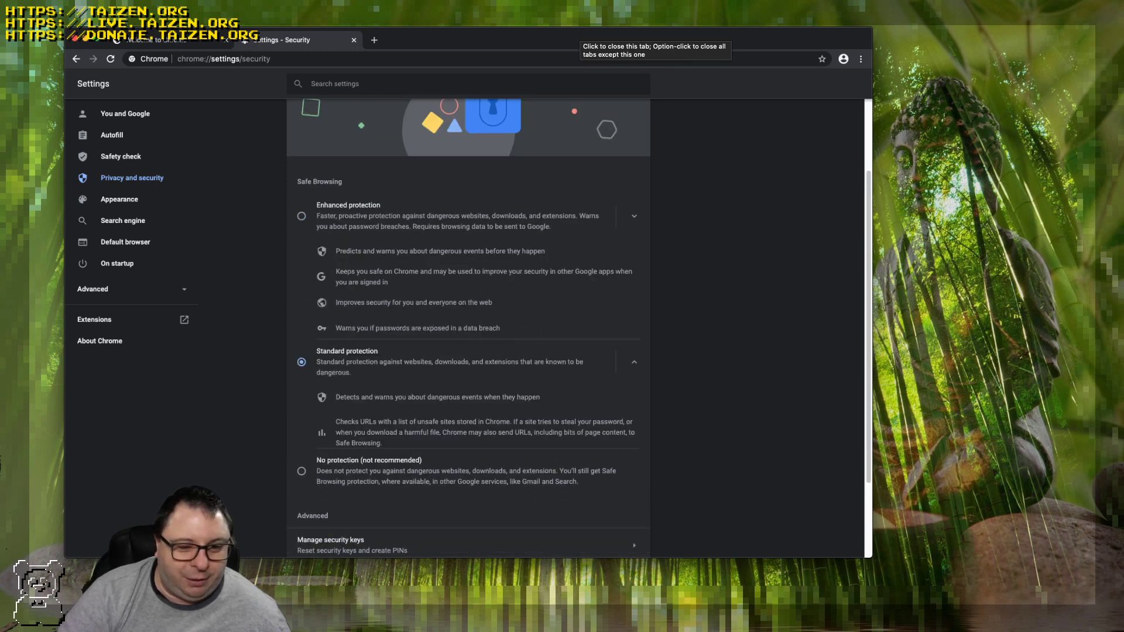
Turn on "Help improve security on the web for everyone" under Standard protection, and switch it back off.
left_click(630, 383)
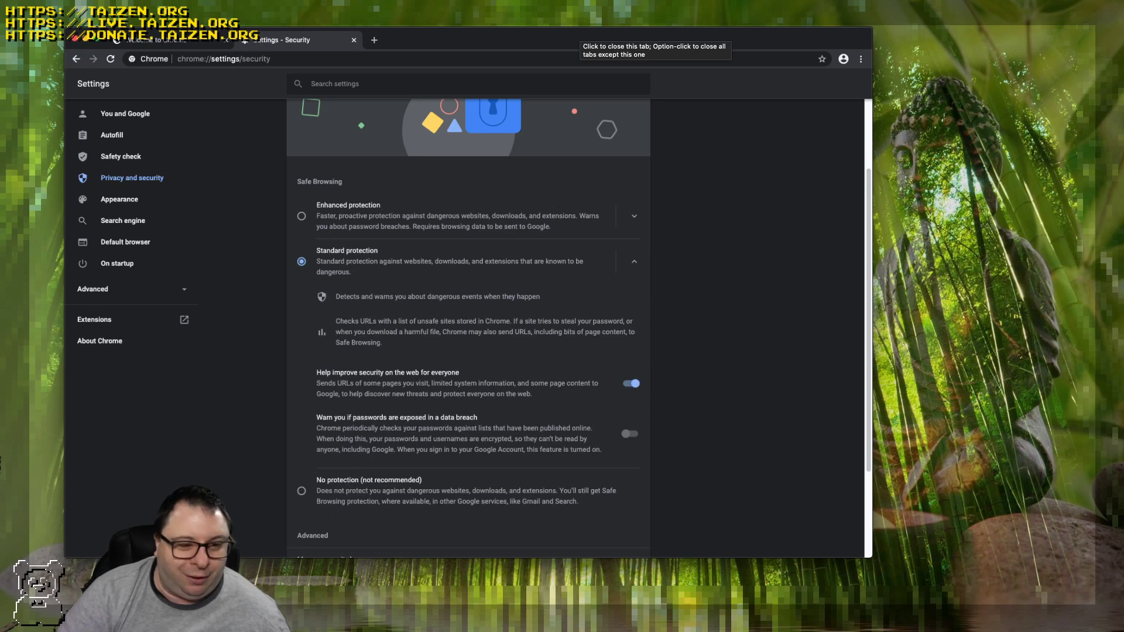
scroll(468, 328, "down", 3)
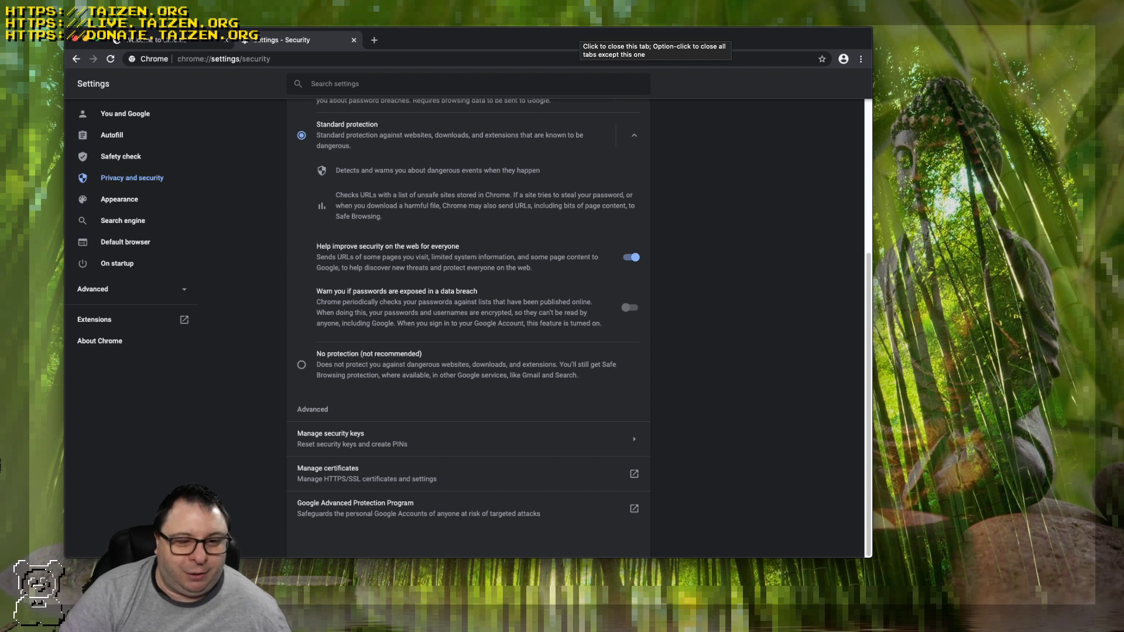
scroll(468, 328, "up", 3)
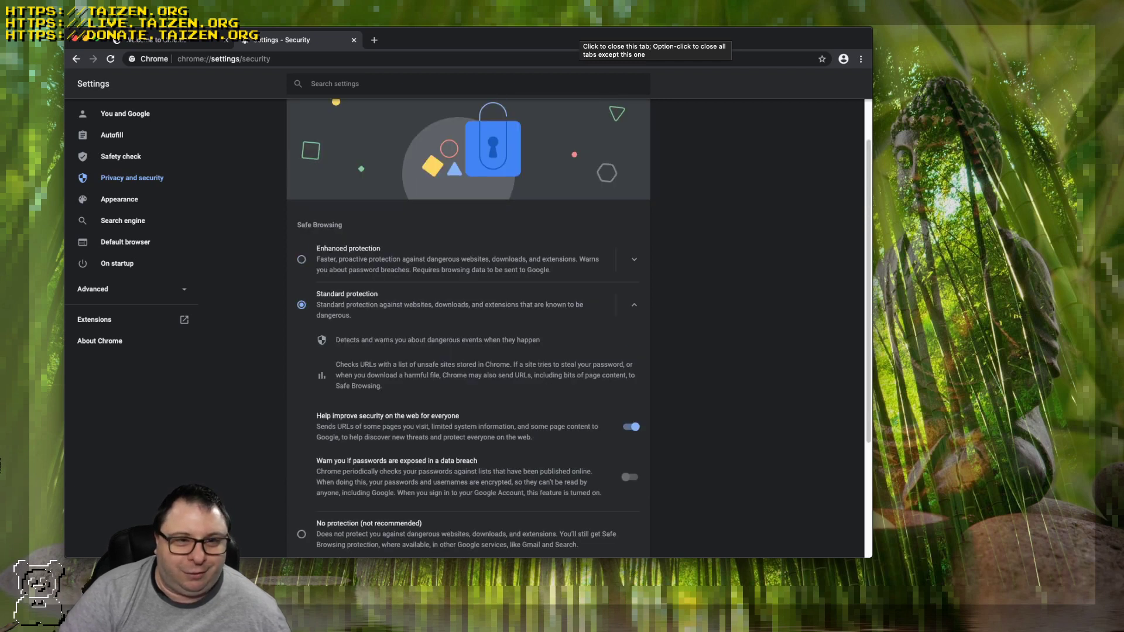
left_click(631, 427)
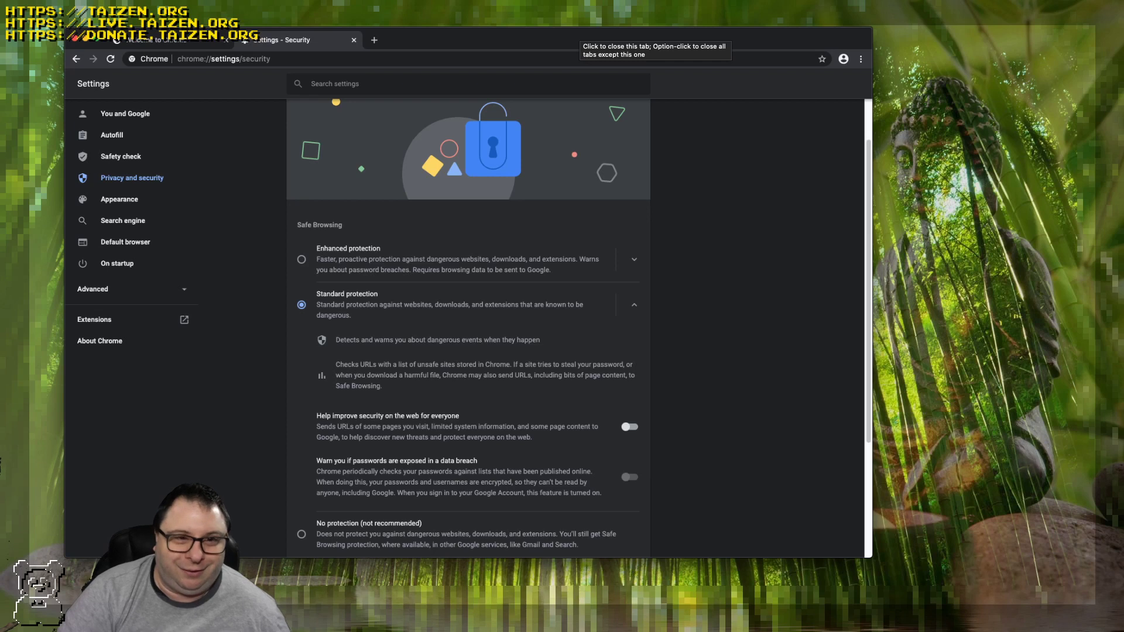
scroll(468, 327, "down", 3)
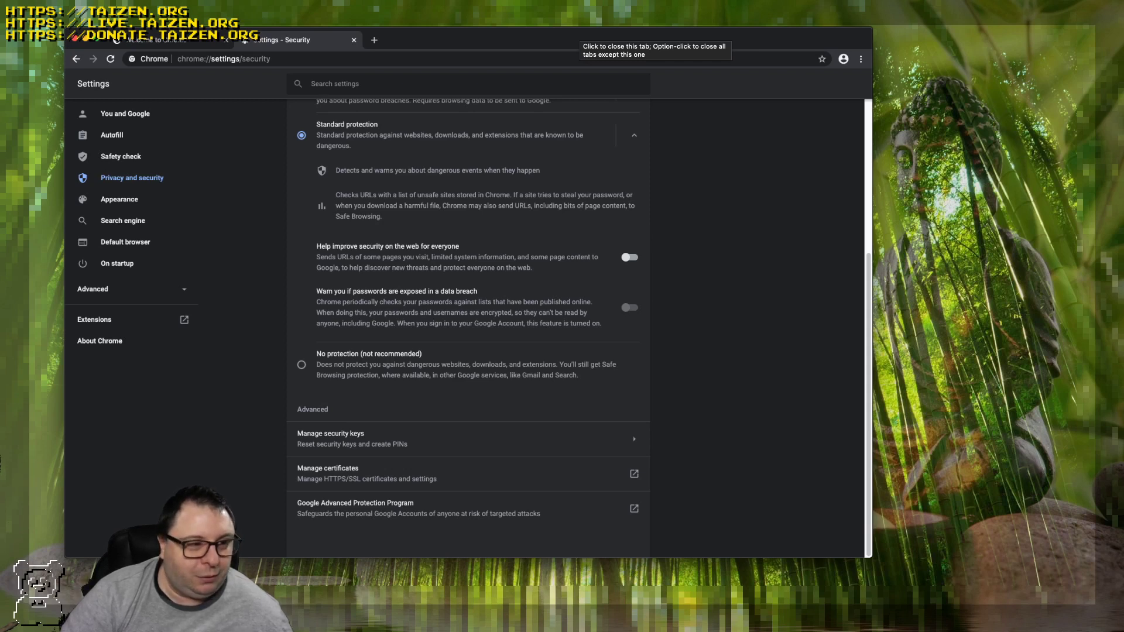
Open the Appearance settings, bring up the Chrome Web Store themes page from there, and return to Settings.
left_click(119, 199)
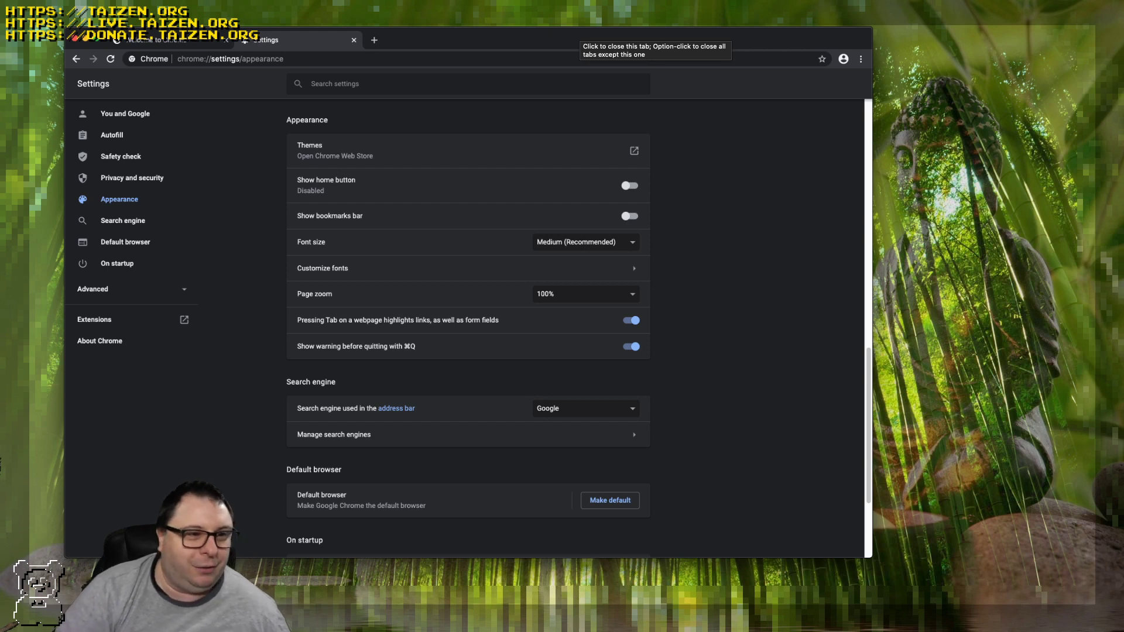
left_click(634, 151)
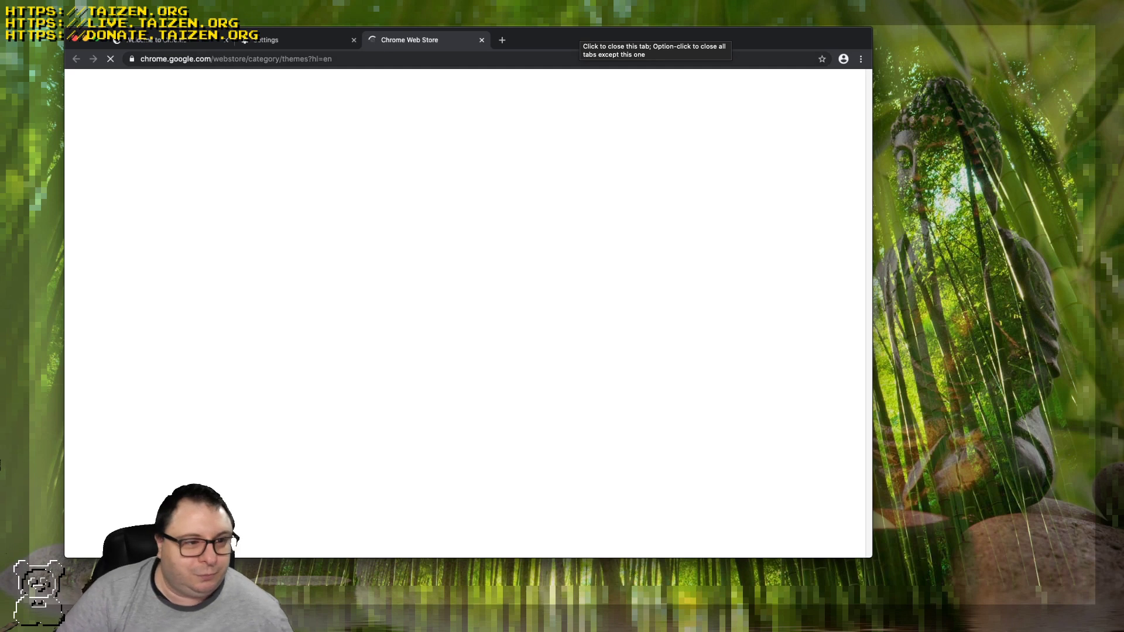
key("ctrl+shift+Tab")
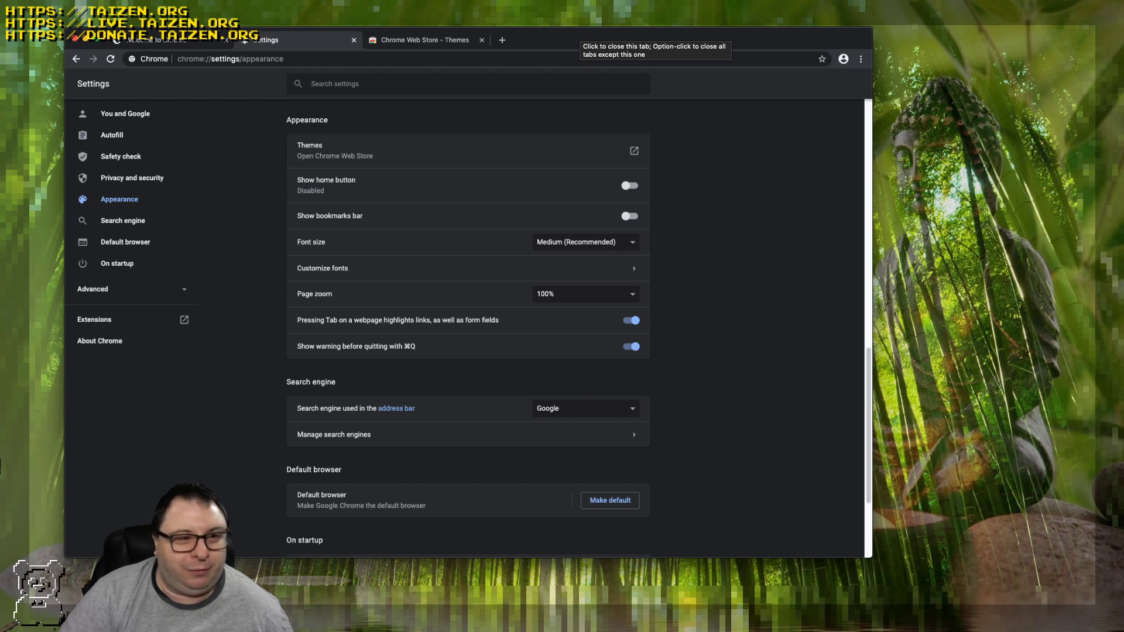
Enable the home button with the New Tab page as its target, and show the bookmarks bar.
left_click(630, 186)
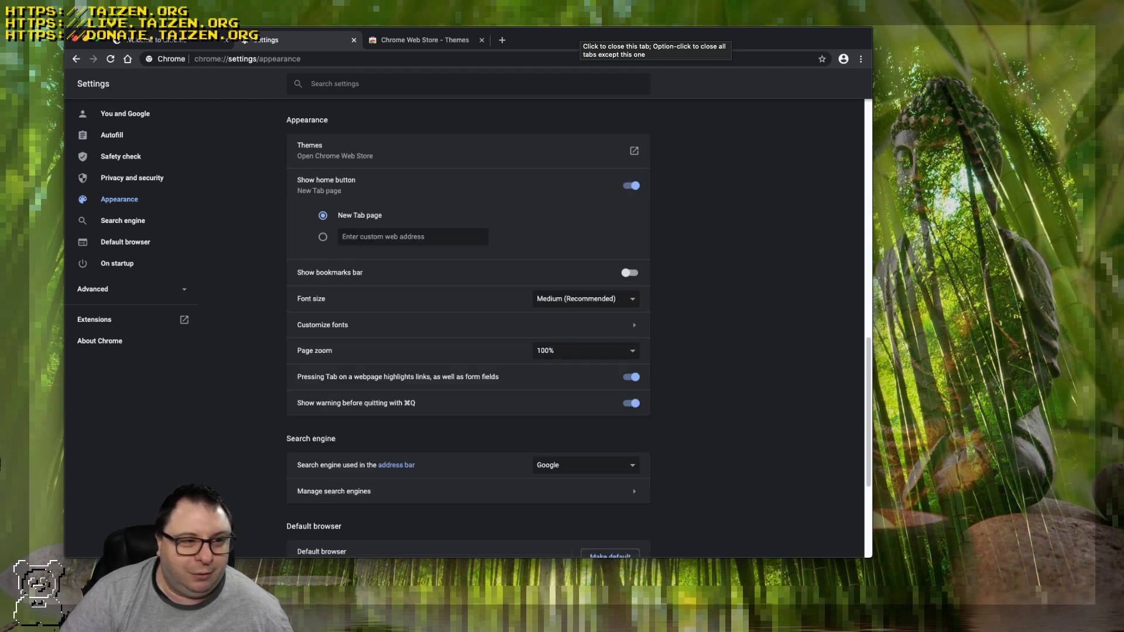
left_click(629, 185)
left_click(629, 185)
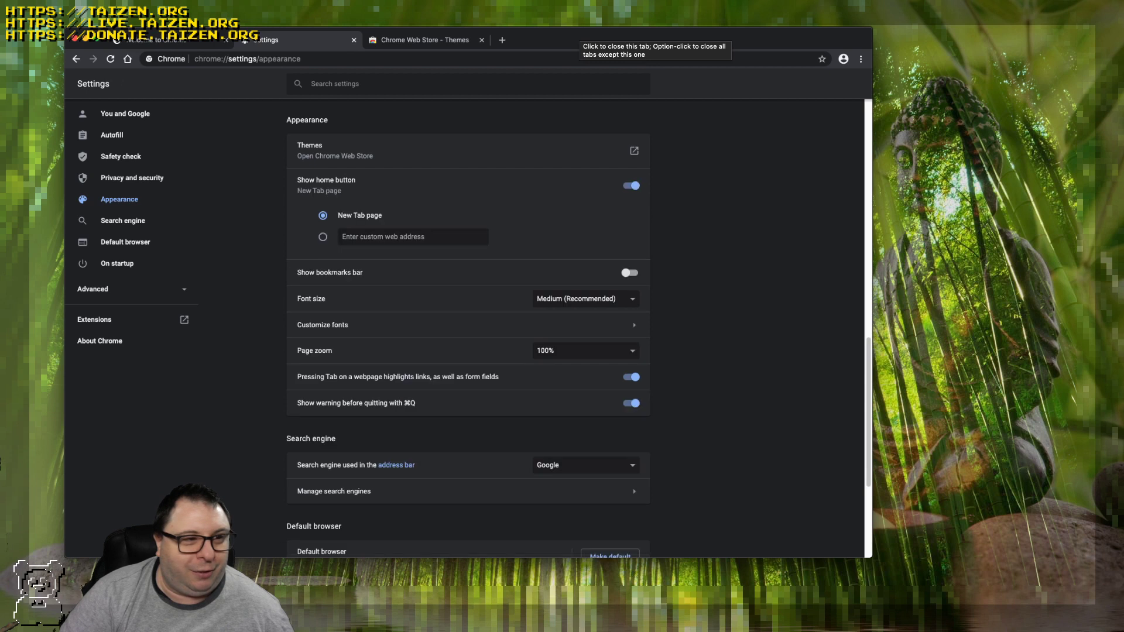
left_click(629, 186)
left_click(629, 185)
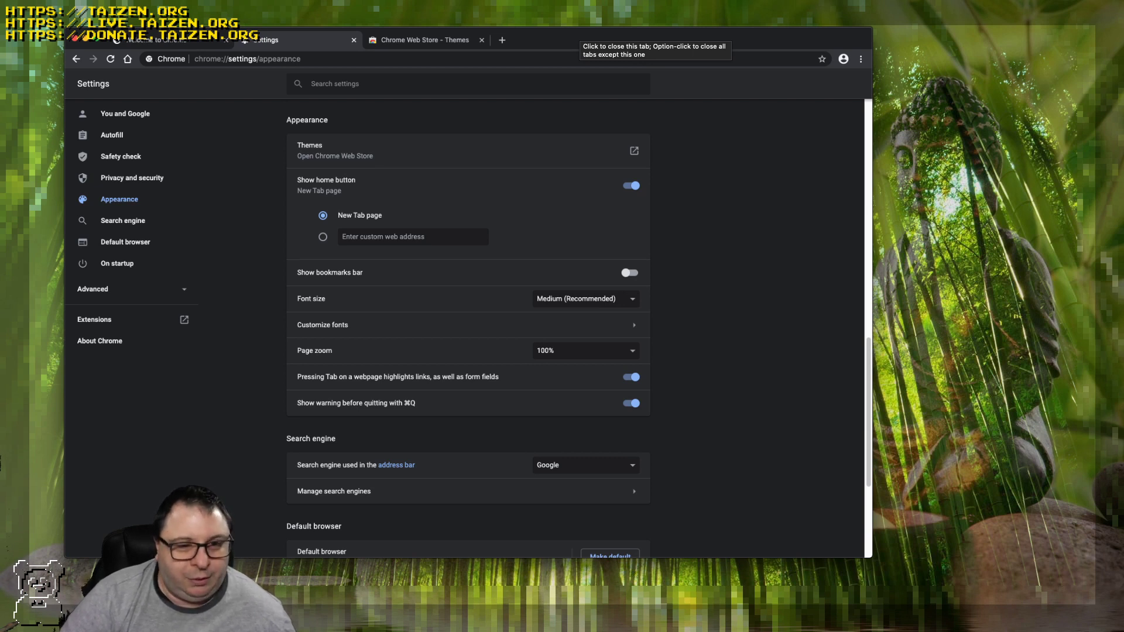
key("super+shift+b")
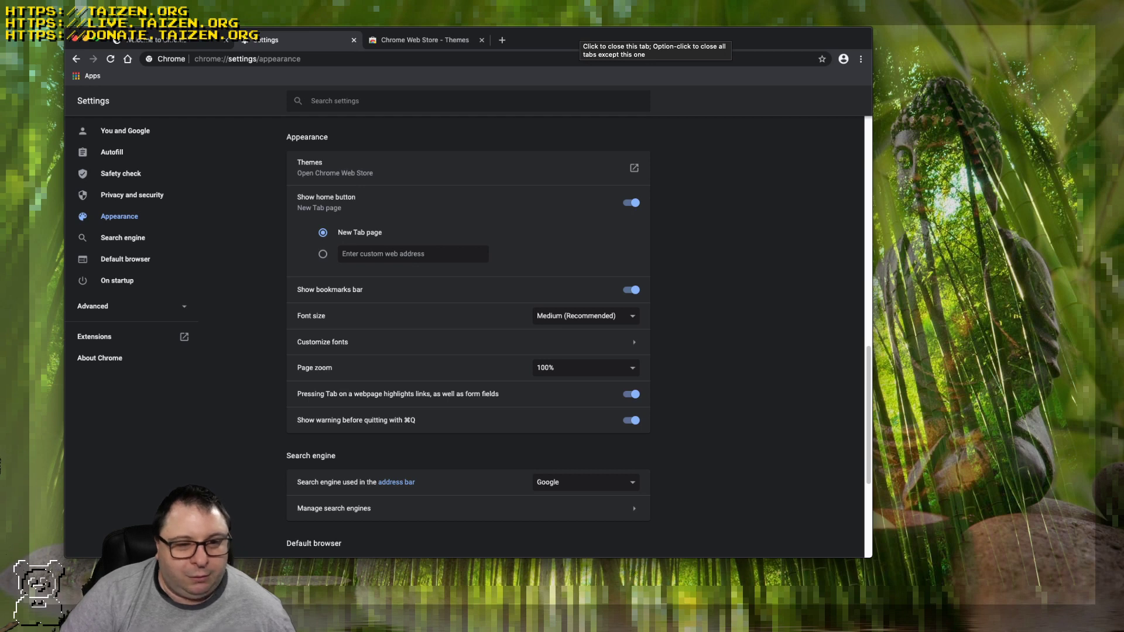
Set the search engine used in the address bar to DuckDuckGo.
scroll(468, 337, "down", 2)
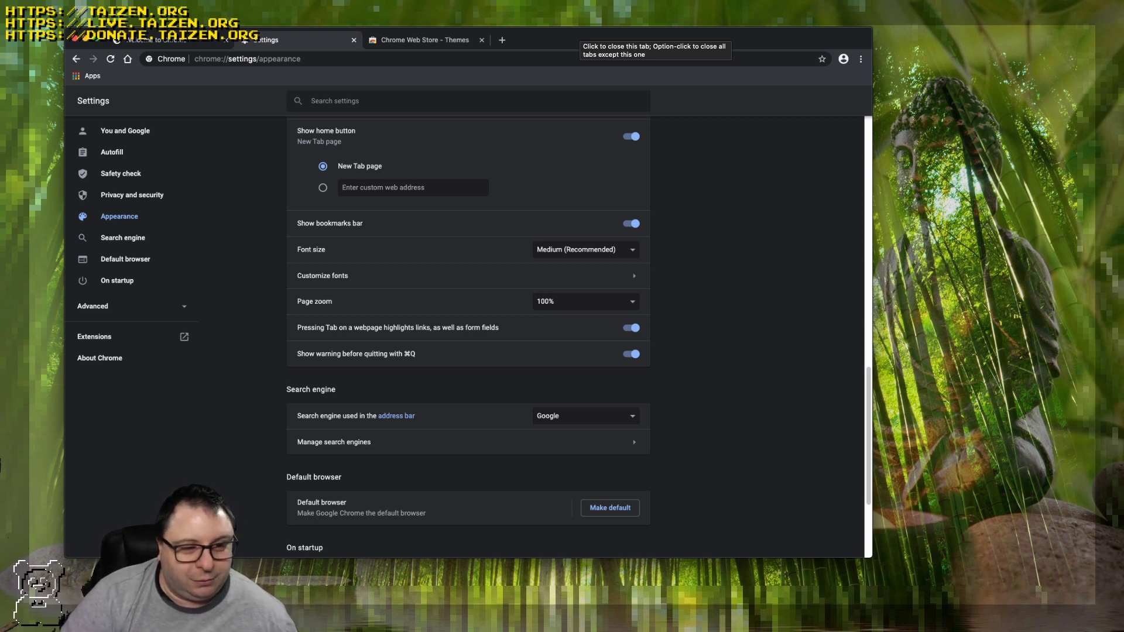
scroll(468, 337, "down", 3)
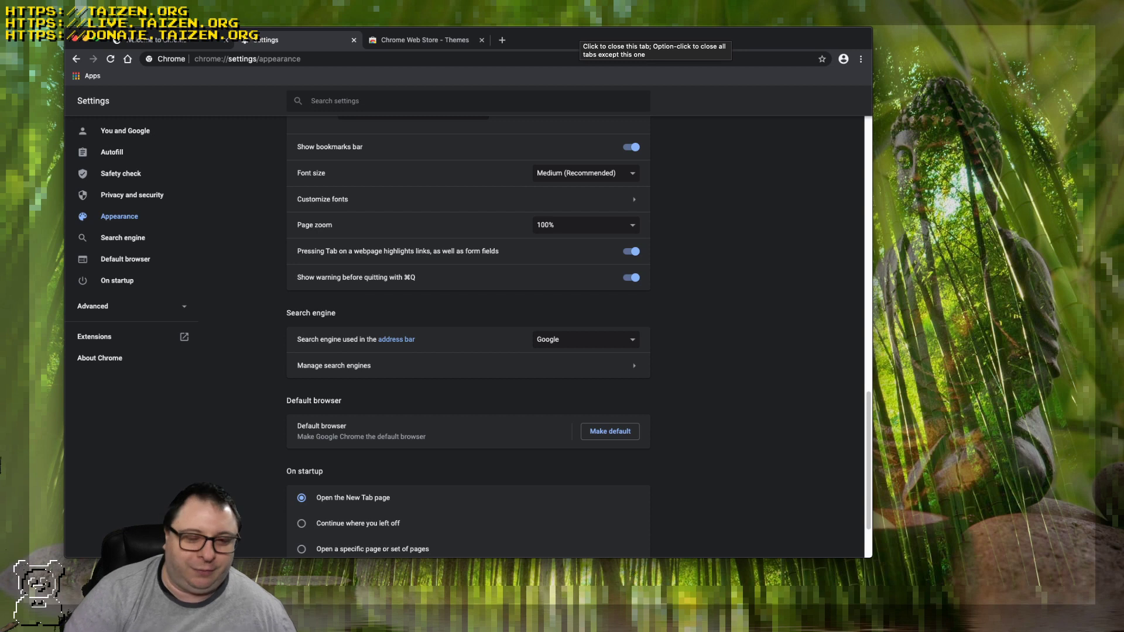
key("Tab")
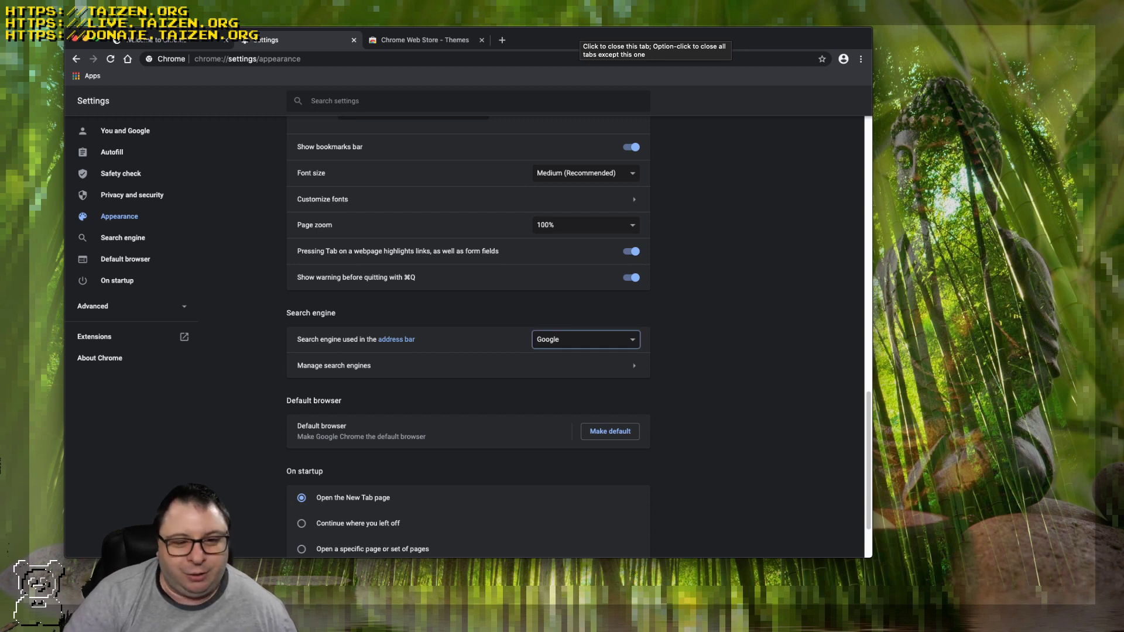
key("d")
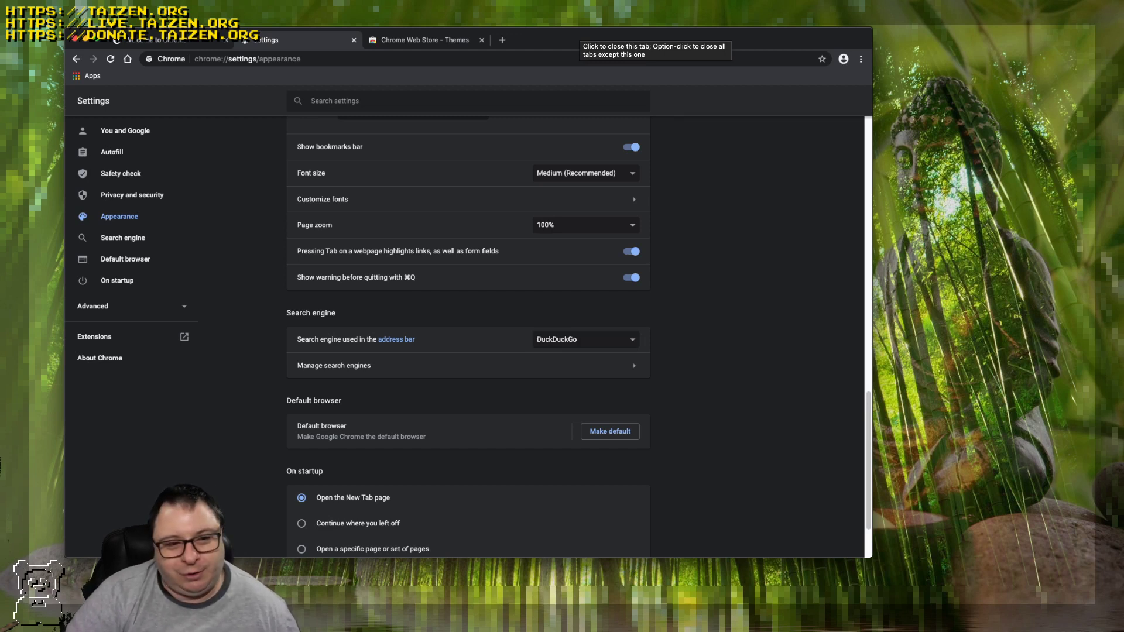
Open Manage search engines, check the actions available for DuckDuckGo, and return to the main settings.
left_click(334, 365)
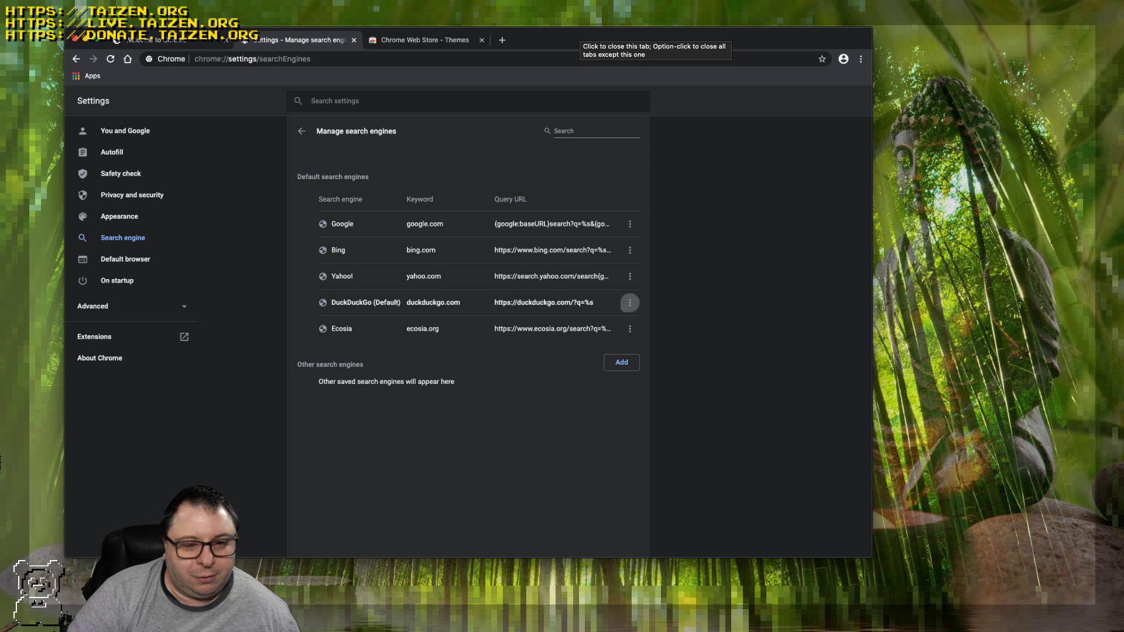
left_click(630, 302)
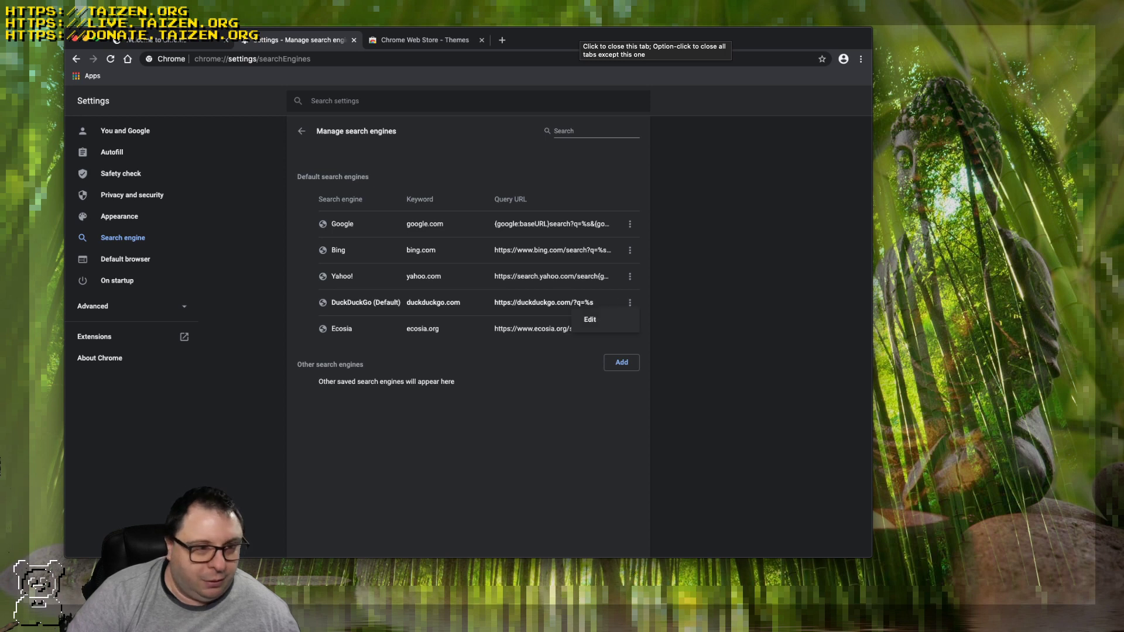
key("Escape")
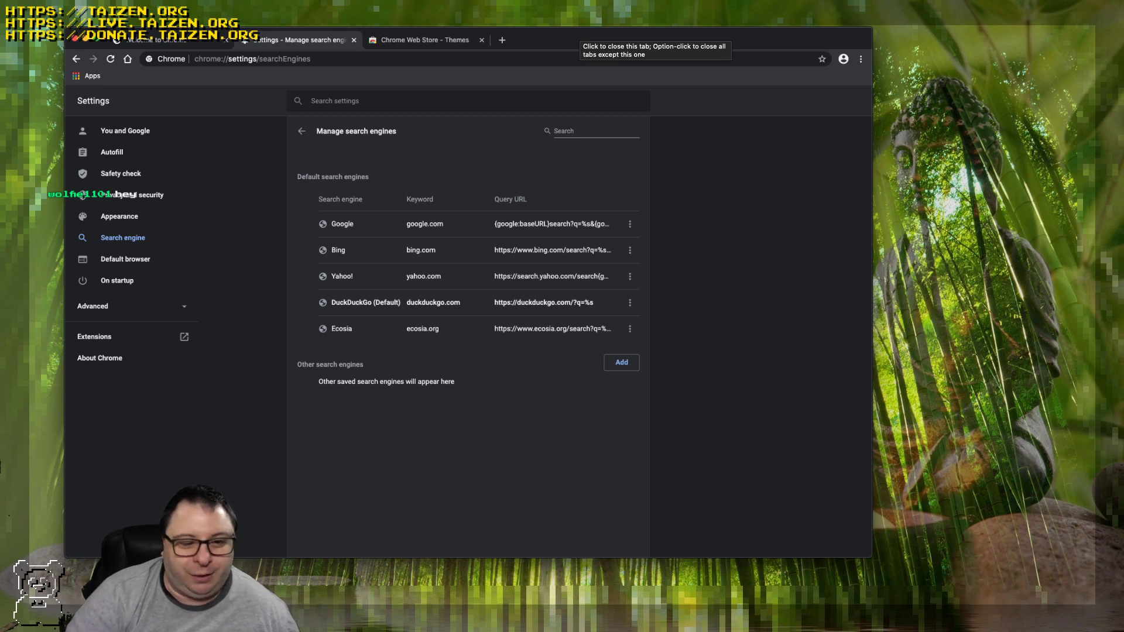
left_click(301, 131)
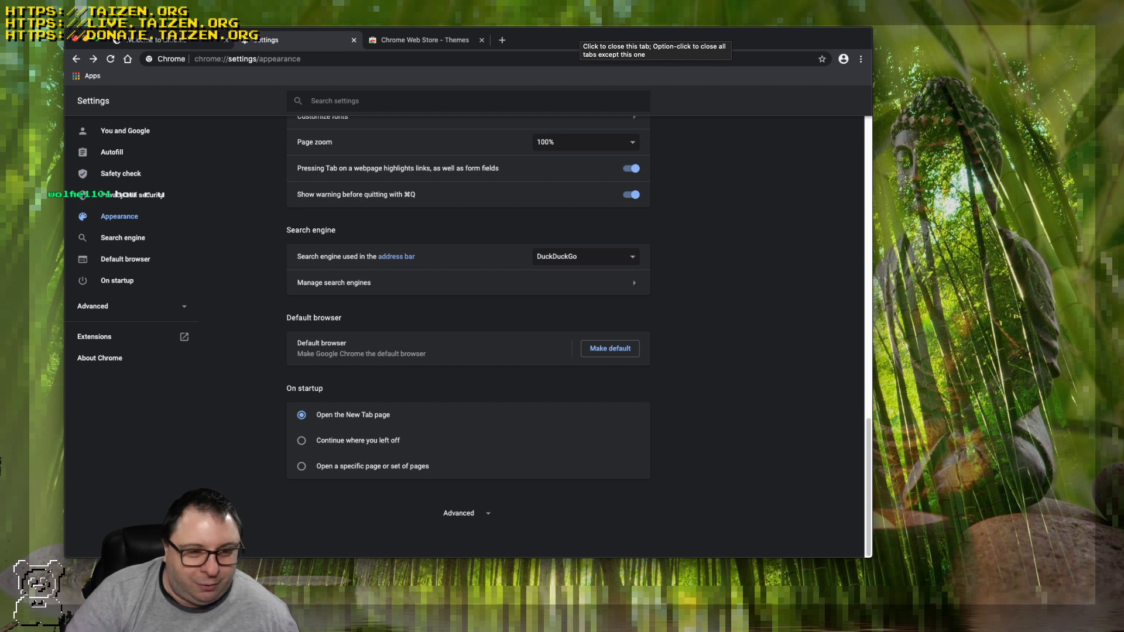
Expand the Advanced settings and review the Languages, Downloads, Printing, Accessibility and System sections.
left_click(458, 512)
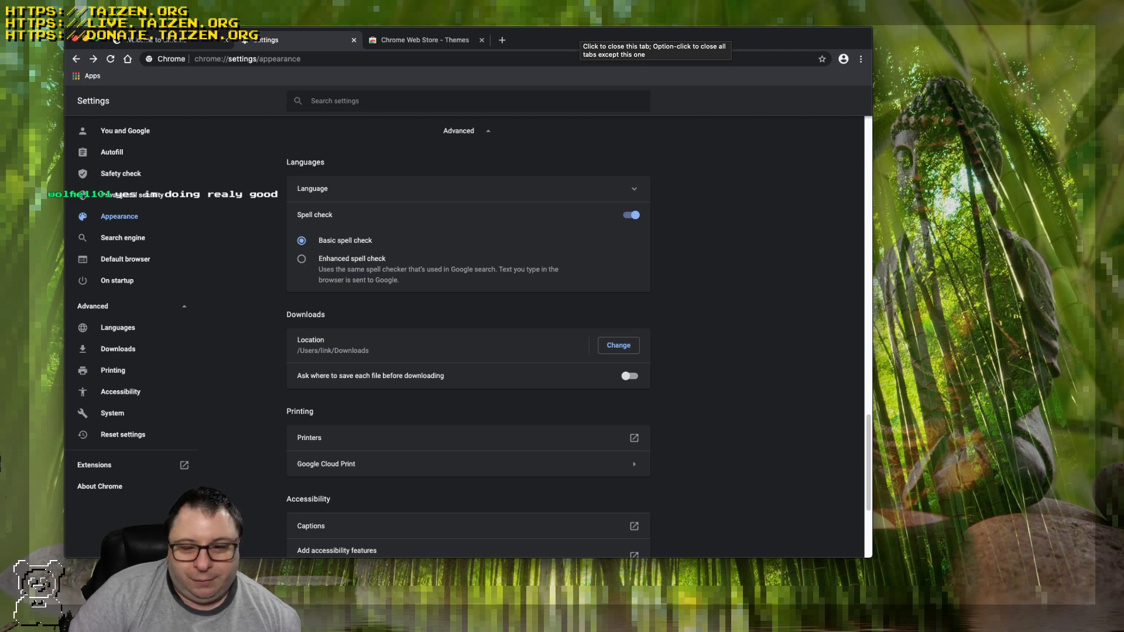
scroll(469, 336, "down", 5)
scroll(468, 337, "up", 2)
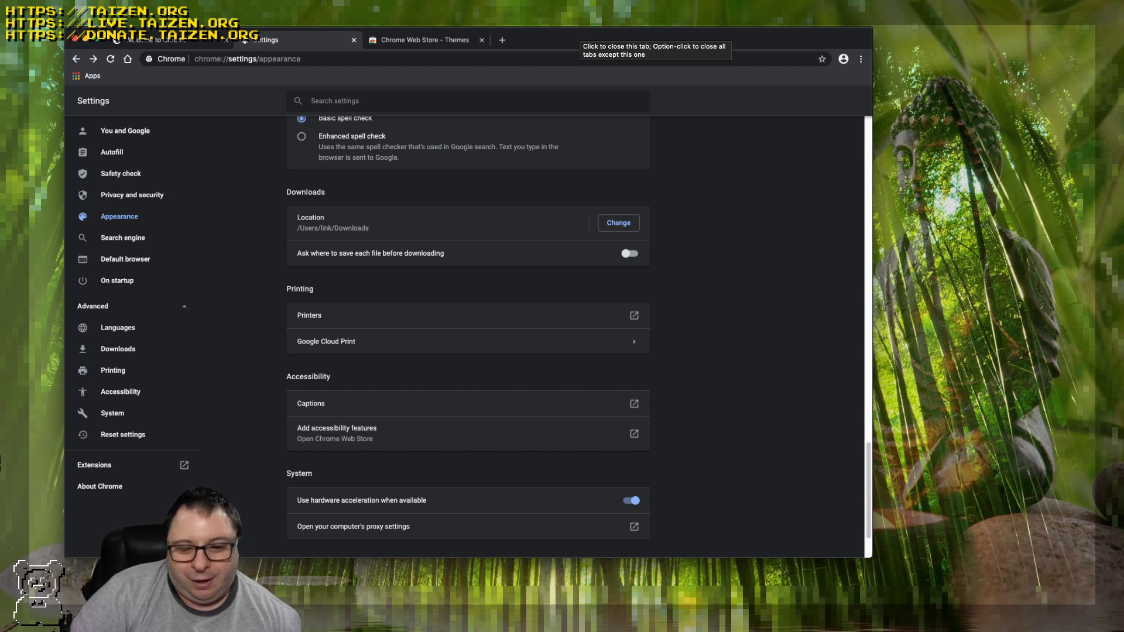
left_click_drag(579, 38, 567, 32)
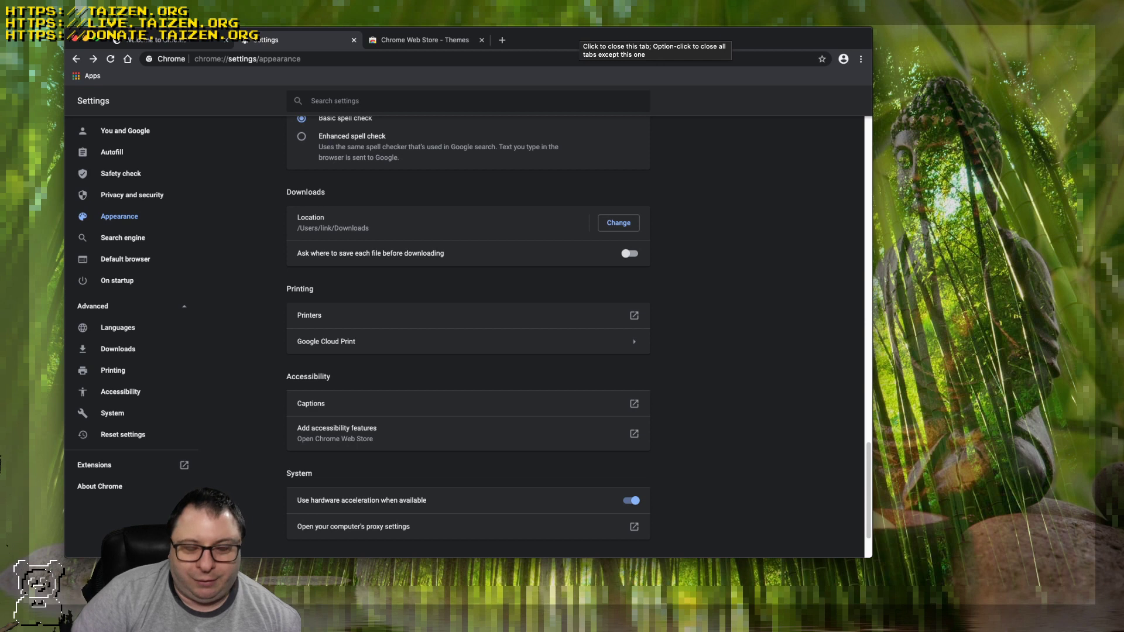
Open Google Cloud Print, view its Cloud Print devices page, and close that page again.
left_click(326, 341)
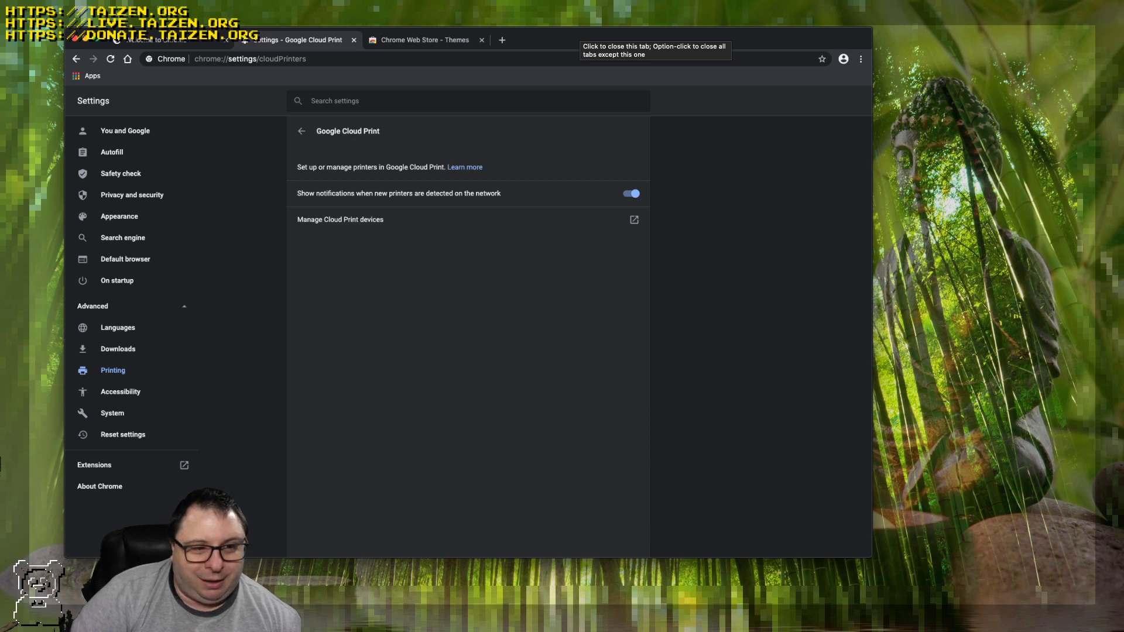
left_click(340, 220)
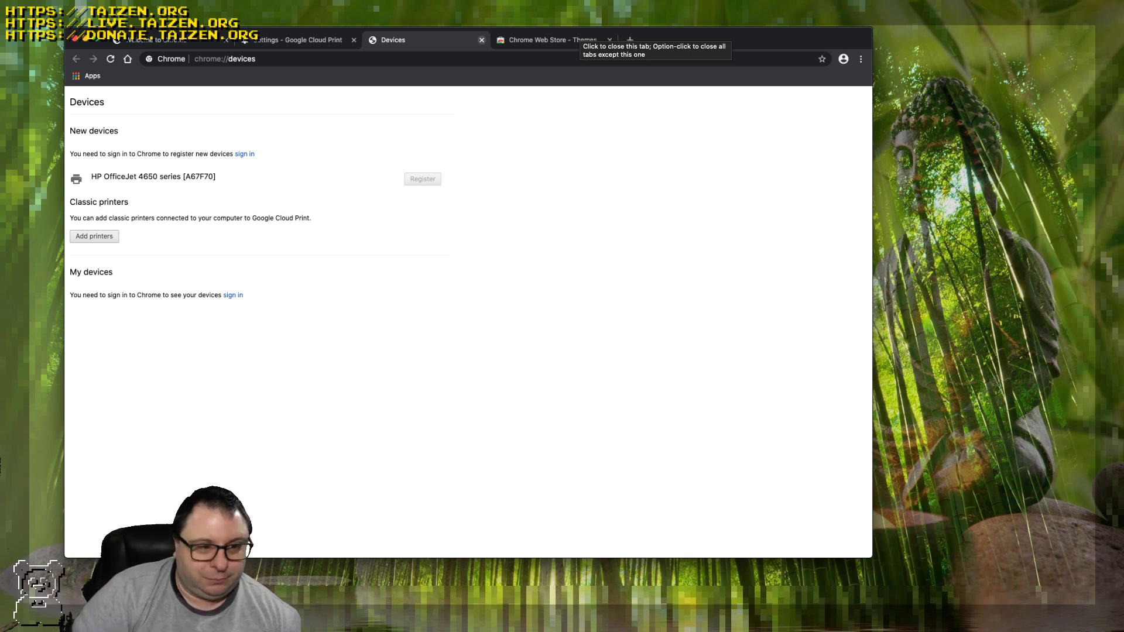
left_click(482, 39)
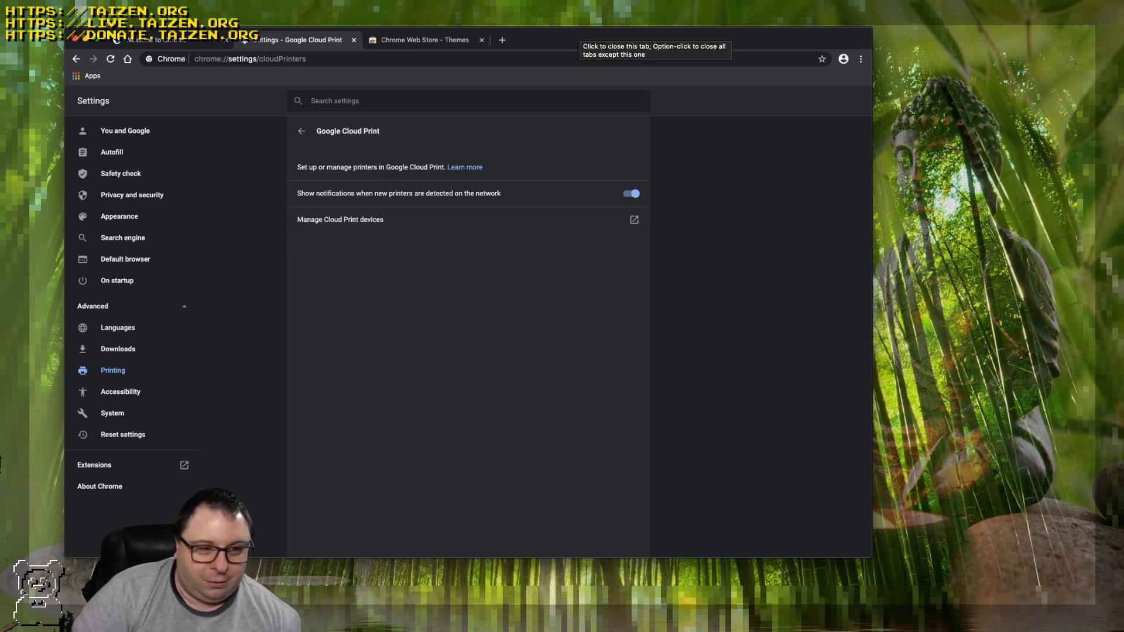
Go through the Accessibility, System and Reset settings sections in turn.
key("super+bracketleft")
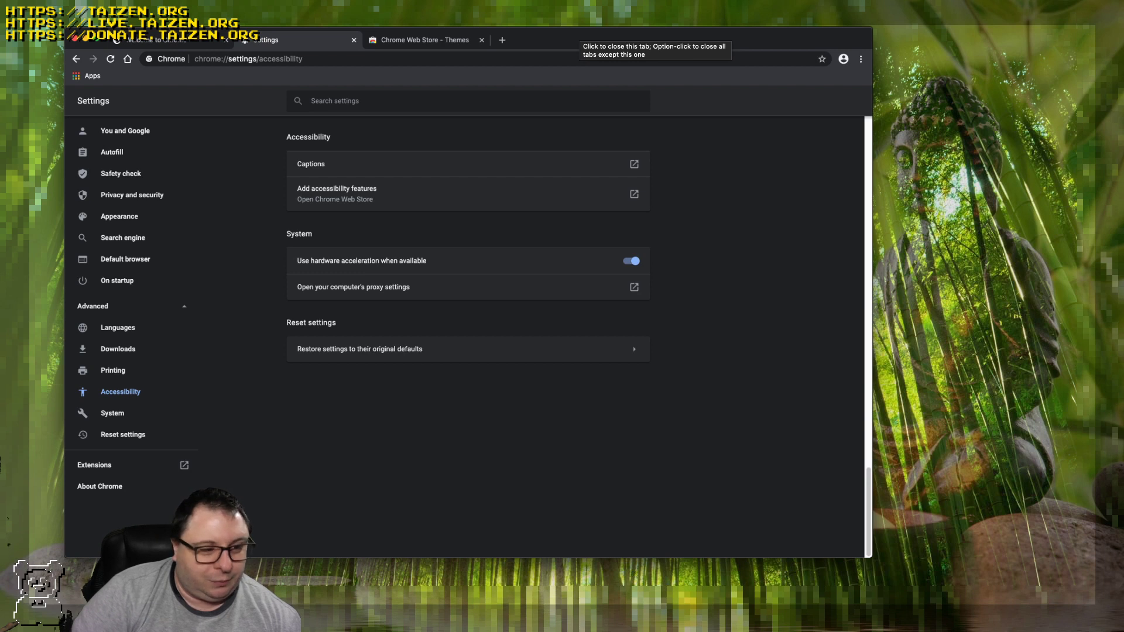
key("super+bracketleft")
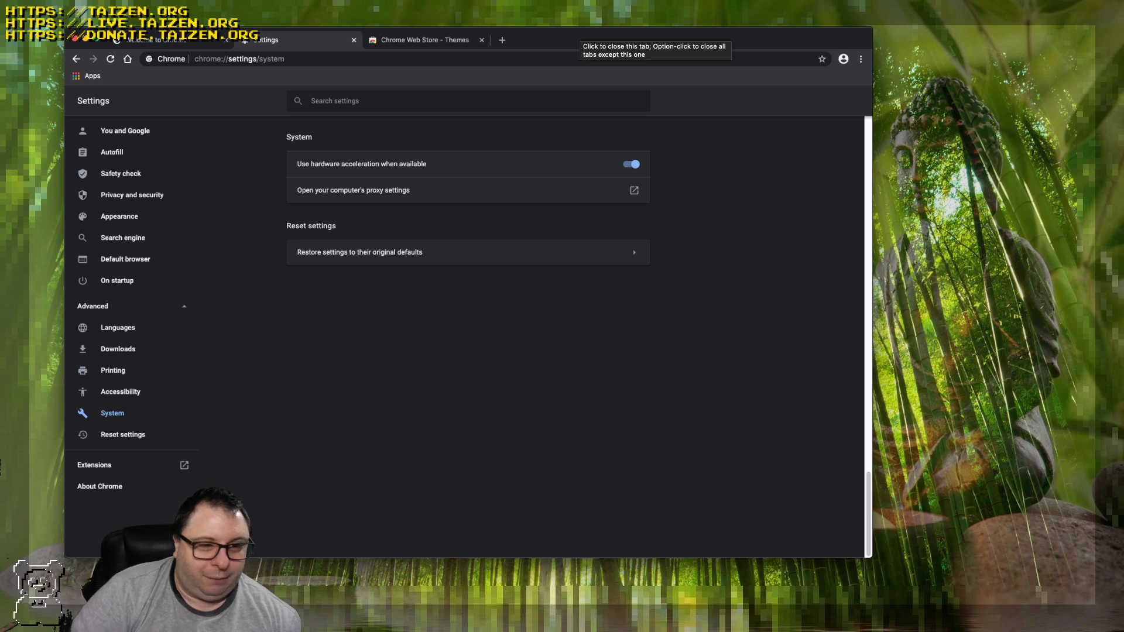
scroll(468, 234, "down", 3)
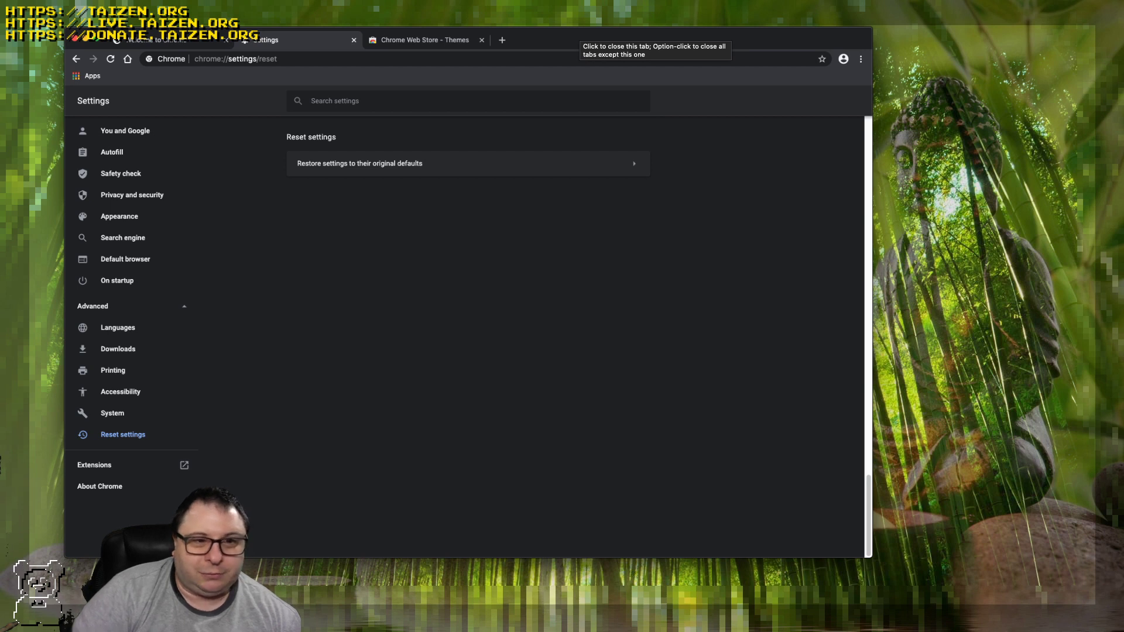
Open the Extensions page from the settings and close the Chrome Web Store themes tab.
left_click(94, 465)
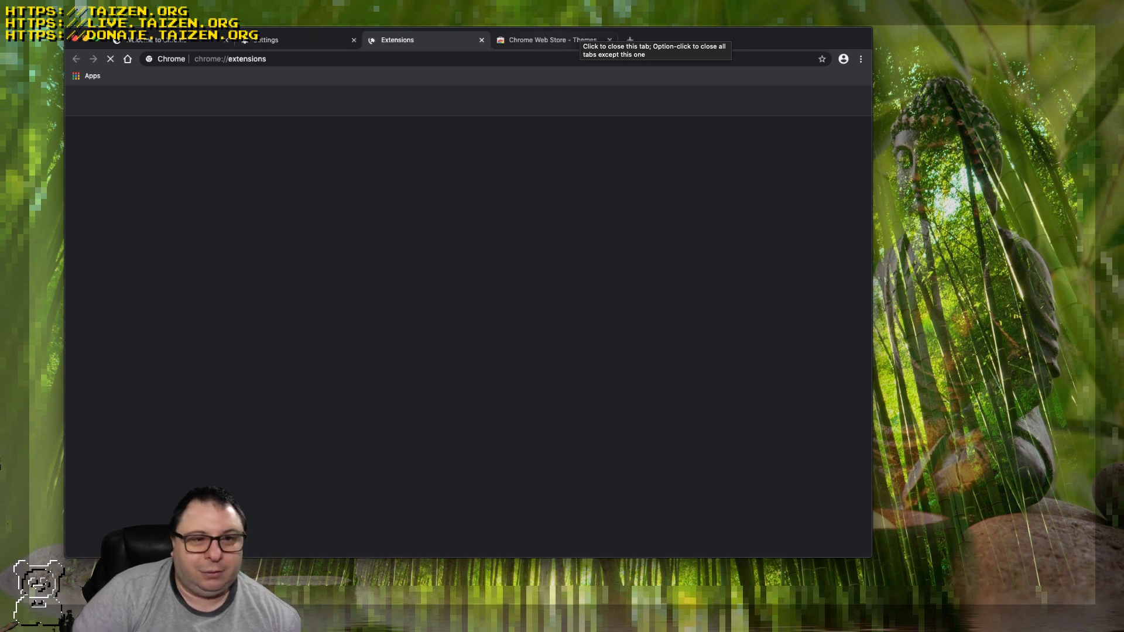
left_click(610, 40)
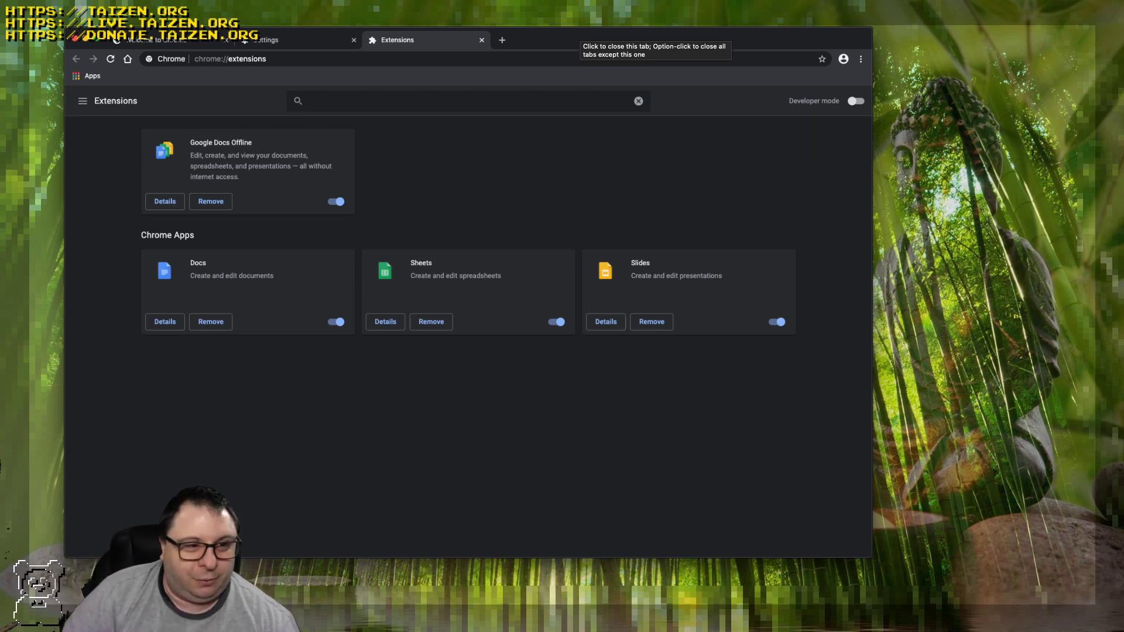
Clear the extension search field so that it is empty.
key("BackSpace")
key("BackSpace")
key("BackSpace")
key("BackSpace")
key("BackSpace")
key("BackSpace")
key("BackSpace")
key("BackSpace")
key("BackSpace")
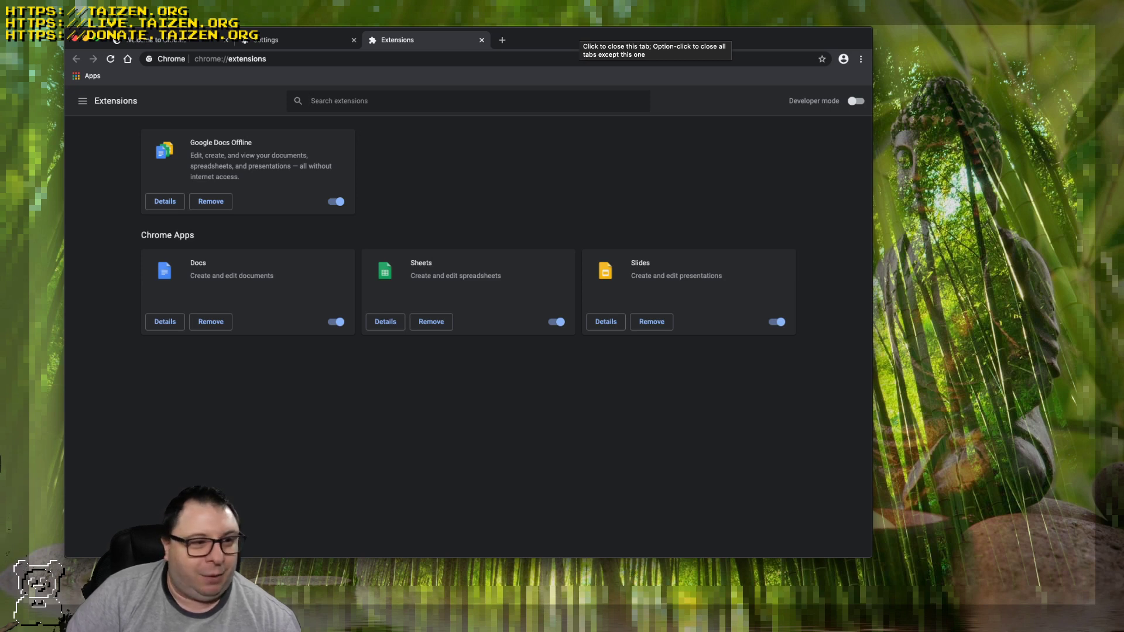
Open the Chrome Web Store from the Extensions page and add the recommended Google Translate extension to Chrome.
left_click(83, 101)
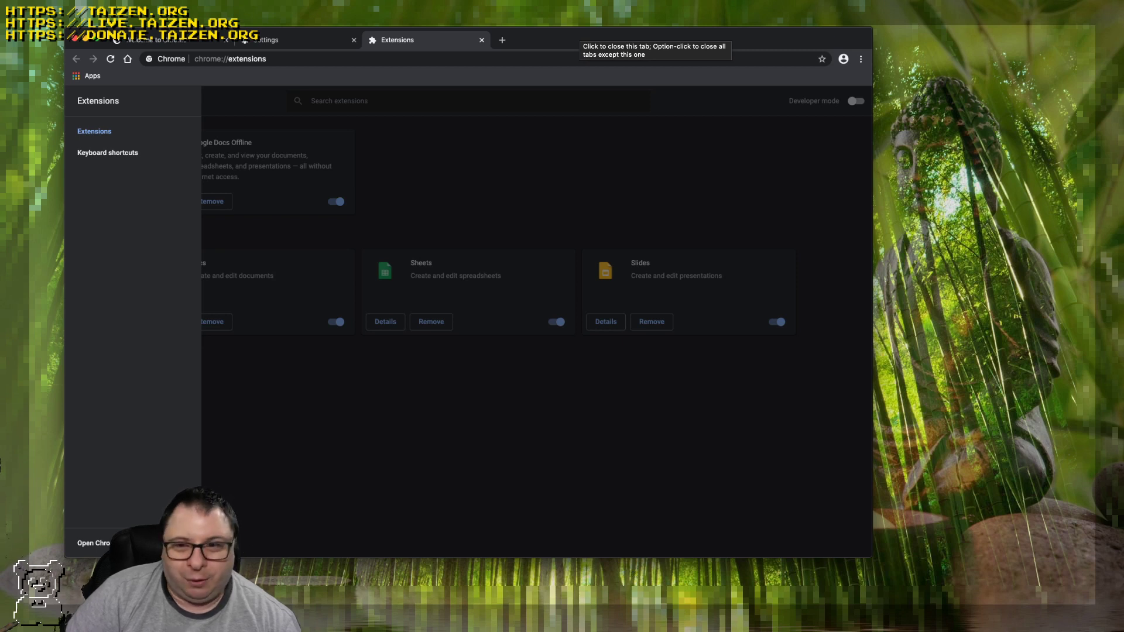
left_click(94, 542)
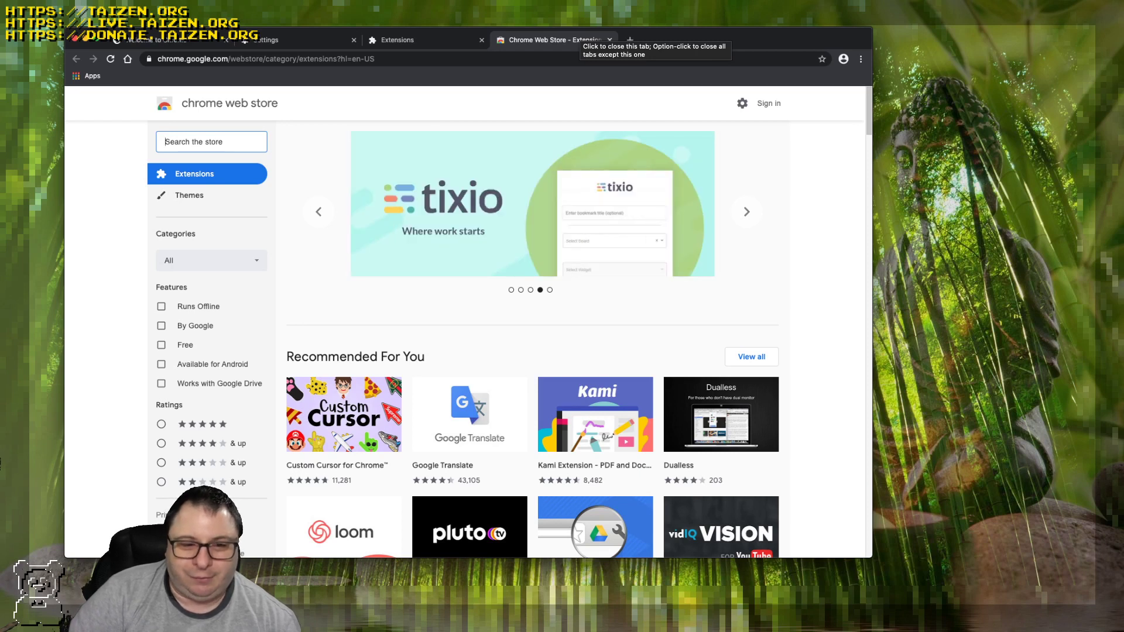
scroll(532, 340, "down", 8)
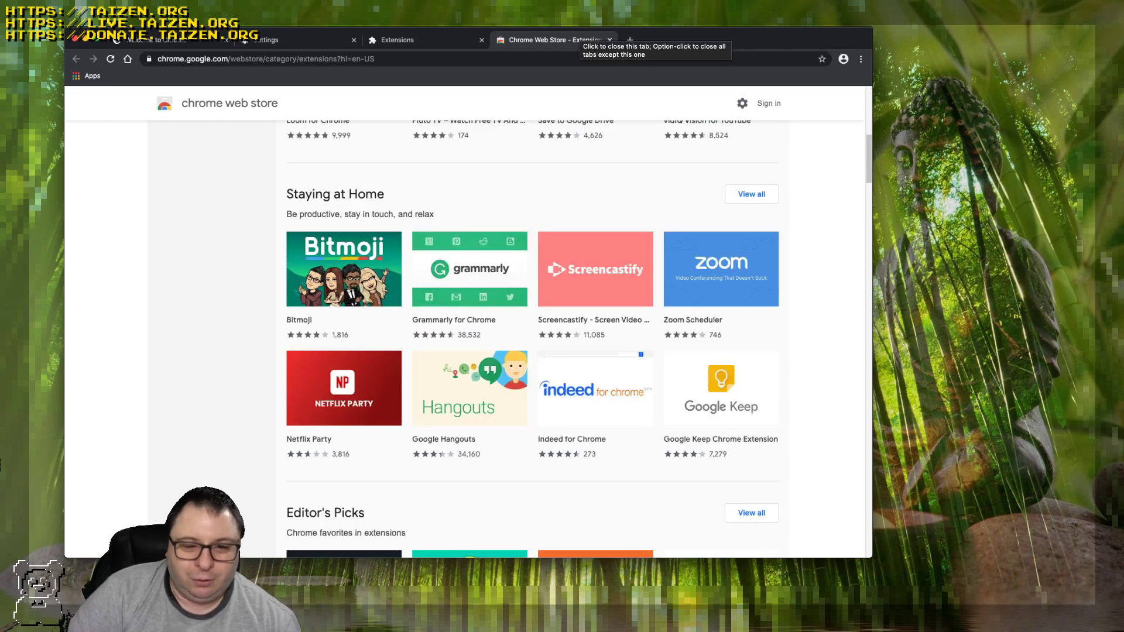
scroll(478, 260, "down", 6)
scroll(533, 340, "down", 2)
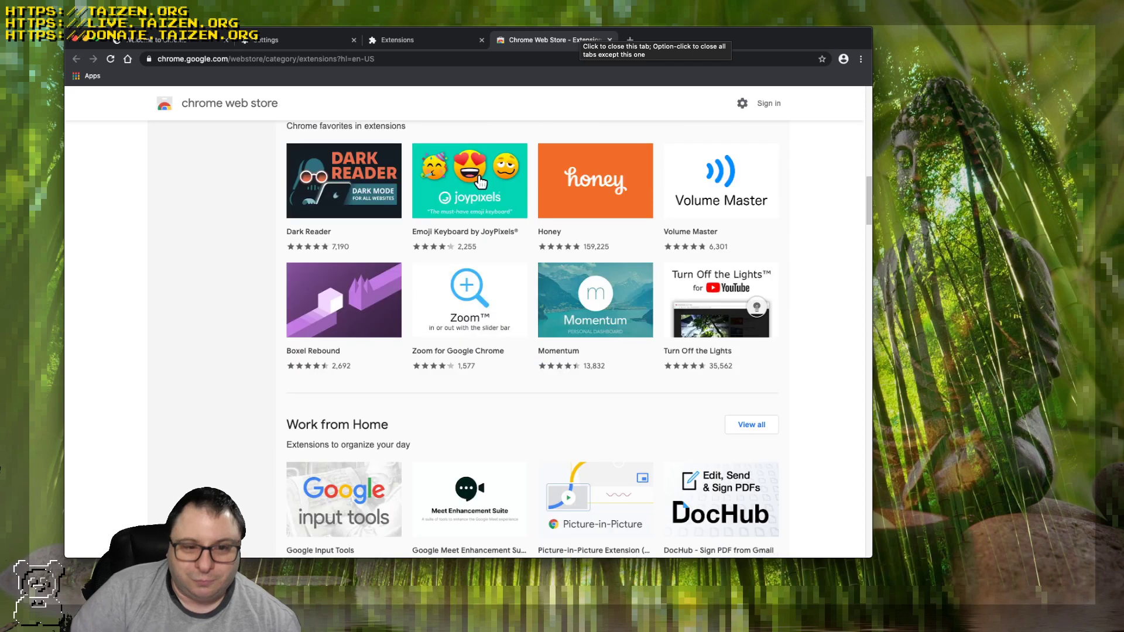
scroll(480, 183, "up", 15)
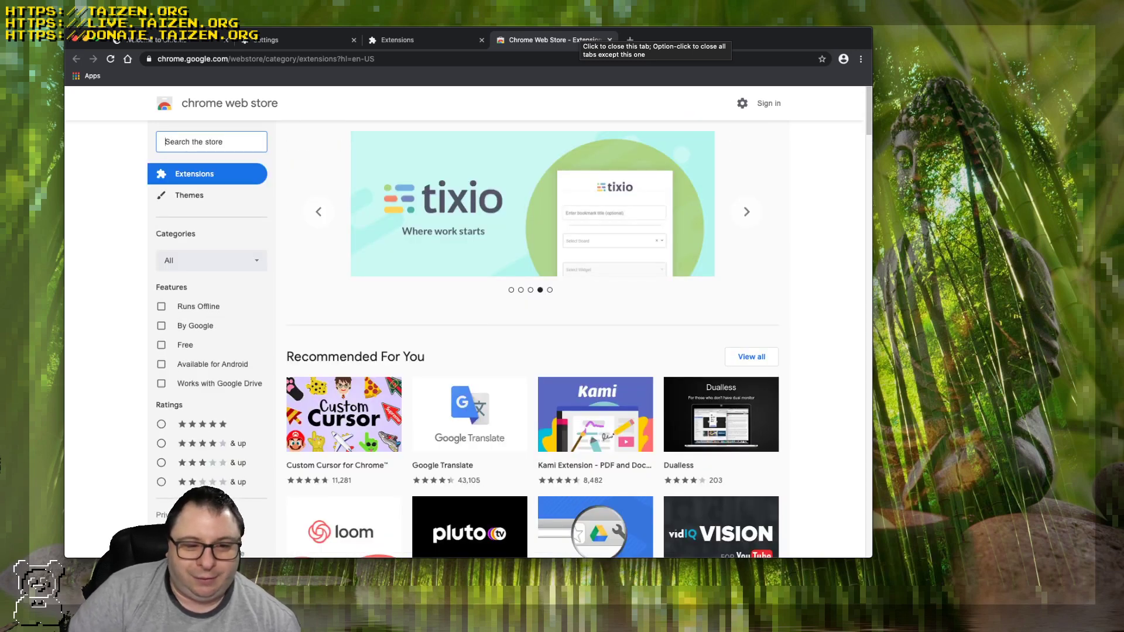
left_click(470, 414)
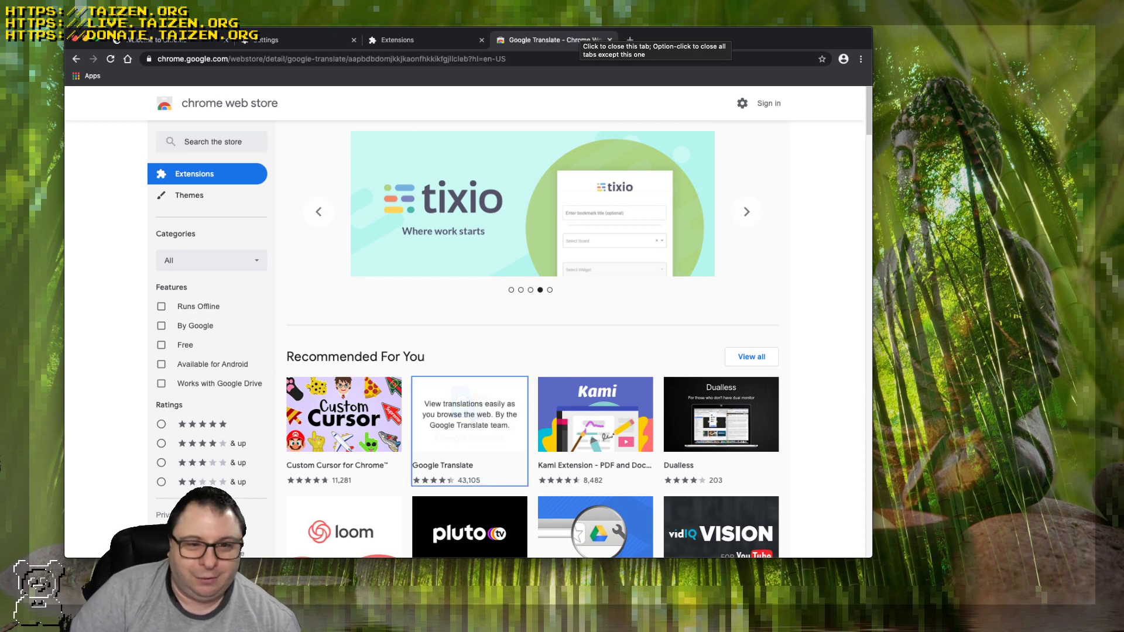
left_click(683, 182)
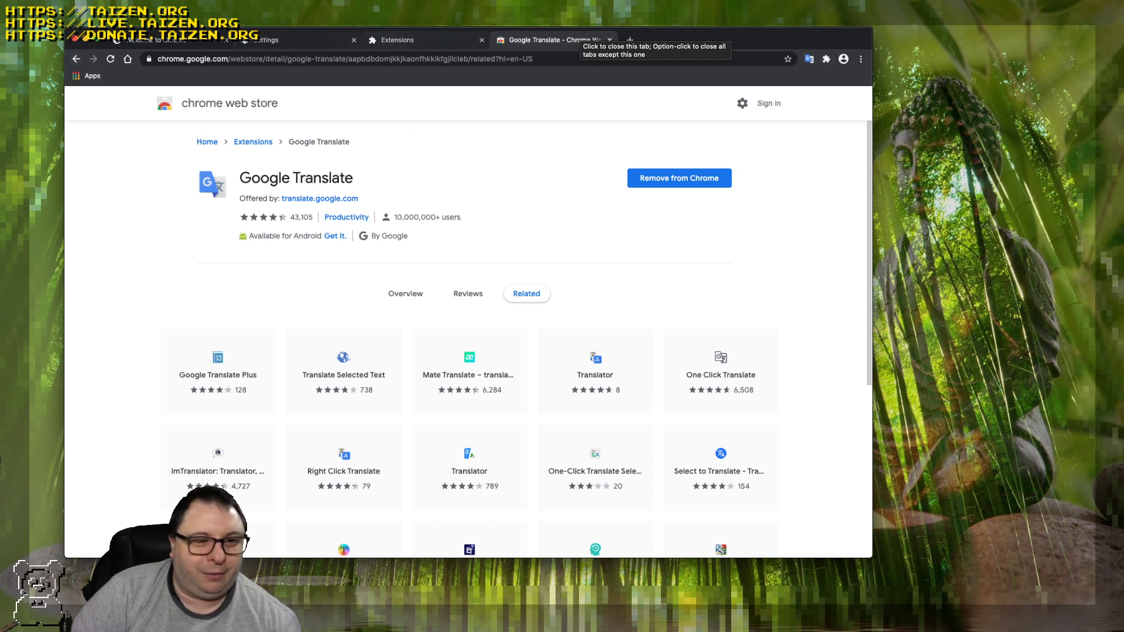
Review the details of Google Translate on the Extensions page, including site access and incognito options, and return to the extension list.
key("ctrl+shift+Tab")
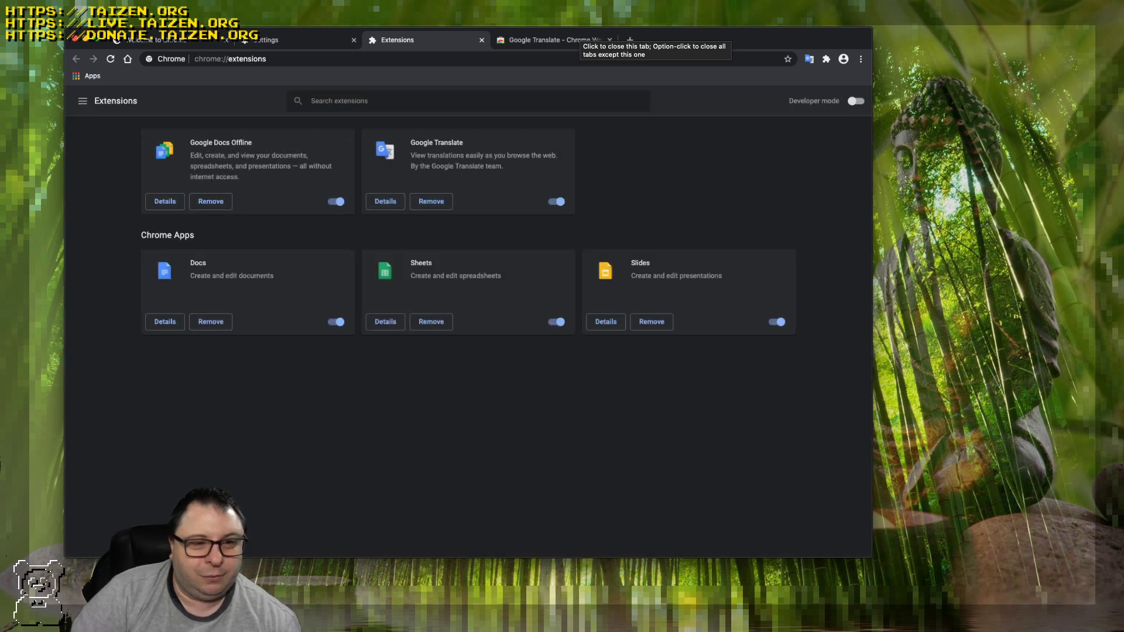
left_click(385, 201)
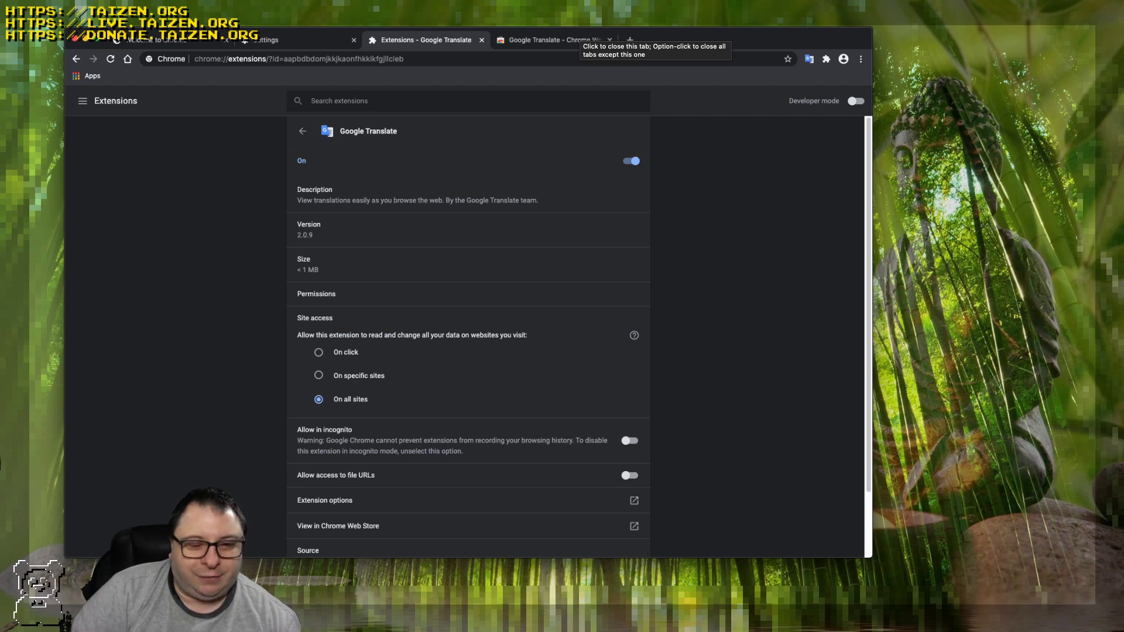
scroll(469, 337, "down", 3)
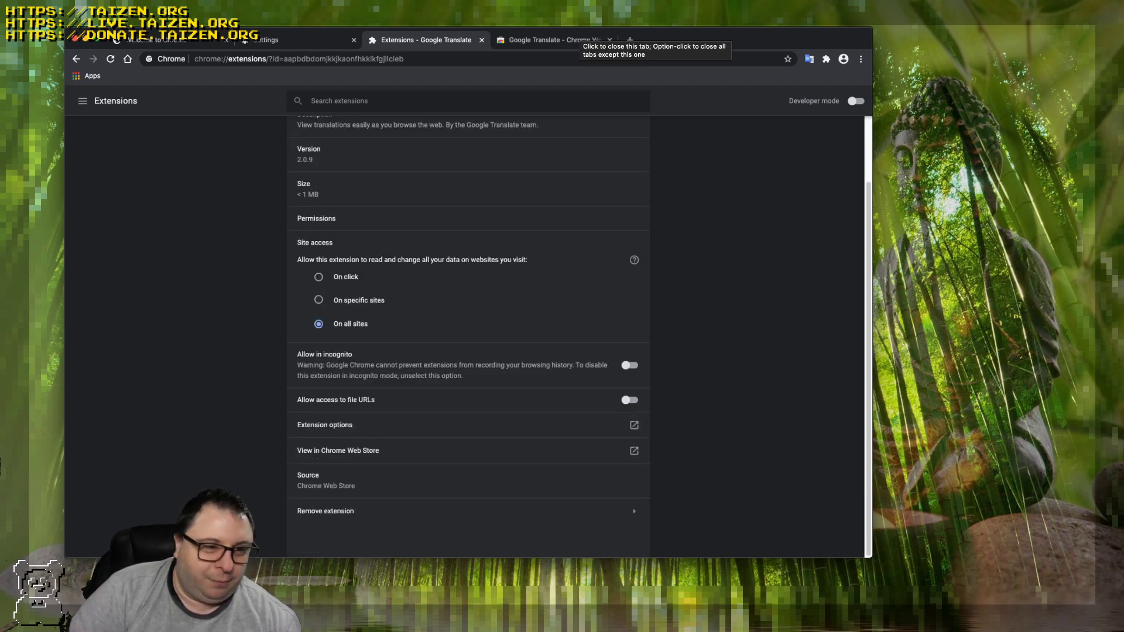
scroll(468, 336, "up", 3)
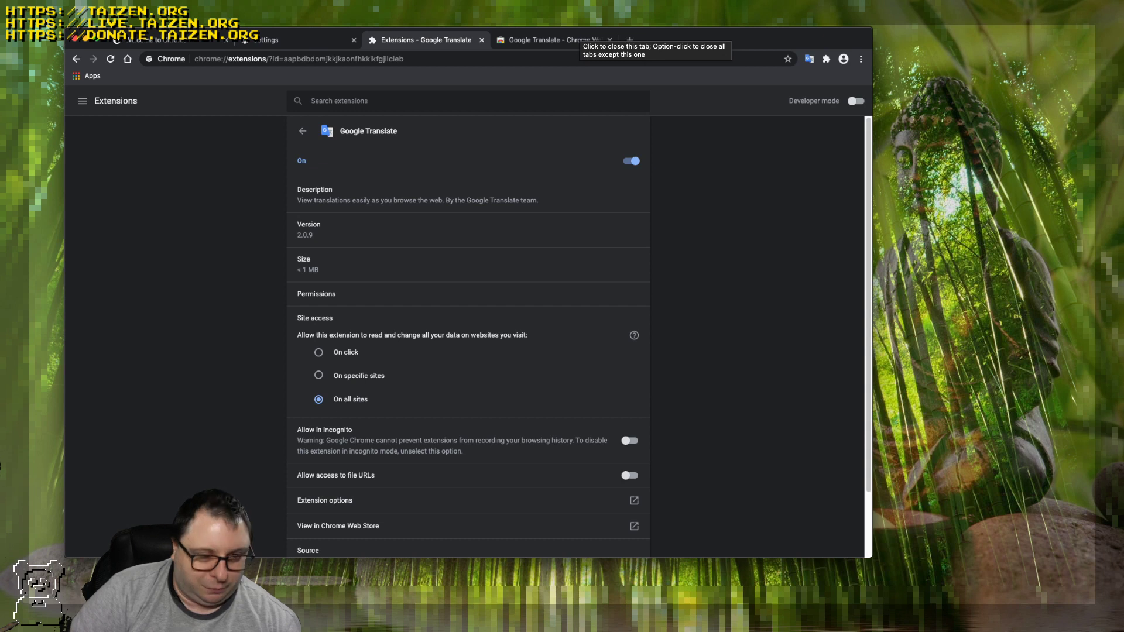
scroll(468, 336, "down", 3)
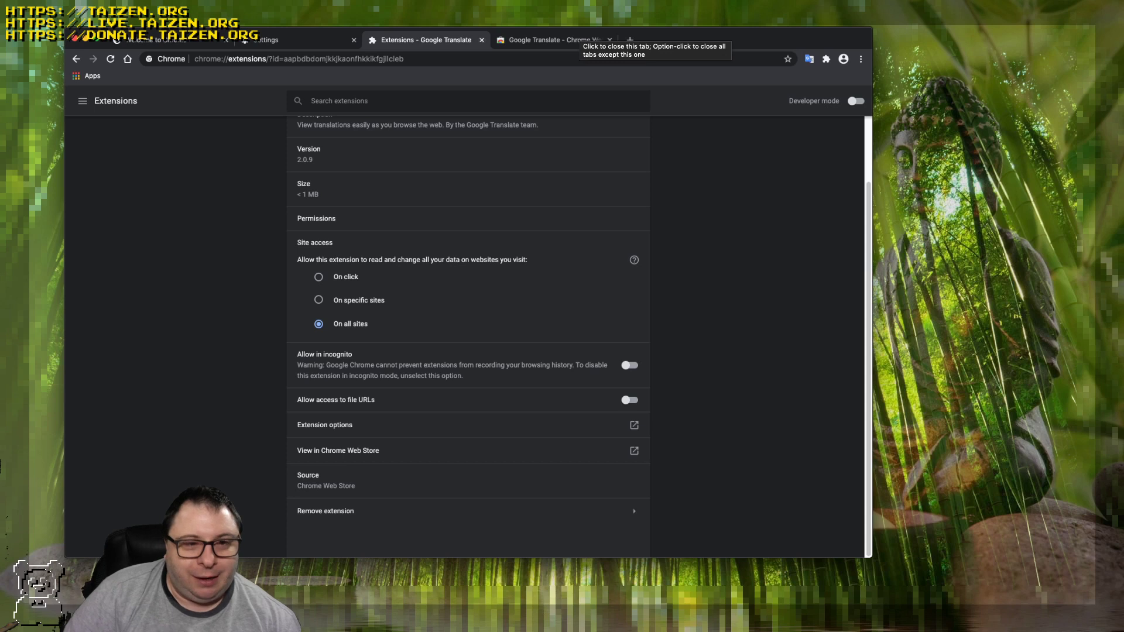
key("super+bracketleft")
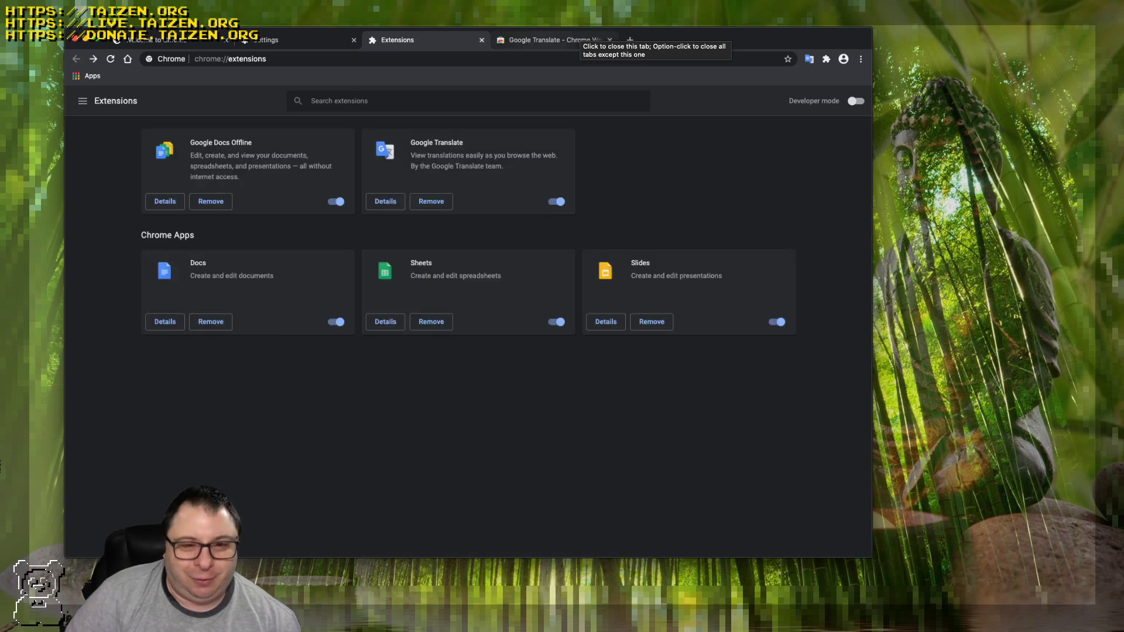
Return to the Chrome Web Store's extension listing and browse the Recommended For You, Staying at Home, Editor's Picks and Work from Home sections.
key("ctrl+Tab")
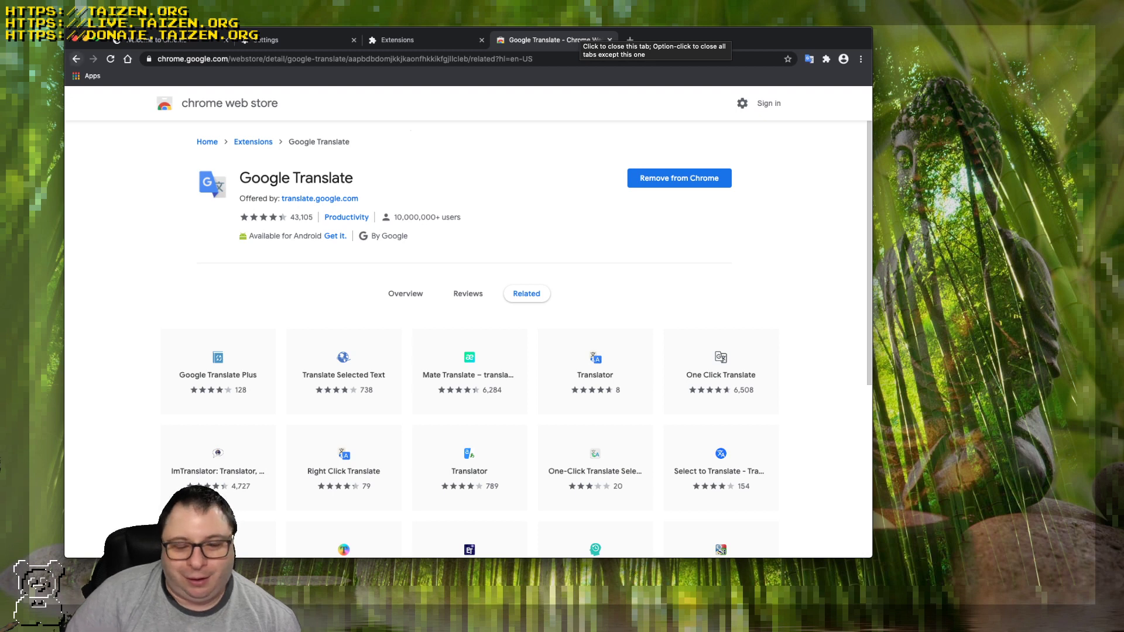
key("super+bracketleft")
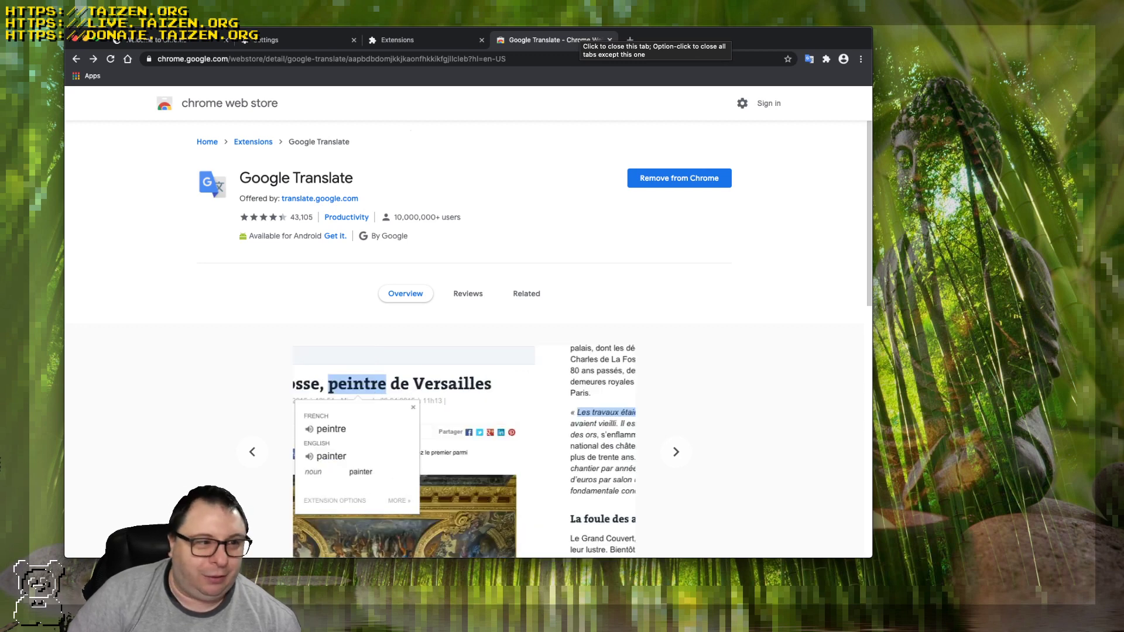
left_click(76, 59)
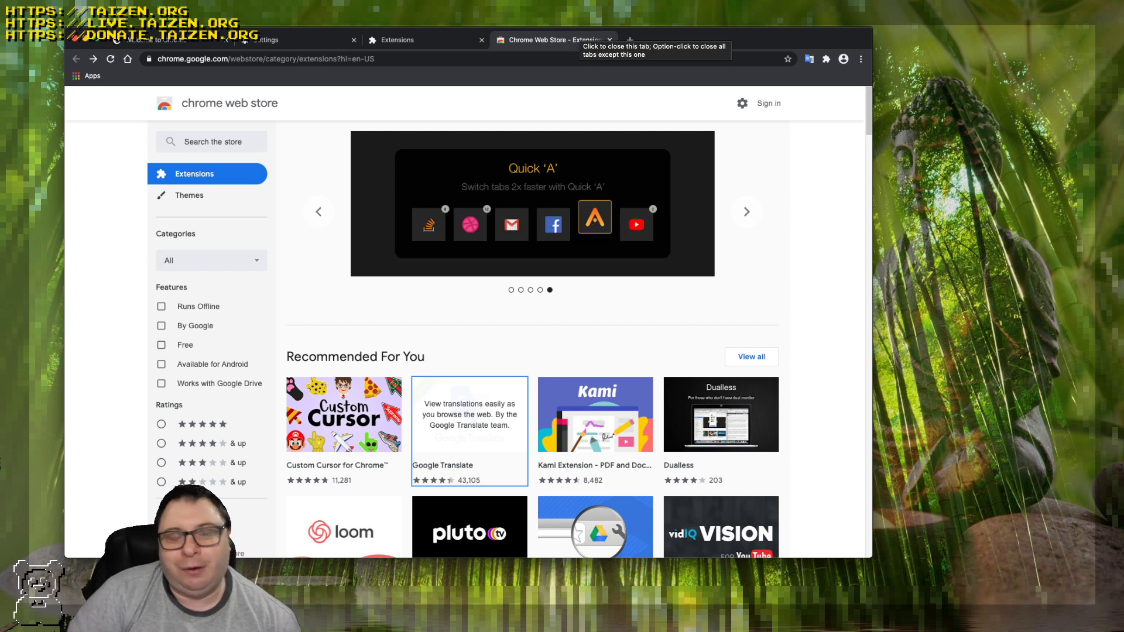
scroll(465, 322, "down", 2)
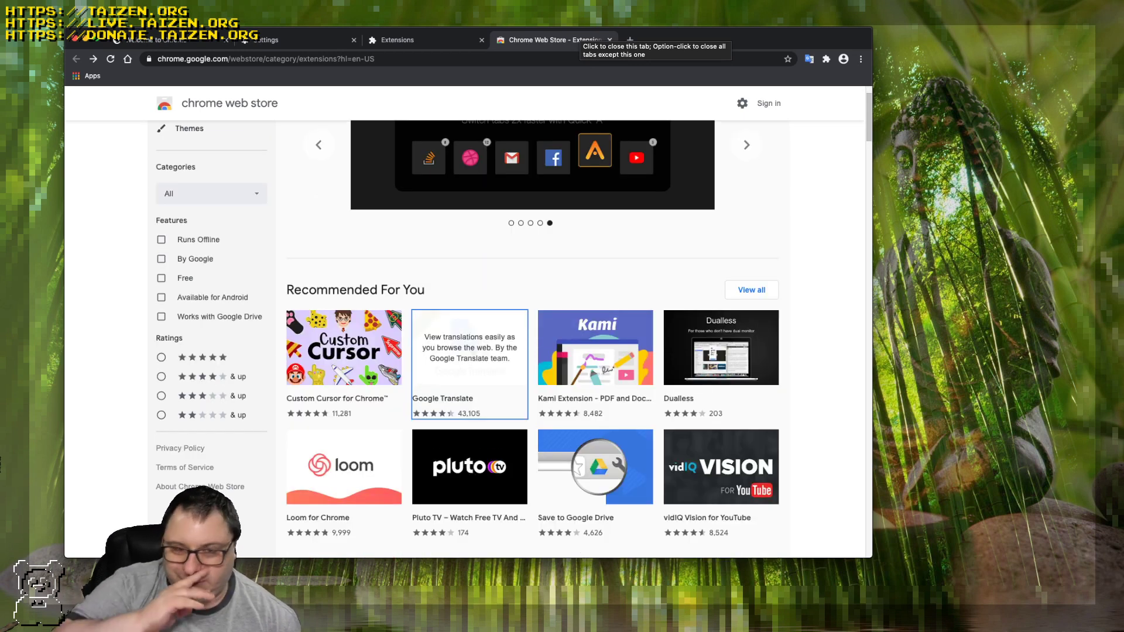
scroll(478, 533, "down", 10)
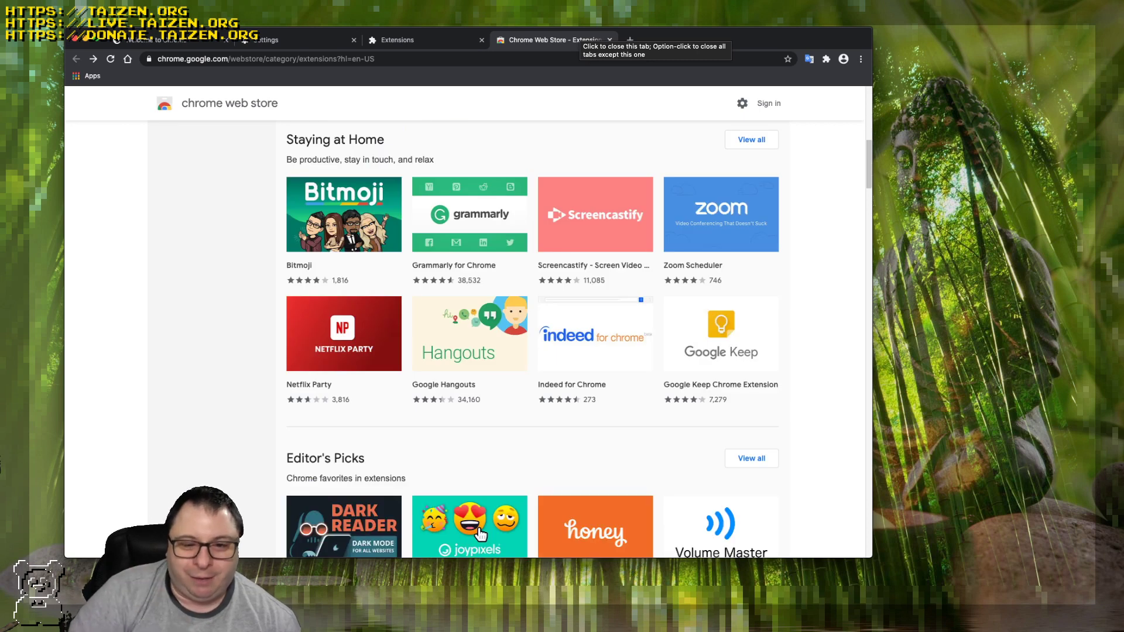
scroll(480, 533, "down", 7)
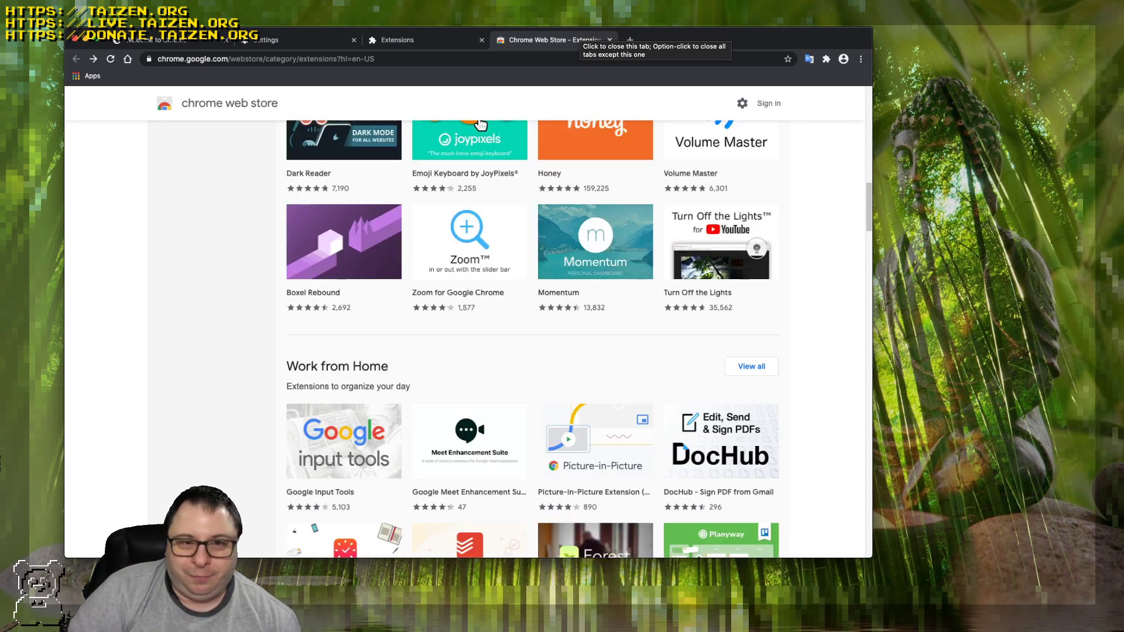
scroll(480, 124, "up", 20)
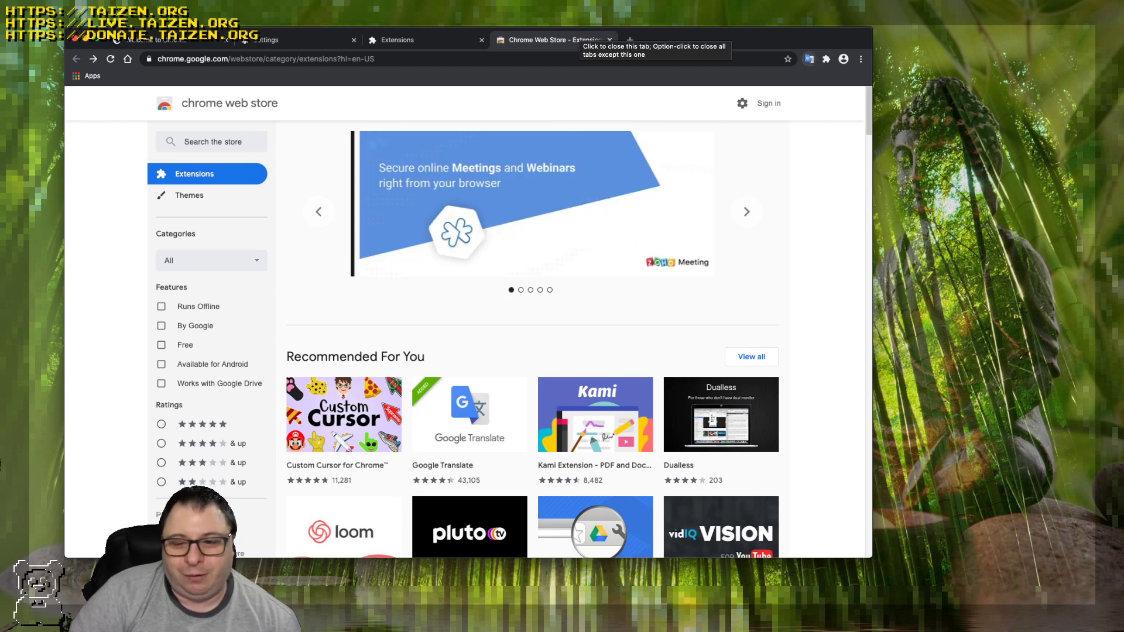
scroll(532, 322, "down", 5)
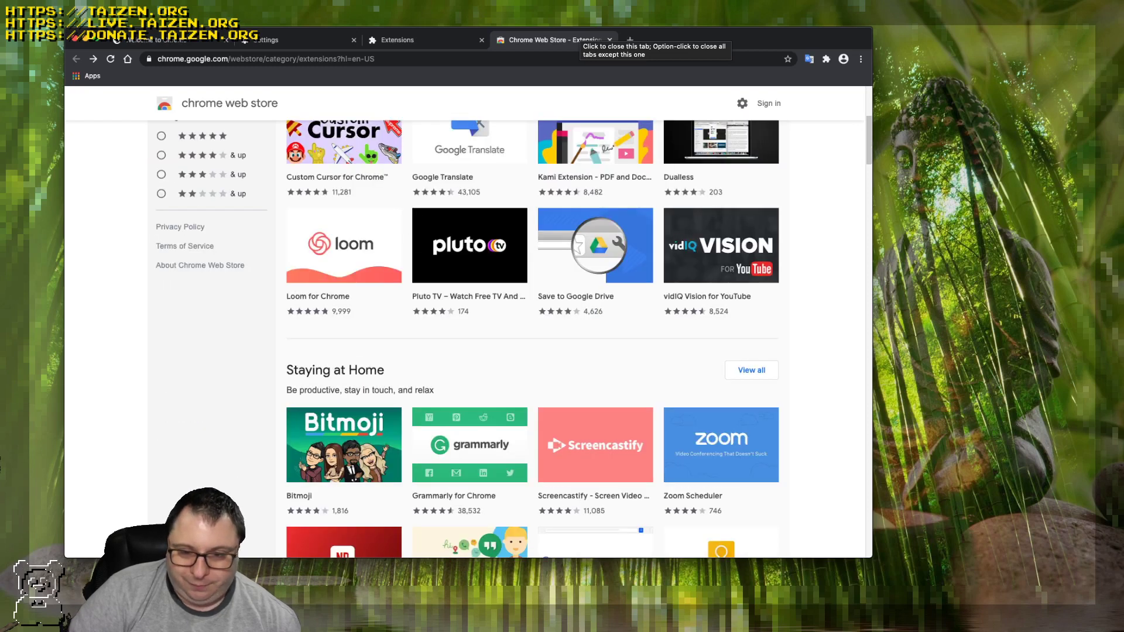
scroll(533, 322, "up", 5)
scroll(533, 322, "down", 6)
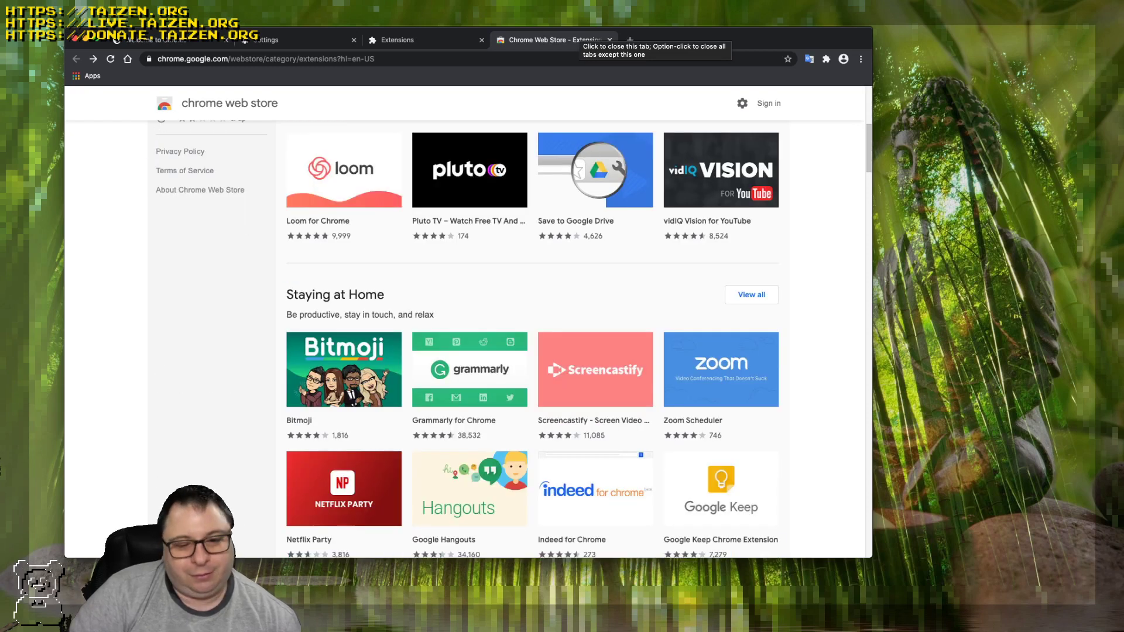
scroll(533, 322, "up", 6)
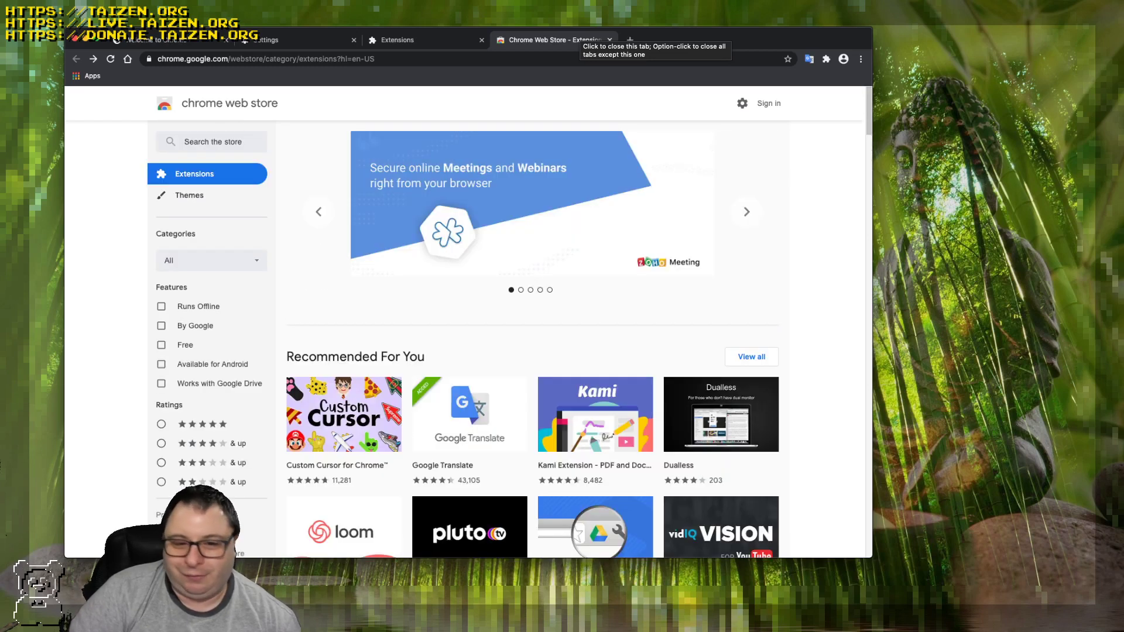
scroll(533, 322, "down", 10)
scroll(532, 322, "up", 10)
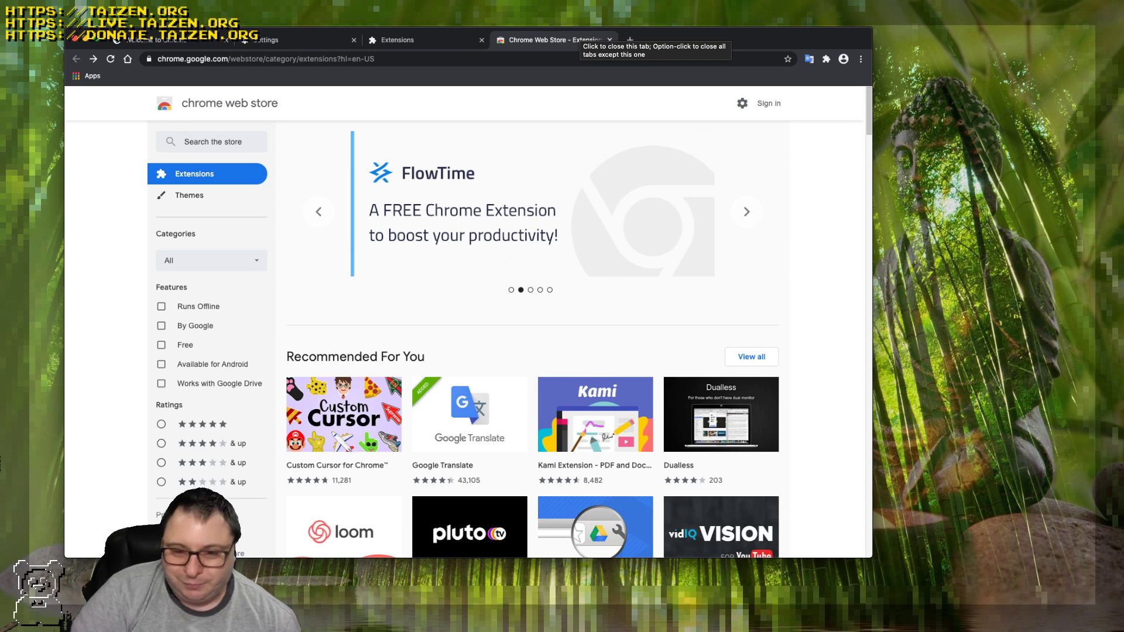
scroll(533, 340, "down", 3)
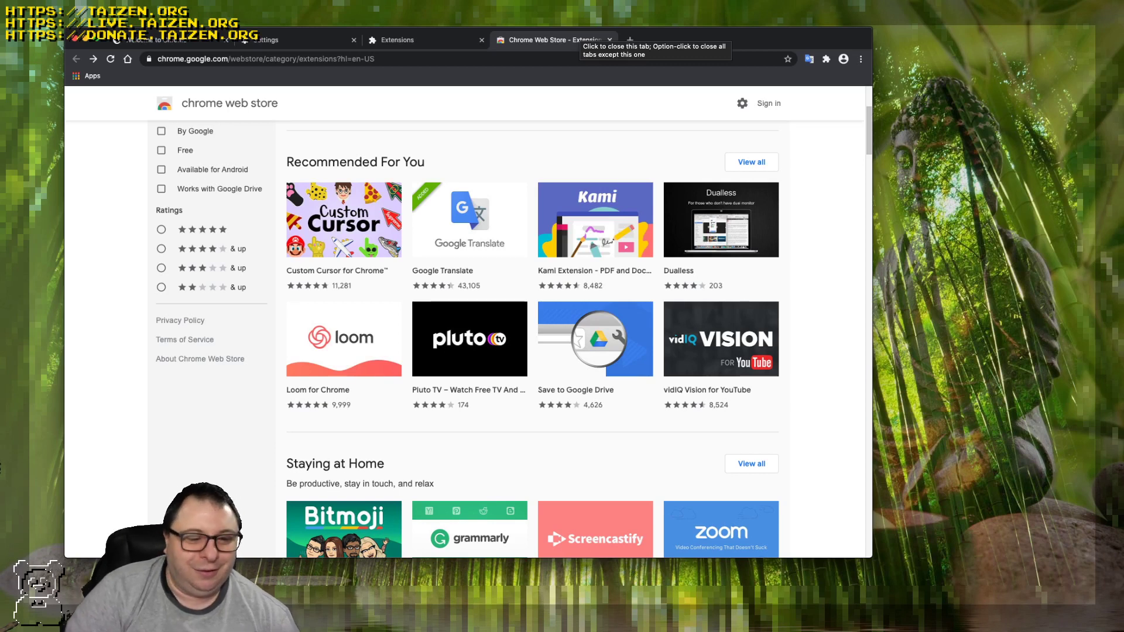
scroll(533, 339, "down", 1)
scroll(480, 316, "down", 7)
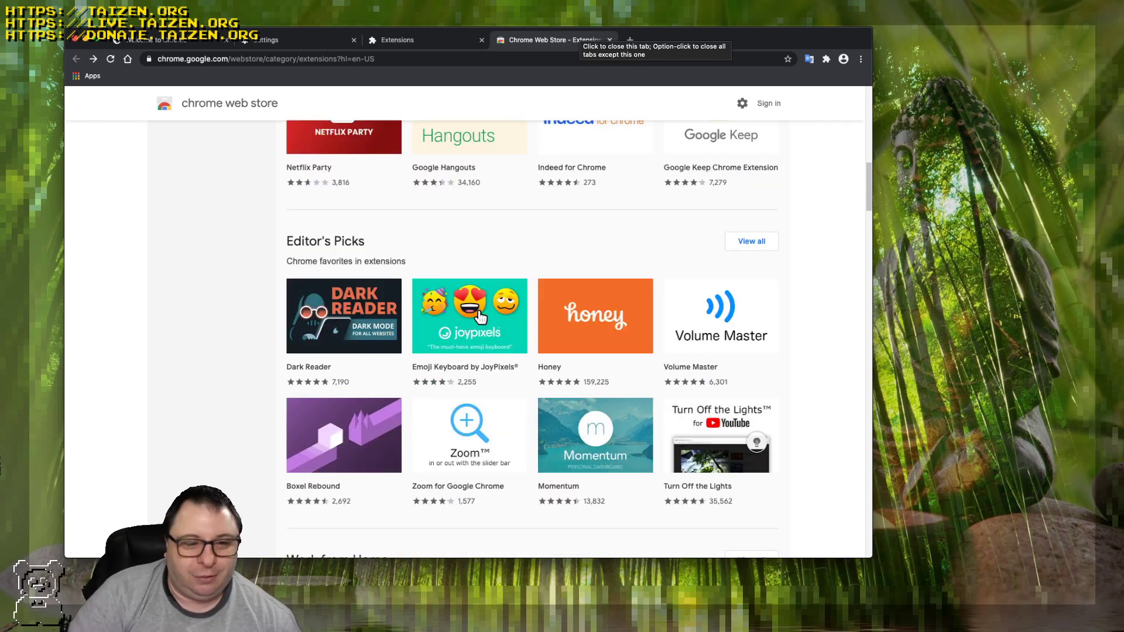
scroll(480, 316, "up", 10)
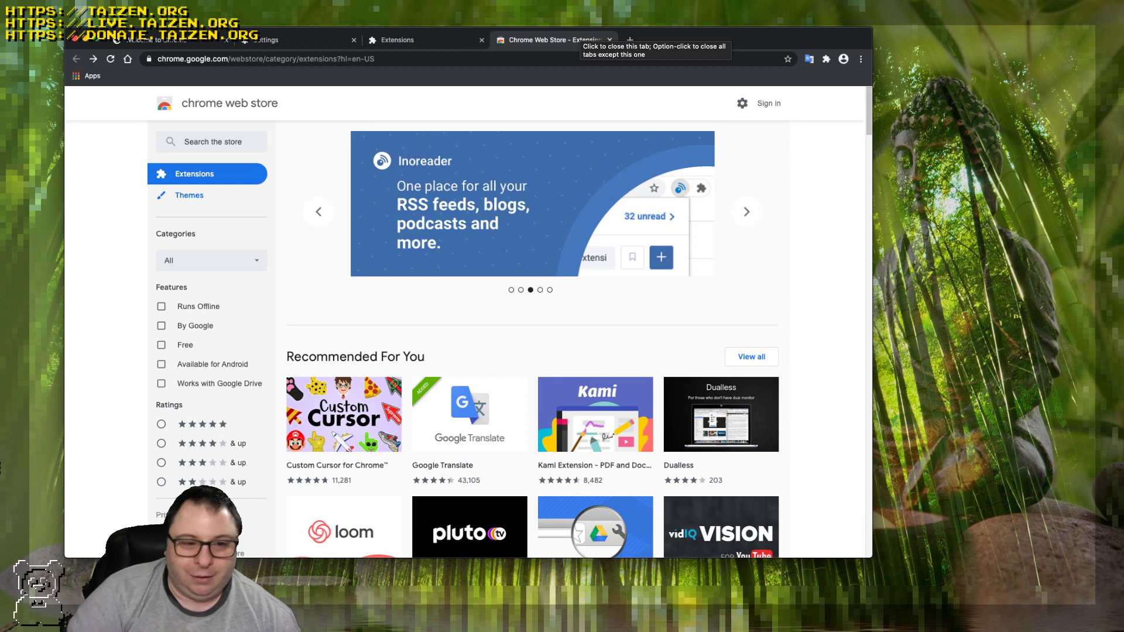
Add the Galaxy-View theme from the store's Dark & Black Themes to Chrome and dismiss the installation notice.
left_click(189, 194)
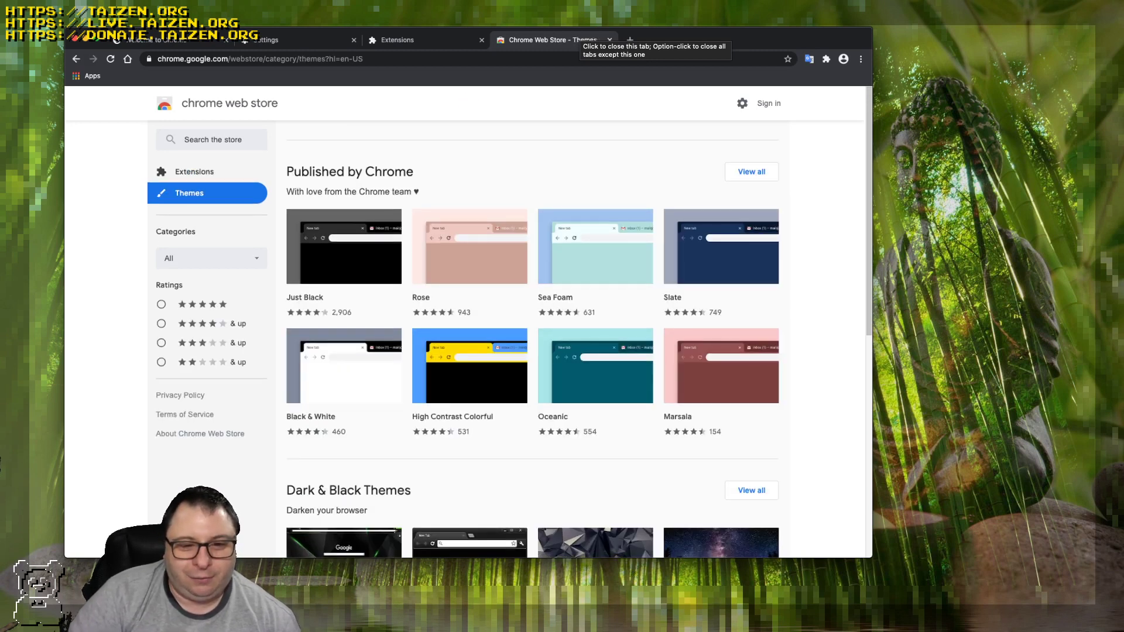
scroll(515, 322, "down", 5)
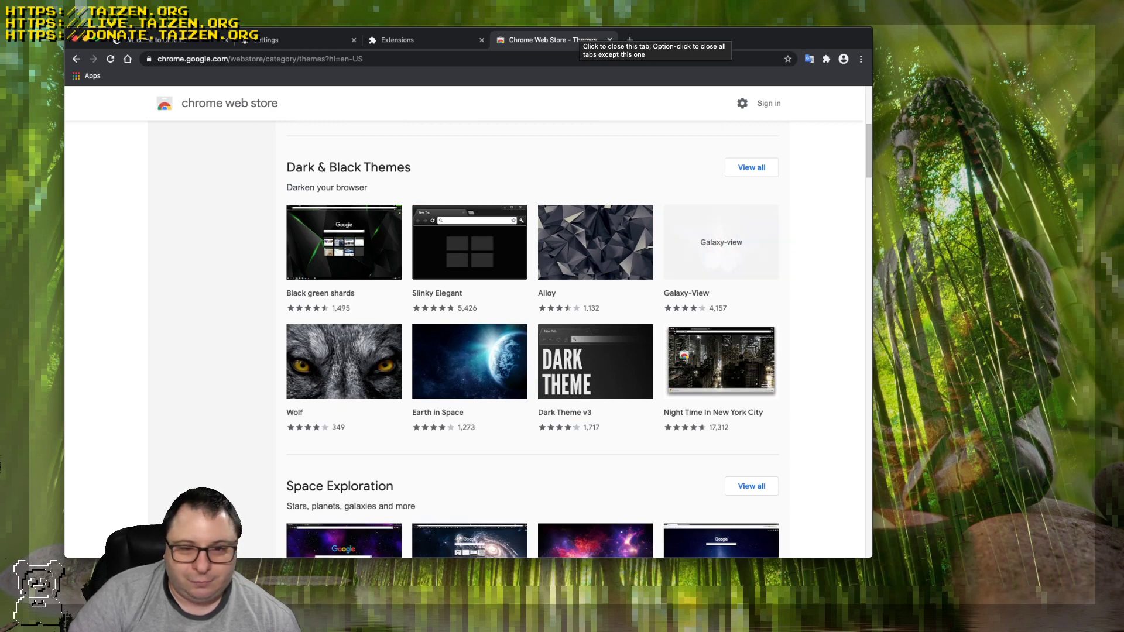
left_click(721, 242)
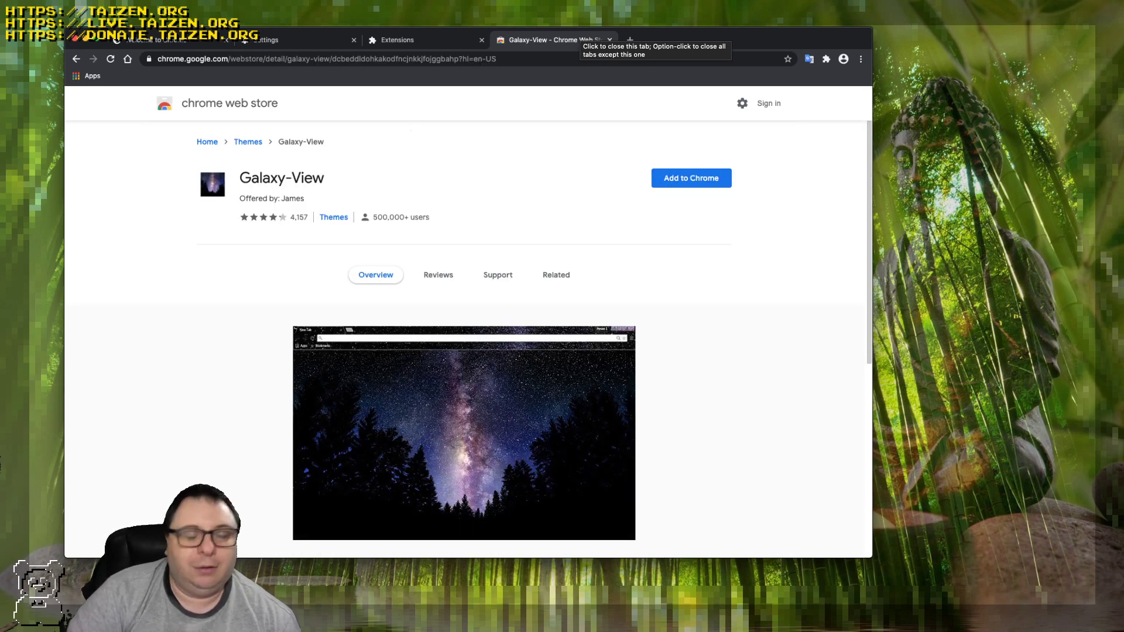
left_click(691, 178)
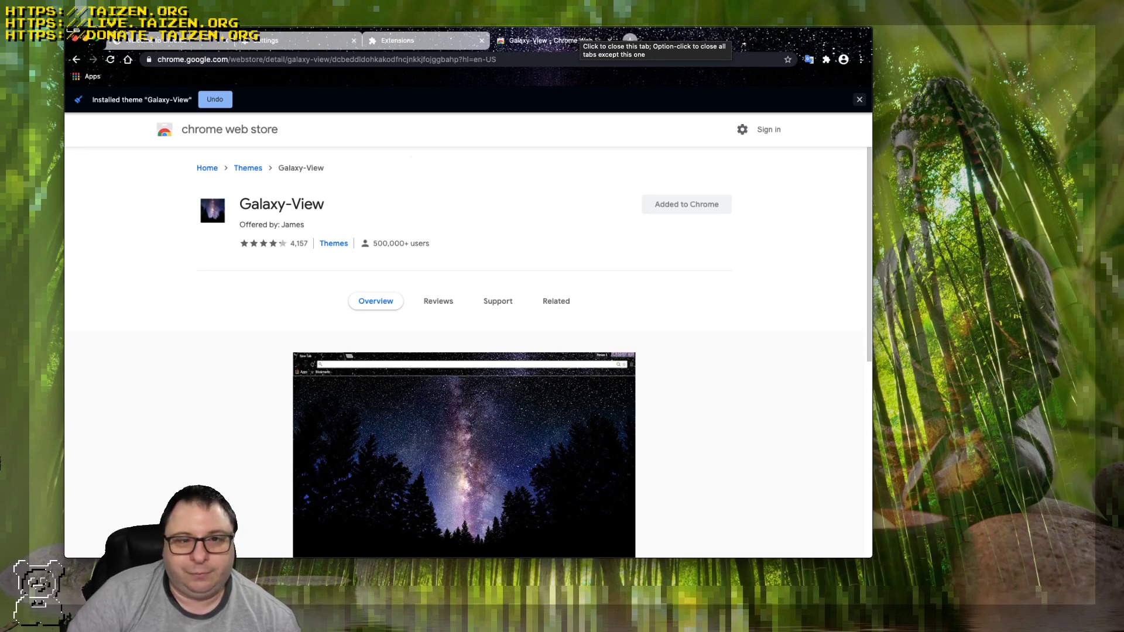
left_click(859, 99)
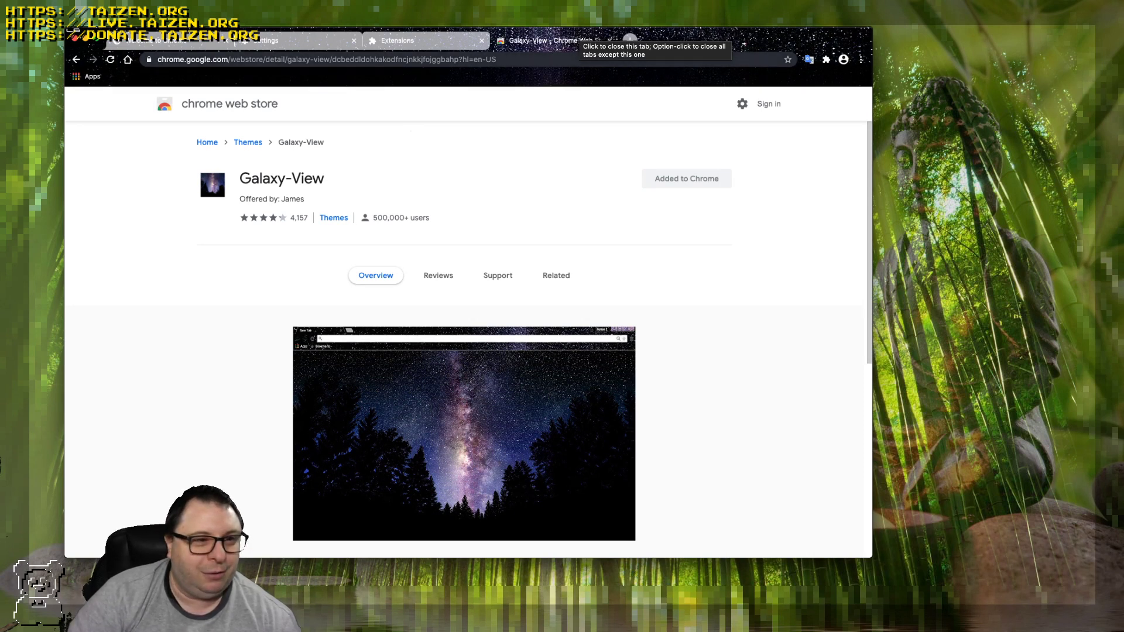
Open the home page to view it with the Galaxy-View theme and close the Welcome to Chrome tab.
key("ctrl+shift+Tab")
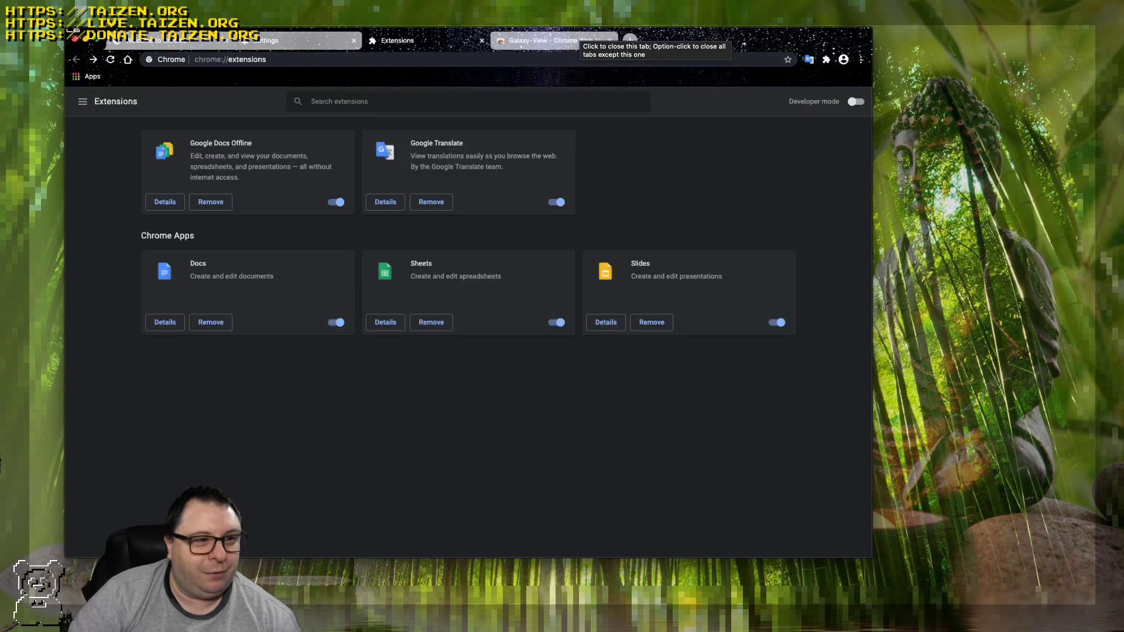
key("ctrl+shift+Tab")
left_click(128, 60)
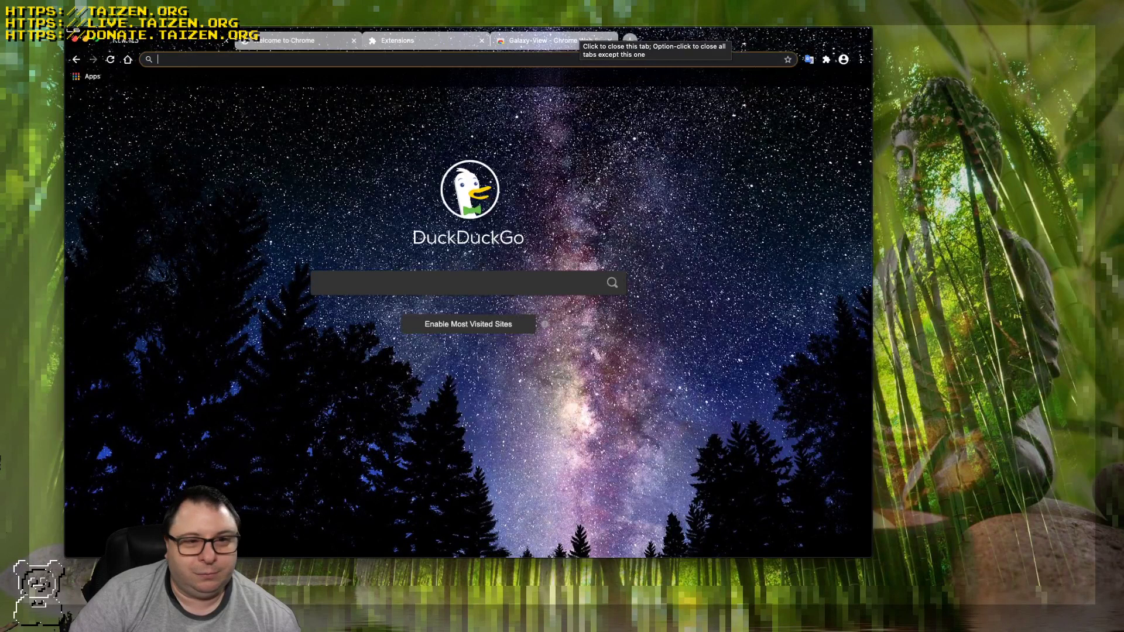
left_click(354, 41)
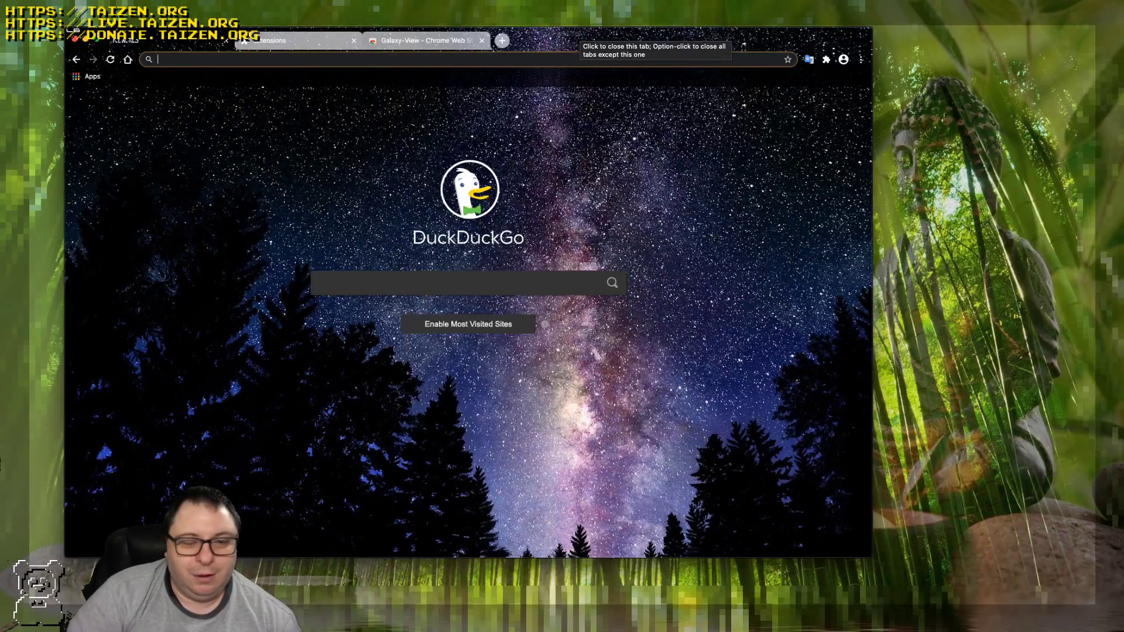
Go back from the Galaxy-View page to the store's extension listing and browse down through Online Education and Entertainment Center.
left_click(427, 40)
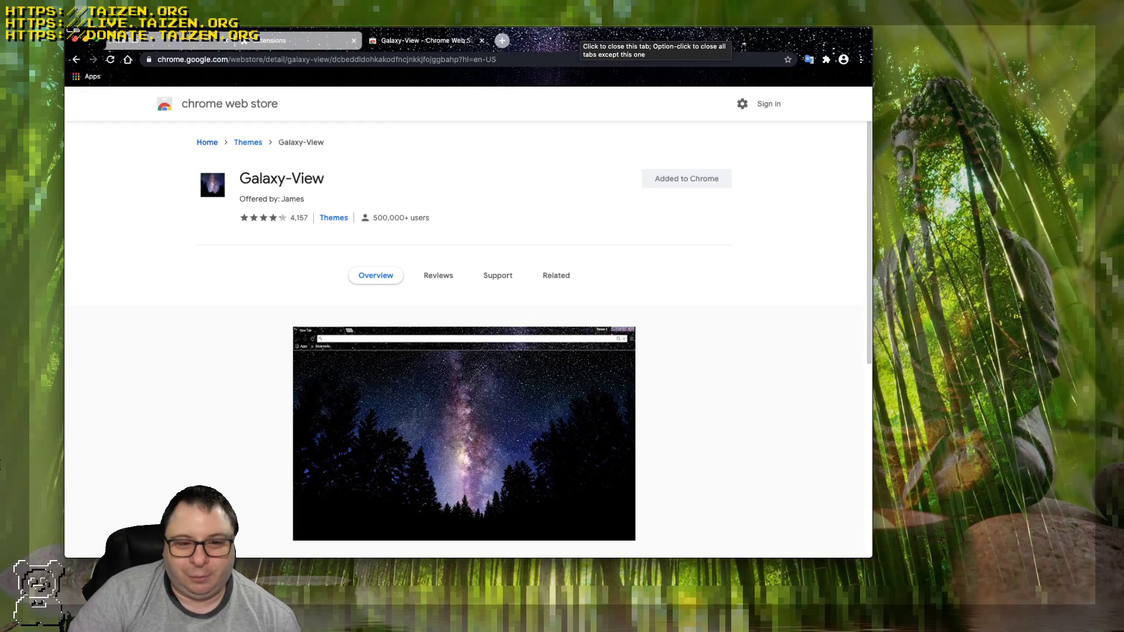
key("super+bracketleft")
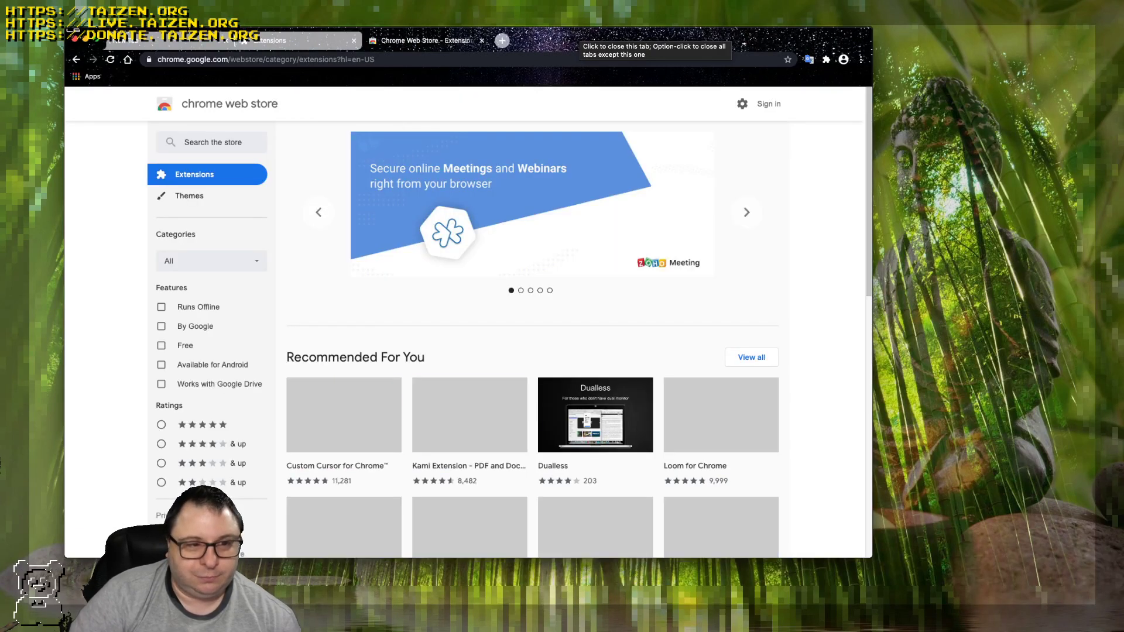
scroll(527, 322, "down", 6)
scroll(527, 322, "up", 6)
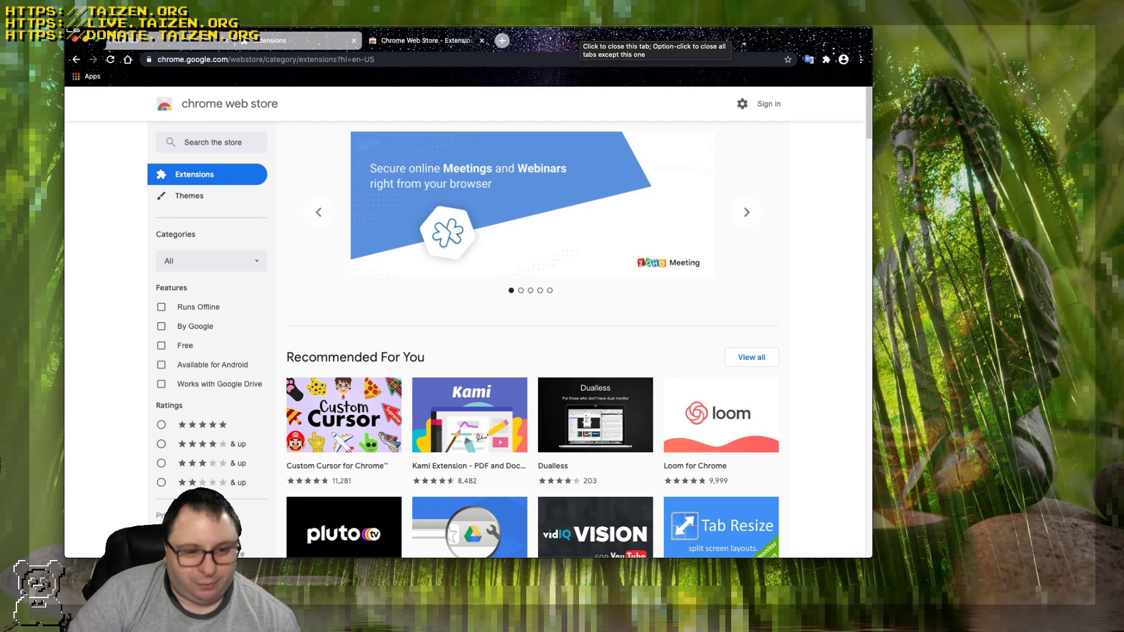
scroll(533, 322, "down", 7)
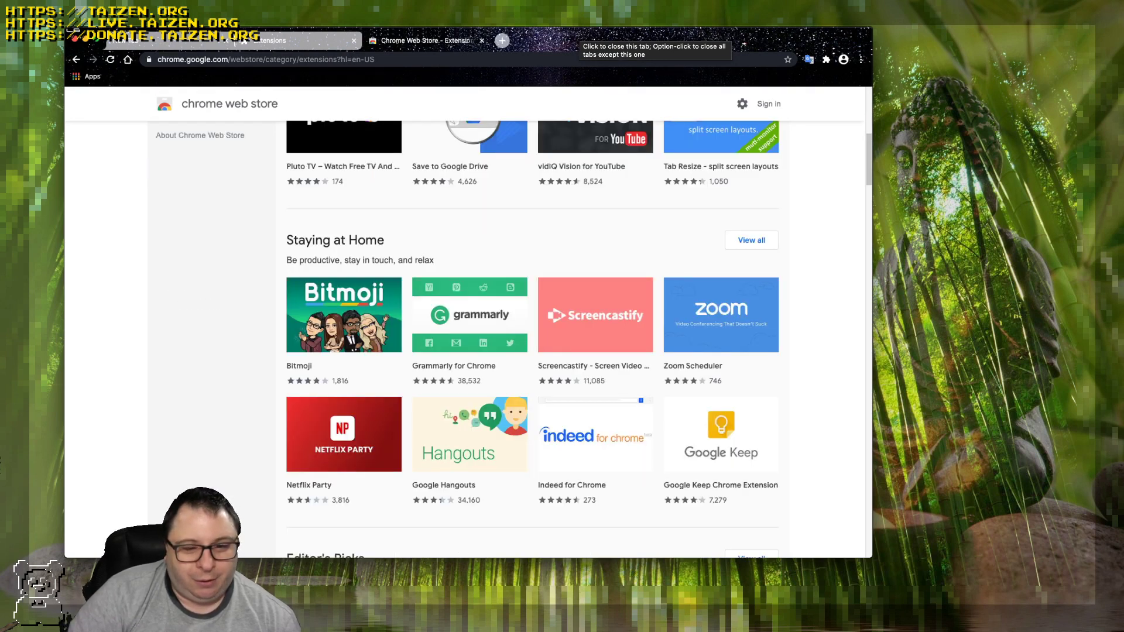
scroll(533, 322, "down", 15)
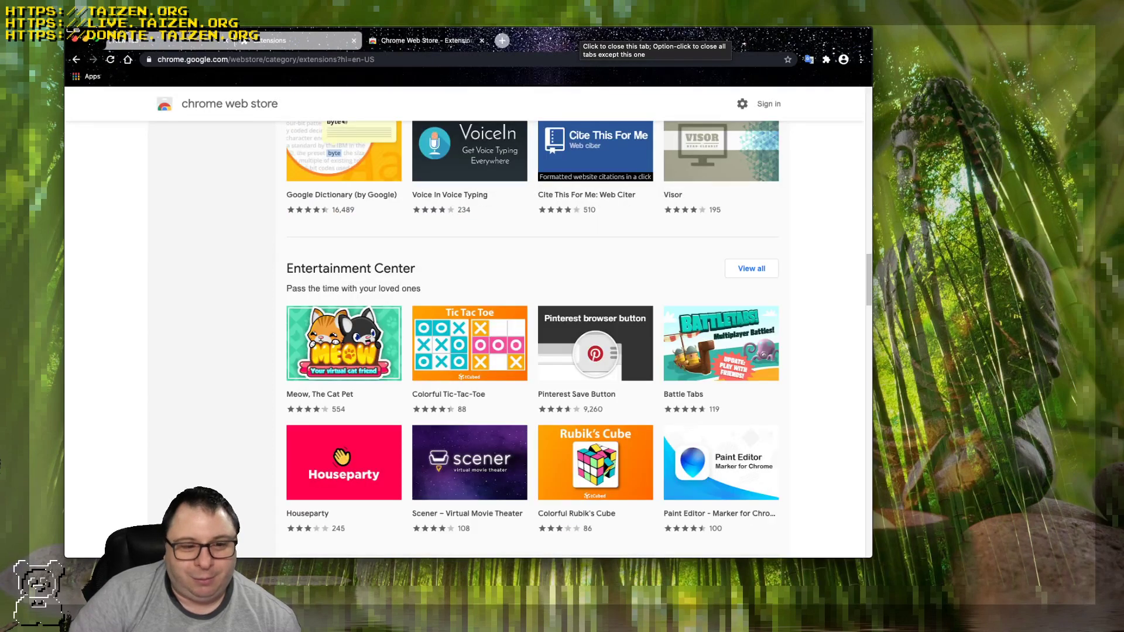
scroll(533, 322, "down", 5)
scroll(532, 322, "up", 8)
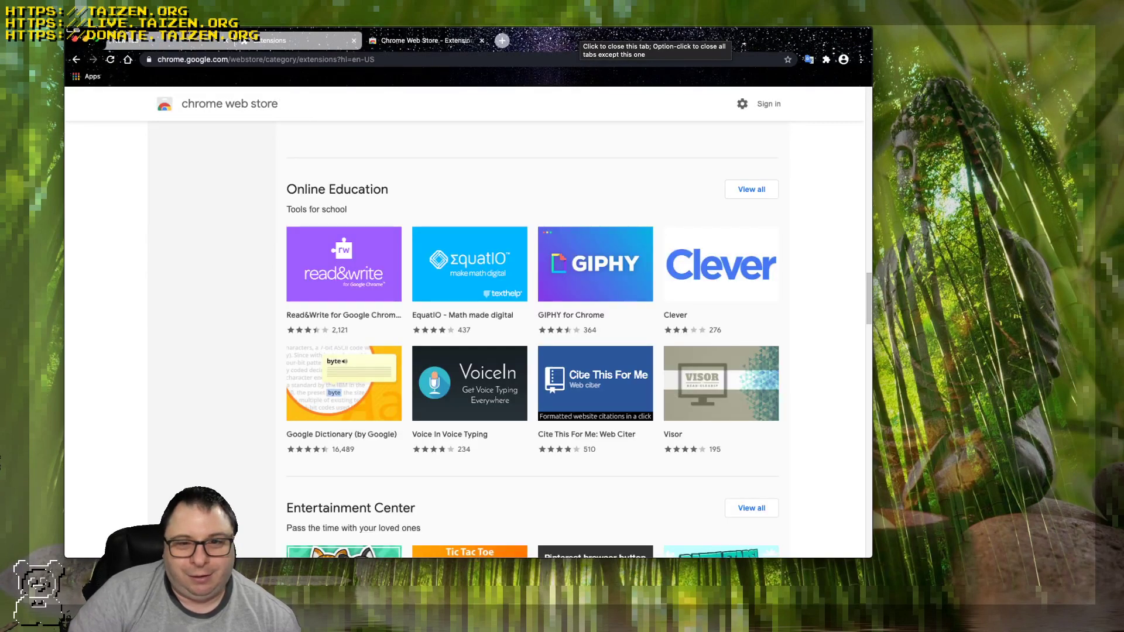
scroll(533, 322, "up", 20)
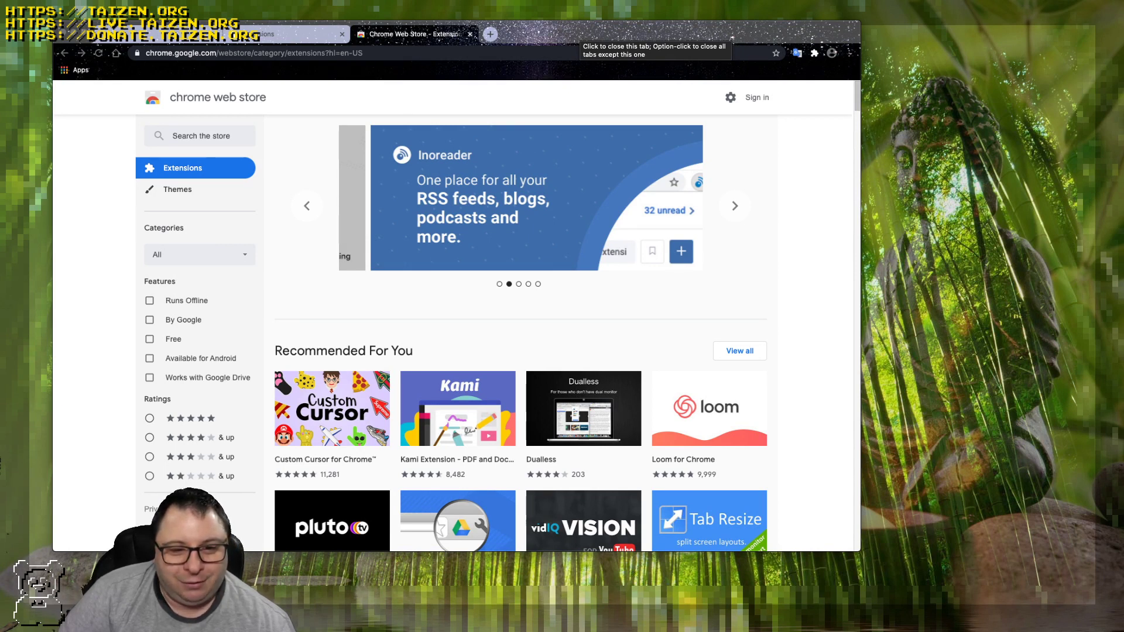
Switch to Microsoft Edge, search for "microsoft edge" in a new window and open the official Edge website from the results.
key("super+Tab")
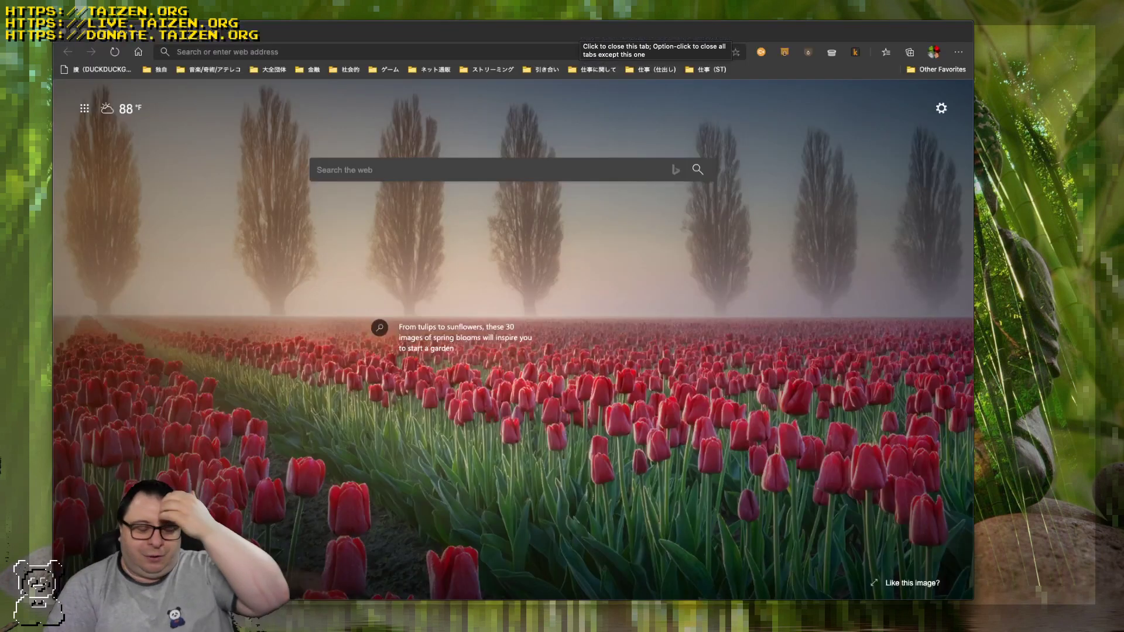
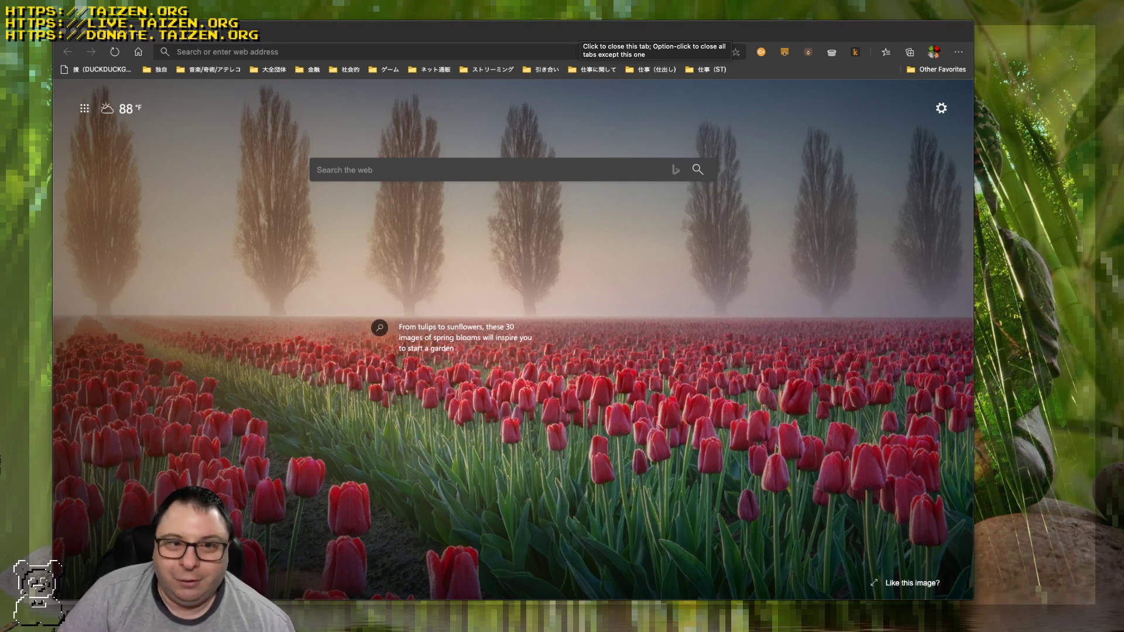
key("super+n")
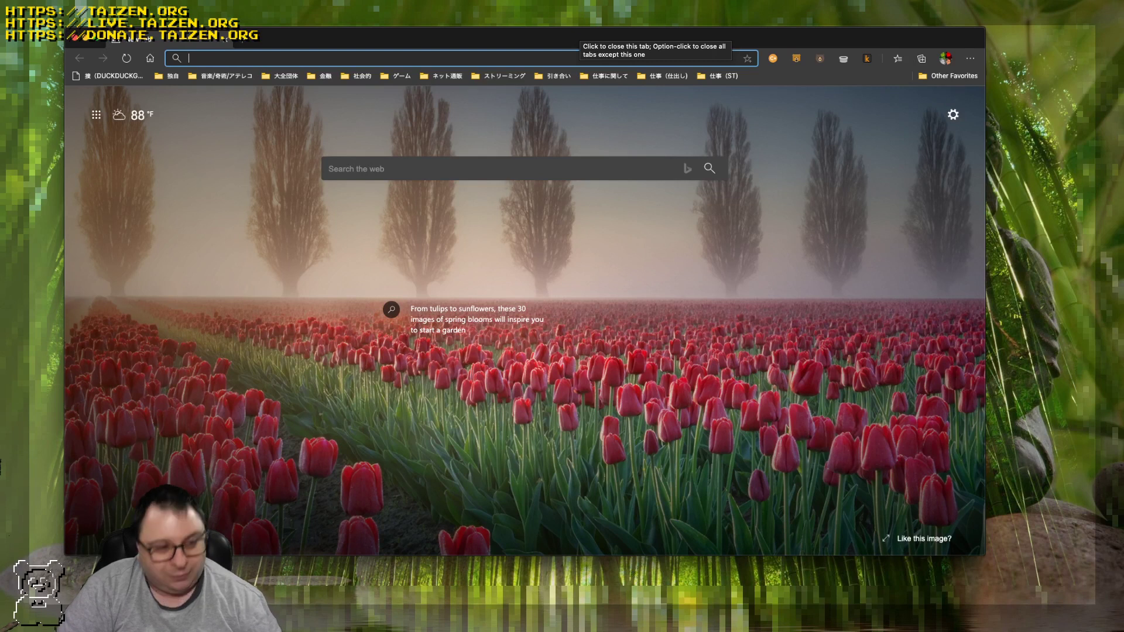
type("microsoft")
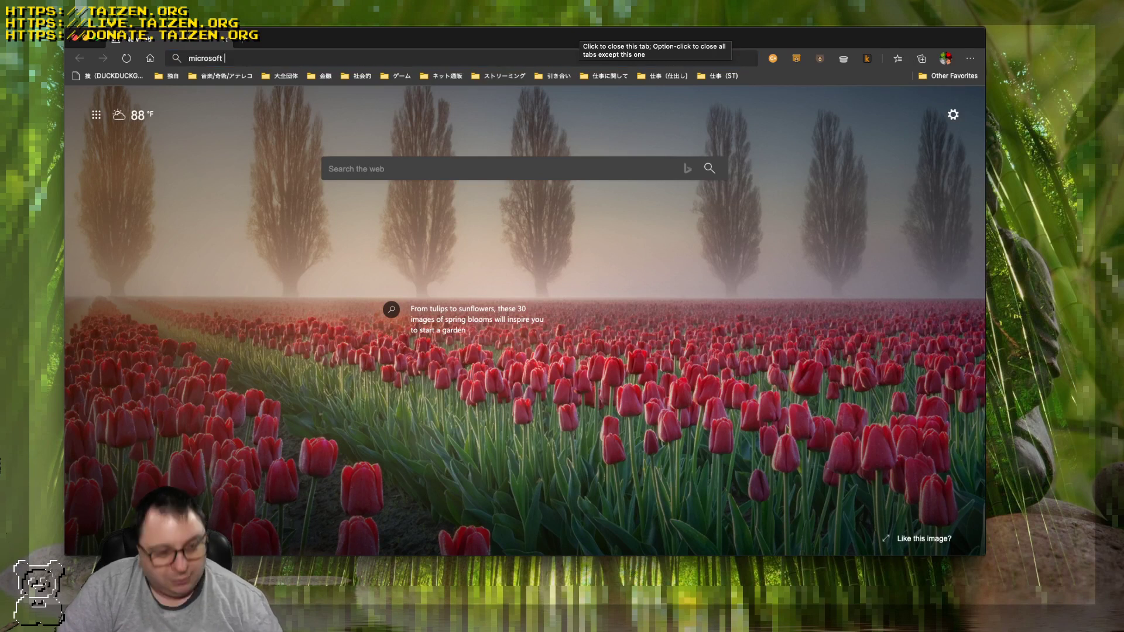
type(" edge")
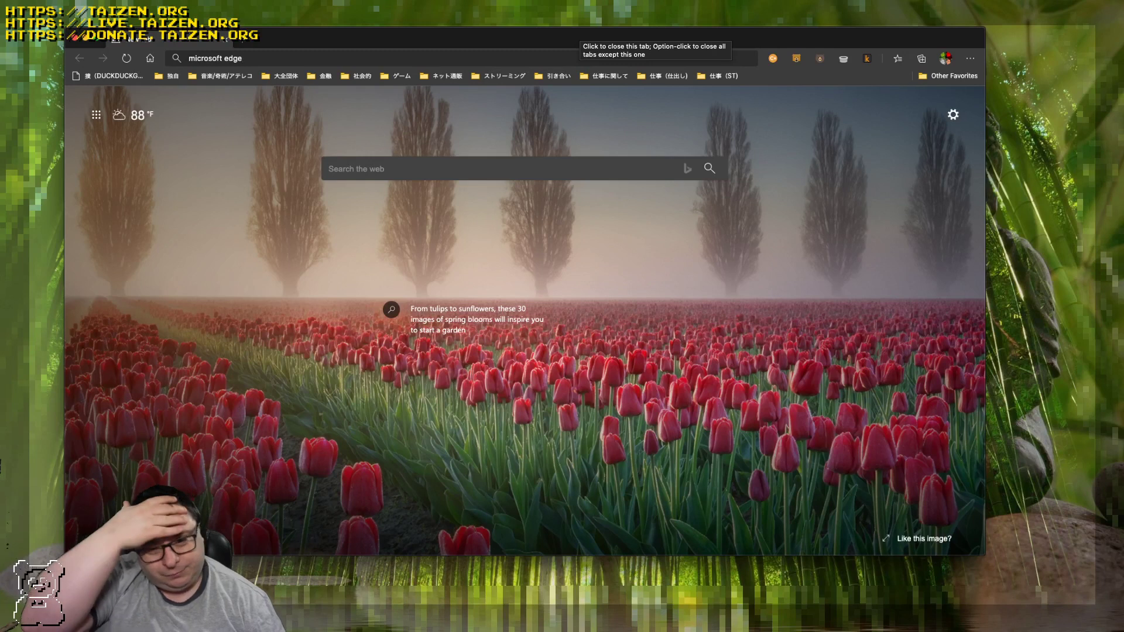
key("Return")
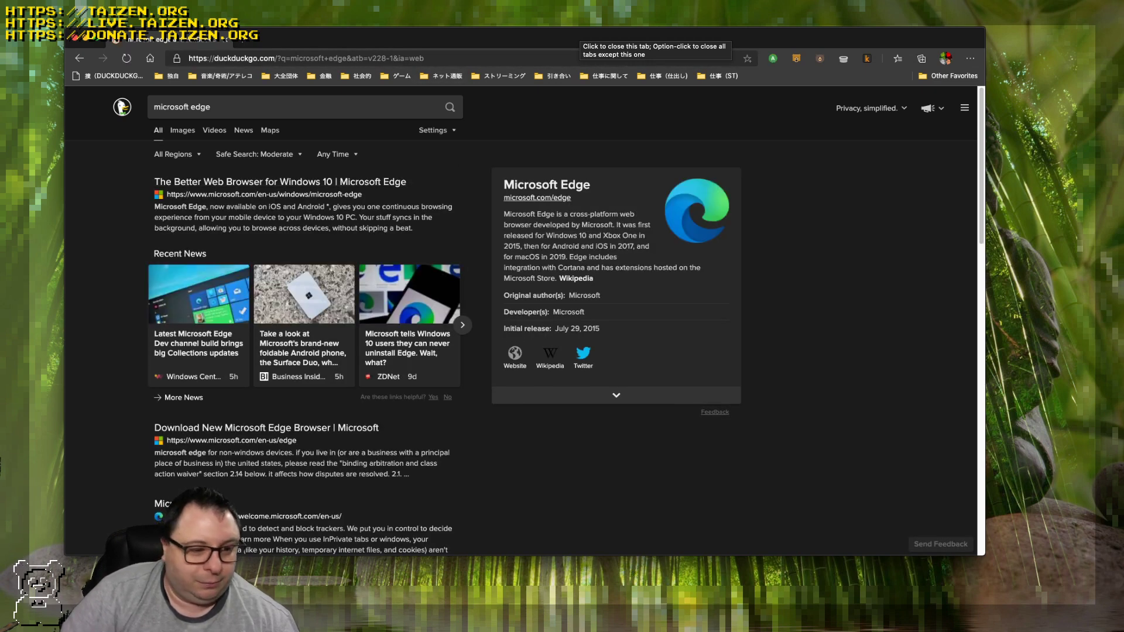
left_click(536, 198)
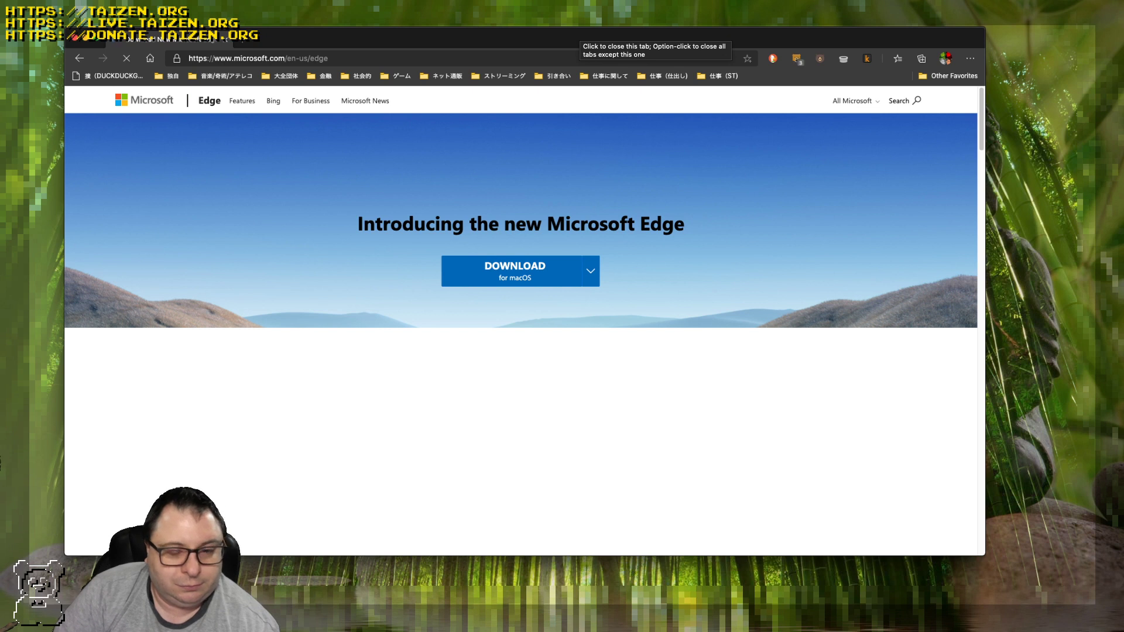
Look over the introduction of the Microsoft Edge page and check which other platforms the browser can be downloaded for.
scroll(520, 322, "down", 5)
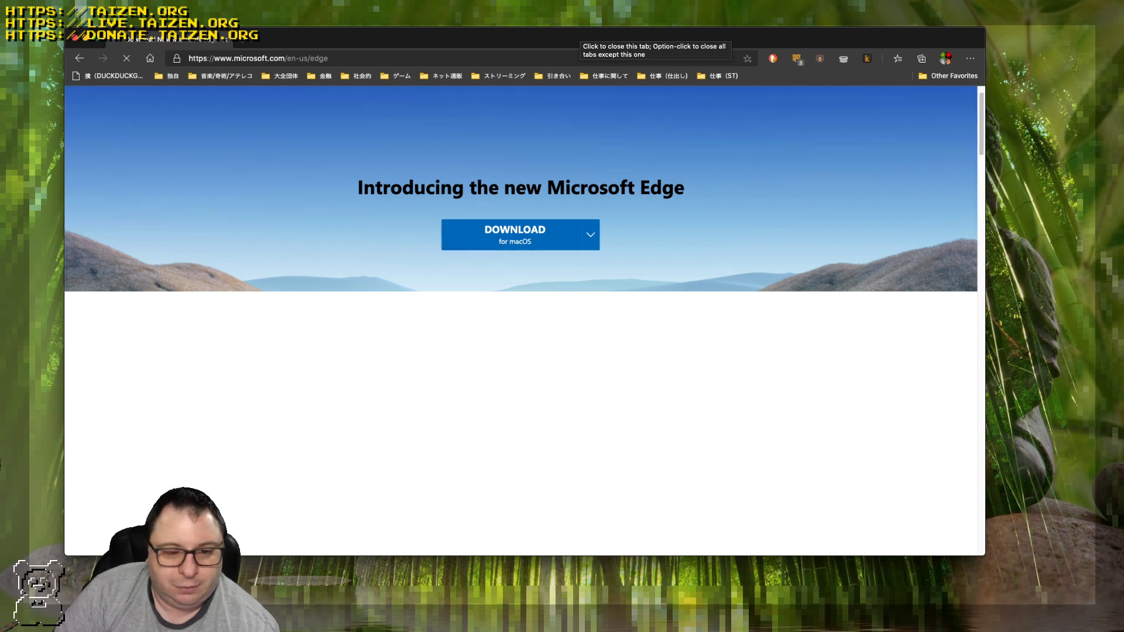
scroll(521, 322, "down", 3)
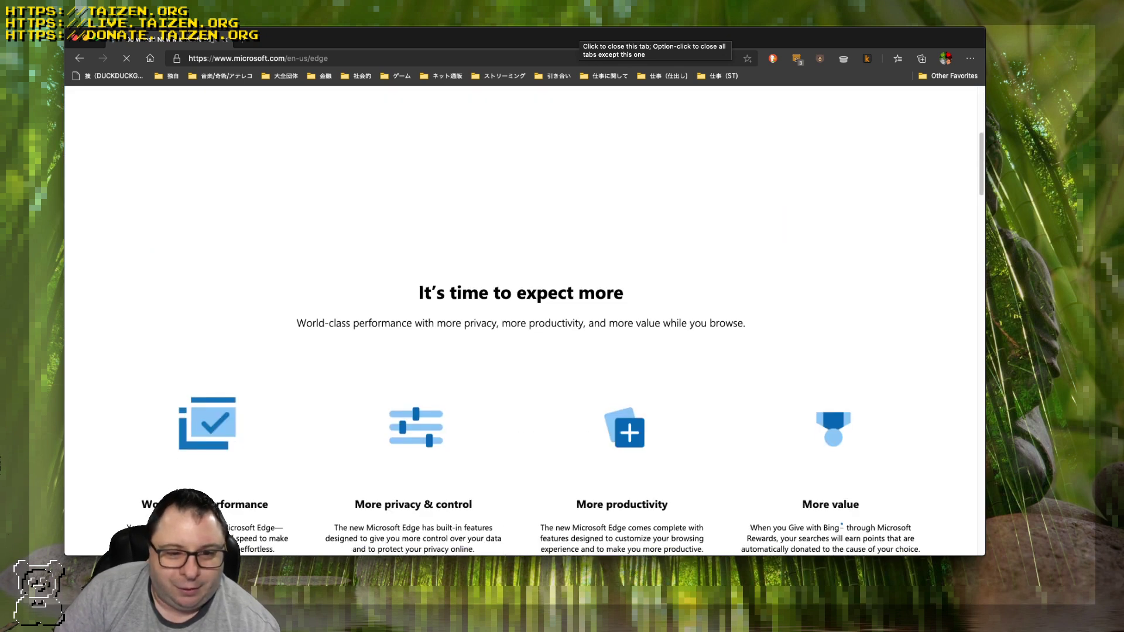
scroll(521, 322, "up", 10)
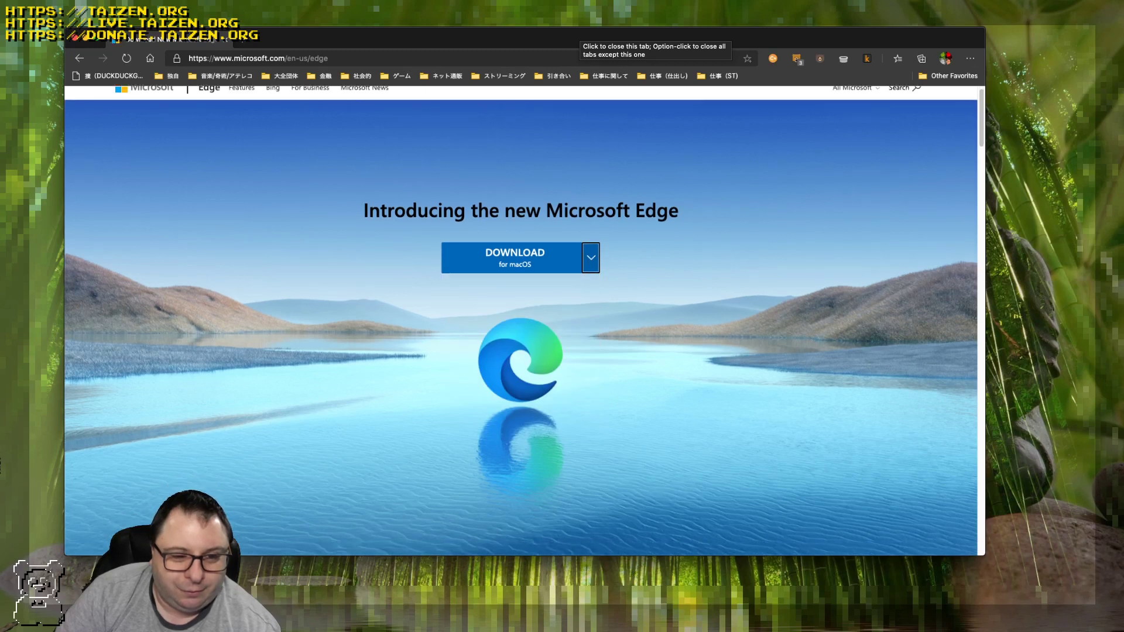
left_click(591, 258)
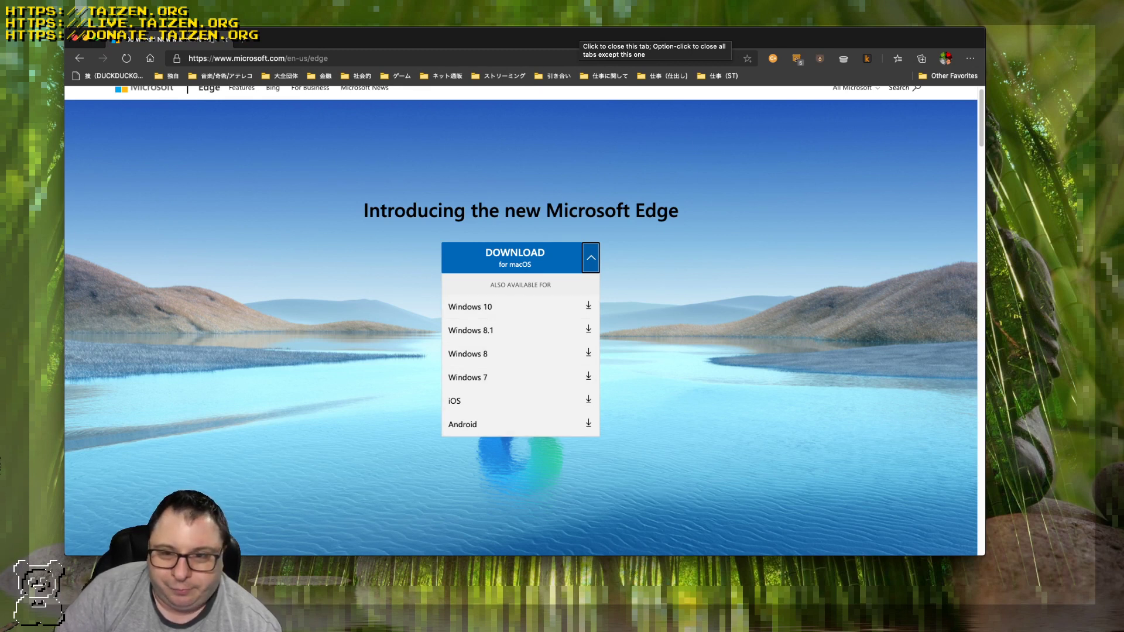
key("Escape")
Read the Edge page's sections on Immersive Reader, Collections, privacy and device availability, and close the TunnelBear sign-up tab.
scroll(521, 322, "down", 10)
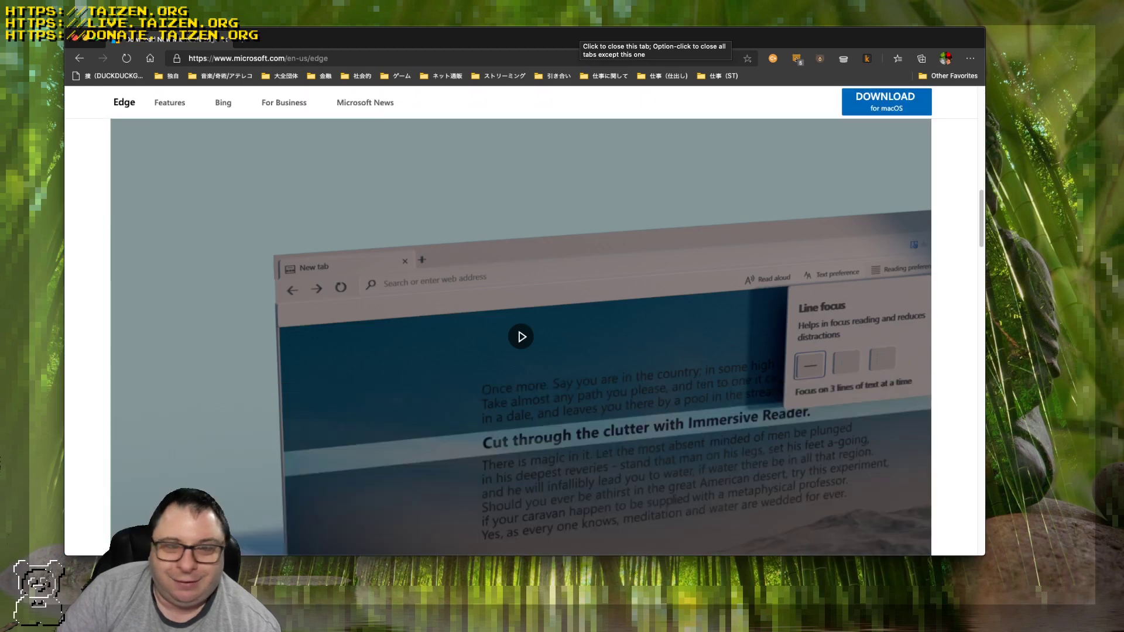
scroll(521, 336, "down", 2)
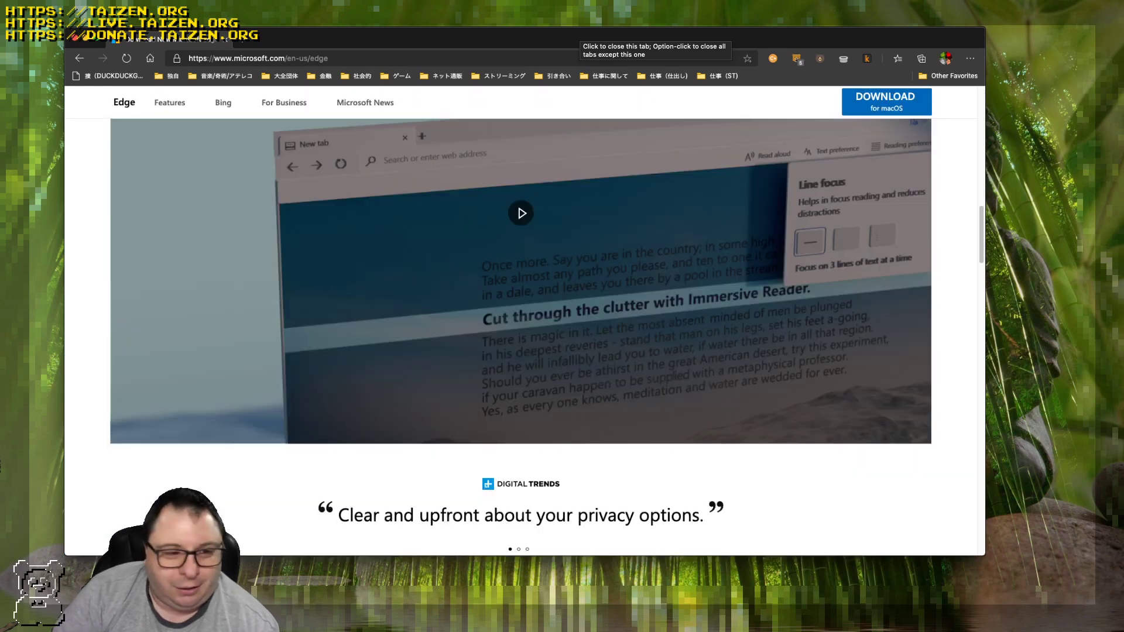
scroll(521, 336, "down", 5)
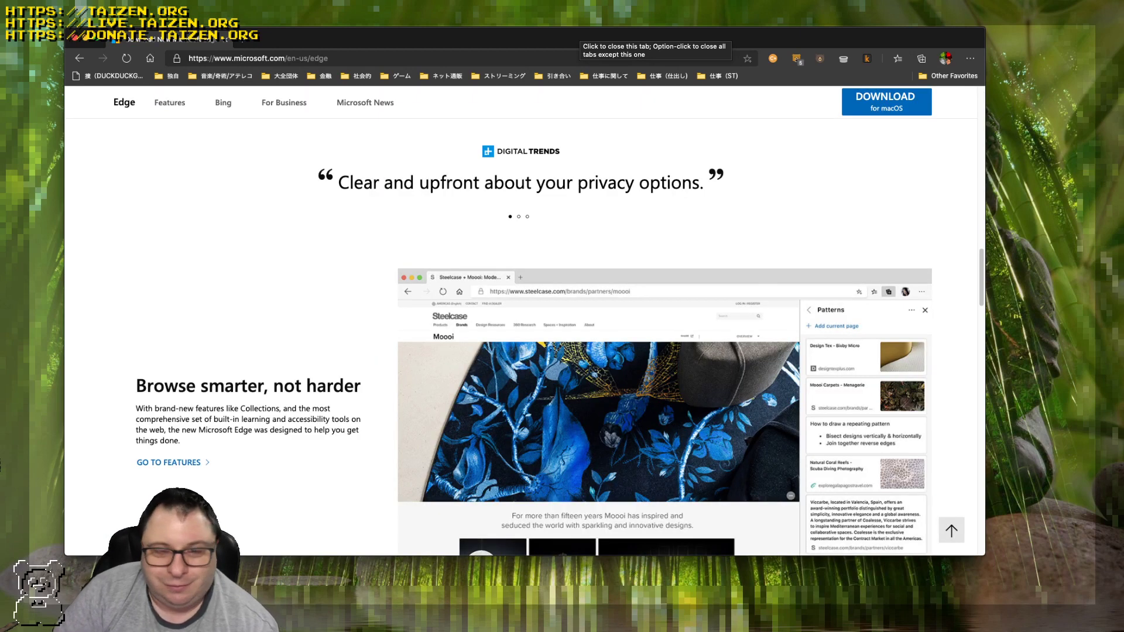
scroll(521, 336, "down", 10)
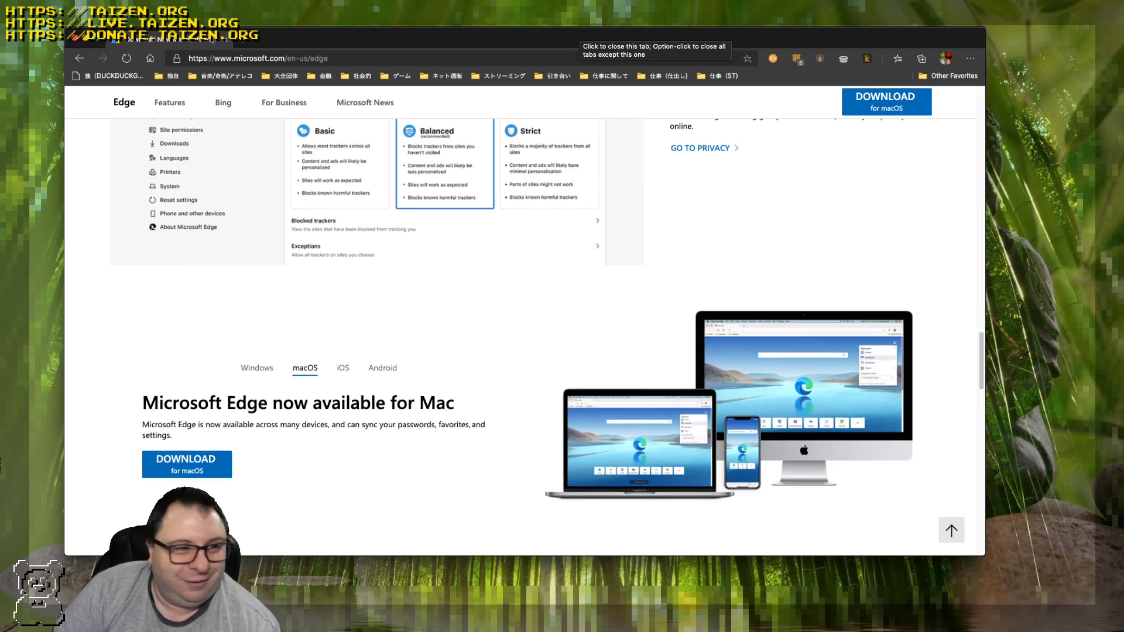
scroll(521, 336, "up", 15)
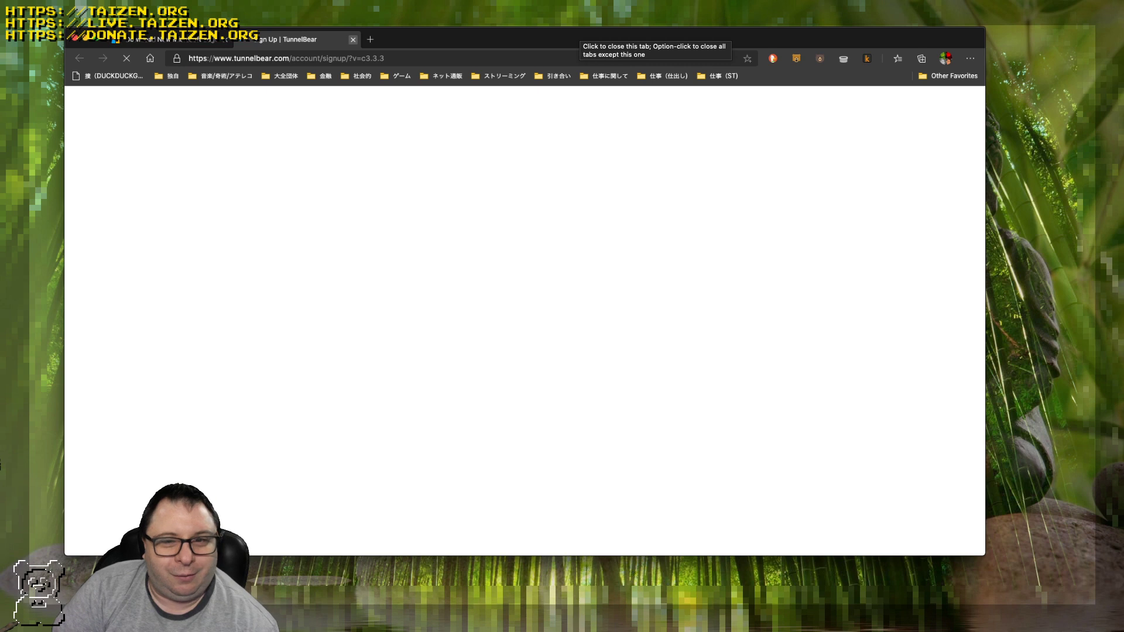
key("super+w")
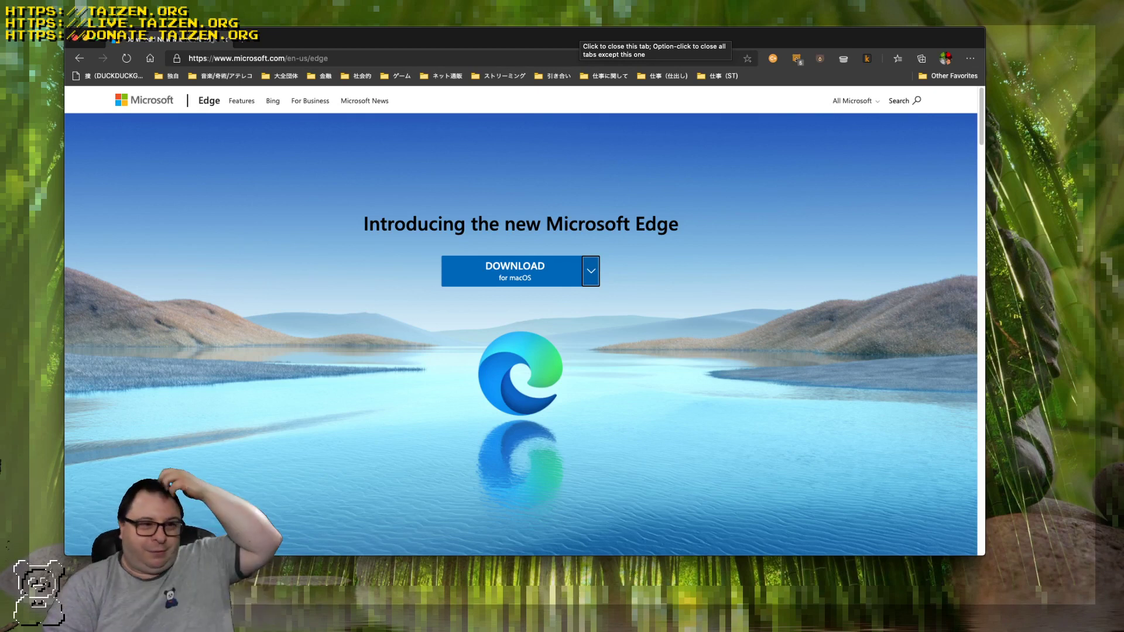
Open Edge's settings and review the tracking prevention levels, browsing data and privacy options under Privacy and Services.
key("super+comma")
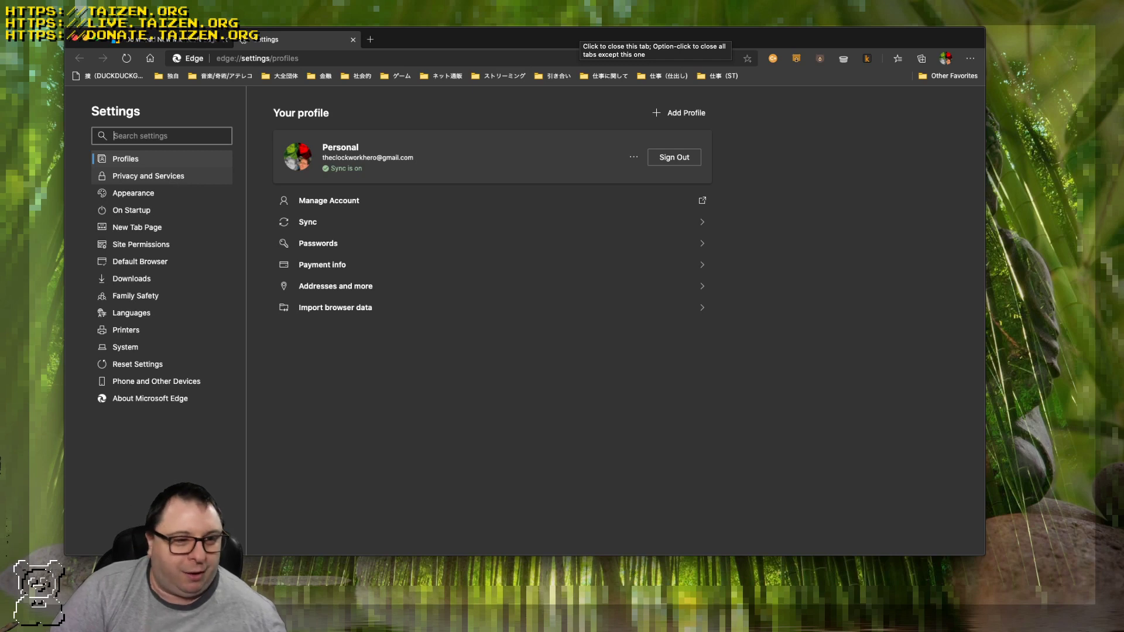
left_click(148, 176)
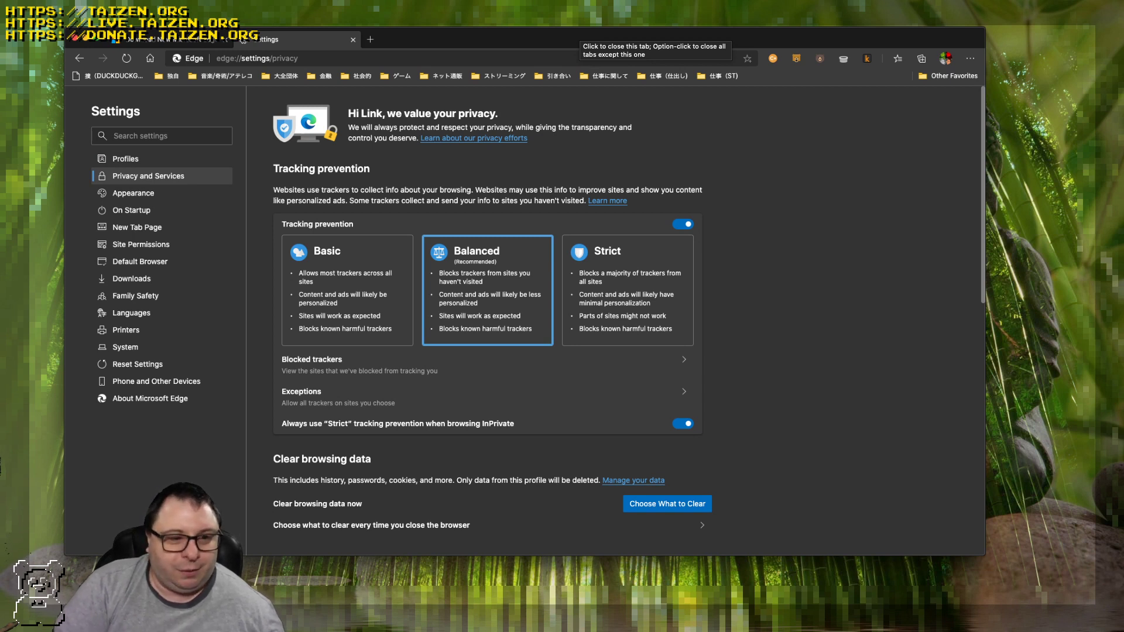
scroll(614, 320, "down", 1)
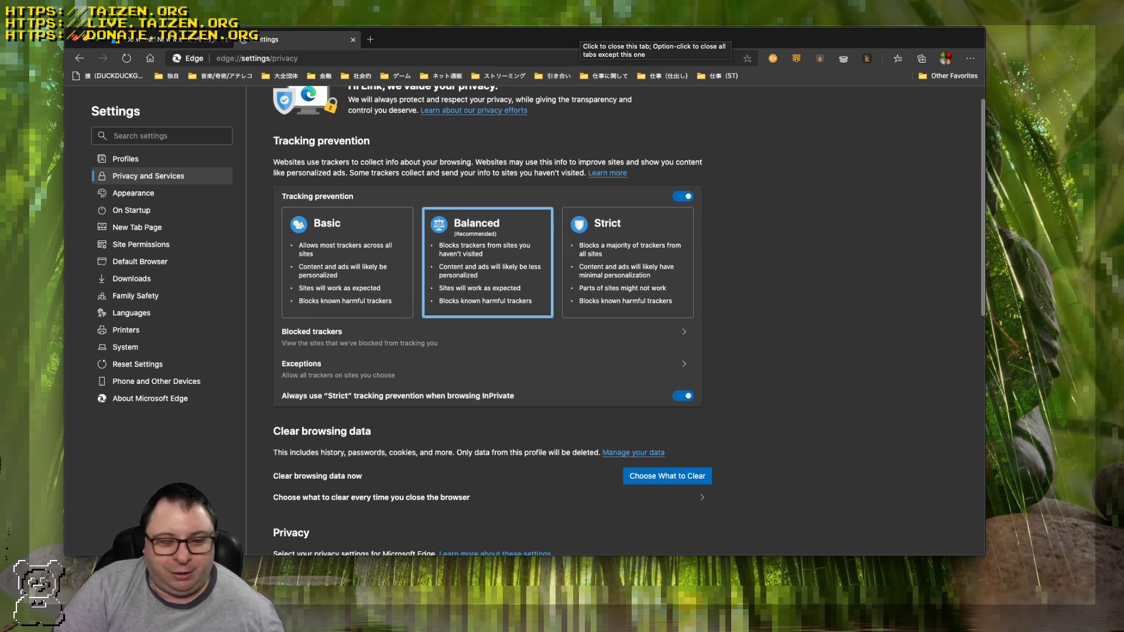
scroll(487, 264, "down", 2)
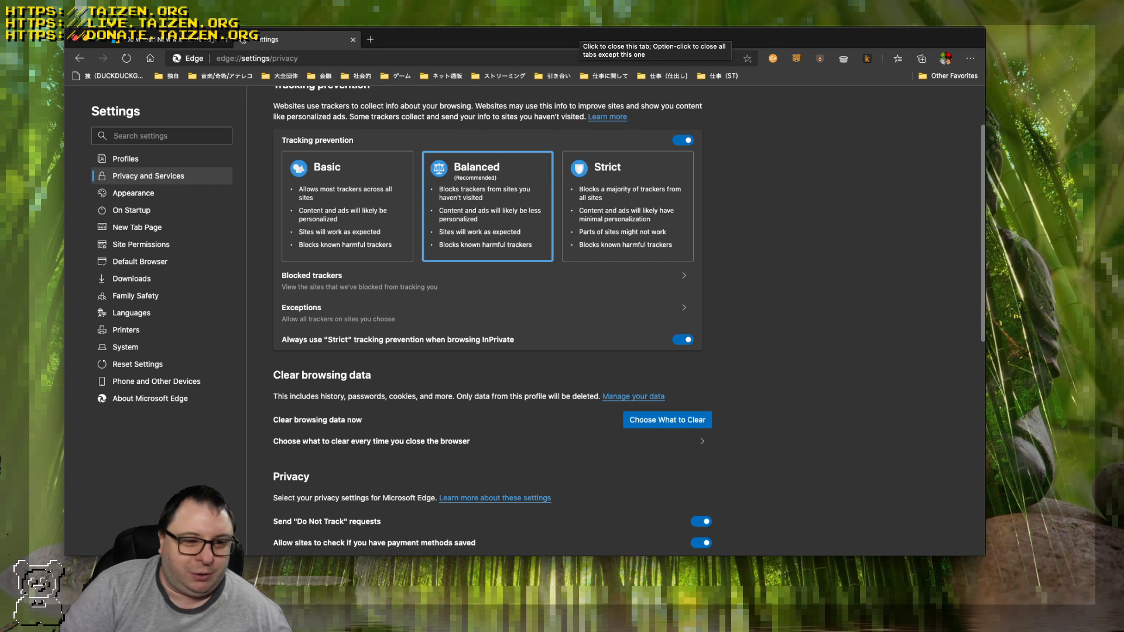
Check the blocked trackers list and the tracking prevention exceptions, returning to Privacy and Services after each.
left_click(312, 276)
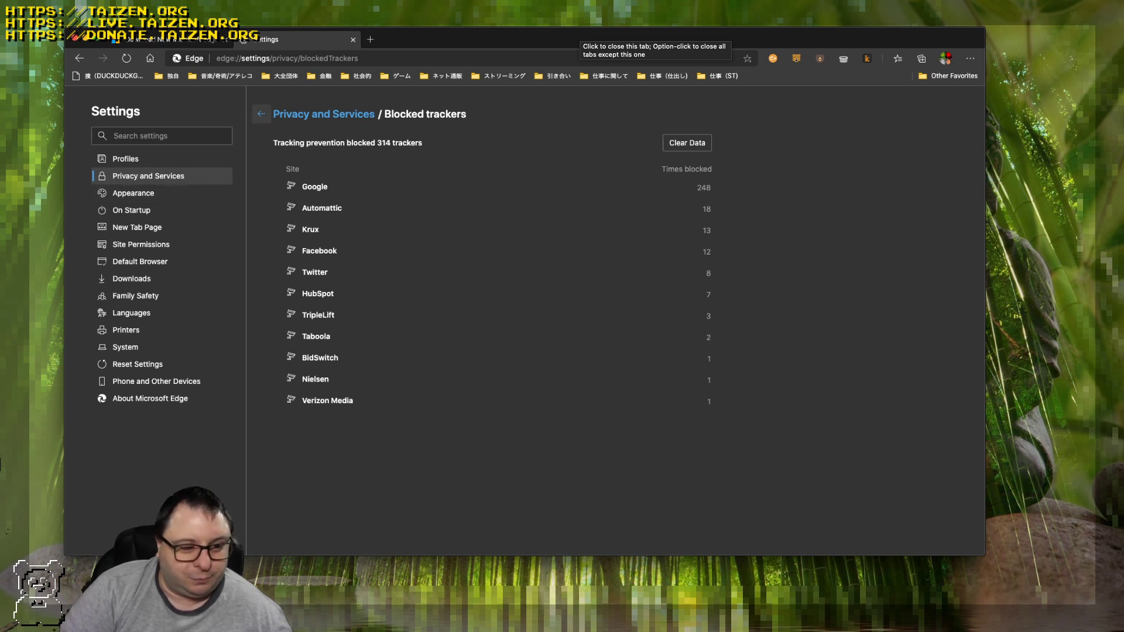
left_click(261, 114)
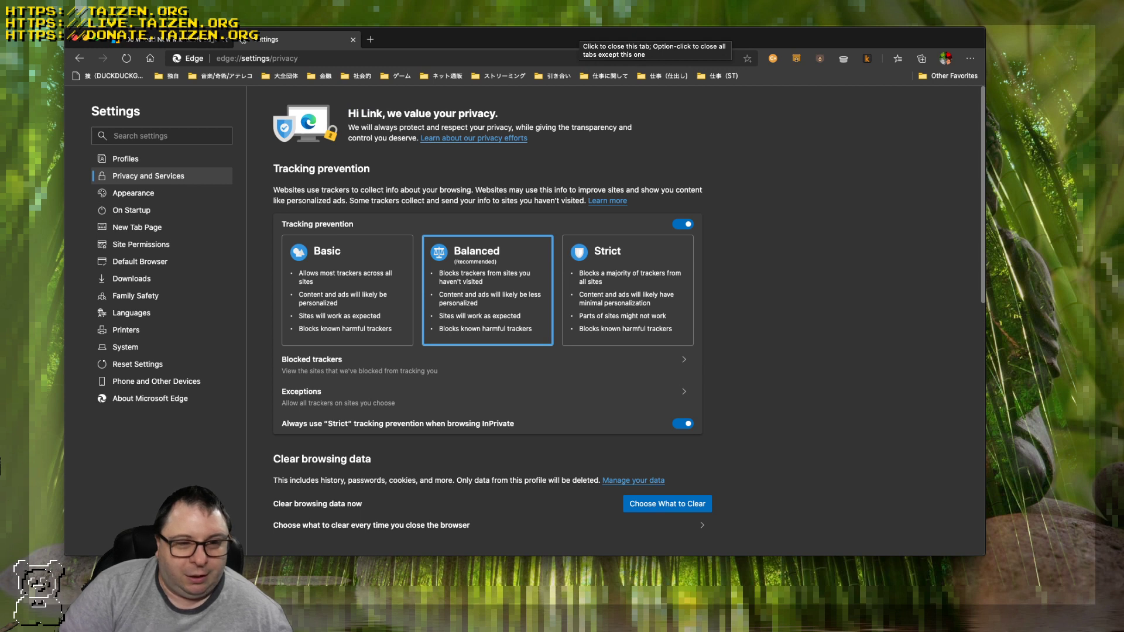
left_click(480, 397)
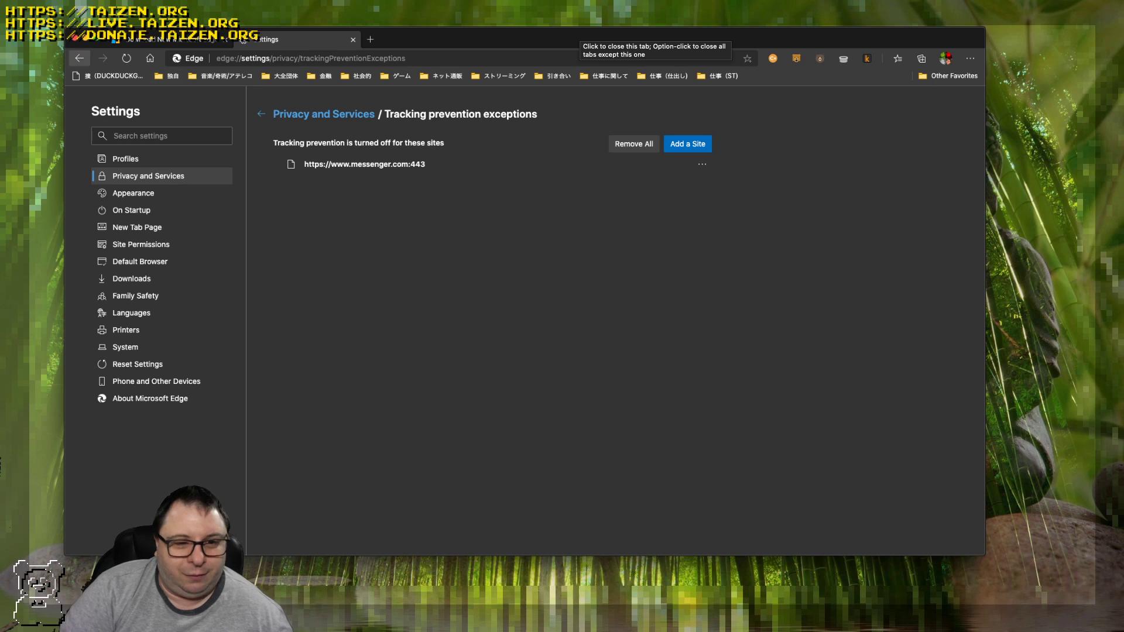
left_click(79, 58)
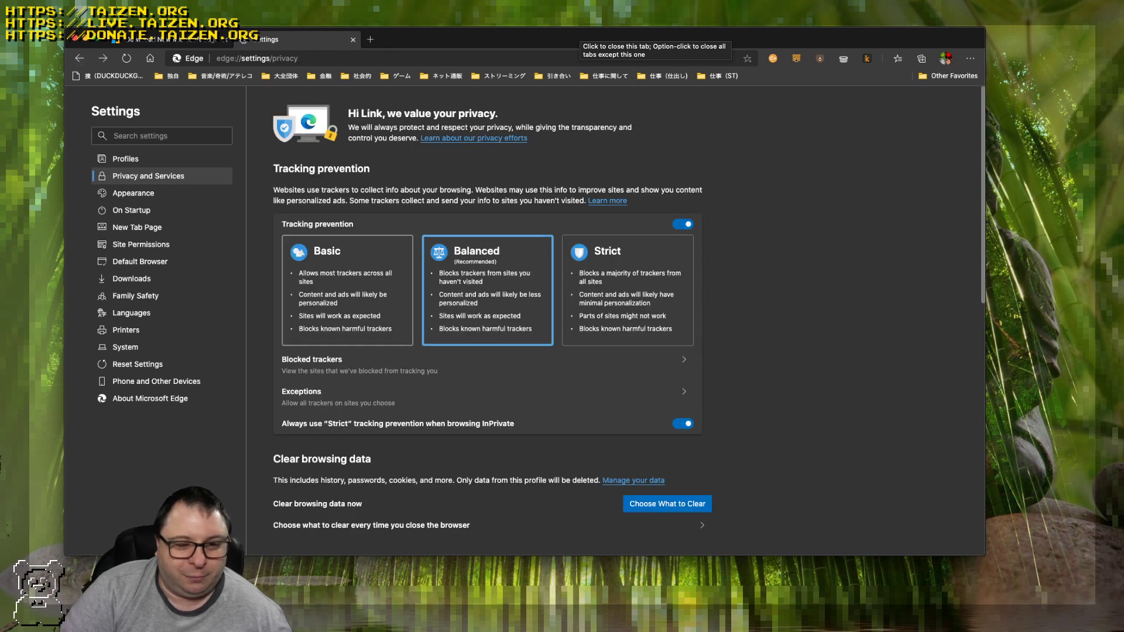
Turn off sending crash reports and visited-website info under Help improve Microsoft Edge, and review the remaining personalization and Services options.
scroll(629, 317, "down", 1)
scroll(628, 318, "down", 3)
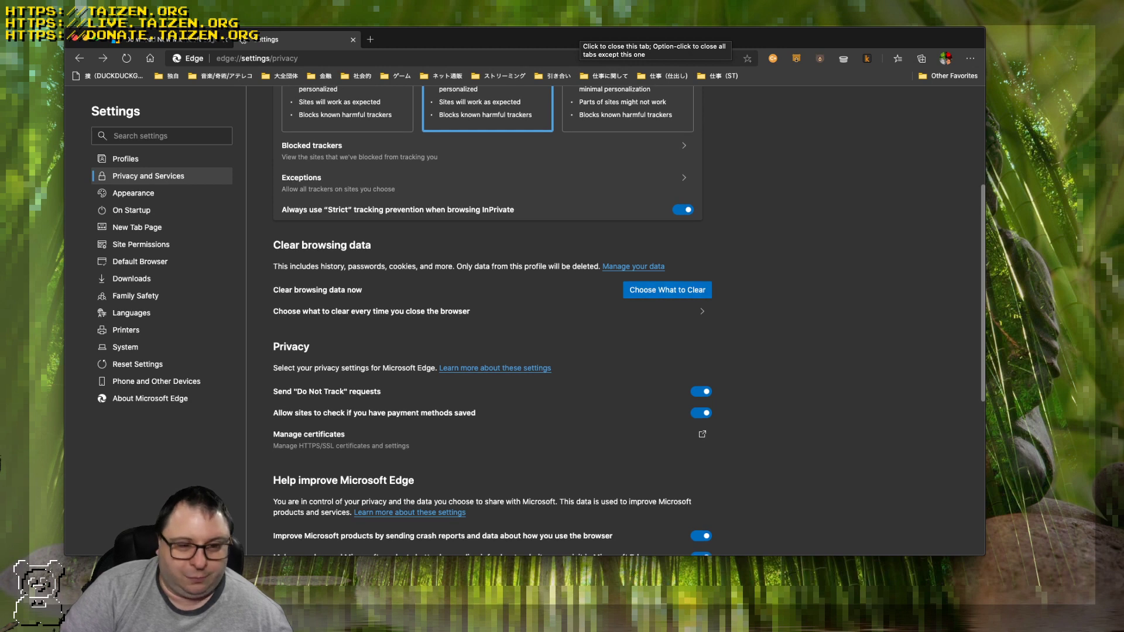
scroll(628, 318, "down", 2)
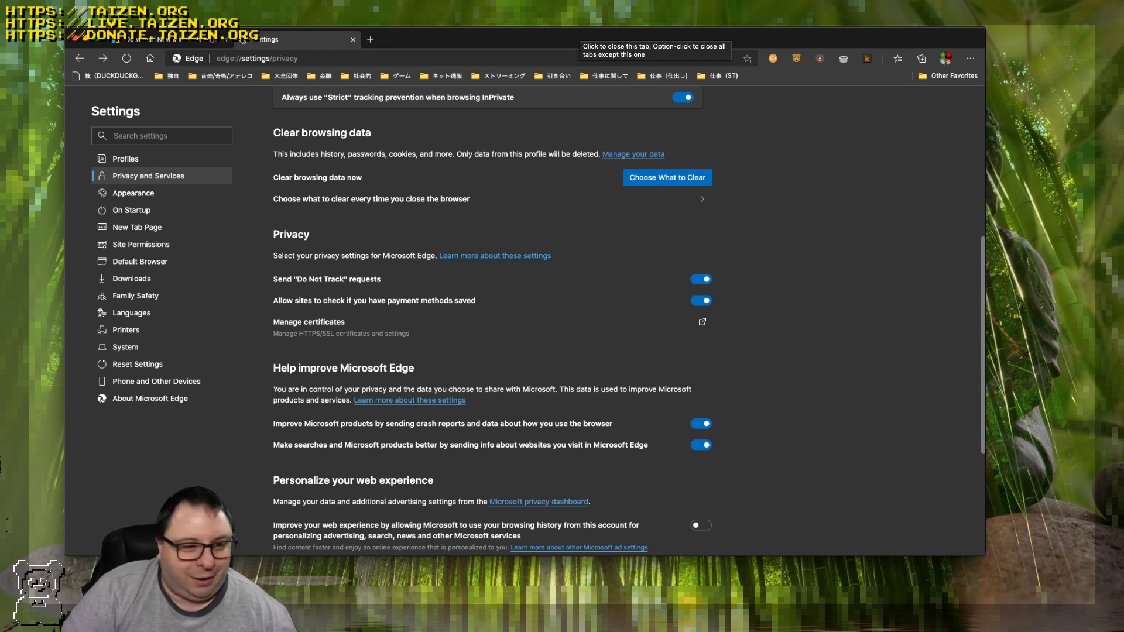
scroll(492, 322, "down", 2)
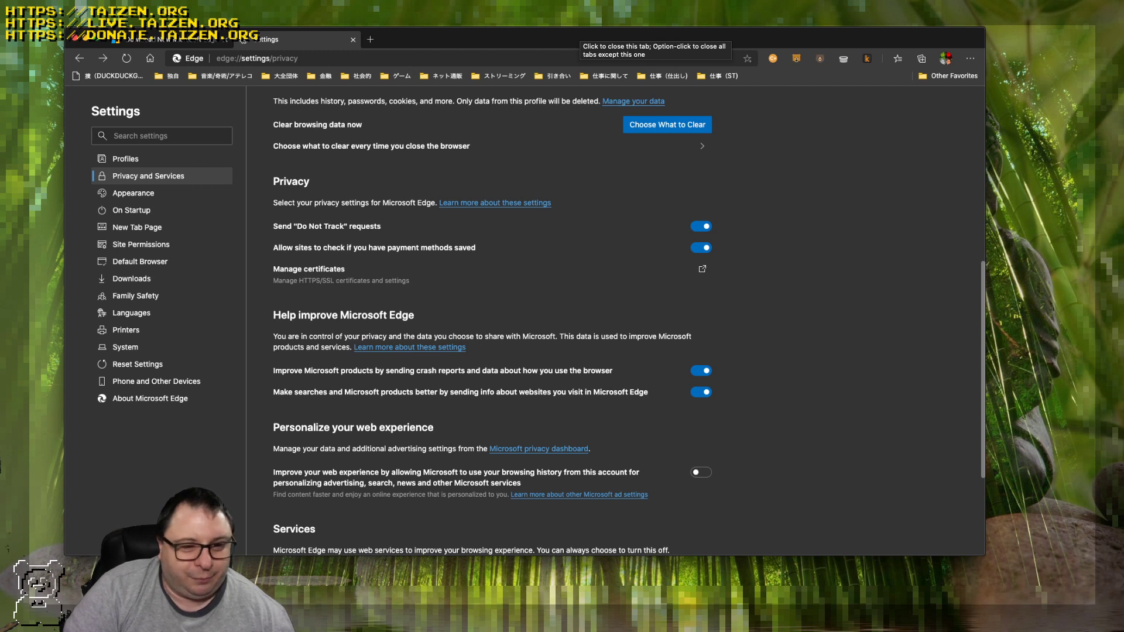
scroll(629, 320, "down", 1)
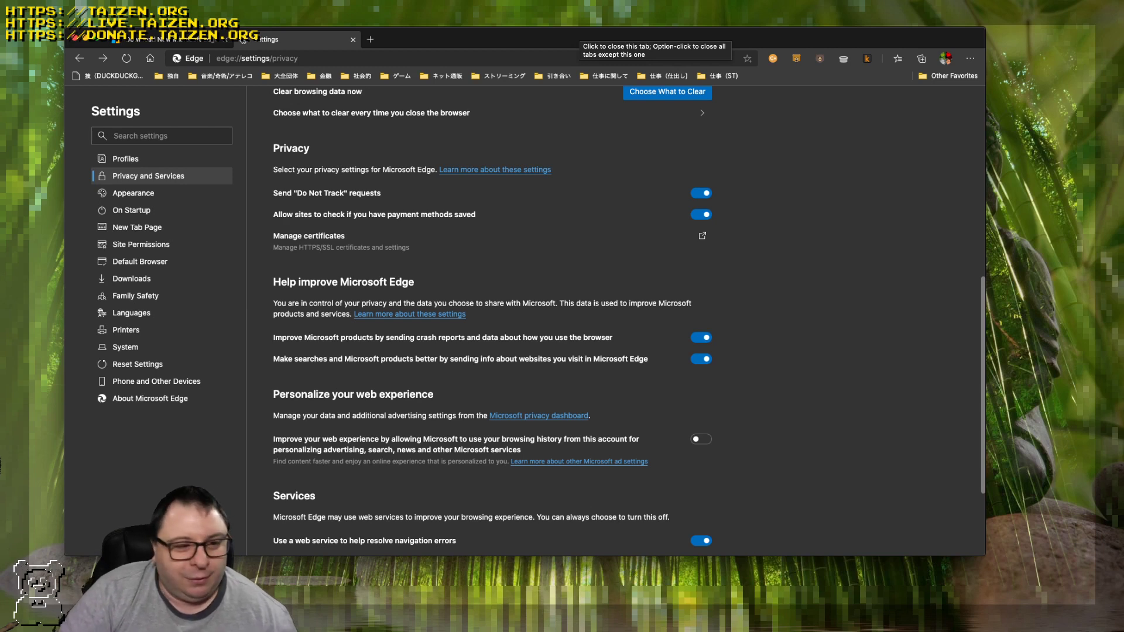
scroll(629, 320, "down", 3)
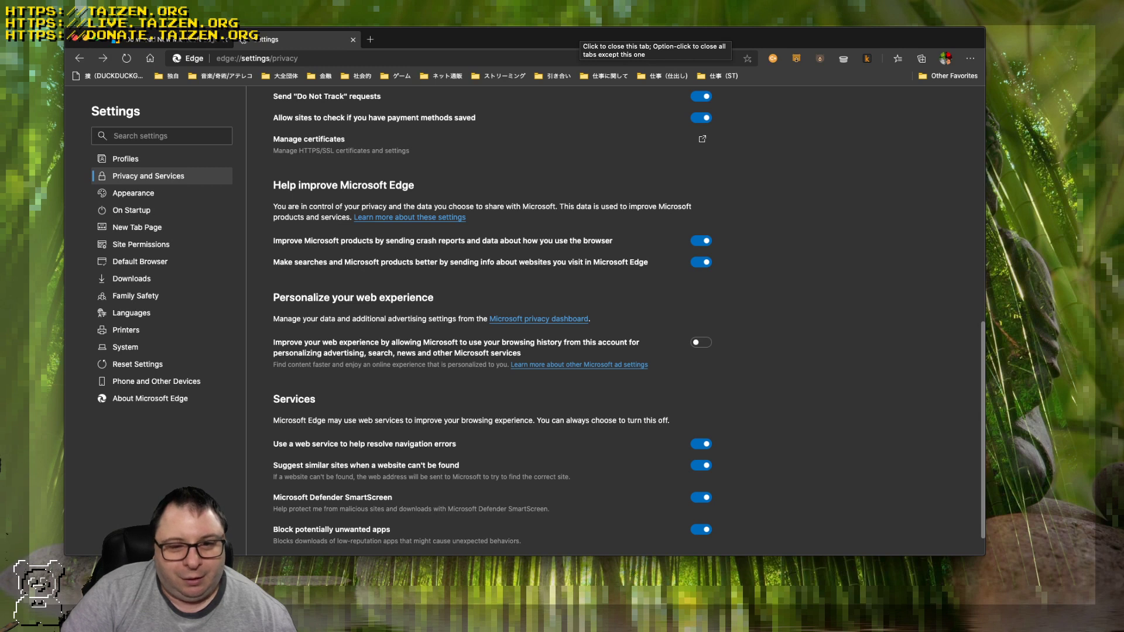
left_click(700, 240)
left_click(700, 262)
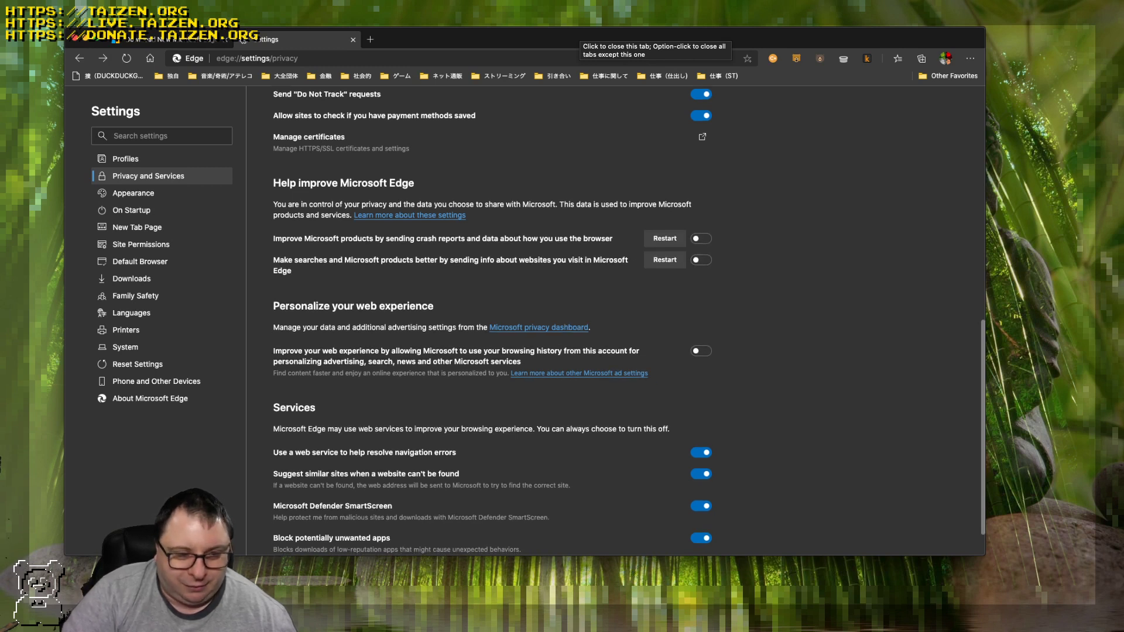
scroll(527, 322, "down", 1)
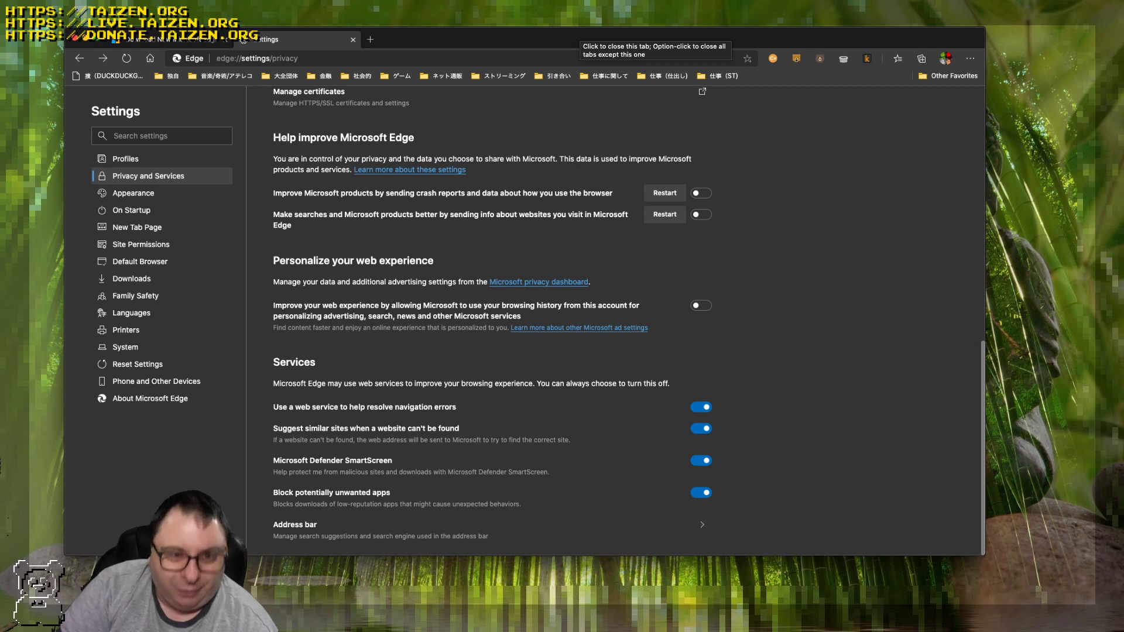
scroll(527, 316, "up", 5)
scroll(527, 316, "down", 5)
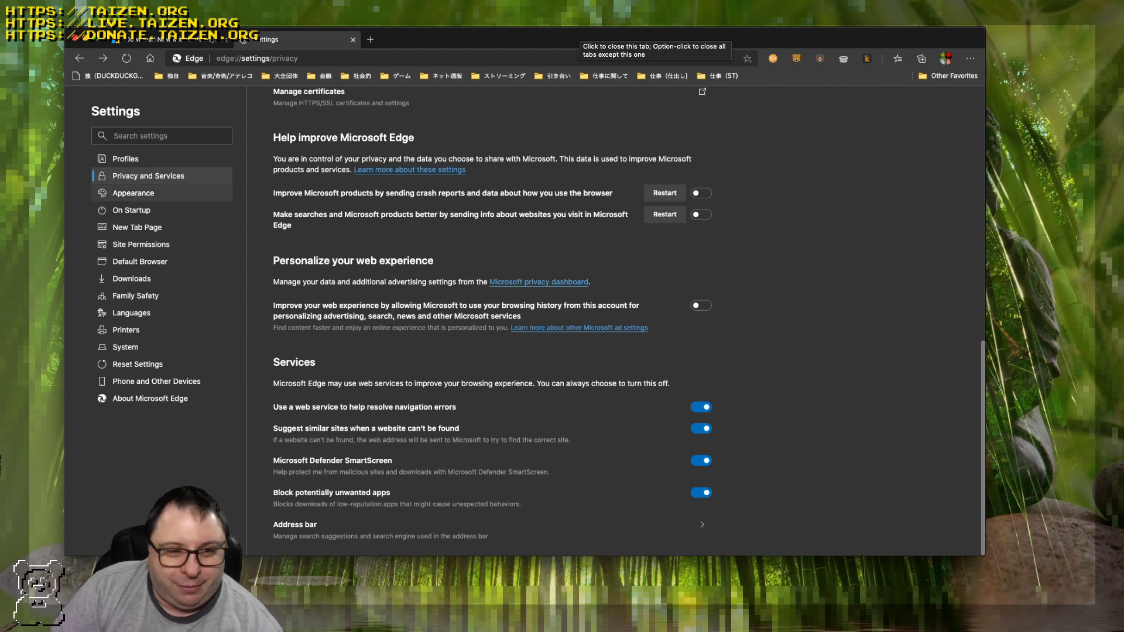
In the Appearance settings, turn on the warning before quitting with ⌘Q, and close the Collections pane.
left_click(134, 193)
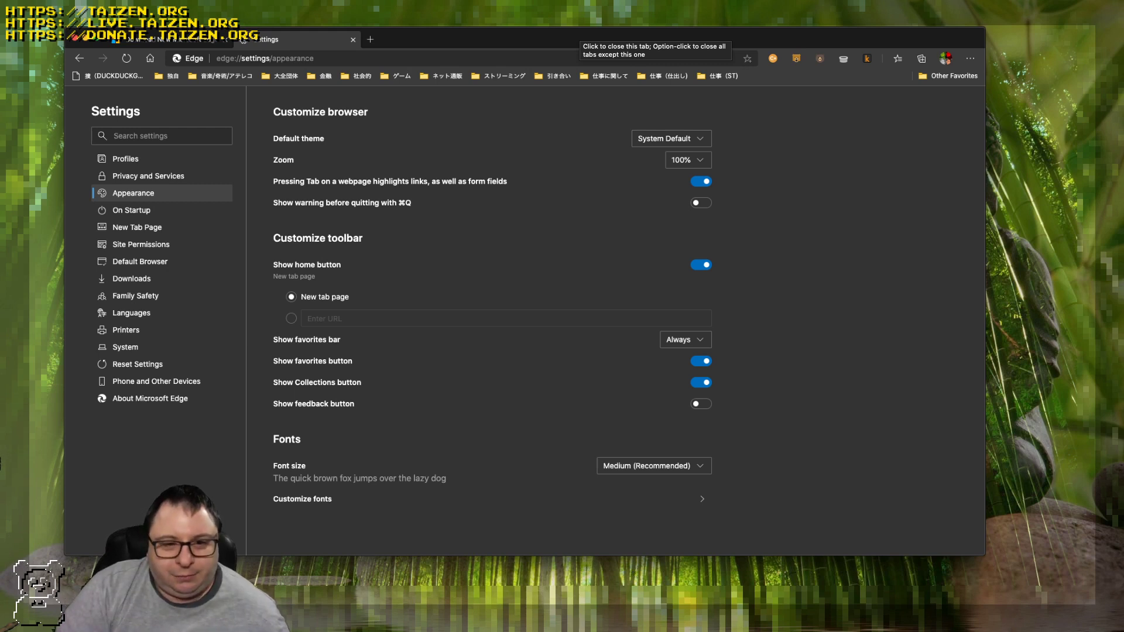
left_click(701, 202)
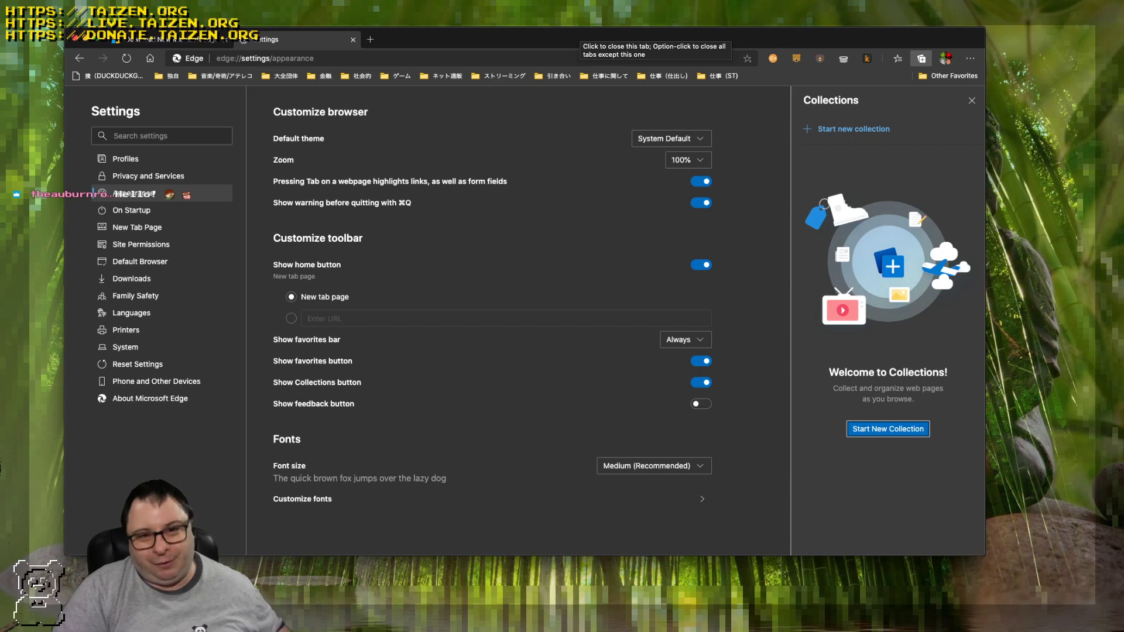
key("super+shift+y")
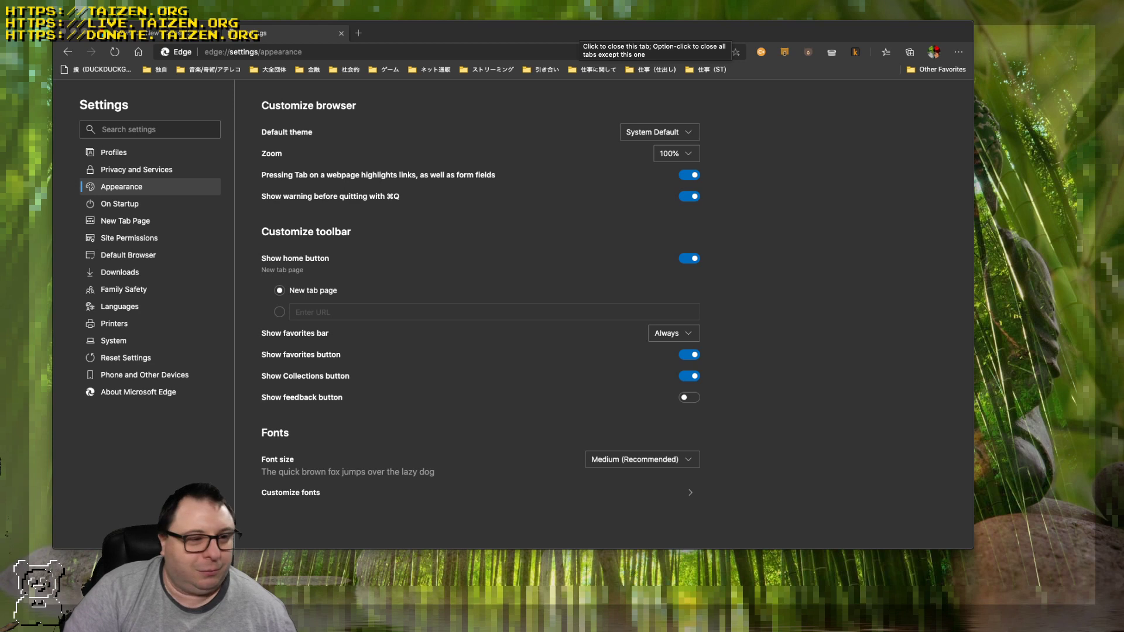
left_click_drag(293, 33, 305, 40)
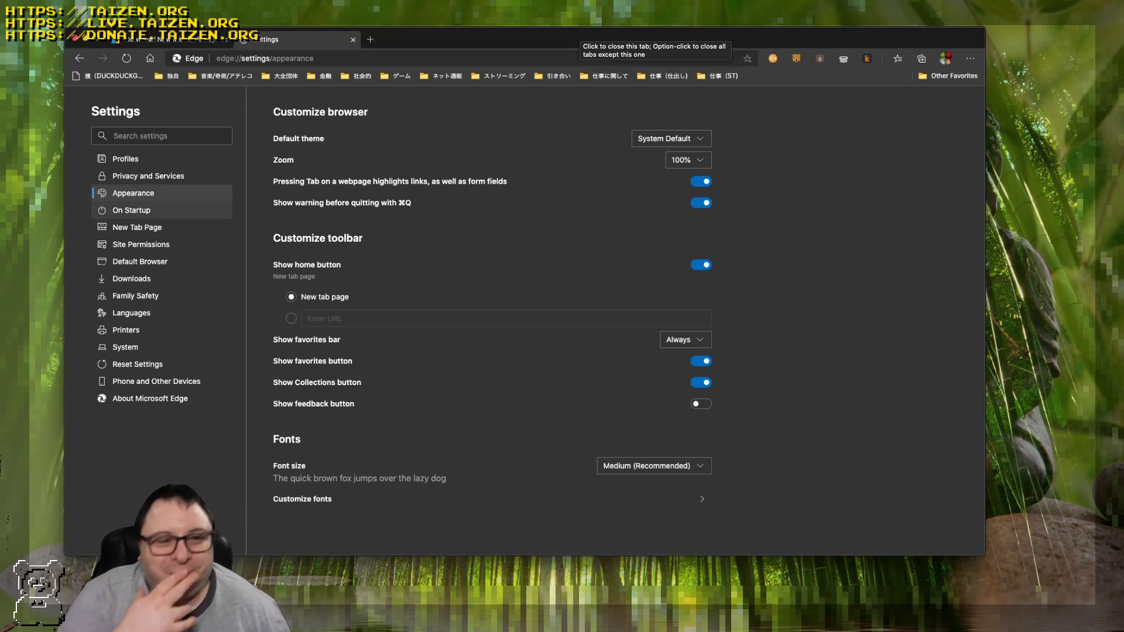
Check the On Startup options, trying the specific page choice and returning to Continue where you left off.
left_click(132, 210)
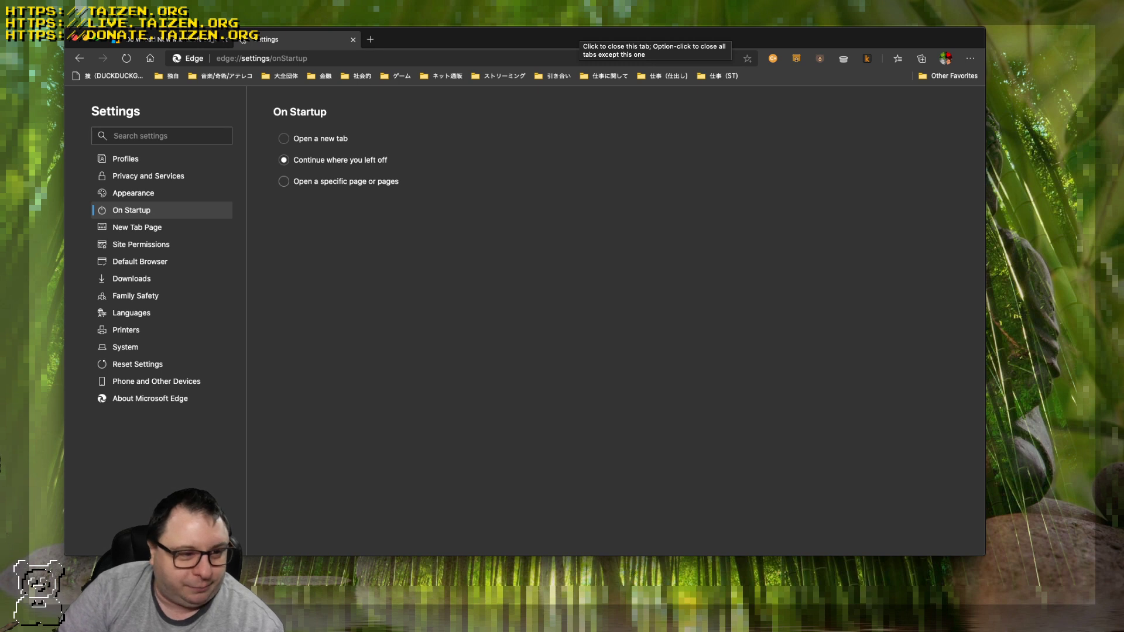
left_click(283, 181)
left_click(283, 160)
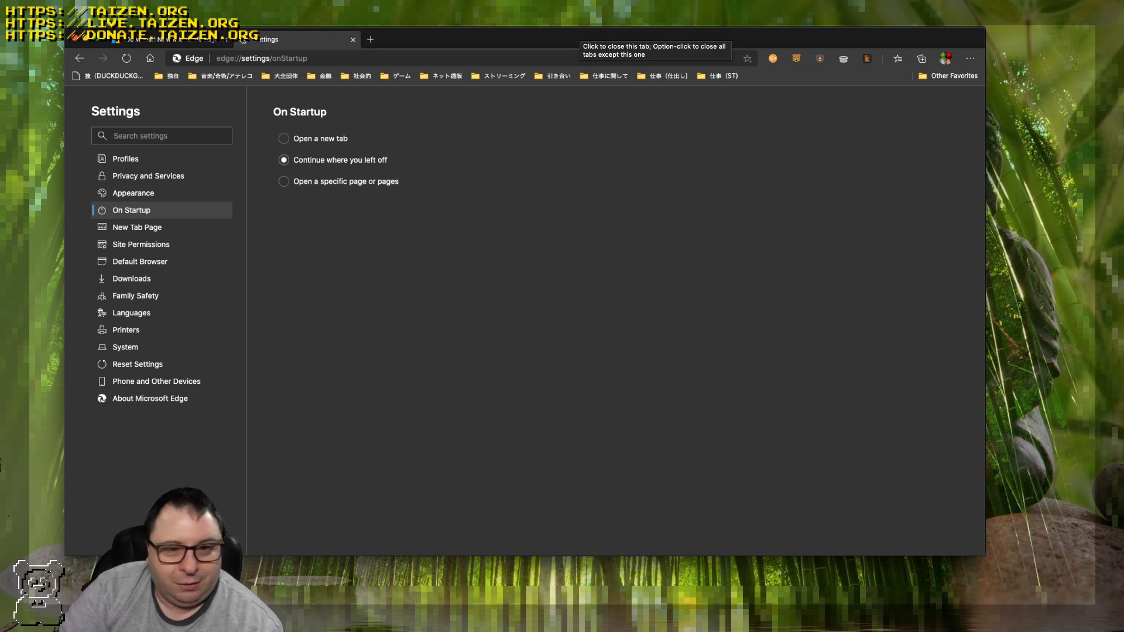
View the New Tab Page settings, and check the Custom page layout and its content choices on a new tab.
left_click(137, 227)
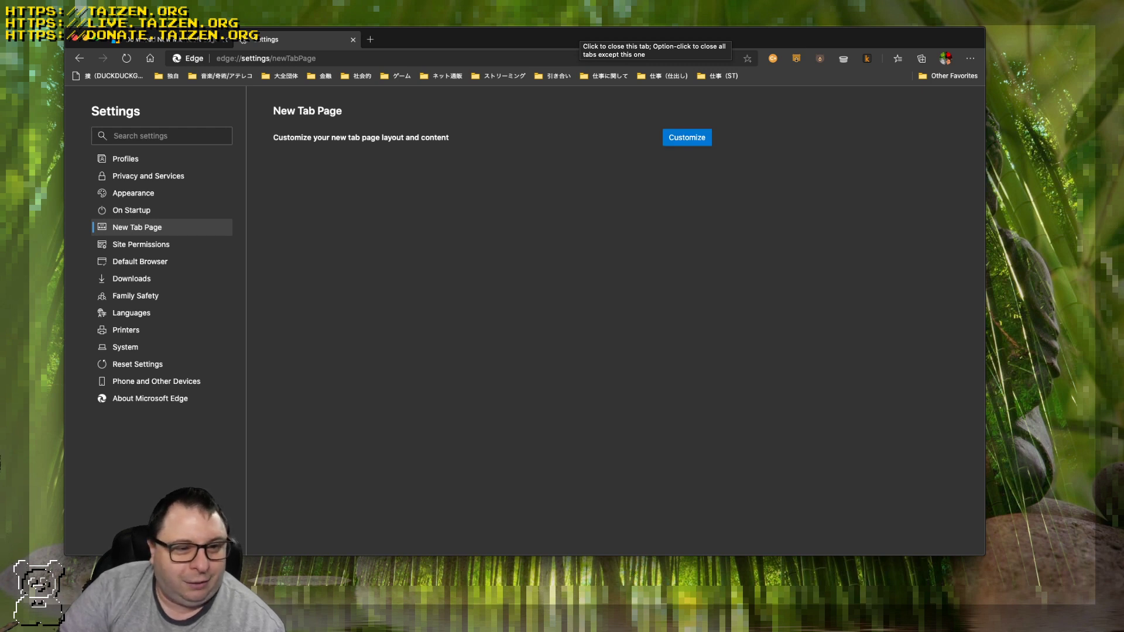
left_click(170, 40)
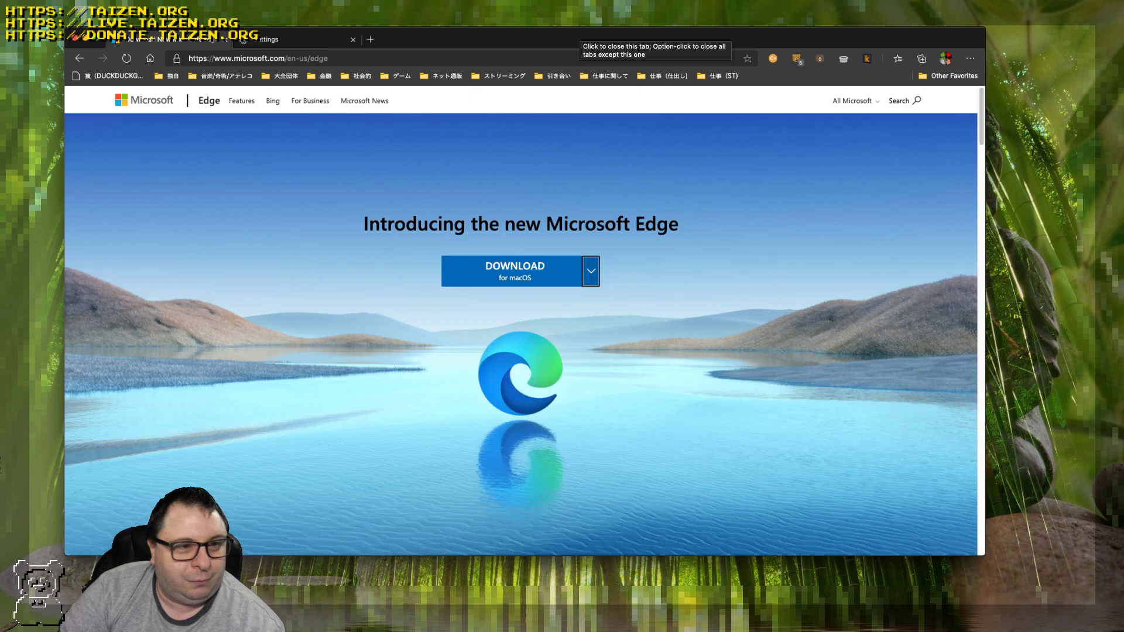
key("super+t")
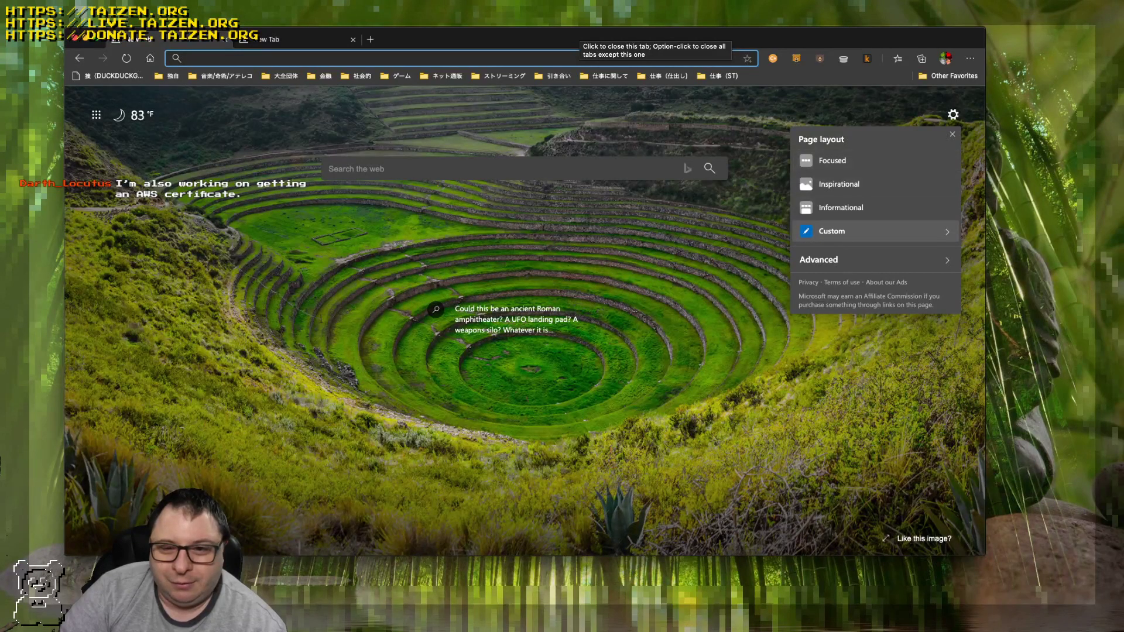
left_click(867, 231)
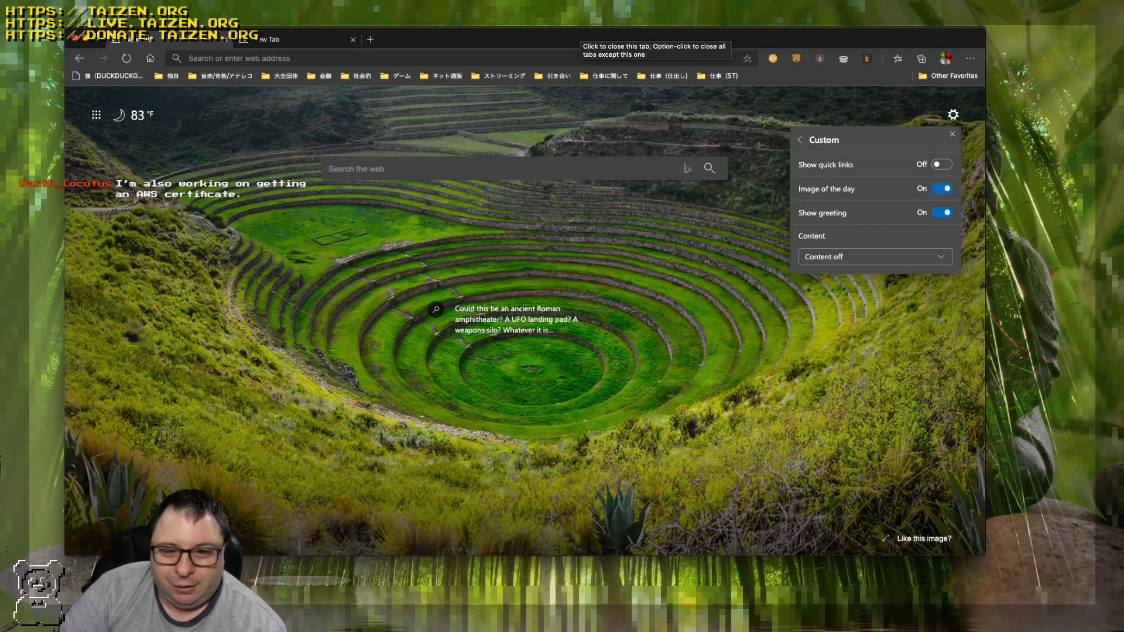
key("space")
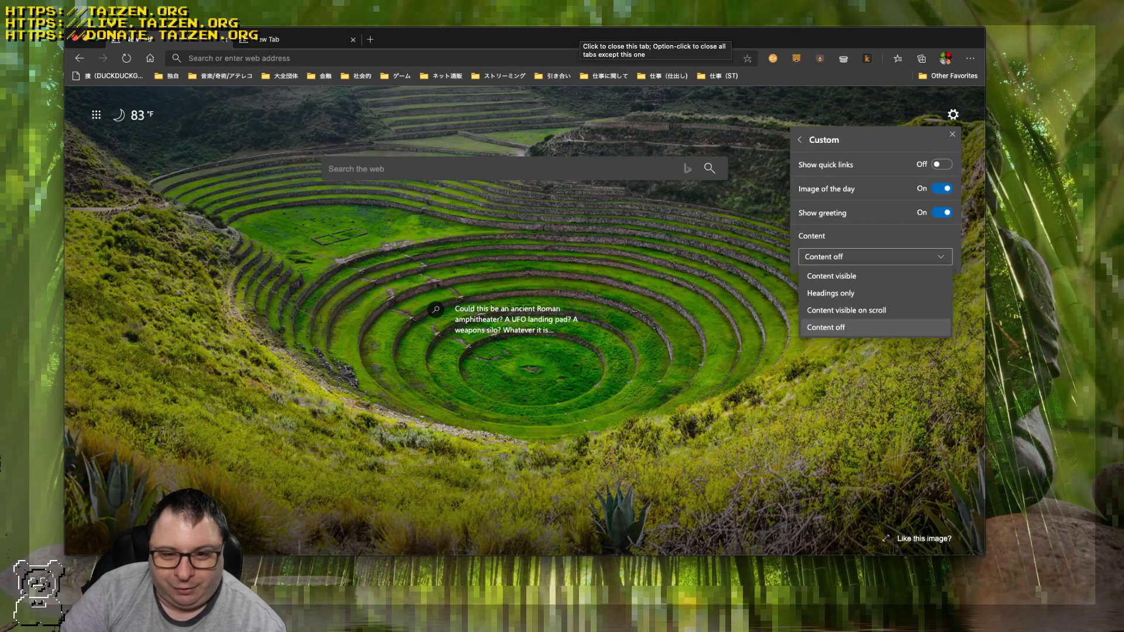
key("Return")
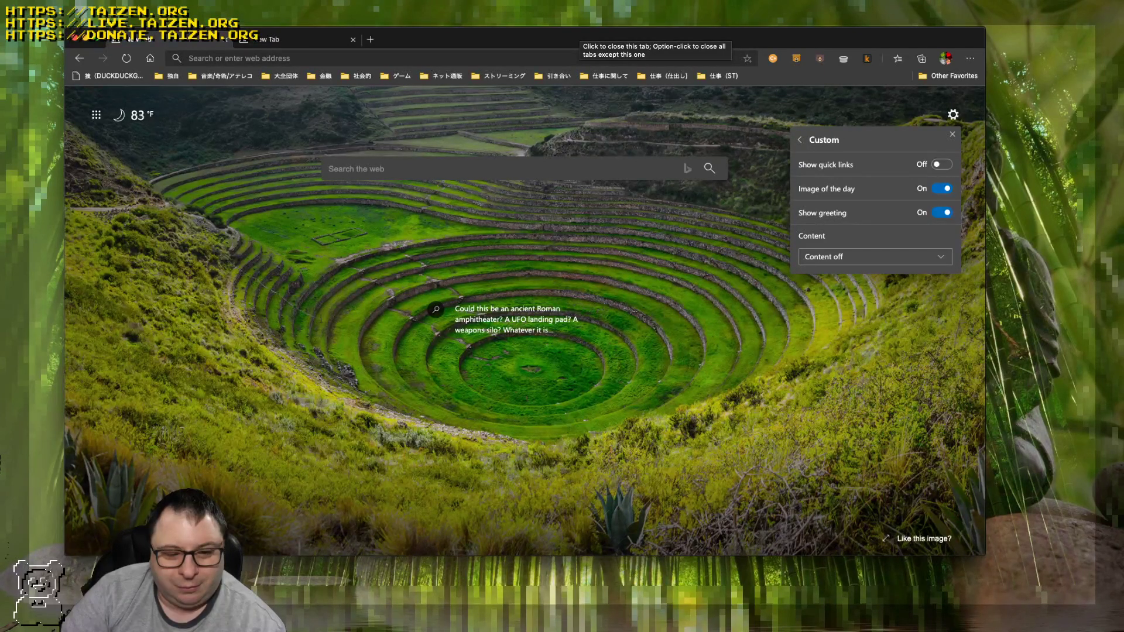
Try Headings only as the new tab page's content, and restore Content off.
key("Up")
key("Up")
key("space")
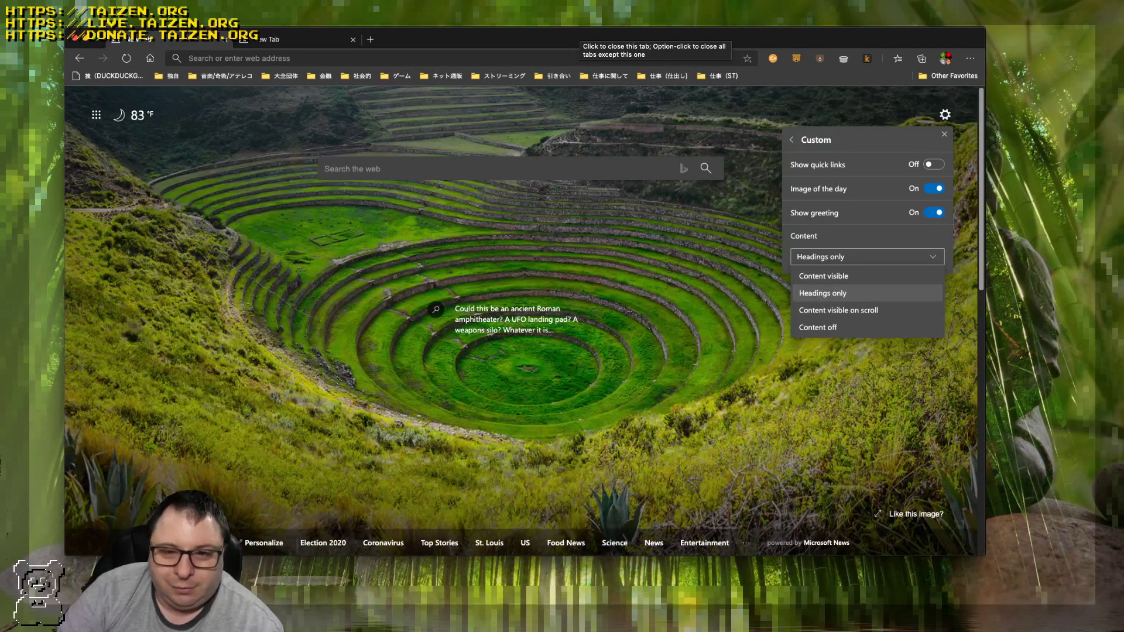
key("Down")
key("Down")
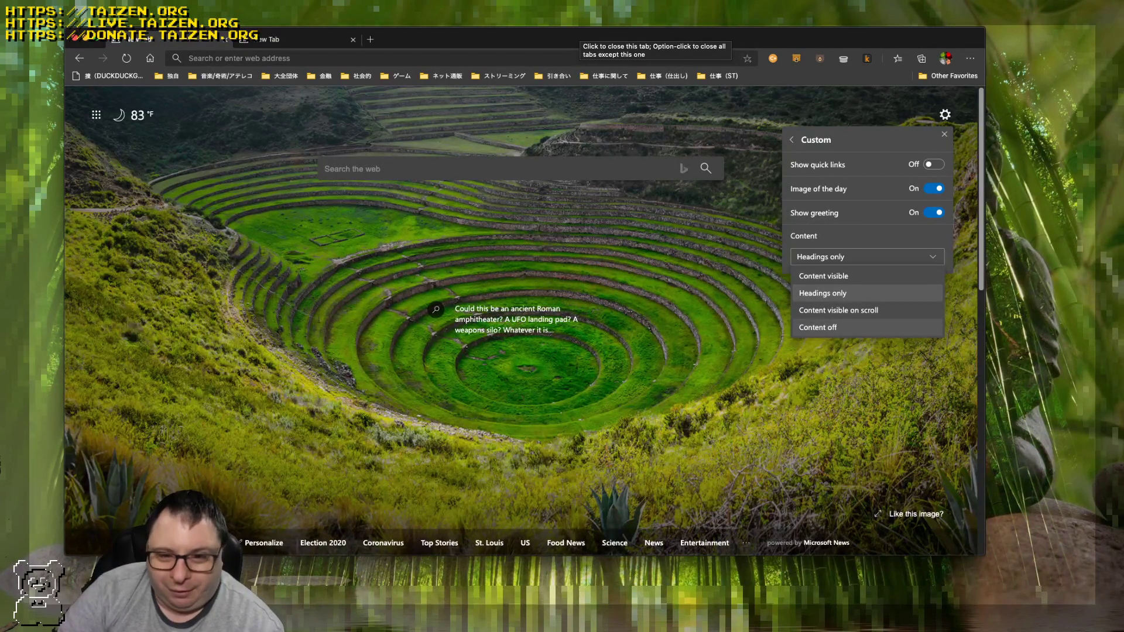
key("Escape")
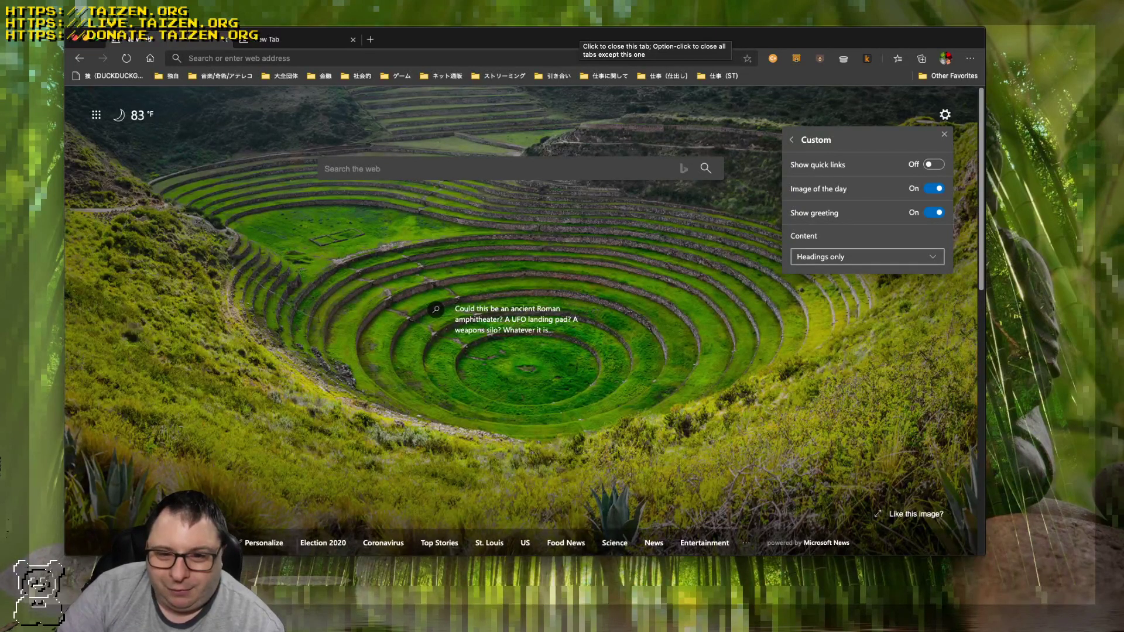
key("Down")
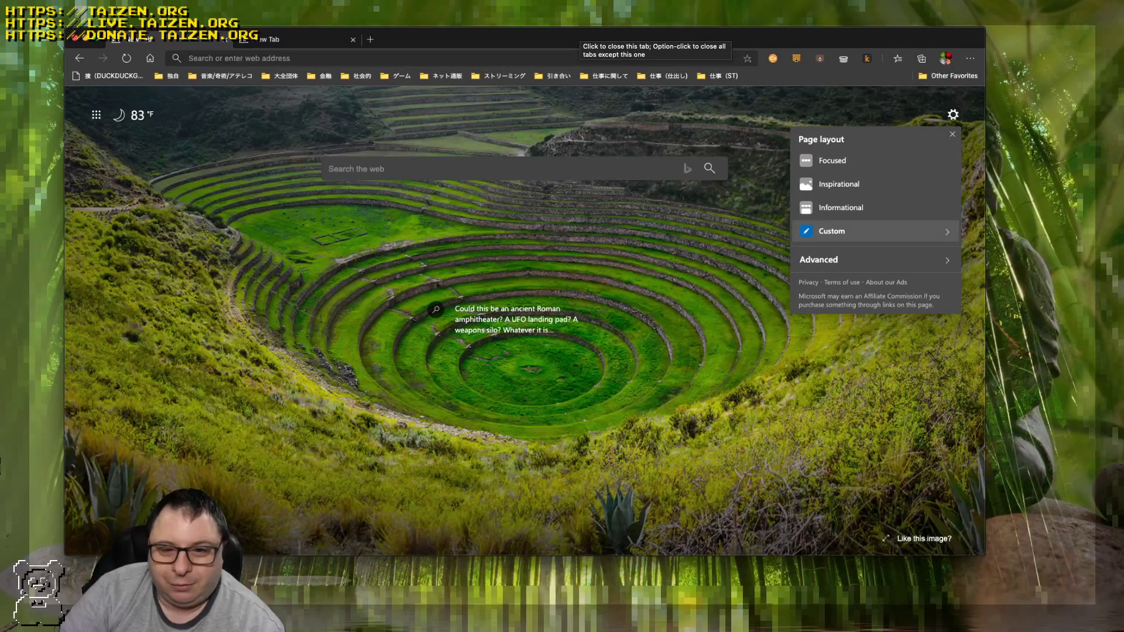
Review the new tab page's Advanced language and tips options, close them, and return to Edge's settings.
key("Return")
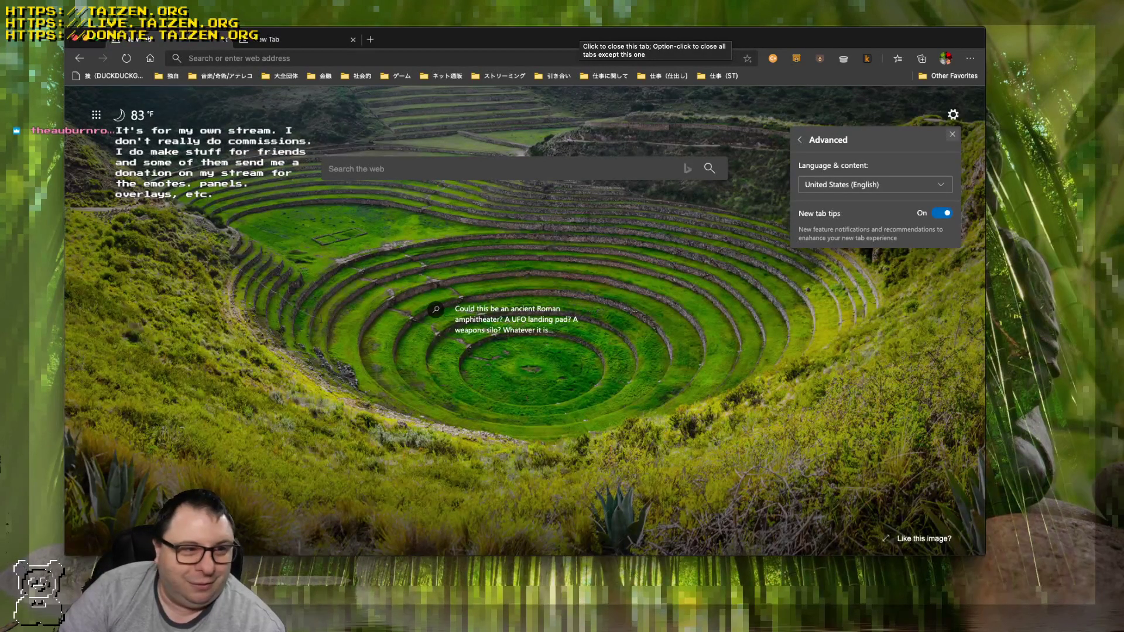
left_click(953, 134)
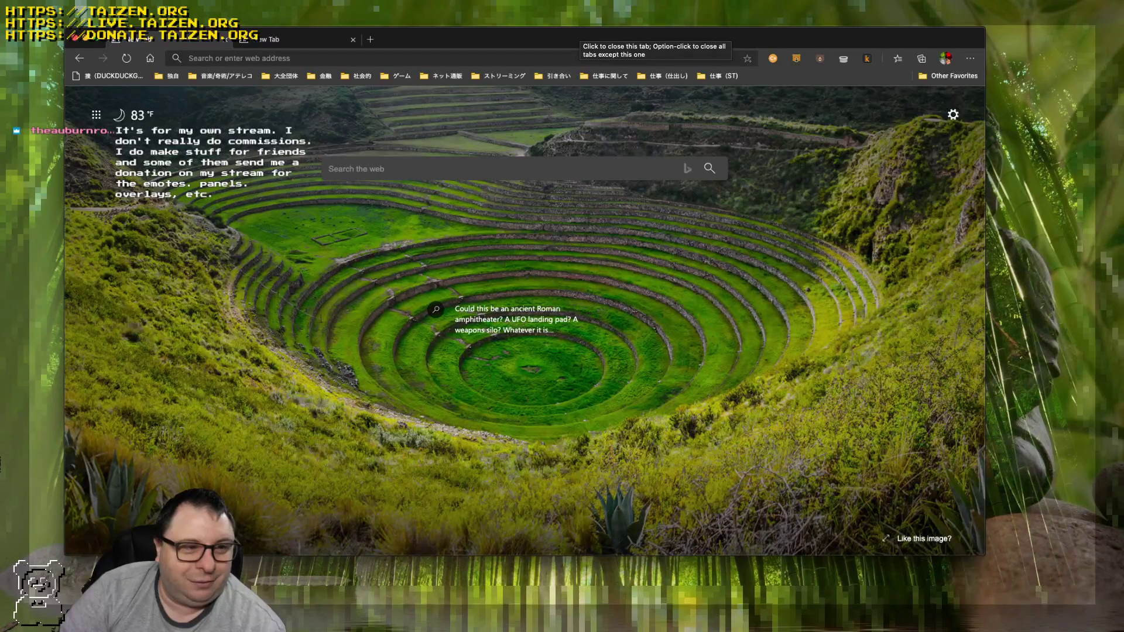
key("ctrl+shift+Tab")
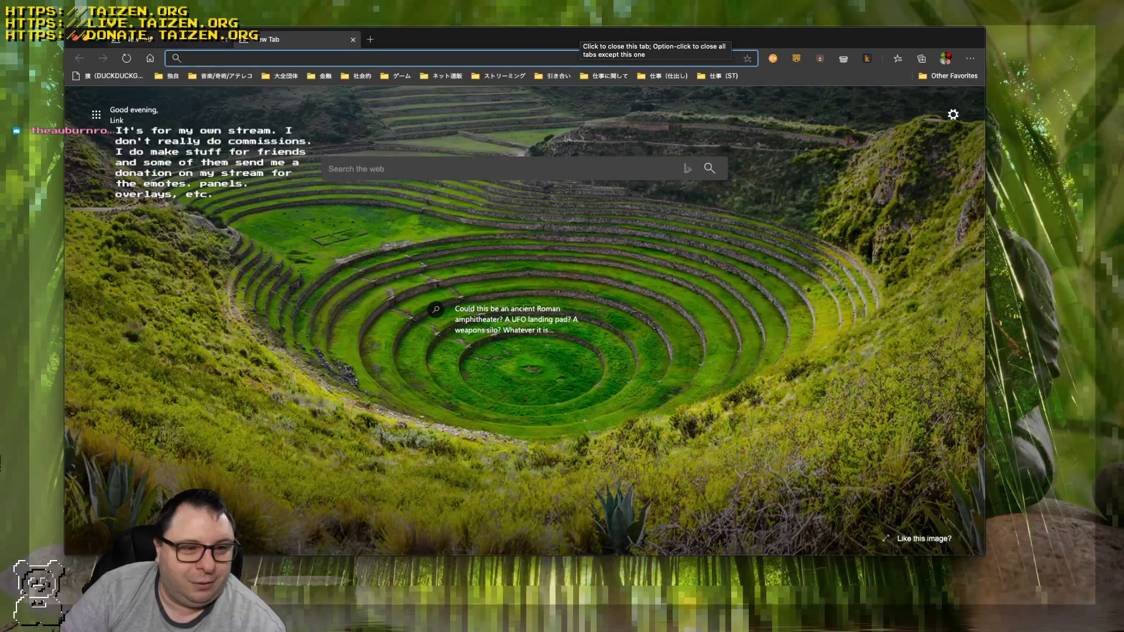
key("ctrl+Tab")
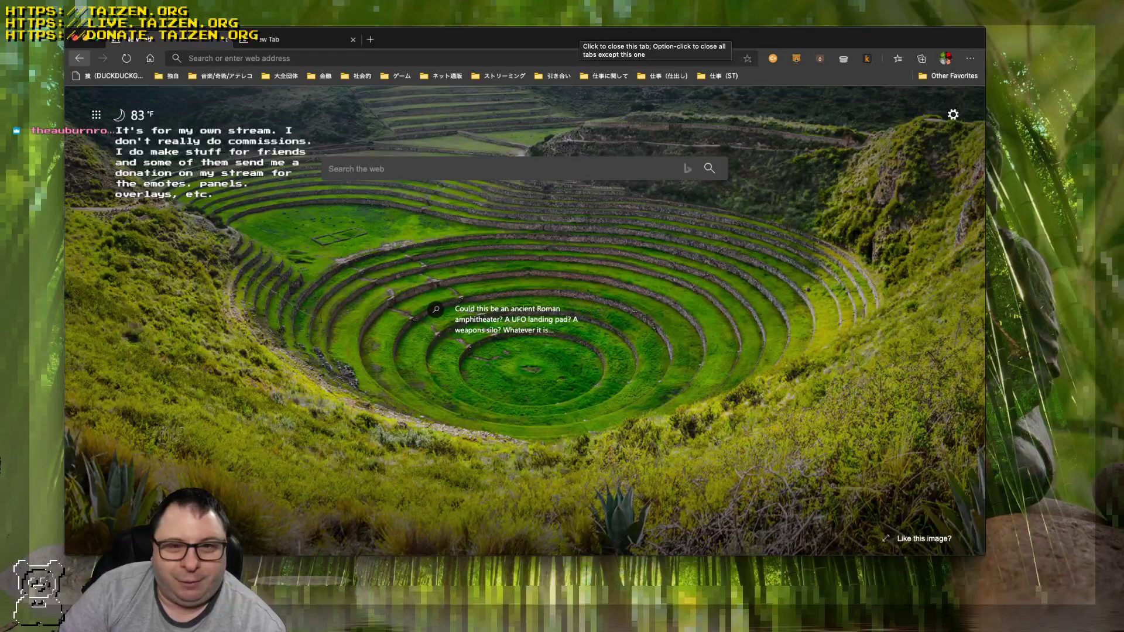
key("ctrl+shift+Tab")
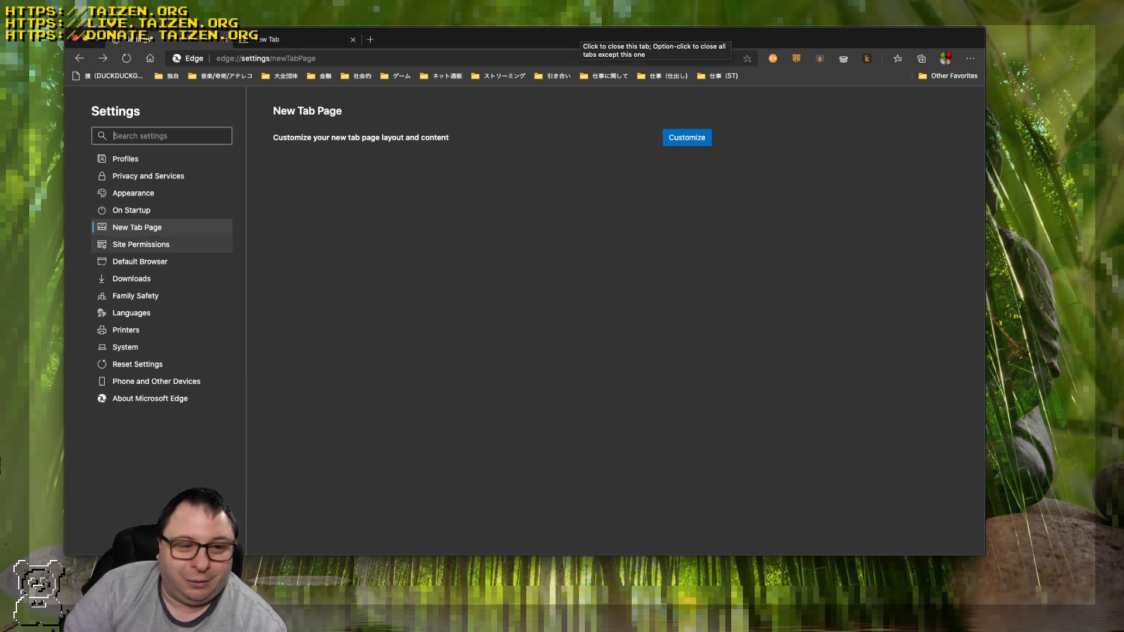
Look through the full list of Site Permissions, from Cookies and site data to Insecure content.
left_click(140, 244)
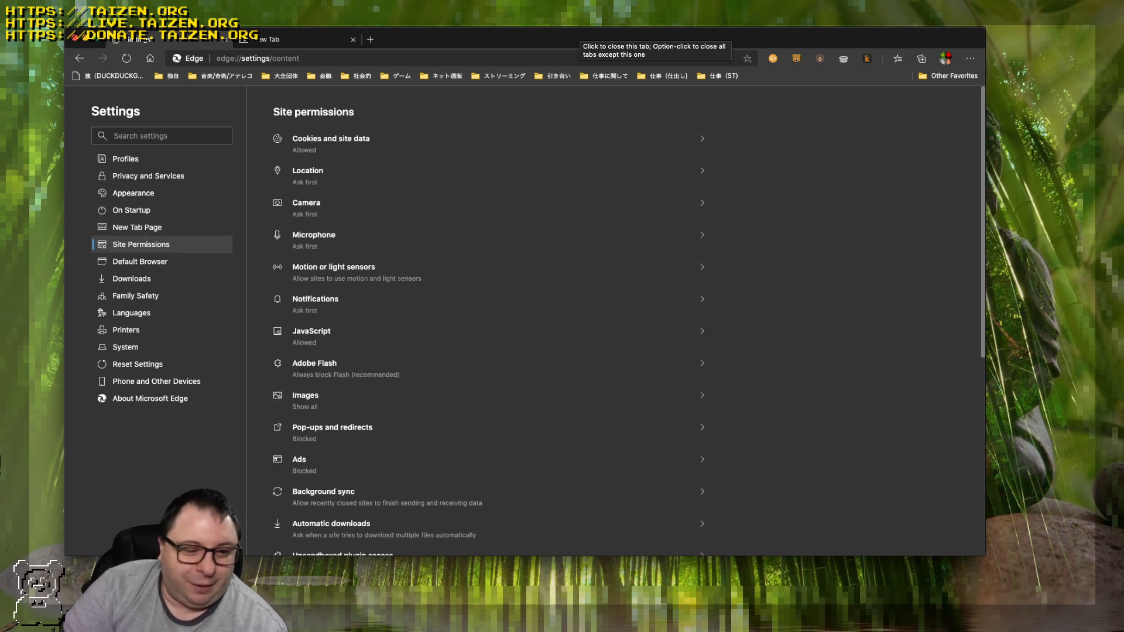
scroll(613, 321, "down", 6)
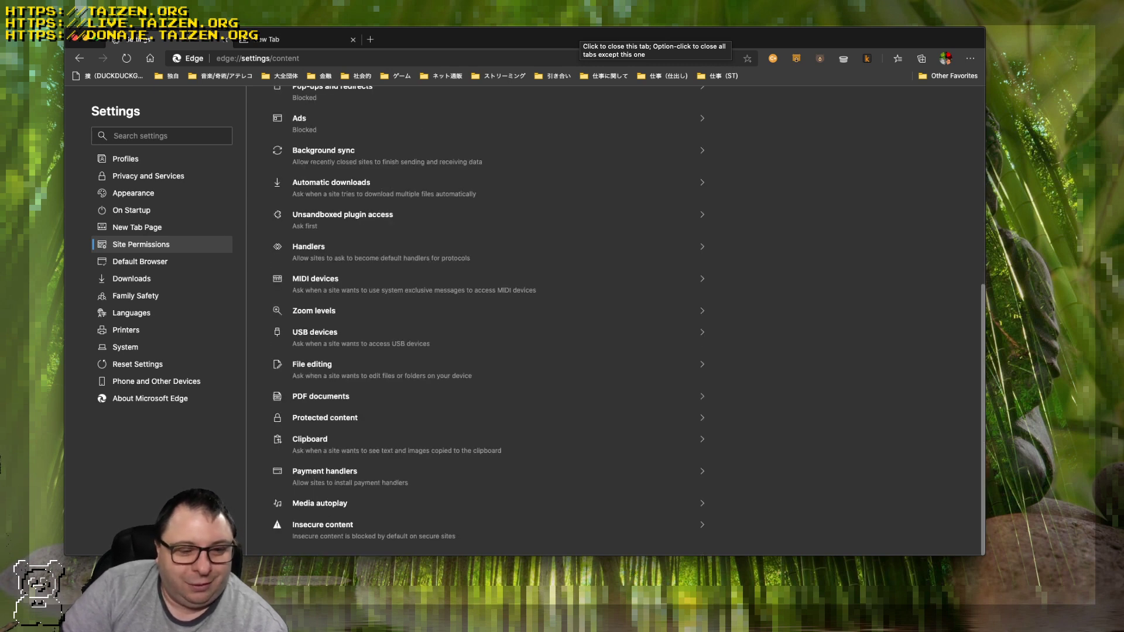
scroll(613, 321, "up", 6)
scroll(614, 321, "down", 6)
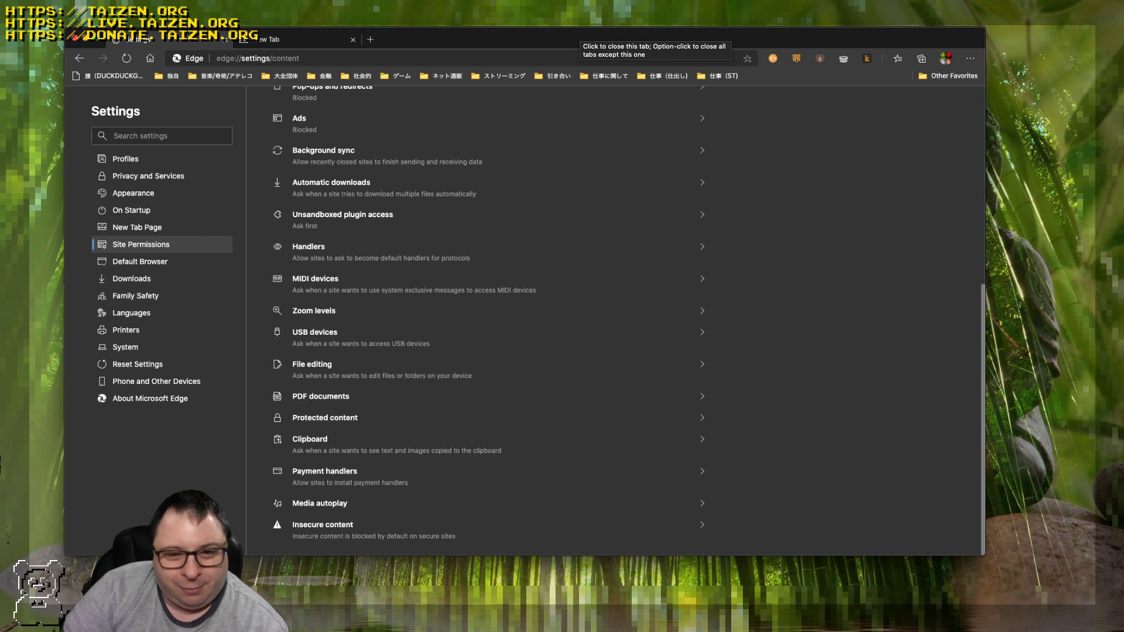
scroll(614, 320, "up", 6)
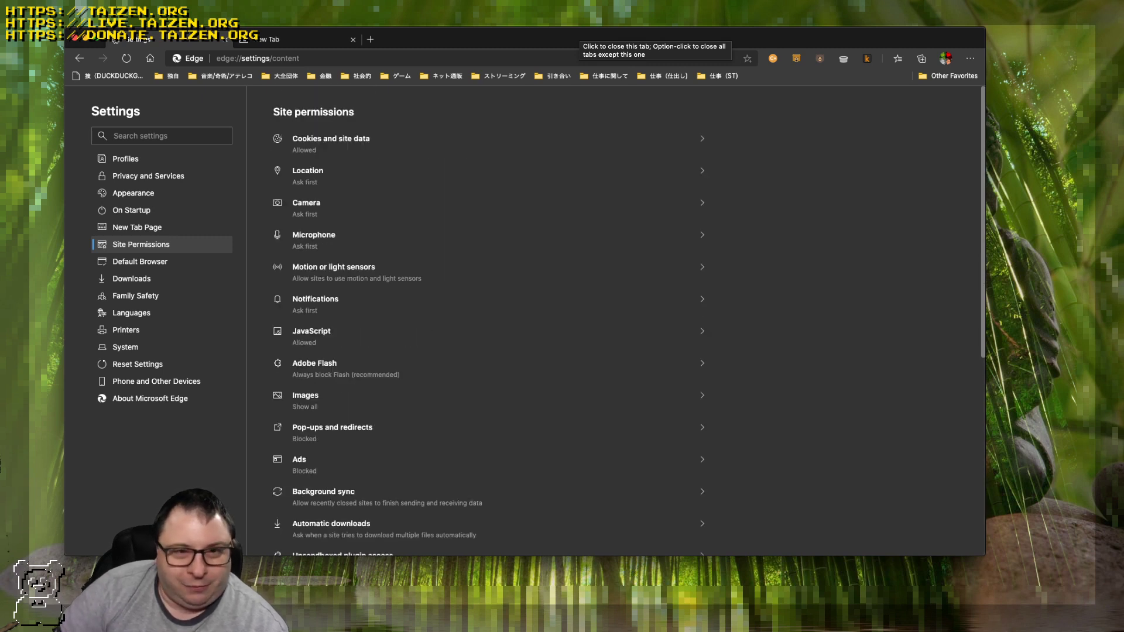
scroll(613, 321, "down", 6)
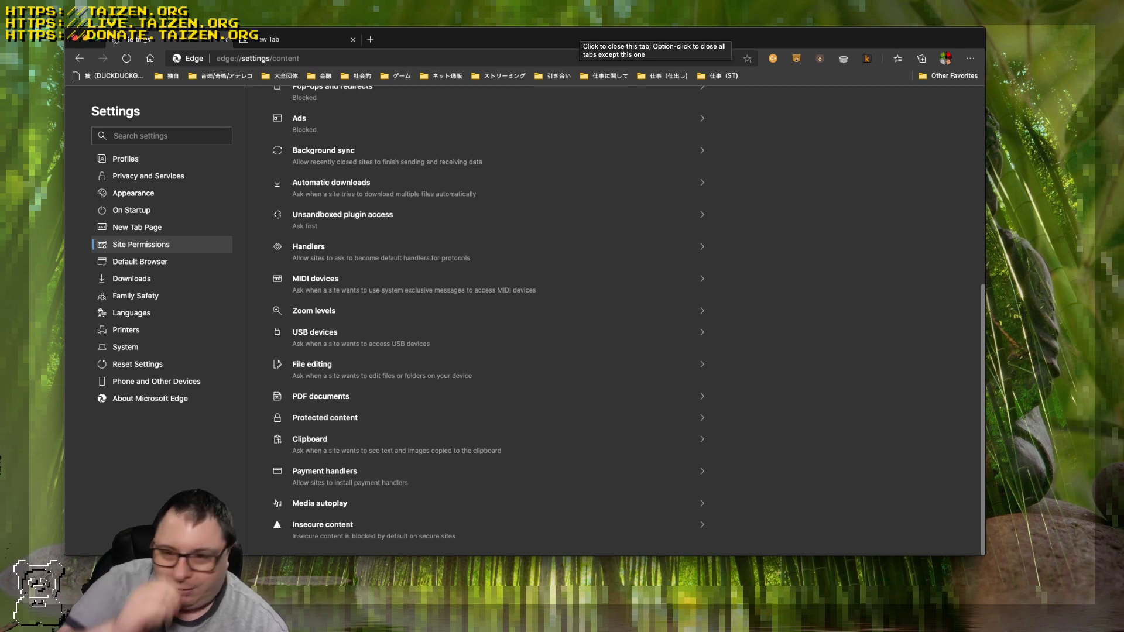
scroll(613, 320, "up", 6)
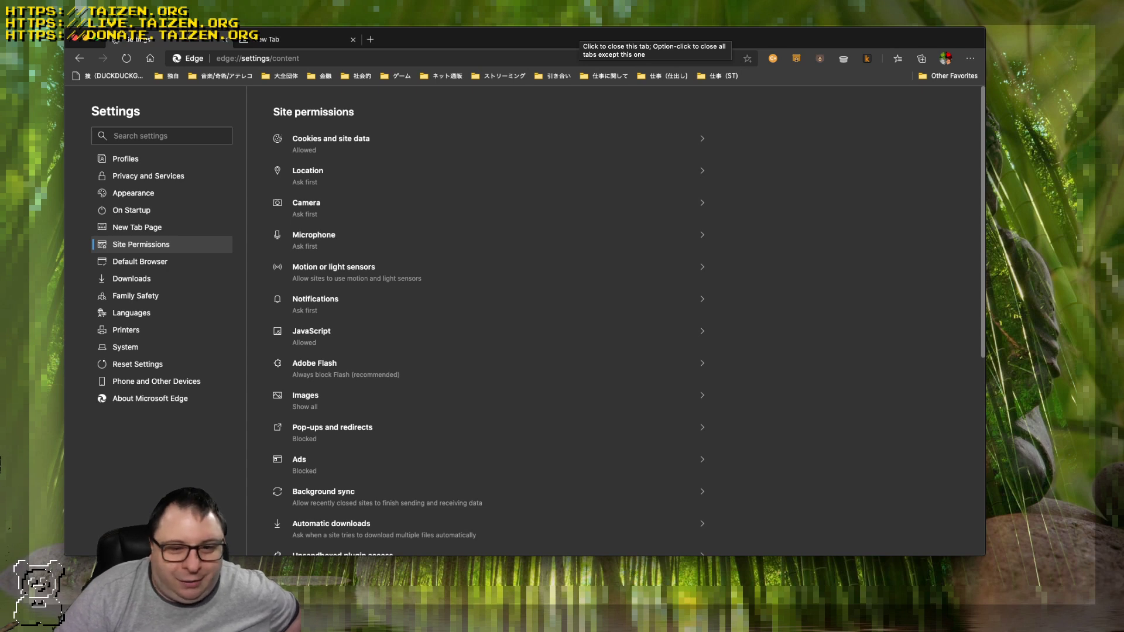
Review the Notifications site permission with its blocked and allowed sites, and glance at the open new tab page.
left_click(315, 299)
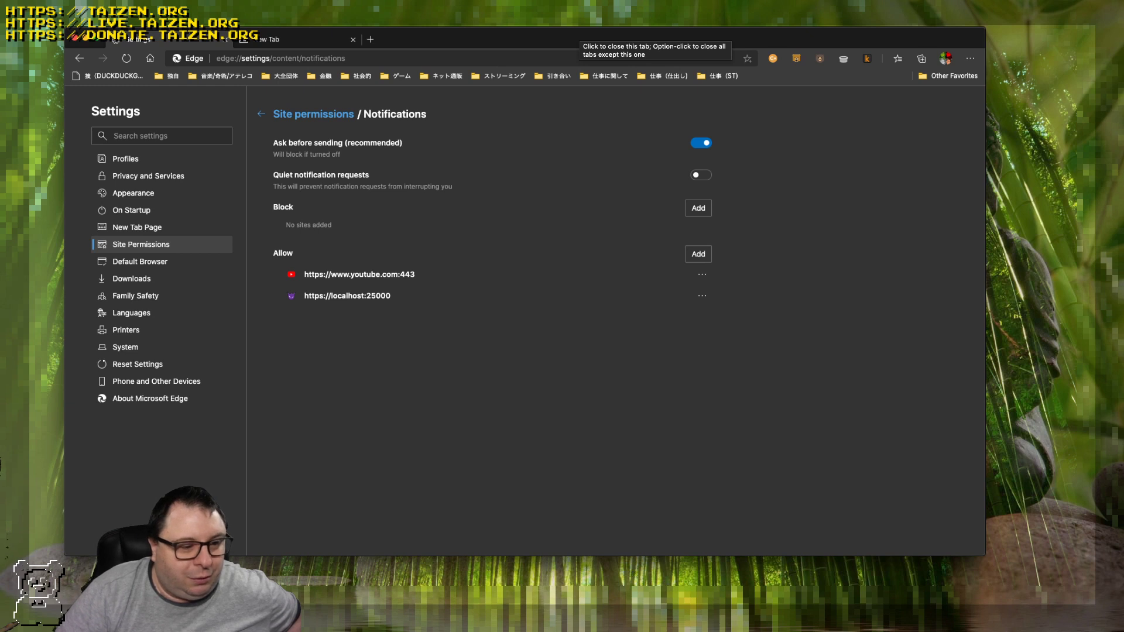
key("super+bracketleft")
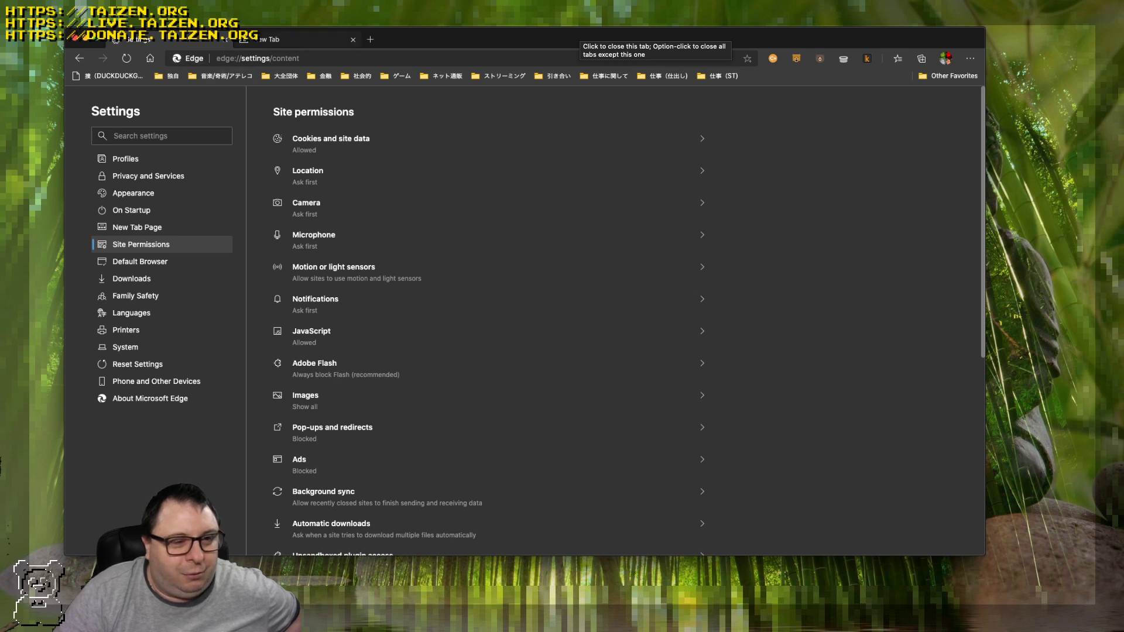
key("ctrl+Tab")
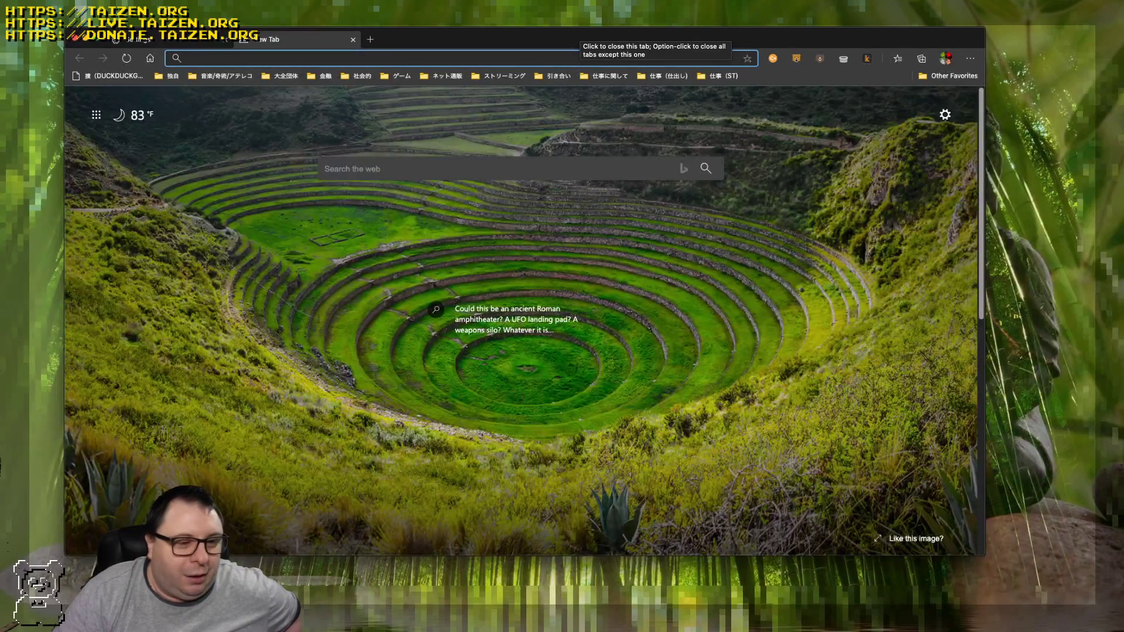
key("ctrl+Tab")
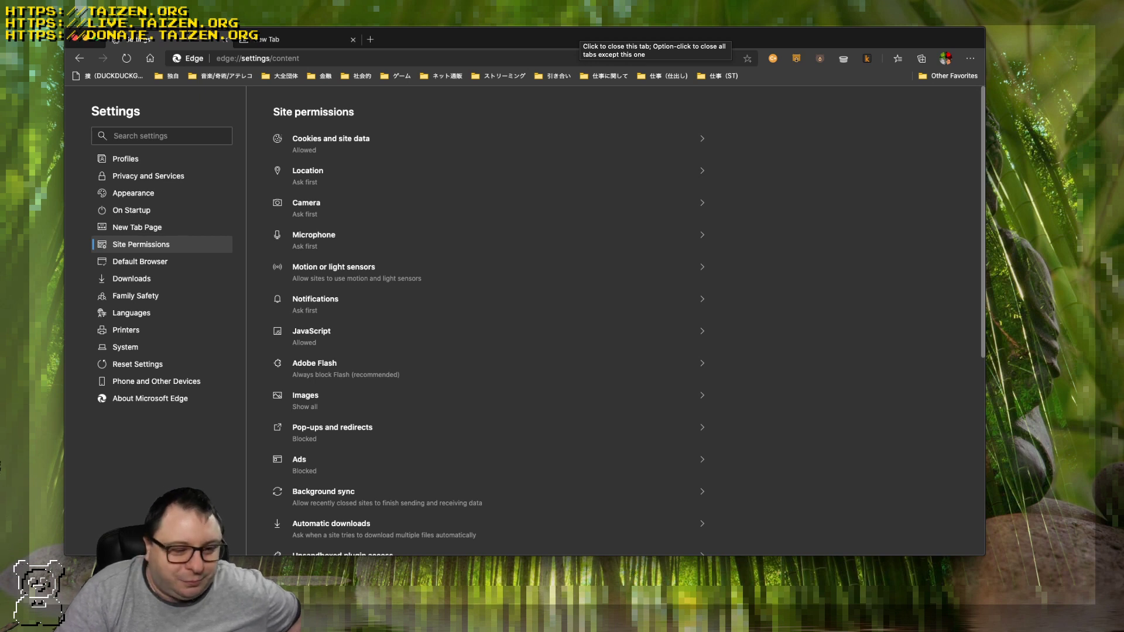
Look through the remaining site permissions and check the PDF documents setting for opening files externally.
scroll(488, 328, "down", 4)
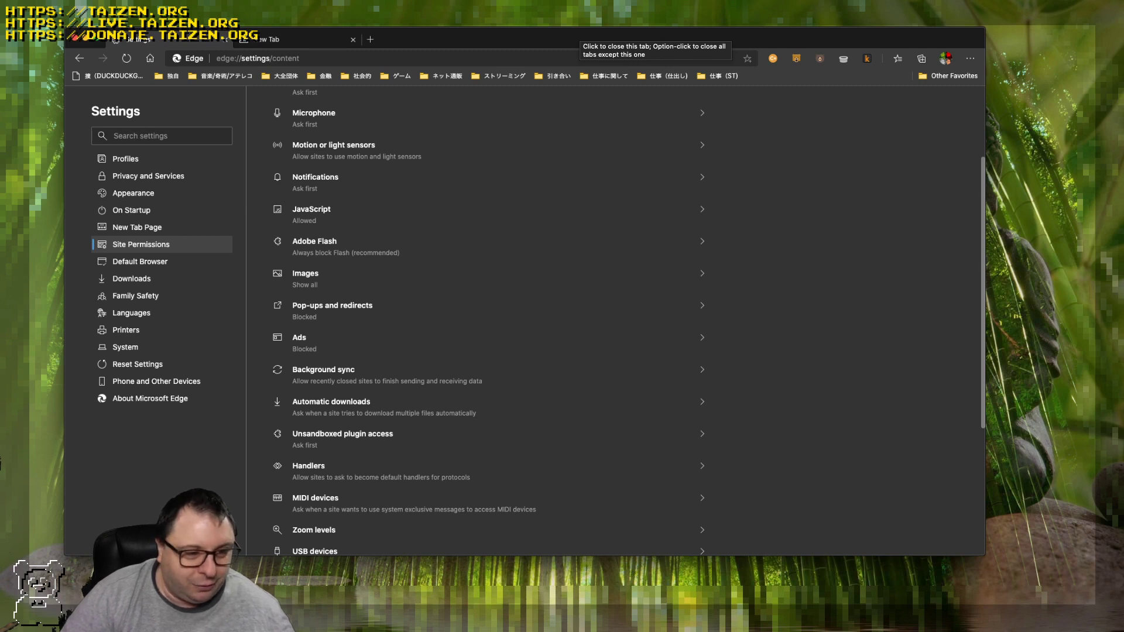
scroll(488, 322, "down", 2)
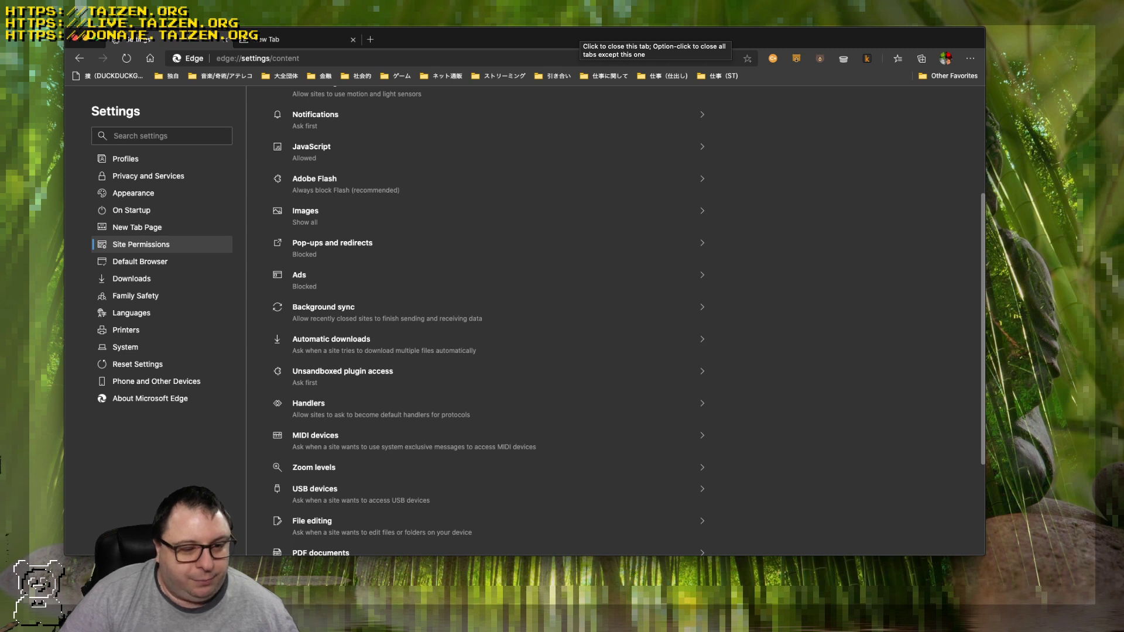
scroll(614, 322, "down", 5)
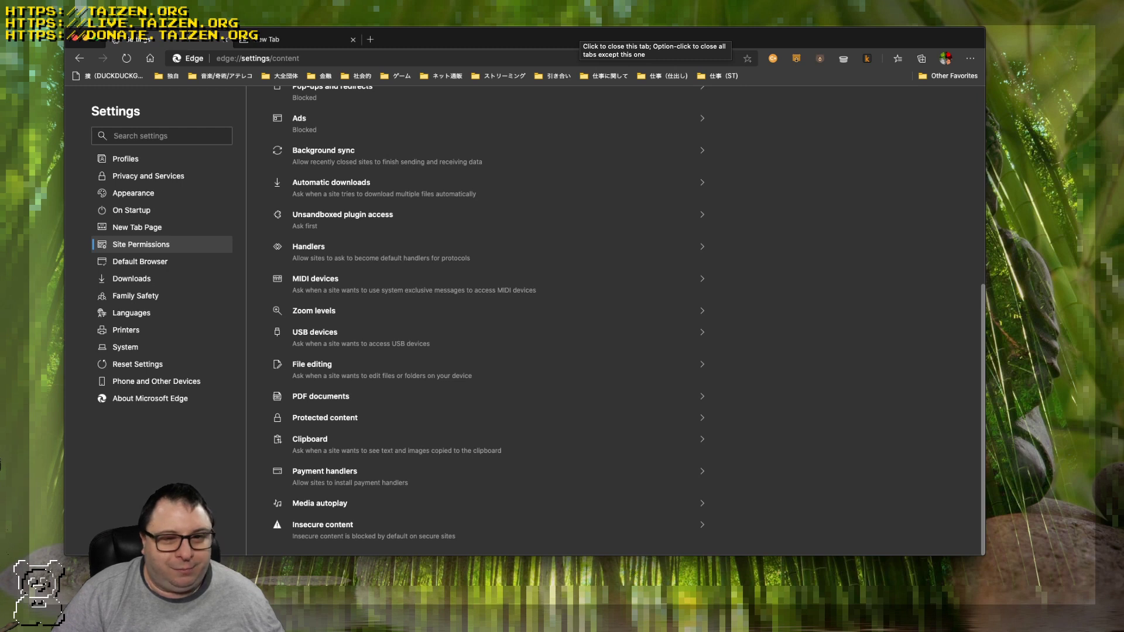
left_click(321, 397)
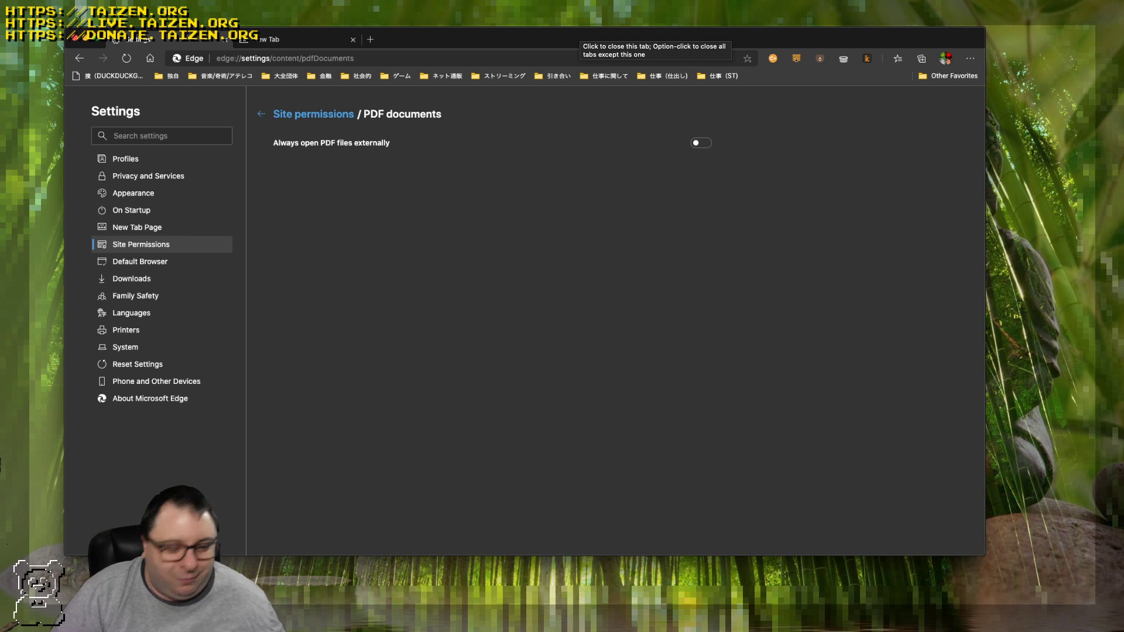
key("super+bracketleft")
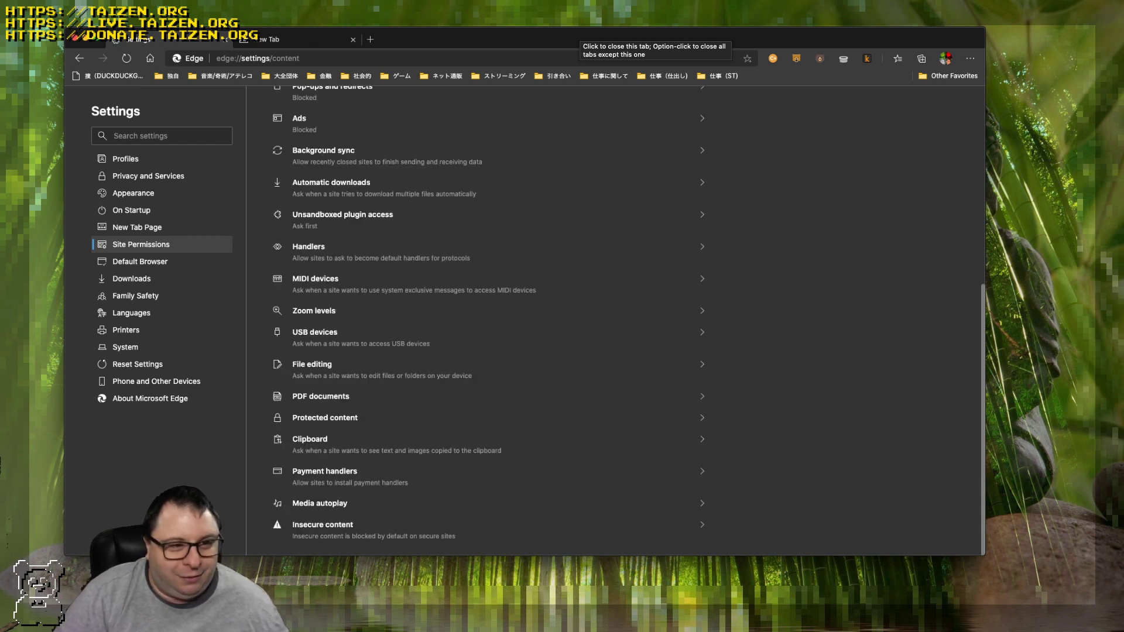
Check the Protected content and Payment handlers site permissions, returning to the permissions list after each.
left_click(325, 418)
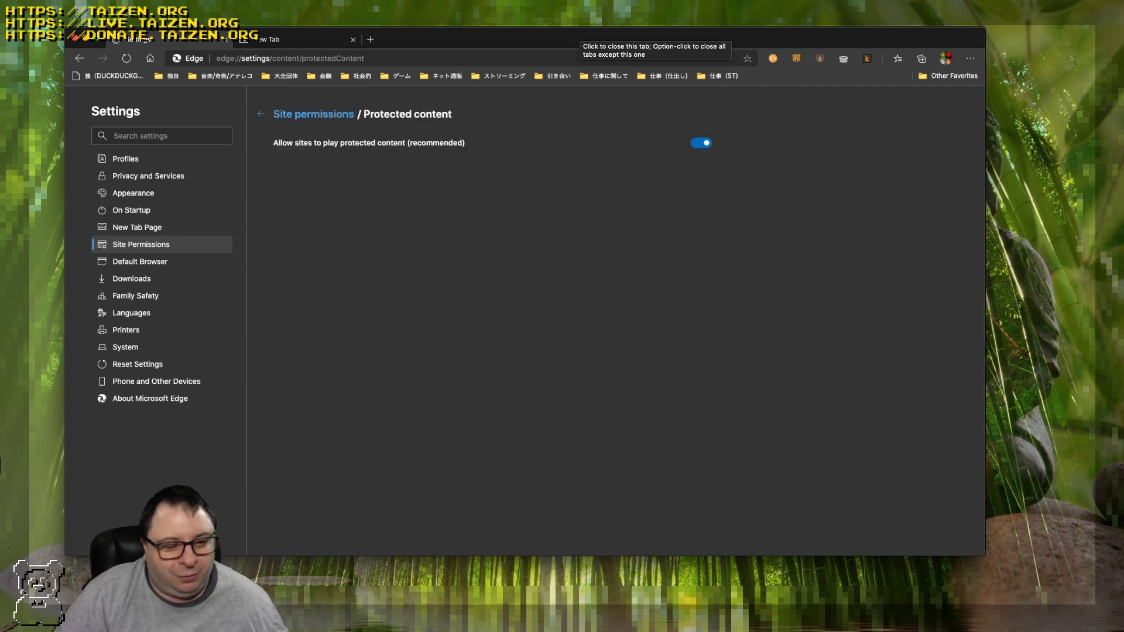
left_click(261, 114)
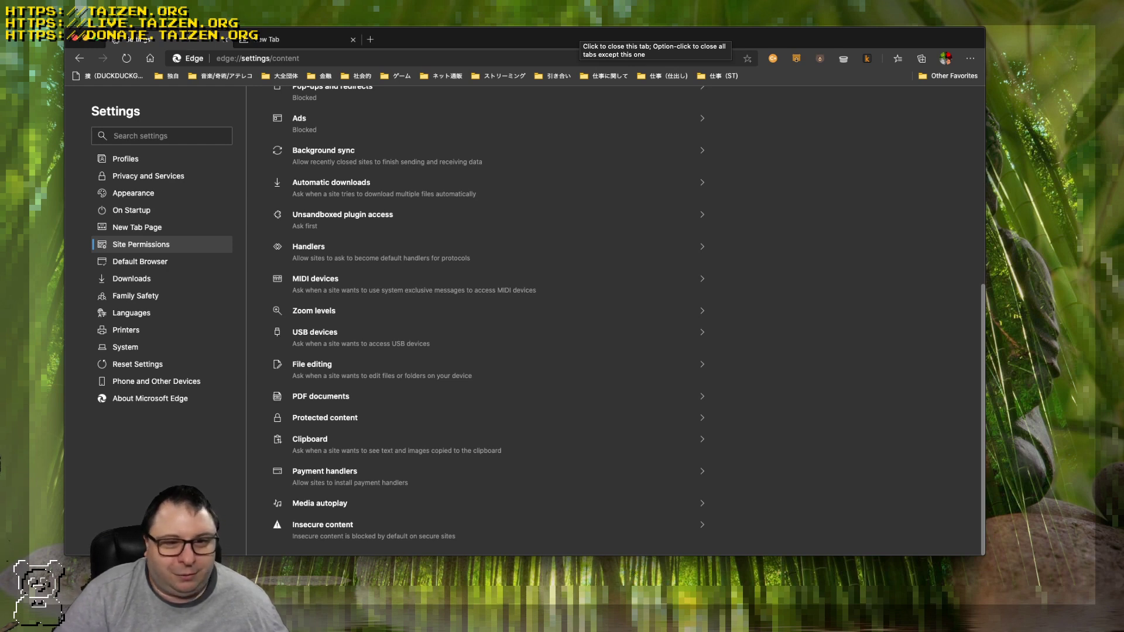
left_click(324, 471)
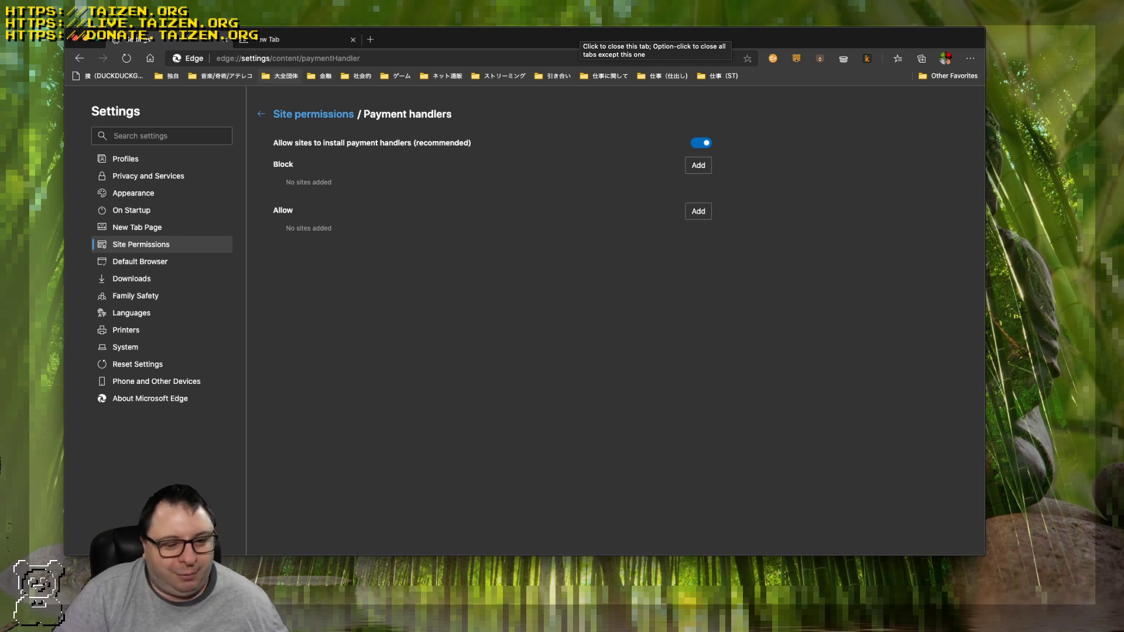
left_click(261, 113)
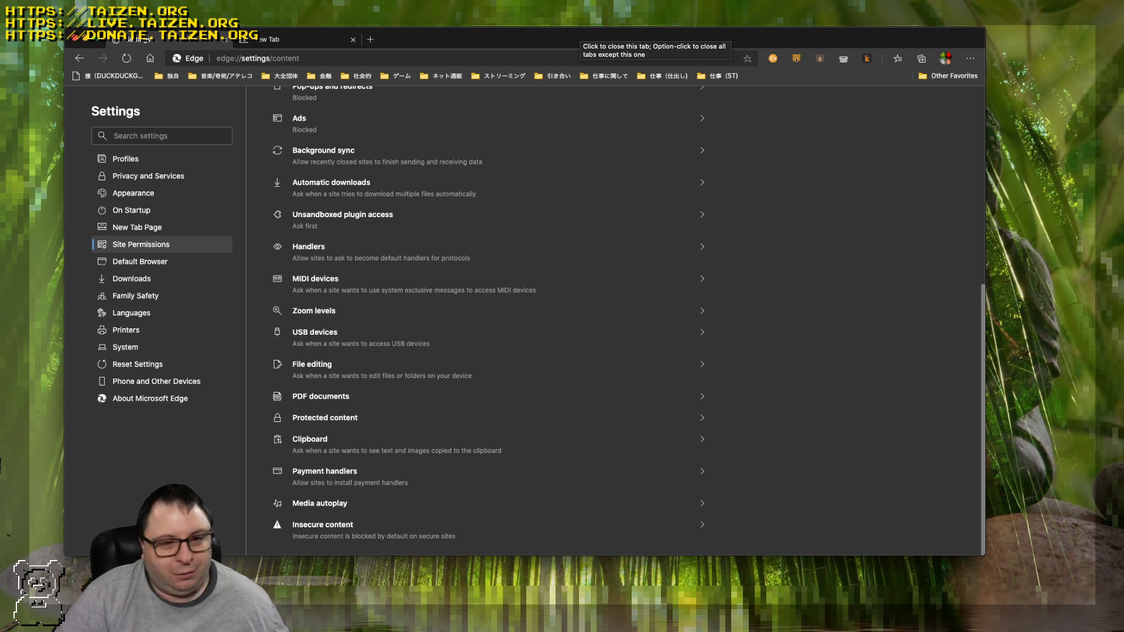
Check the sites blocked and allowed under Insecure content, and skim the whole site permissions list again.
left_click(323, 524)
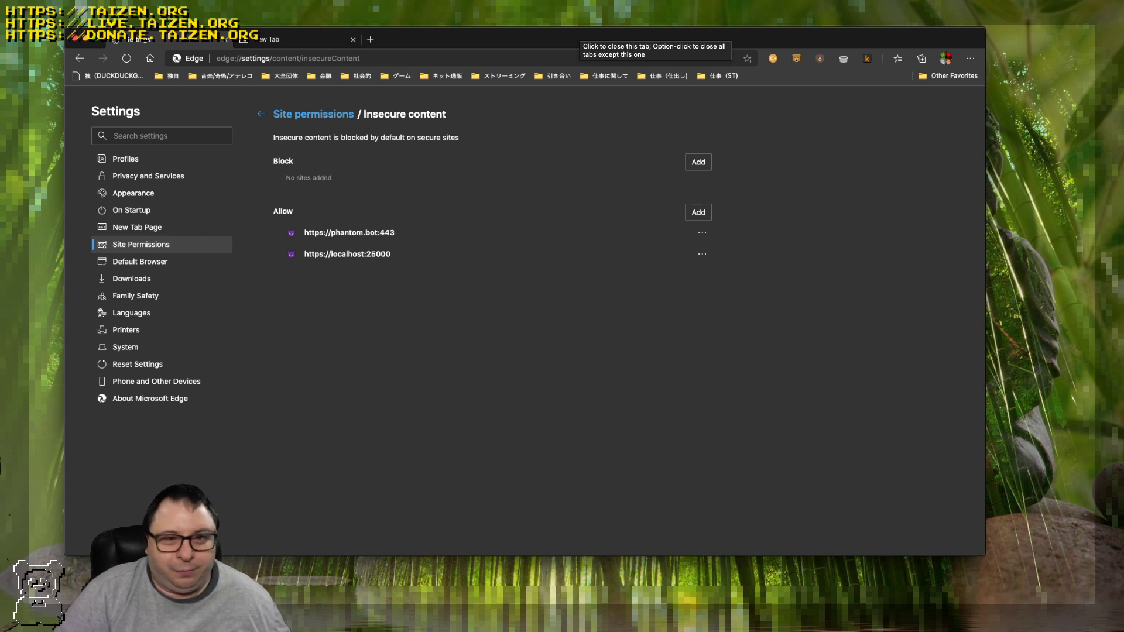
left_click(261, 113)
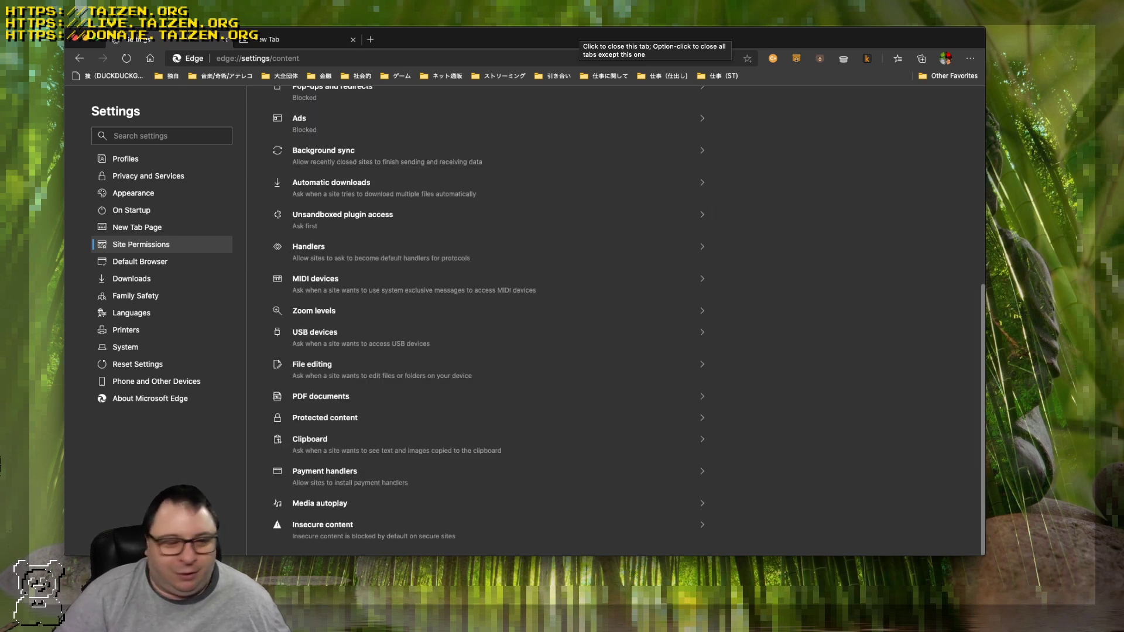
scroll(629, 322, "up", 6)
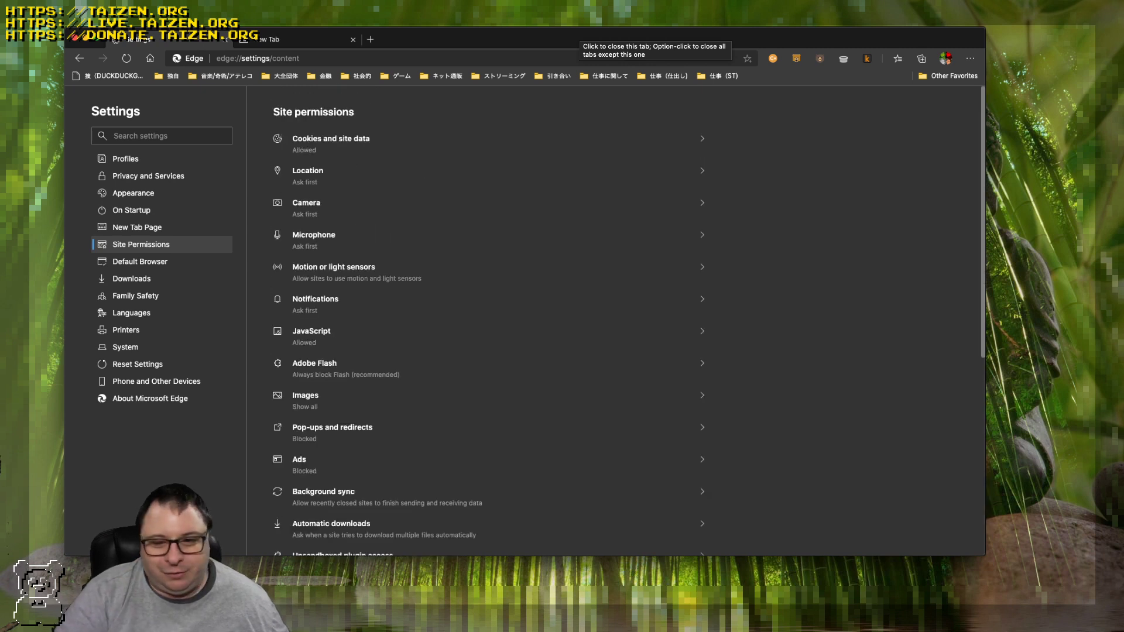
scroll(612, 320, "down", 6)
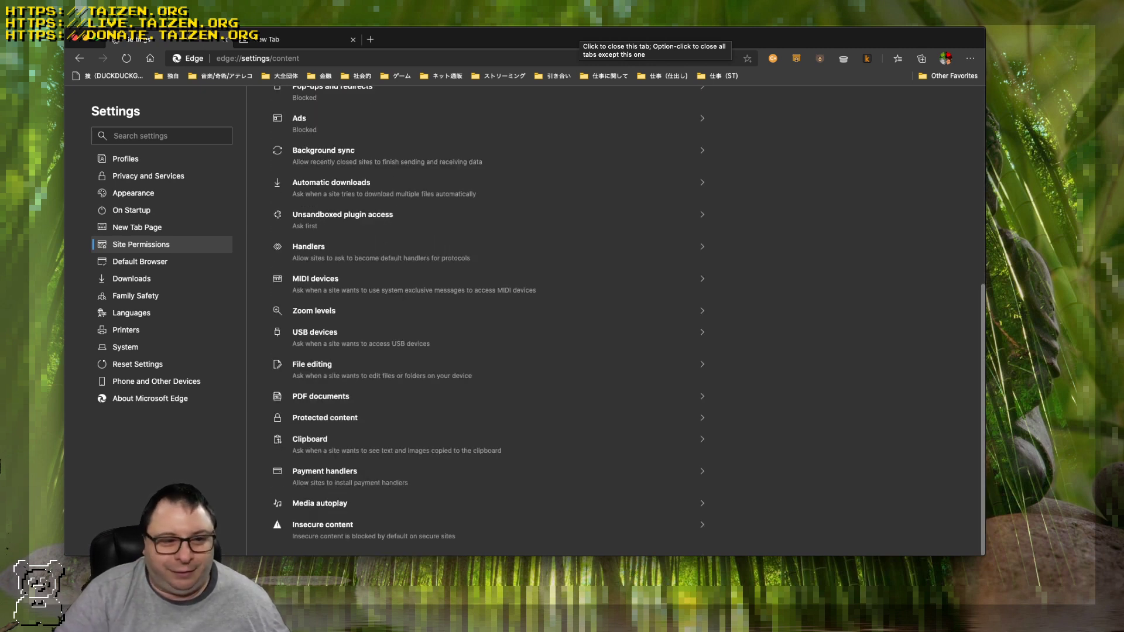
scroll(611, 321, "up", 6)
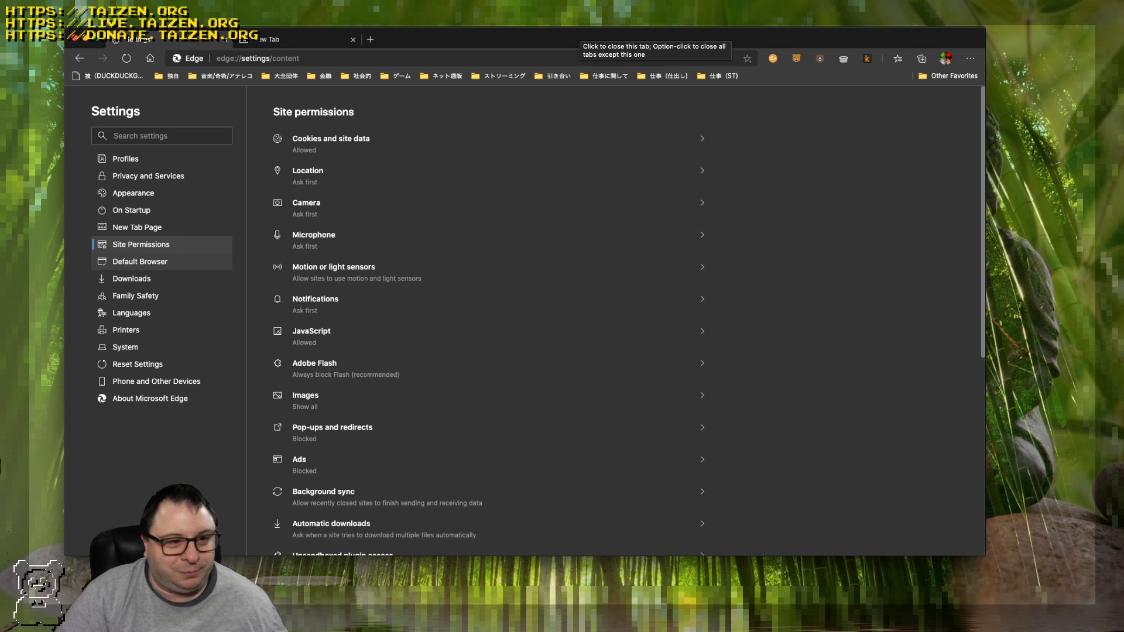
Review the Default Browser, Downloads and Family Safety settings pages.
left_click(140, 262)
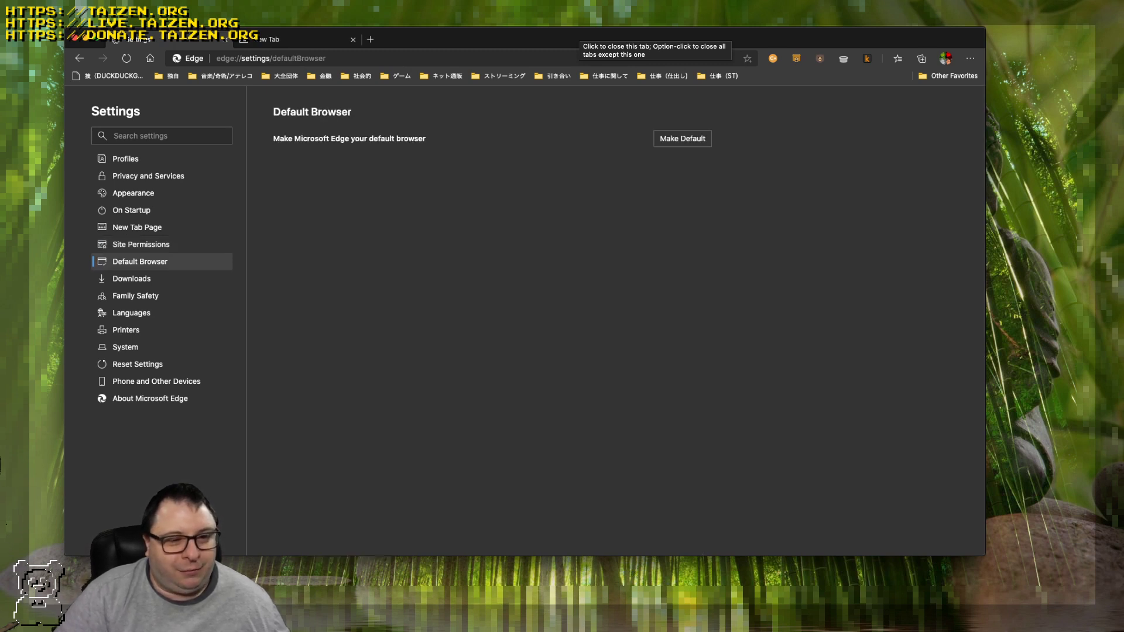
left_click(132, 279)
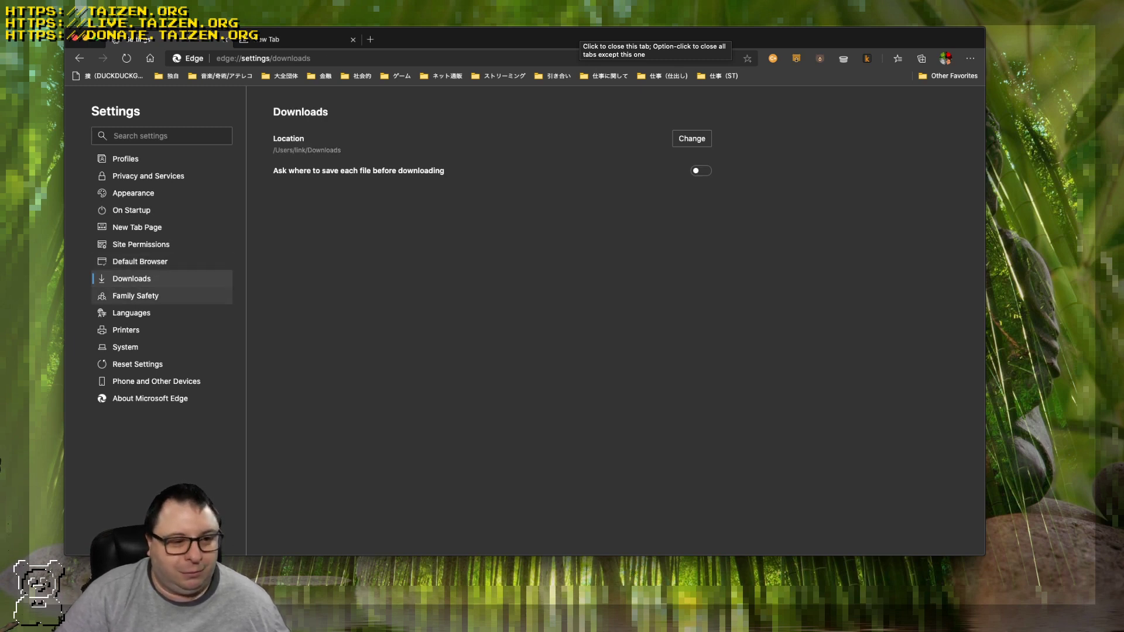
left_click(135, 295)
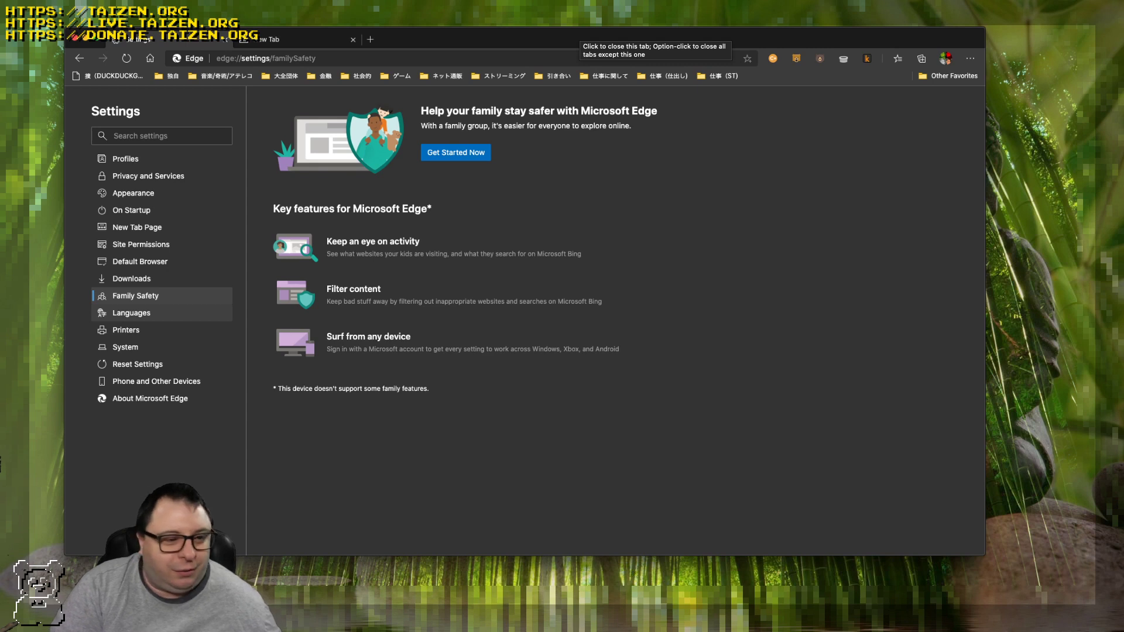
Add Japanese to the preferred languages in the Languages settings.
left_click(131, 313)
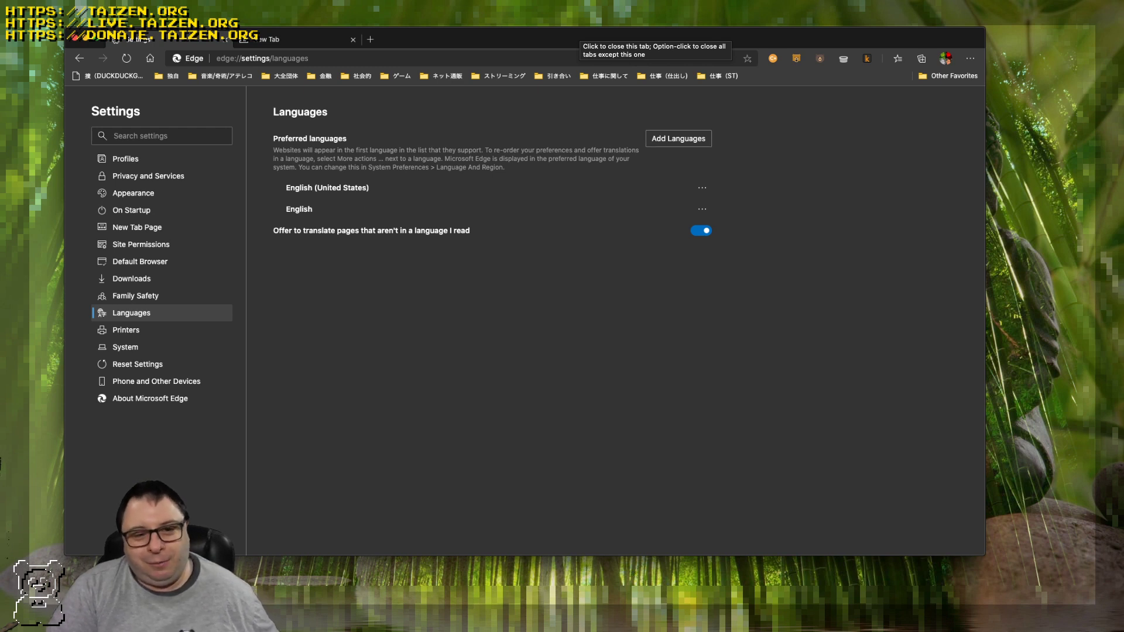
left_click(678, 138)
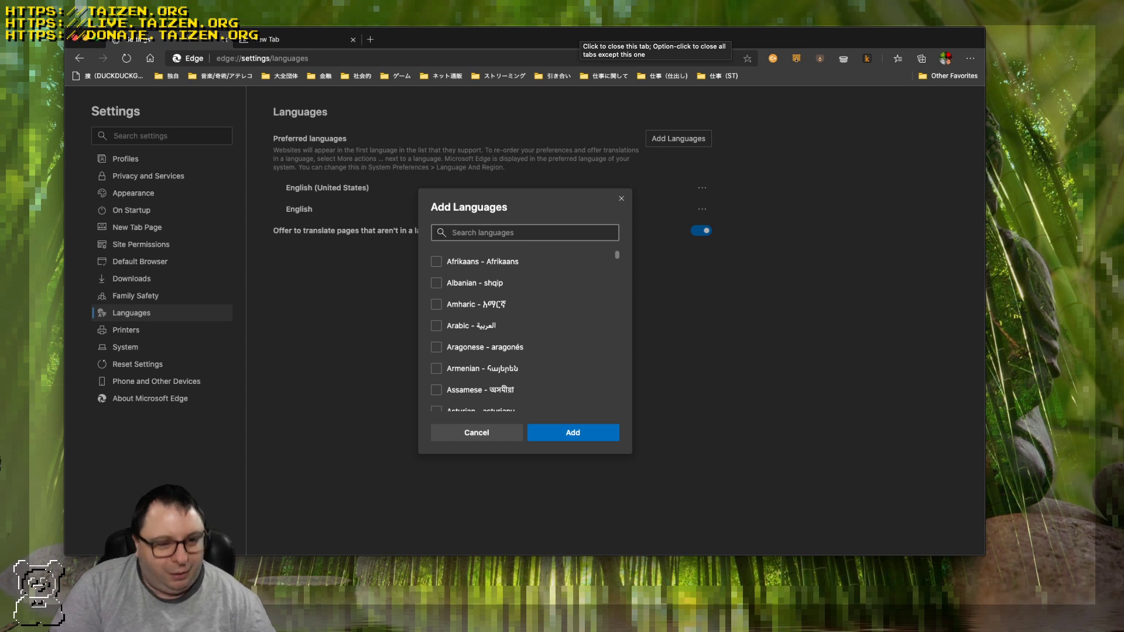
type("Japan")
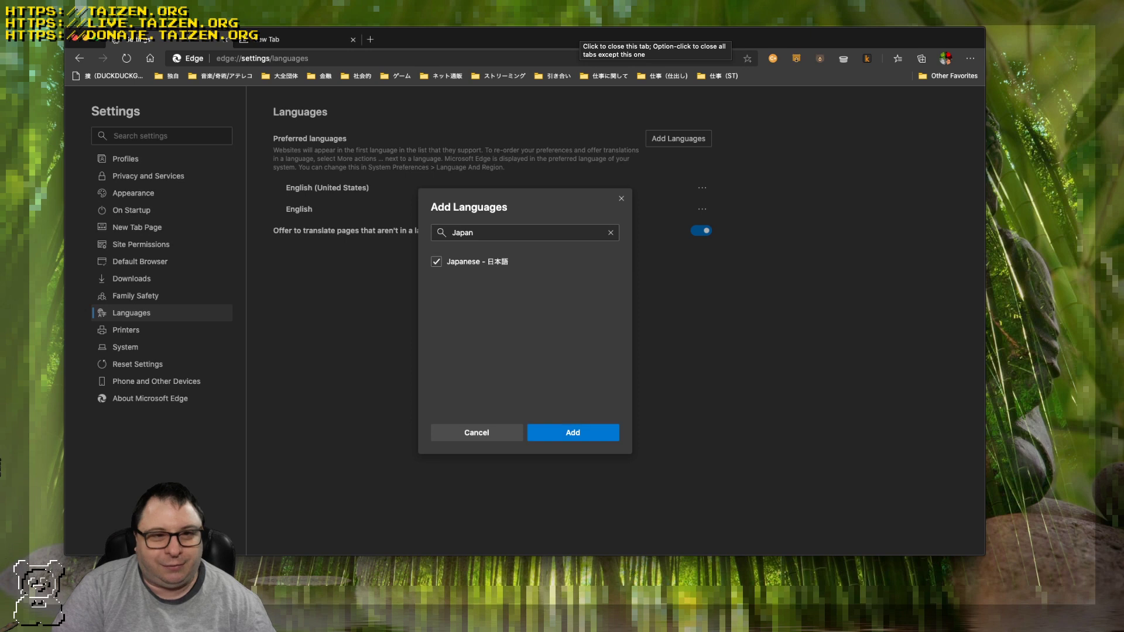
left_click(573, 433)
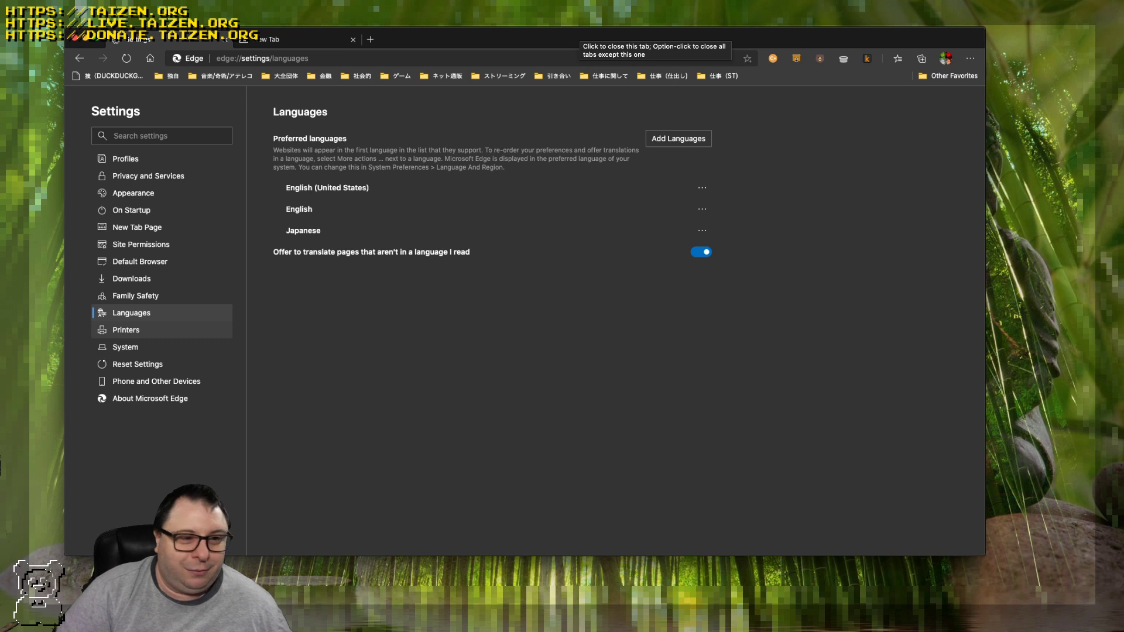
Review the Printers, System, Reset Settings, Phone and Other Devices, and About Microsoft Edge settings pages.
left_click(126, 329)
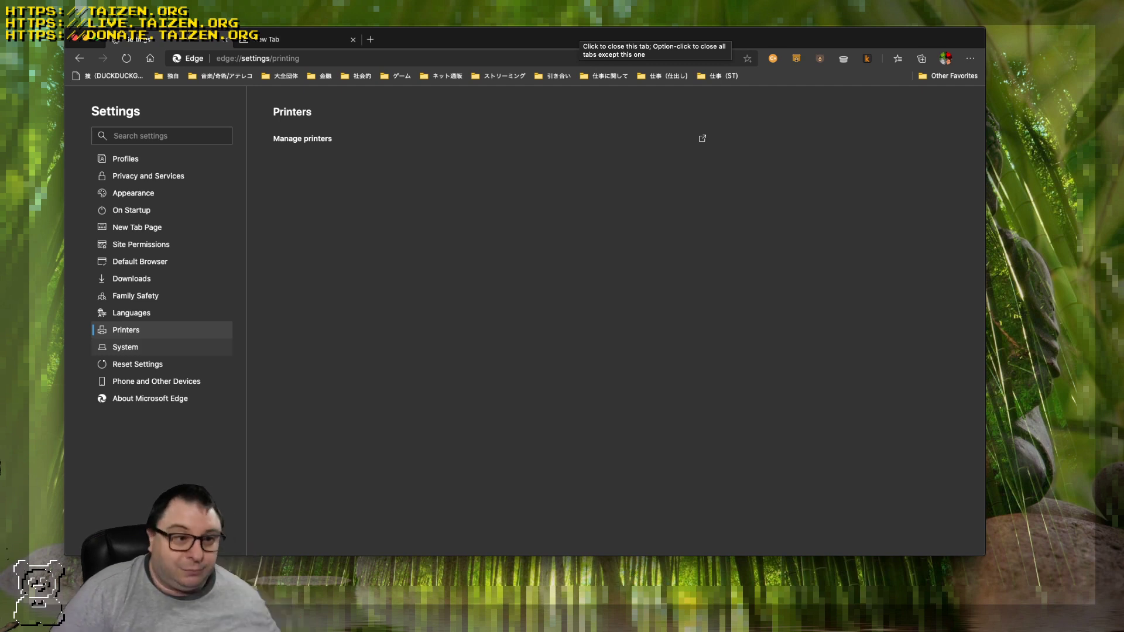
left_click(125, 347)
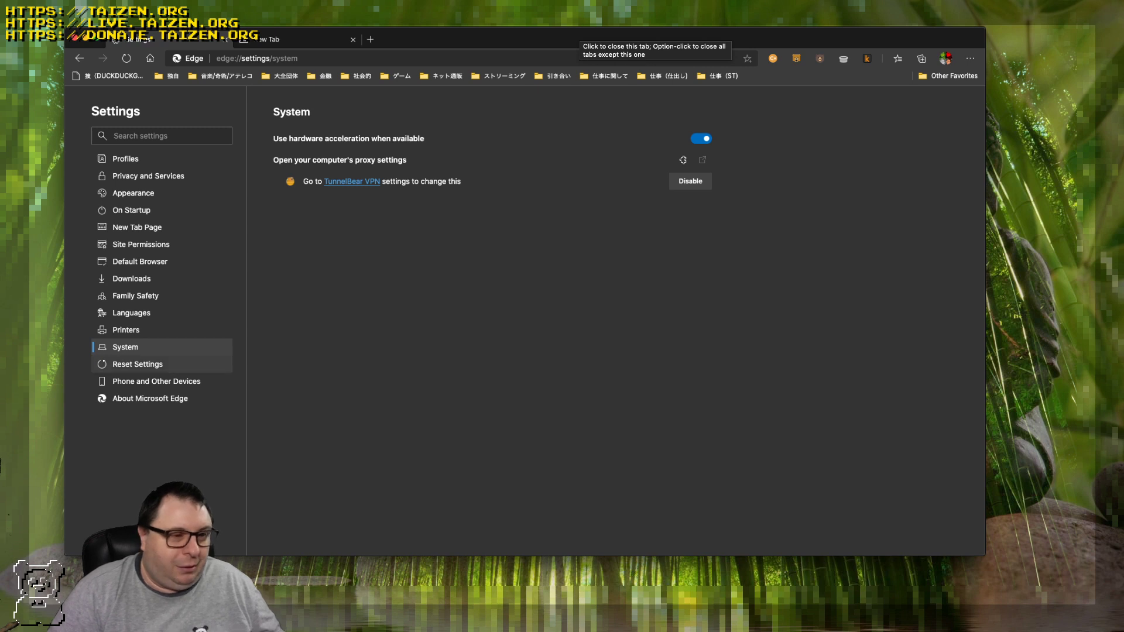
left_click(138, 364)
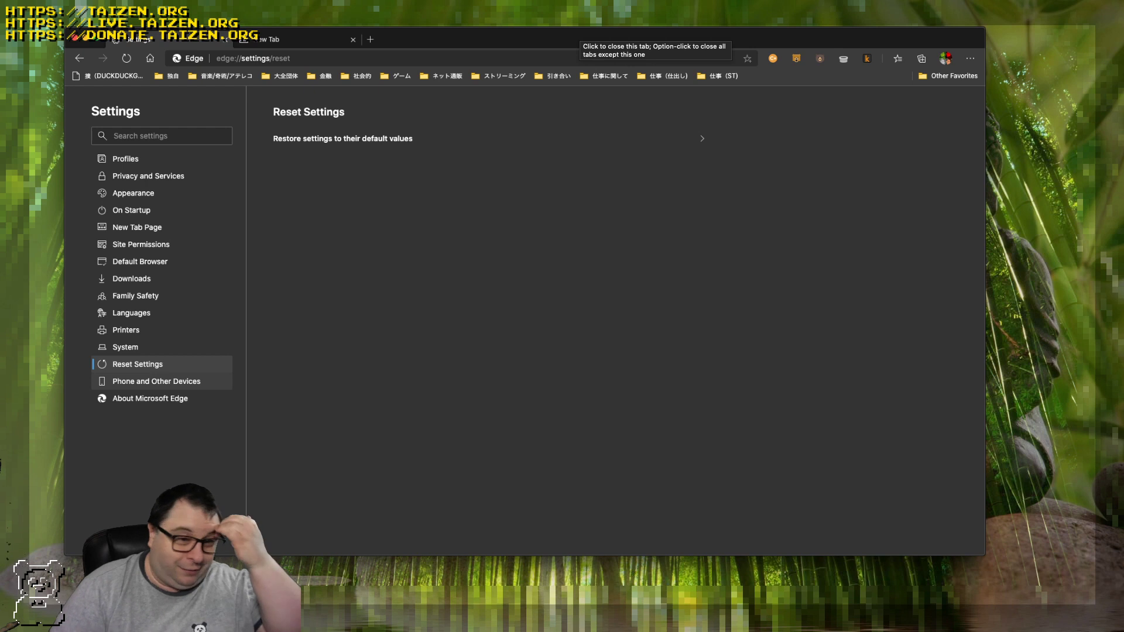
left_click(157, 381)
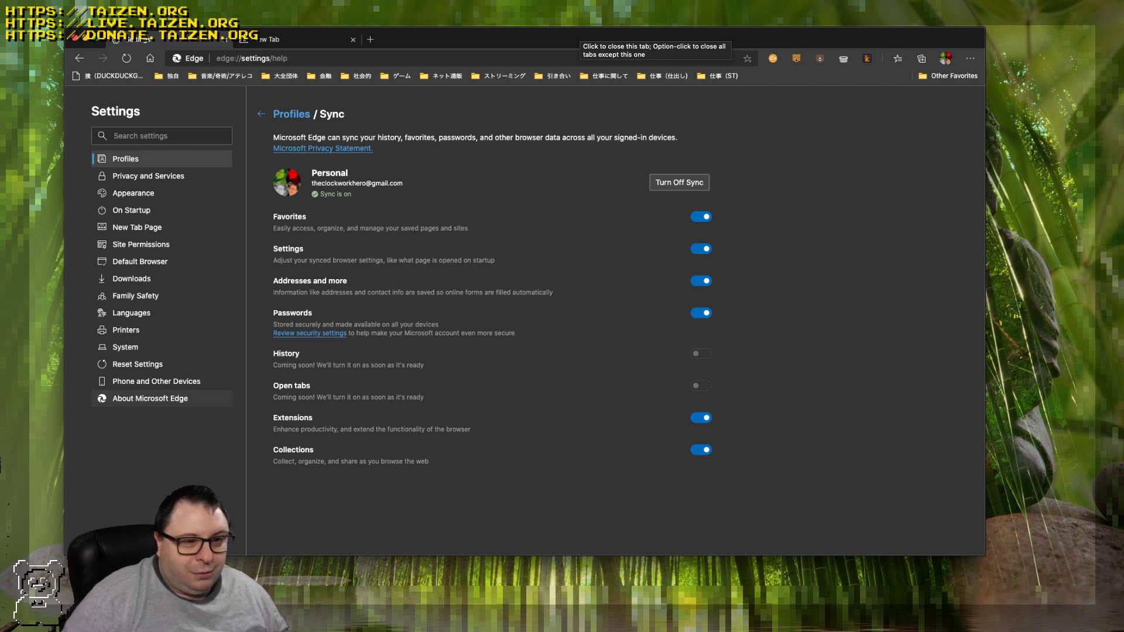
left_click(149, 398)
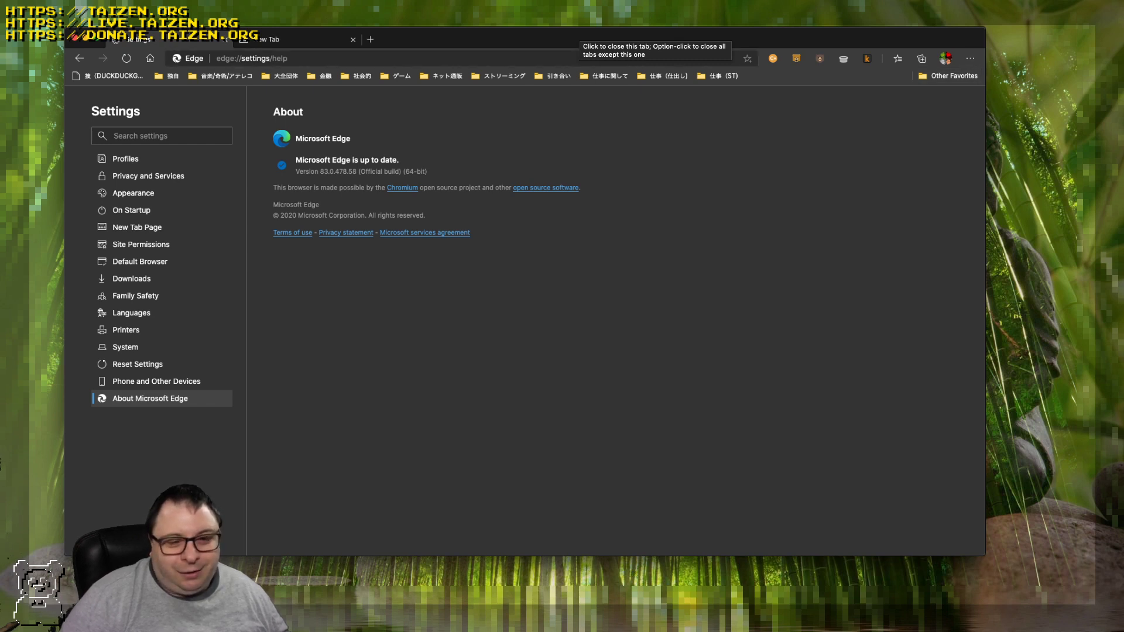
key("ctrl+Tab")
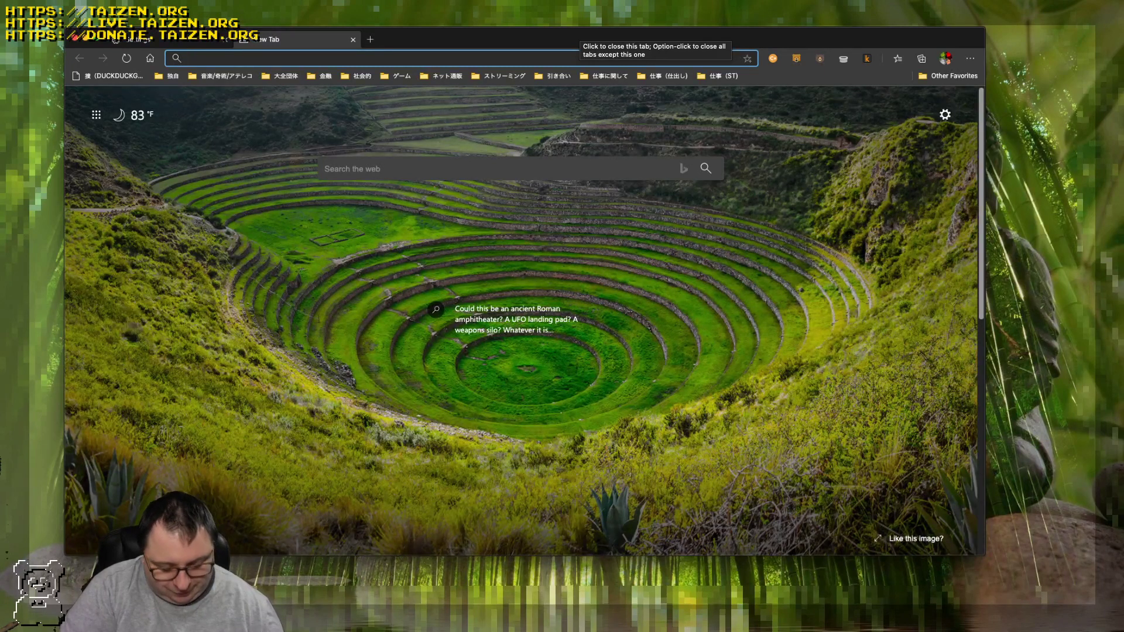
type("google")
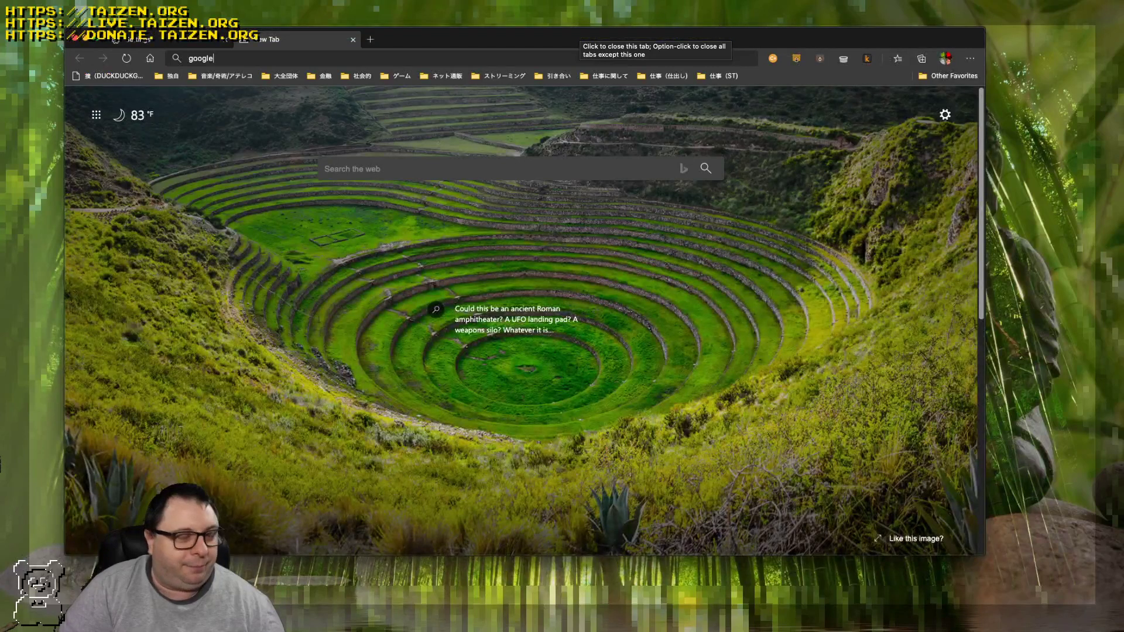
key("BackSpace")
key("BackSpace")
key("BackSpace")
key("BackSpace")
key("BackSpace")
key("BackSpace")
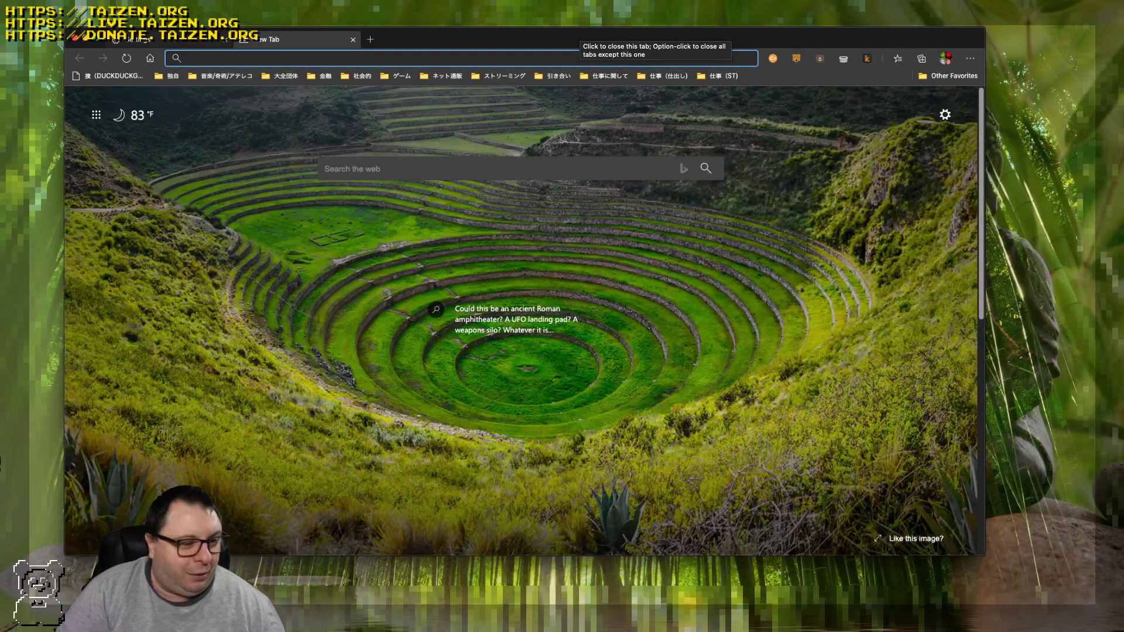
Return to Edge's settings and view the profile's account, sync, password and payment options.
key("ctrl+shift+Tab")
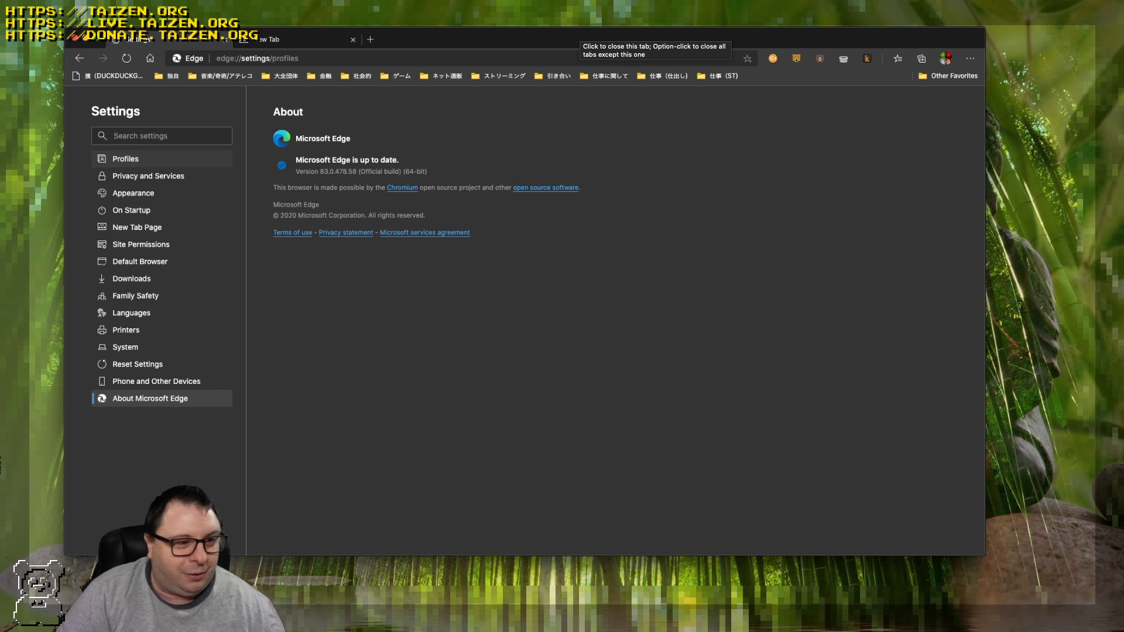
left_click(125, 159)
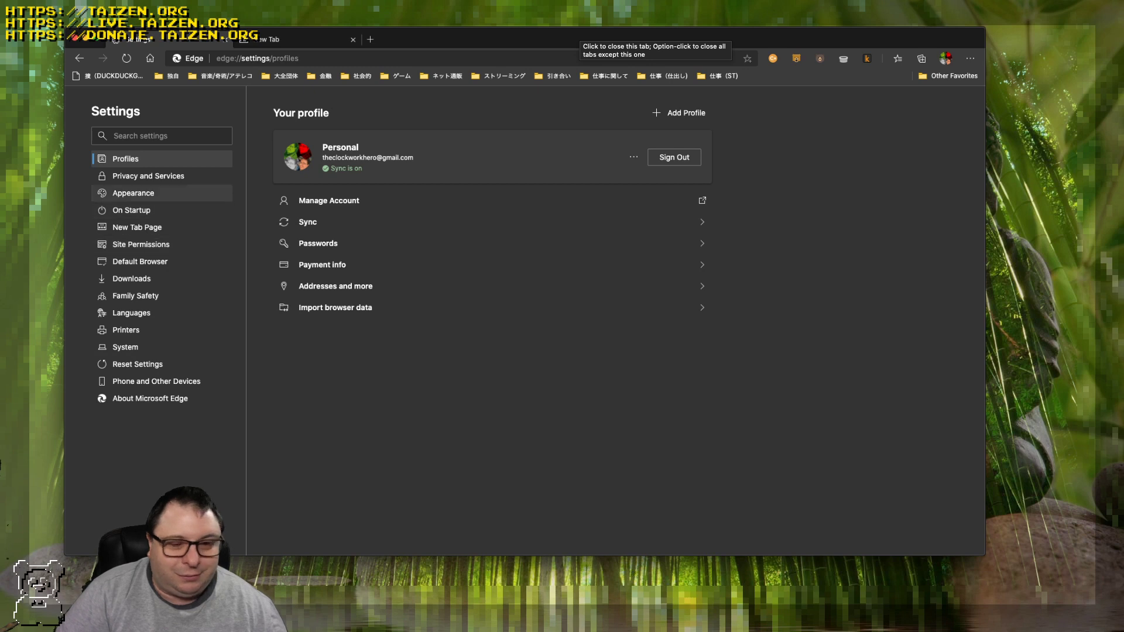
Review the Privacy and Services, Appearance, On Startup and New Tab Page settings pages.
left_click(148, 176)
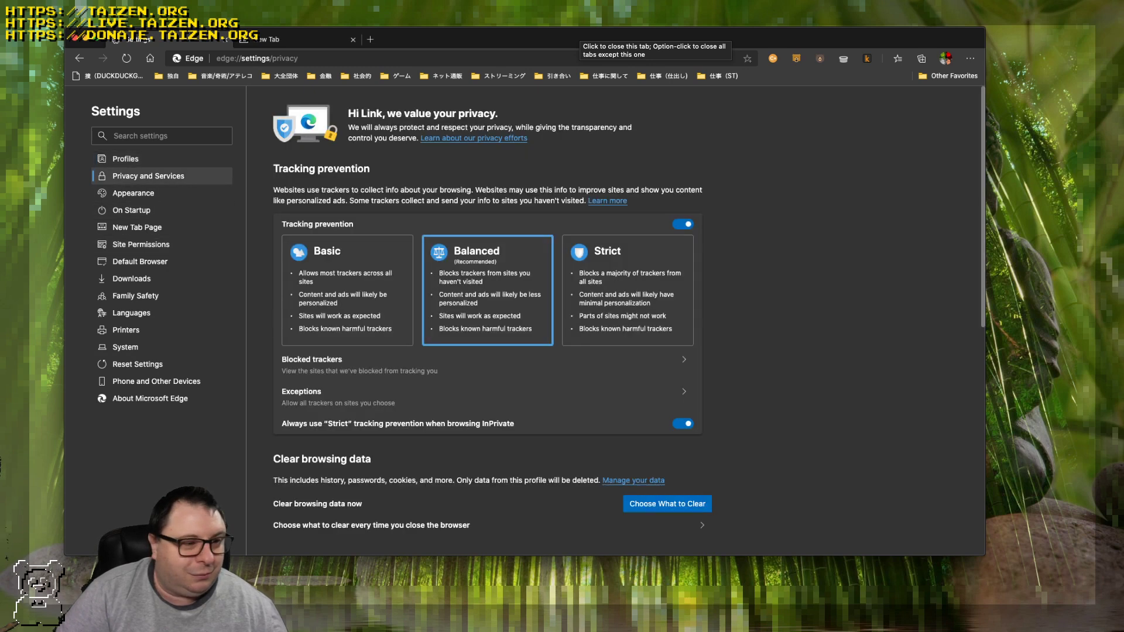
scroll(152, 229, "down", 10)
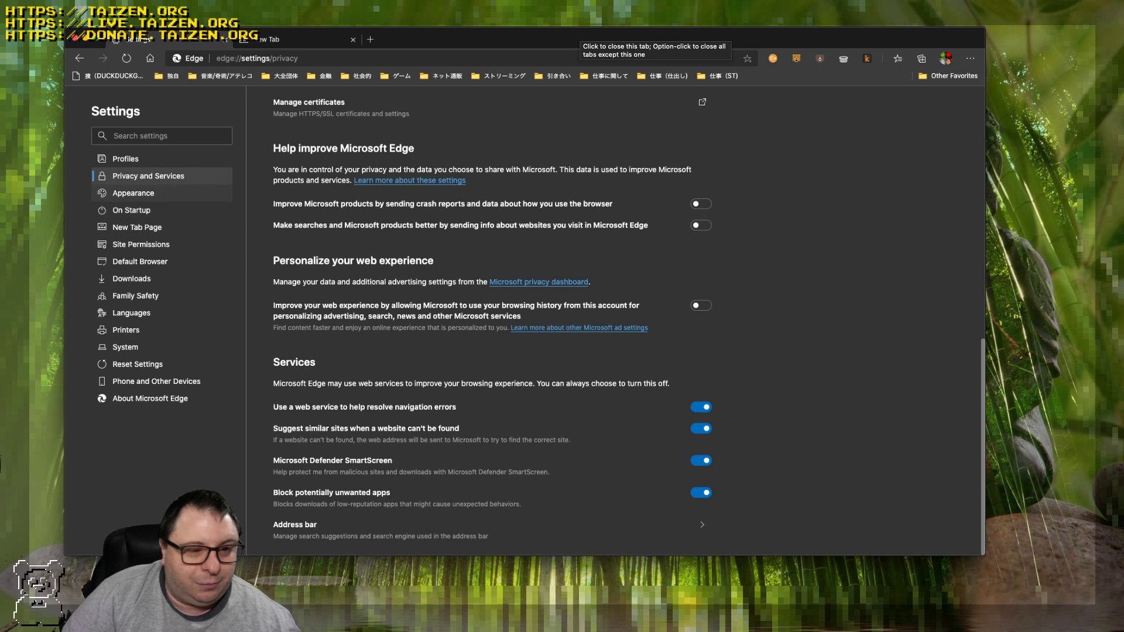
left_click(133, 193)
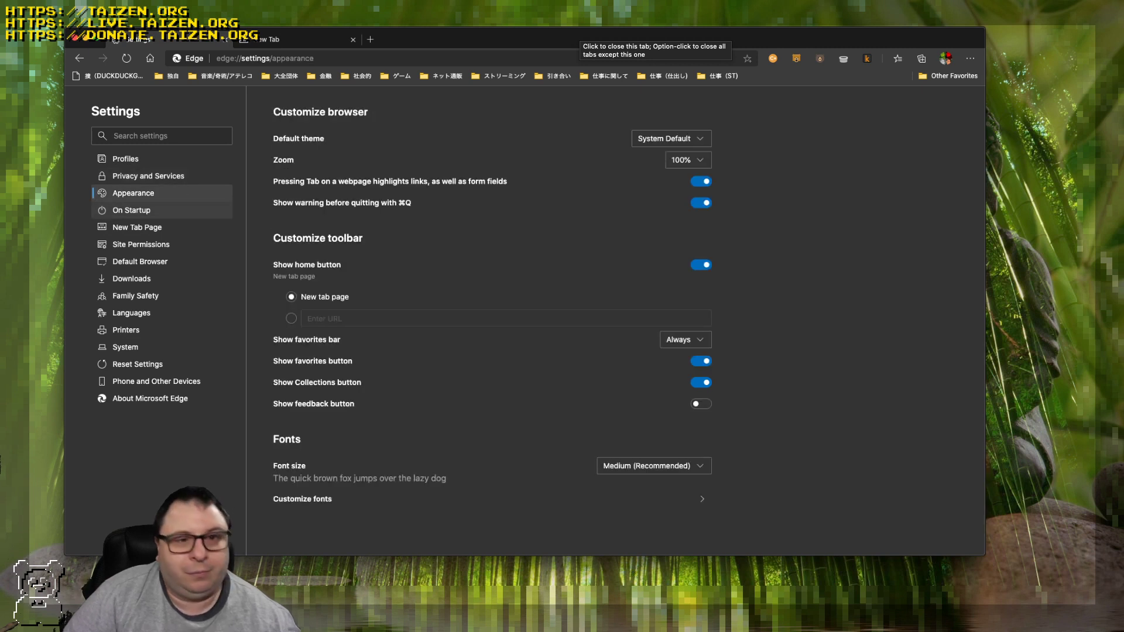
left_click(131, 209)
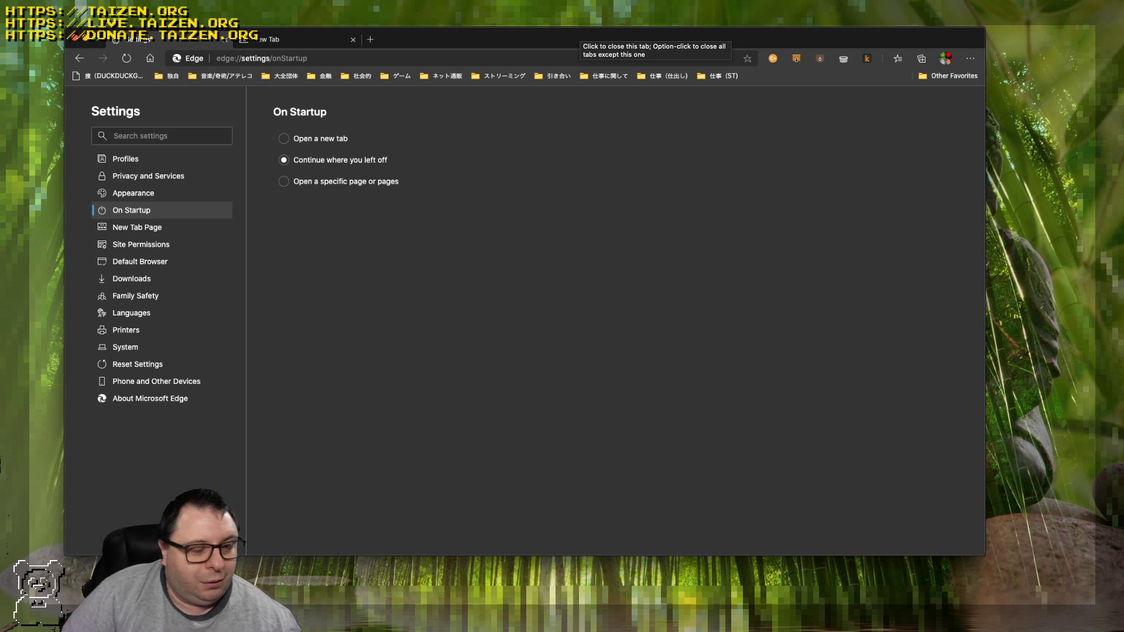
left_click(137, 227)
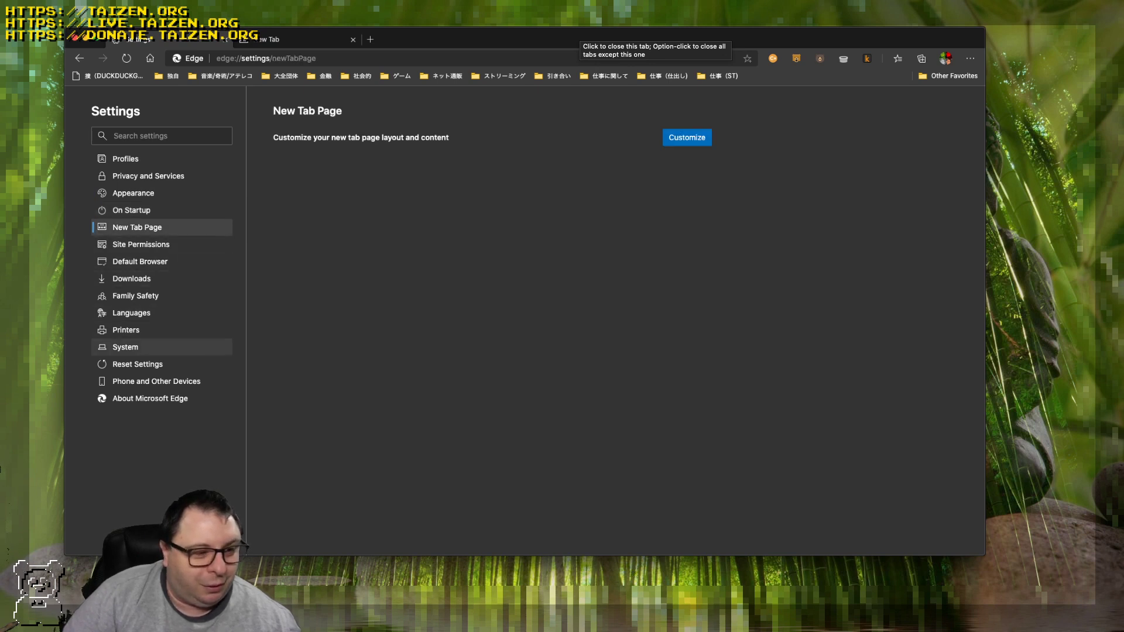
Review the System, Downloads, Default Browser and Site Permissions settings pages, reading the permissions through to Insecure content.
left_click(126, 348)
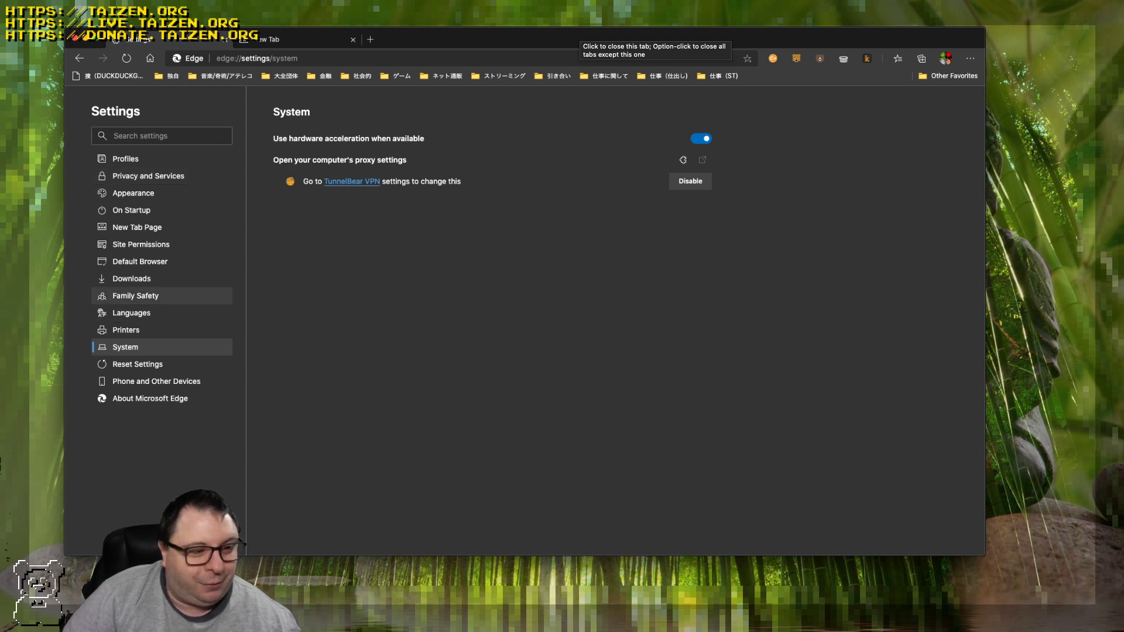
left_click(135, 296)
left_click(131, 279)
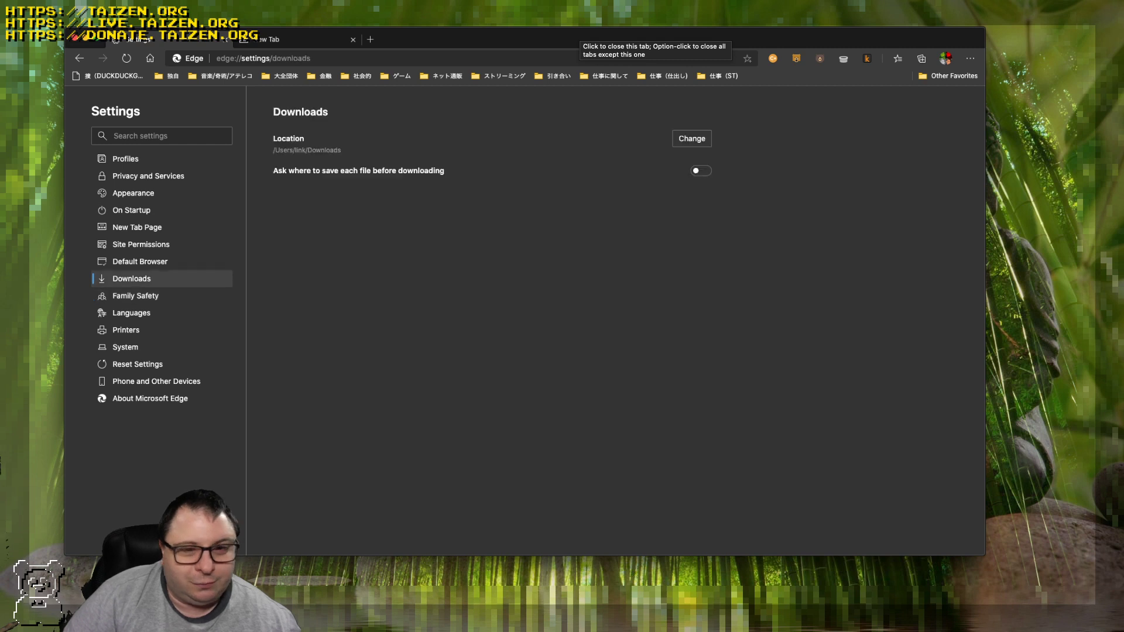
left_click(140, 261)
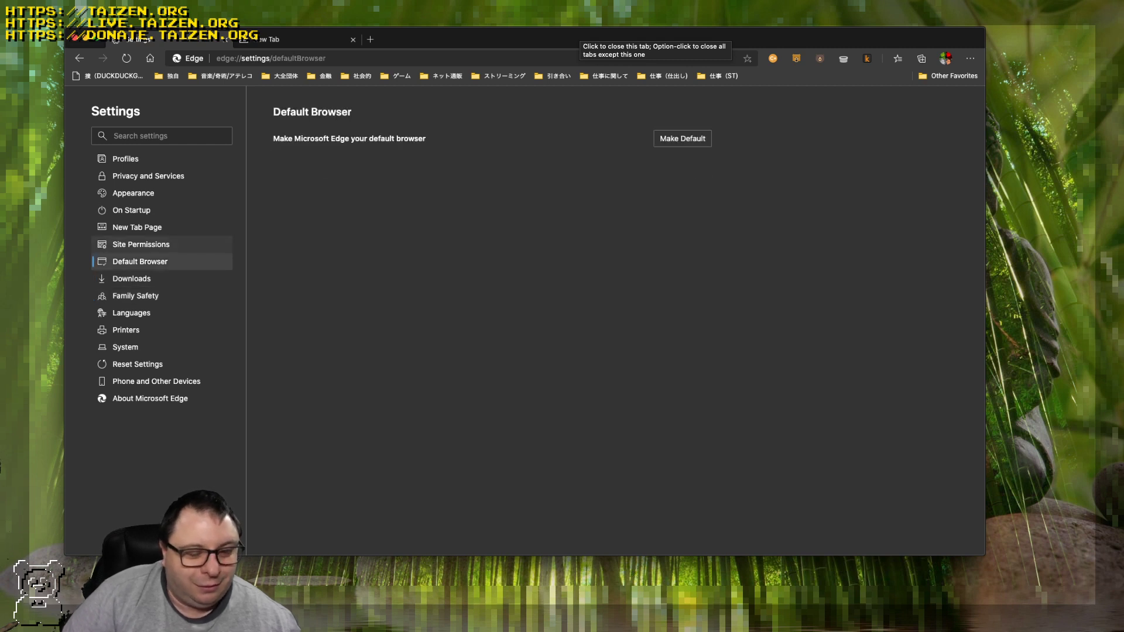
left_click(141, 244)
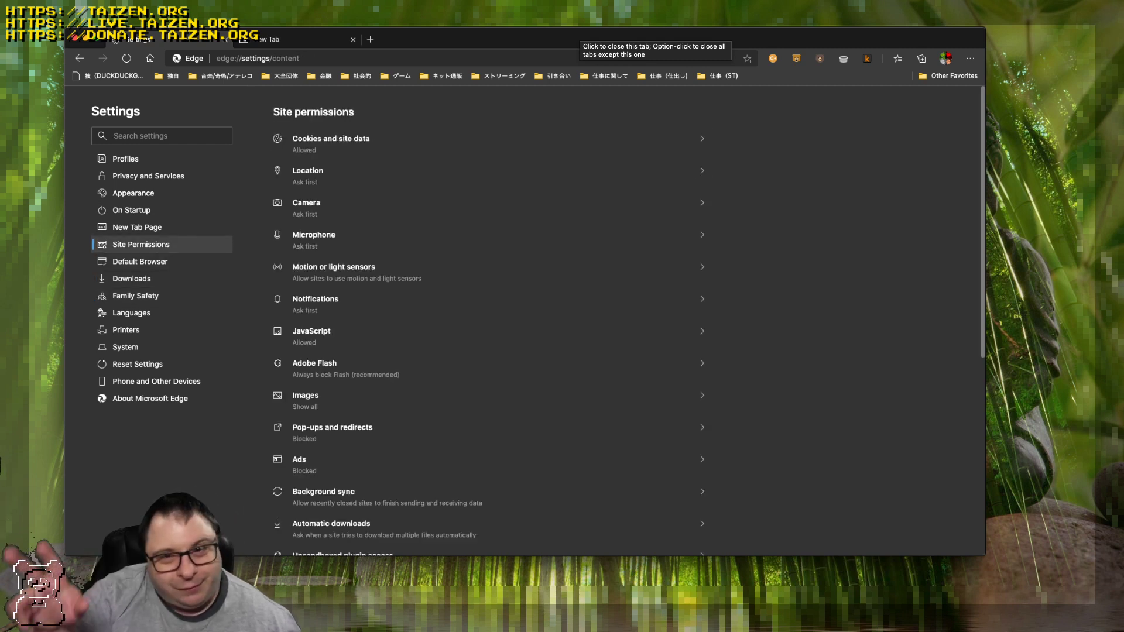
scroll(486, 322, "down", 5)
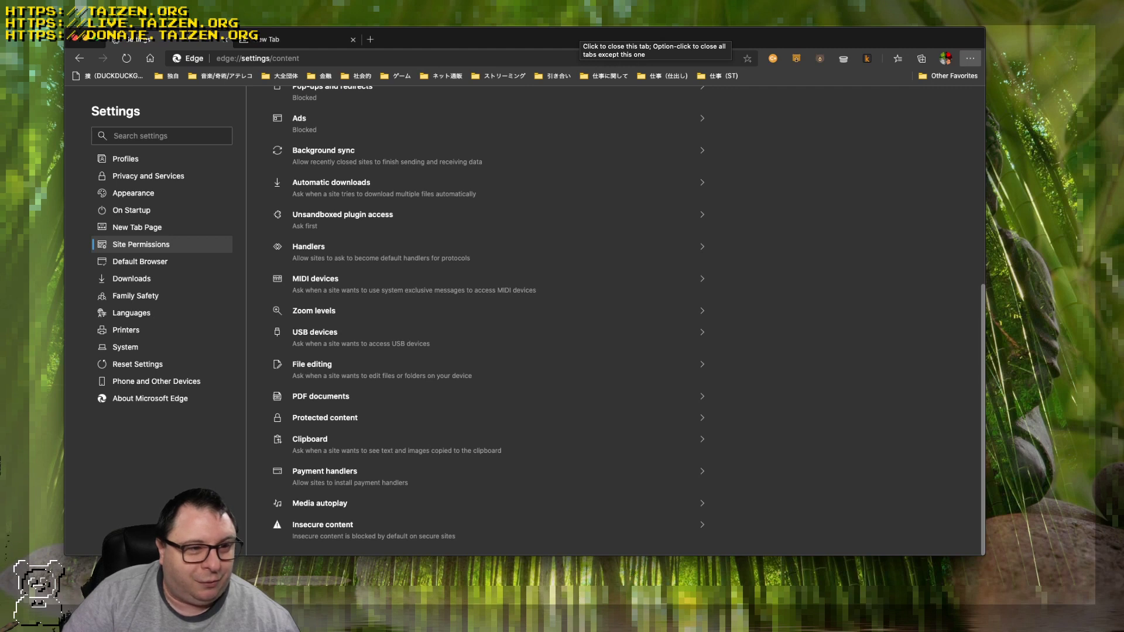
Switch to the New Tab page and search for "buddhism" from the address bar.
key("ctrl+Tab")
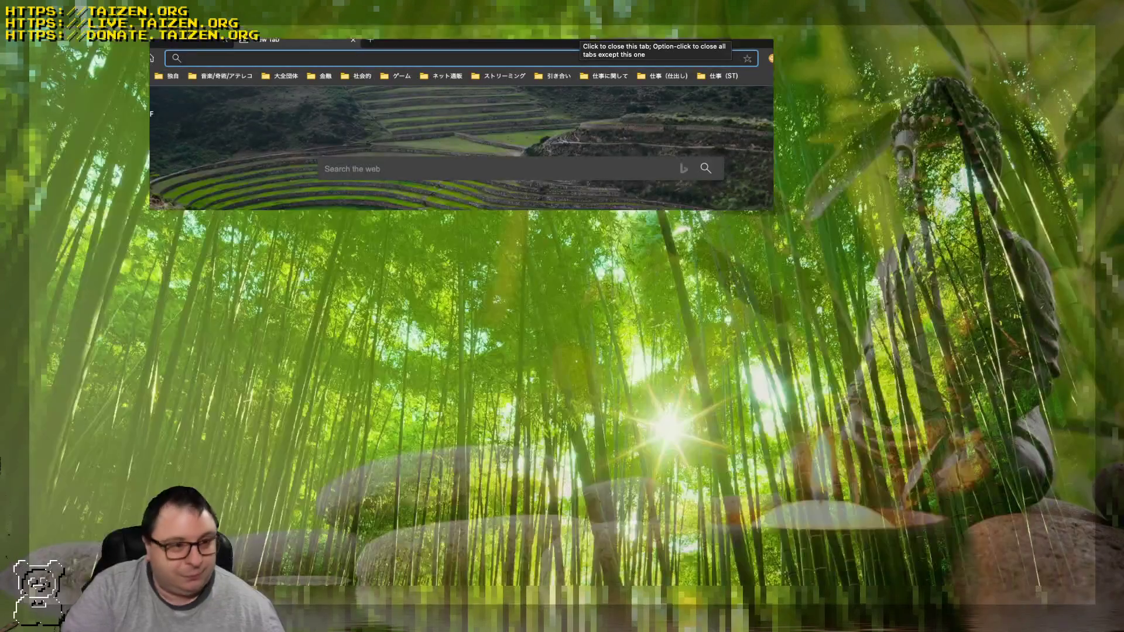
type("buddhism")
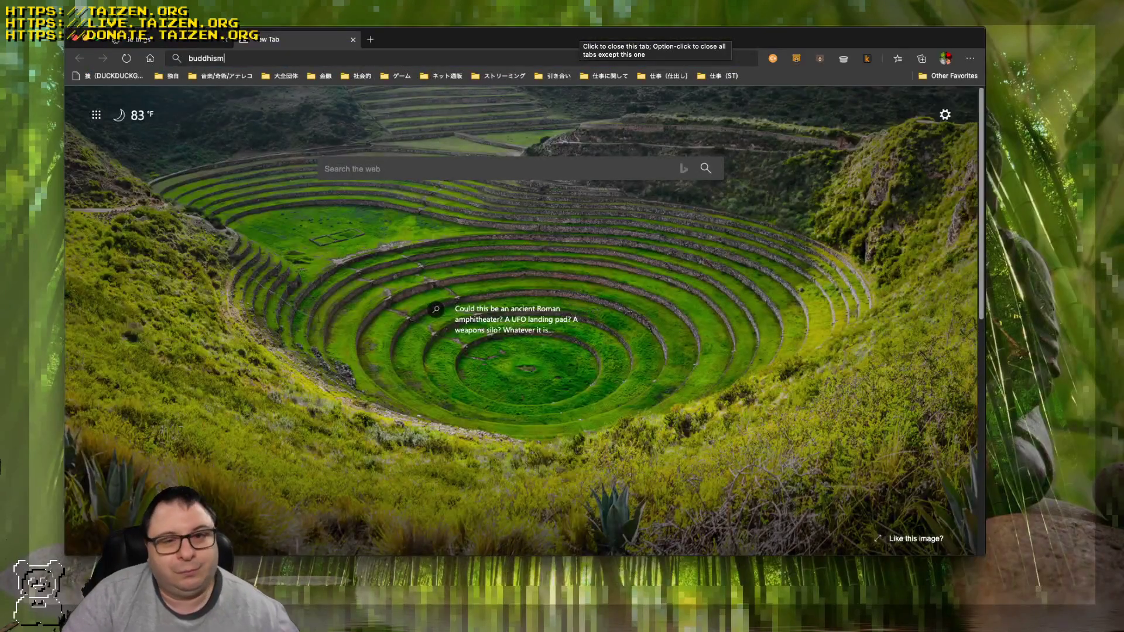
key("Return")
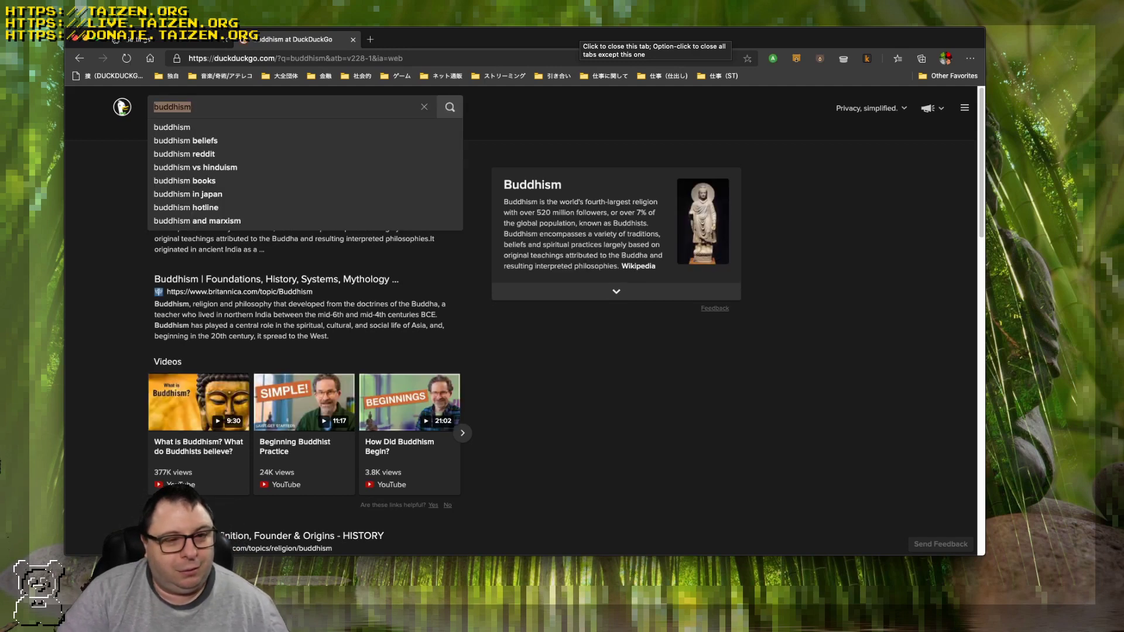
Open a new tab and search for "buddhism" with the page's own Bing search box.
left_click(370, 39)
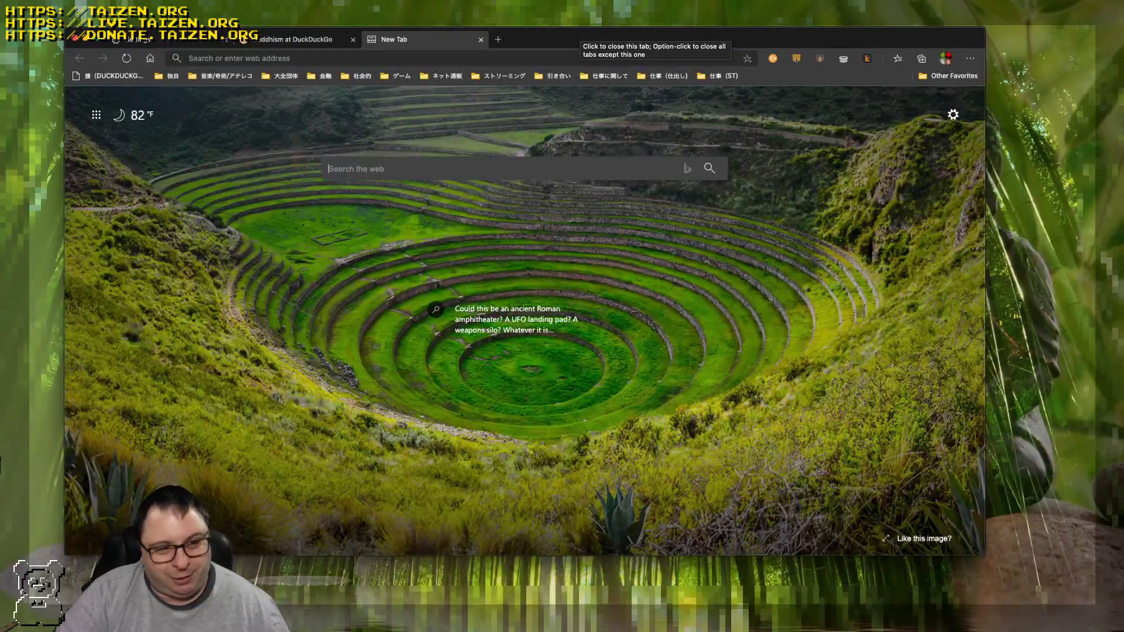
type("buddhism")
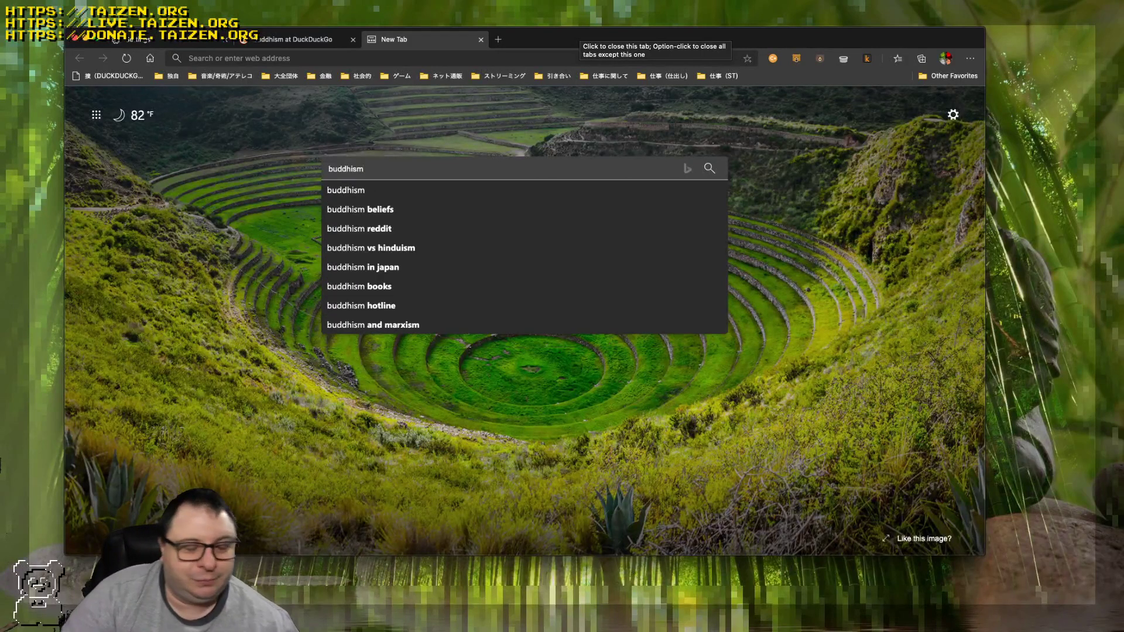
key("Return")
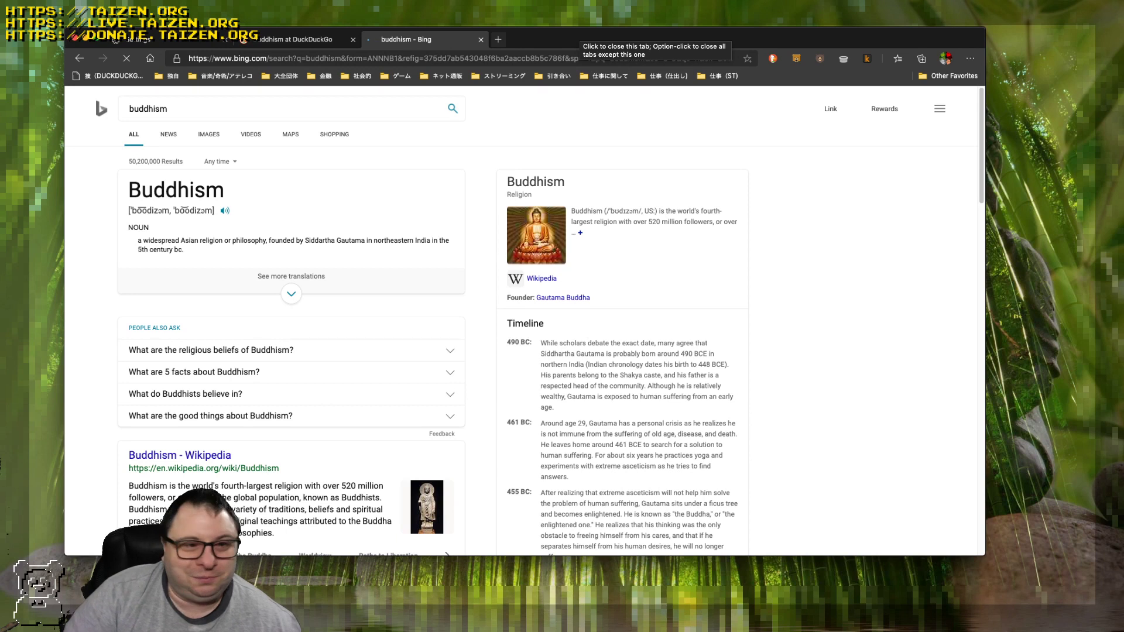
Open another new tab, return to the Site Permissions settings page and close its tab.
left_click(498, 39)
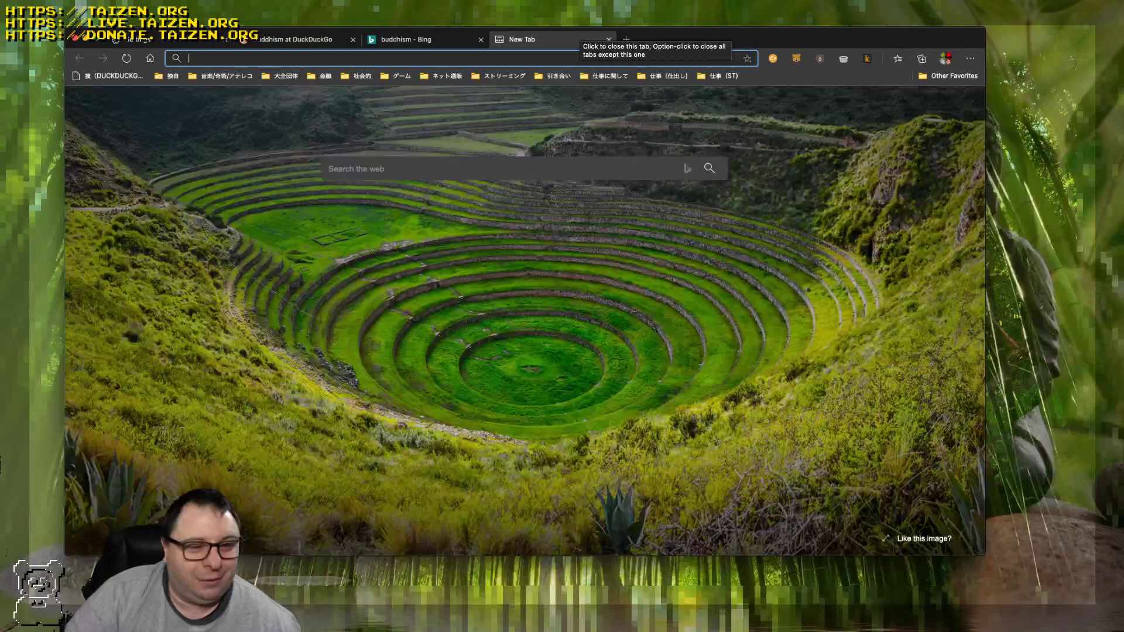
type("edge://settings/content")
key("Return")
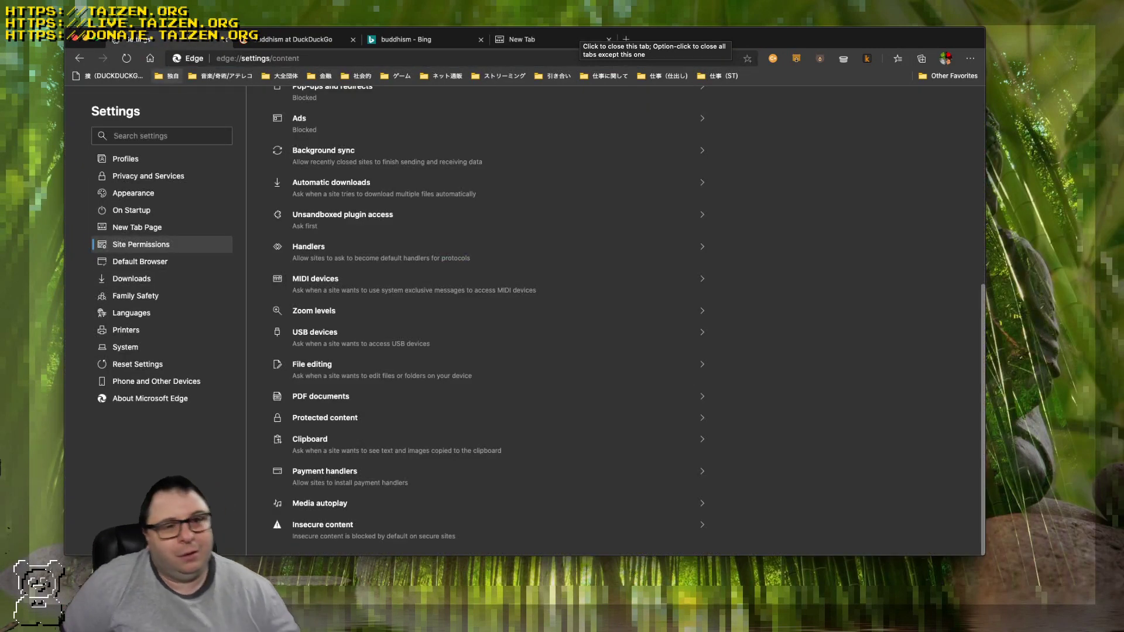
left_click(224, 39)
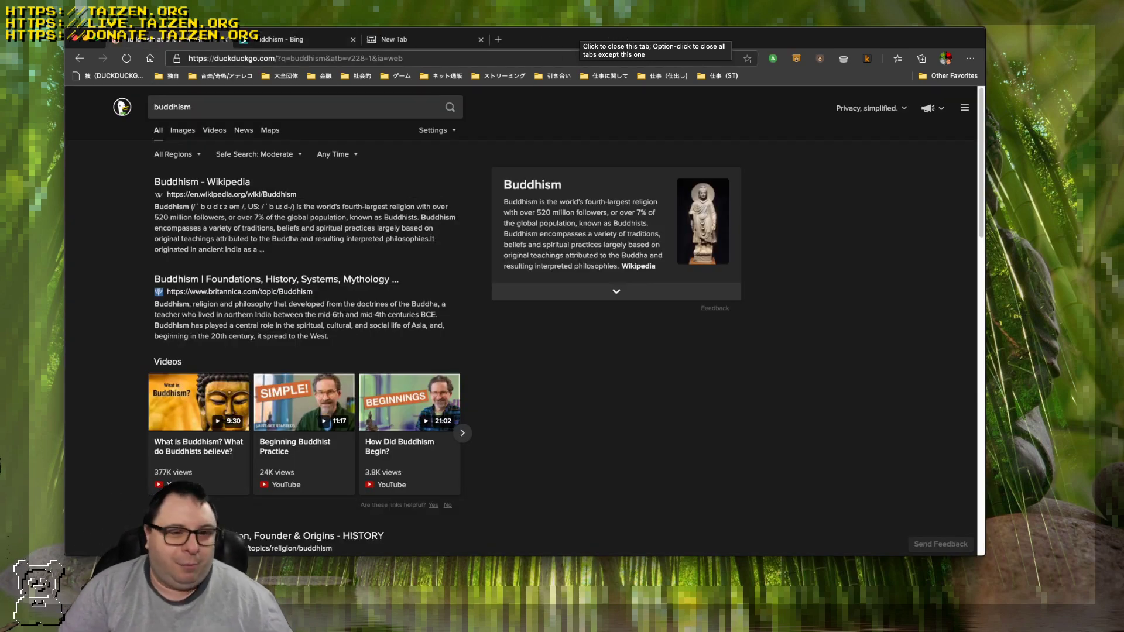
Open a new tab and briefly show the developer tools on it before closing them.
key("super+t")
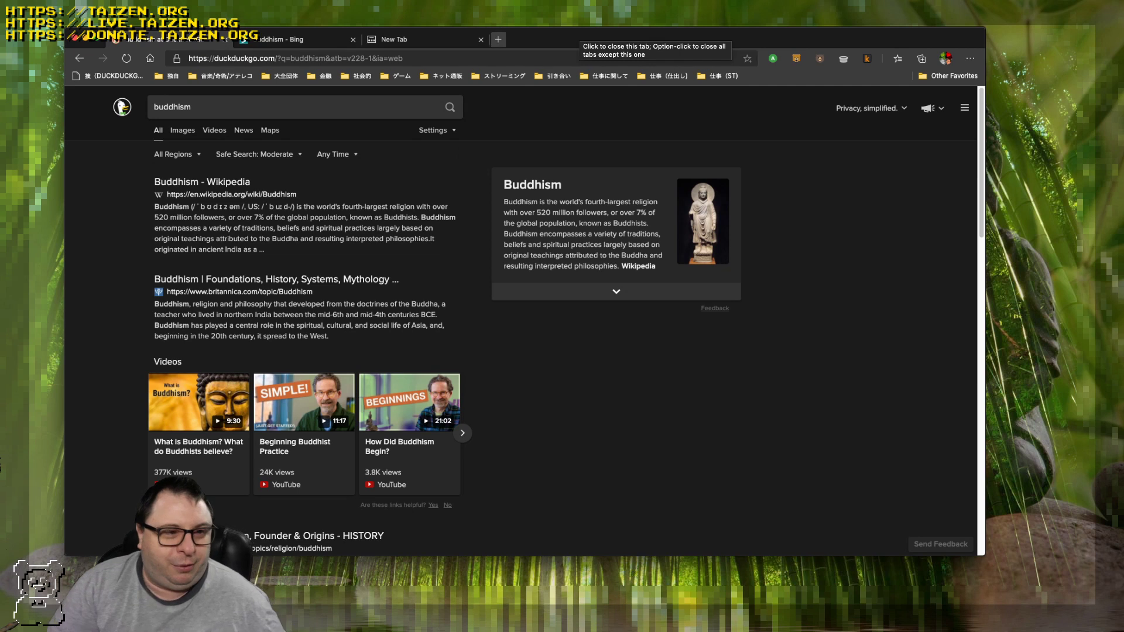
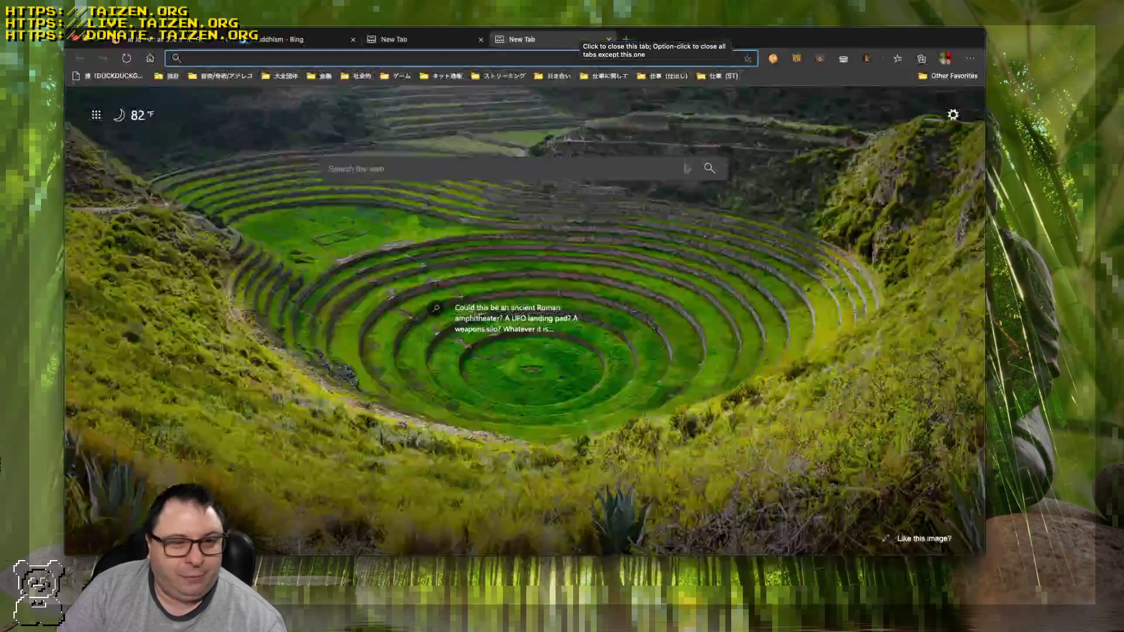
key("super+alt+i")
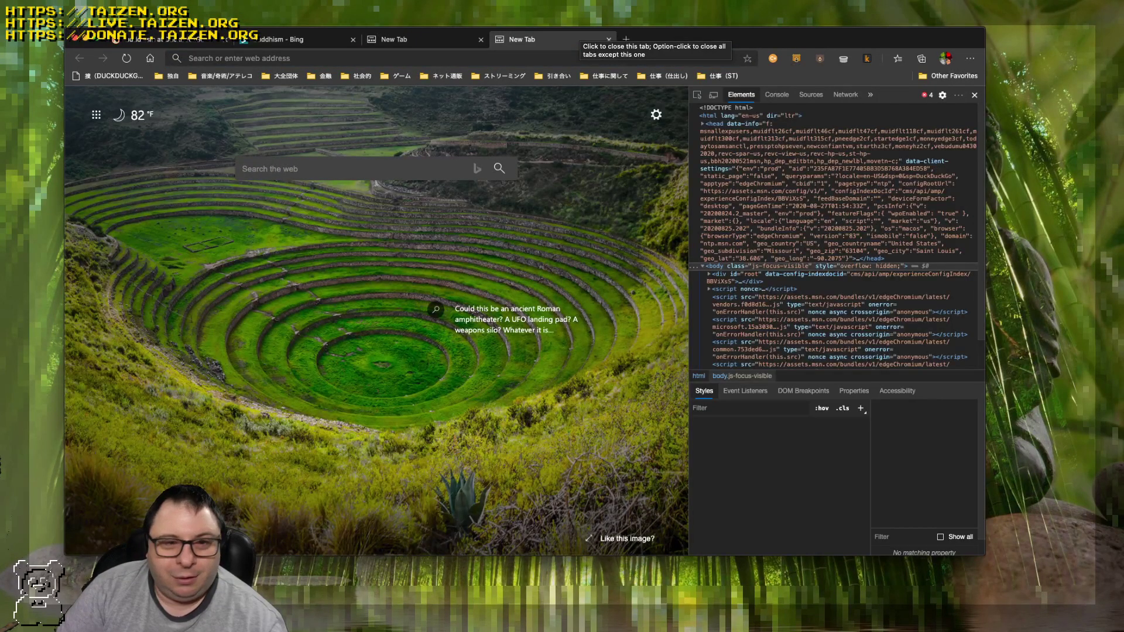
key("super+alt+i")
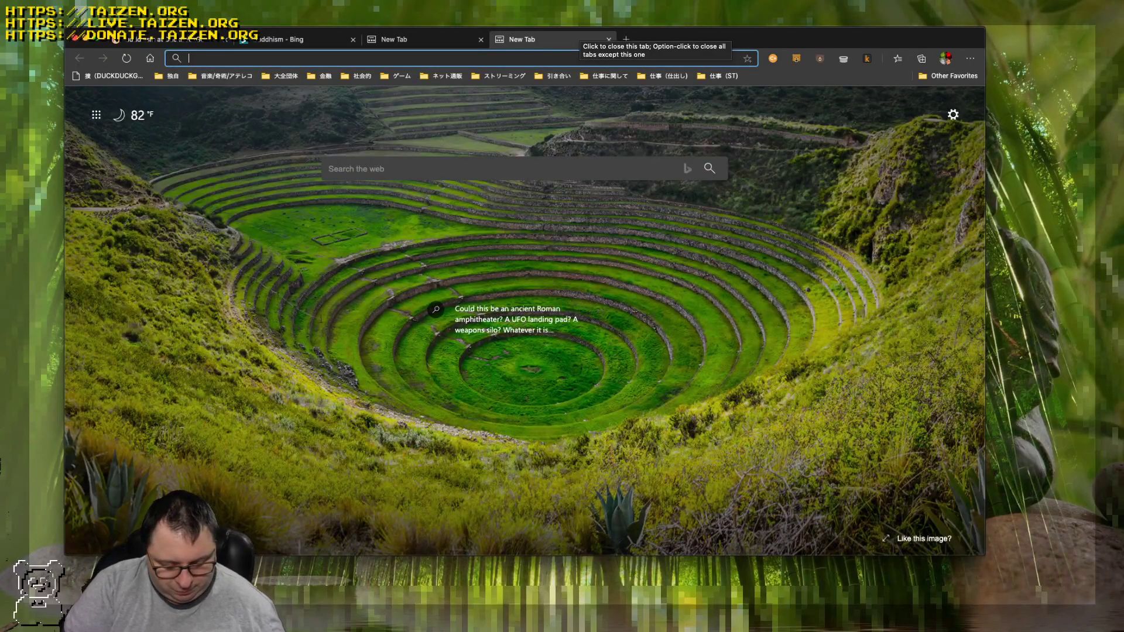
Search the web for "microsoft edge internet explorer mode" from the new tab's address bar.
type("mi")
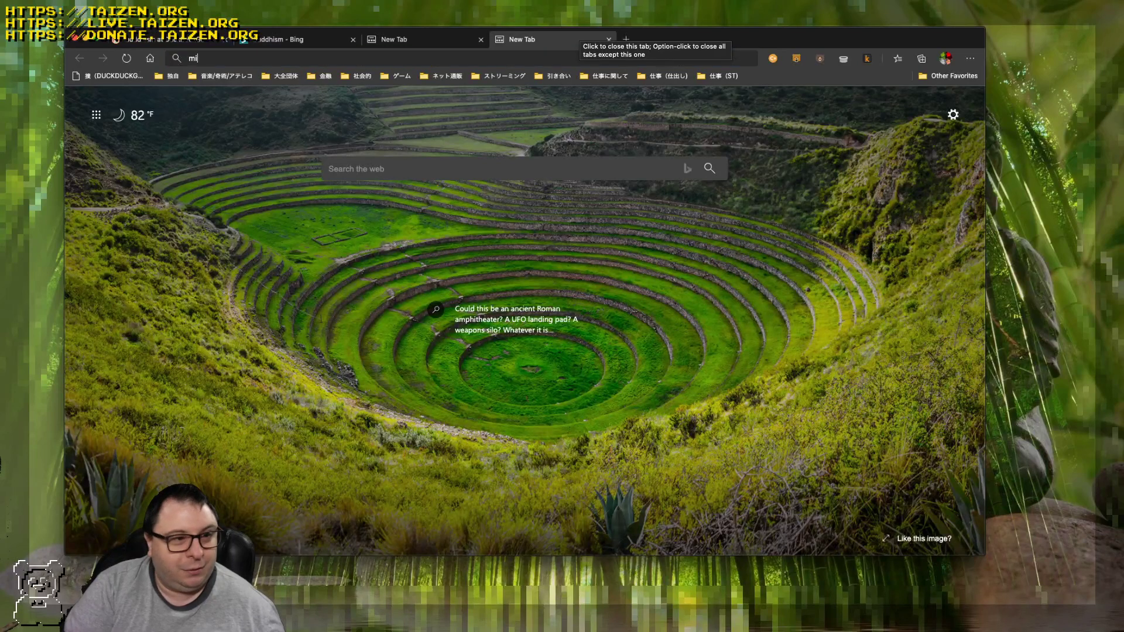
type("crosof")
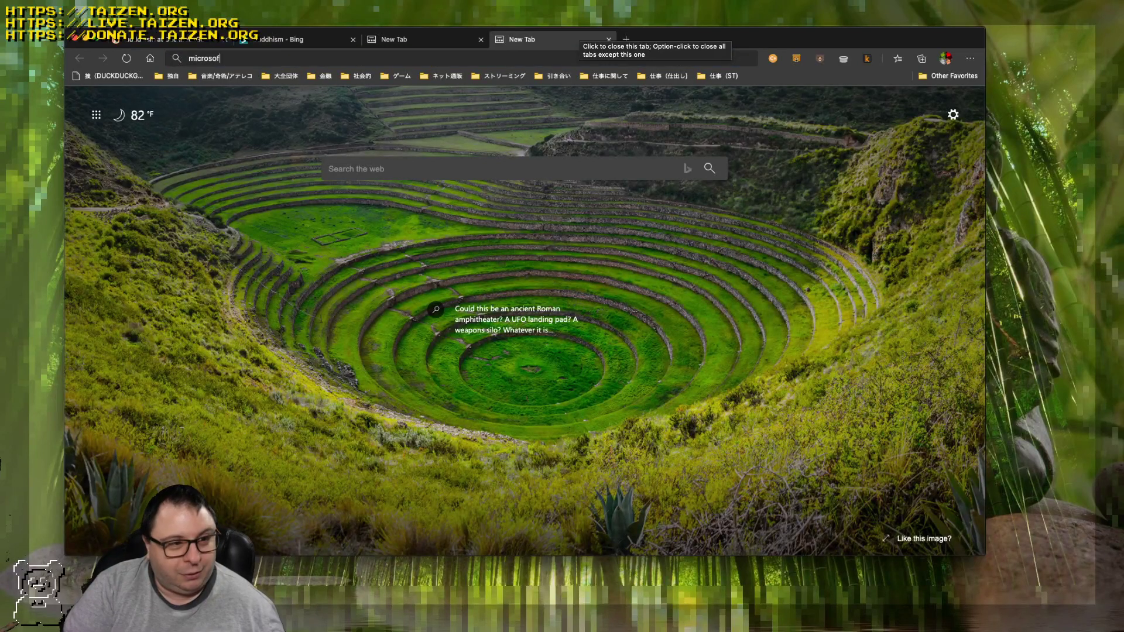
type("t edge ")
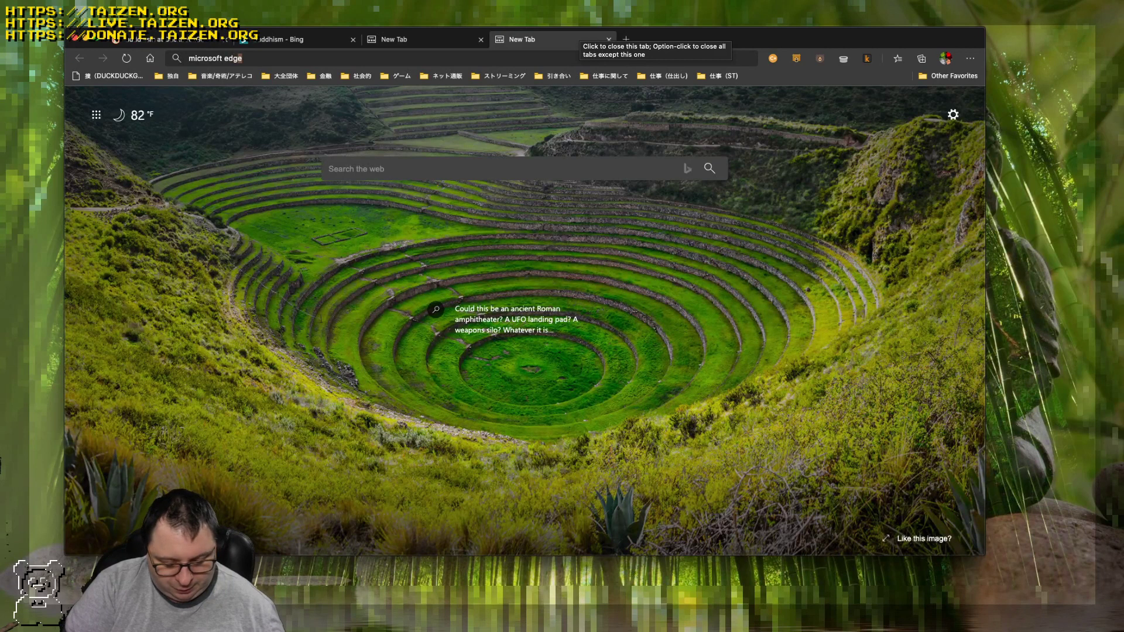
type("internet ")
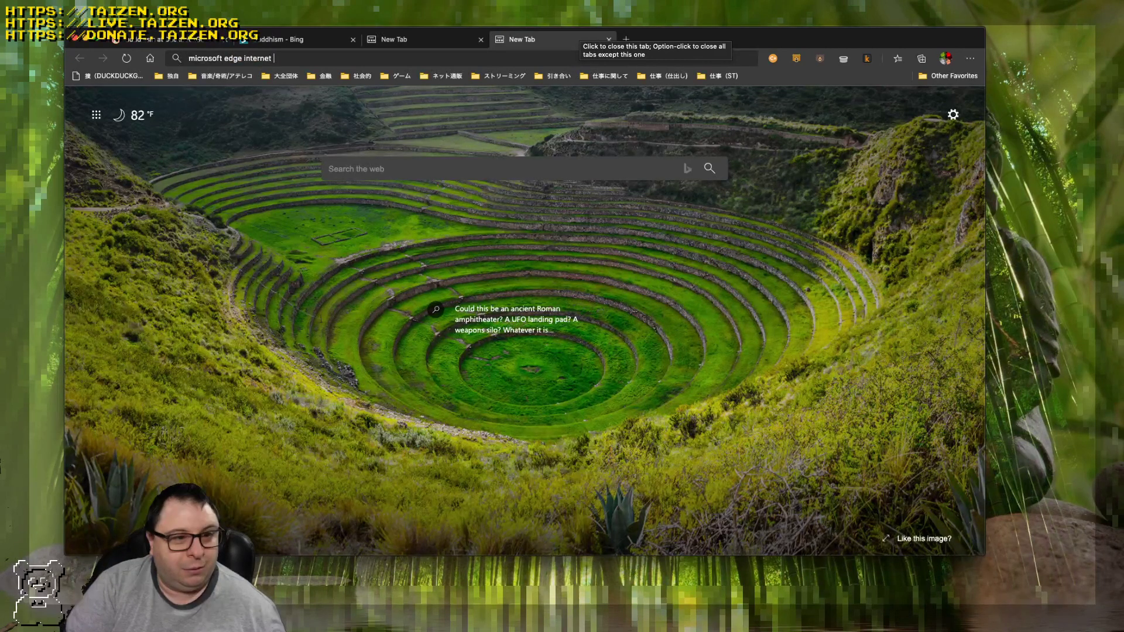
type("explorere")
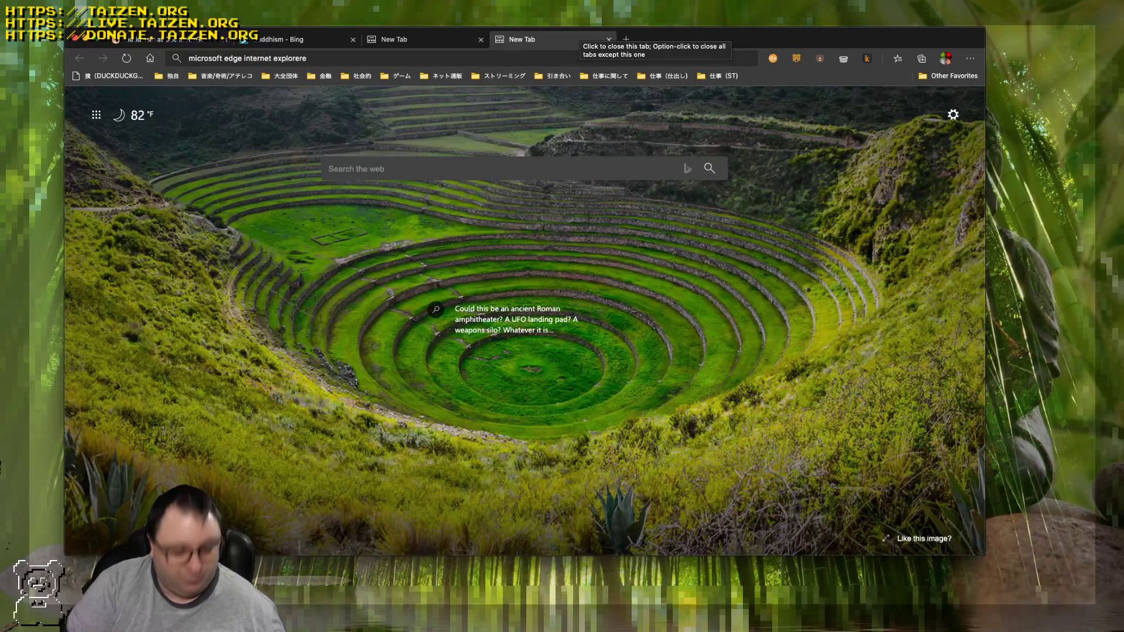
key("BackSpace")
type("mo")
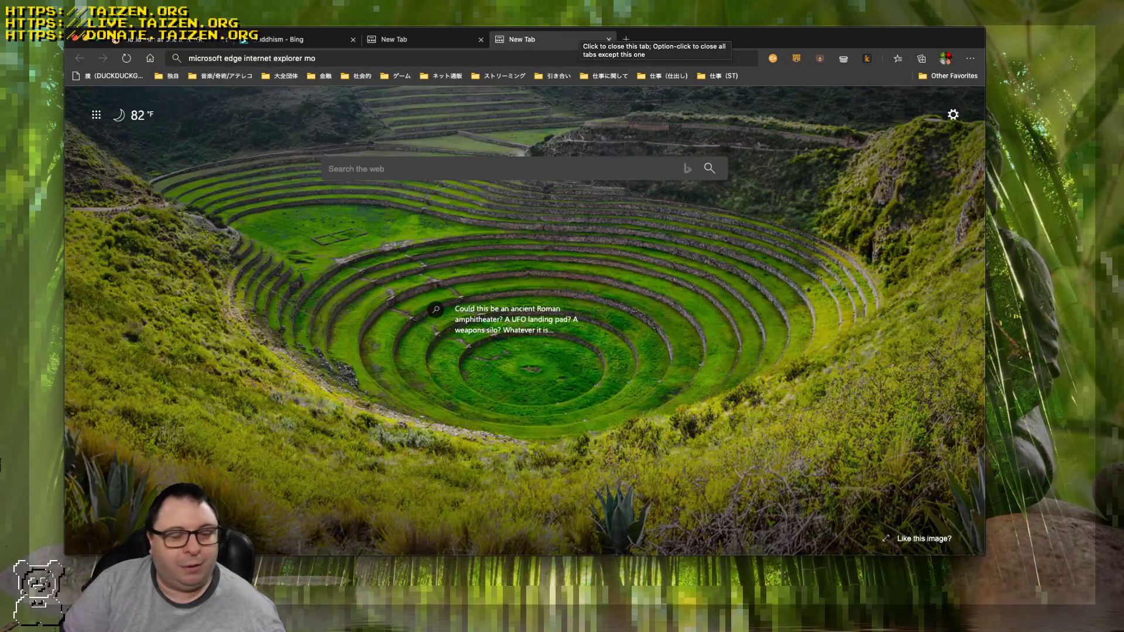
type("de")
key("Return")
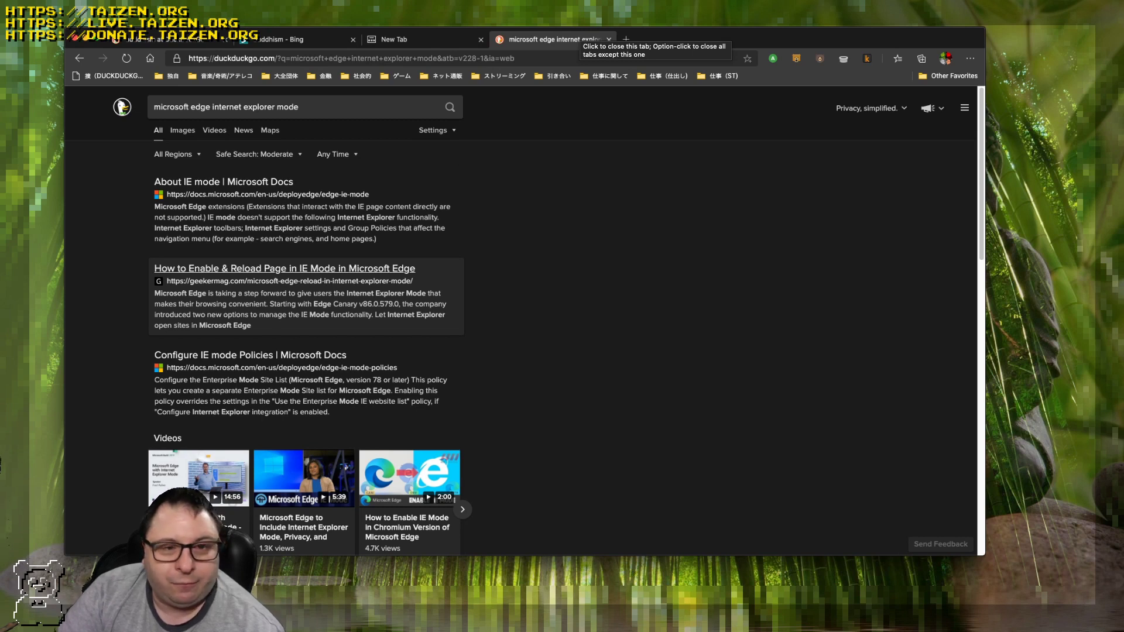
Open the Geeker Mag article on enabling and reloading pages in IE Mode and read through its instructions.
left_click(285, 268)
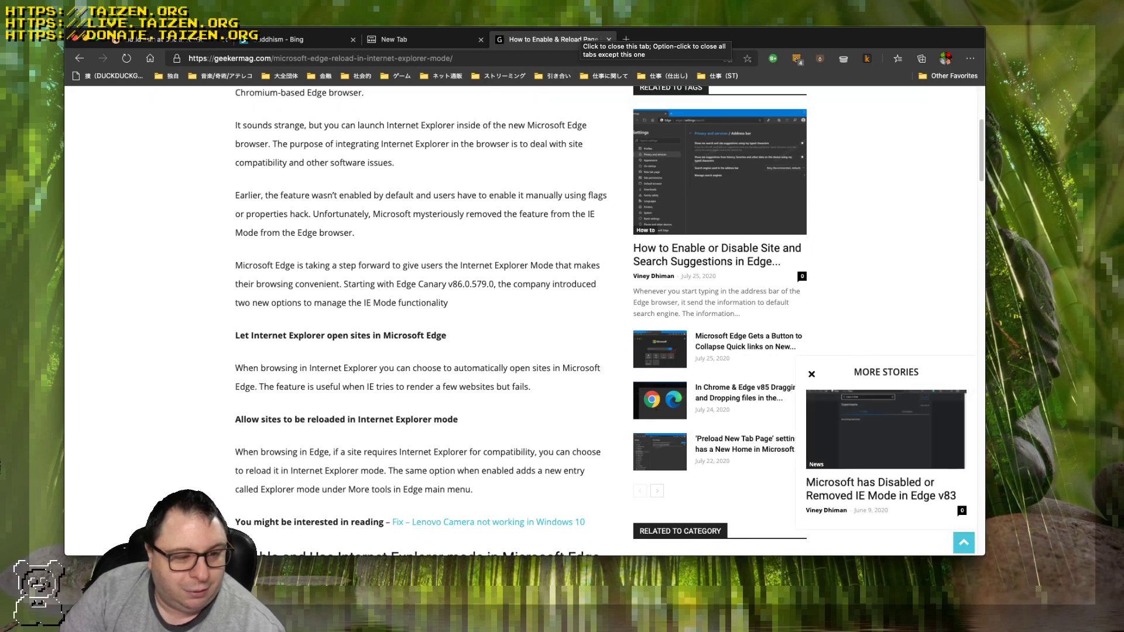
scroll(421, 322, "down", 3)
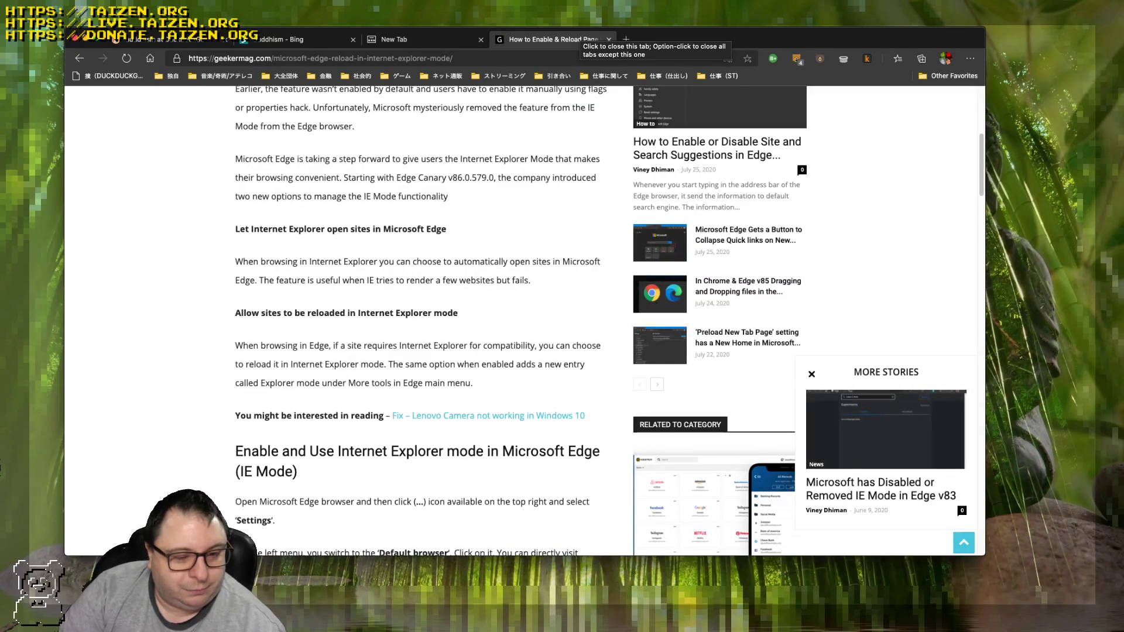
scroll(422, 322, "down", 8)
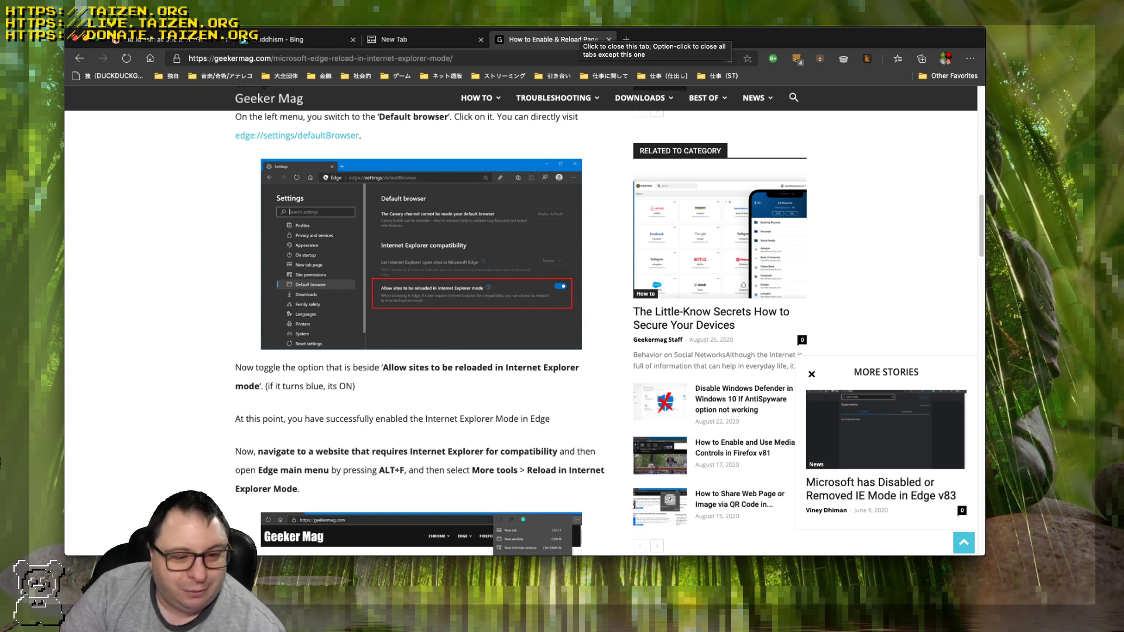
key("Down")
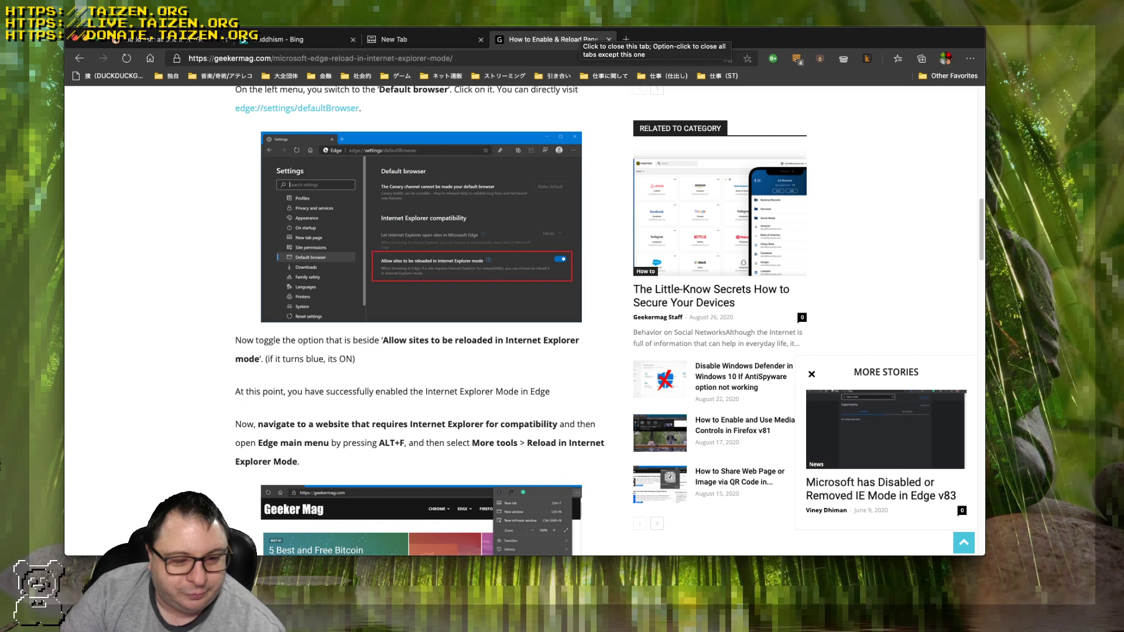
key("Down")
key("Page_Down")
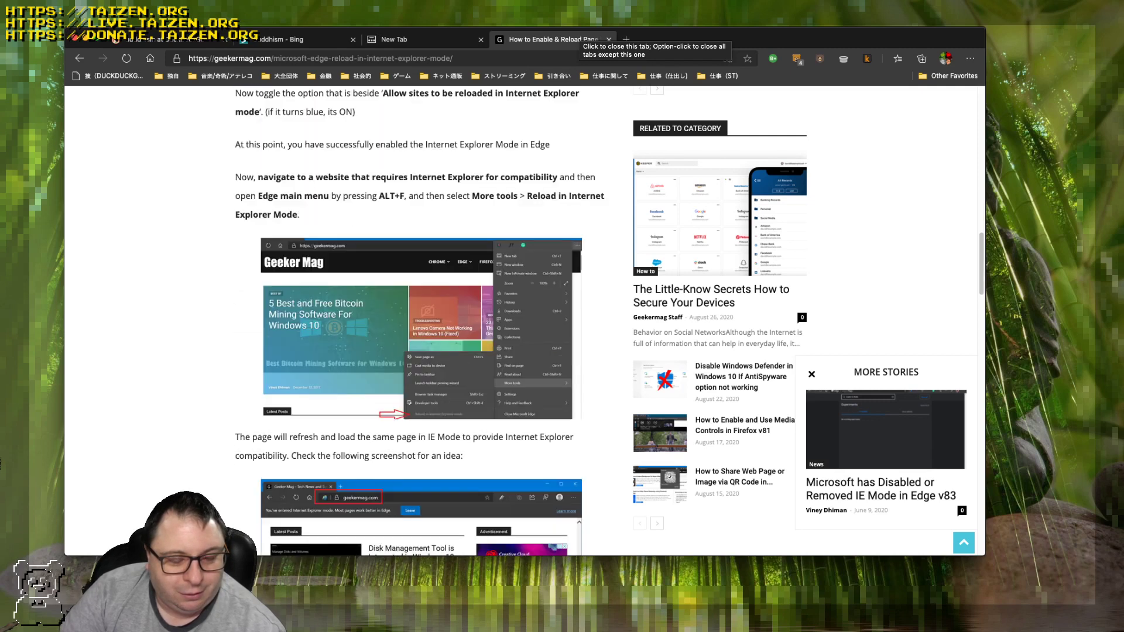
Examine the rest of the Geeker Mag article, then reread its Default browser setting instructions and return to its beginning.
key("Page_Down")
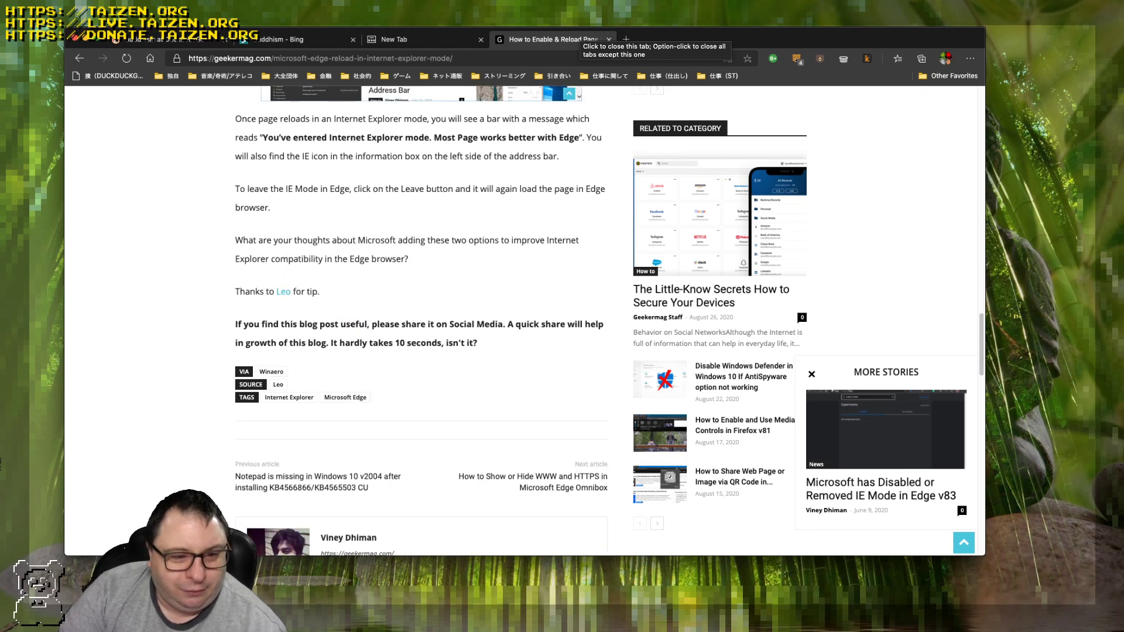
key("Page_Up")
key("Page_Up")
key("Page_Up")
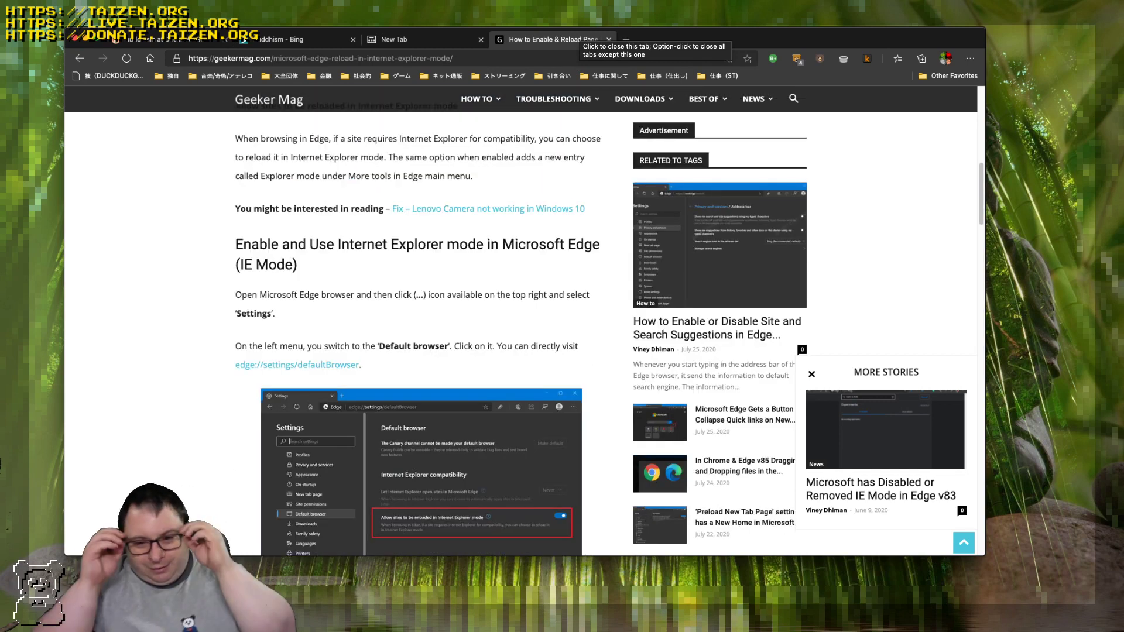
key("Up")
key("Up")
key("Up")
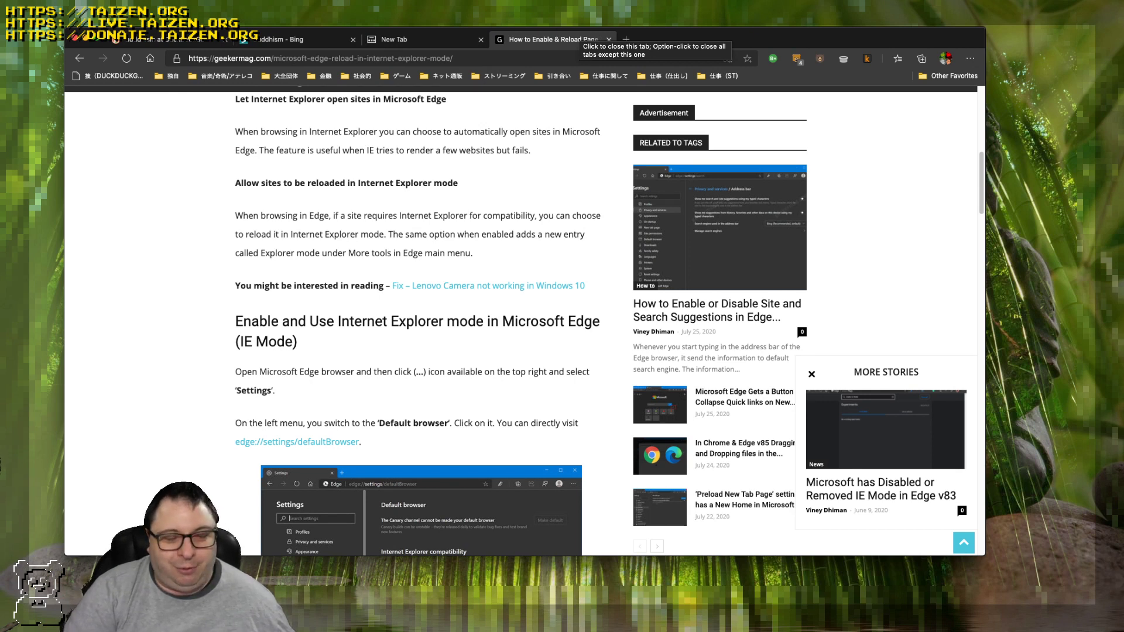
scroll(419, 322, "down", 4)
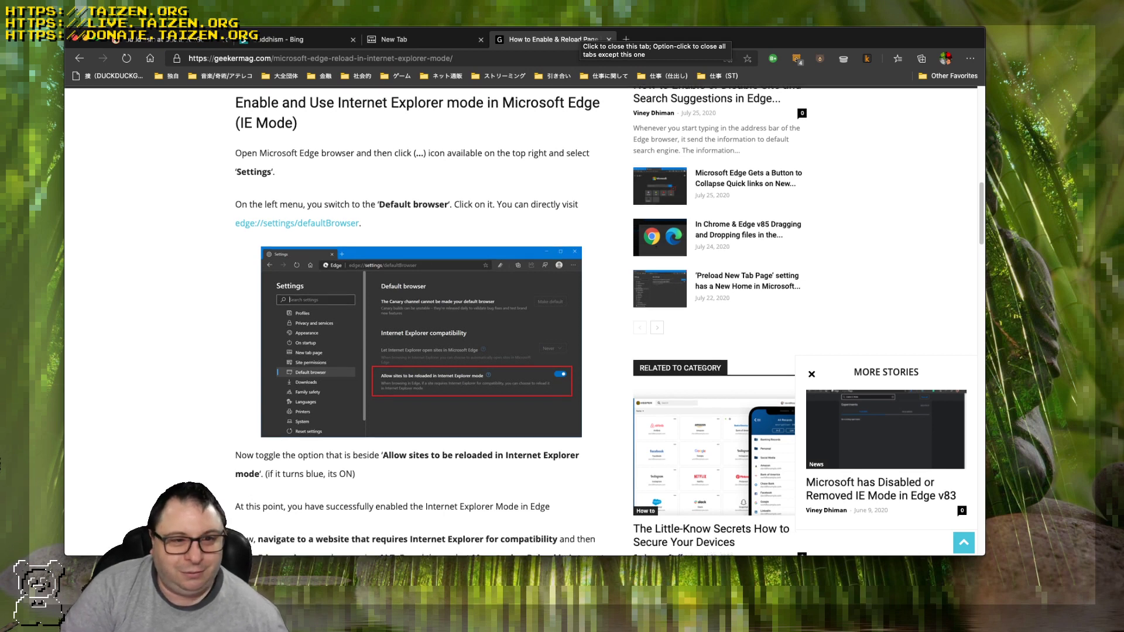
key("Home")
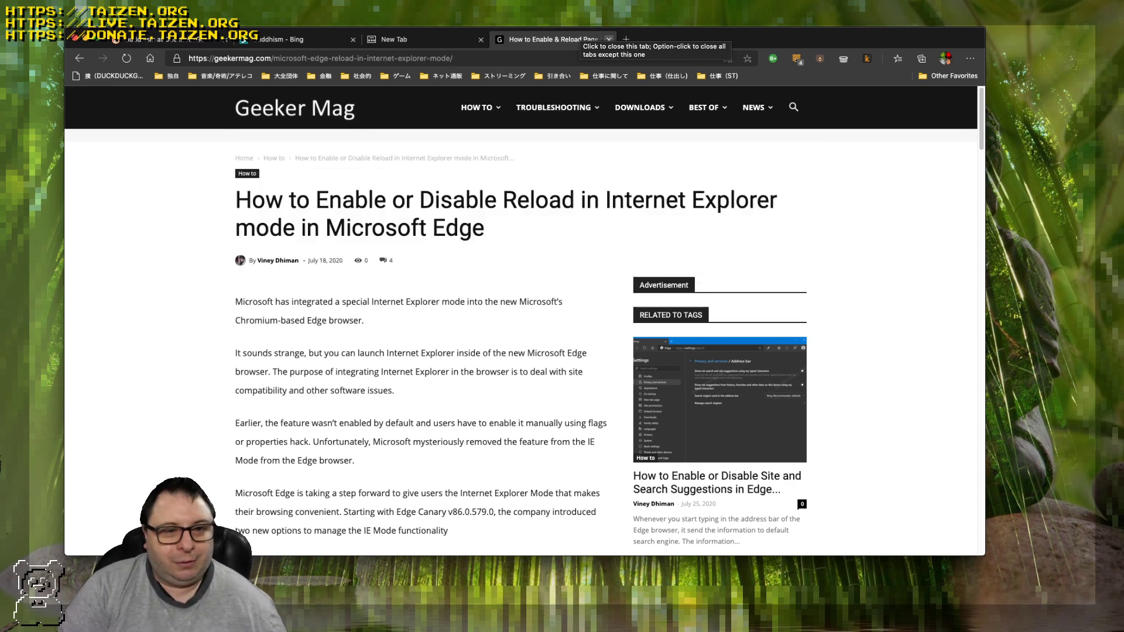
Close the Geeker Mag article tab and the Bing results tab, leaving the new tab page open.
left_click(609, 39)
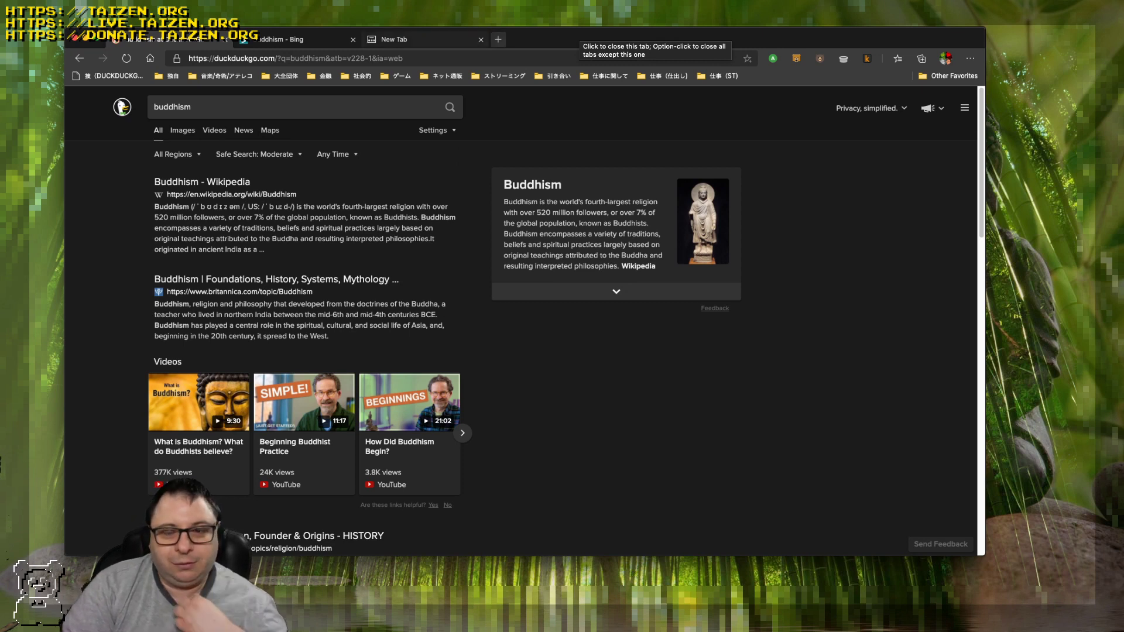
left_click(468, 39)
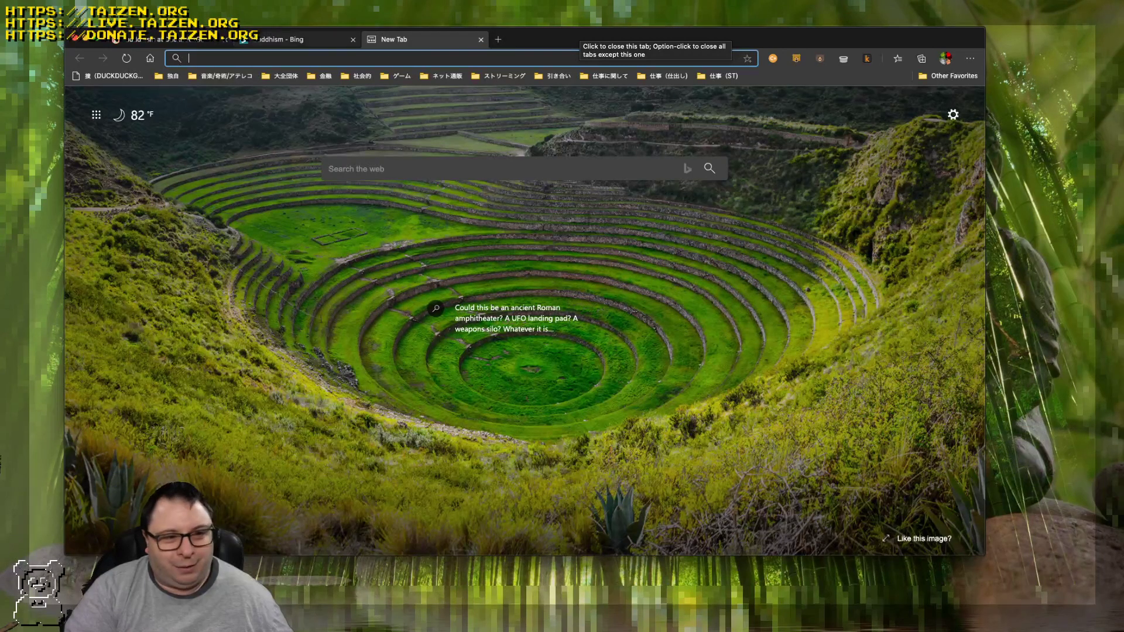
left_click(353, 39)
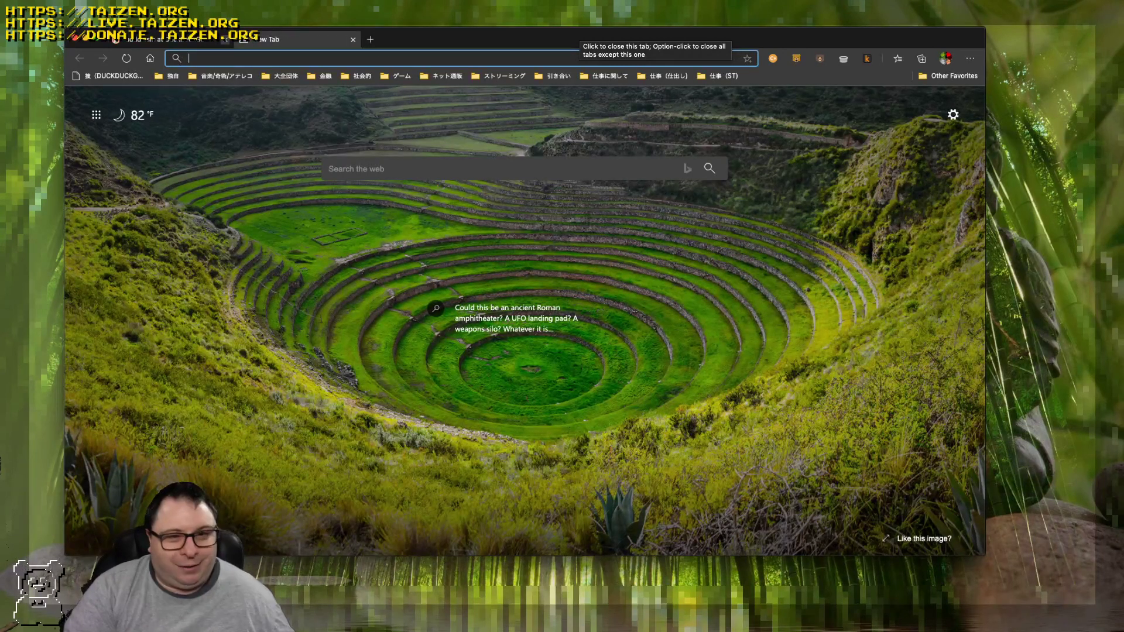
Compare the DuckDuckGo results for "buddhism" with the new tab page, going back and forth and ending on the new tab page.
key("ctrl+shift+Tab")
key("ctrl+Tab")
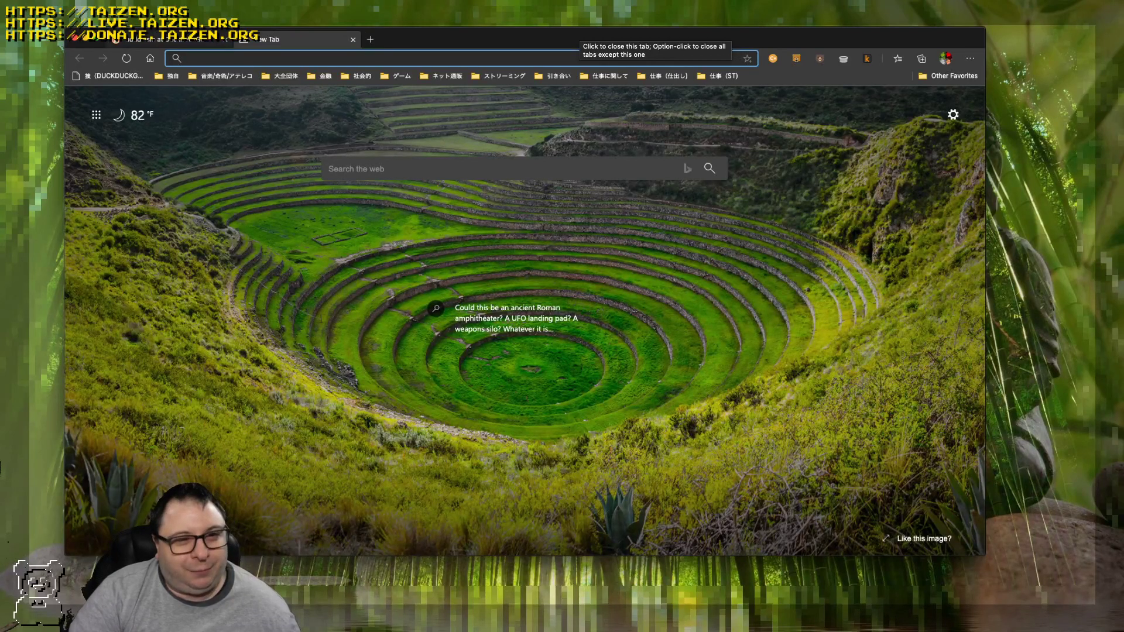
type("buddhism")
key("Return")
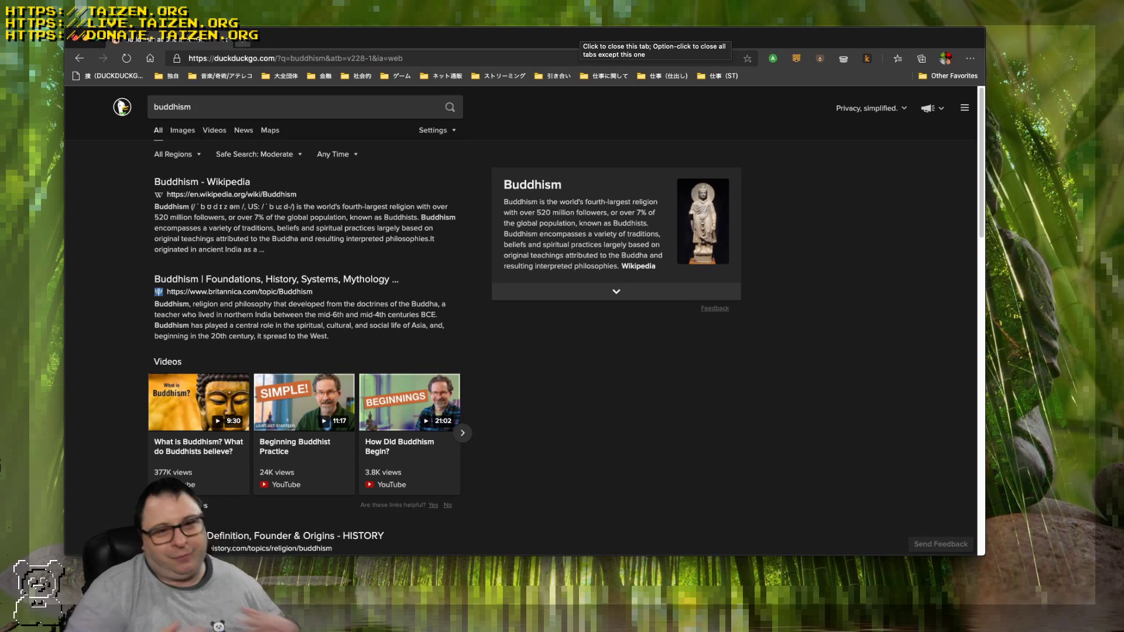
key("super+t")
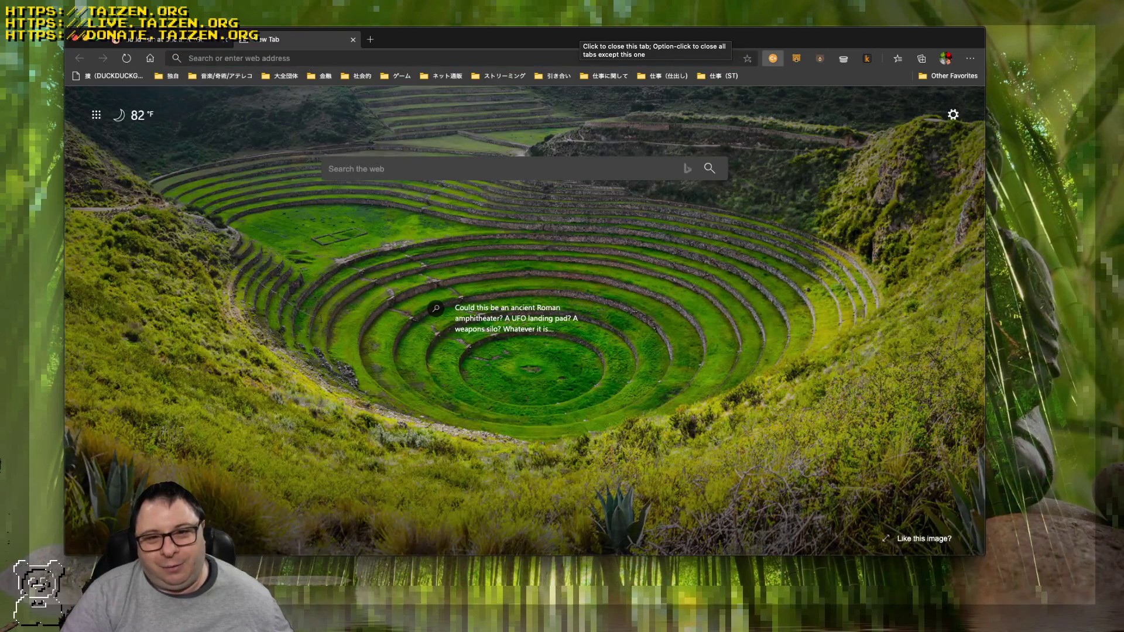
left_click(188, 58)
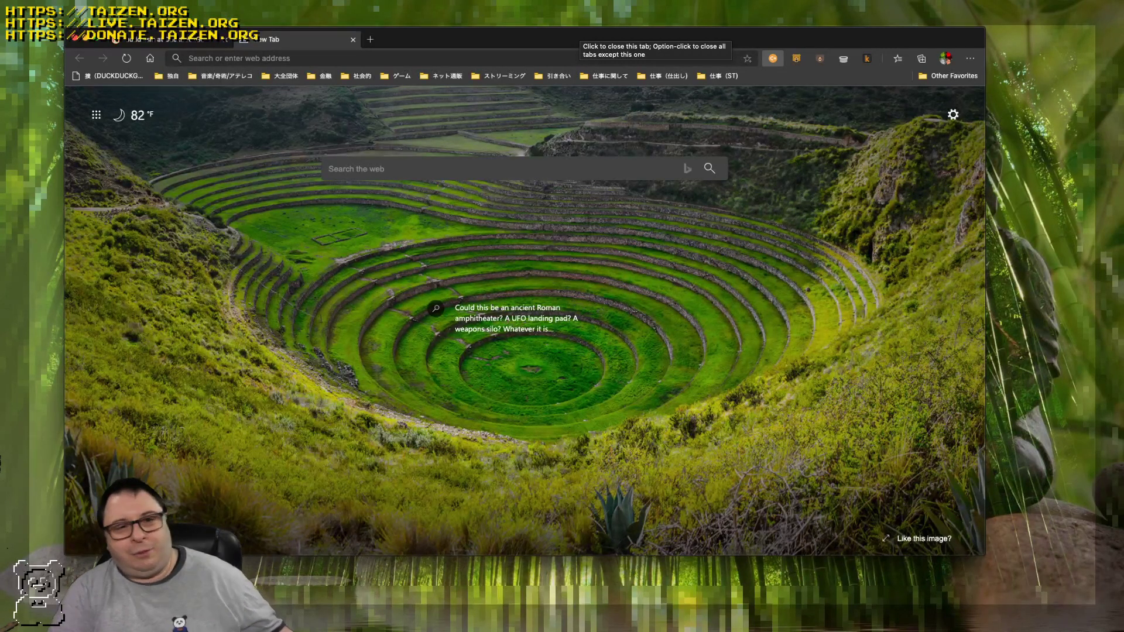
left_click(186, 58)
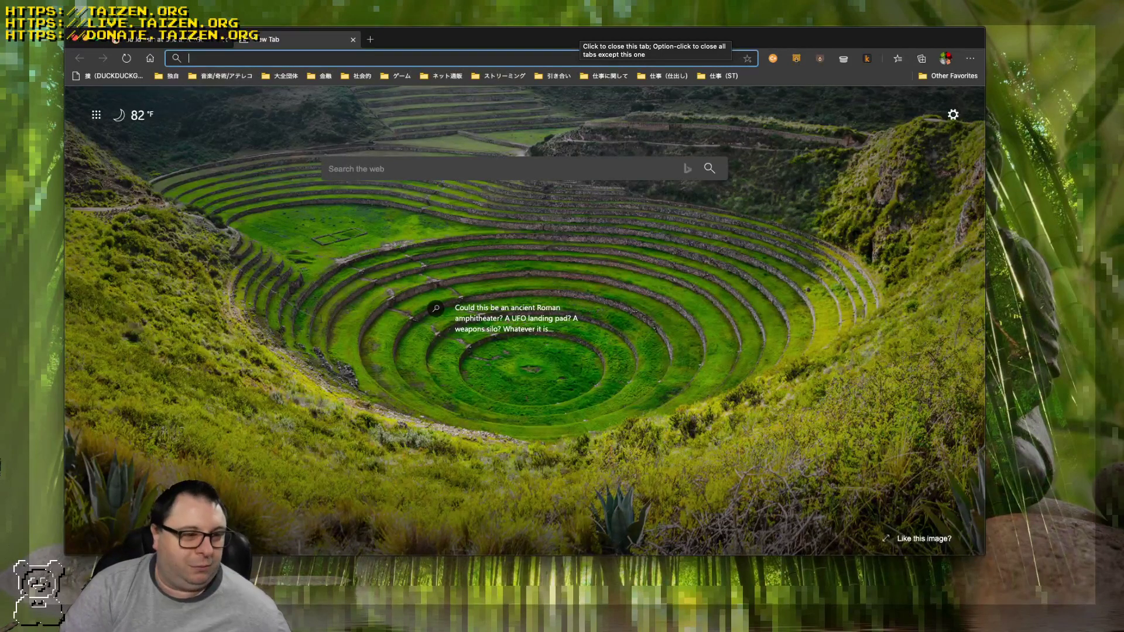
type("buddhism")
key("Return")
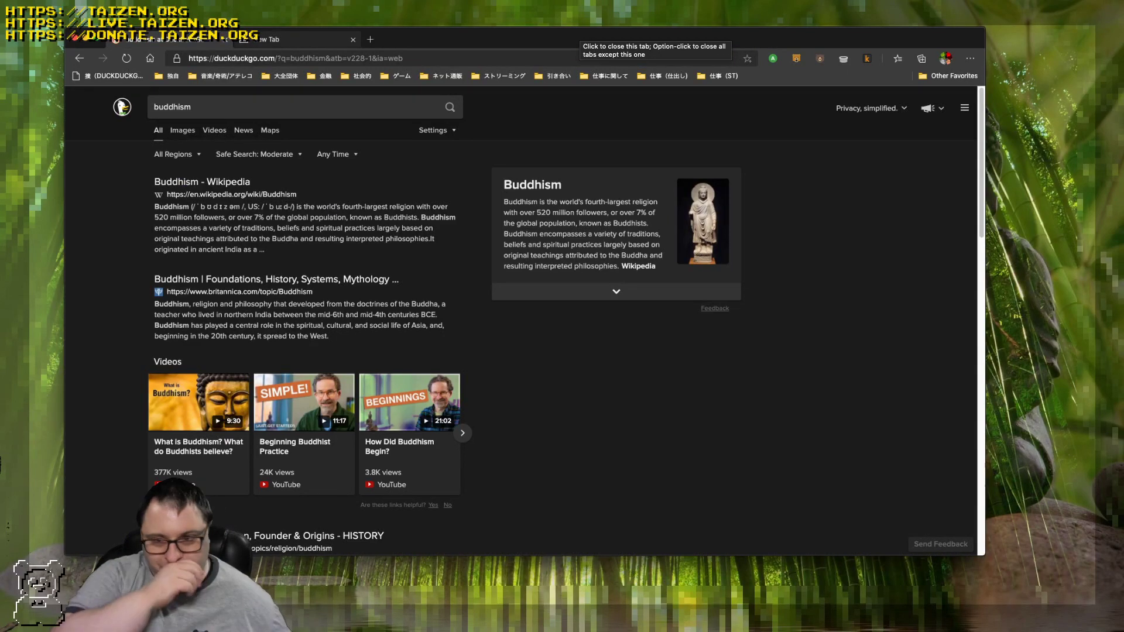
key("super+t")
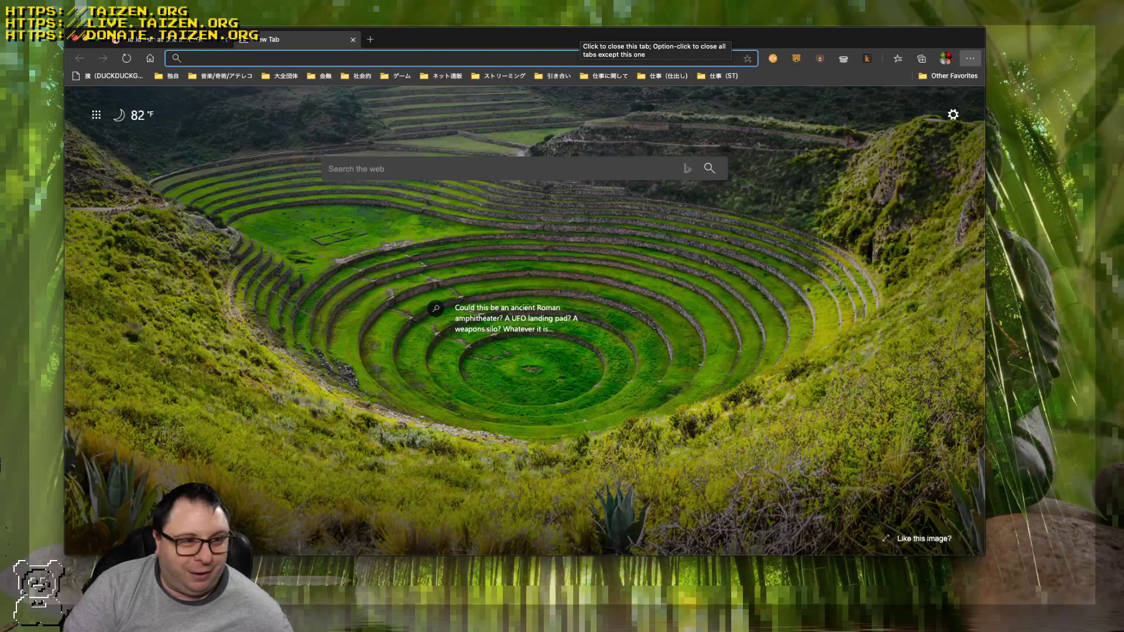
Open the browser's Extensions page, close the Settings tab and look through the installed extensions.
key("super+comma")
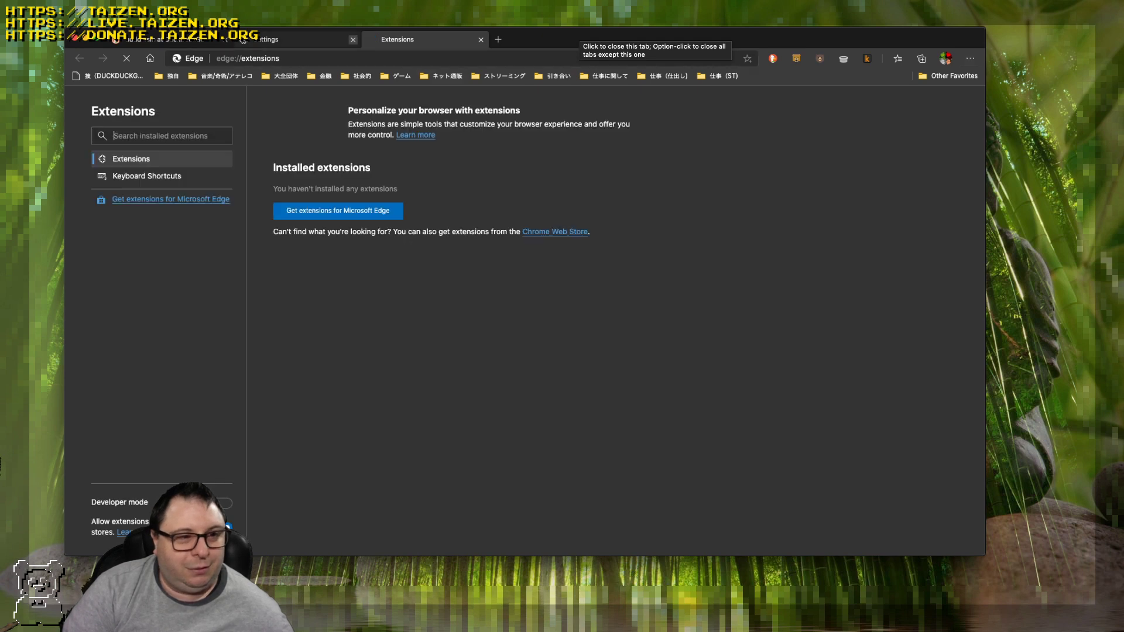
left_click(353, 39)
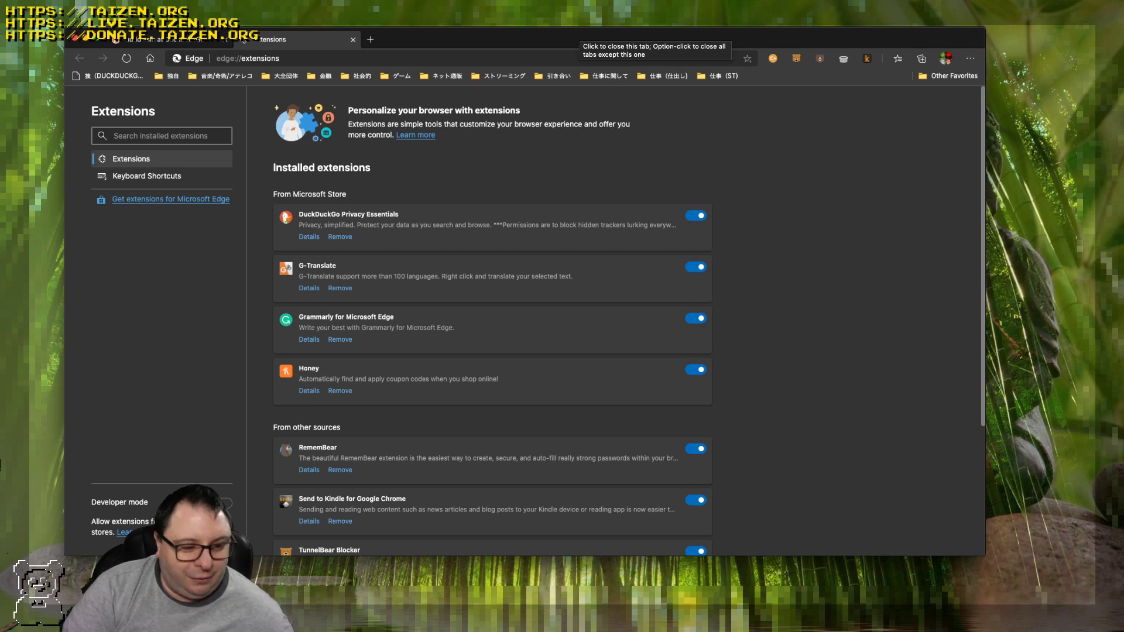
scroll(492, 322, "down", 5)
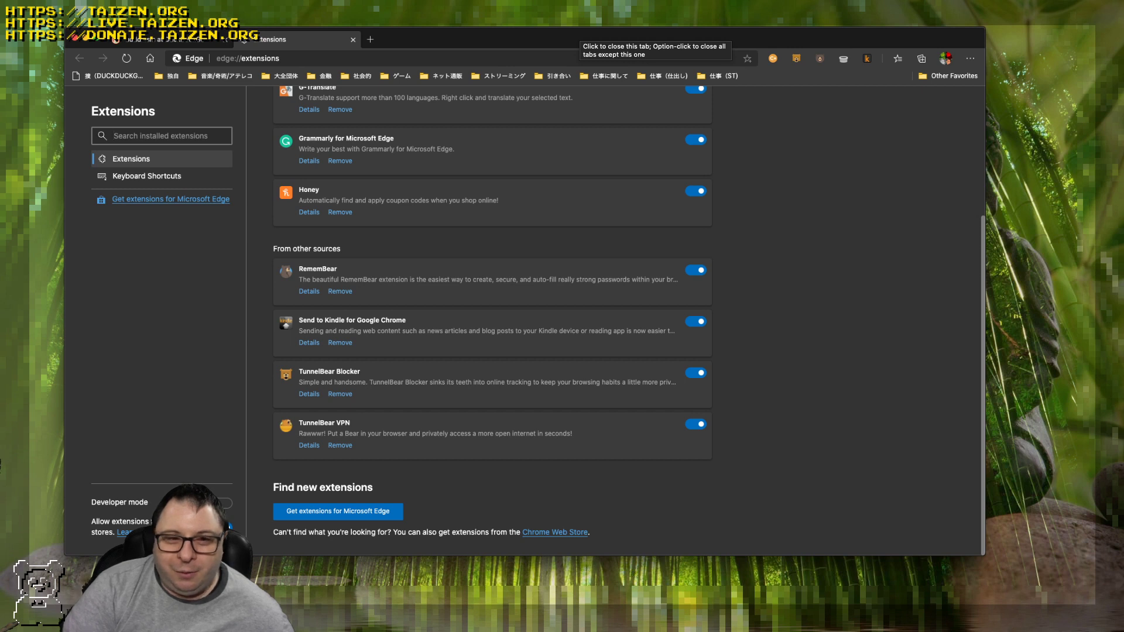
scroll(492, 322, "up", 5)
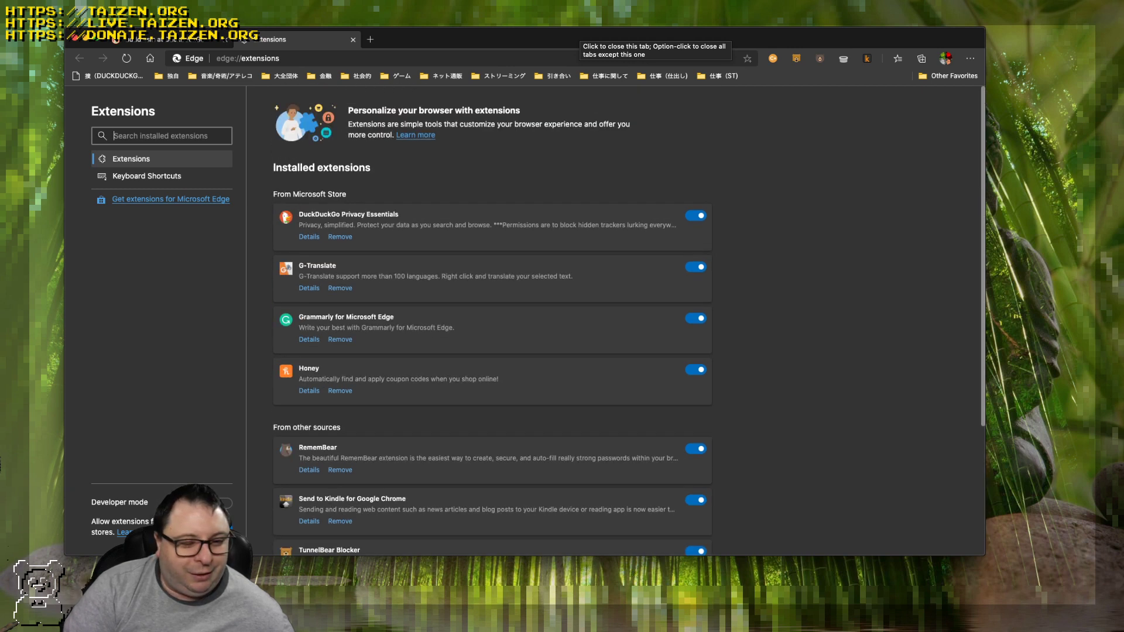
scroll(492, 322, "down", 5)
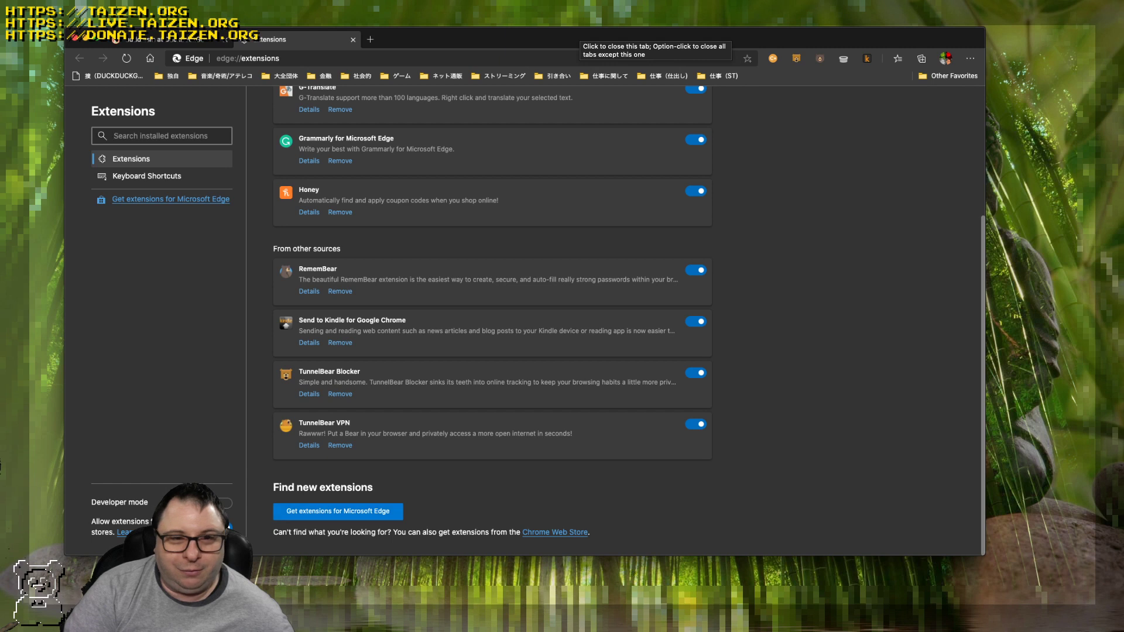
Open the Microsoft Edge Add-ons store and browse its editor's picks, Microsoft, trending and shopping extensions.
left_click(338, 511)
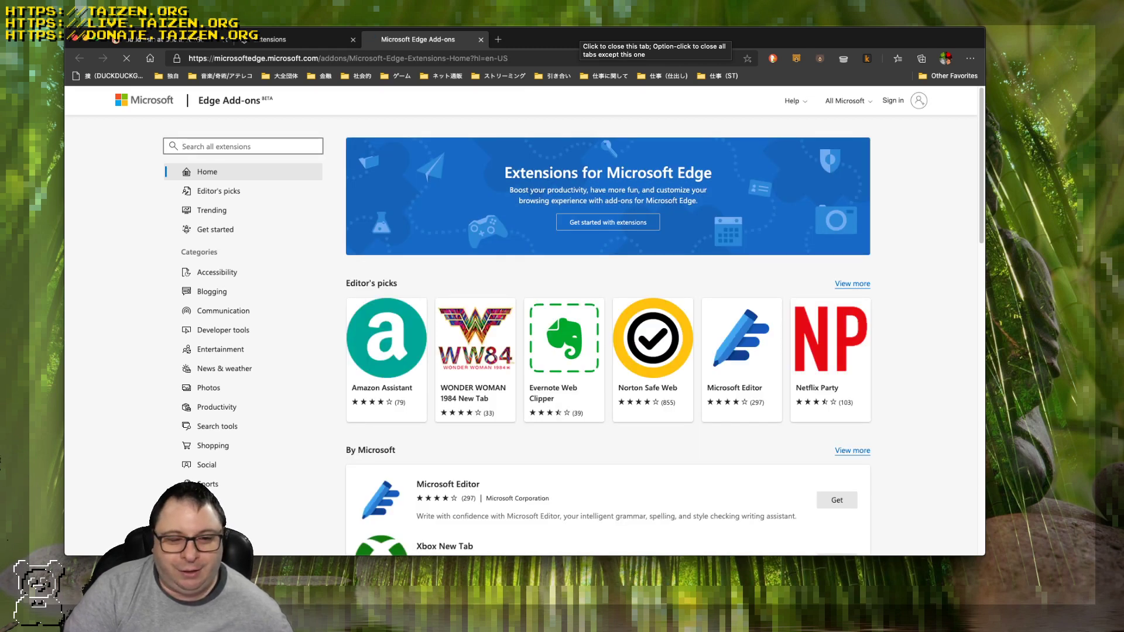
scroll(607, 322, "down", 5)
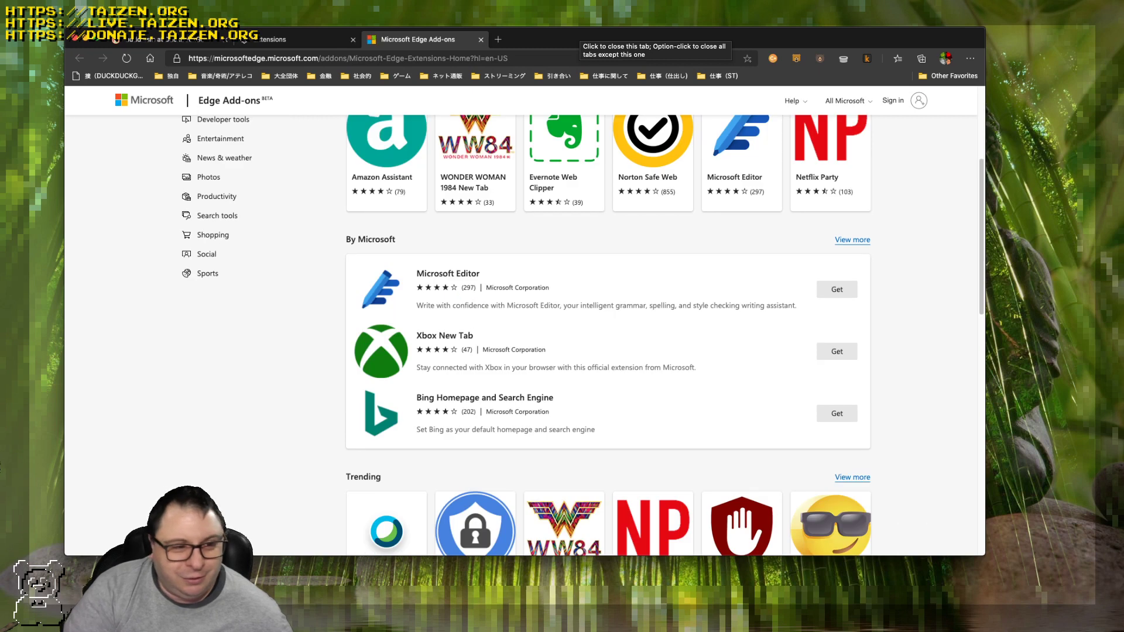
scroll(582, 336, "up", 5)
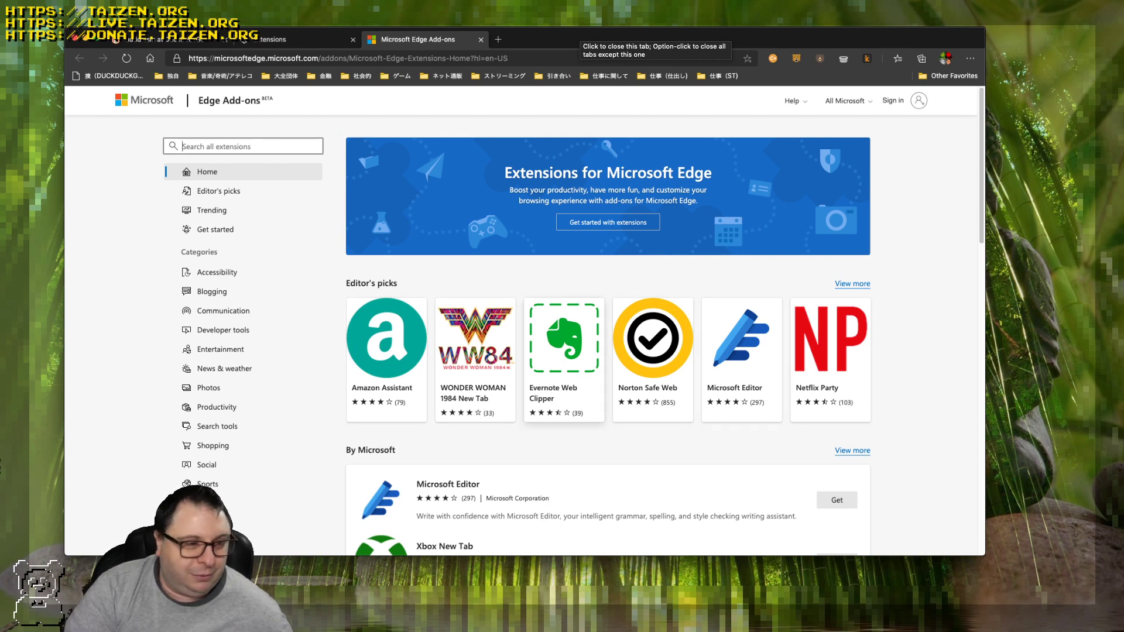
scroll(574, 322, "down", 1)
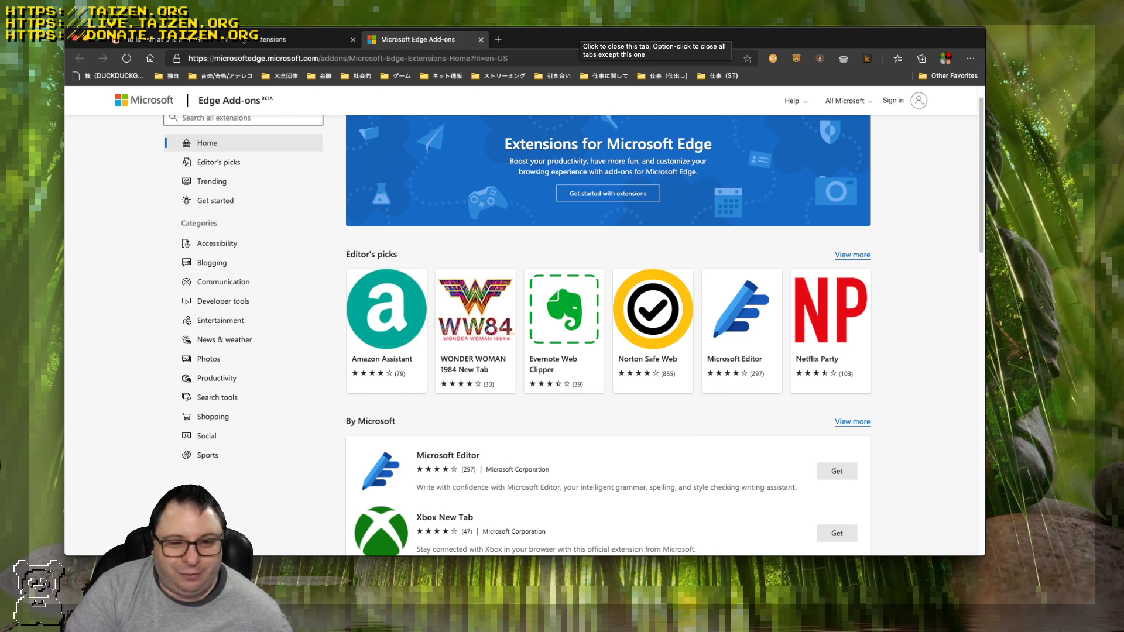
scroll(573, 322, "up", 1)
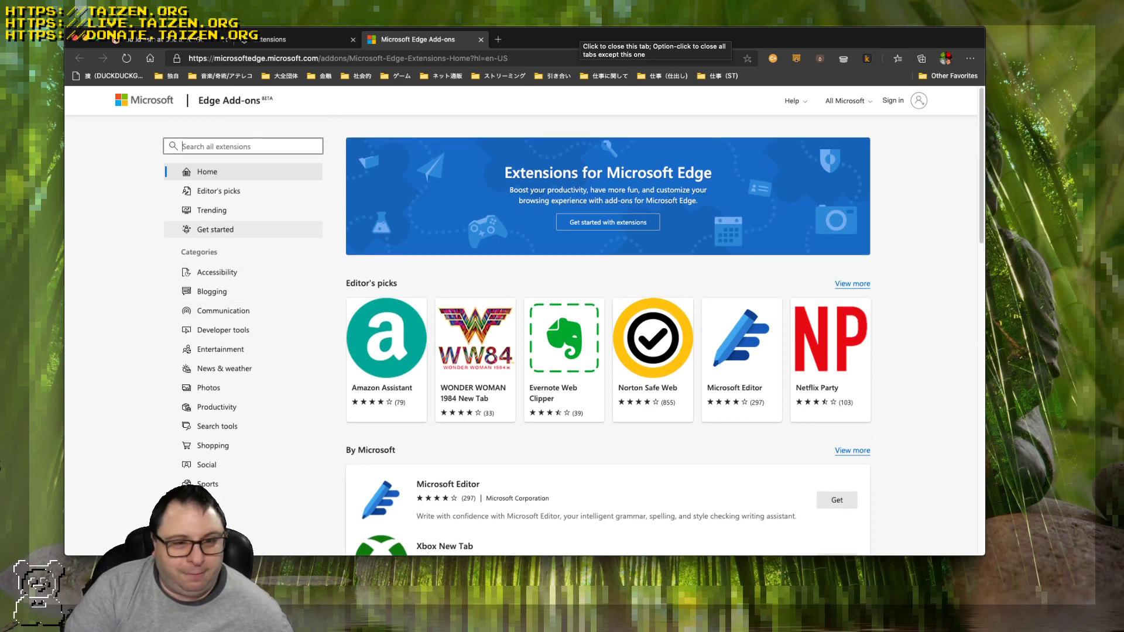
scroll(243, 232, "down", 5)
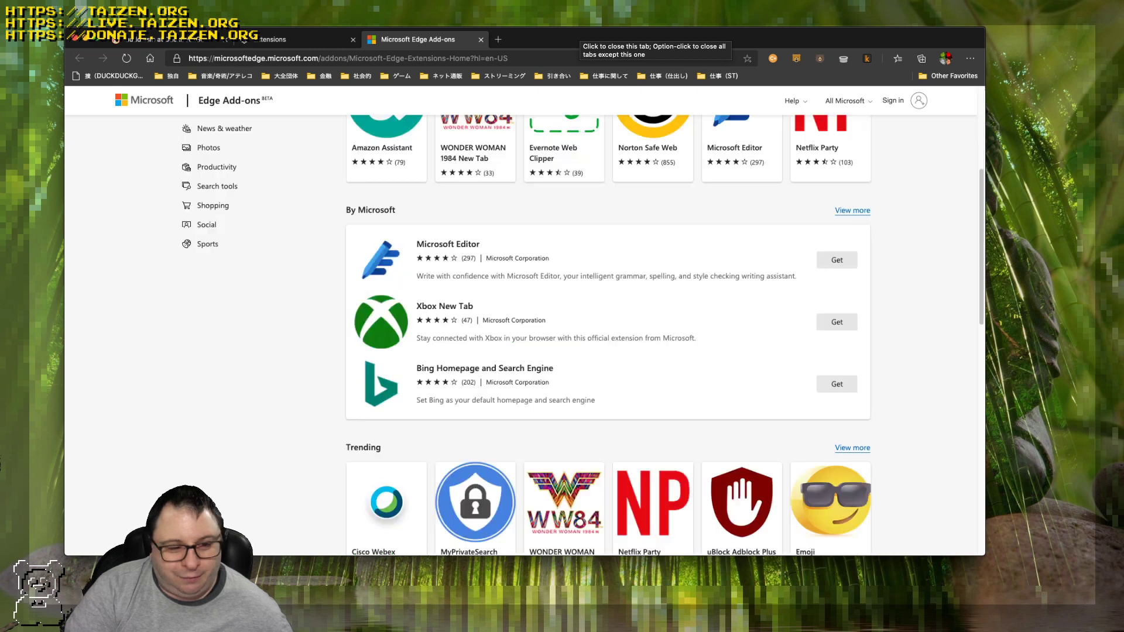
scroll(243, 231, "down", 4)
scroll(608, 334, "down", 8)
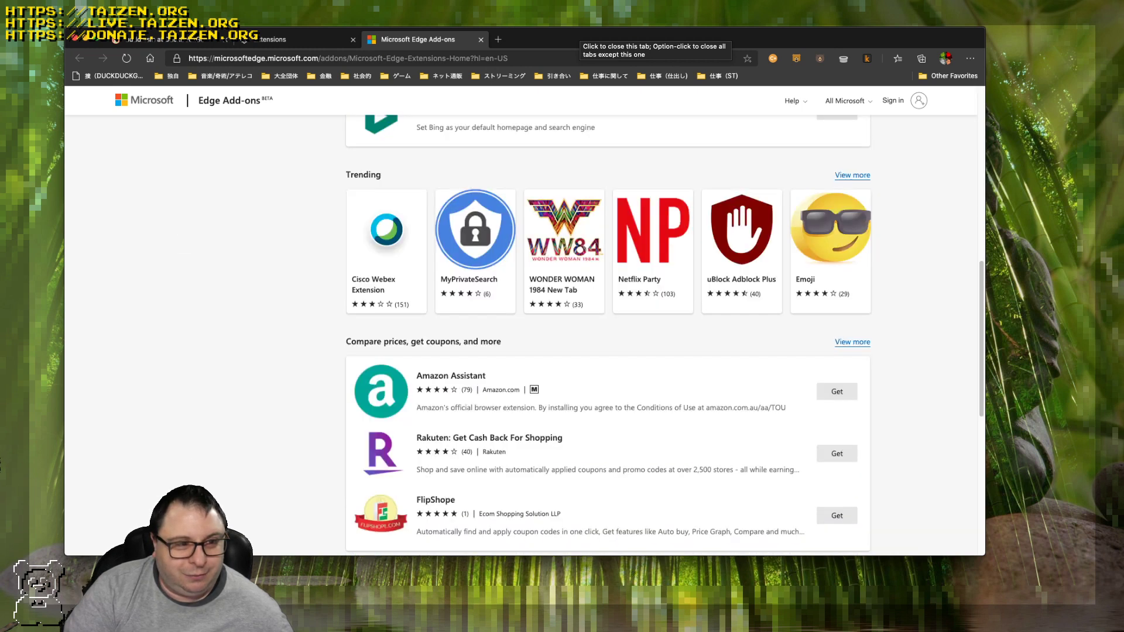
key("super+r")
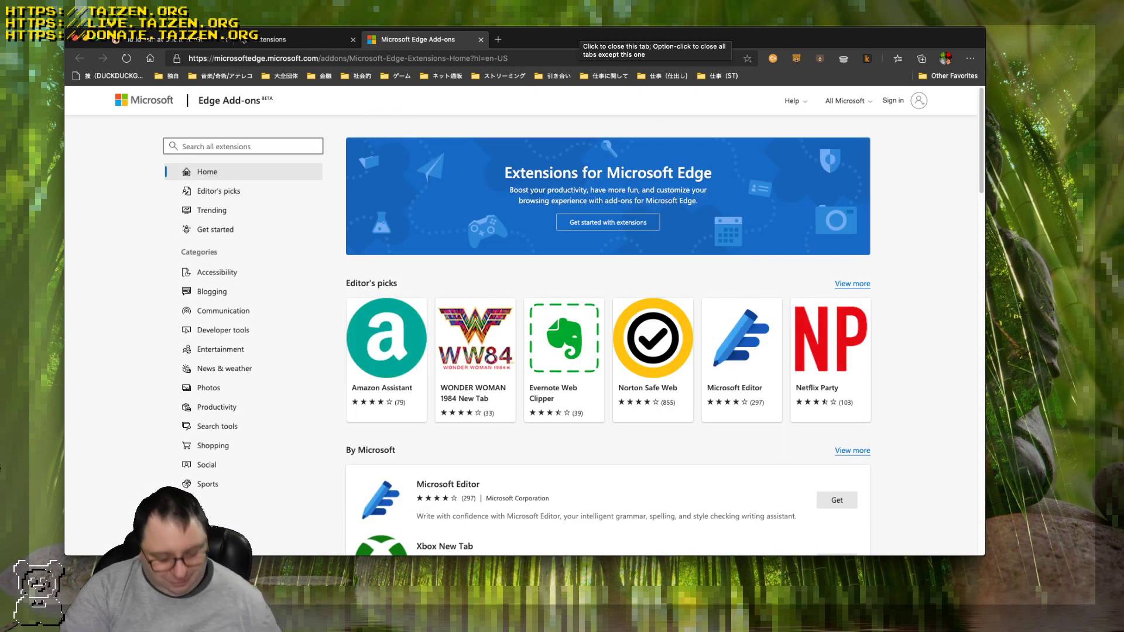
Search the web for "chrome web store", open the Chrome Web Store result and browse its featured extensions.
key("super+l")
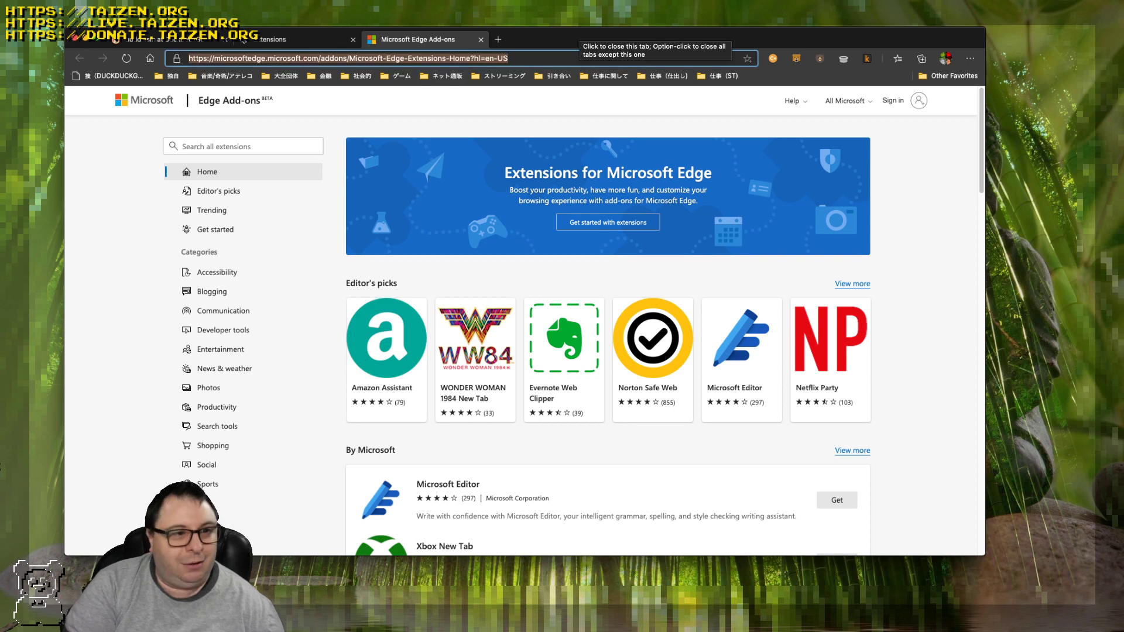
type("chrome")
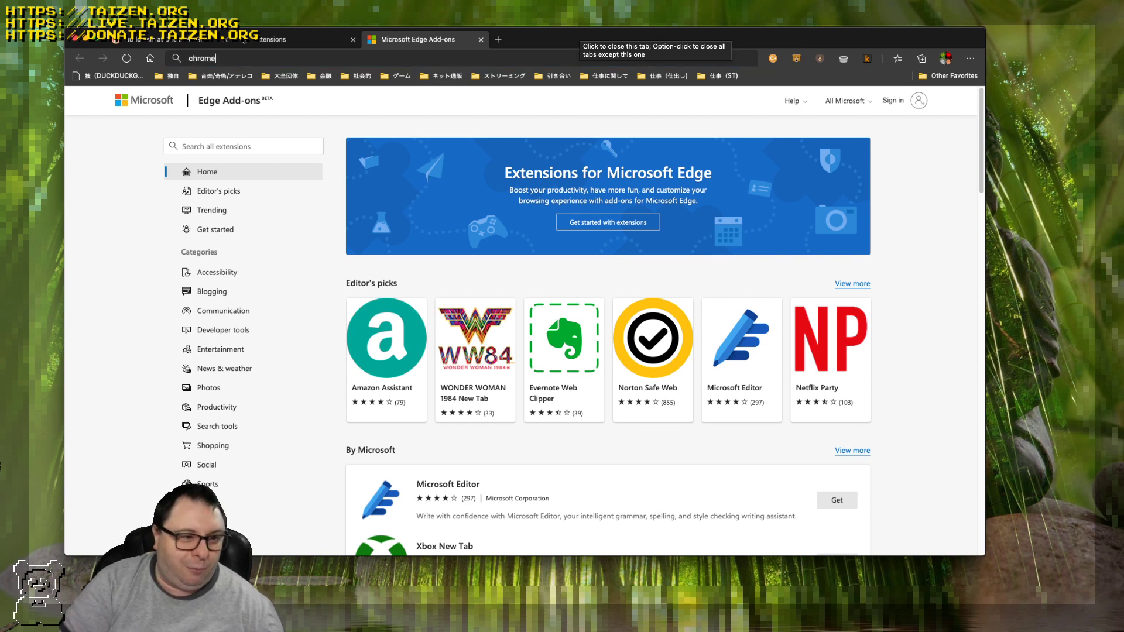
type(" web store")
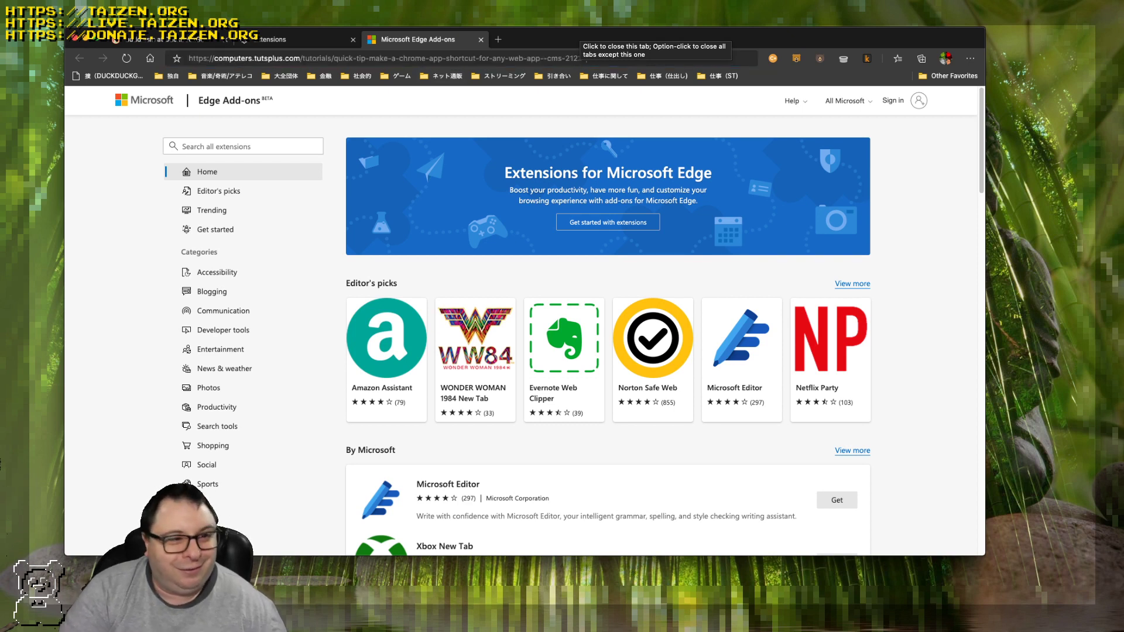
key("Return")
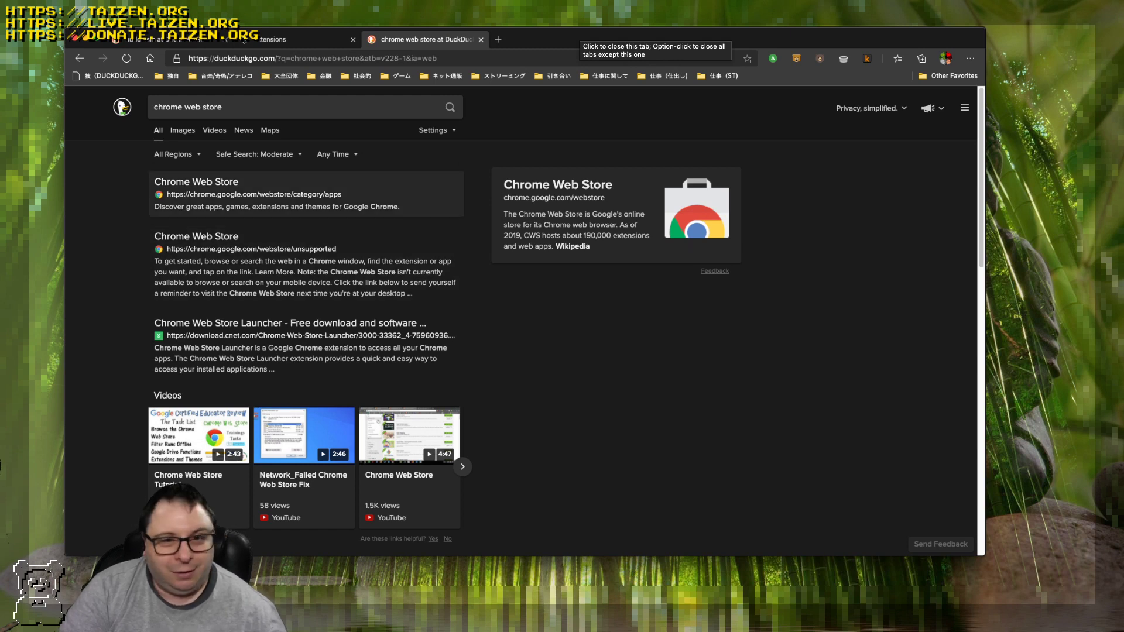
left_click(196, 182)
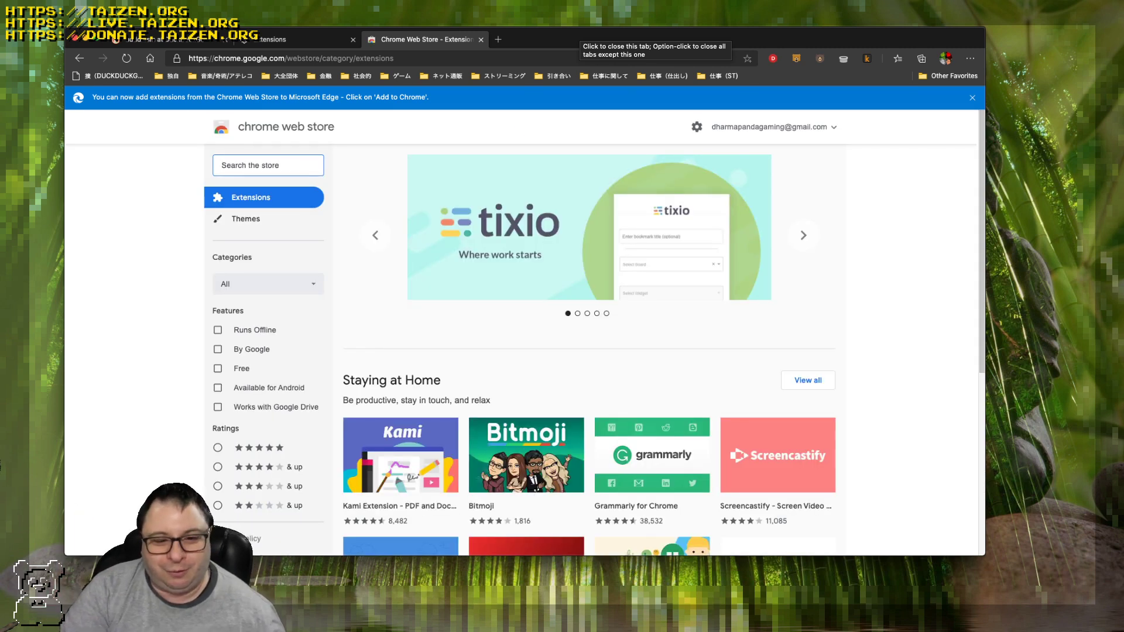
scroll(520, 349, "down", 2)
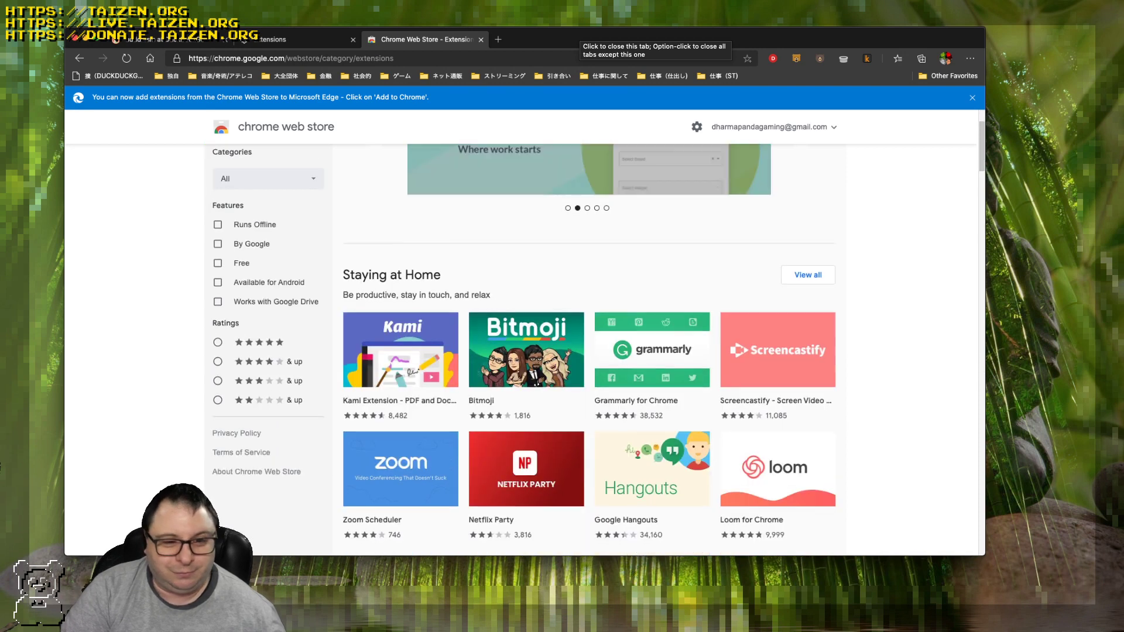
scroll(524, 339, "down", 1)
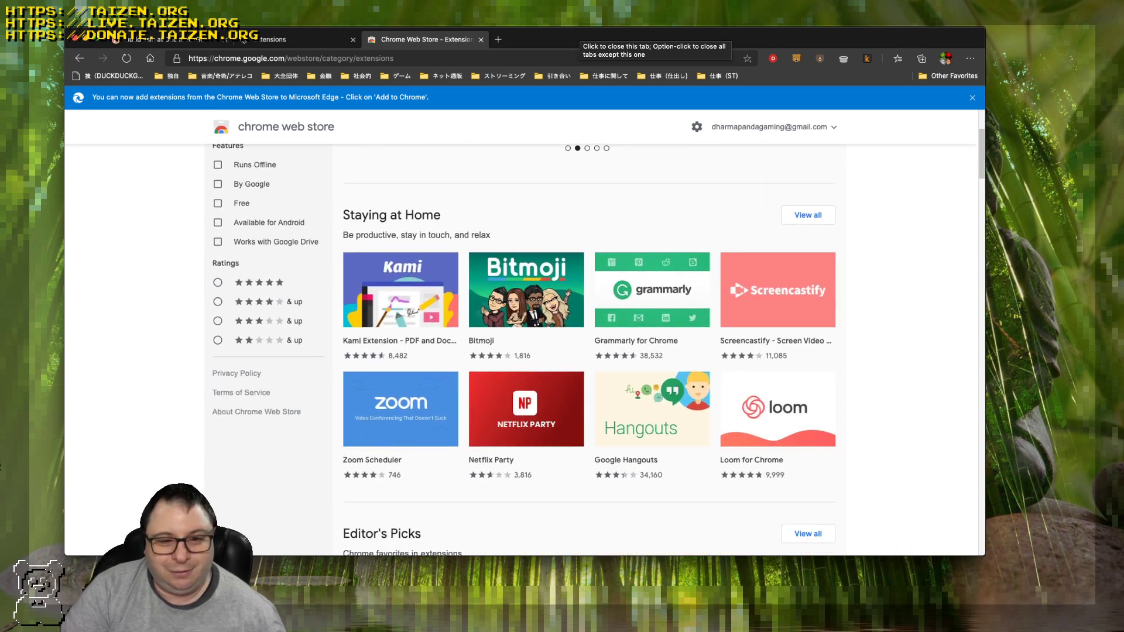
View the Grammarly for Chrome listing and the store's account options, then return to the Extensions category.
left_click(651, 304)
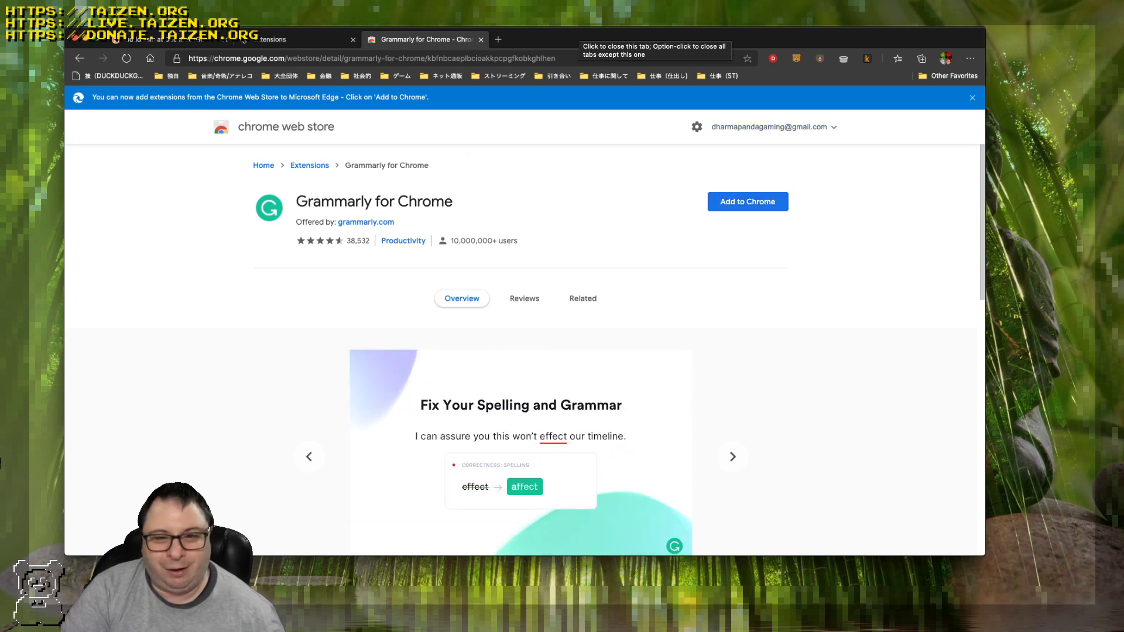
left_click(769, 127)
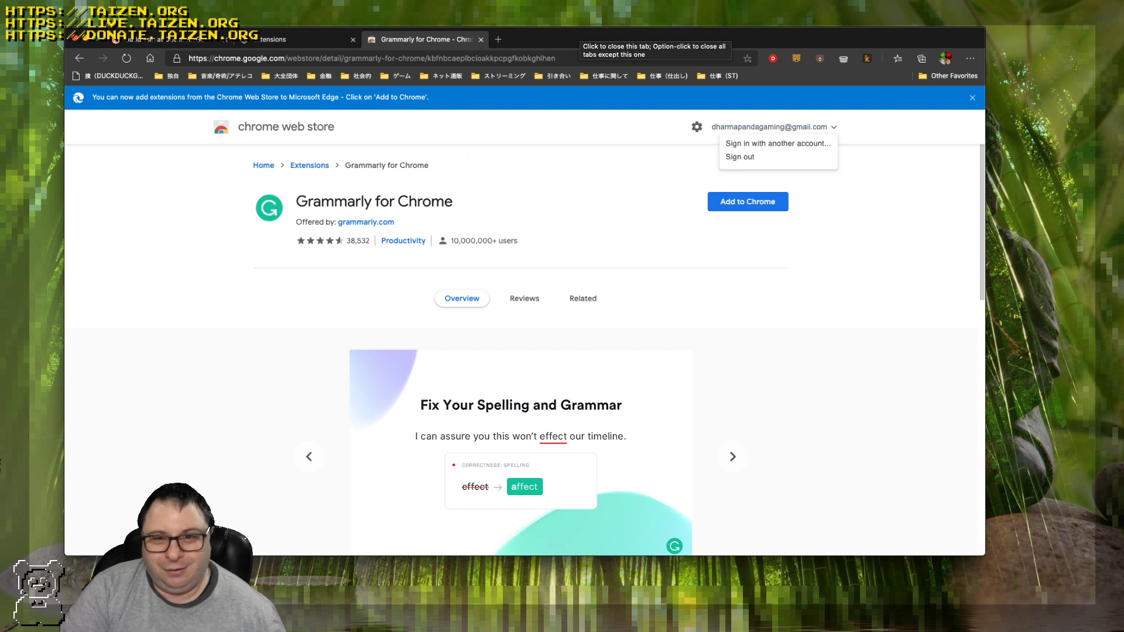
key("Escape")
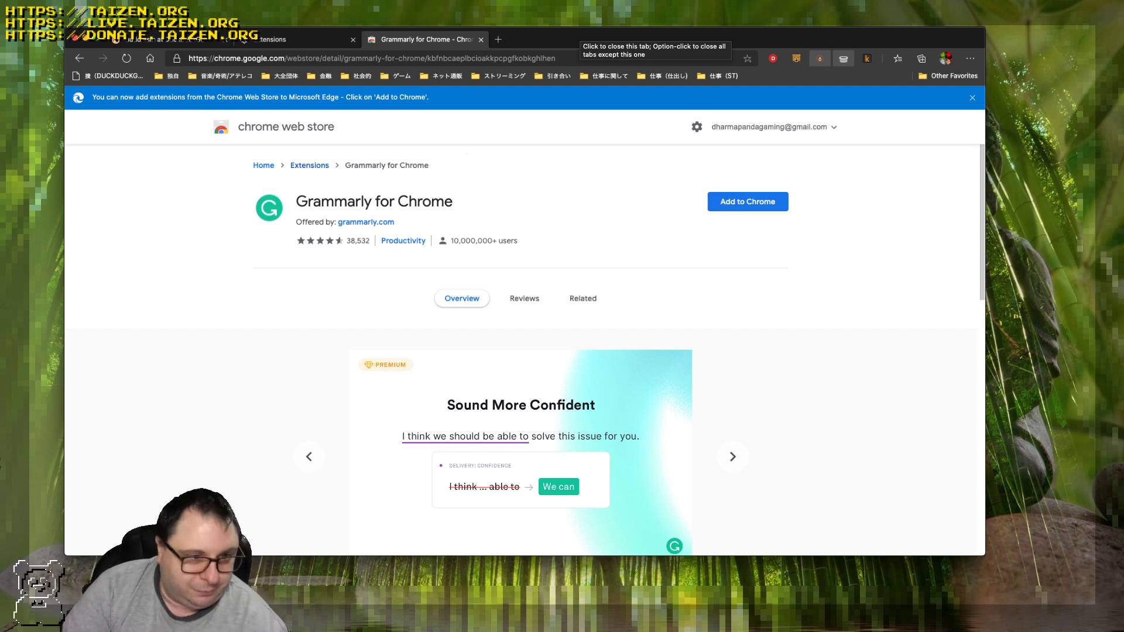
left_click(310, 165)
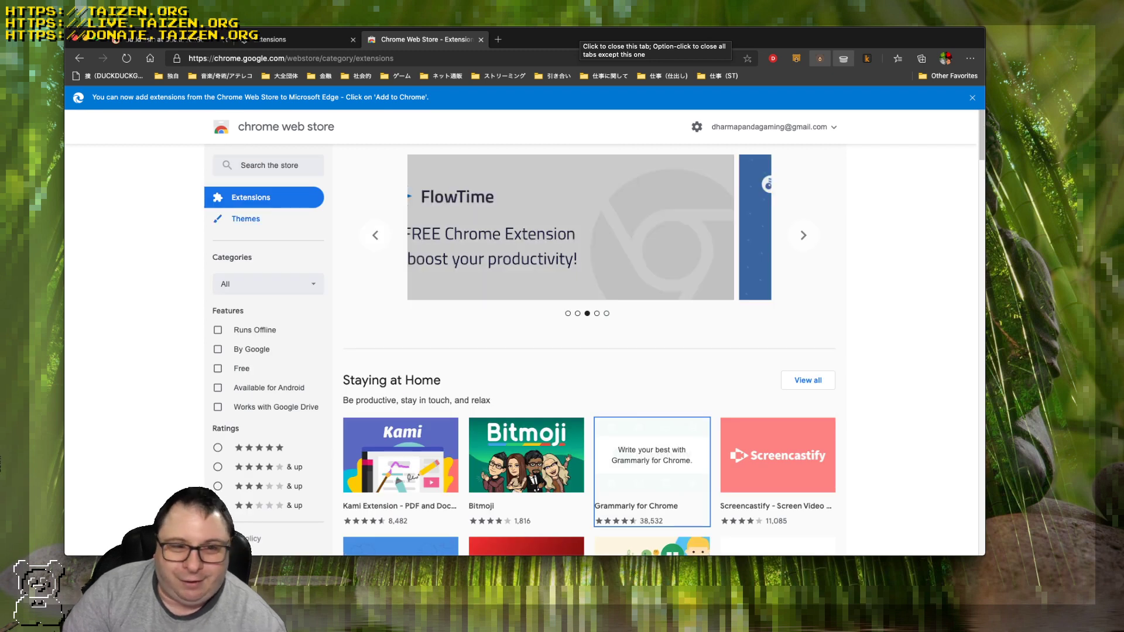
Show the Chrome Web Store's Themes category and browse the Published by Chrome and Dark & Black themes.
left_click(245, 218)
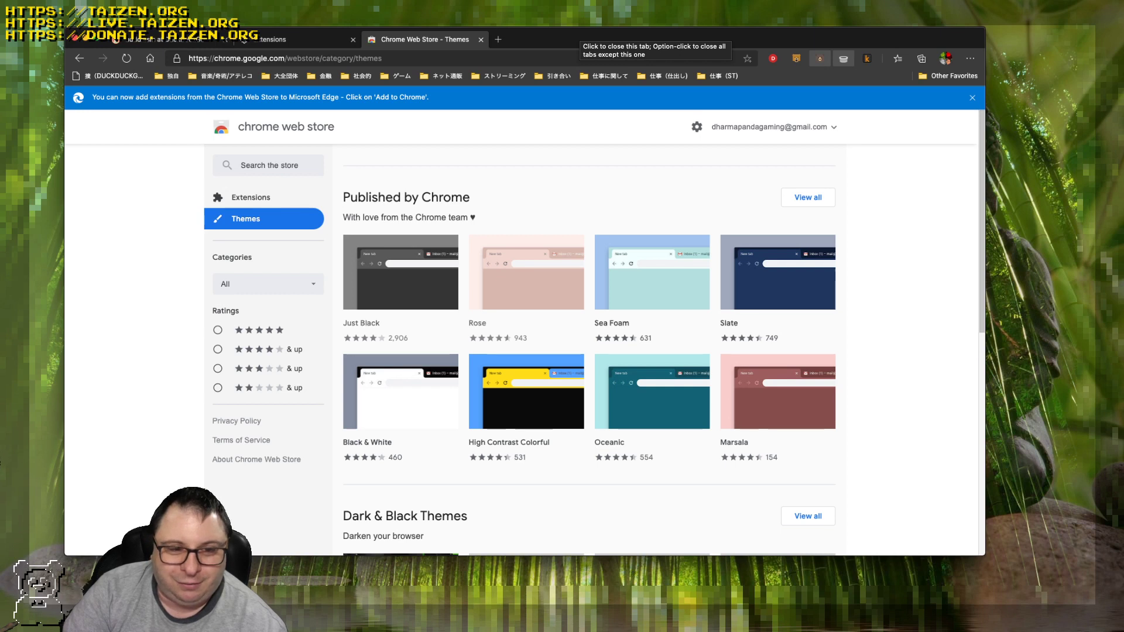
scroll(520, 349, "down", 1)
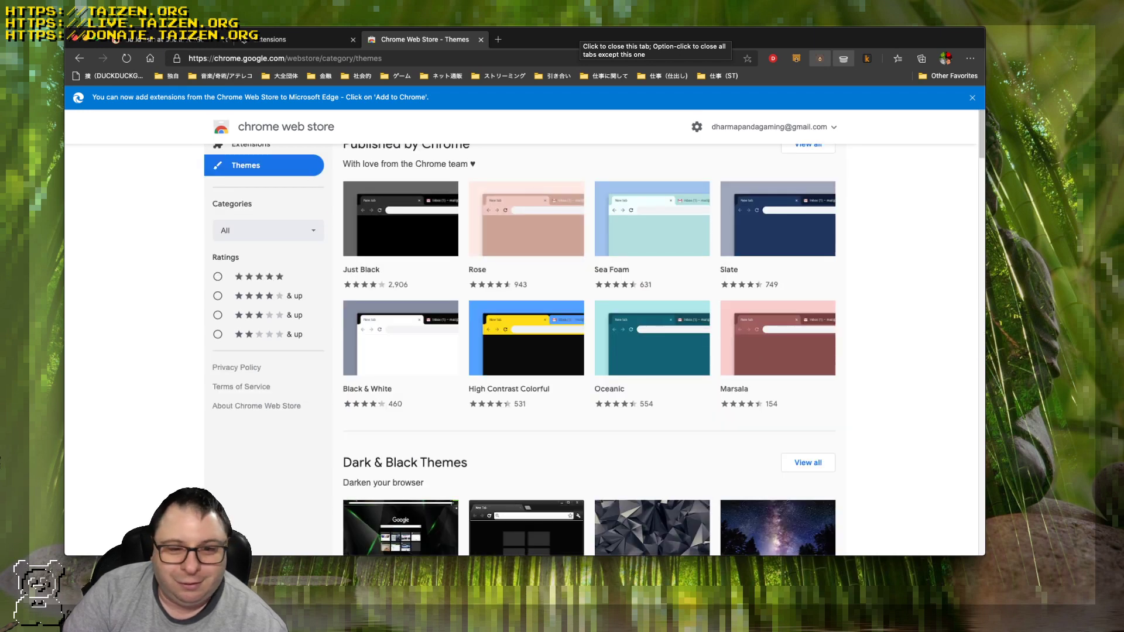
scroll(520, 350, "down", 1)
scroll(519, 350, "up", 2)
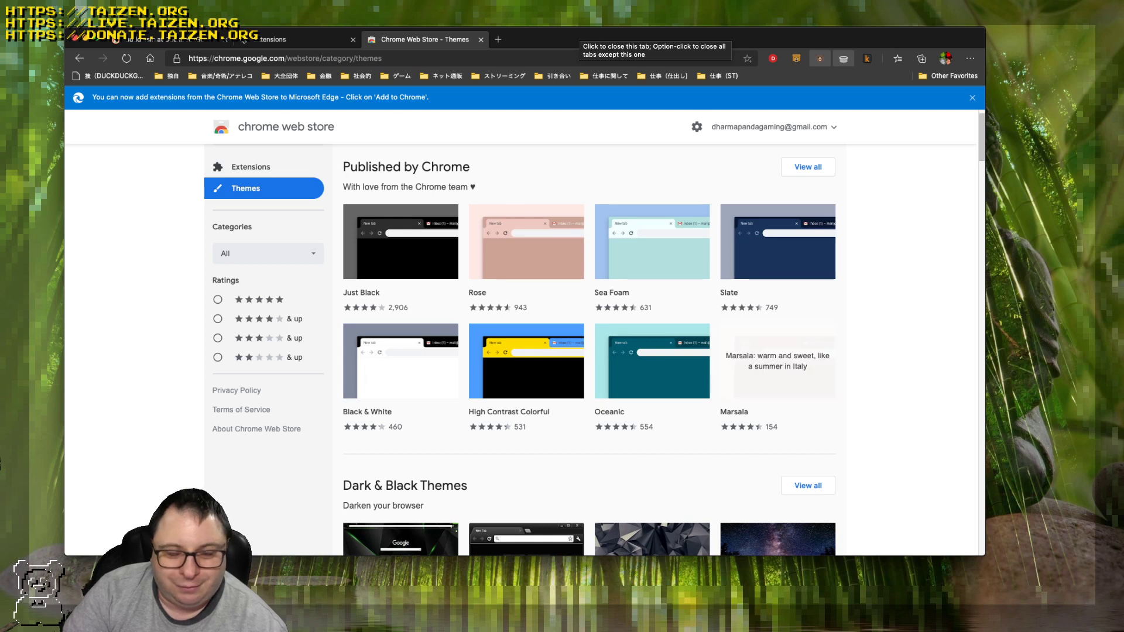
Try to add the Marsala theme from the Chrome Web Store to the browser, then dismiss the dialog.
left_click(777, 361)
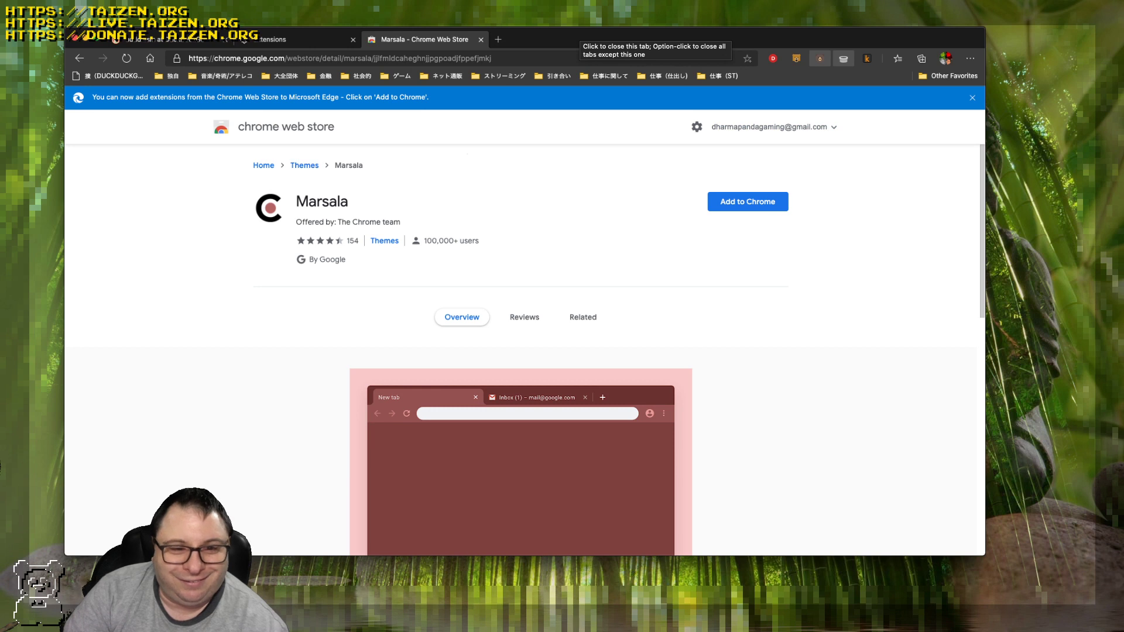
left_click(747, 201)
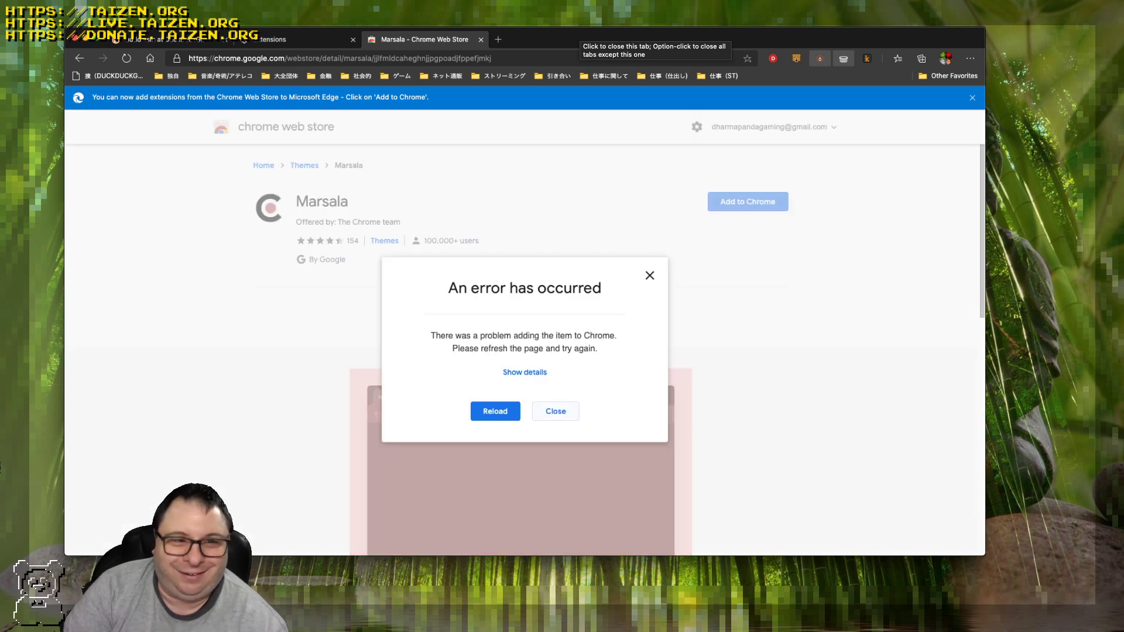
key("Escape")
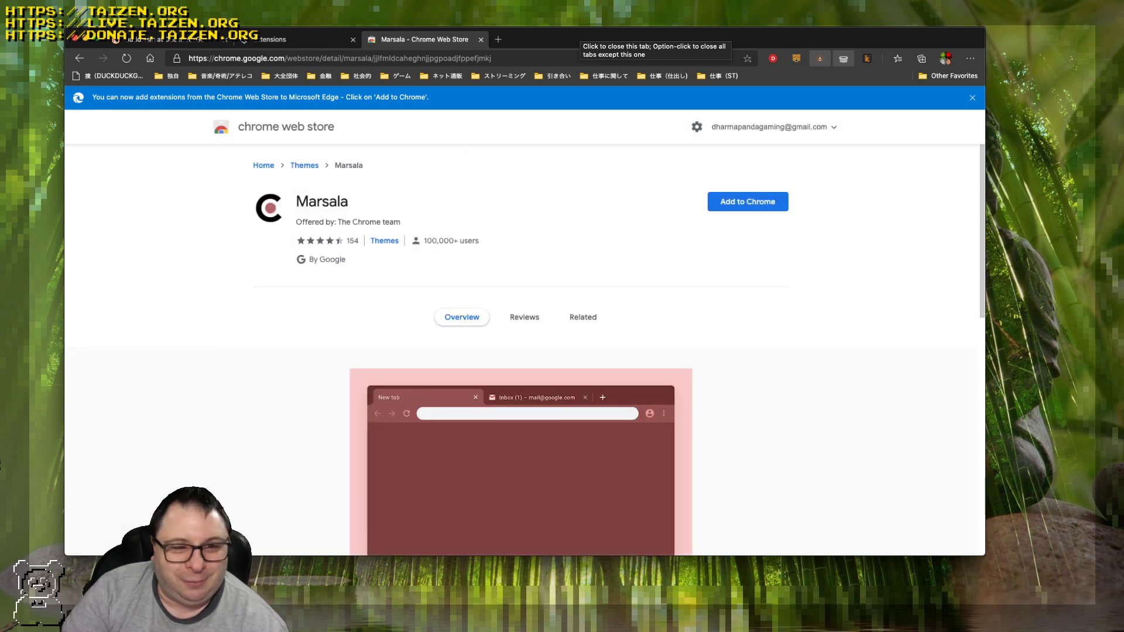
Close the Chrome Web Store tab, look over the installed extensions once more and close the Extensions page.
key("super+bracketleft")
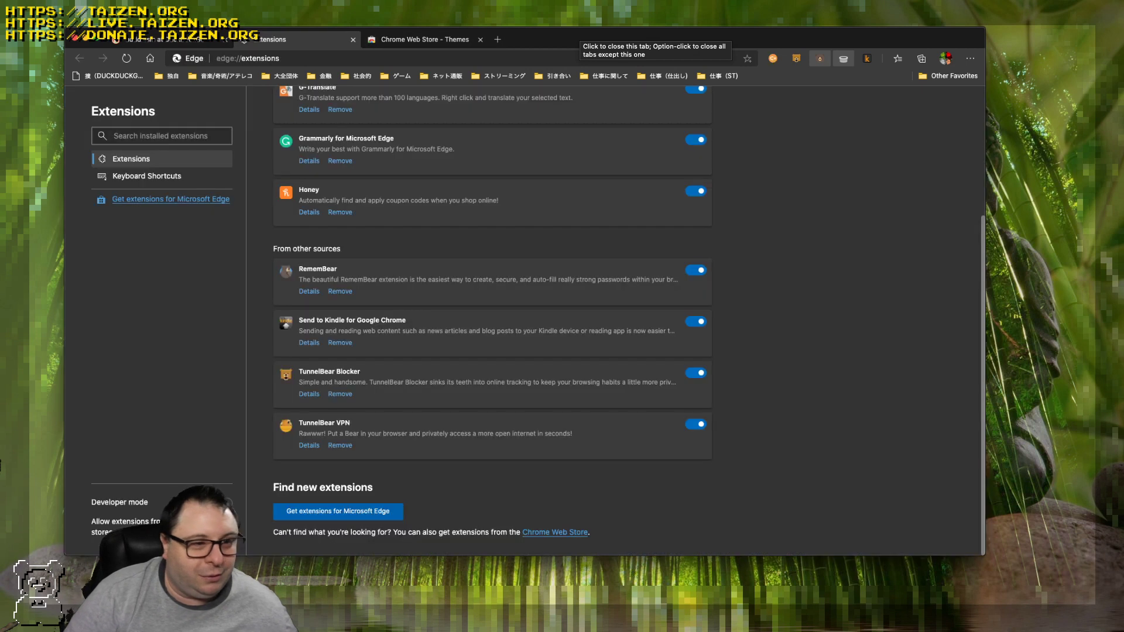
left_click(481, 40)
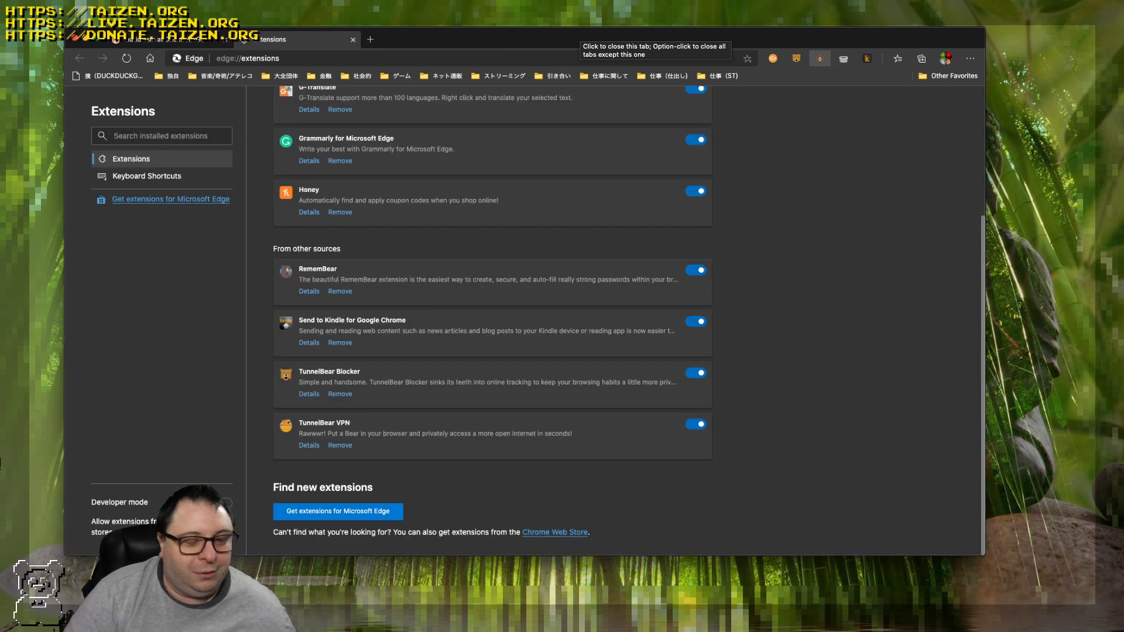
scroll(491, 322, "up", 3)
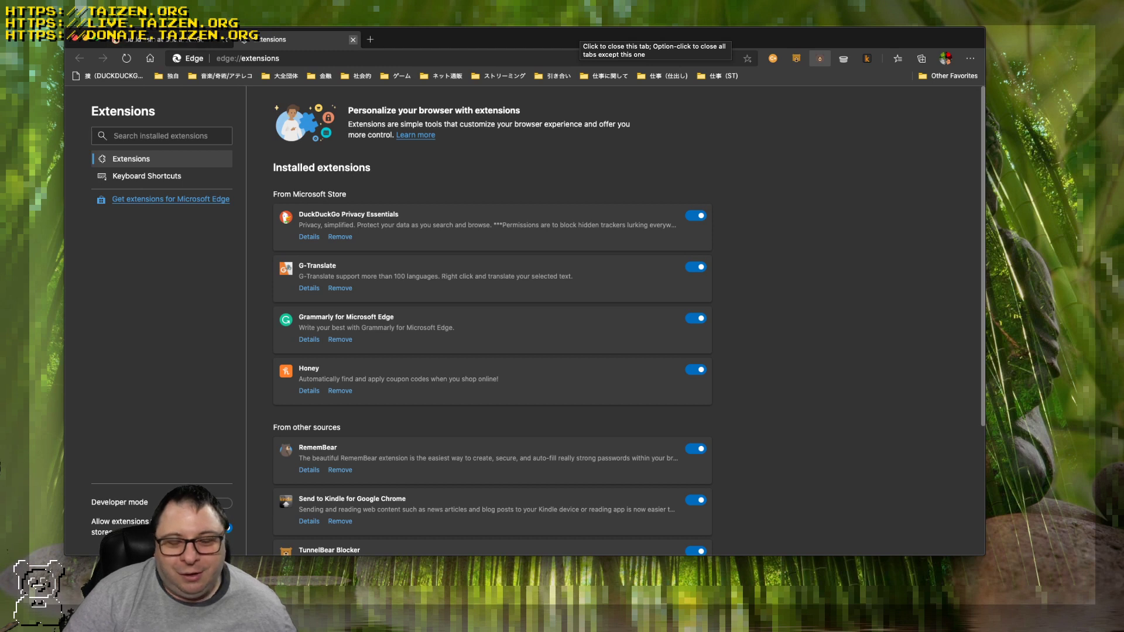
left_click(353, 40)
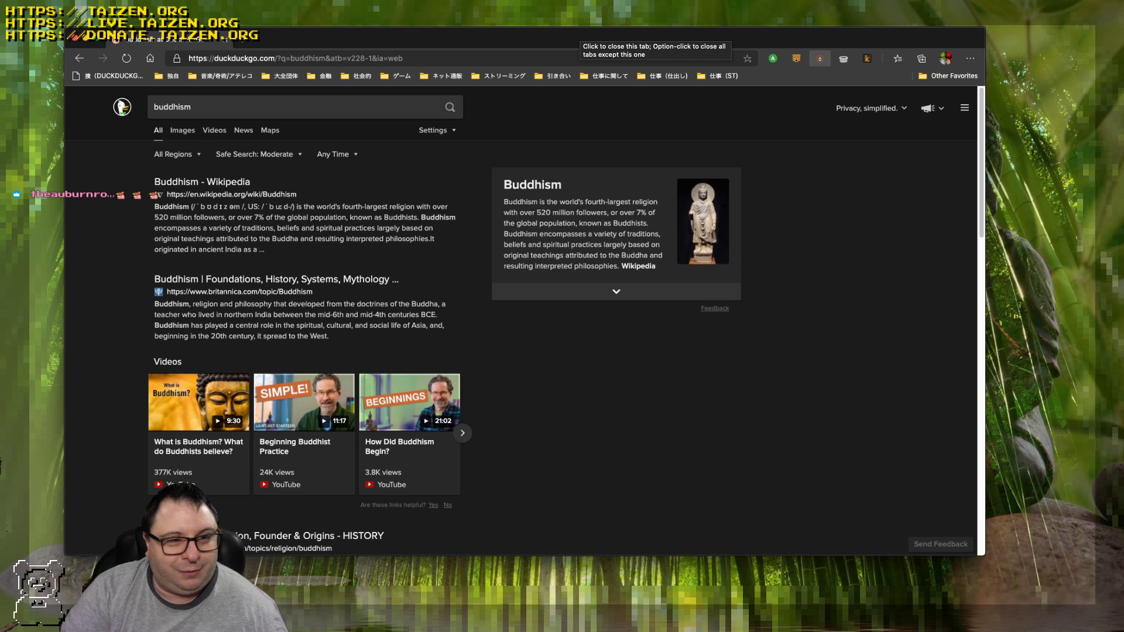
Open a new tab and compare its page with the DuckDuckGo results for "buddhism", ending on the results.
key("super+l")
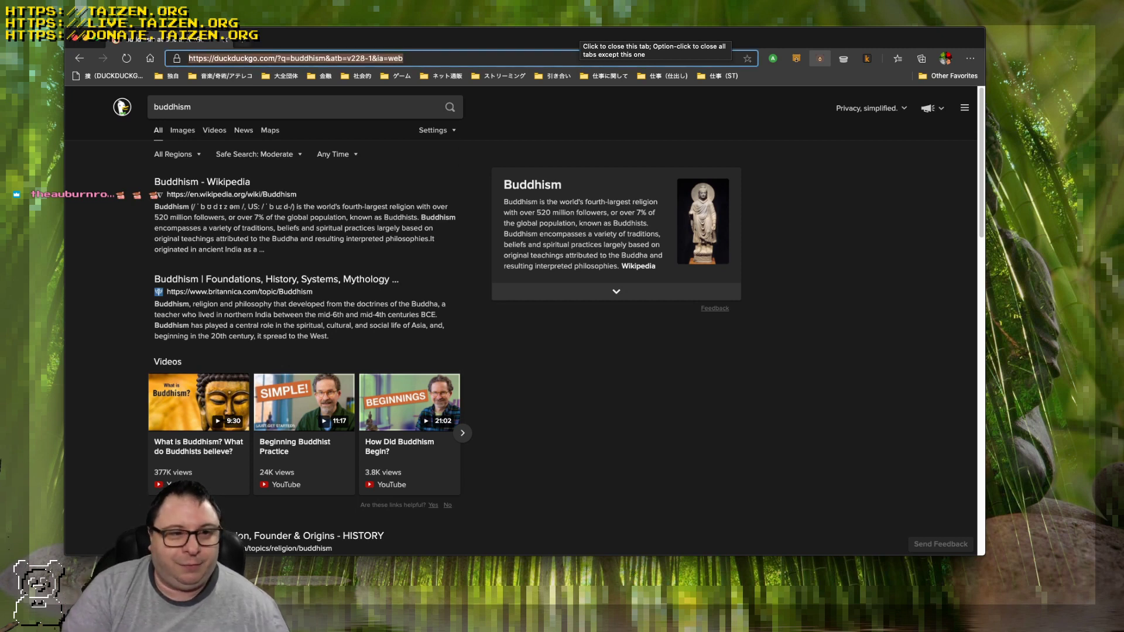
key("super+t")
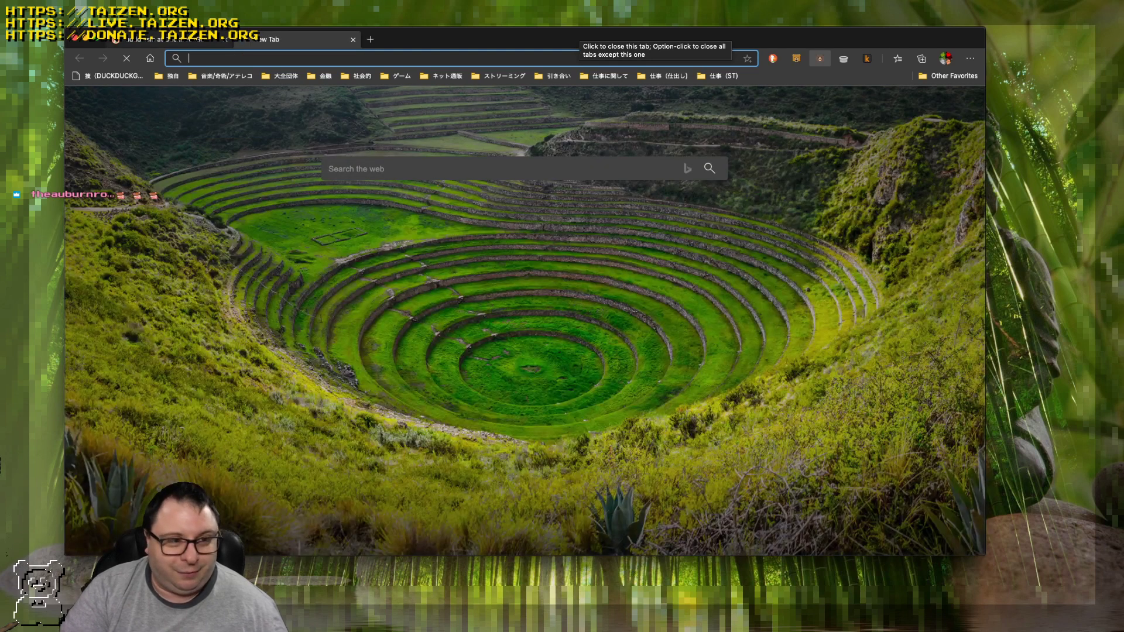
type("buddhism")
key("Return")
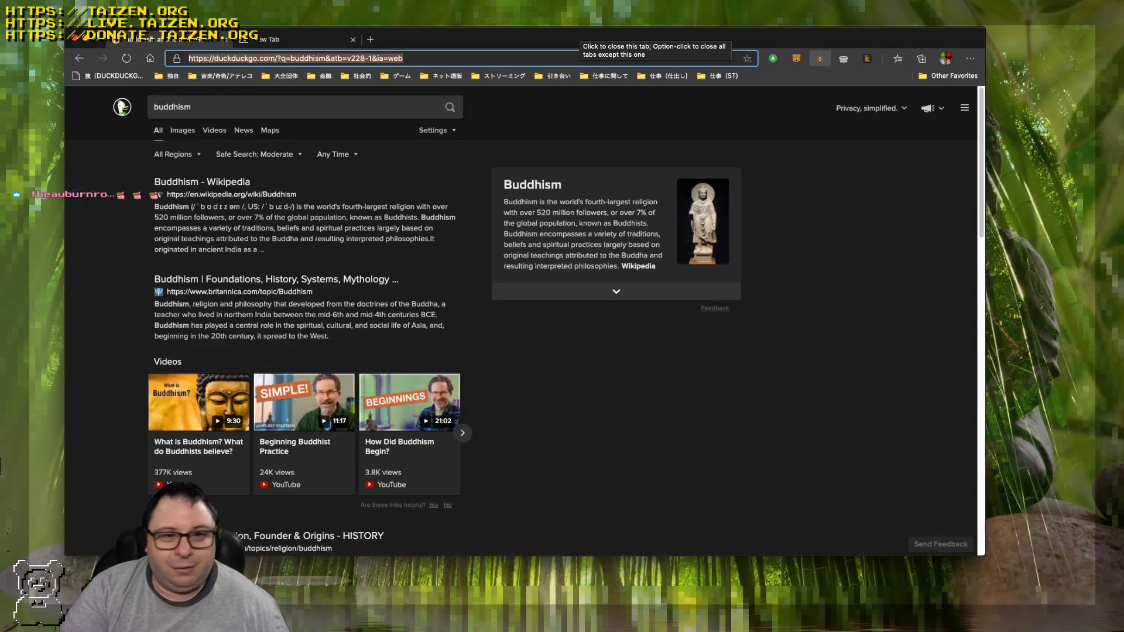